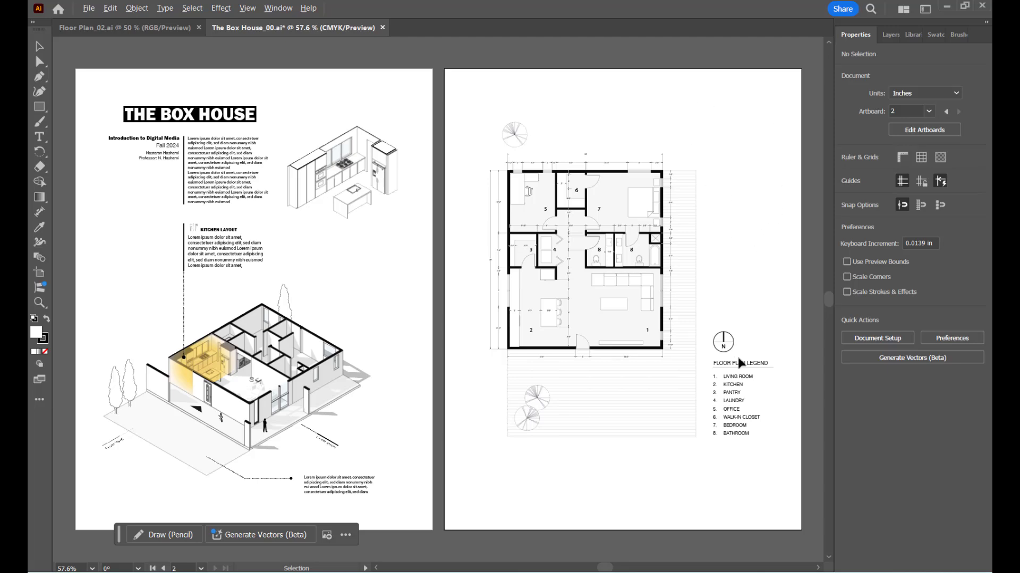
Examine the finished floor plan and its legend on the second artboard of The Box House_00.ai.
{"action": "scroll", "coordinate": [740, 329], "scroll_direction": "up", "scroll_amount": 3}
{"action": "scroll", "coordinate": [670, 320], "scroll_direction": "down", "scroll_amount": 2}
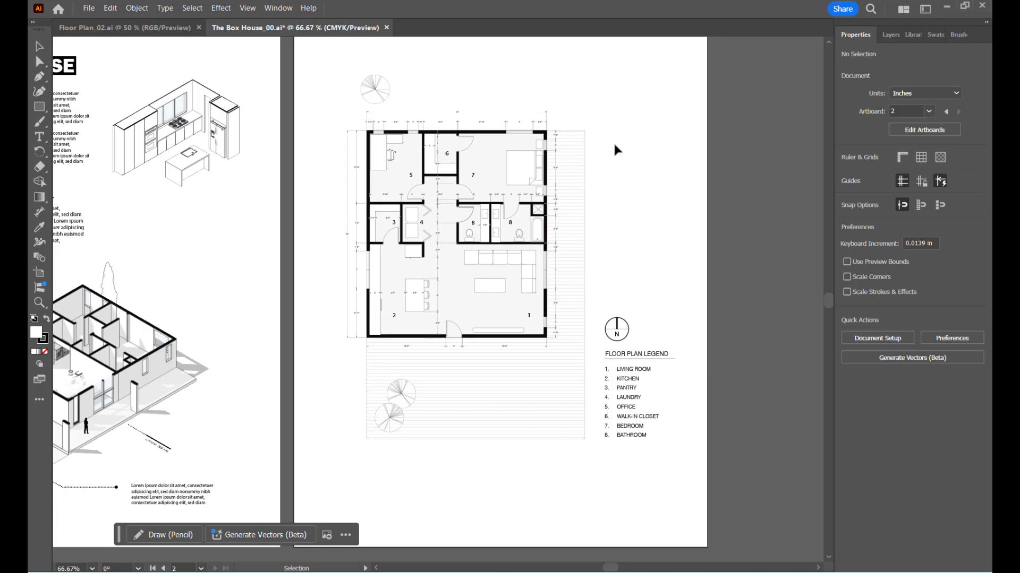
{"action": "scroll", "coordinate": [570, 209], "scroll_direction": "up", "scroll_amount": 1}
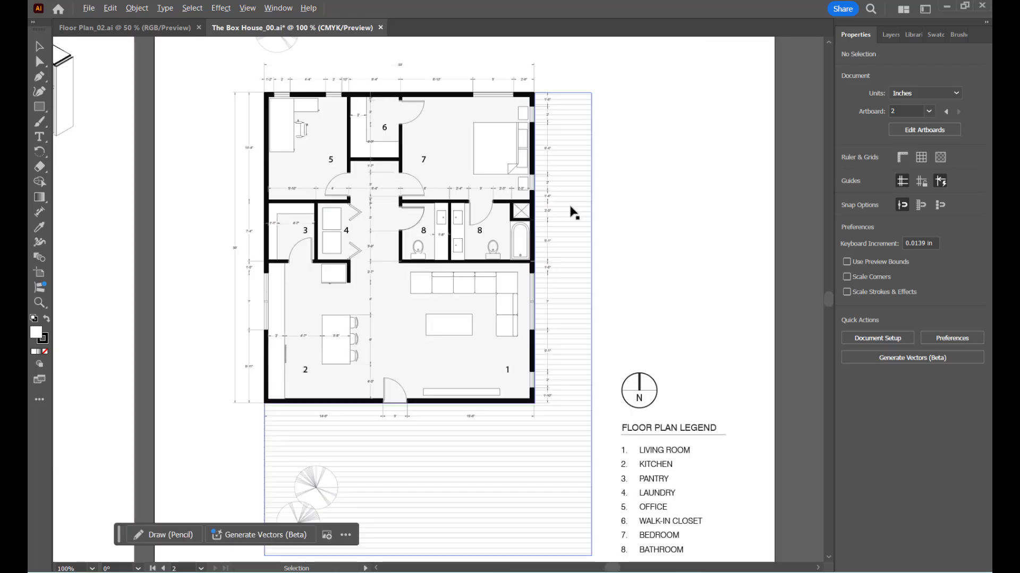
{"action": "scroll", "coordinate": [499, 162], "scroll_direction": "down", "scroll_amount": 1}
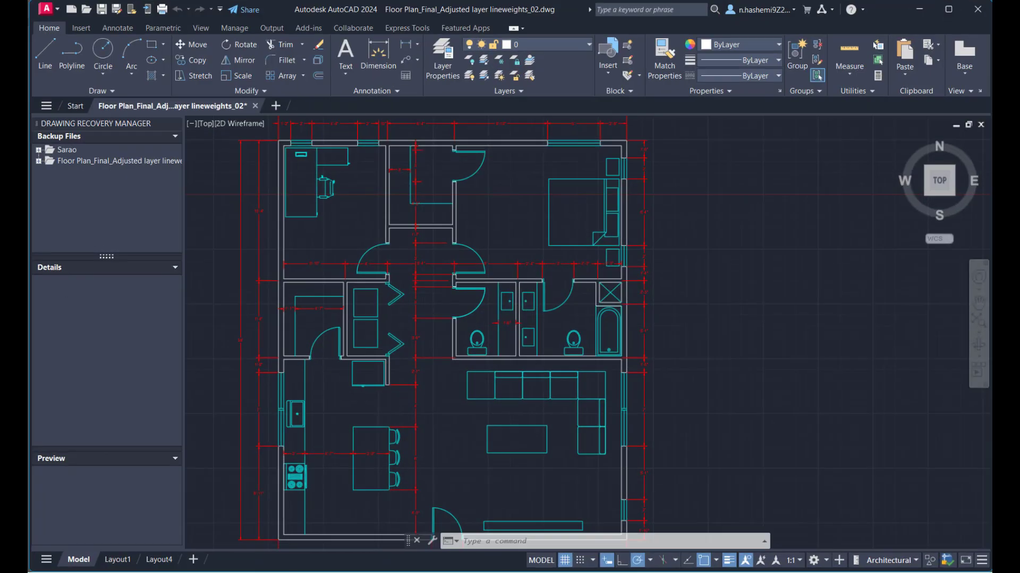
Switch to AutoCAD and examine the floor plan's walls, furniture and dimensions along with the drawing's layer list.
{"action": "scroll", "coordinate": [546, 212], "scroll_direction": "down", "scroll_amount": 2}
{"action": "scroll", "coordinate": [537, 213], "scroll_direction": "up", "scroll_amount": 2}
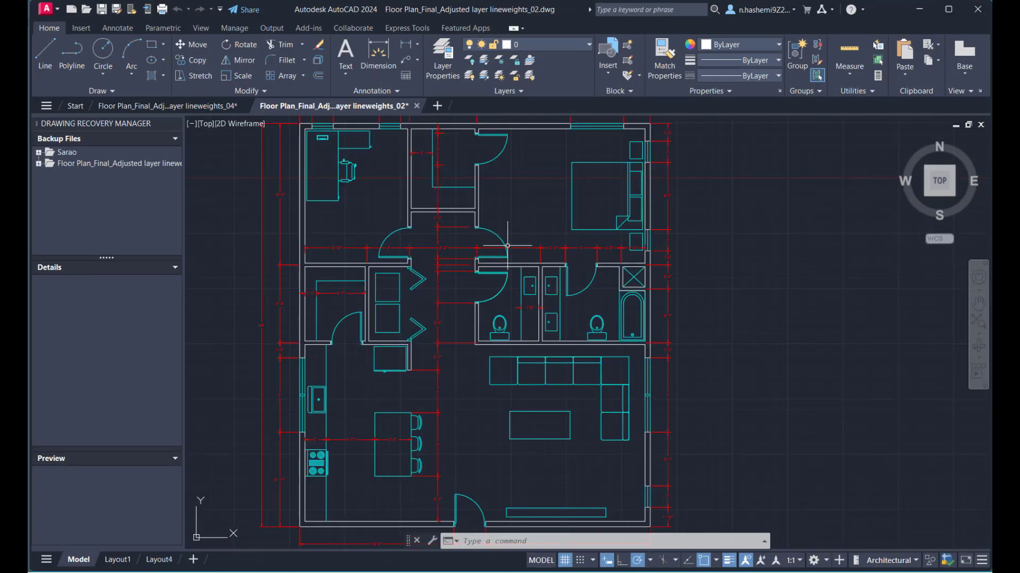
{"action": "scroll", "coordinate": [531, 213], "scroll_direction": "down", "scroll_amount": 2}
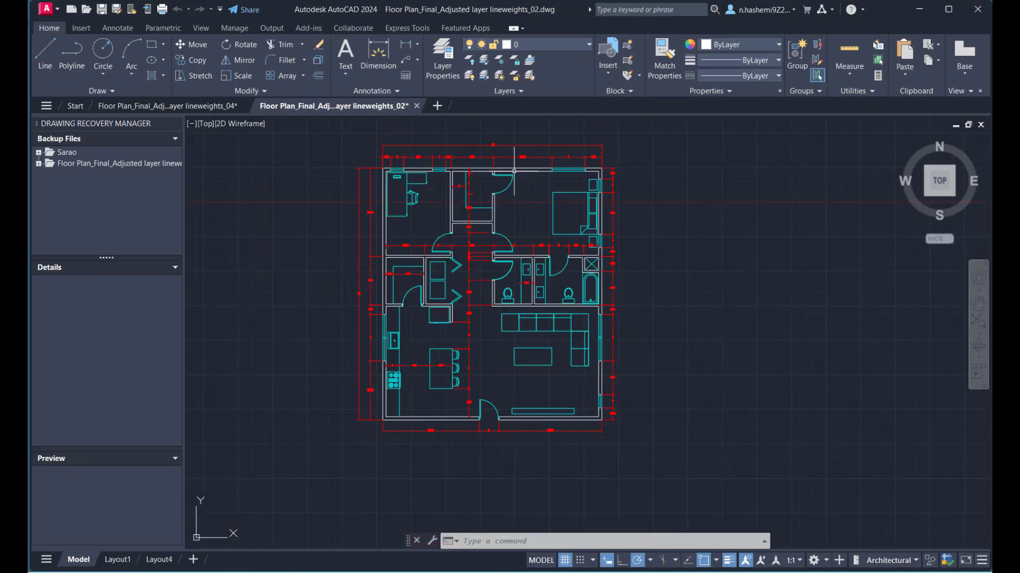
{"action": "scroll", "coordinate": [559, 194], "scroll_direction": "up", "scroll_amount": 2}
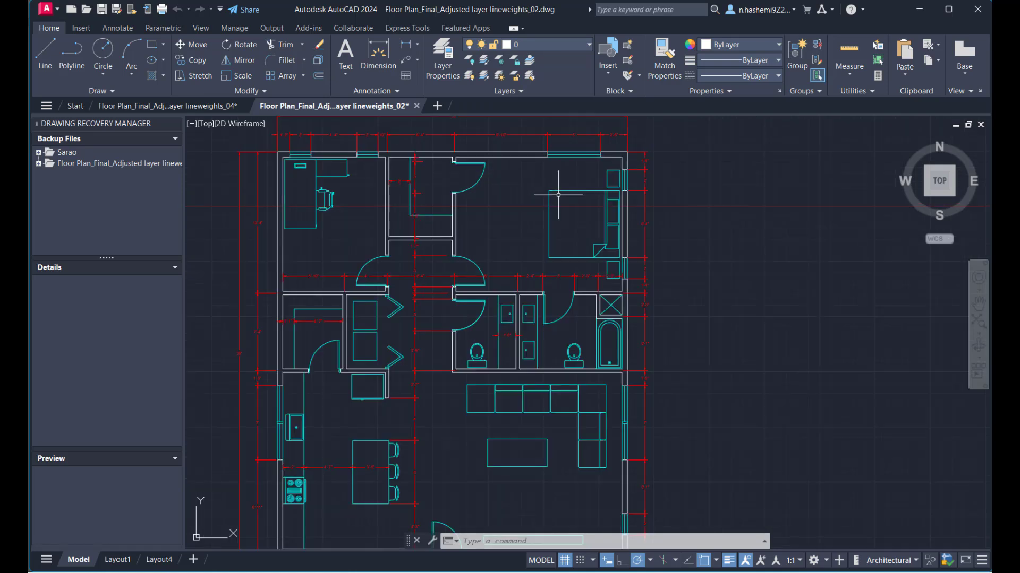
{"action": "left_click", "coordinate": [540, 46]}
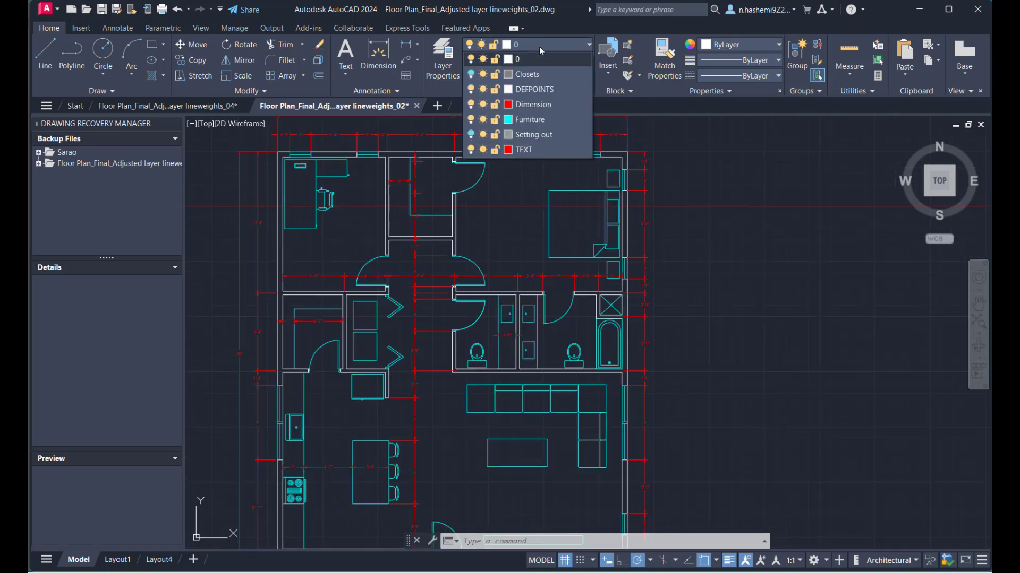
{"action": "left_click", "coordinate": [539, 59]}
{"action": "scroll", "coordinate": [579, 192], "scroll_direction": "down", "scroll_amount": 2}
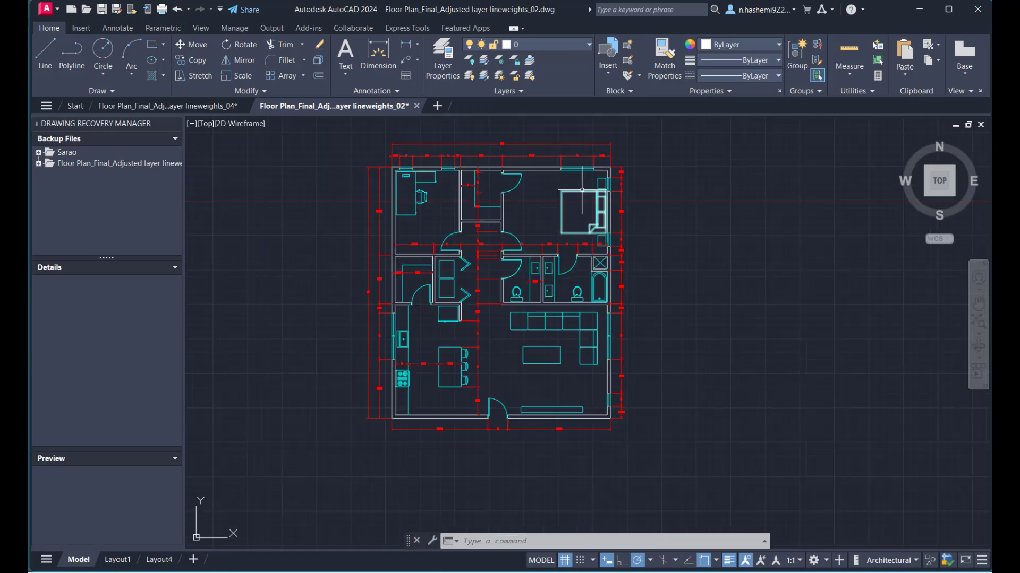
{"action": "scroll", "coordinate": [590, 201], "scroll_direction": "up", "scroll_amount": 2}
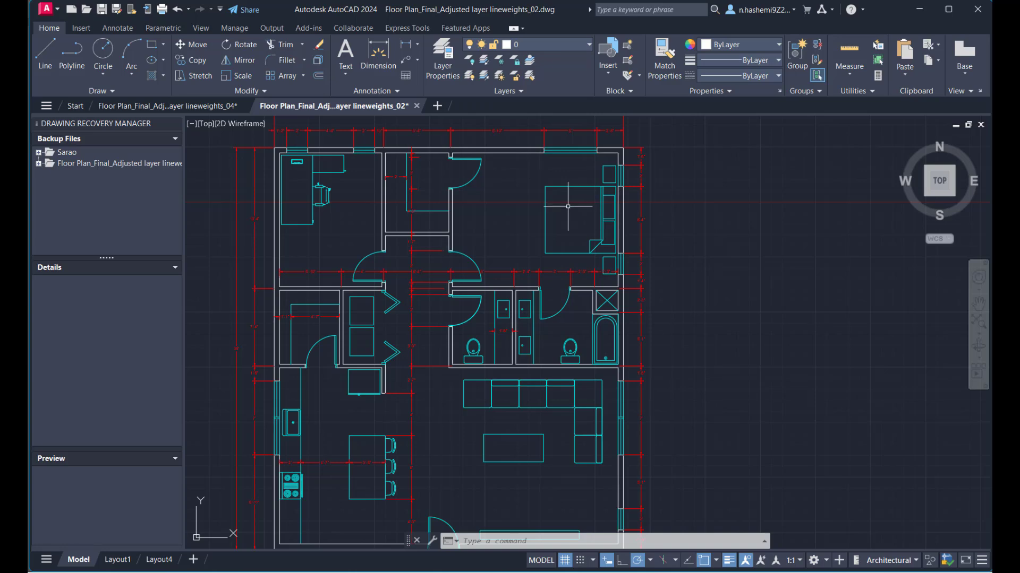
{"action": "scroll", "coordinate": [466, 280], "scroll_direction": "up", "scroll_amount": 2}
{"action": "scroll", "coordinate": [531, 209], "scroll_direction": "down", "scroll_amount": 4}
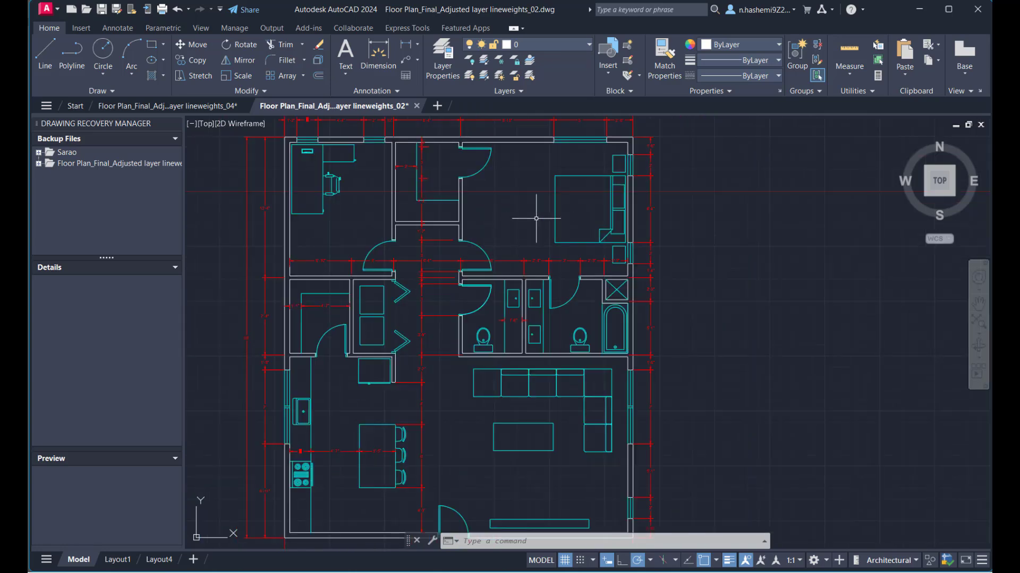
{"action": "scroll", "coordinate": [563, 209], "scroll_direction": "up", "scroll_amount": 4}
{"action": "scroll", "coordinate": [632, 198], "scroll_direction": "down", "scroll_amount": 5}
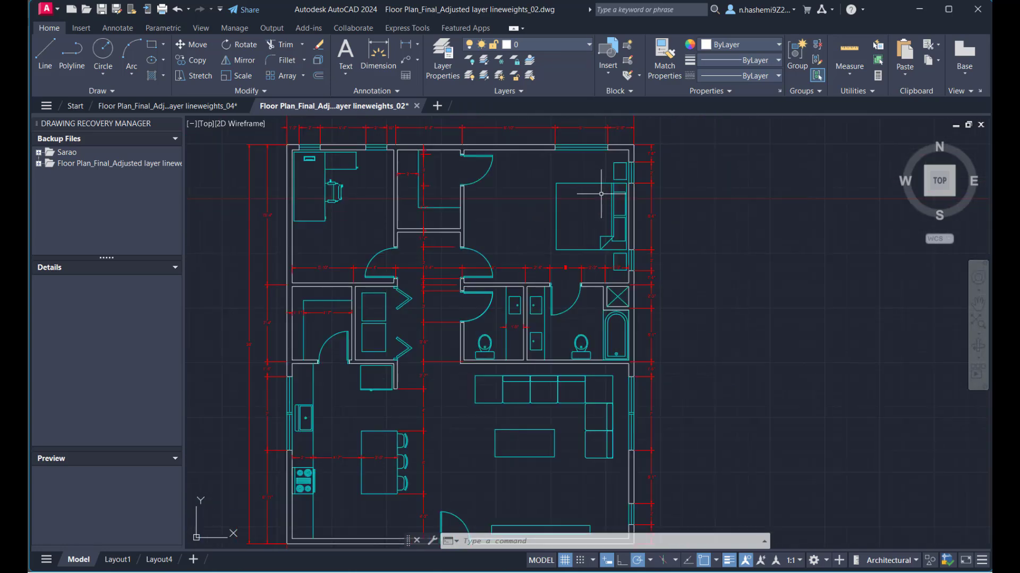
{"action": "scroll", "coordinate": [555, 350], "scroll_direction": "up", "scroll_amount": 2}
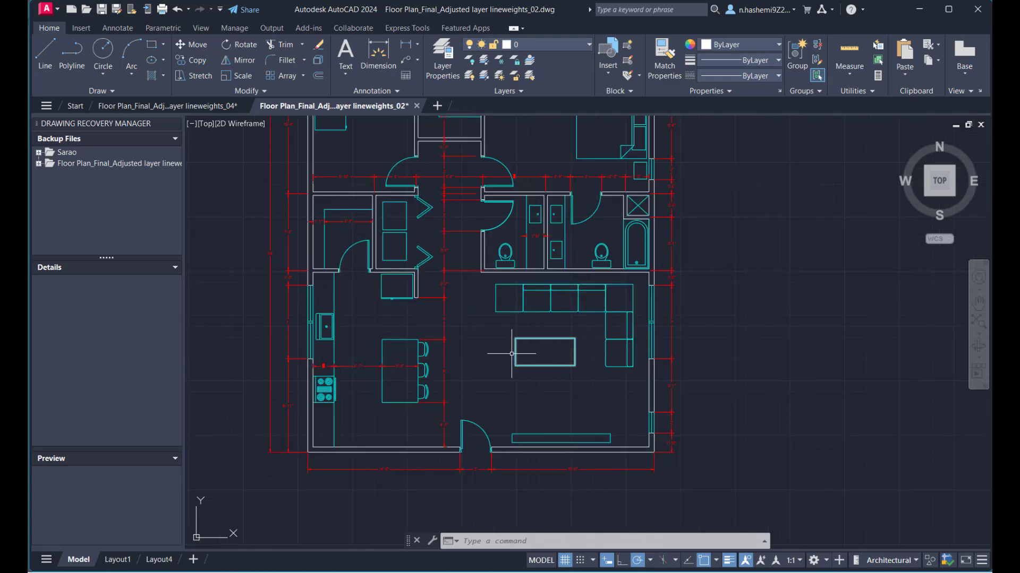
{"action": "scroll", "coordinate": [486, 344], "scroll_direction": "down", "scroll_amount": 2}
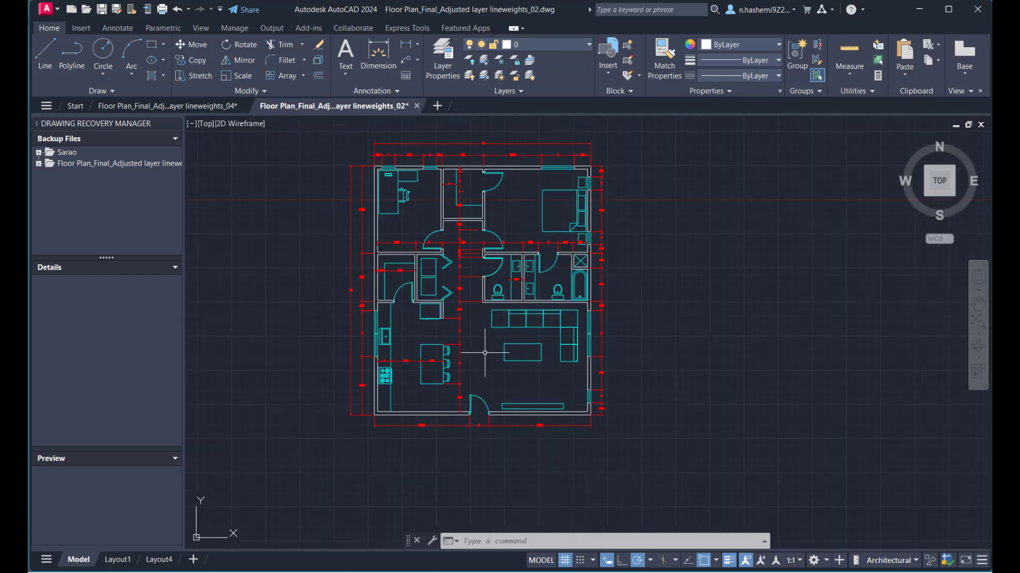
{"action": "scroll", "coordinate": [540, 177], "scroll_direction": "up", "scroll_amount": 2}
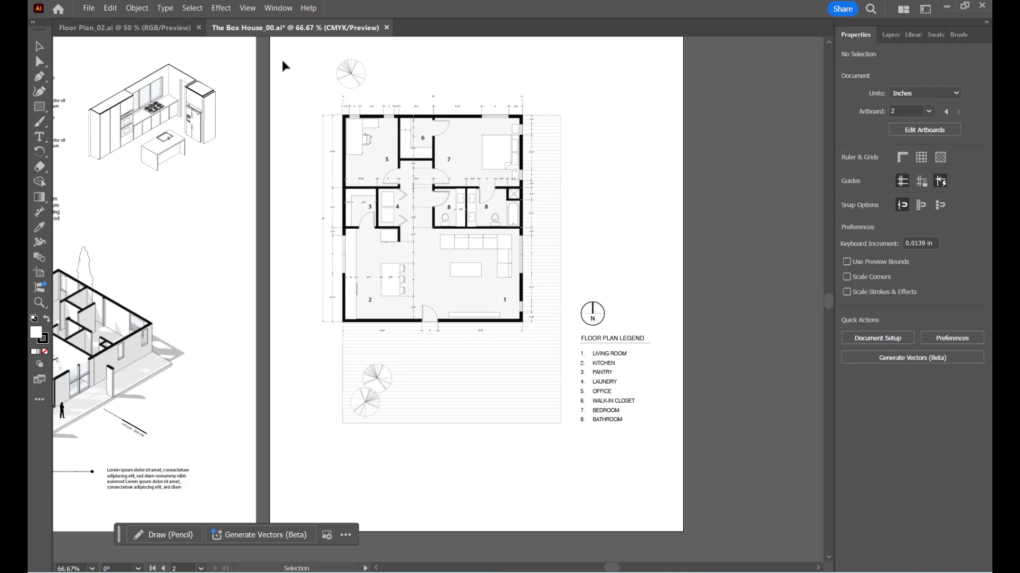
Switch to Illustrator and open Floor Plan_Final_Adjusted layer lineweights_02.dwg from the Model layout with Scale to Fit Artboard.
{"action": "left_click", "coordinate": [89, 8]}
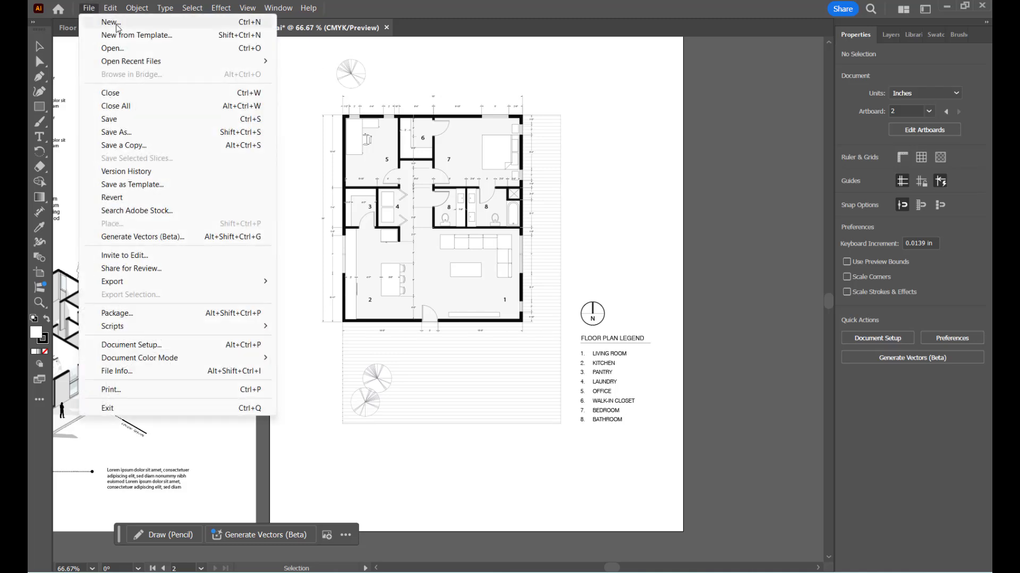
{"action": "left_click", "coordinate": [399, 278]}
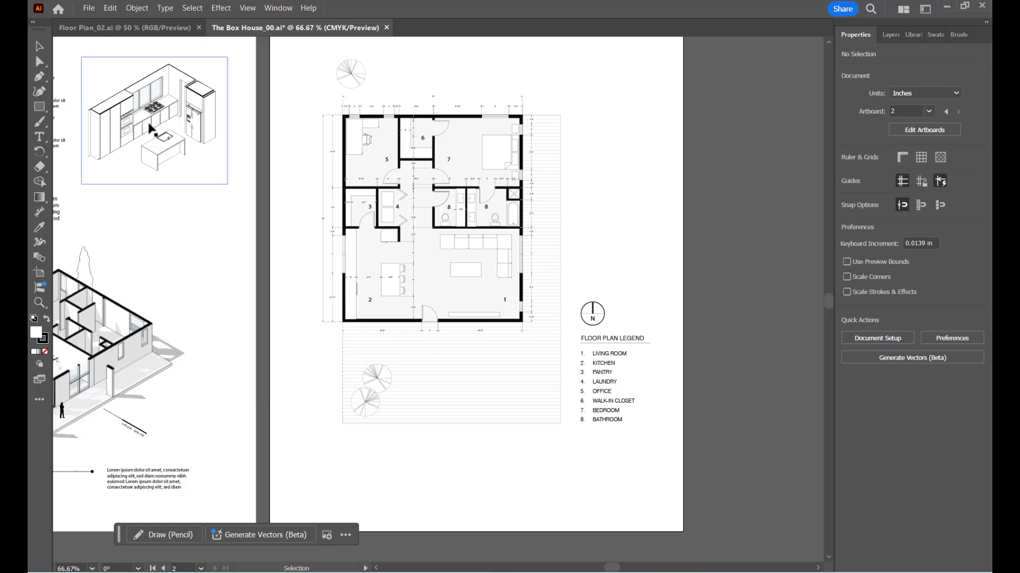
{"action": "left_click", "coordinate": [88, 12]}
{"action": "left_click", "coordinate": [112, 48]}
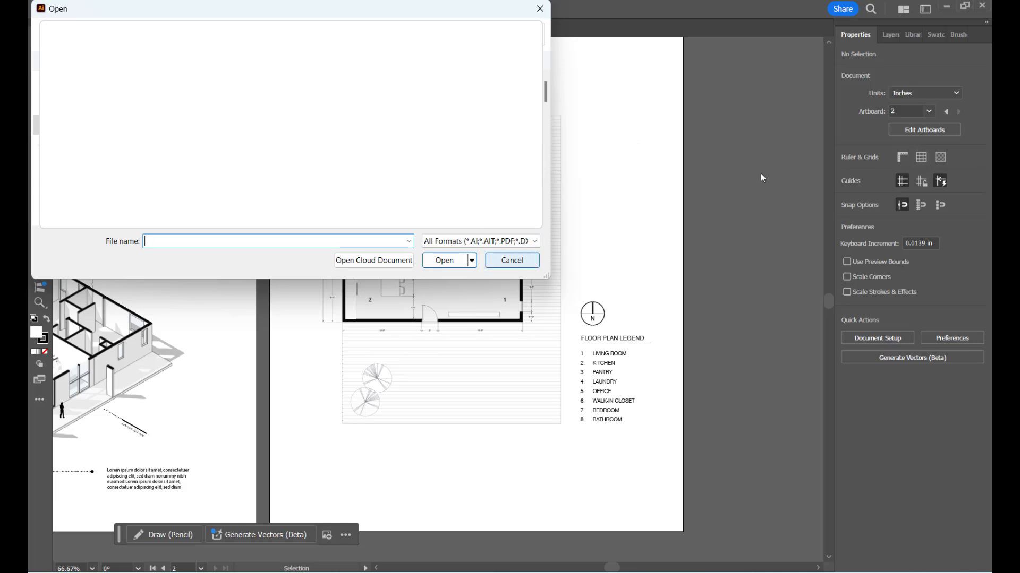
{"action": "key", "text": "Escape"}
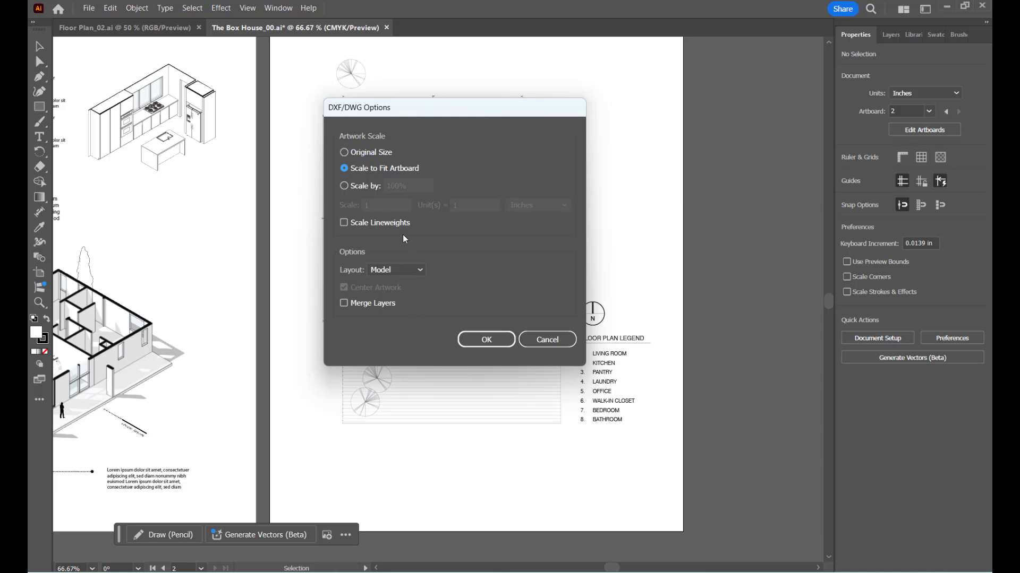
{"action": "left_click", "coordinate": [343, 185]}
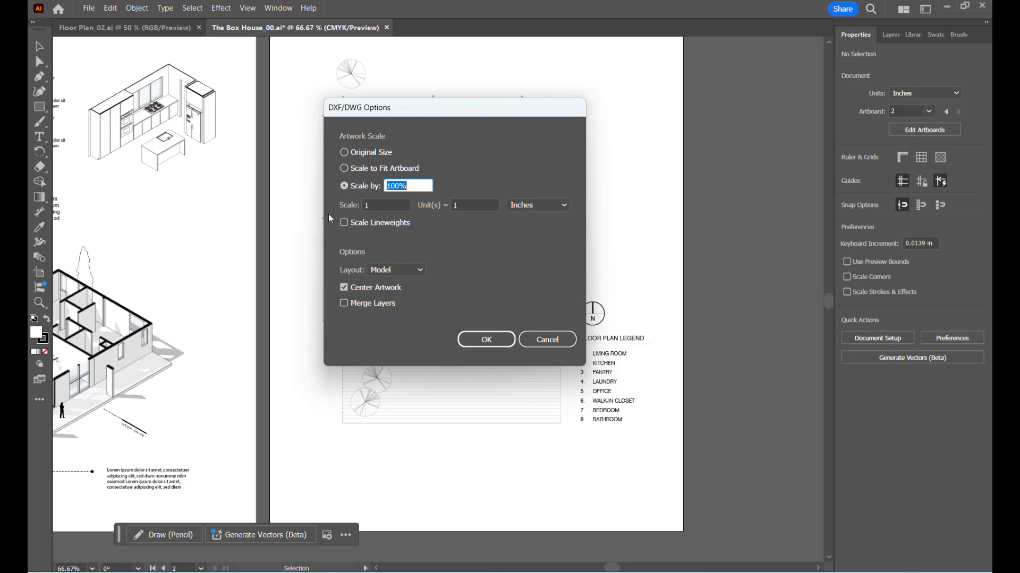
{"action": "left_click", "coordinate": [344, 169]}
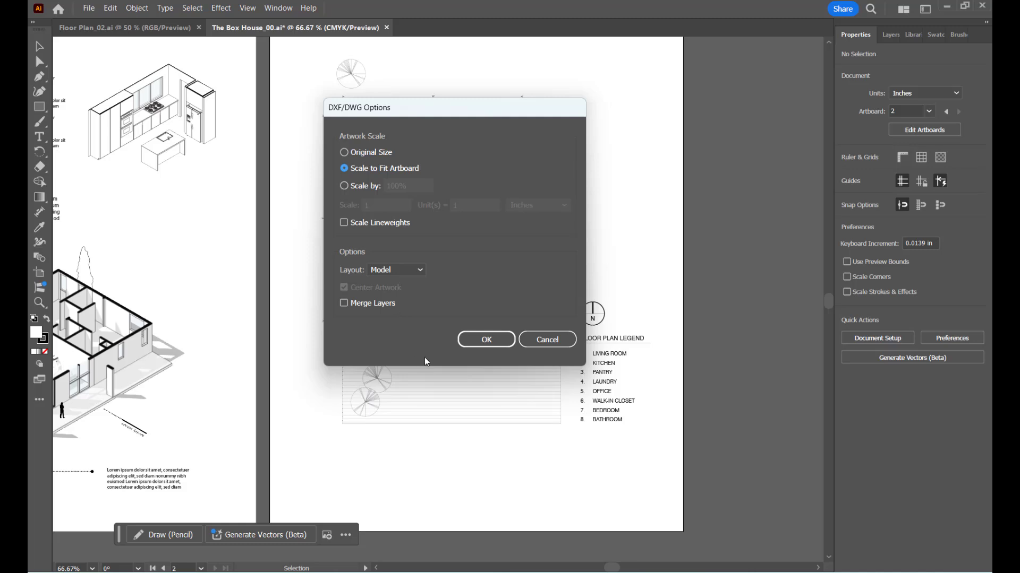
{"action": "left_click", "coordinate": [485, 342]}
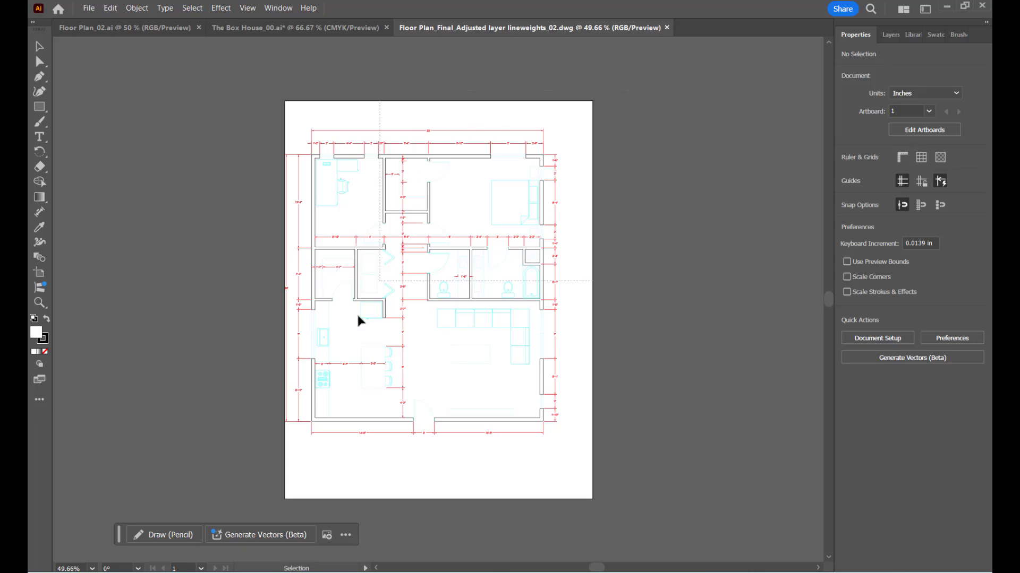
Scale the whole floor plan down proportionally and reposition it so it lies fully inside the artboard.
{"action": "key", "text": "ctrl+a"}
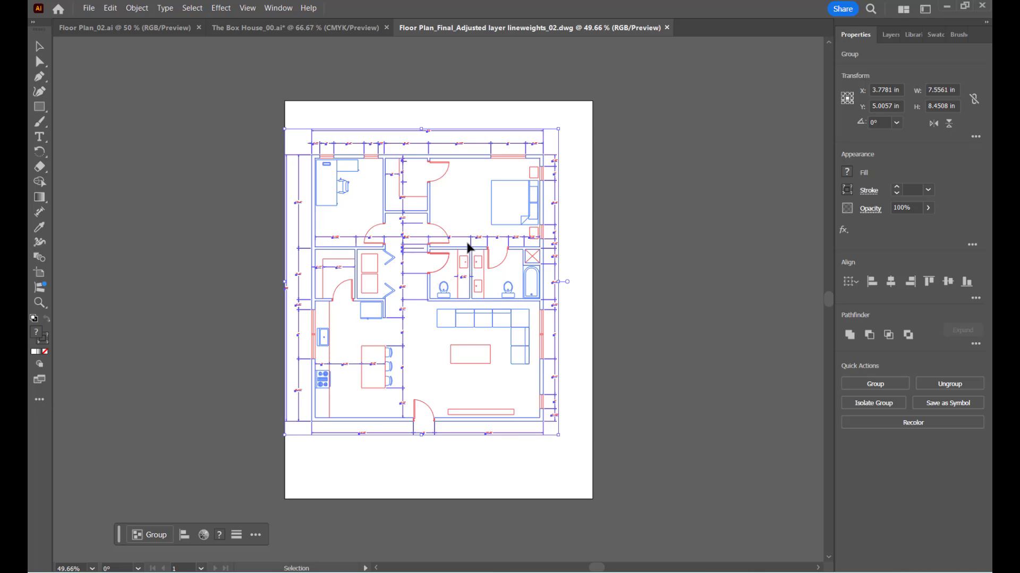
{"action": "left_click", "coordinate": [654, 136]}
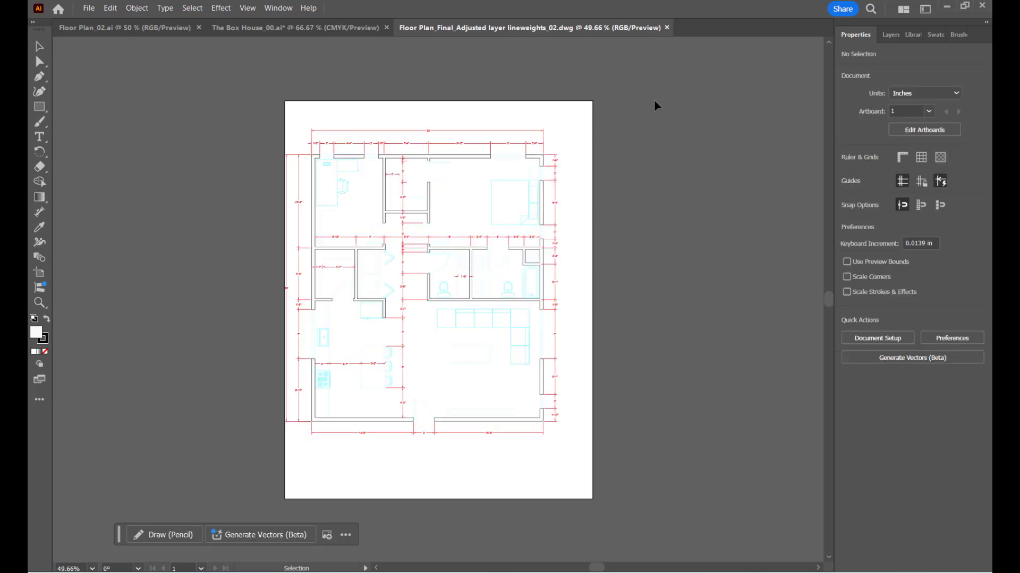
{"action": "key", "text": "ctrl+a"}
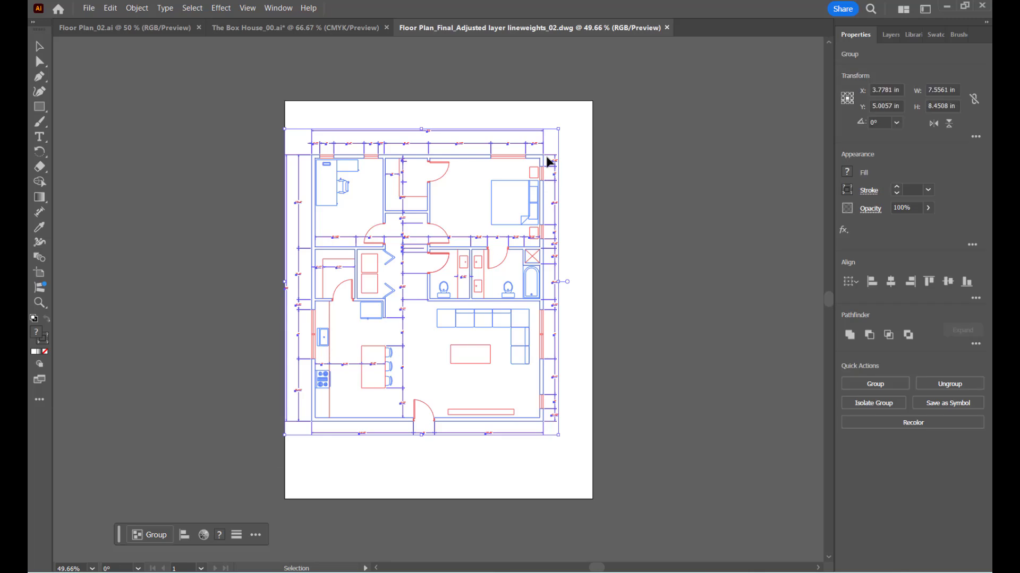
{"action": "left_click_drag", "start_coordinate": [558, 131], "coordinate": [485, 216]}
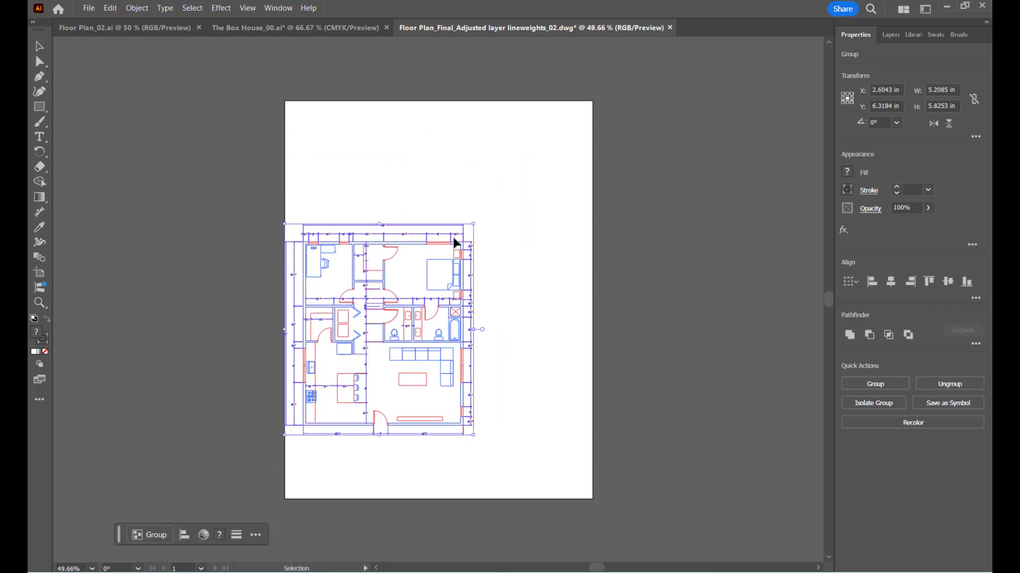
{"action": "left_click", "coordinate": [493, 195]}
{"action": "left_click_drag", "start_coordinate": [559, 181], "coordinate": [259, 455]}
{"action": "left_click_drag", "start_coordinate": [476, 223], "coordinate": [488, 194]}
{"action": "left_click", "coordinate": [517, 190]}
Delete the Closets layer together with its artwork.
{"action": "key", "text": "ctrl+1"}
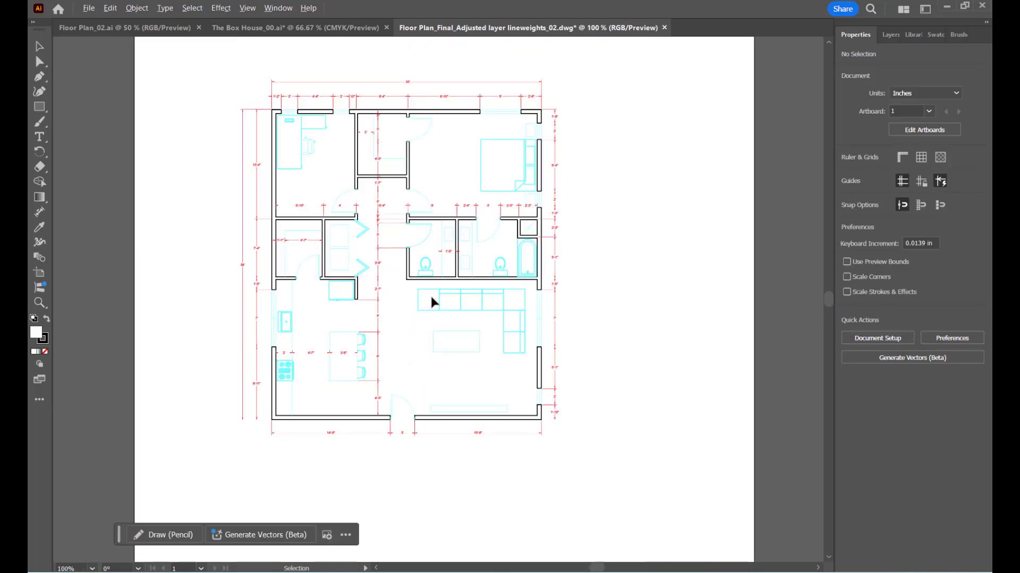
{"action": "key", "text": "ctrl+equal"}
{"action": "left_click", "coordinate": [884, 35]}
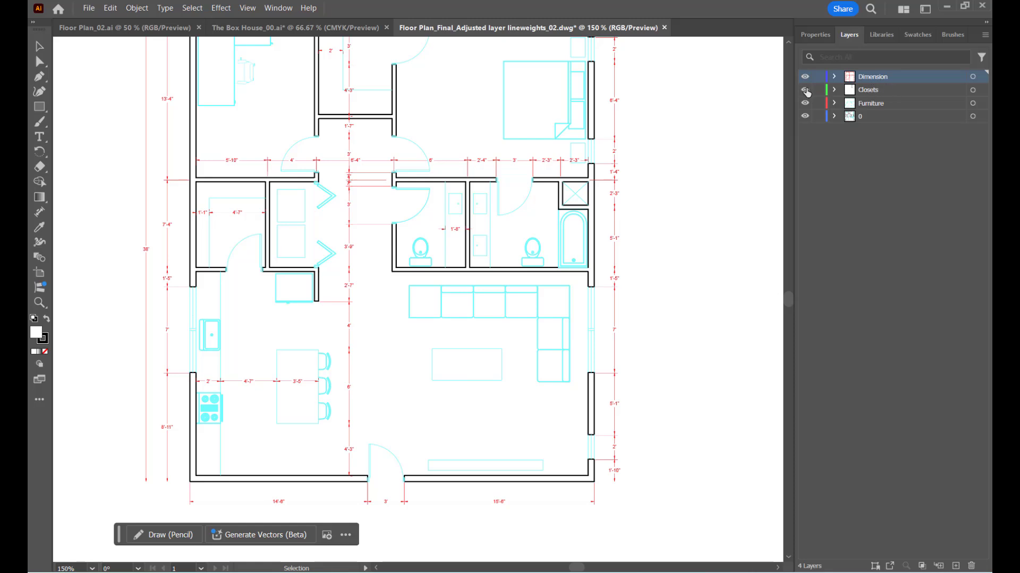
{"action": "left_click", "coordinate": [899, 89]}
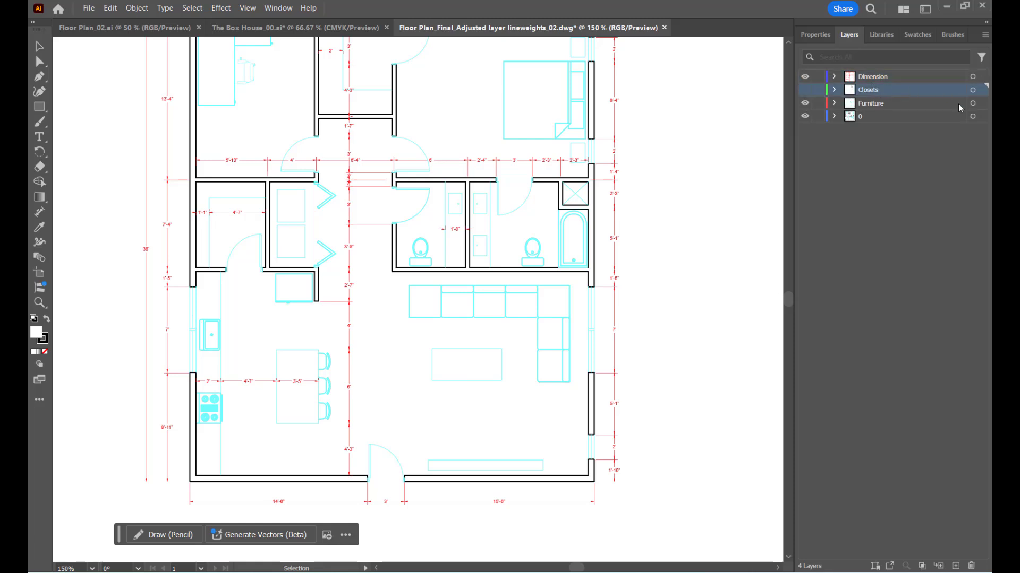
{"action": "left_click", "coordinate": [972, 567]}
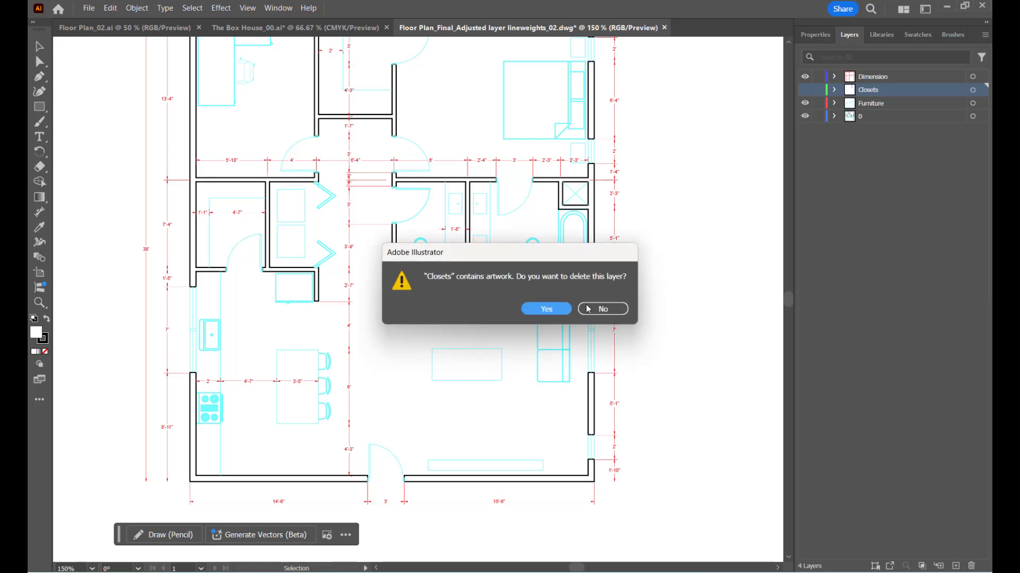
{"action": "left_click", "coordinate": [544, 308]}
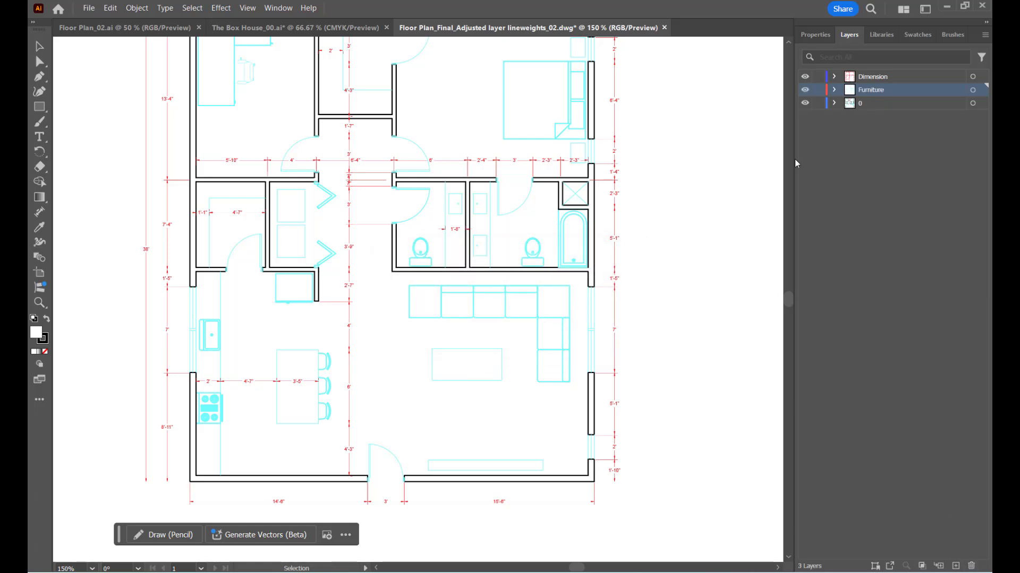
Toggle the Furniture layer's visibility to check which objects belong to it.
{"action": "left_click", "coordinate": [805, 90]}
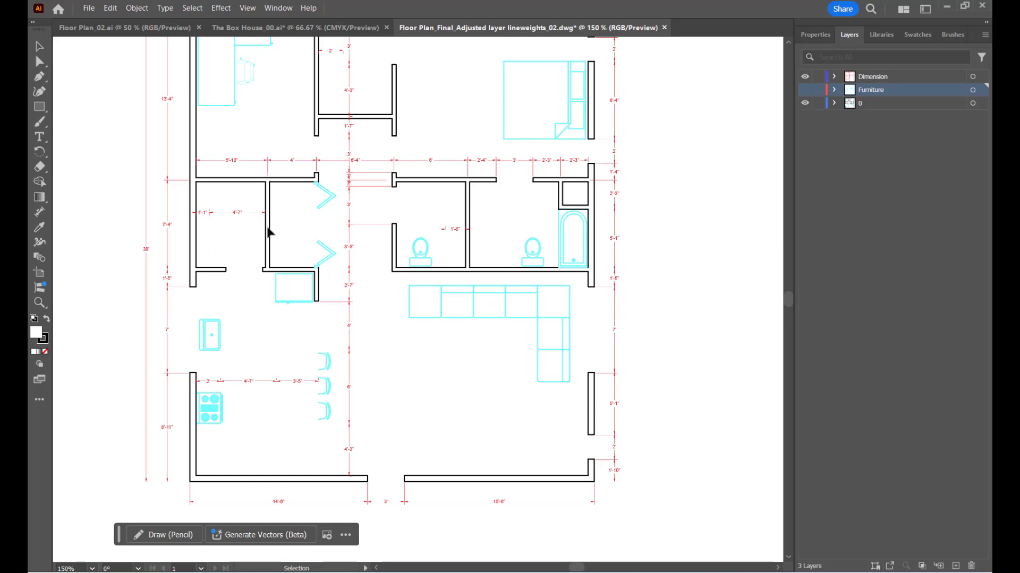
{"action": "left_click", "coordinate": [803, 91]}
{"action": "left_click", "coordinate": [806, 91]}
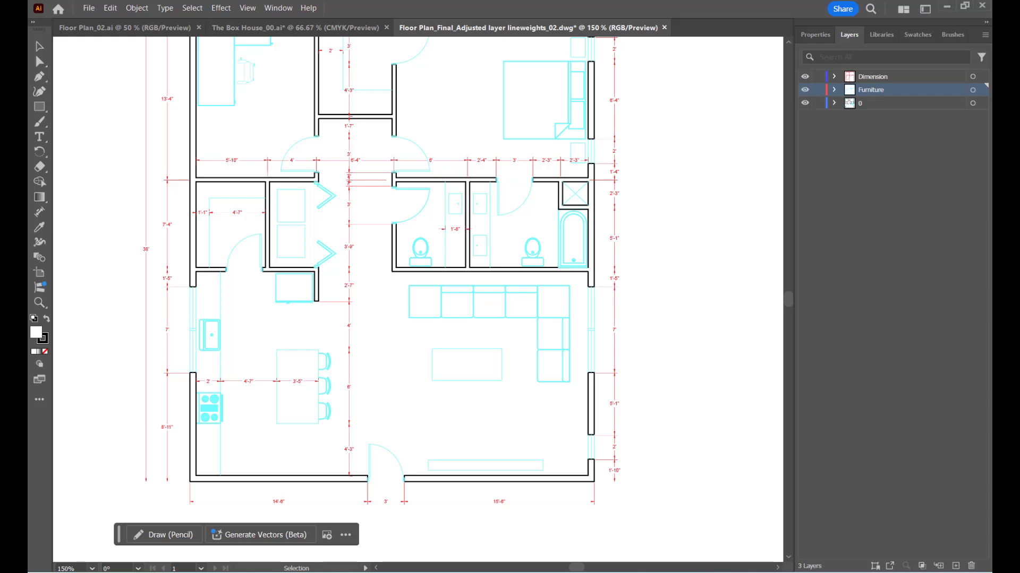
Switch to AutoCAD and bring up the open floor plan drawing whose name ends in lineweights_04.
{"action": "key", "text": "super+d"}
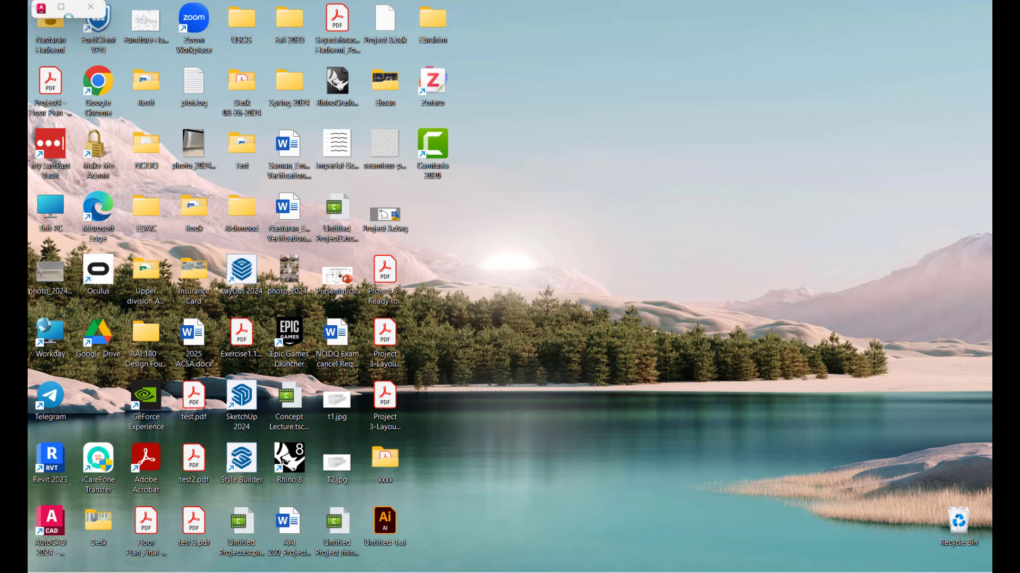
{"action": "key", "text": "alt+Tab"}
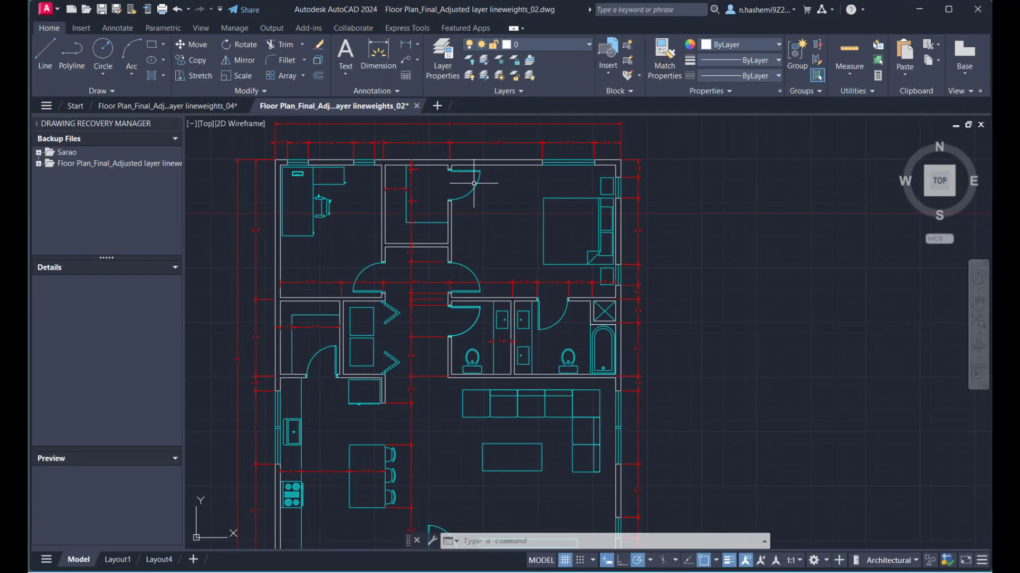
{"action": "left_click", "coordinate": [175, 106]}
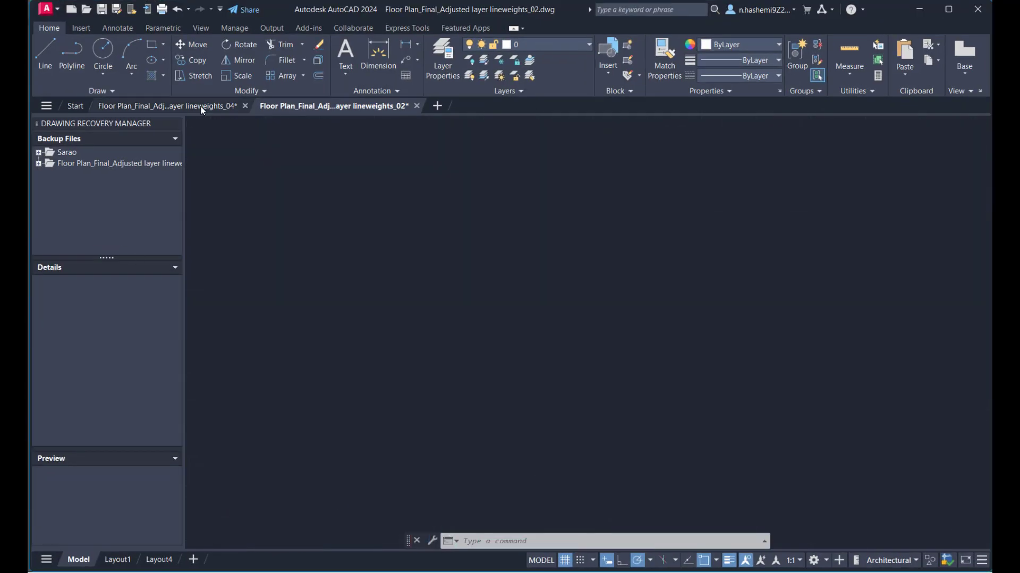
Switch to the drawing ending in lineweights_02 and select the bedroom's bed to check its layer, then clear the selection.
{"action": "left_click", "coordinate": [329, 106]}
{"action": "left_click", "coordinate": [542, 192]}
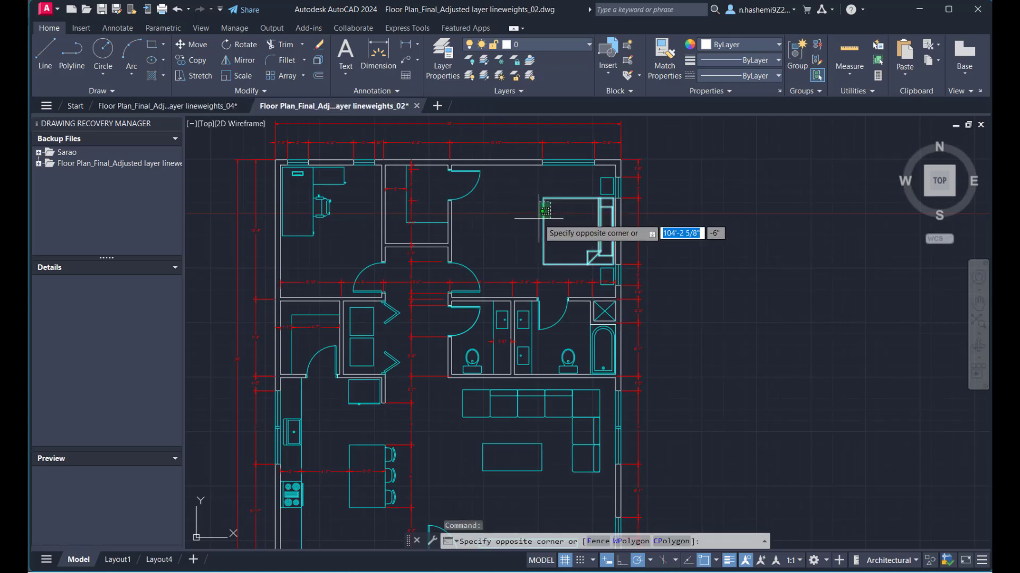
{"action": "left_click", "coordinate": [635, 267]}
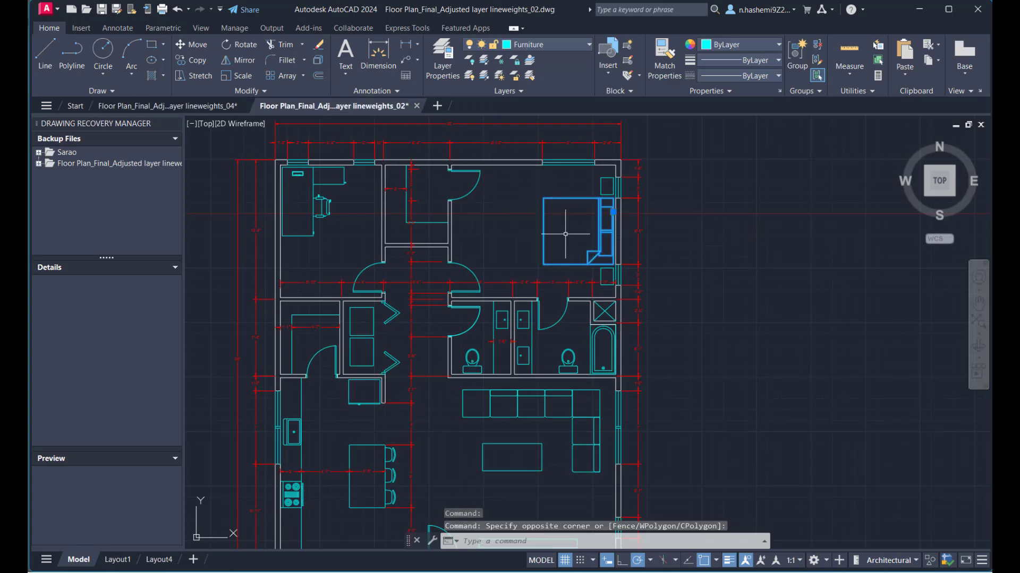
{"action": "left_click", "coordinate": [569, 216]}
{"action": "left_click", "coordinate": [569, 216]}
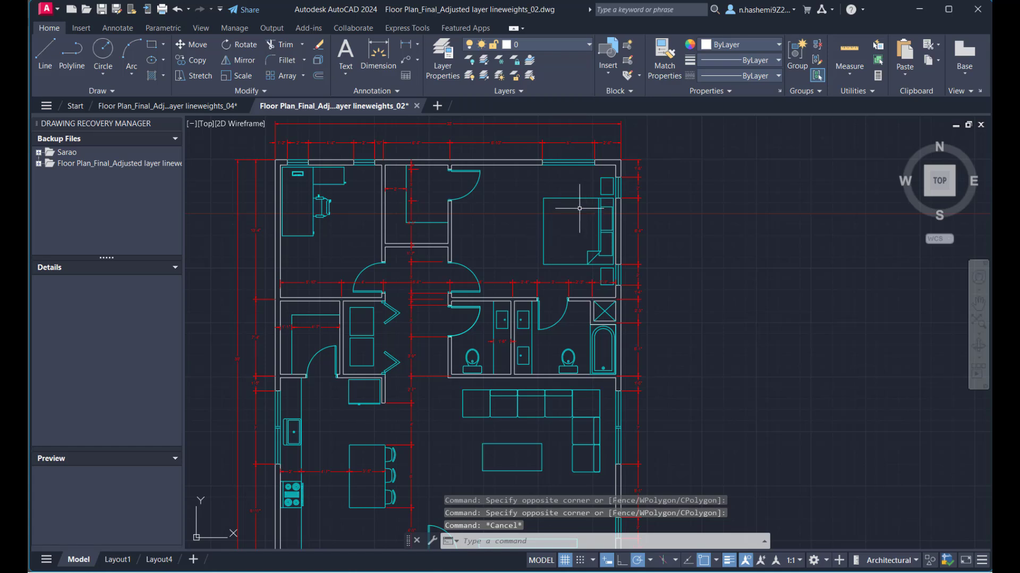
{"action": "key", "text": "Escape"}
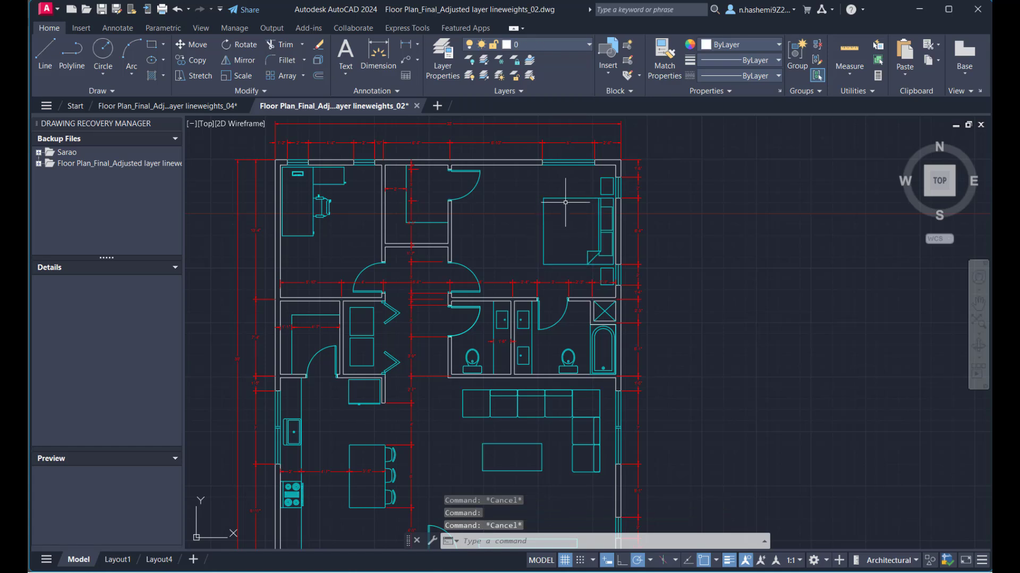
Open the bedroom bed's Bed - Queen block definition in the Block Editor.
{"action": "left_click", "coordinate": [553, 197]}
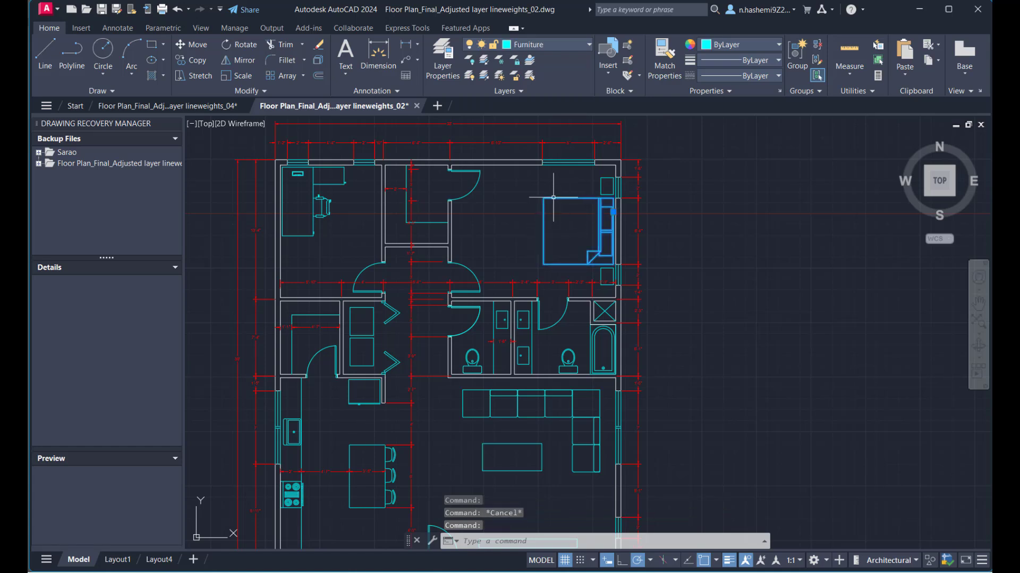
{"action": "double_click", "coordinate": [553, 197]}
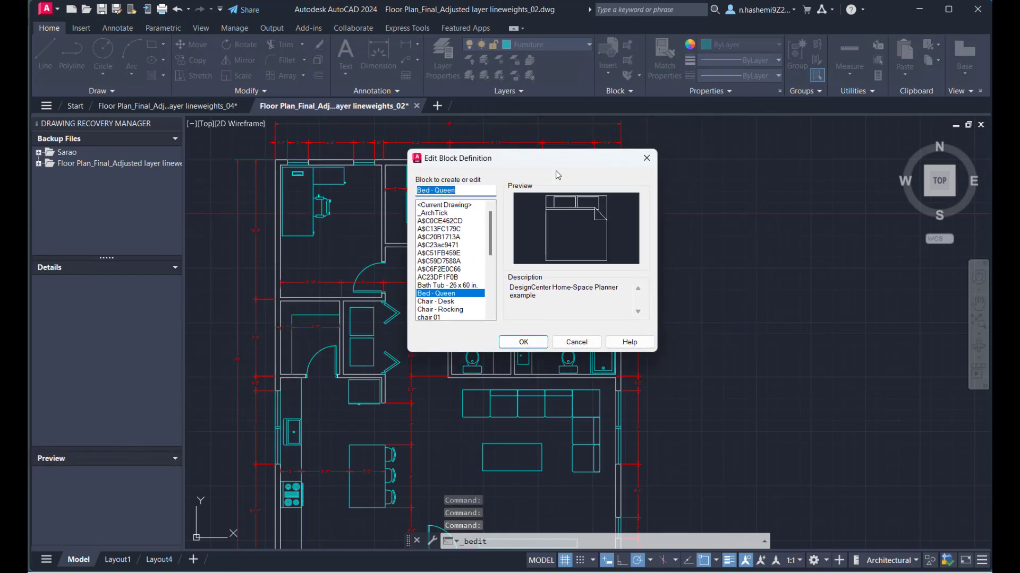
{"action": "left_click", "coordinate": [520, 343]}
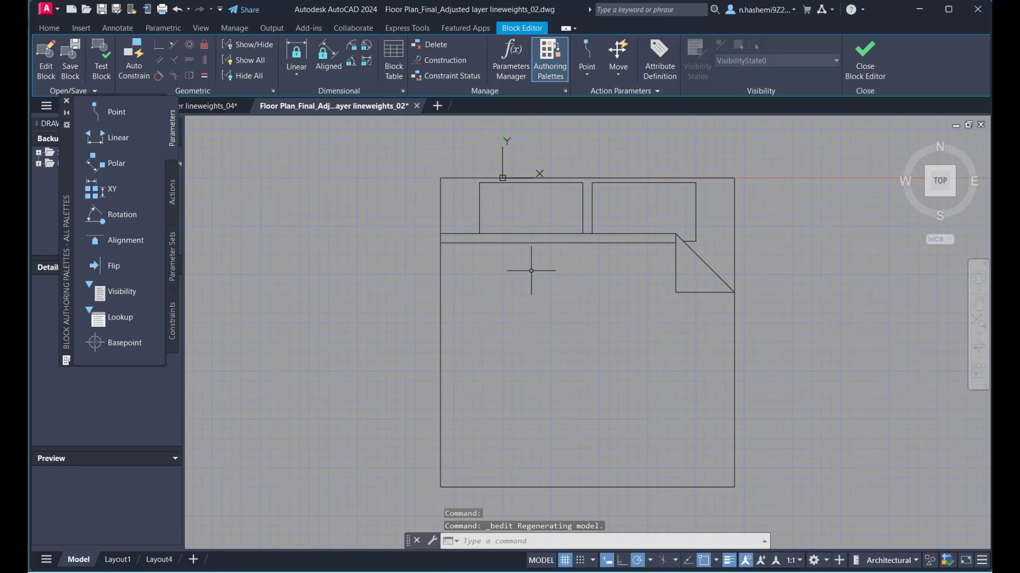
Assign all geometry inside the bed block to the Furniture layer, and close the Block Editor saving the changes.
{"action": "left_click", "coordinate": [774, 151]}
{"action": "left_click", "coordinate": [876, 292]}
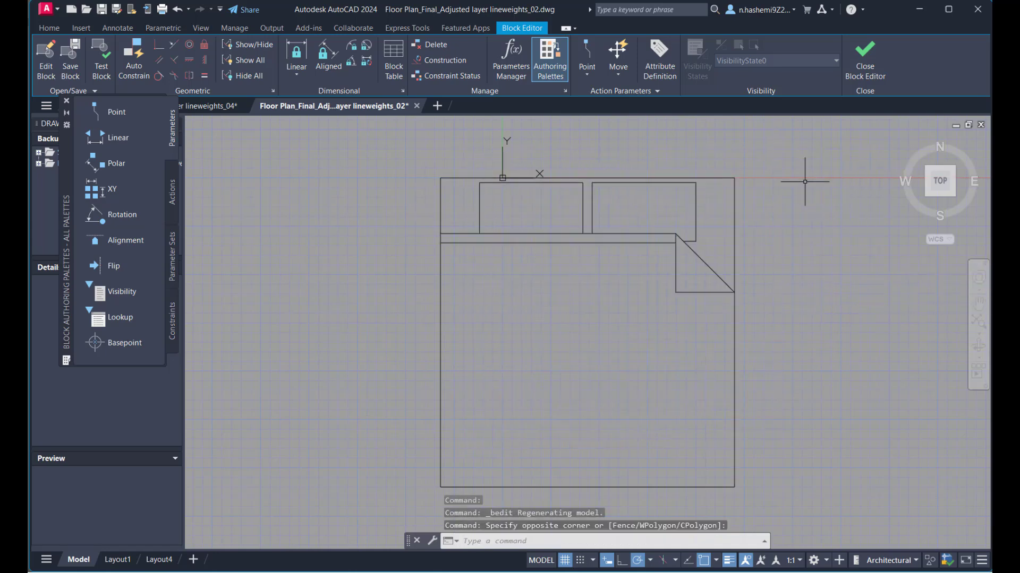
{"action": "left_click", "coordinate": [786, 151]}
{"action": "left_click", "coordinate": [414, 478]}
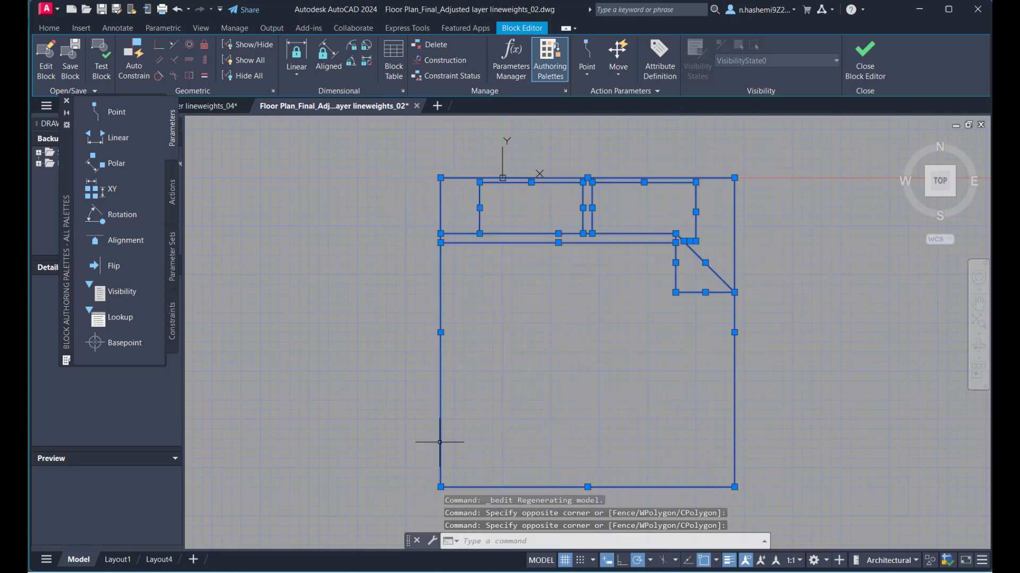
{"action": "left_click", "coordinate": [57, 30]}
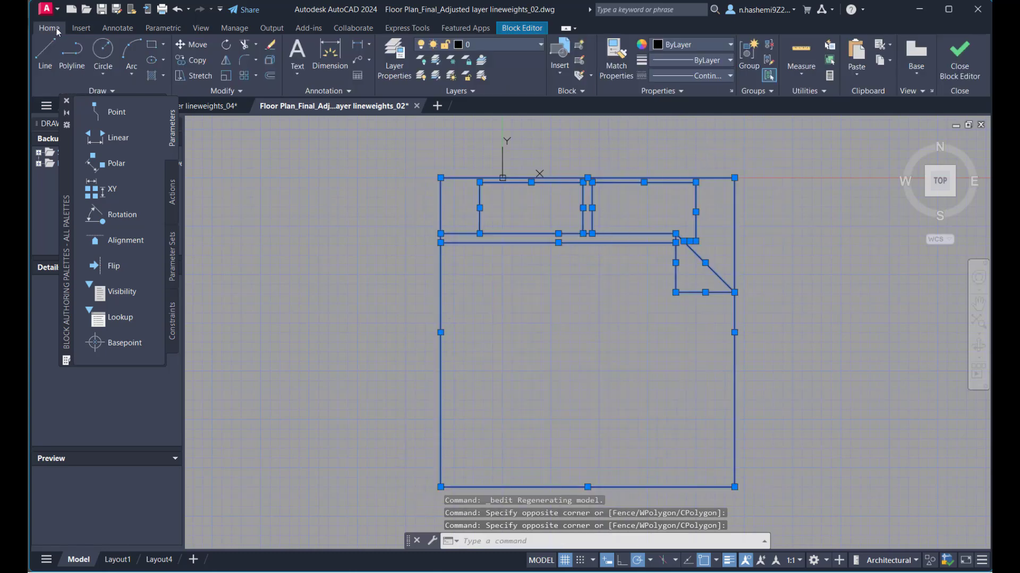
{"action": "left_click", "coordinate": [516, 44]}
{"action": "left_click", "coordinate": [490, 120]}
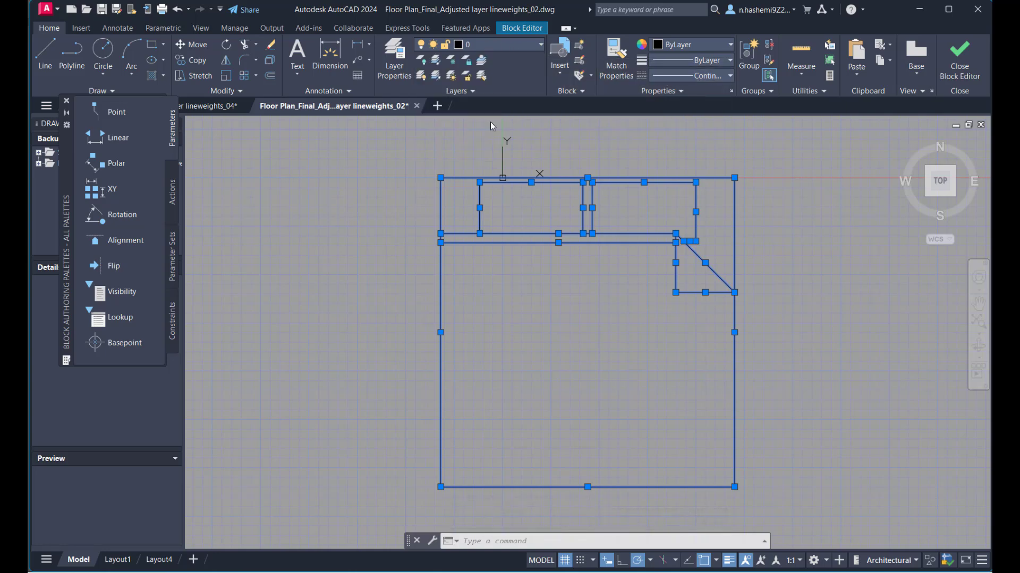
{"action": "key", "text": "Escape"}
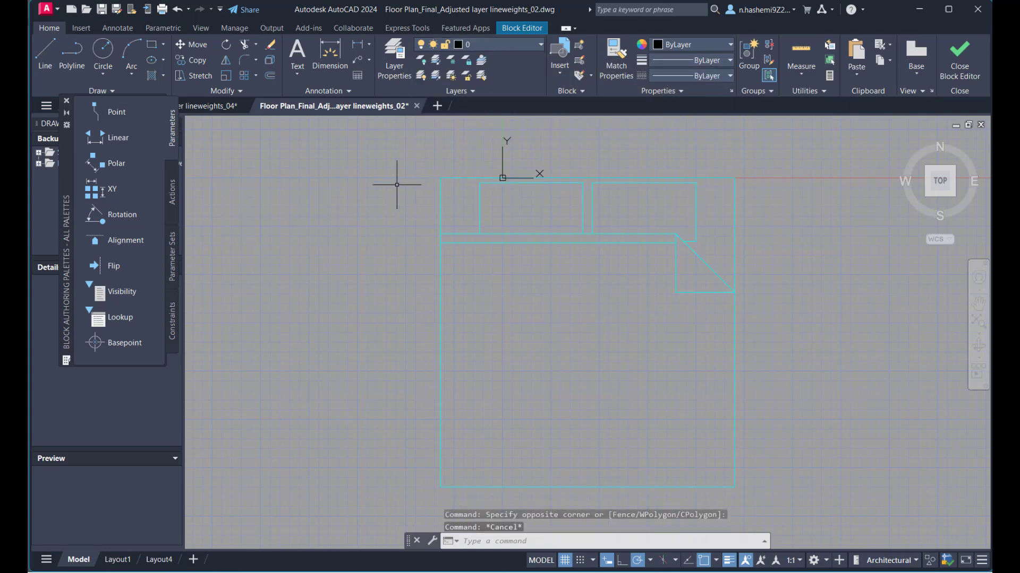
{"action": "left_click", "coordinate": [960, 67]}
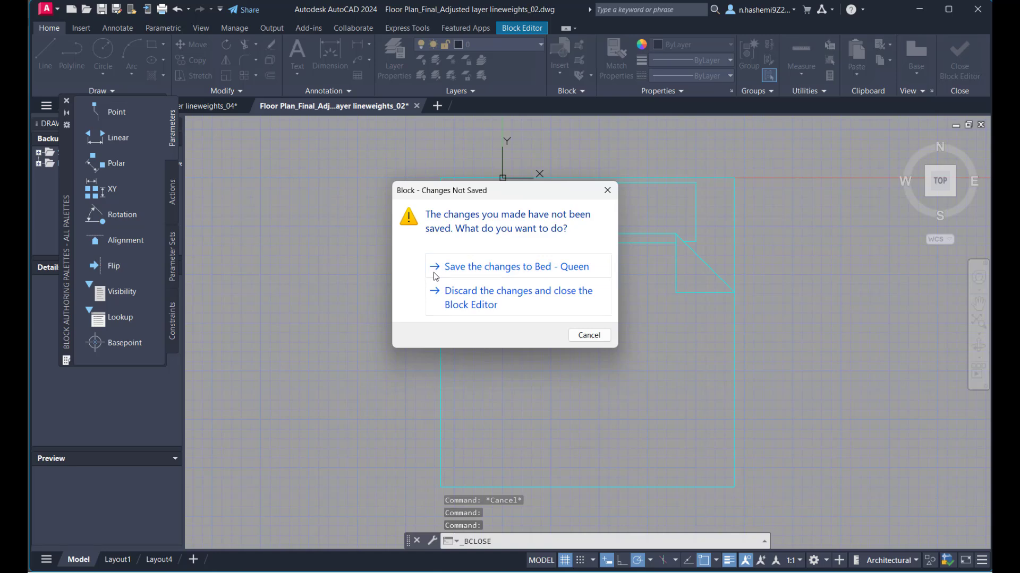
{"action": "left_click", "coordinate": [460, 271]}
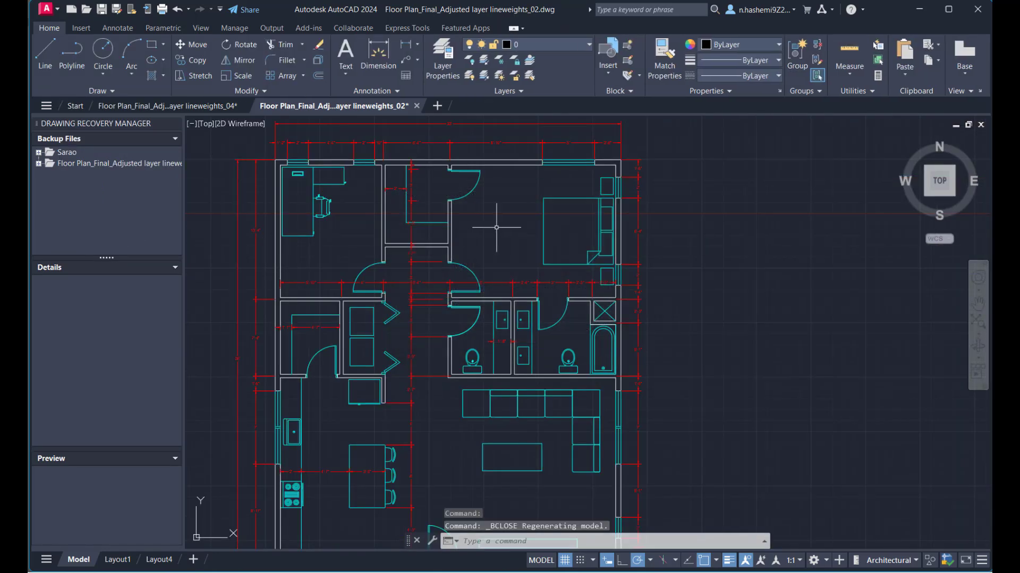
Open the office desk's Desk Plan 003 block definition in the Block Editor.
{"action": "left_click", "coordinate": [312, 228]}
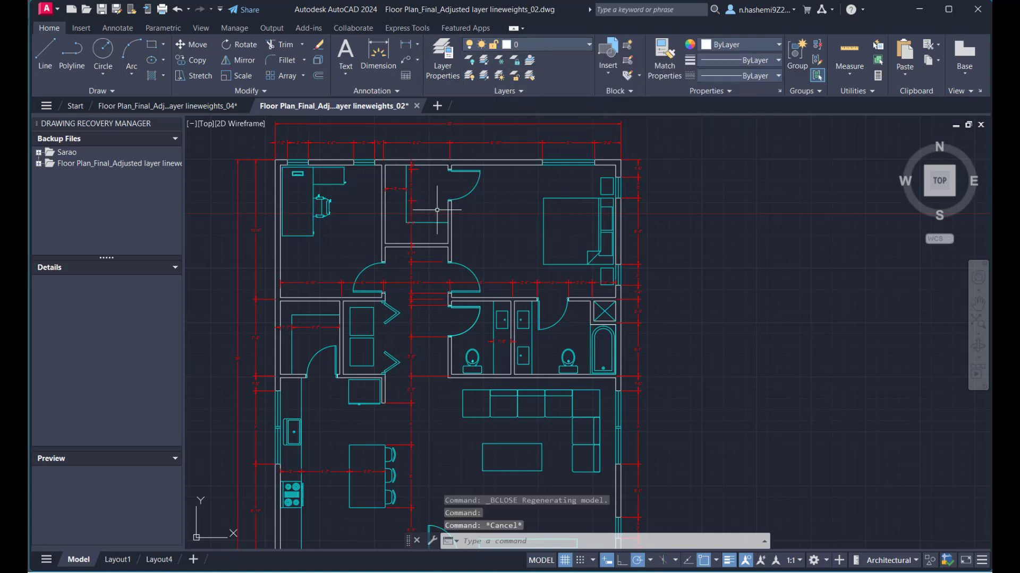
{"action": "double_click", "coordinate": [315, 193]}
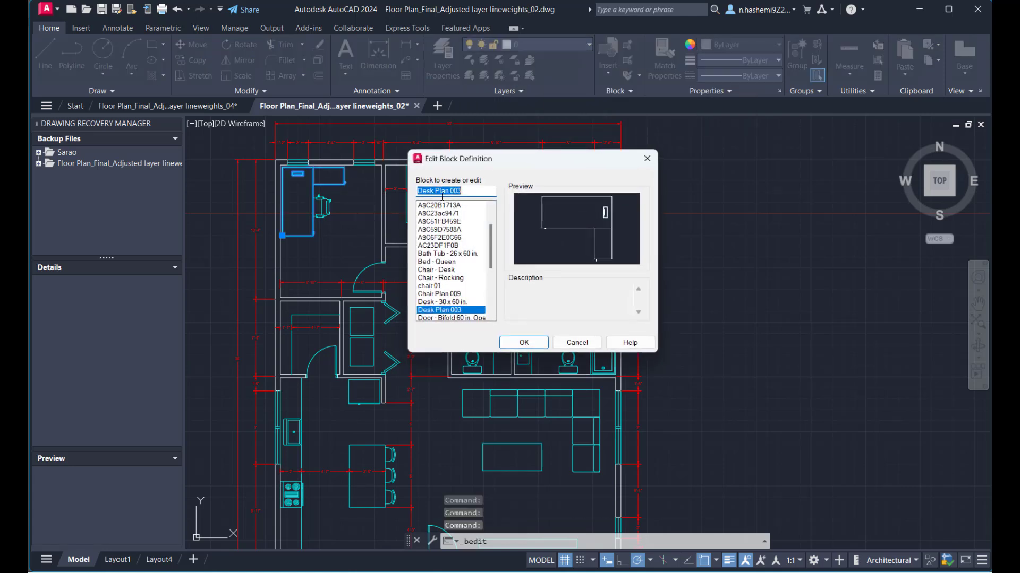
{"action": "left_click", "coordinate": [524, 343]}
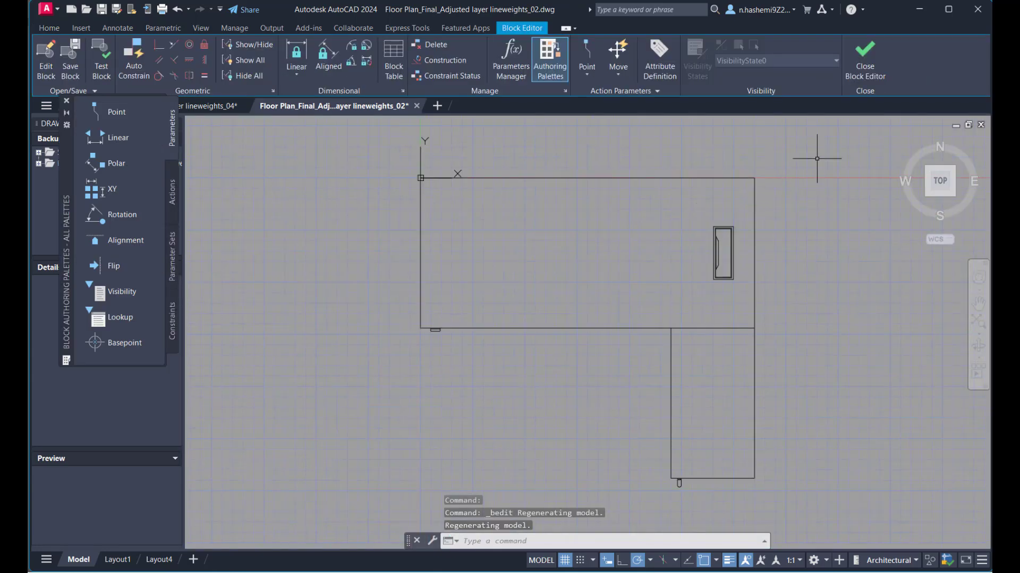
Assign all geometry inside the desk block to the Furniture layer, and close the Block Editor saving the changes.
{"action": "left_click", "coordinate": [818, 158]}
{"action": "left_click", "coordinate": [372, 486]}
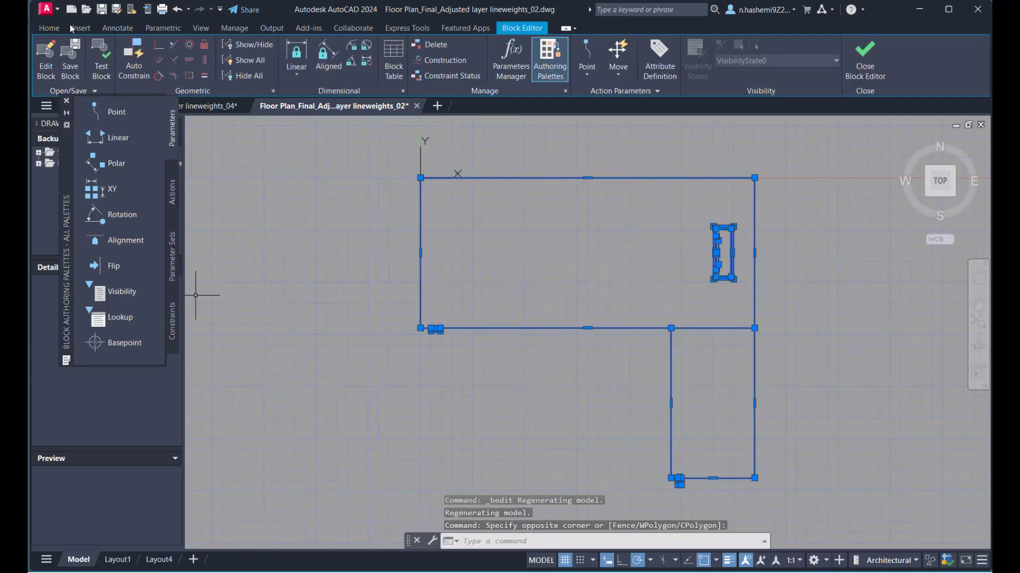
{"action": "left_click", "coordinate": [49, 28]}
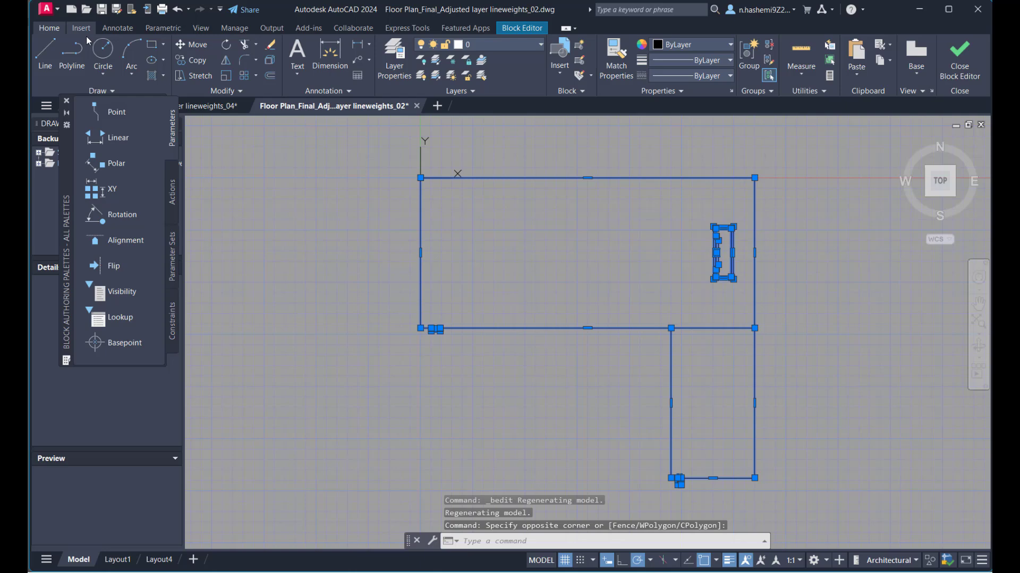
{"action": "left_click", "coordinate": [479, 48]}
{"action": "left_click", "coordinate": [481, 119]}
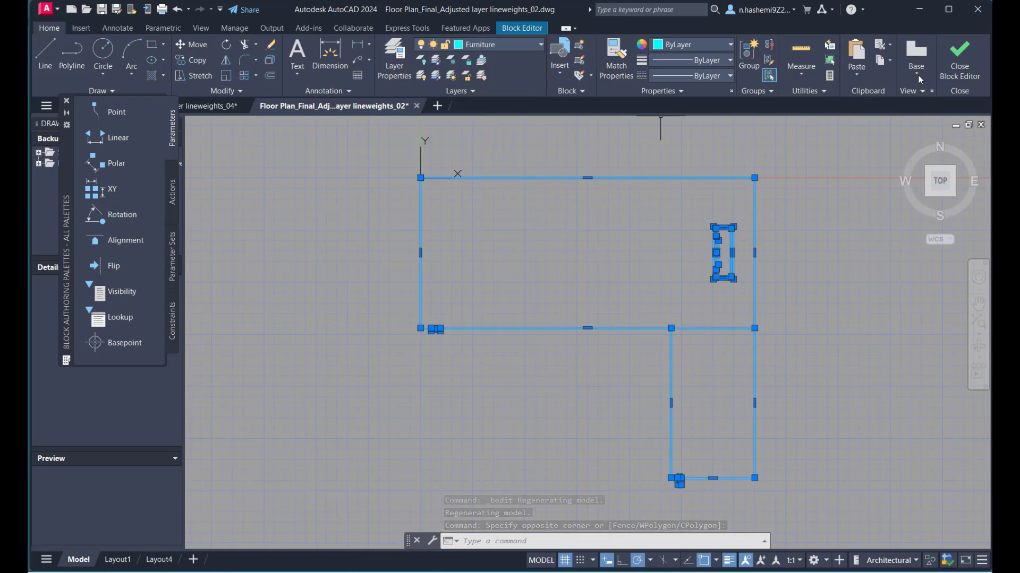
{"action": "left_click", "coordinate": [955, 64]}
{"action": "left_click", "coordinate": [550, 268]}
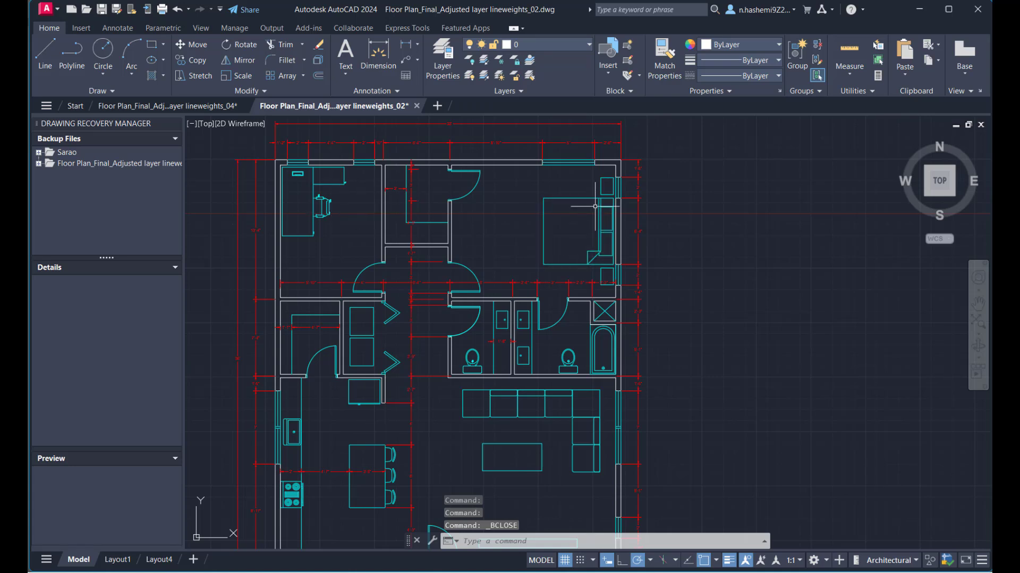
Open the block of the door between walk-in closet and bedroom to check its geometry's layer colour, and close the editor.
{"action": "double_click", "coordinate": [452, 188]}
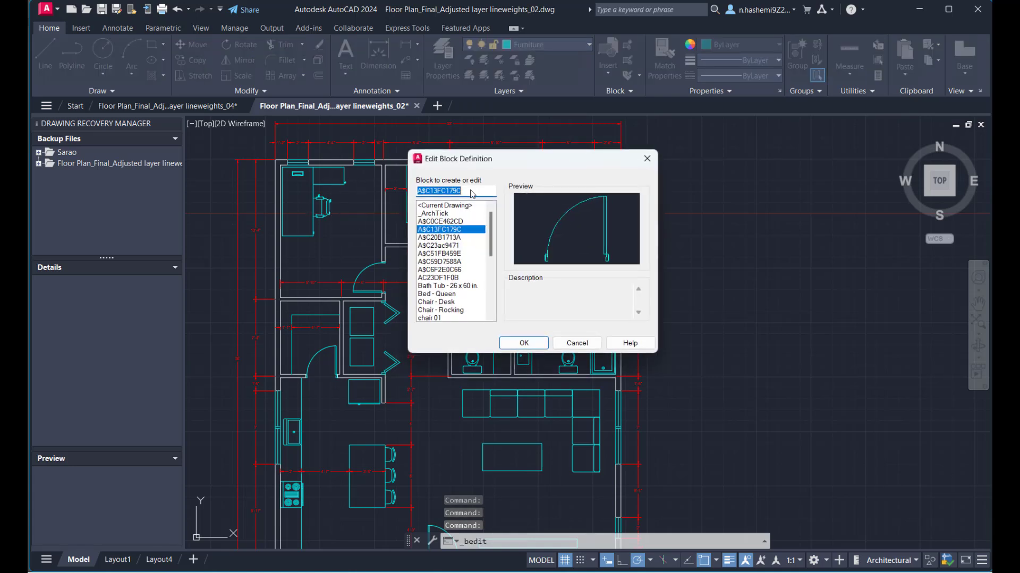
{"action": "left_click", "coordinate": [524, 344]}
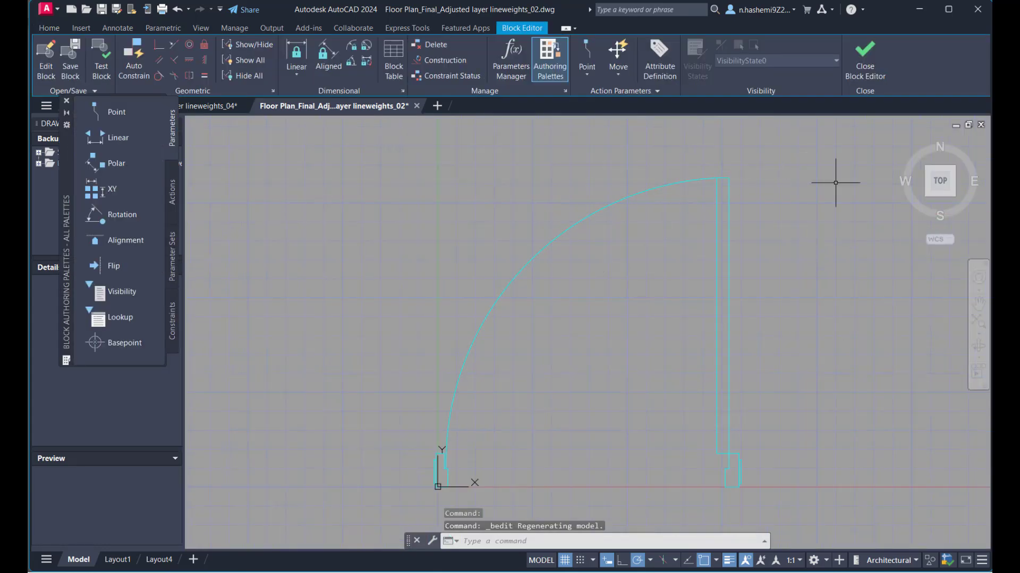
{"action": "left_click", "coordinate": [864, 71]}
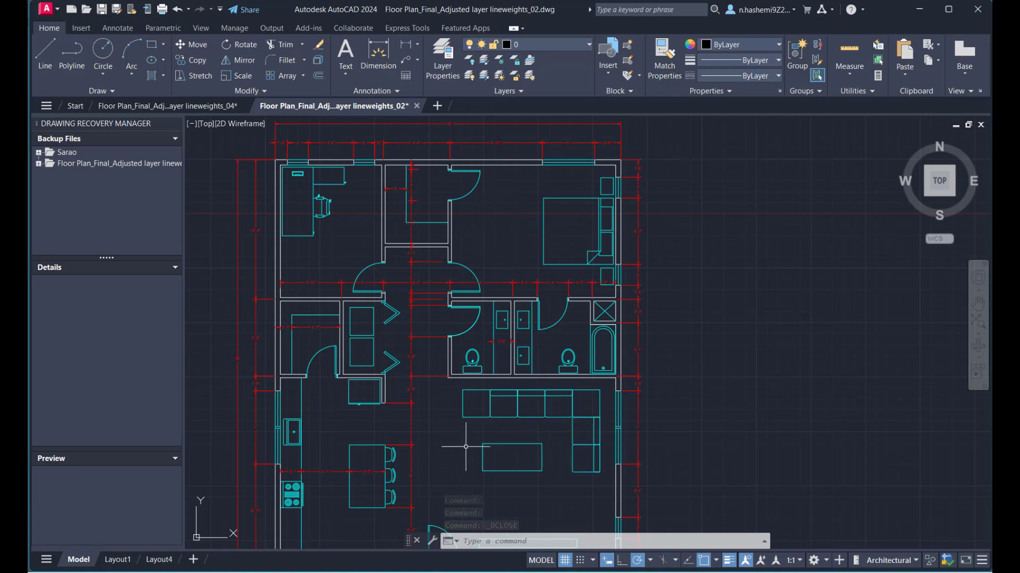
Select the living room sofa and a bathroom toilet to check their layer, and clear the selection.
{"action": "left_click", "coordinate": [516, 408]}
{"action": "left_click", "coordinate": [511, 413]}
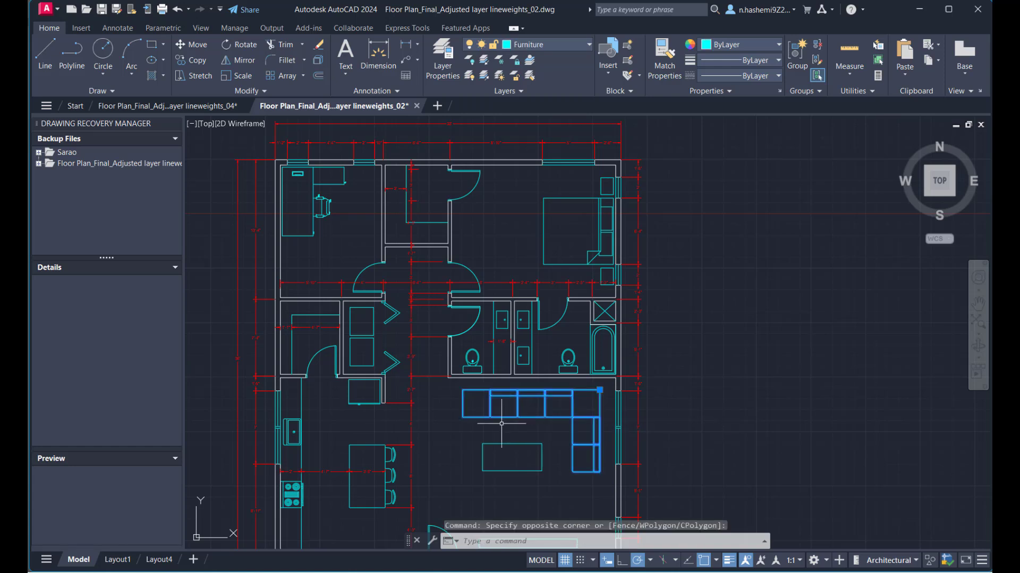
{"action": "left_click", "coordinate": [472, 357]}
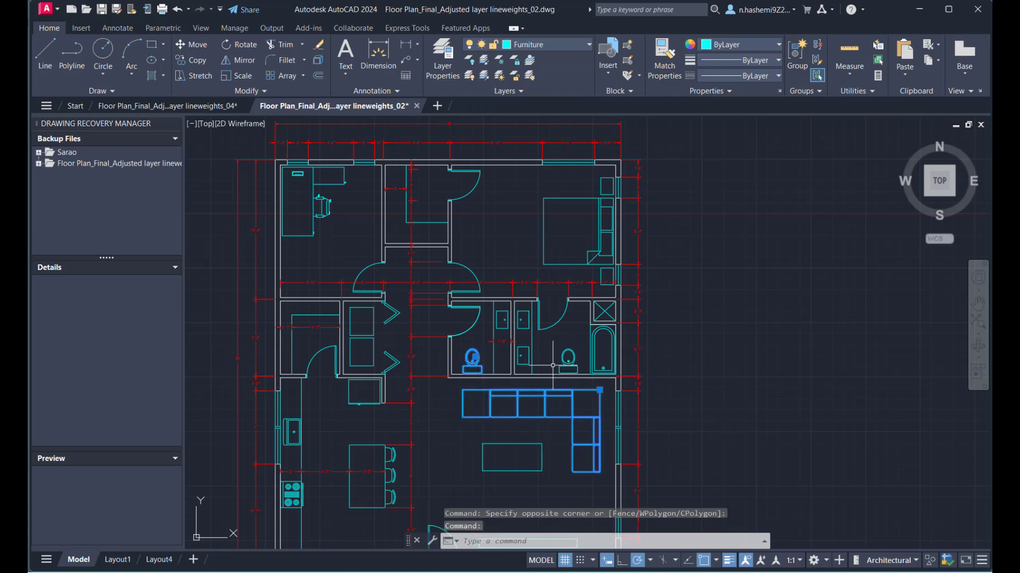
{"action": "key", "text": "Escape"}
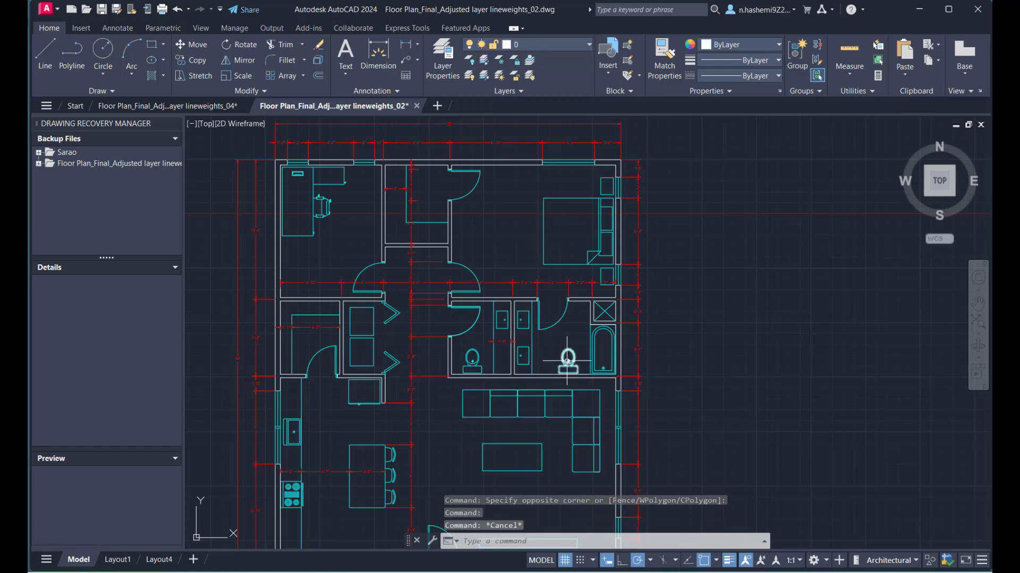
Switch back to Illustrator and close the imported lineweights_02 floor plan without saving it.
{"action": "left_click", "coordinate": [913, 13]}
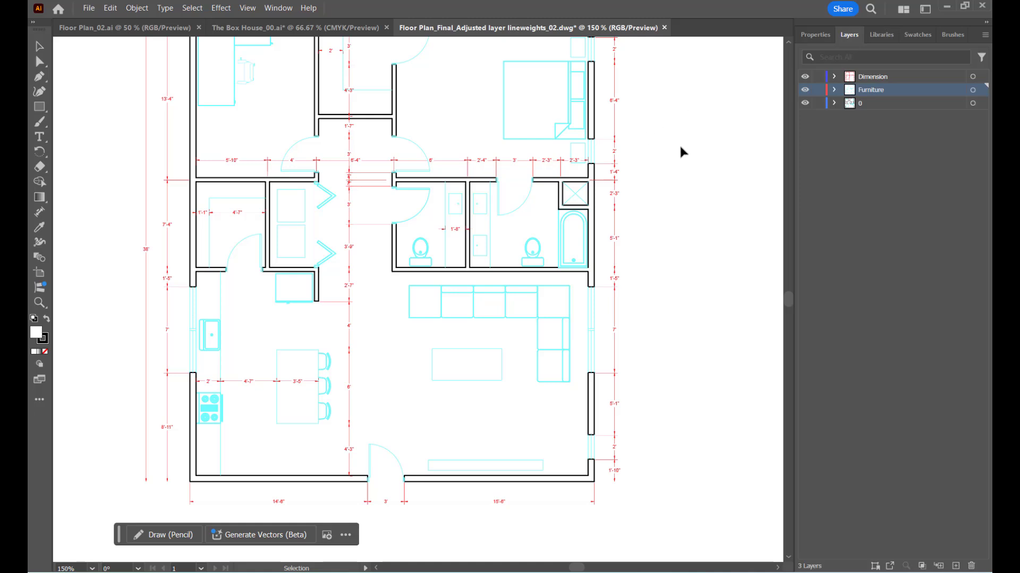
{"action": "key", "text": "ctrl+minus"}
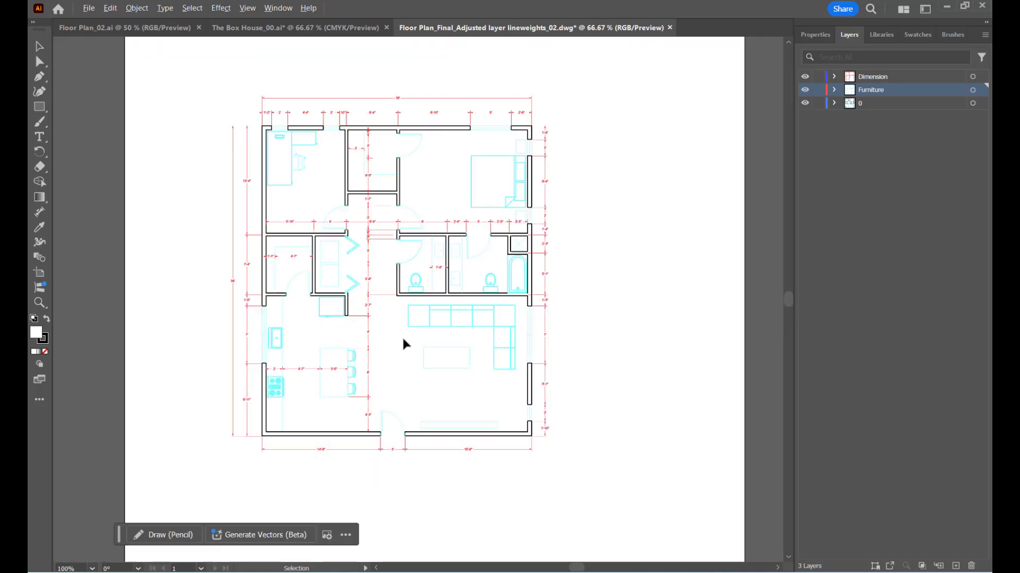
{"action": "left_click", "coordinate": [90, 8]}
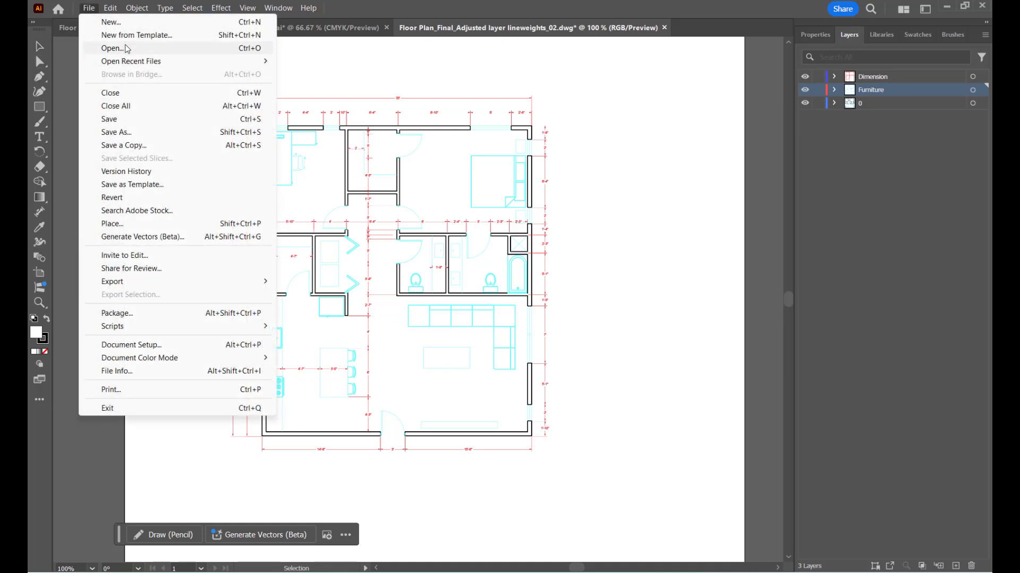
{"action": "left_click", "coordinate": [610, 149]}
{"action": "scroll", "coordinate": [430, 210], "scroll_direction": "down", "scroll_amount": 1}
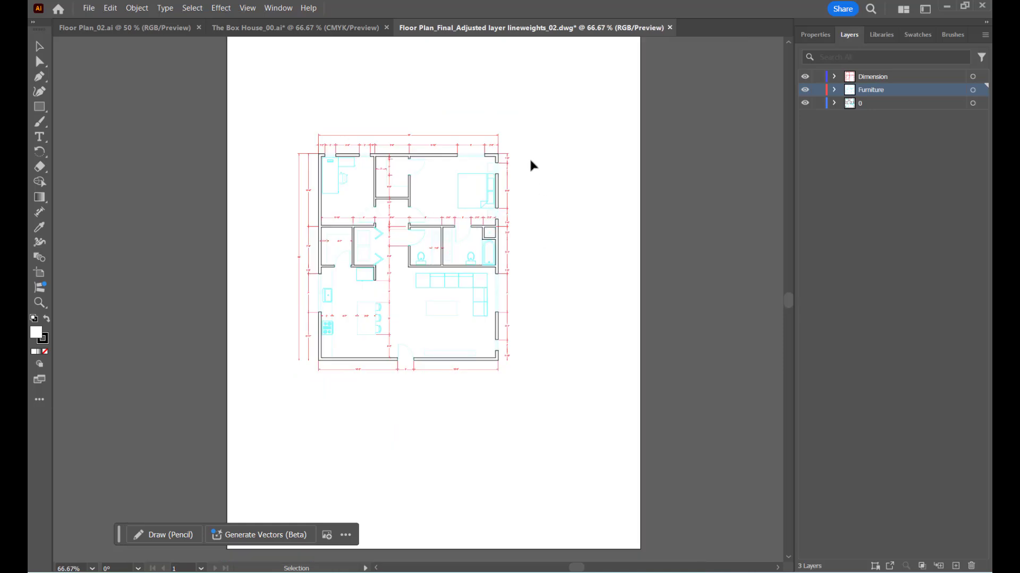
{"action": "left_click", "coordinate": [671, 27]}
{"action": "left_click", "coordinate": [574, 309]}
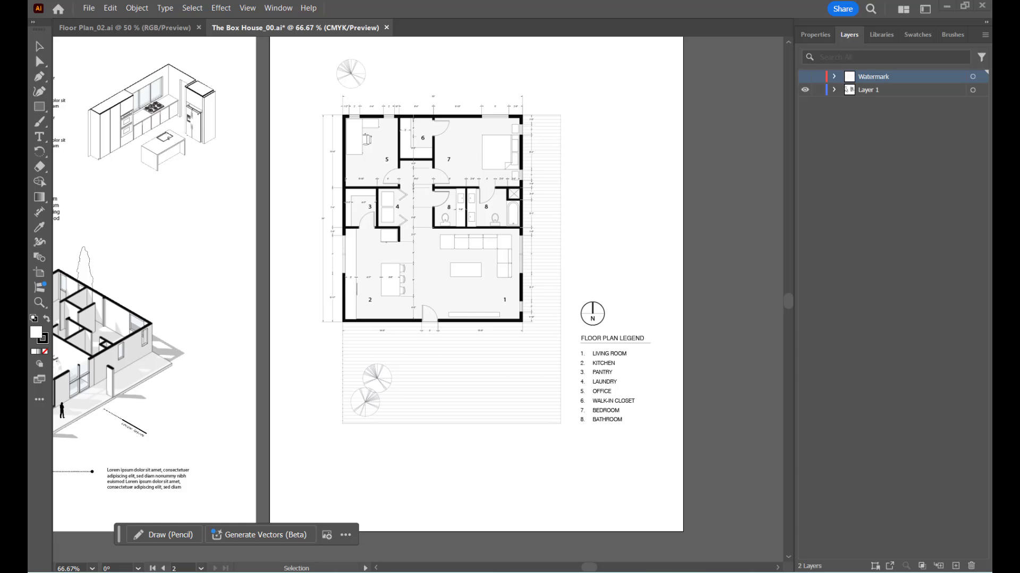
Open Floor Plan_Final_Adjusted layer lineweights_04.dwg with its Model layout scaled to fit the artboard and its layers unmerged.
{"action": "left_click", "coordinate": [88, 8]}
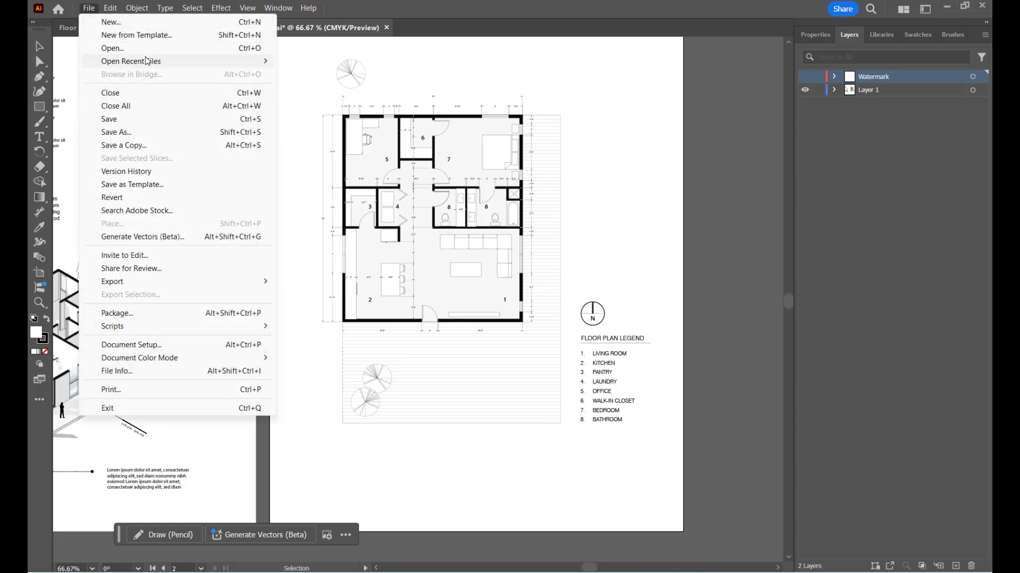
{"action": "left_click", "coordinate": [114, 48]}
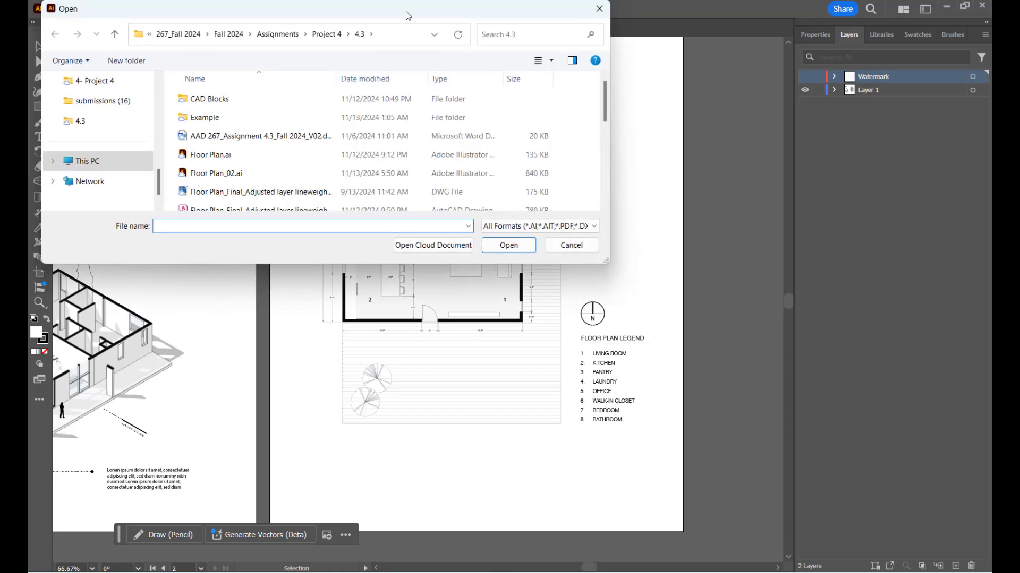
{"action": "left_click_drag", "start_coordinate": [408, 15], "coordinate": [1019, 16]}
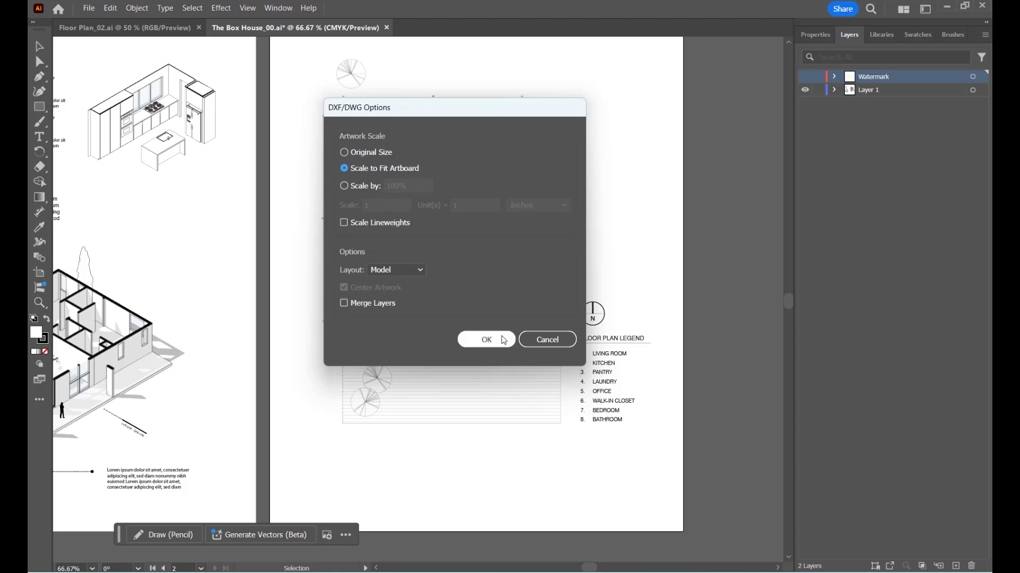
{"action": "left_click", "coordinate": [485, 338]}
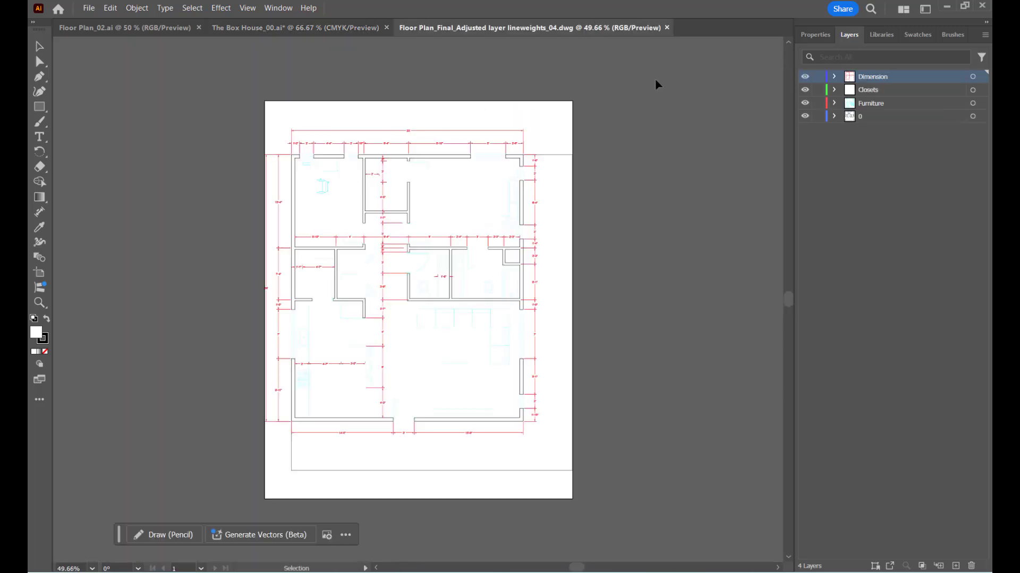
Scale the whole imported floor plan down proportionally and position it in the upper middle of the artboard with margins all around.
{"action": "left_click_drag", "start_coordinate": [542, 160], "coordinate": [245, 511]}
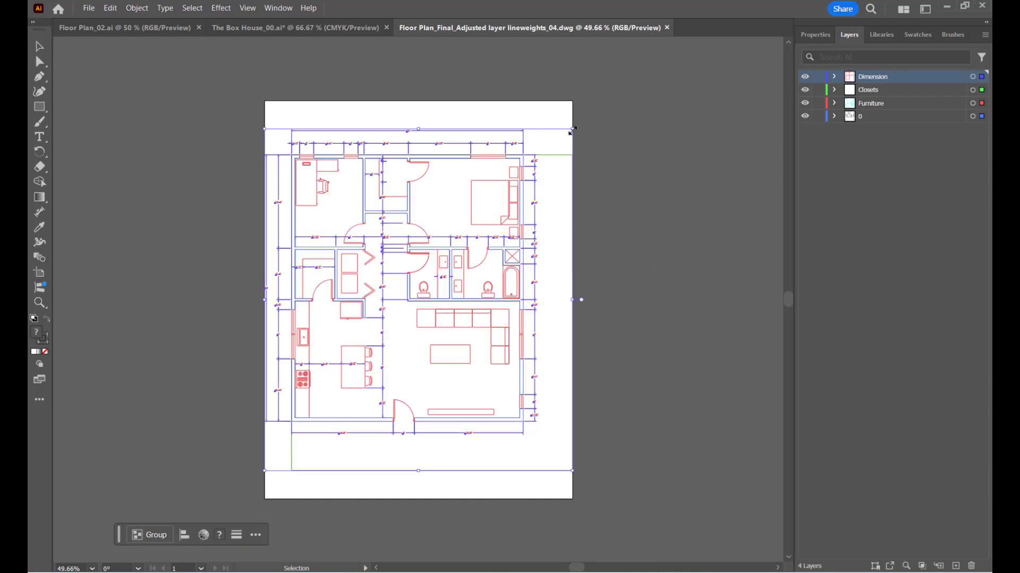
{"action": "left_click_drag", "start_coordinate": [572, 131], "coordinate": [484, 179]}
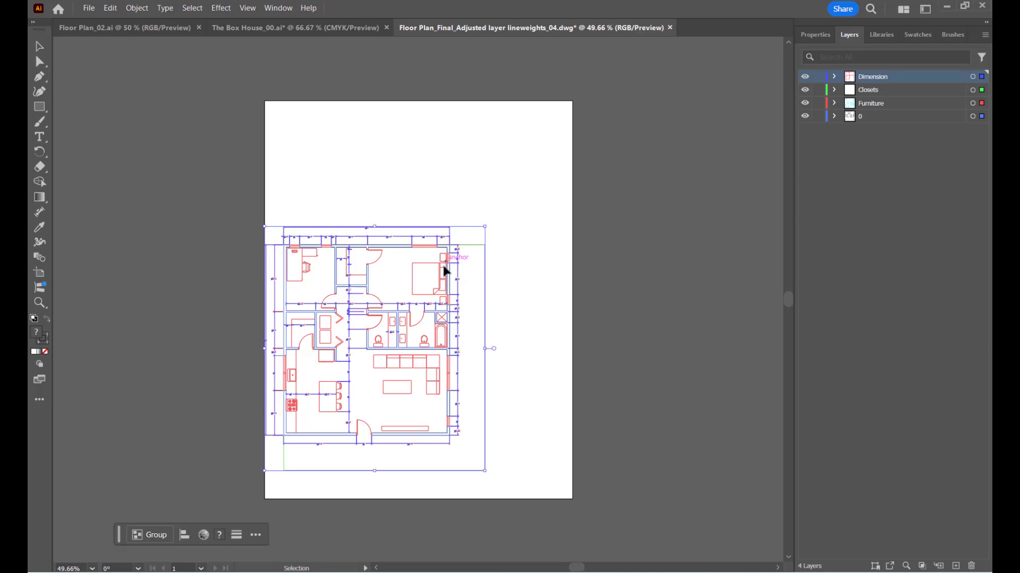
{"action": "left_click_drag", "start_coordinate": [445, 271], "coordinate": [485, 211]}
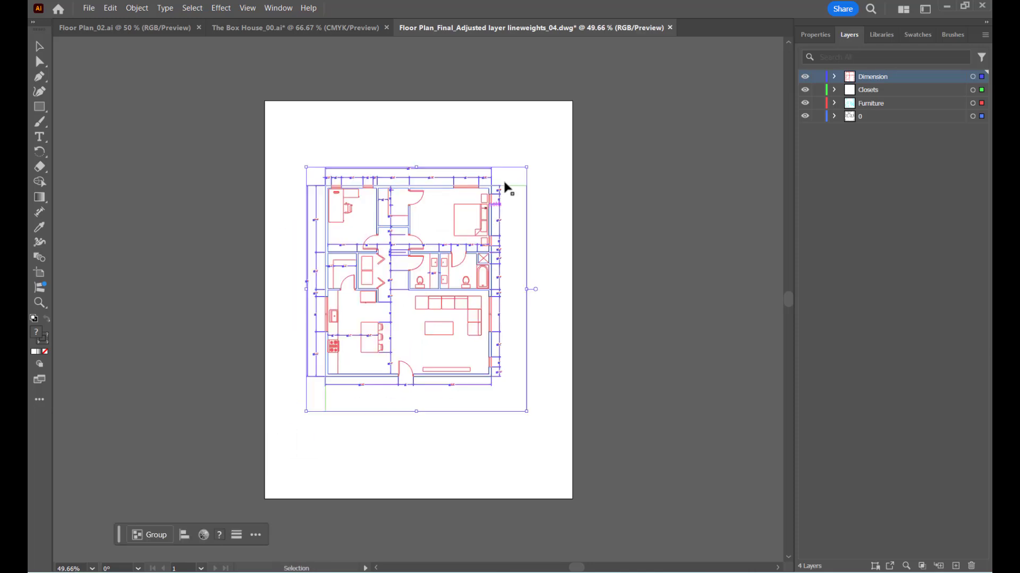
{"action": "left_click_drag", "start_coordinate": [526, 166], "coordinate": [489, 211]}
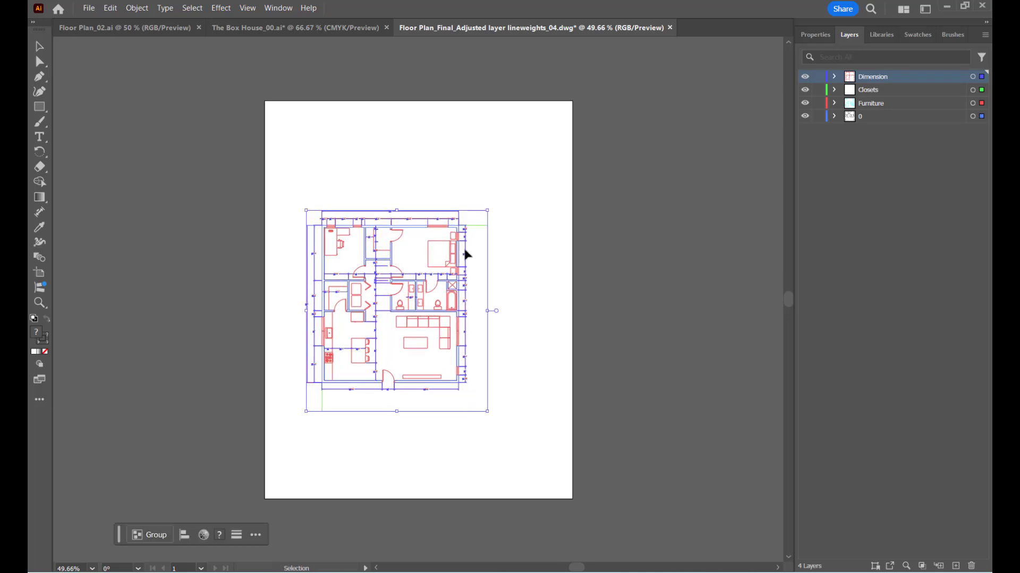
{"action": "left_click", "coordinate": [559, 212]}
{"action": "left_click_drag", "start_coordinate": [537, 178], "coordinate": [287, 398]}
{"action": "left_click_drag", "start_coordinate": [489, 214], "coordinate": [481, 221]}
{"action": "left_click_drag", "start_coordinate": [458, 254], "coordinate": [476, 210]}
{"action": "left_click", "coordinate": [523, 207]}
{"action": "scroll", "coordinate": [371, 380], "scroll_direction": "up", "scroll_amount": 1}
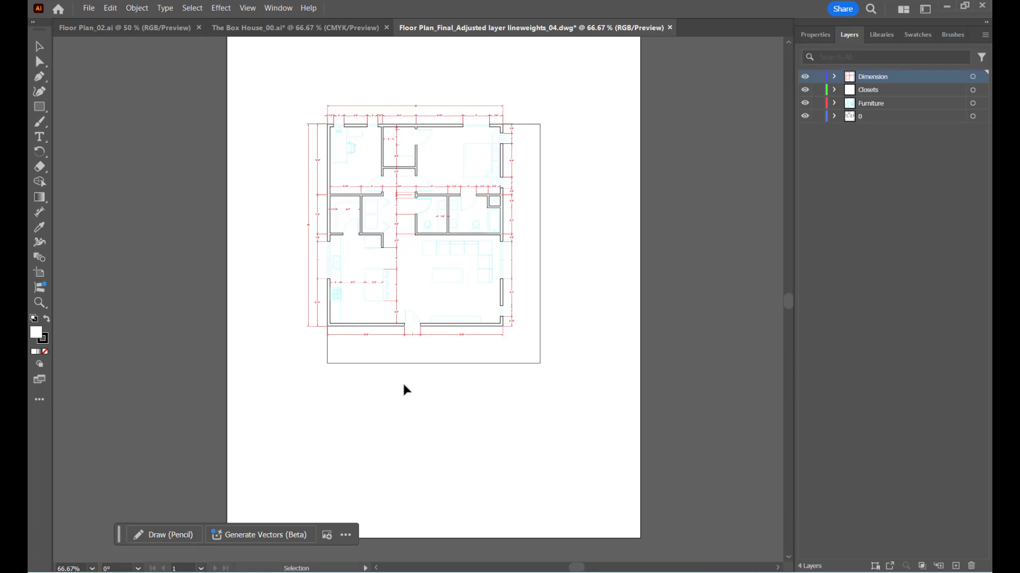
{"action": "mouse_move", "coordinate": [493, 572]}
{"action": "scroll", "coordinate": [381, 413], "scroll_direction": "down", "scroll_amount": 1}
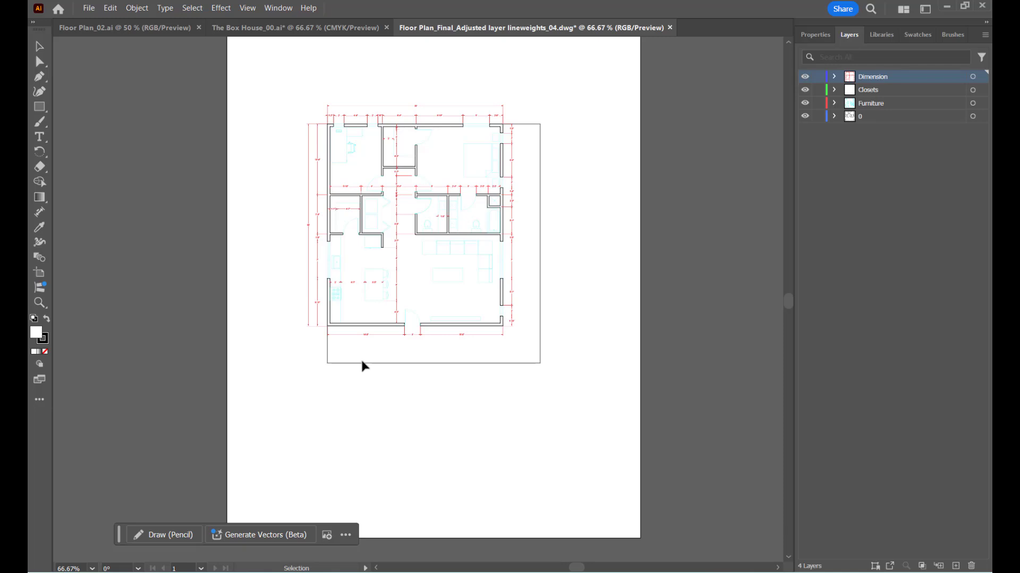
{"action": "scroll", "coordinate": [428, 324], "scroll_direction": "down", "scroll_amount": 1}
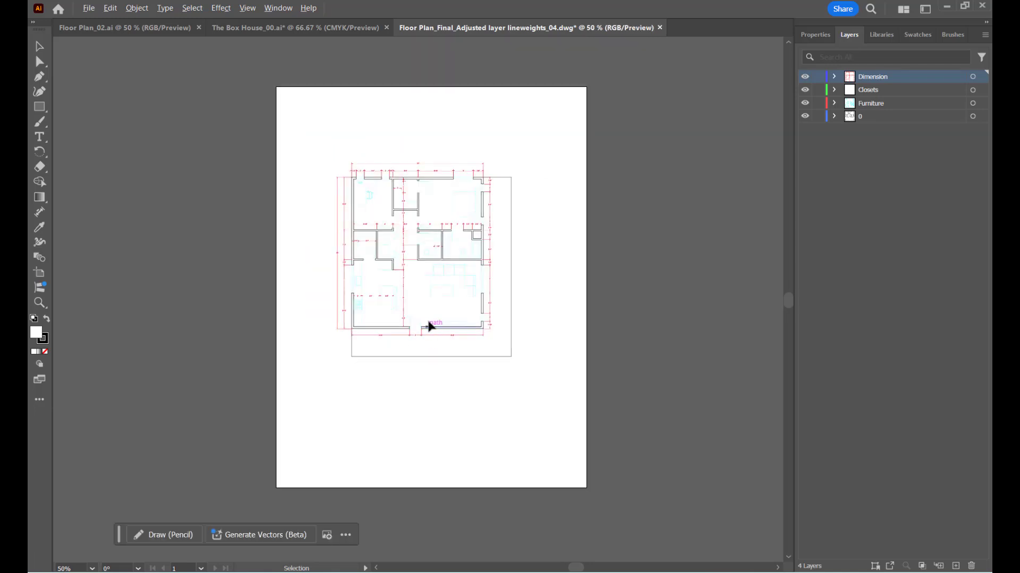
{"action": "scroll", "coordinate": [428, 324], "scroll_direction": "up", "scroll_amount": 1}
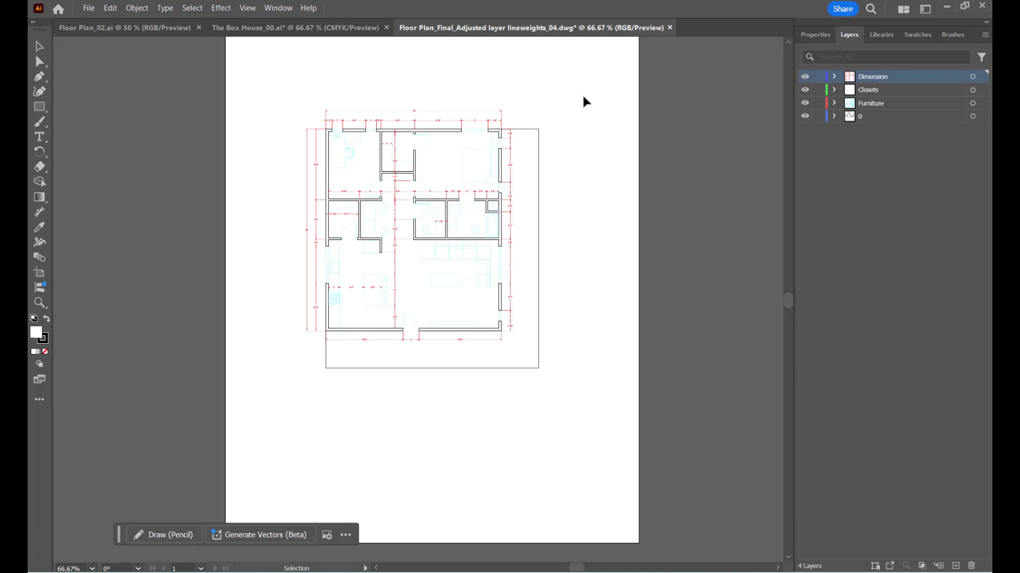
{"action": "scroll", "coordinate": [552, 237], "scroll_direction": "down", "scroll_amount": 1}
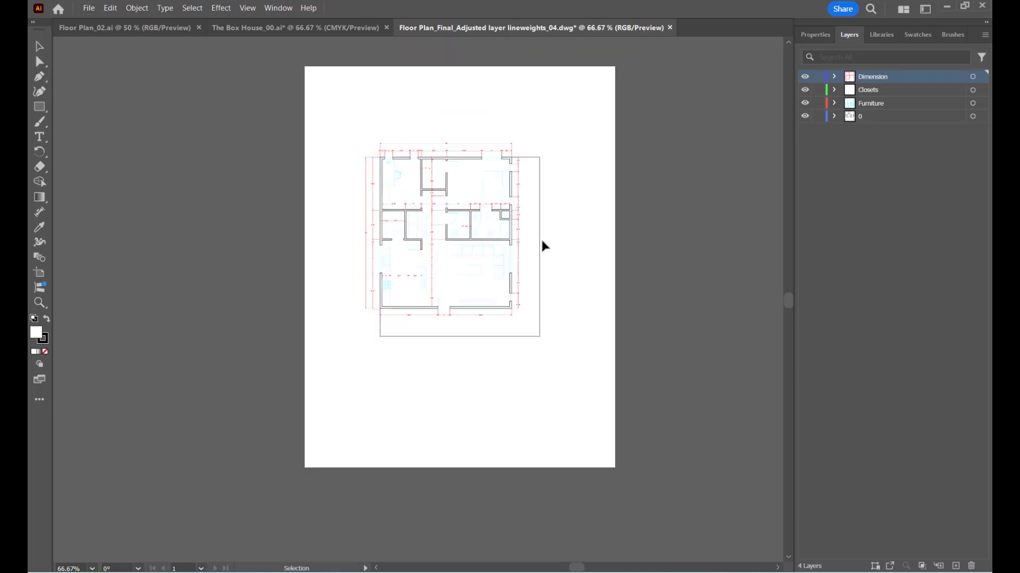
{"action": "scroll", "coordinate": [545, 236], "scroll_direction": "up", "scroll_amount": 2}
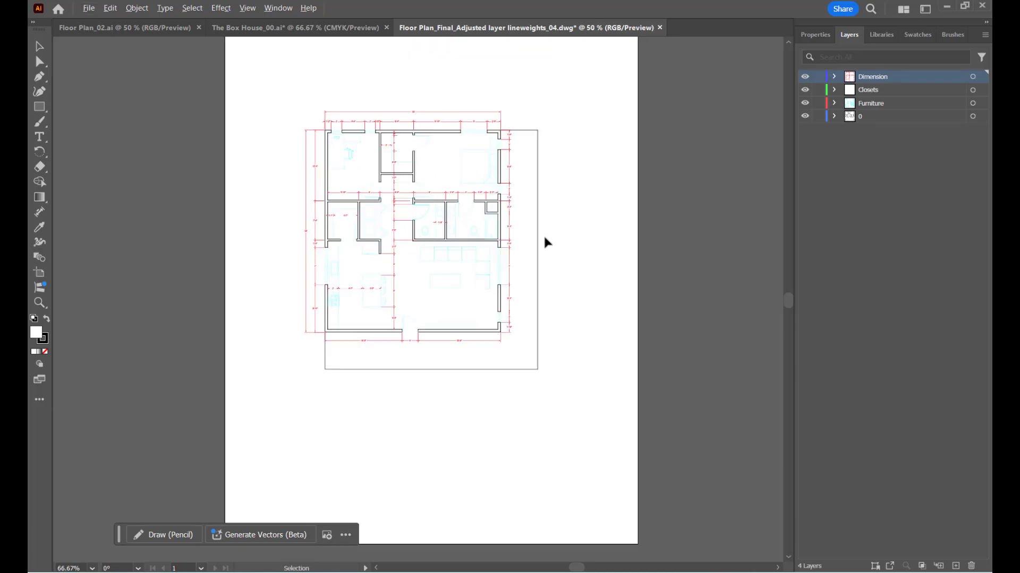
{"action": "scroll", "coordinate": [539, 228], "scroll_direction": "down", "scroll_amount": 1}
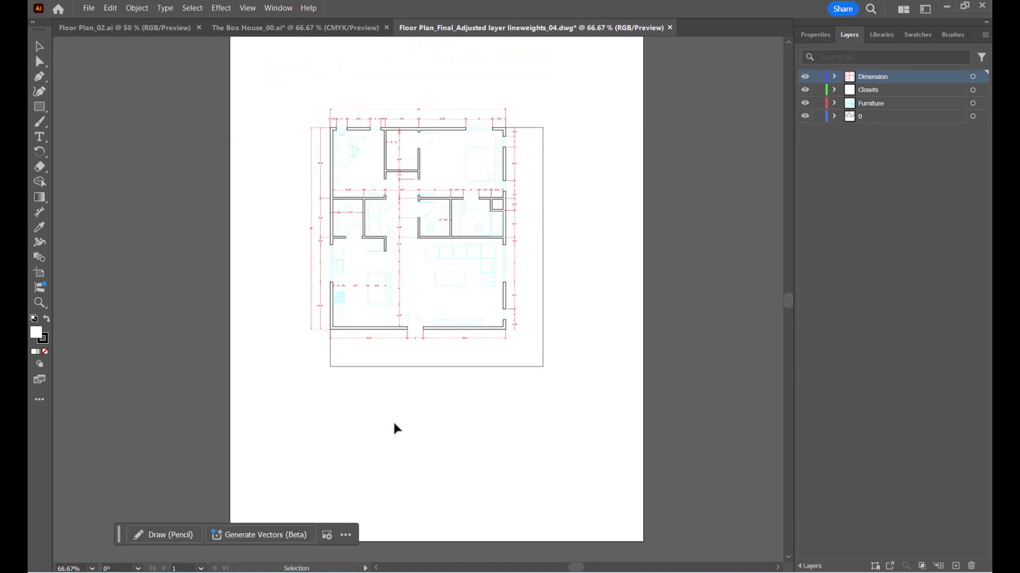
{"action": "scroll", "coordinate": [580, 268], "scroll_direction": "down", "scroll_amount": 1}
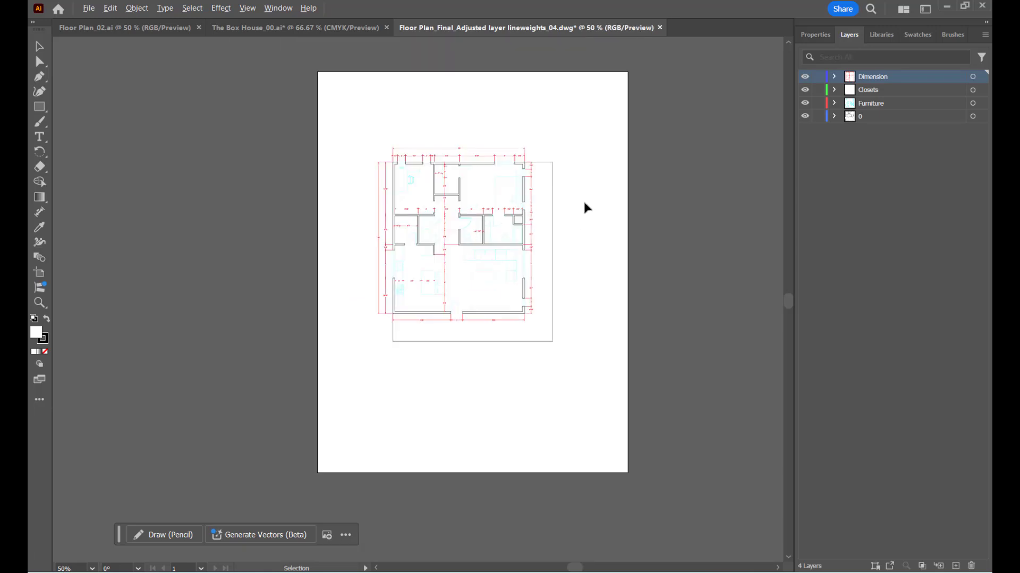
{"action": "scroll", "coordinate": [513, 352], "scroll_direction": "up", "scroll_amount": 2}
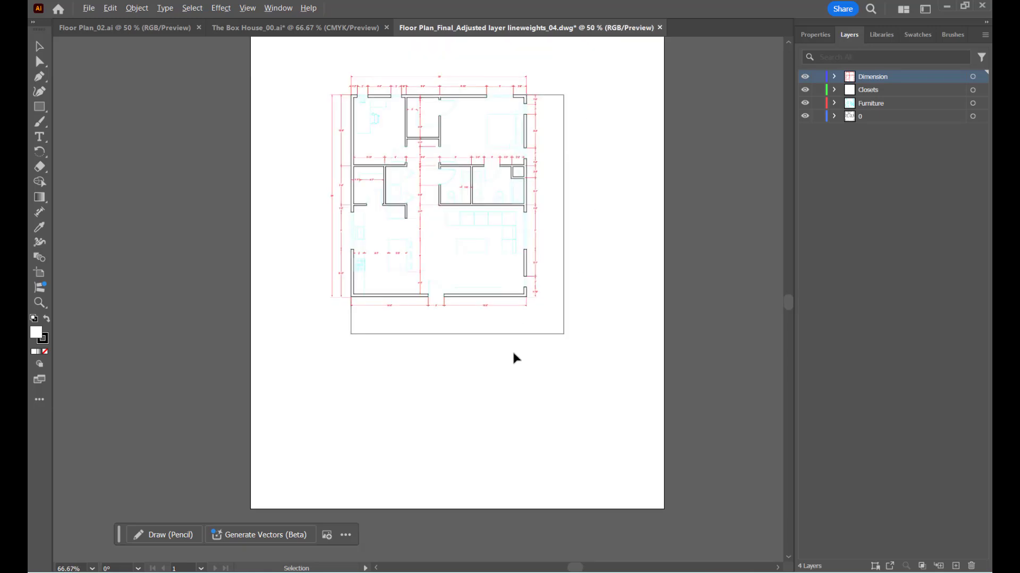
{"action": "scroll", "coordinate": [484, 366], "scroll_direction": "down", "scroll_amount": 2}
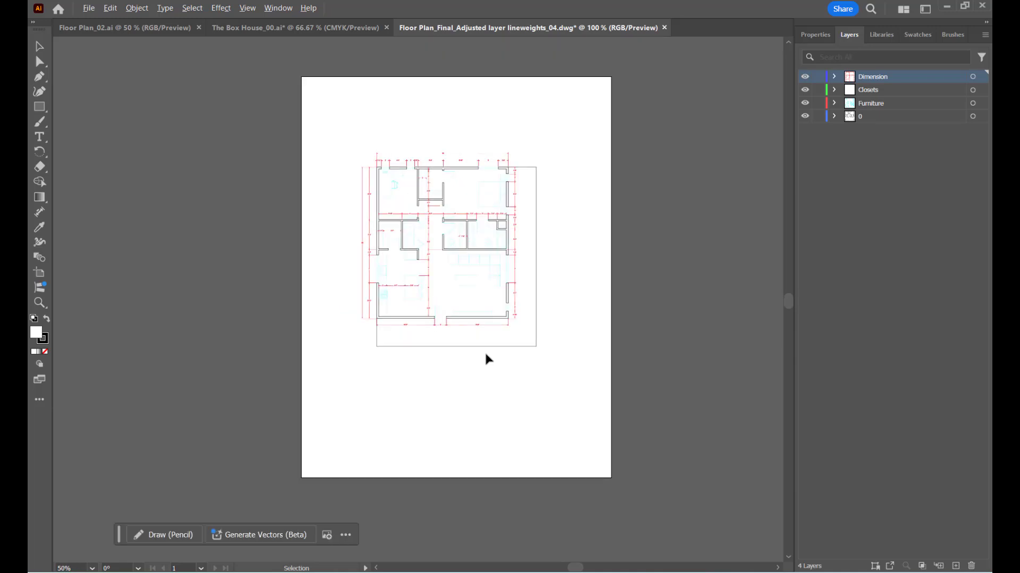
{"action": "scroll", "coordinate": [484, 351], "scroll_direction": "up", "scroll_amount": 1}
Select the living room's front wall line and the outer outline's lower line to check their layers, and clear the selection.
{"action": "left_click", "coordinate": [490, 342]}
{"action": "left_click", "coordinate": [510, 345]}
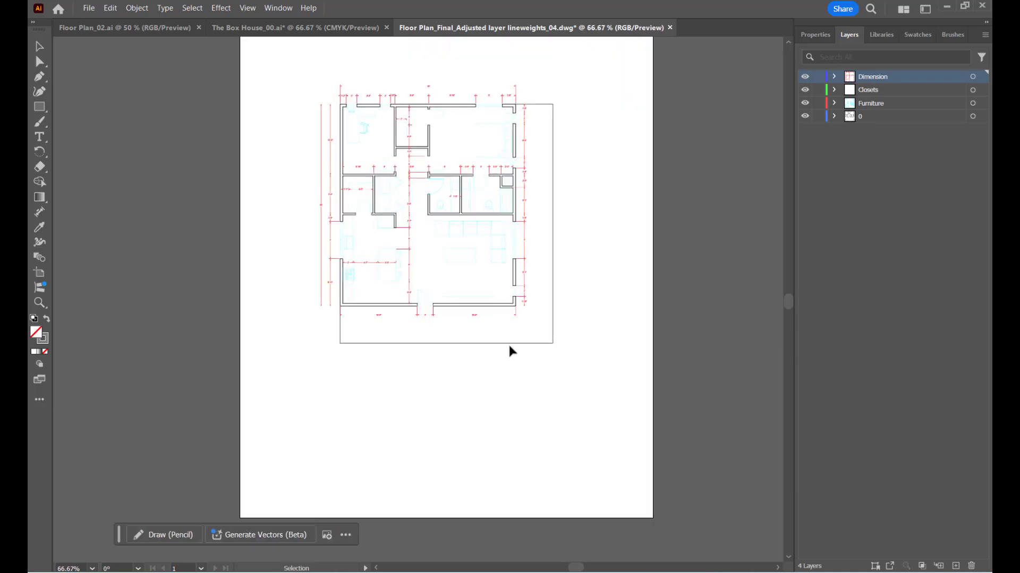
{"action": "scroll", "coordinate": [528, 346], "scroll_direction": "up", "scroll_amount": 1}
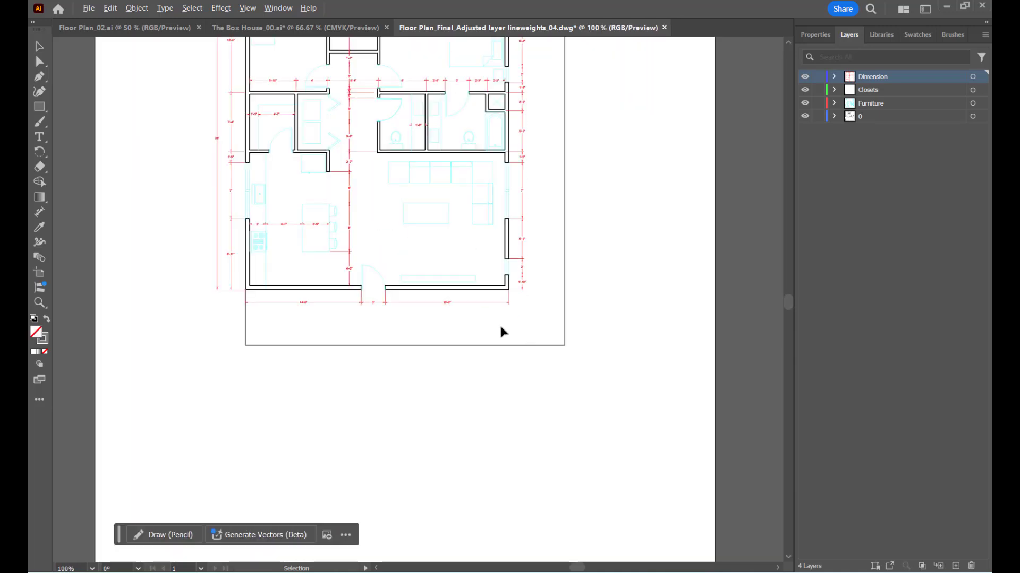
{"action": "left_click", "coordinate": [464, 294]}
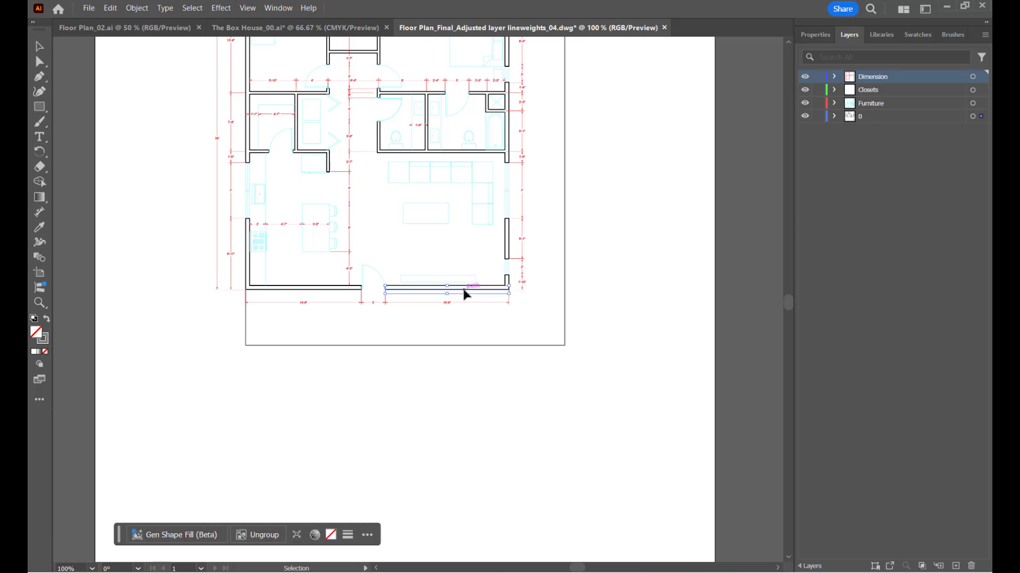
{"action": "left_click", "coordinate": [466, 368]}
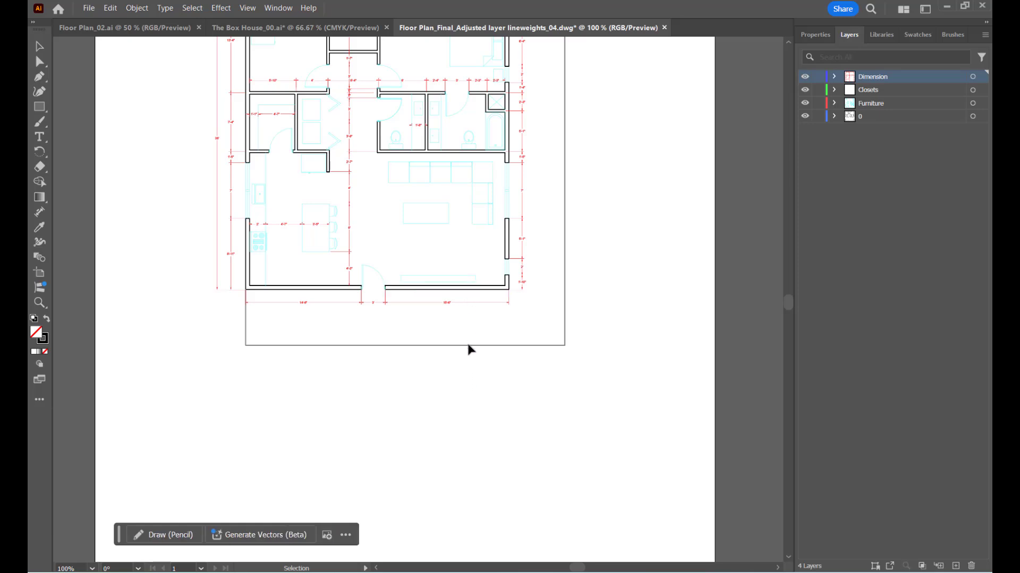
{"action": "left_click", "coordinate": [468, 345]}
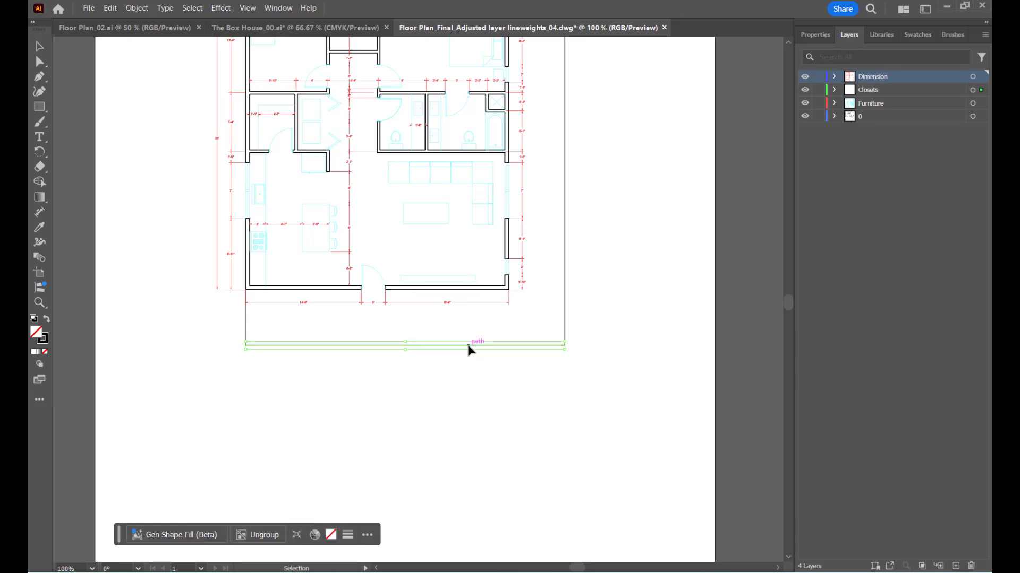
{"action": "left_click", "coordinate": [463, 403]}
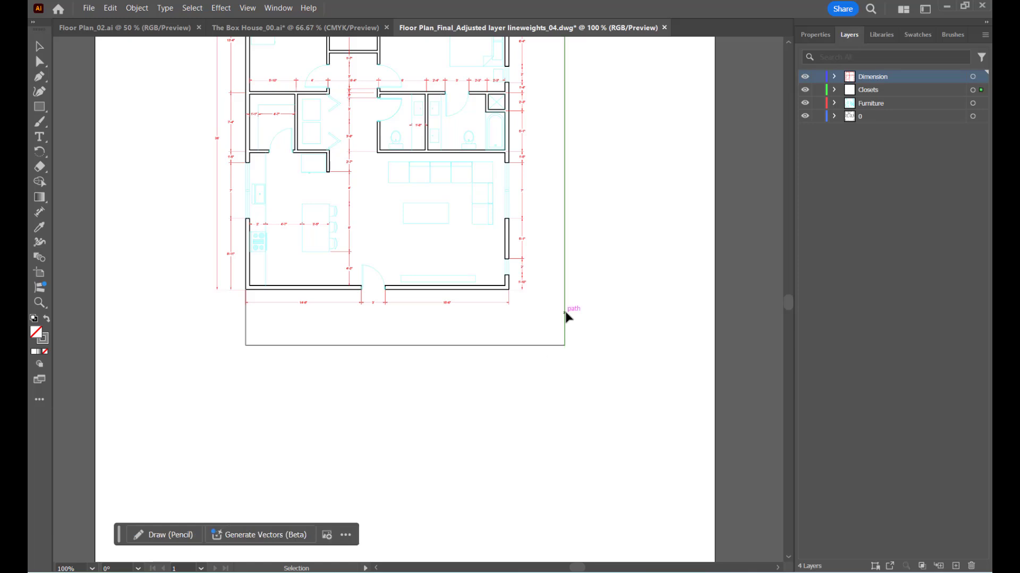
Select the outer outline's side and lower lines and the kitchen's front wall to check their layers, and clear the selection.
{"action": "left_click", "coordinate": [565, 316]}
{"action": "scroll", "coordinate": [520, 355], "scroll_direction": "up", "scroll_amount": 1}
{"action": "scroll", "coordinate": [521, 359], "scroll_direction": "up", "scroll_amount": 2}
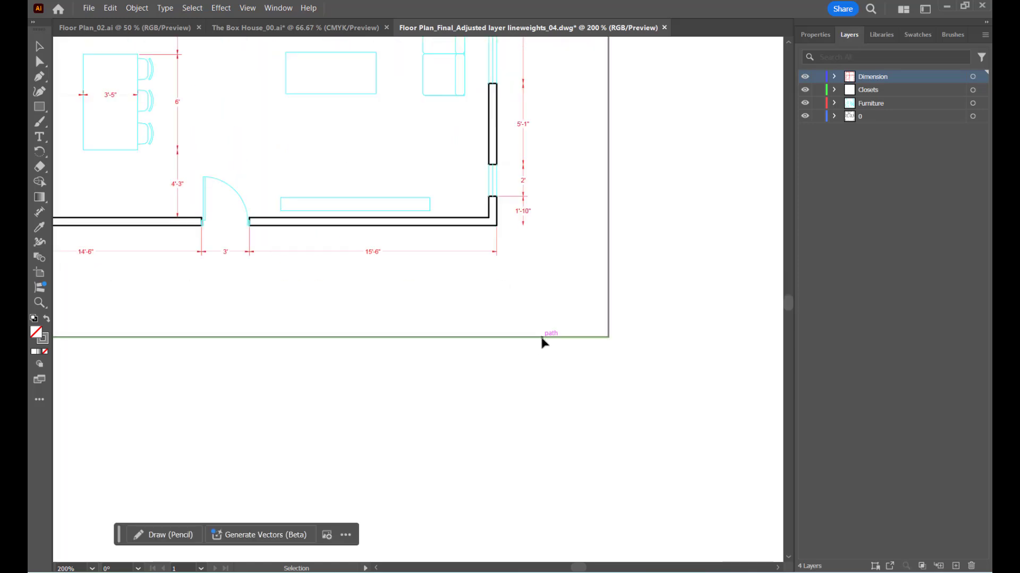
{"action": "left_click", "coordinate": [553, 341]}
{"action": "scroll", "coordinate": [542, 364], "scroll_direction": "down", "scroll_amount": 1}
{"action": "scroll", "coordinate": [543, 364], "scroll_direction": "down", "scroll_amount": 1}
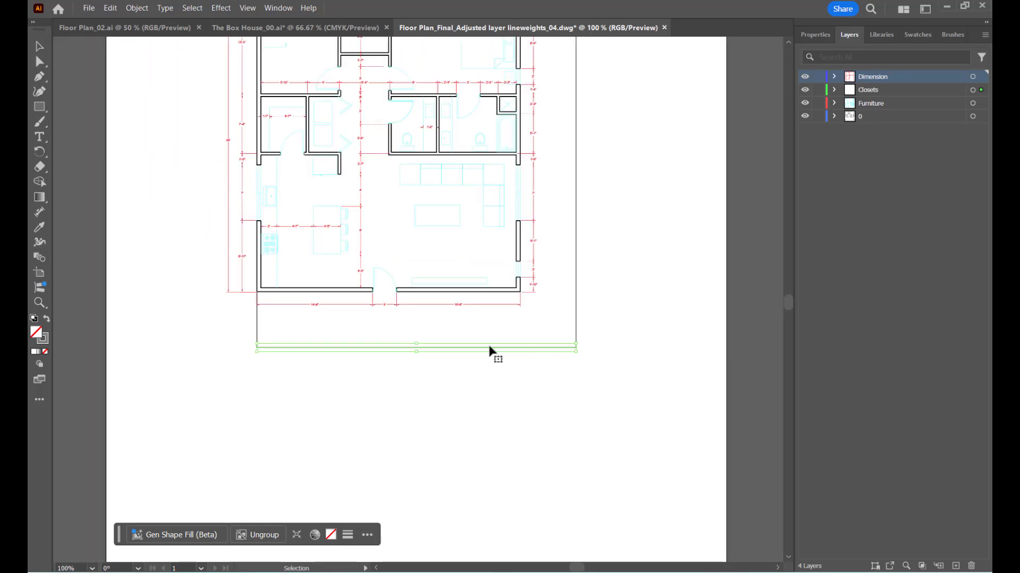
{"action": "left_click", "coordinate": [257, 328]}
{"action": "left_click", "coordinate": [282, 289]}
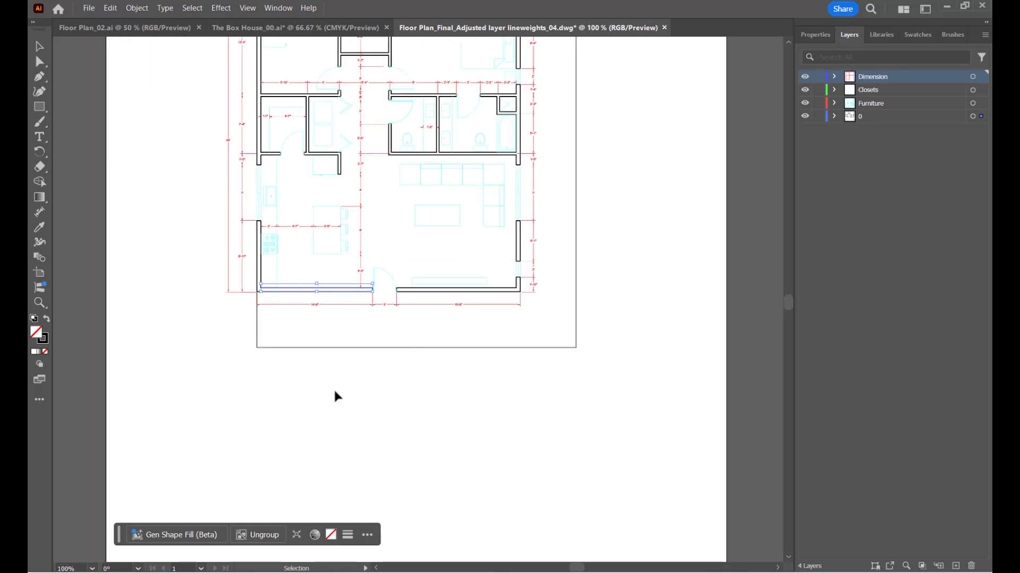
{"action": "left_click", "coordinate": [334, 387]}
Move the outer outline's lower line further down the artboard and extend its right side line down to meet it.
{"action": "scroll", "coordinate": [340, 388], "scroll_direction": "down", "scroll_amount": 1}
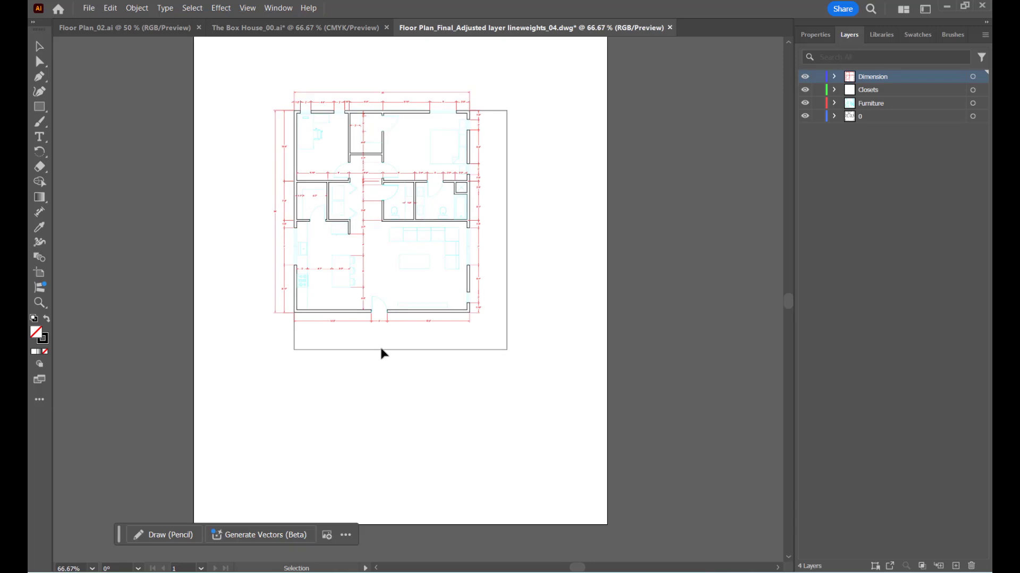
{"action": "left_click", "coordinate": [391, 353]}
{"action": "left_click_drag", "start_coordinate": [391, 351], "coordinate": [384, 419]}
{"action": "left_click", "coordinate": [519, 318]}
{"action": "left_click", "coordinate": [506, 340]}
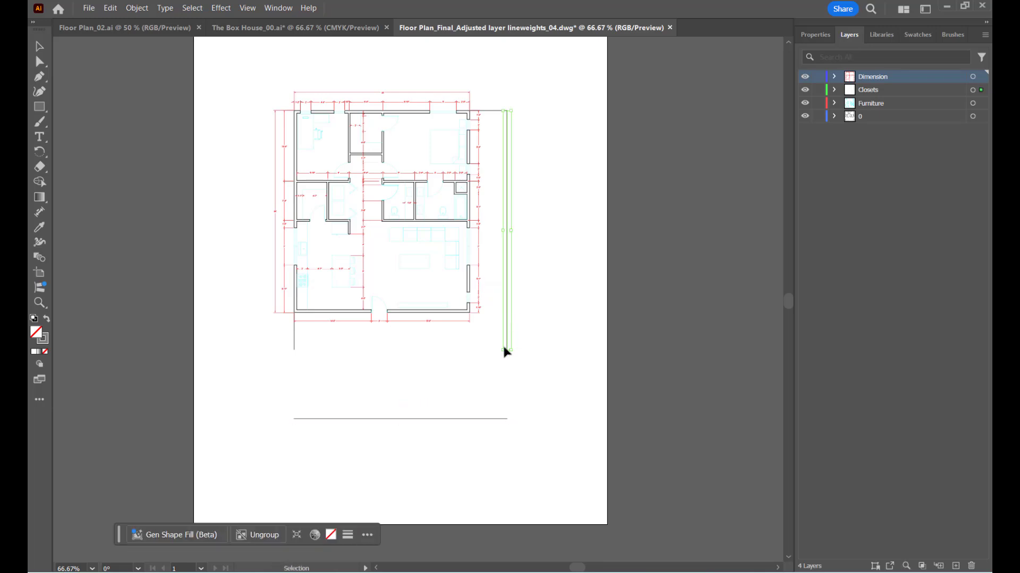
{"action": "left_click_drag", "start_coordinate": [507, 350], "coordinate": [510, 421]}
{"action": "left_click", "coordinate": [398, 434]}
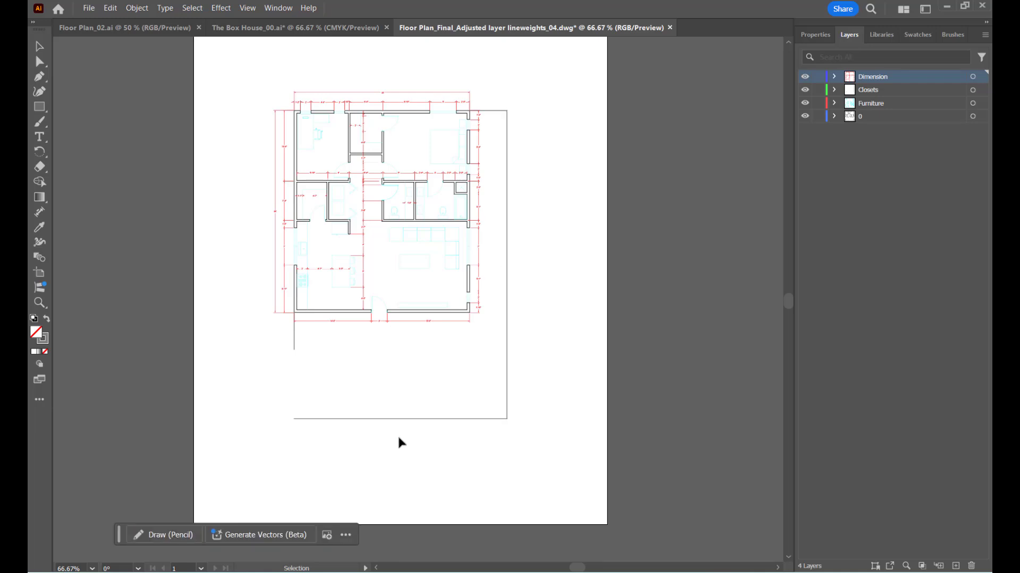
Extend the outer outline's short left line straight down to meet the lower line, undoing the first stretch.
{"action": "left_click", "coordinate": [293, 340]}
{"action": "scroll", "coordinate": [276, 398], "scroll_direction": "up", "scroll_amount": 1}
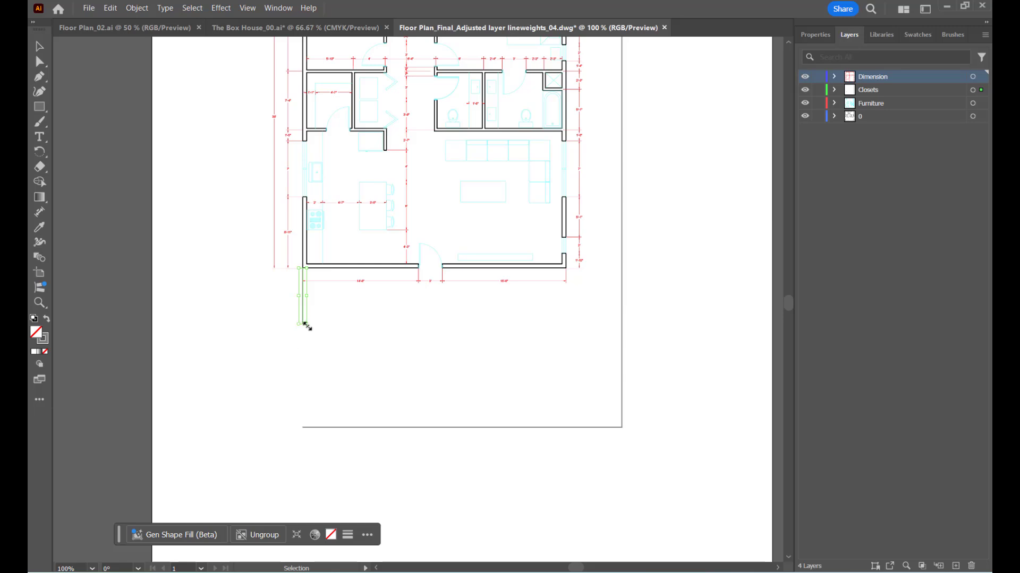
{"action": "left_click_drag", "start_coordinate": [306, 325], "coordinate": [307, 424]}
{"action": "key", "text": "ctrl+z"}
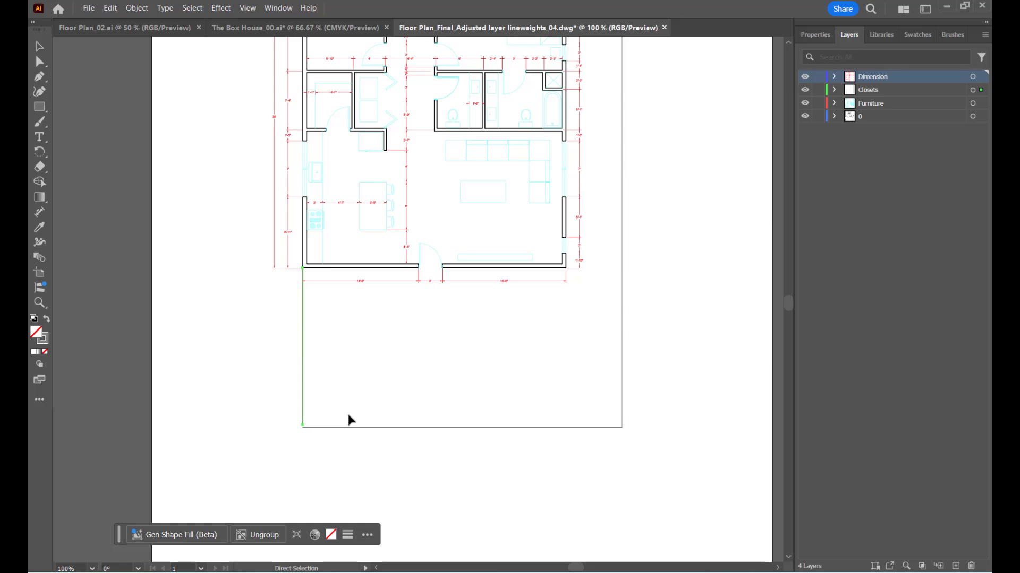
{"action": "left_click_drag", "start_coordinate": [301, 323], "coordinate": [303, 427]}
{"action": "scroll", "coordinate": [349, 441], "scroll_direction": "down", "scroll_amount": 1}
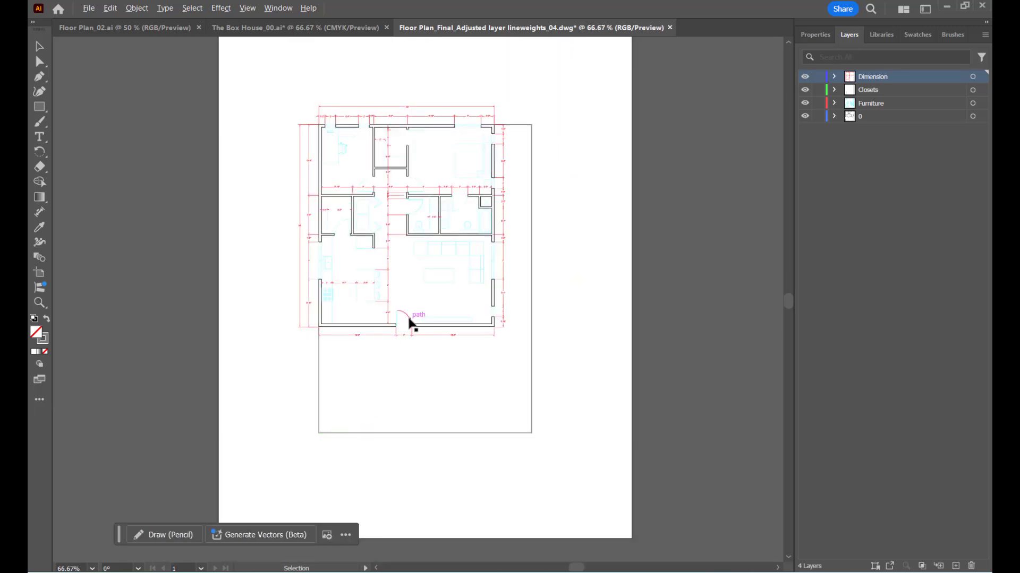
{"action": "scroll", "coordinate": [406, 381], "scroll_direction": "down", "scroll_amount": 1}
{"action": "scroll", "coordinate": [450, 208], "scroll_direction": "up", "scroll_amount": 1}
{"action": "scroll", "coordinate": [373, 405], "scroll_direction": "up", "scroll_amount": 2}
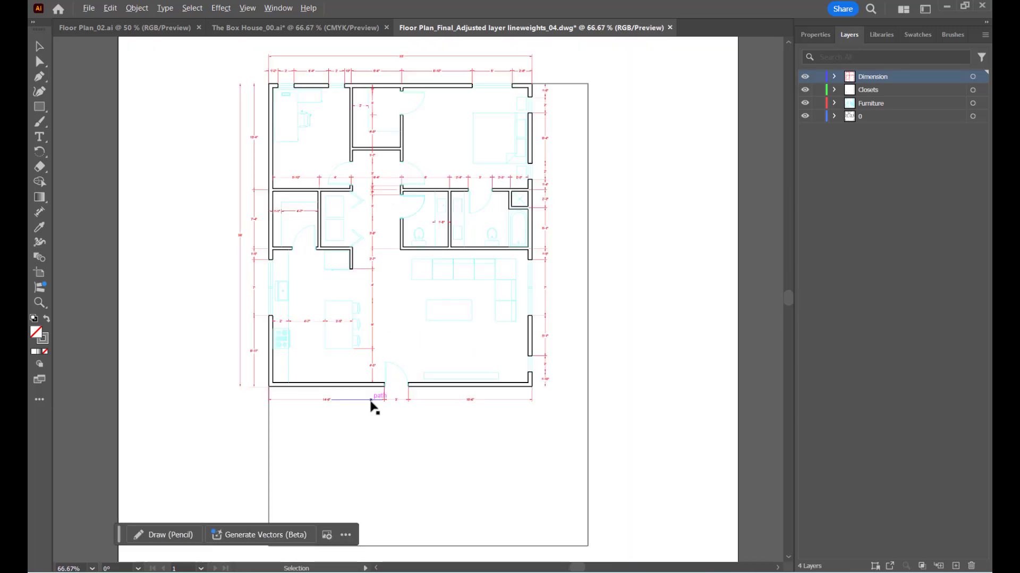
{"action": "scroll", "coordinate": [378, 401], "scroll_direction": "down", "scroll_amount": 2}
{"action": "scroll", "coordinate": [402, 359], "scroll_direction": "up", "scroll_amount": 1}
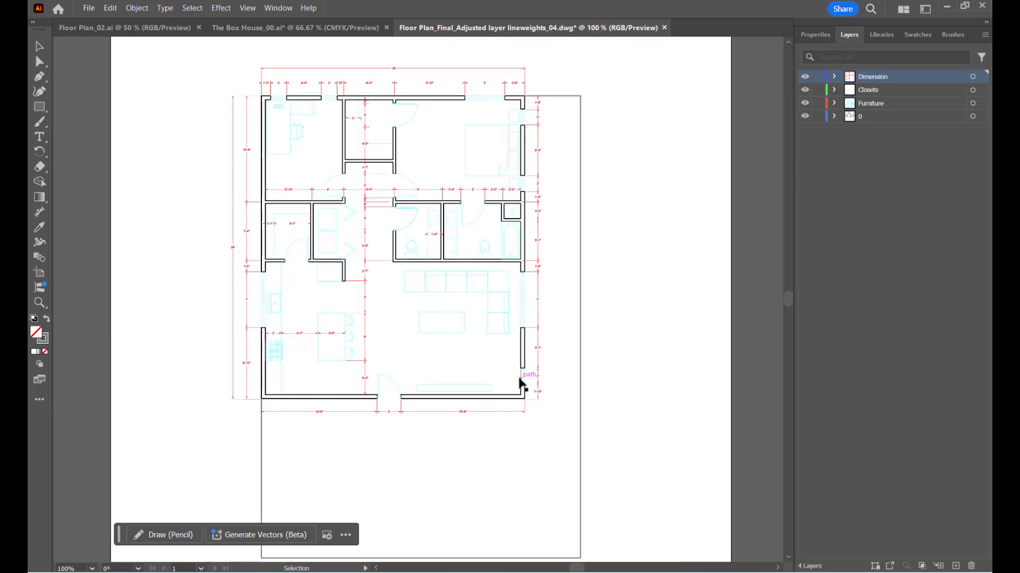
Switch to the finished Box House and Floor Plan_02 documents and examine the filled walls, hatch and dimensions close up.
{"action": "left_click", "coordinate": [259, 29]}
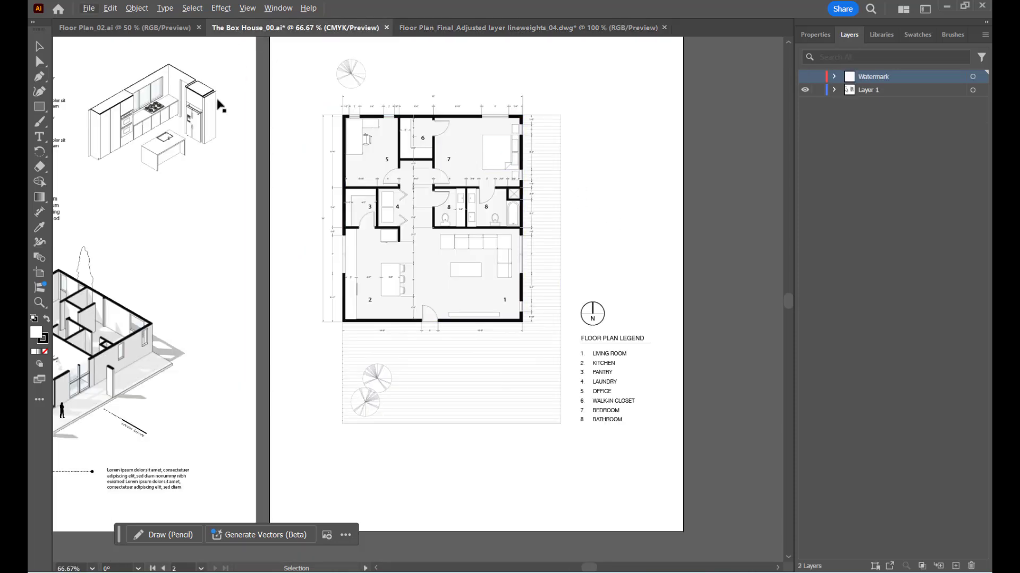
{"action": "left_click", "coordinate": [124, 28]}
{"action": "scroll", "coordinate": [412, 283], "scroll_direction": "up", "scroll_amount": 2}
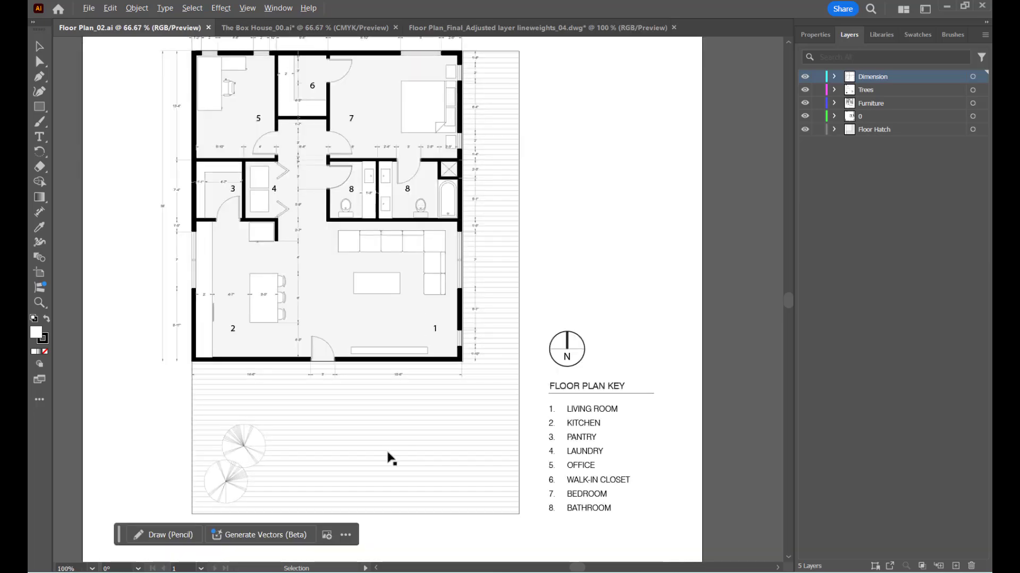
{"action": "scroll", "coordinate": [291, 385], "scroll_direction": "up", "scroll_amount": 1}
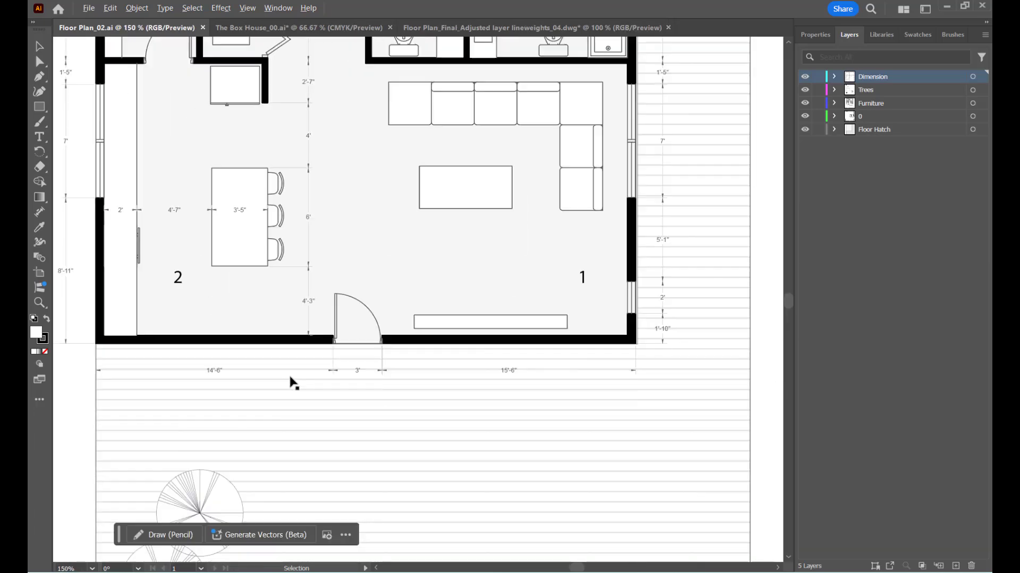
{"action": "scroll", "coordinate": [576, 370], "scroll_direction": "up", "scroll_amount": 2}
{"action": "scroll", "coordinate": [640, 299], "scroll_direction": "up", "scroll_amount": 2}
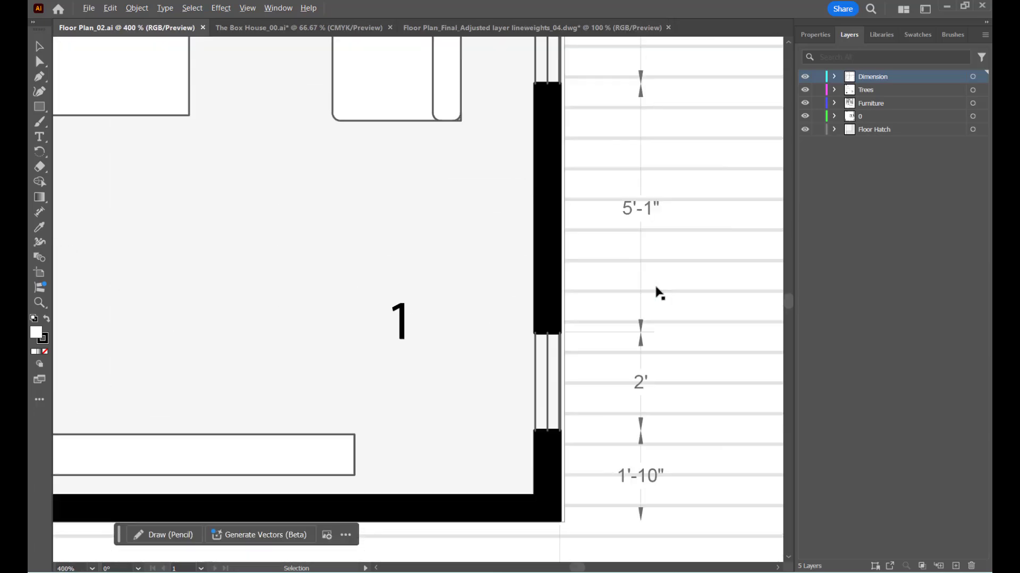
{"action": "scroll", "coordinate": [644, 223], "scroll_direction": "down", "scroll_amount": 1}
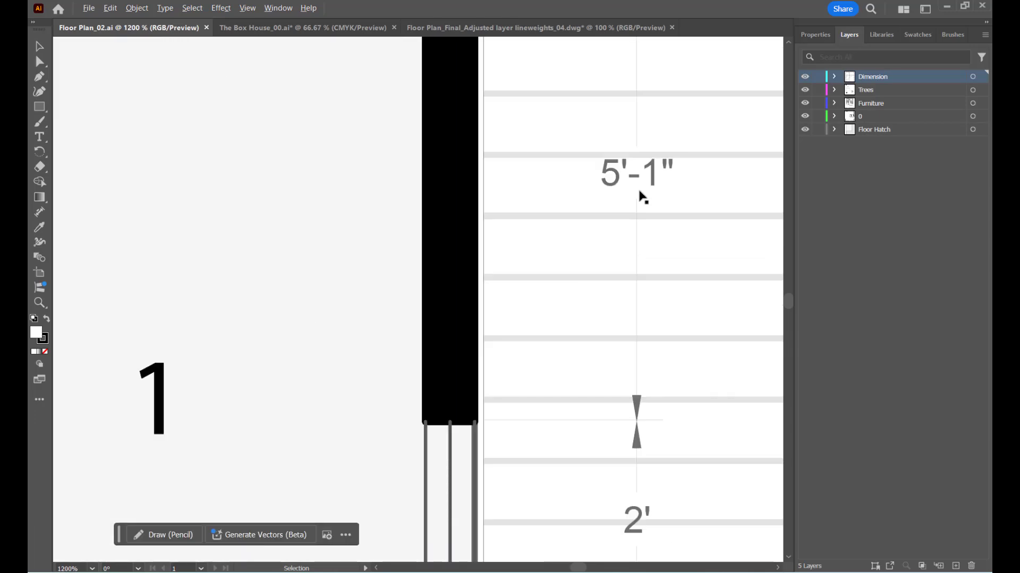
{"action": "scroll", "coordinate": [636, 297], "scroll_direction": "down", "scroll_amount": 2}
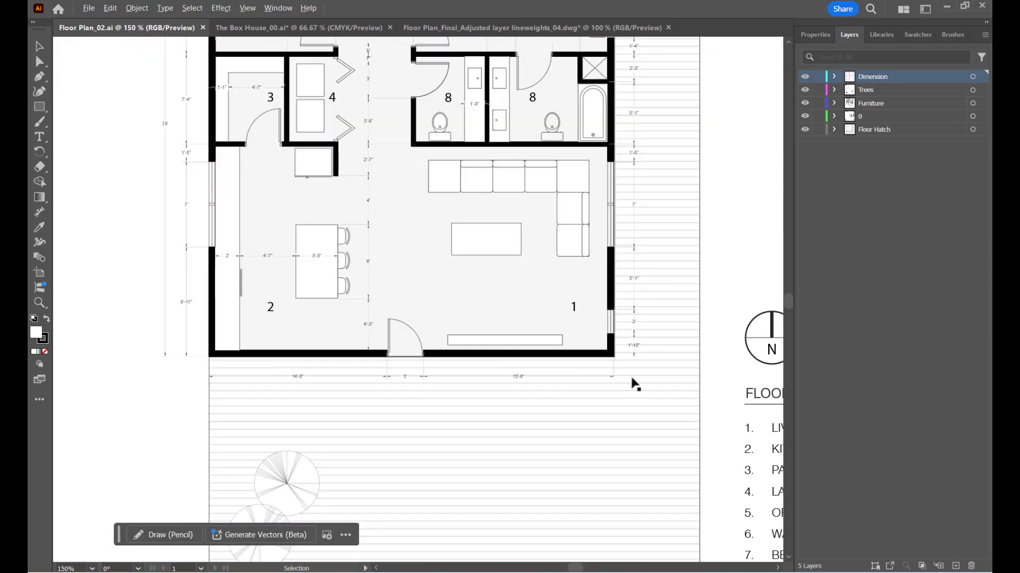
{"action": "scroll", "coordinate": [633, 382], "scroll_direction": "up", "scroll_amount": 1}
{"action": "scroll", "coordinate": [629, 385], "scroll_direction": "down", "scroll_amount": 1}
{"action": "scroll", "coordinate": [628, 387], "scroll_direction": "down", "scroll_amount": 1}
{"action": "scroll", "coordinate": [629, 322], "scroll_direction": "down", "scroll_amount": 2}
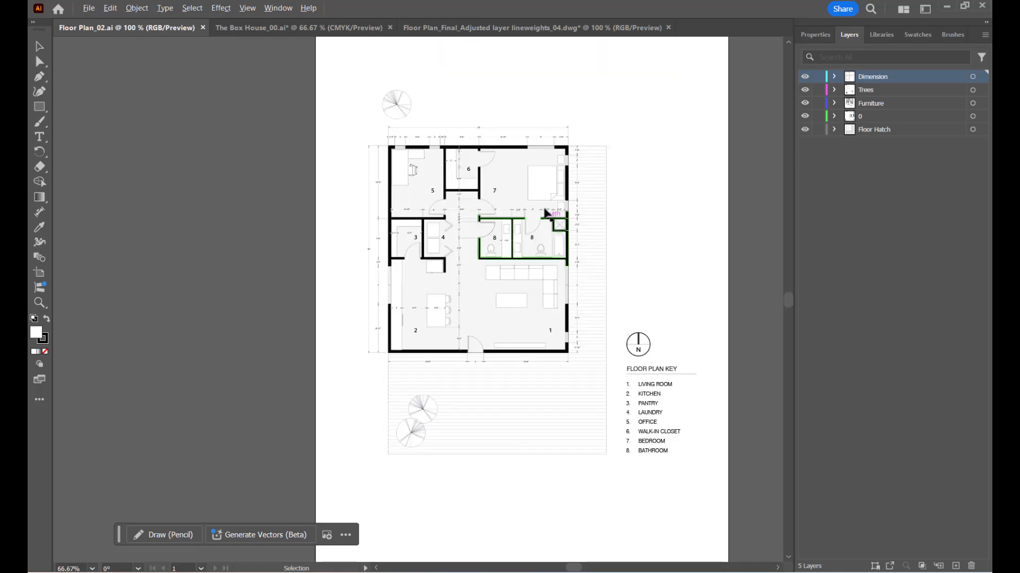
Return to the imported DWG floor plan and hide the Dimension, Closets and Furniture layers, leaving only layer 0 showing.
{"action": "left_click", "coordinate": [525, 29]}
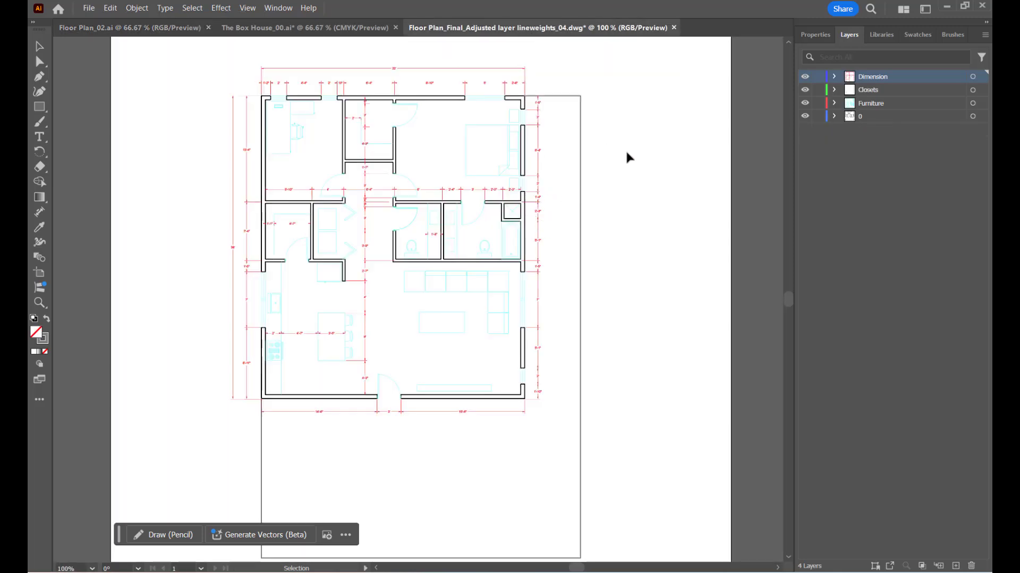
{"action": "scroll", "coordinate": [597, 169], "scroll_direction": "down", "scroll_amount": 1}
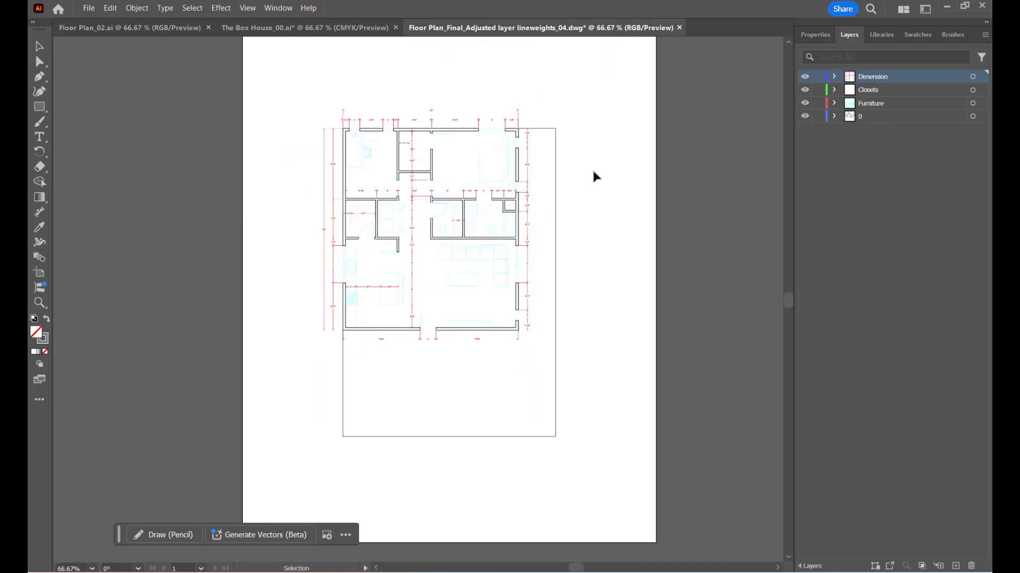
{"action": "left_click", "coordinate": [805, 77]}
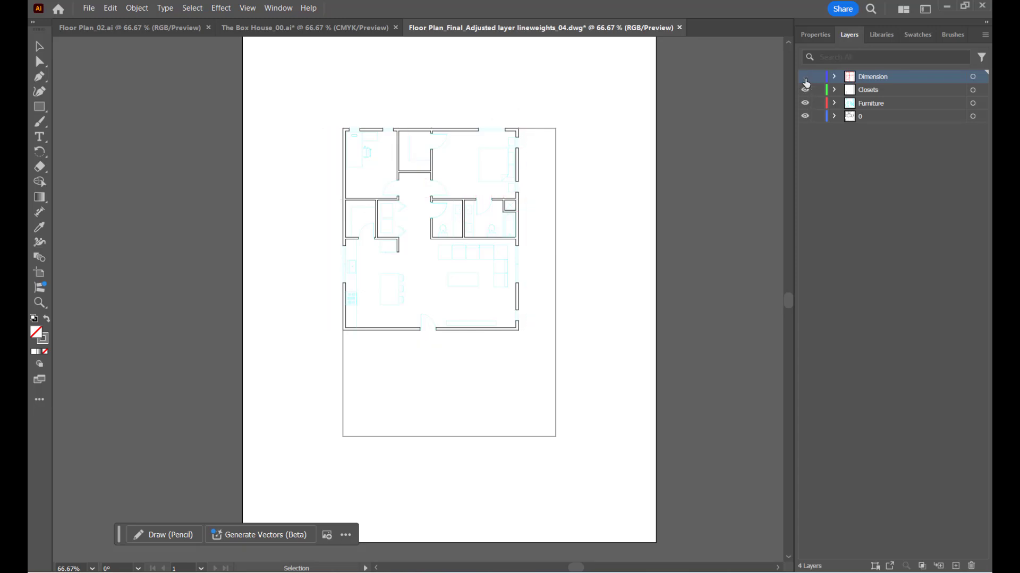
{"action": "left_click", "coordinate": [805, 78]}
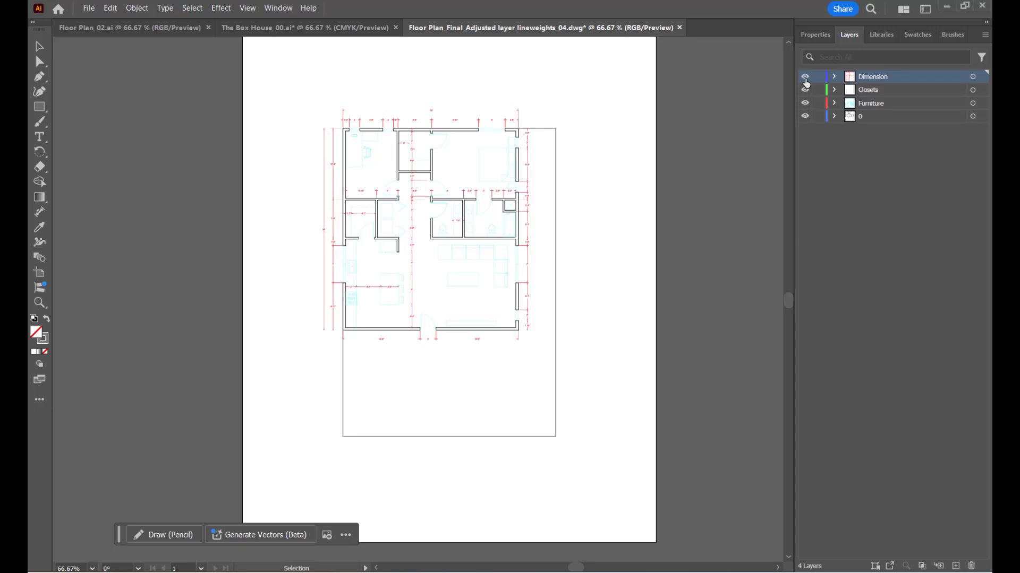
{"action": "left_click", "coordinate": [805, 78]}
{"action": "left_click", "coordinate": [805, 90]}
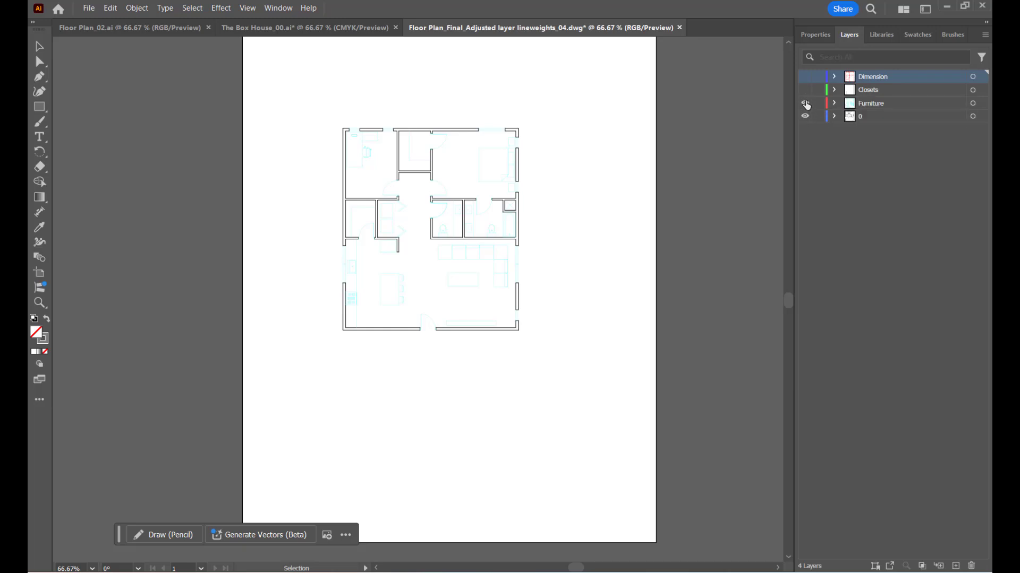
{"action": "left_click", "coordinate": [805, 103]}
Select the bedroom's outer corner wall and the short exterior wall below it to check their line segments.
{"action": "scroll", "coordinate": [447, 251], "scroll_direction": "up", "scroll_amount": 1}
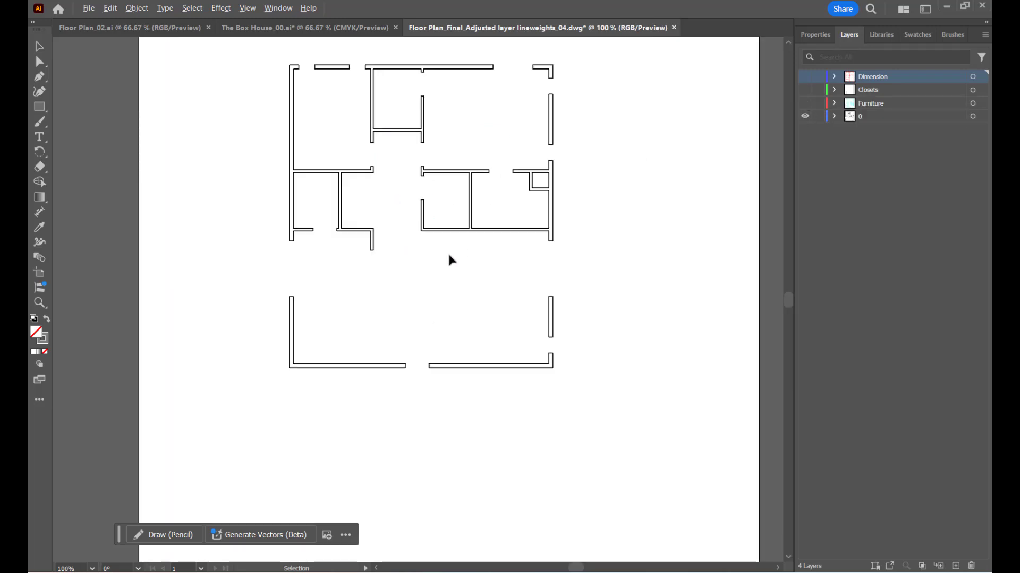
{"action": "scroll", "coordinate": [525, 90], "scroll_direction": "up", "scroll_amount": 1}
{"action": "scroll", "coordinate": [473, 229], "scroll_direction": "down", "scroll_amount": 1}
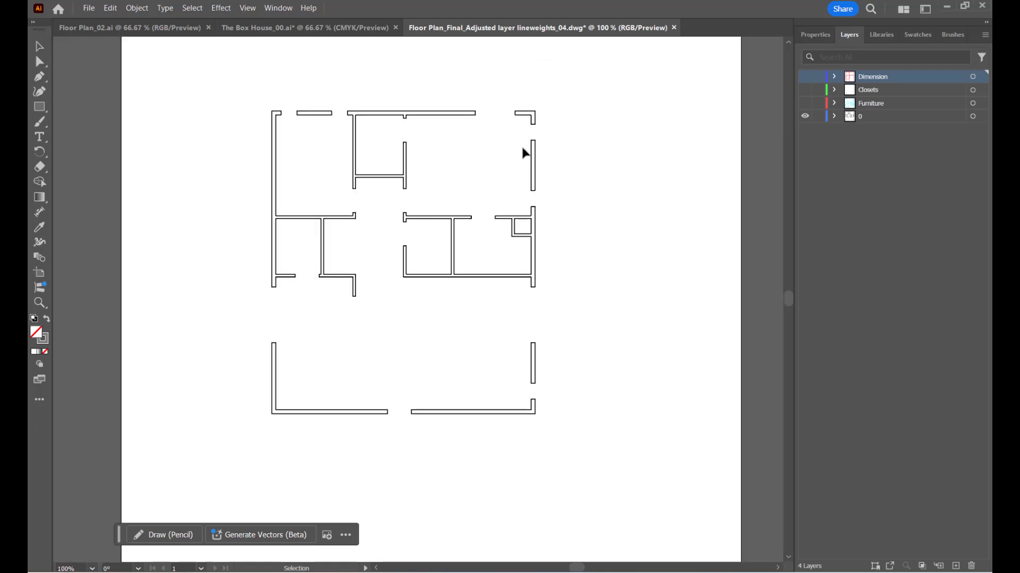
{"action": "left_click_drag", "start_coordinate": [559, 97], "coordinate": [517, 134]}
{"action": "left_click", "coordinate": [474, 155]}
{"action": "left_click_drag", "start_coordinate": [559, 100], "coordinate": [511, 129]}
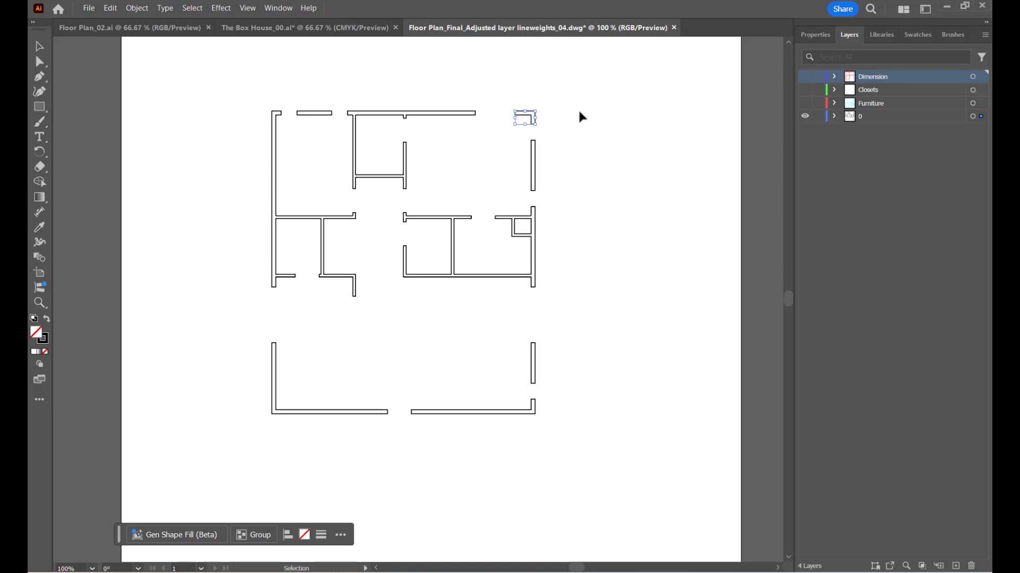
{"action": "left_click_drag", "start_coordinate": [555, 95], "coordinate": [504, 128]}
{"action": "left_click", "coordinate": [568, 125]}
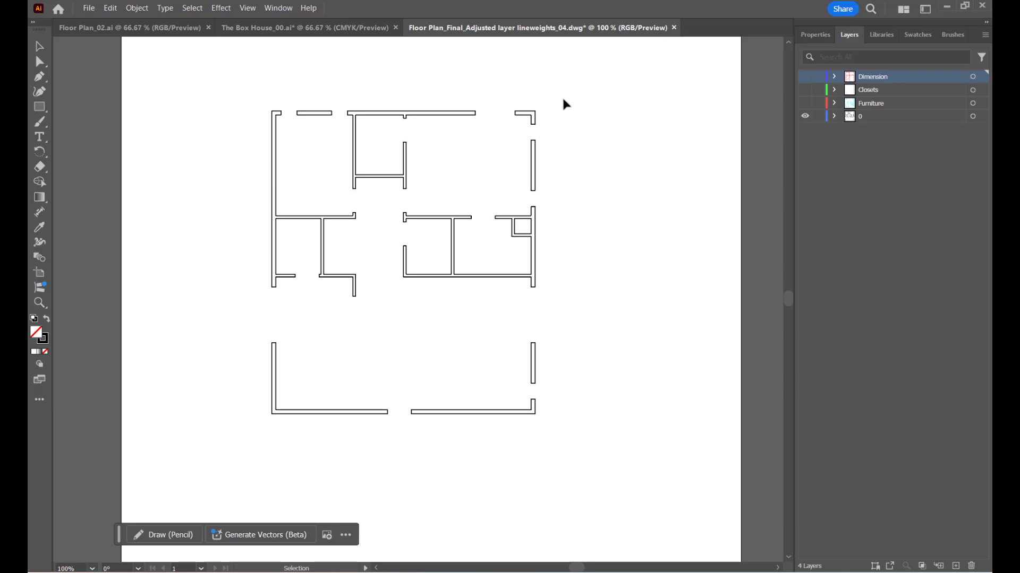
{"action": "left_click_drag", "start_coordinate": [513, 124], "coordinate": [507, 132]}
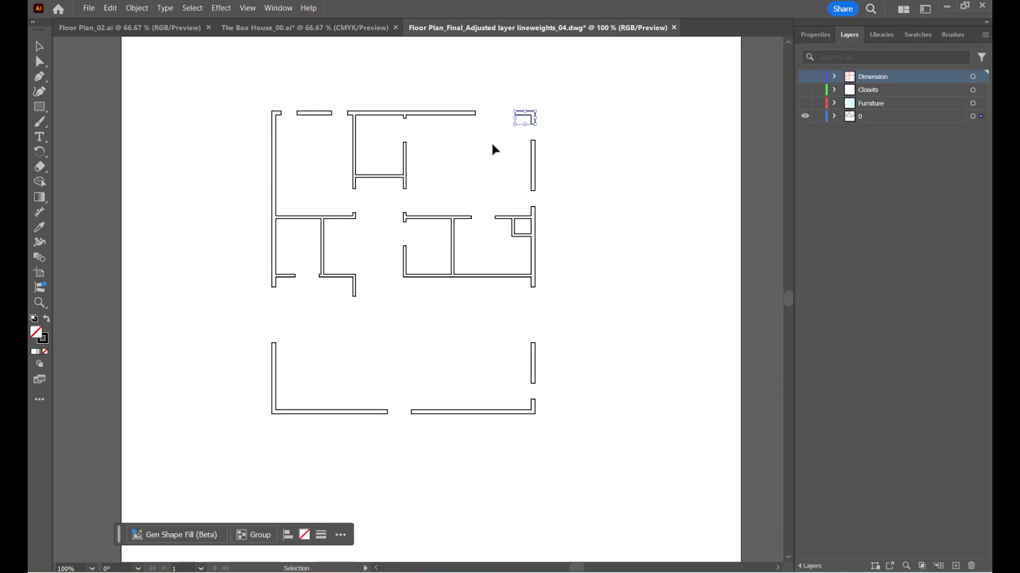
{"action": "left_click", "coordinate": [555, 120]}
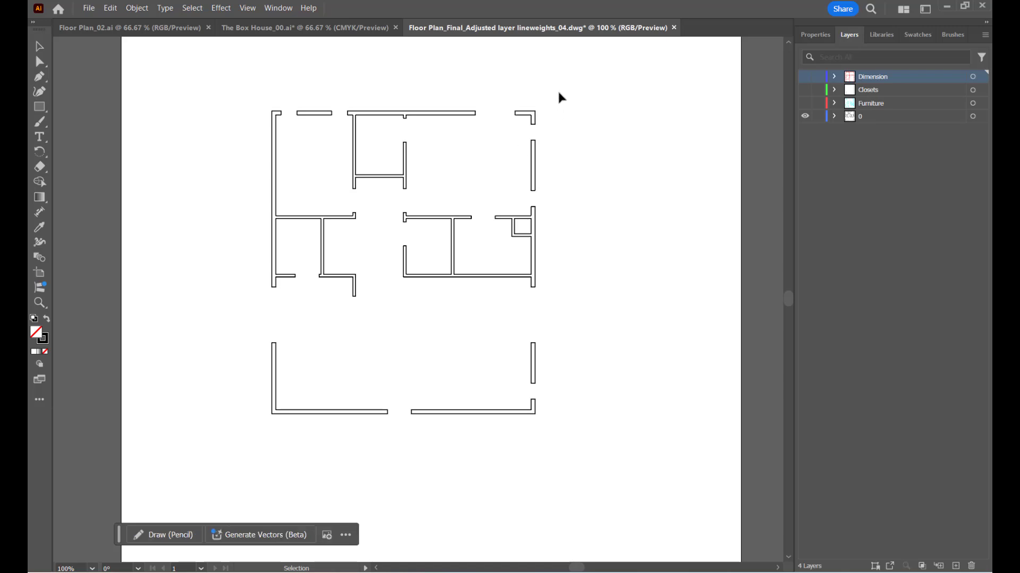
{"action": "left_click_drag", "start_coordinate": [559, 92], "coordinate": [504, 139]}
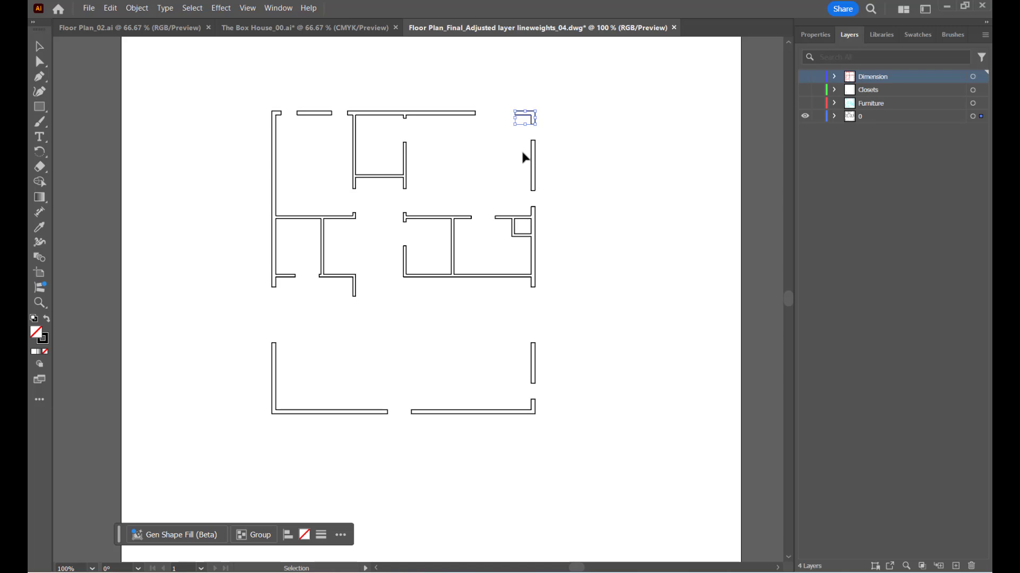
{"action": "left_click", "coordinate": [555, 134]}
{"action": "left_click_drag", "start_coordinate": [519, 154], "coordinate": [512, 195]}
{"action": "scroll", "coordinate": [553, 179], "scroll_direction": "up", "scroll_amount": 2}
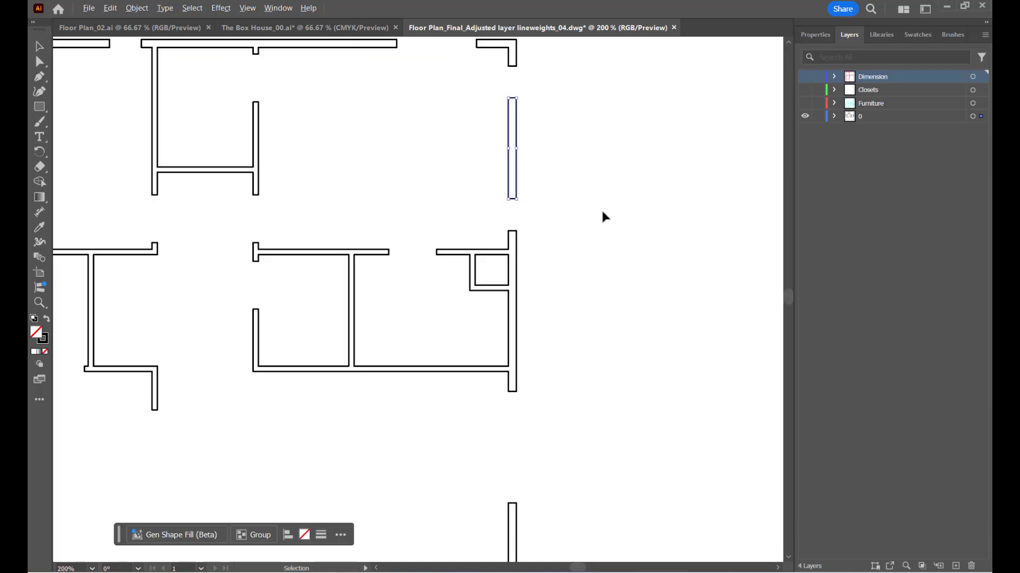
{"action": "scroll", "coordinate": [602, 208], "scroll_direction": "down", "scroll_amount": 1}
Select all lines of the bedroom's outer corner wall and join them into one closed shape.
{"action": "left_click_drag", "start_coordinate": [573, 81], "coordinate": [498, 109]}
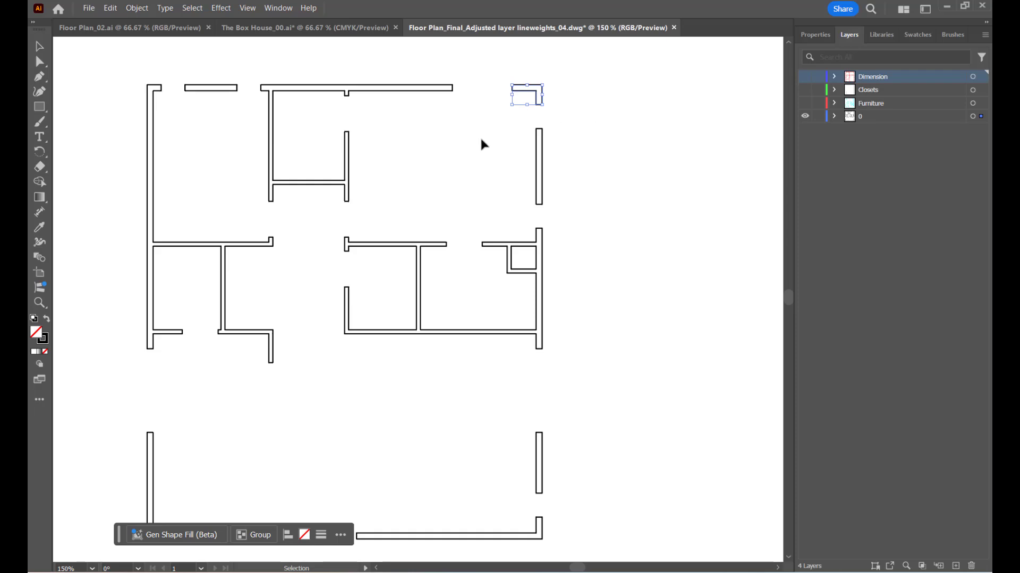
{"action": "key", "text": "ctrl+g"}
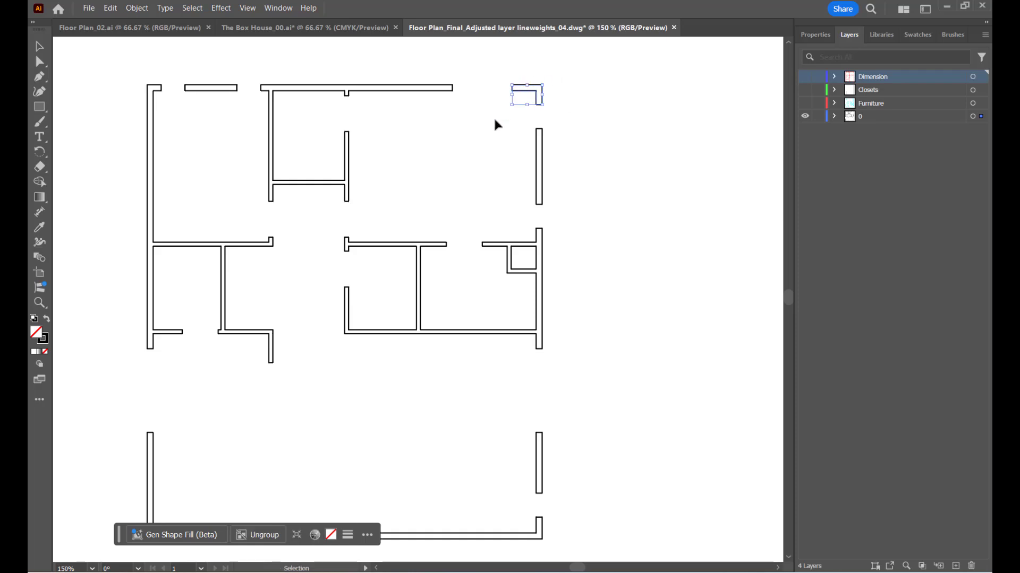
{"action": "left_click", "coordinate": [564, 93]}
Fill the joined bedroom corner wall with the black swatch and clear the selection.
{"action": "left_click", "coordinate": [541, 99]}
{"action": "left_click", "coordinate": [812, 35]}
{"action": "left_click", "coordinate": [850, 174]}
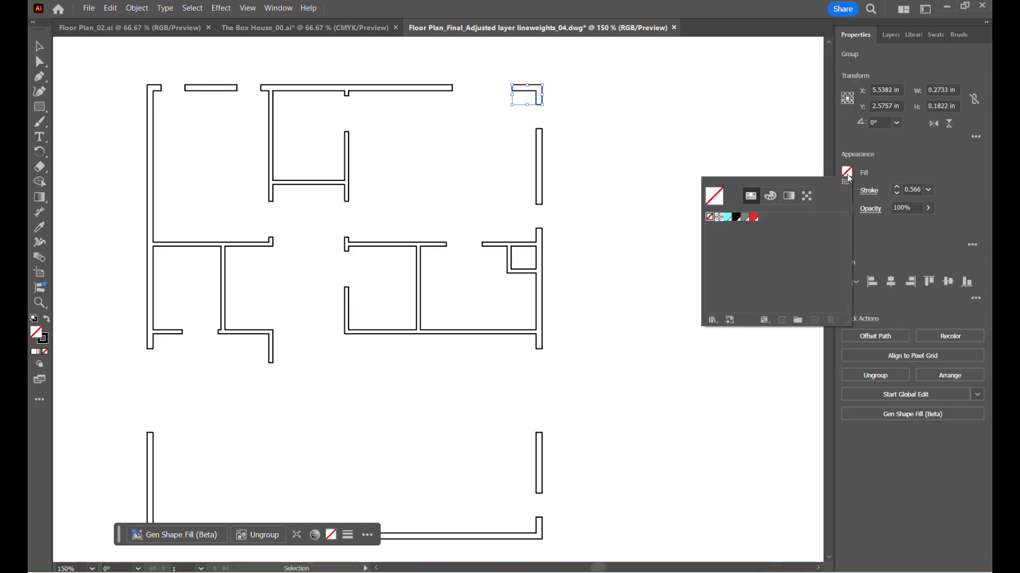
{"action": "left_click", "coordinate": [721, 216]}
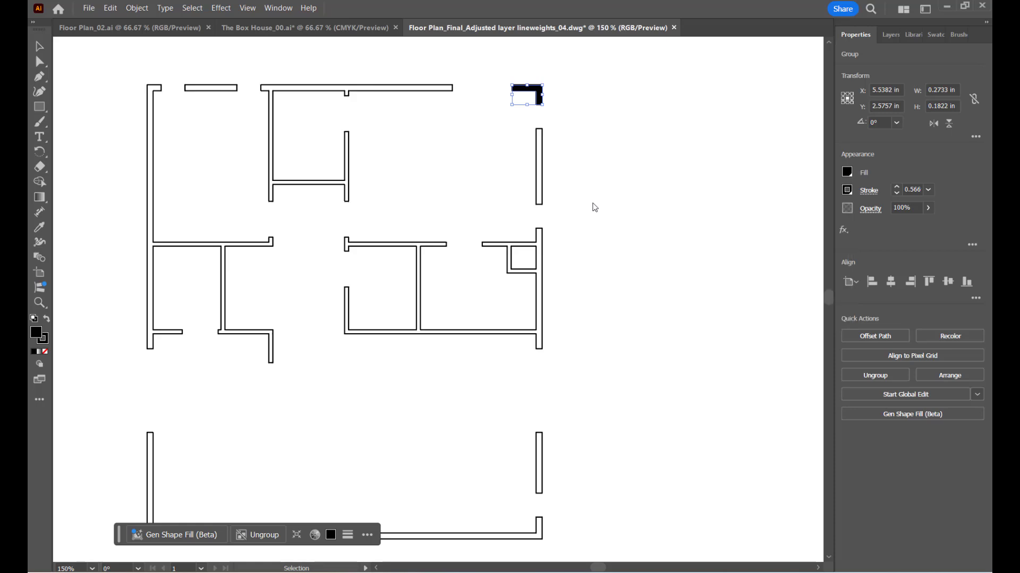
{"action": "left_click", "coordinate": [612, 166]}
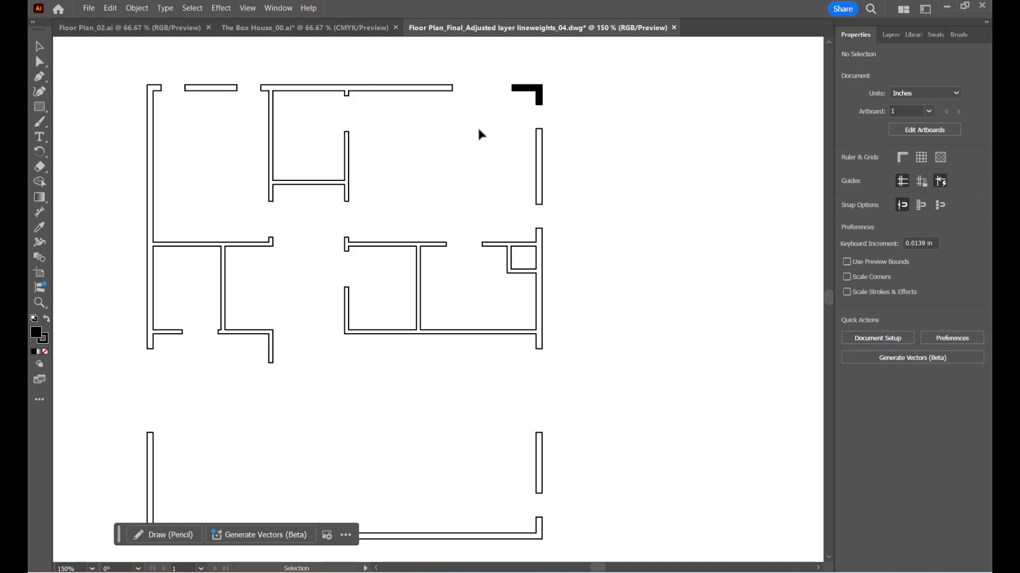
Try to join all the lines of the bathroom walls into one shape, and undo the attempt.
{"action": "scroll", "coordinate": [510, 152], "scroll_direction": "down", "scroll_amount": 1}
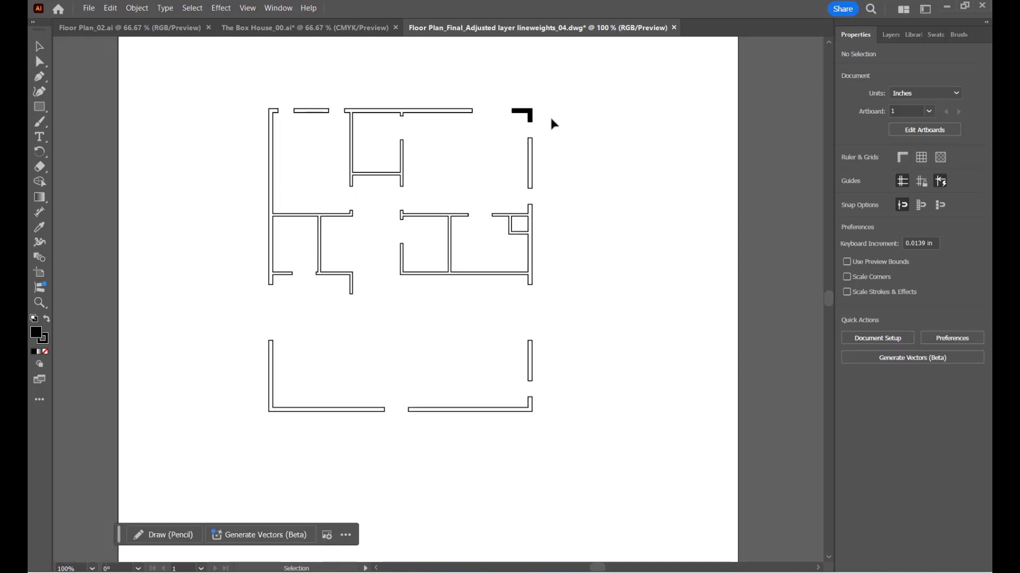
{"action": "scroll", "coordinate": [519, 251], "scroll_direction": "up", "scroll_amount": 1}
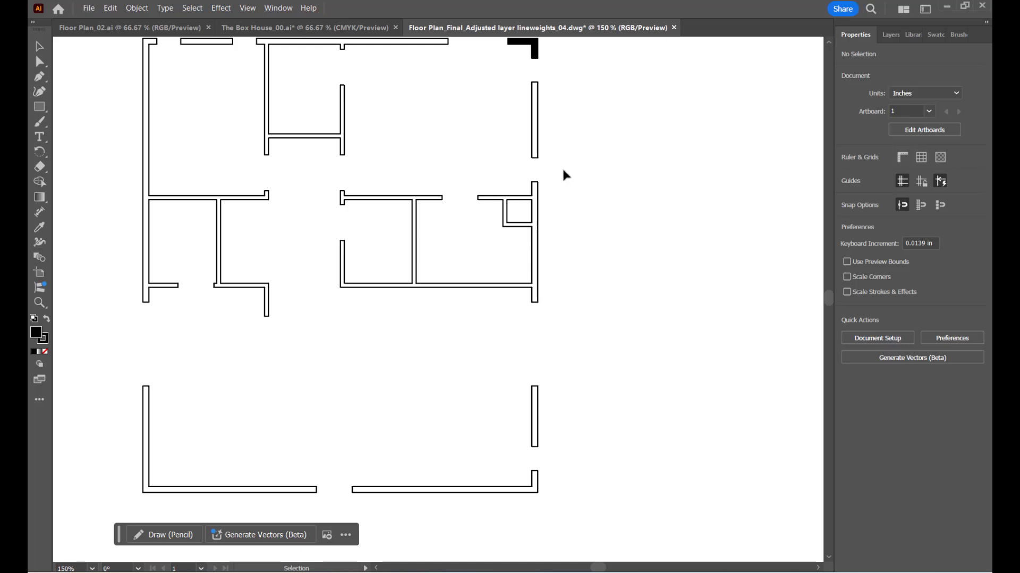
{"action": "left_click_drag", "start_coordinate": [547, 192], "coordinate": [310, 334]}
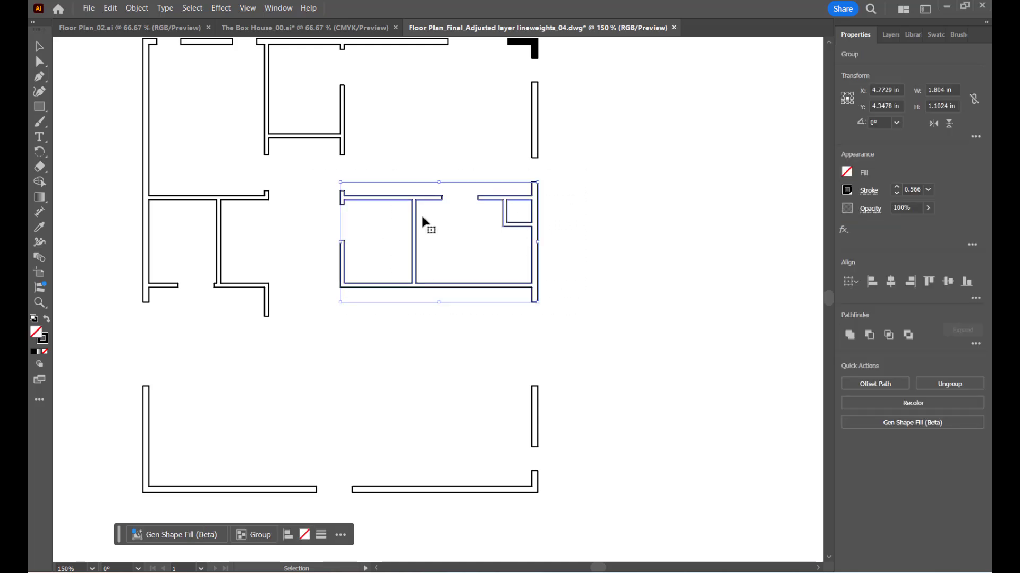
{"action": "left_click_drag", "start_coordinate": [583, 174], "coordinate": [297, 330]}
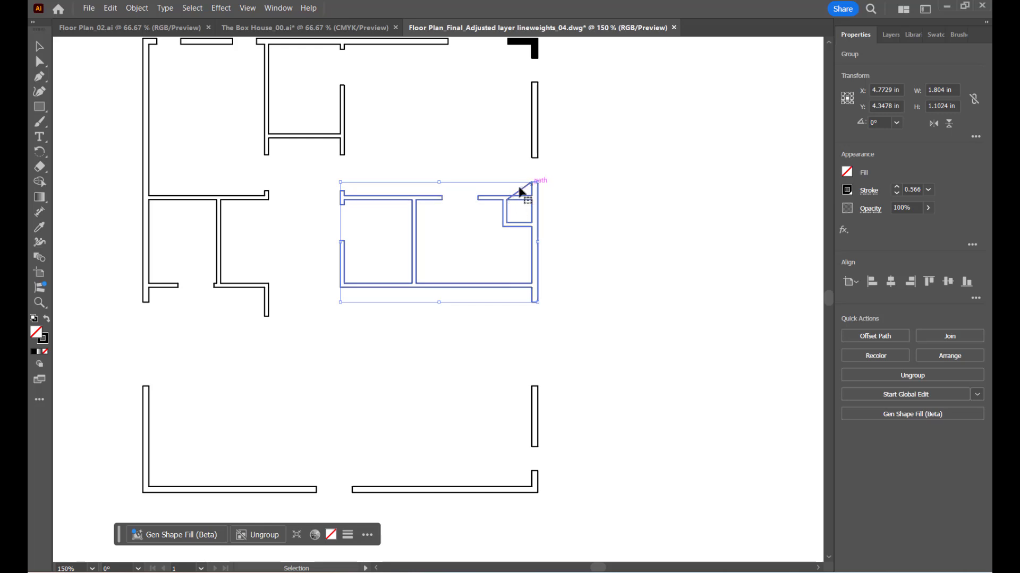
{"action": "left_click", "coordinate": [610, 230]}
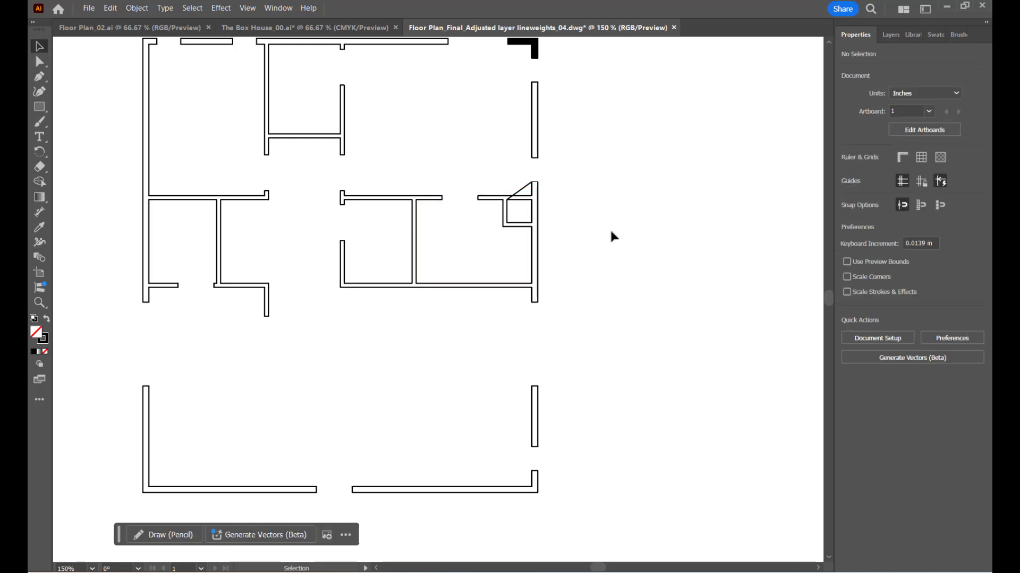
{"action": "key", "text": "ctrl+z"}
{"action": "left_click", "coordinate": [606, 212]}
Select all the lines of the bathroom walls with the Direct Selection tool, and clear the selection.
{"action": "scroll", "coordinate": [598, 213], "scroll_direction": "down", "scroll_amount": 1}
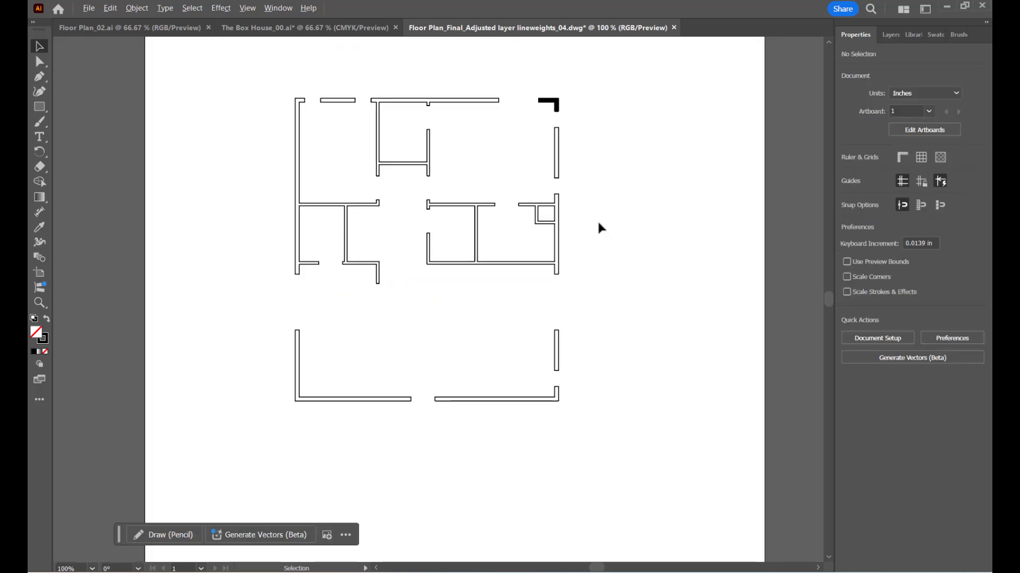
{"action": "scroll", "coordinate": [595, 199], "scroll_direction": "up", "scroll_amount": 1}
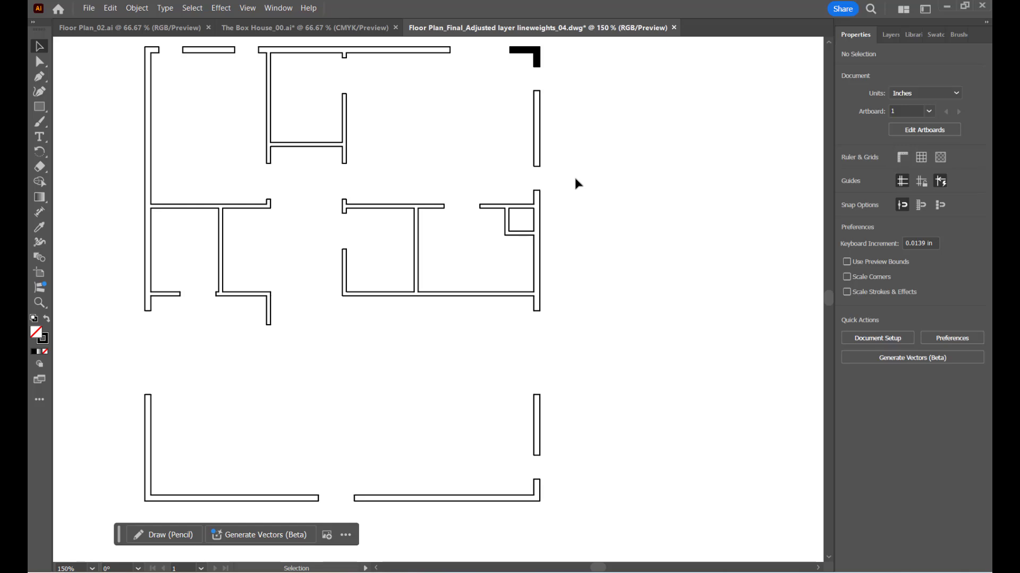
{"action": "left_click", "coordinate": [40, 63]}
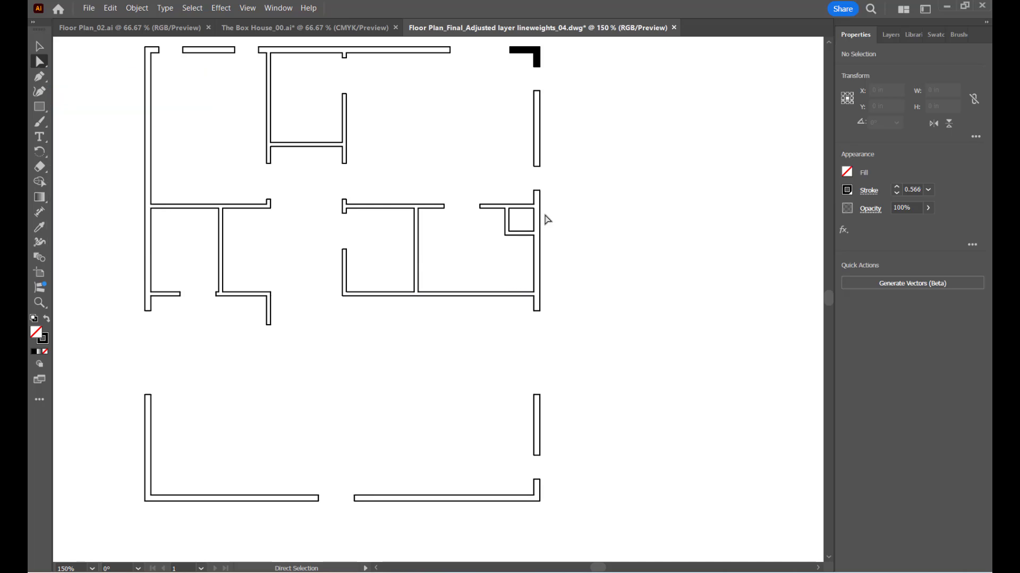
{"action": "left_click_drag", "start_coordinate": [564, 189], "coordinate": [330, 338]}
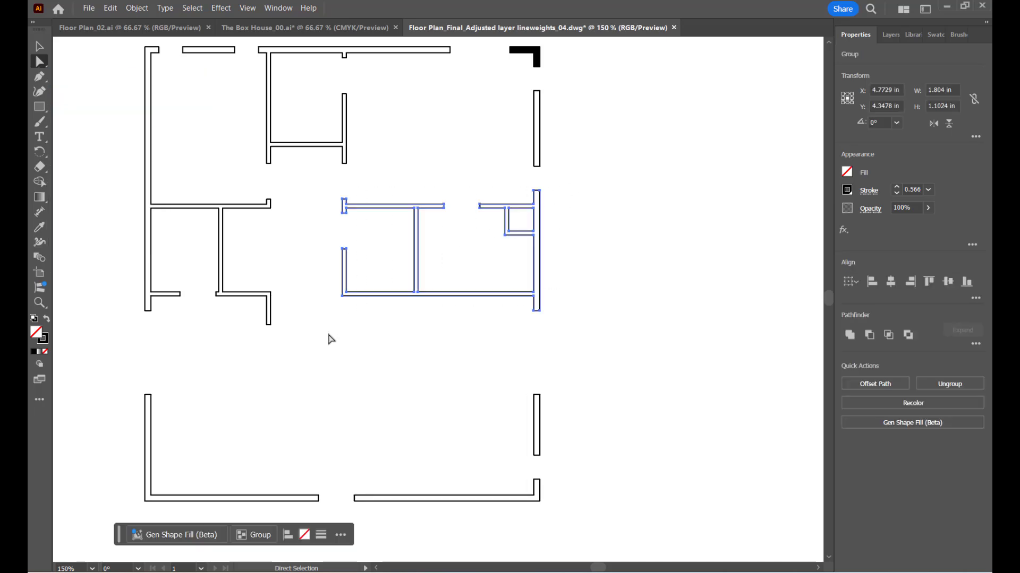
{"action": "left_click", "coordinate": [422, 335]}
{"action": "key", "text": "ctrl+minus"}
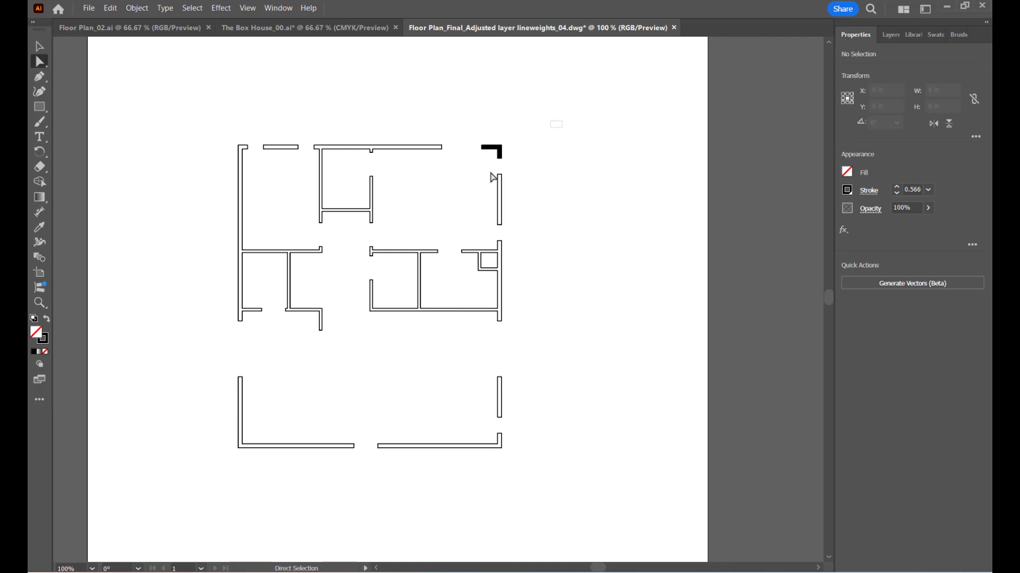
Select all the wall lines of the floor plan and set their fill to the black swatch.
{"action": "left_click_drag", "start_coordinate": [491, 177], "coordinate": [200, 486]}
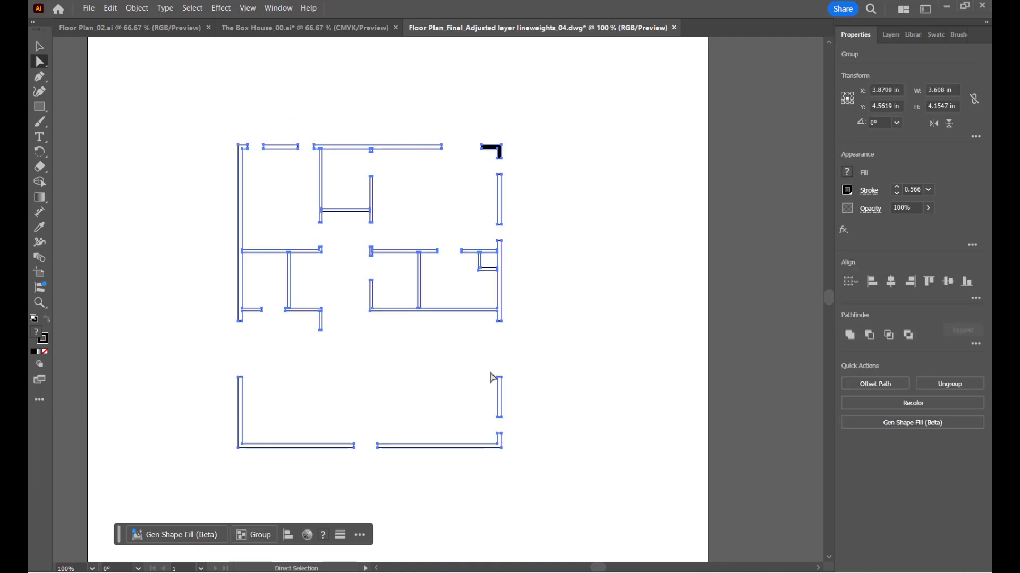
{"action": "scroll", "coordinate": [404, 361], "scroll_direction": "up", "scroll_amount": 1}
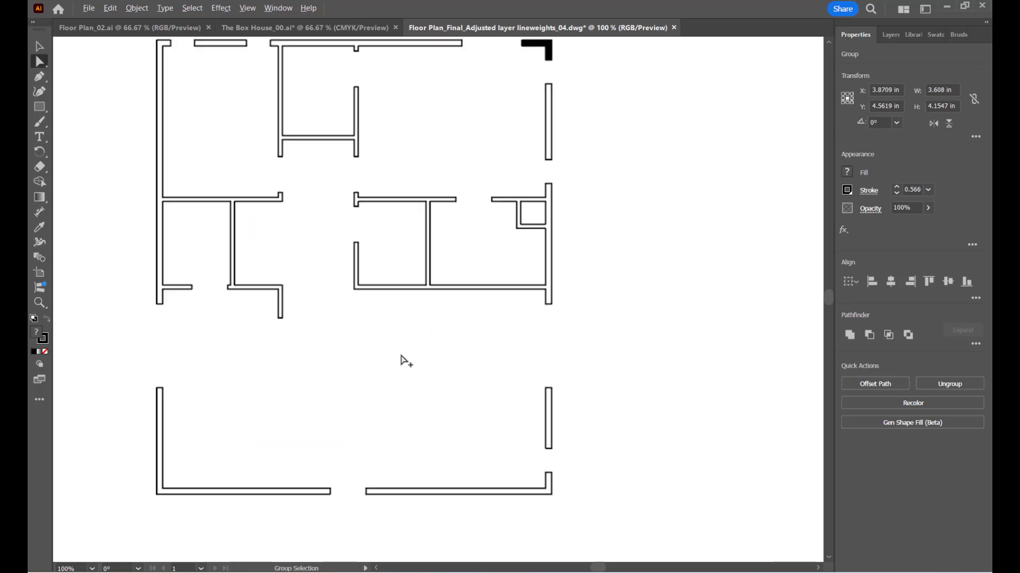
{"action": "scroll", "coordinate": [405, 360], "scroll_direction": "down", "scroll_amount": 1}
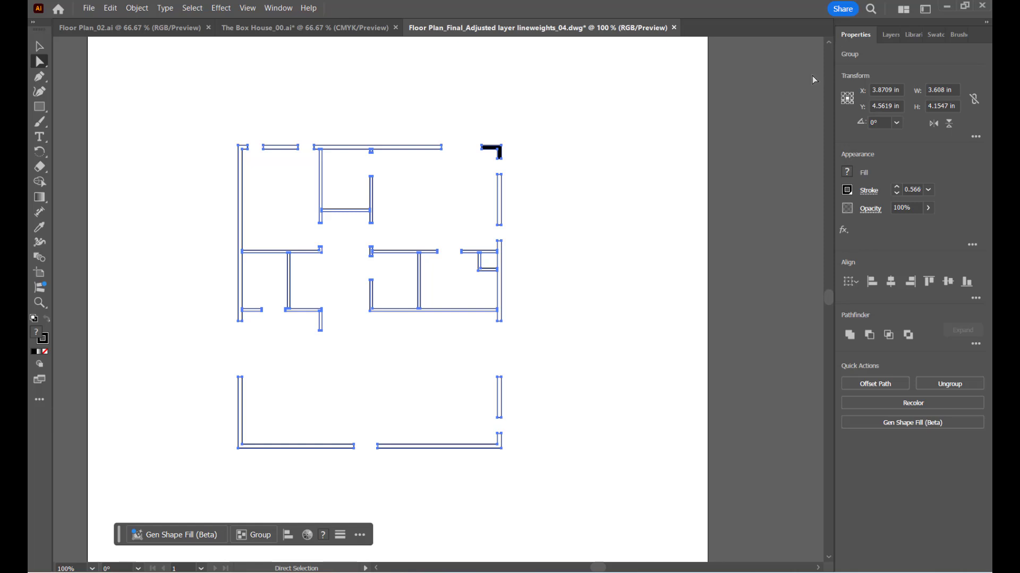
{"action": "left_click", "coordinate": [848, 173]}
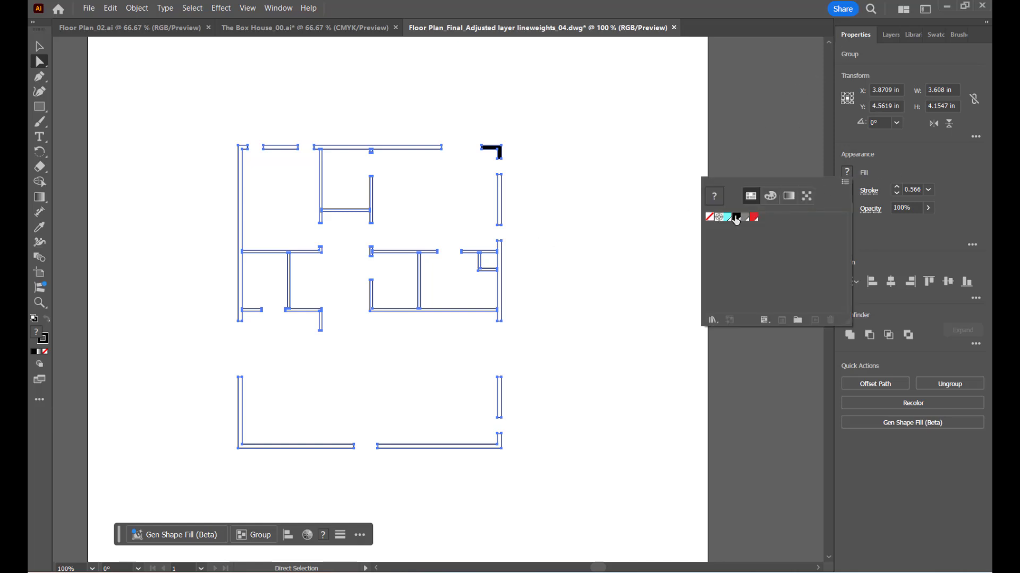
{"action": "left_click", "coordinate": [736, 217]}
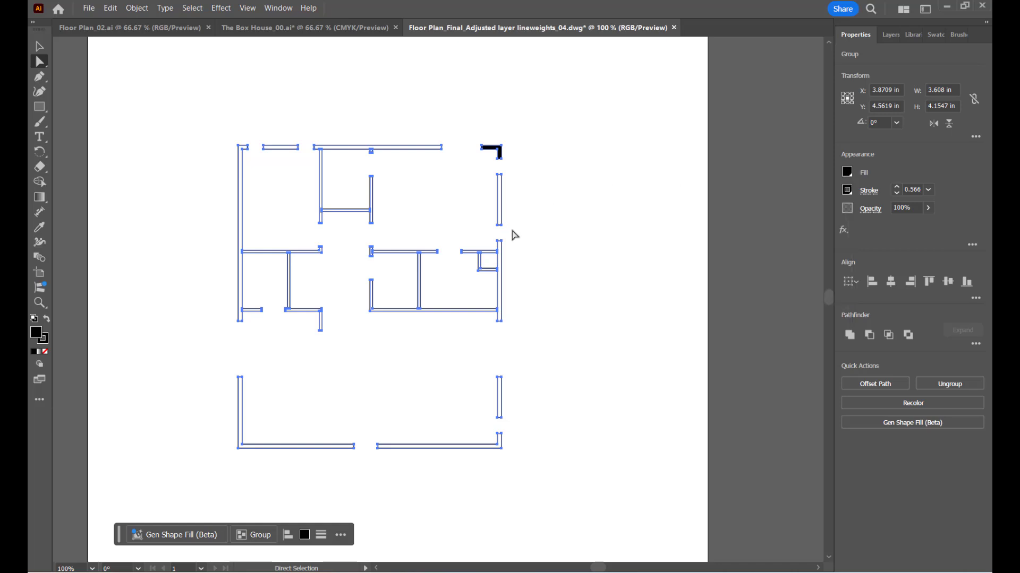
Fill the bedroom's right outer wall and the connected bathroom walls with black using the Live Paint Bucket.
{"action": "key", "text": "k"}
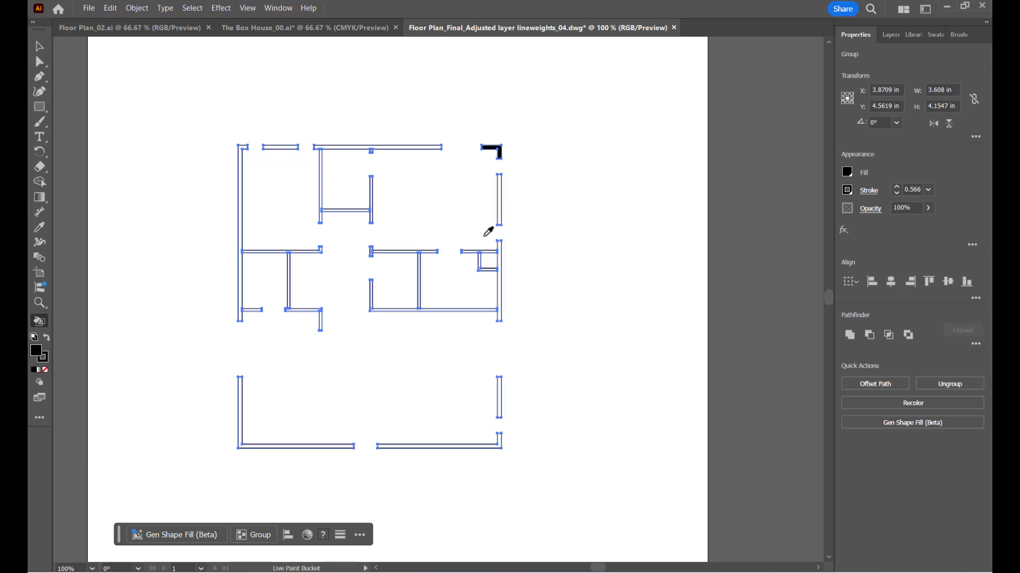
{"action": "scroll", "coordinate": [487, 230], "scroll_direction": "up", "scroll_amount": 2}
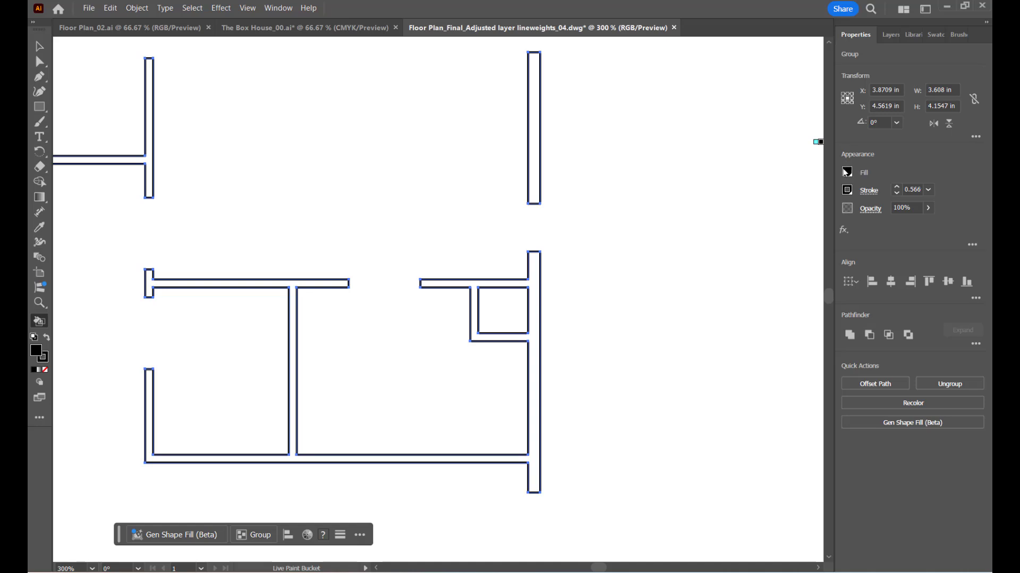
{"action": "left_click", "coordinate": [534, 155]}
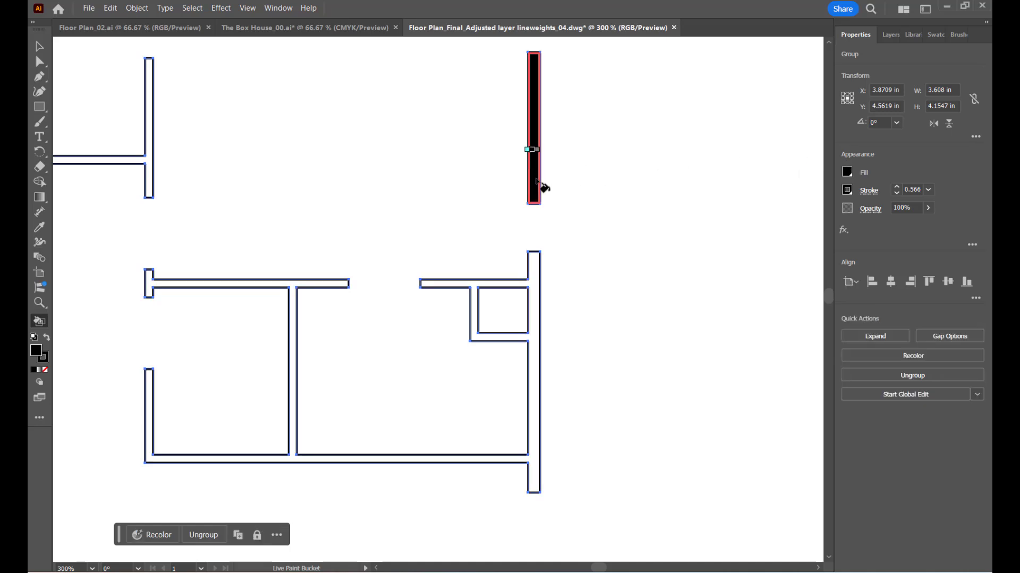
{"action": "scroll", "coordinate": [550, 375], "scroll_direction": "up", "scroll_amount": 2}
{"action": "scroll", "coordinate": [529, 255], "scroll_direction": "down", "scroll_amount": 2}
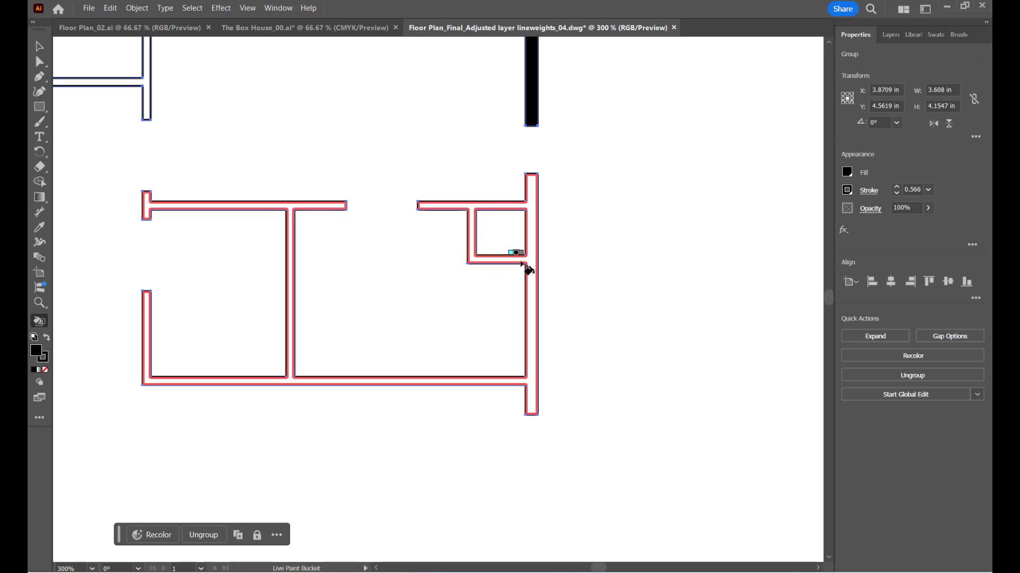
{"action": "left_click", "coordinate": [535, 270]}
{"action": "scroll", "coordinate": [624, 241], "scroll_direction": "down", "scroll_amount": 2}
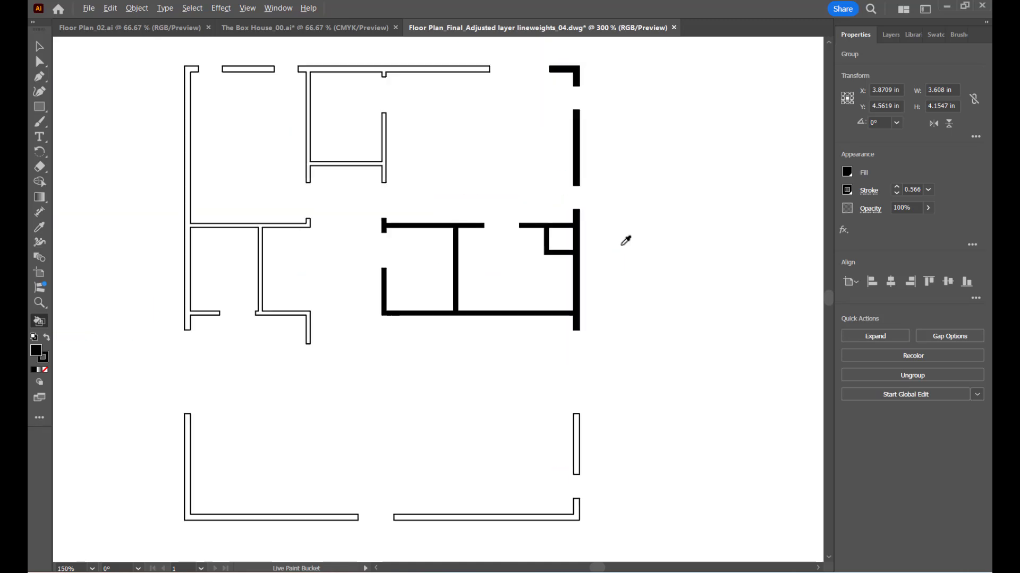
Fill the bedroom closet walls, the short wall between the office windows and the connected left outer walls with black.
{"action": "scroll", "coordinate": [364, 48], "scroll_direction": "up", "scroll_amount": 2}
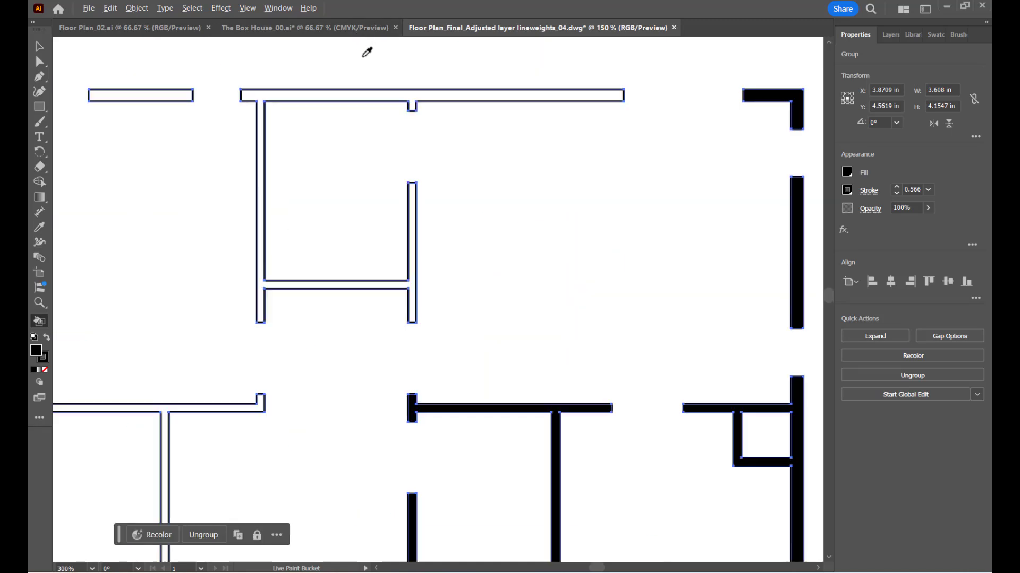
{"action": "left_click", "coordinate": [378, 101]}
{"action": "scroll", "coordinate": [567, 203], "scroll_direction": "down", "scroll_amount": 1}
{"action": "scroll", "coordinate": [212, 128], "scroll_direction": "up", "scroll_amount": 2}
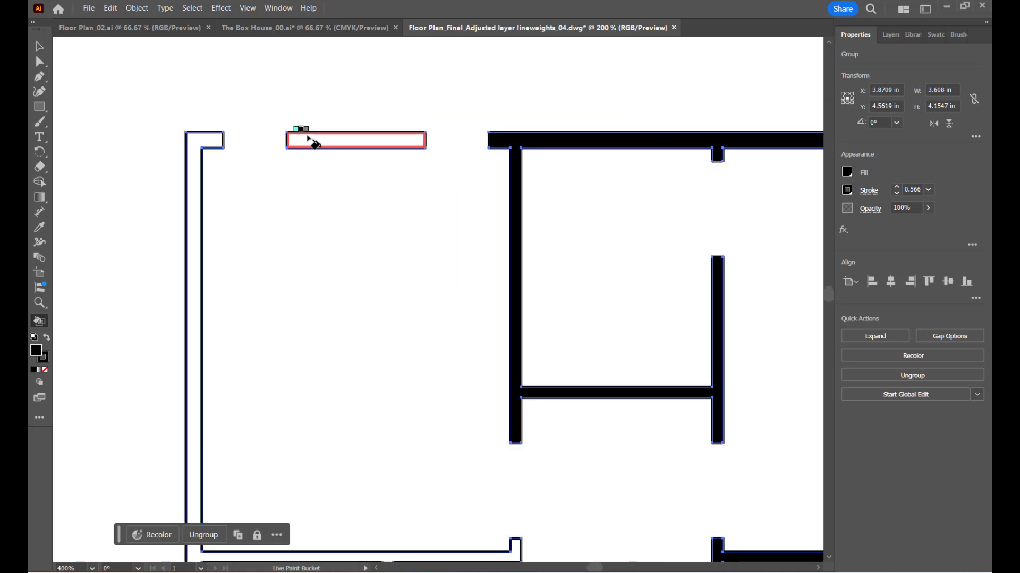
{"action": "left_click", "coordinate": [312, 141]}
{"action": "left_click", "coordinate": [196, 144]}
{"action": "scroll", "coordinate": [262, 98], "scroll_direction": "down", "scroll_amount": 3}
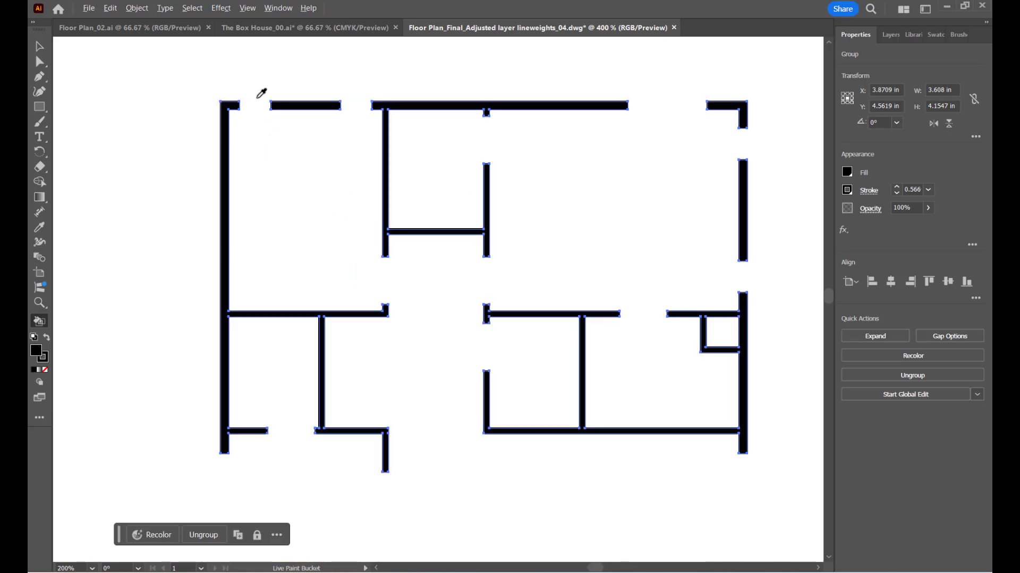
Fill the remaining outer walls around the kitchen and living area with black and clear the selection.
{"action": "scroll", "coordinate": [480, 334], "scroll_direction": "down", "scroll_amount": 2}
{"action": "scroll", "coordinate": [399, 312], "scroll_direction": "up", "scroll_amount": 4}
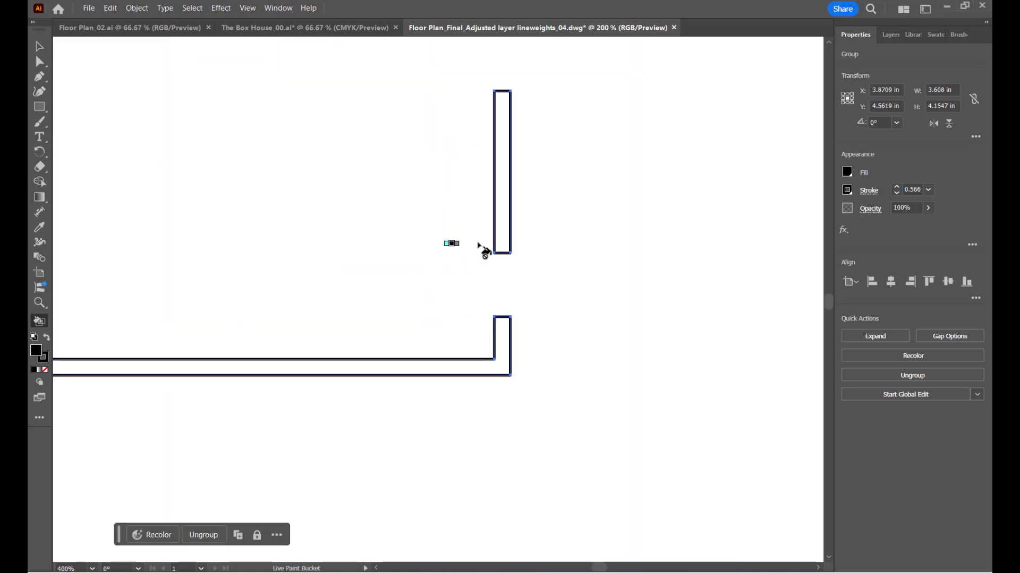
{"action": "left_click", "coordinate": [506, 238]}
{"action": "left_click", "coordinate": [500, 343]}
{"action": "scroll", "coordinate": [518, 346], "scroll_direction": "down", "scroll_amount": 3}
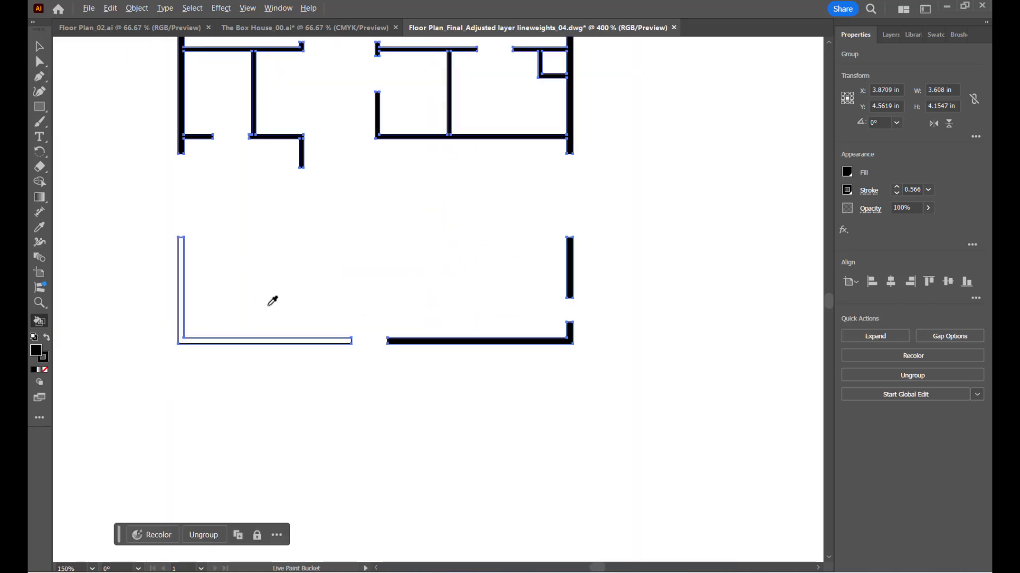
{"action": "scroll", "coordinate": [259, 340], "scroll_direction": "up", "scroll_amount": 2}
{"action": "left_click", "coordinate": [263, 338]}
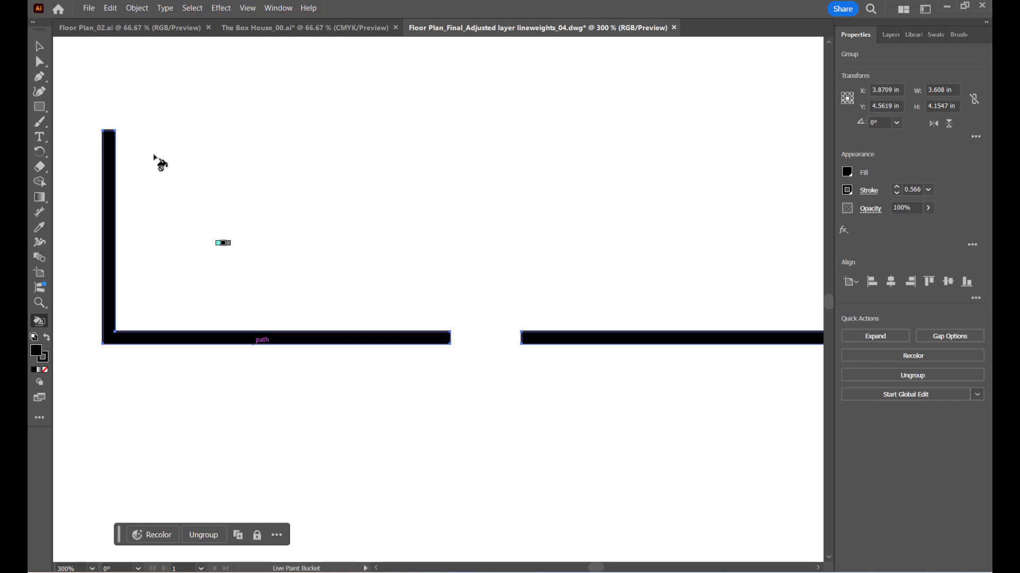
{"action": "left_click", "coordinate": [38, 47]}
{"action": "left_click", "coordinate": [364, 397]}
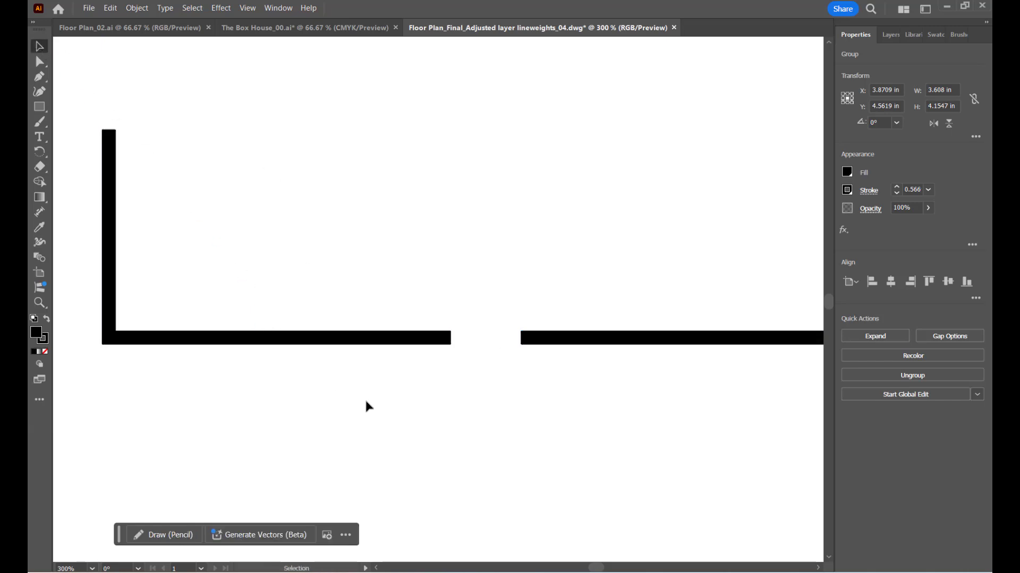
{"action": "scroll", "coordinate": [361, 393], "scroll_direction": "down", "scroll_amount": 5}
{"action": "scroll", "coordinate": [360, 296], "scroll_direction": "up", "scroll_amount": 1}
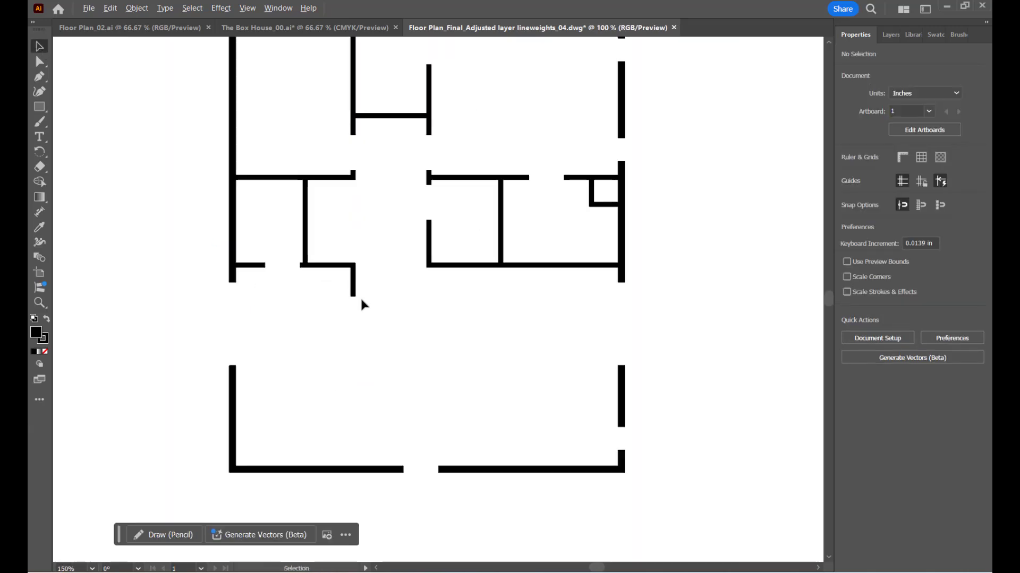
{"action": "scroll", "coordinate": [360, 297], "scroll_direction": "down", "scroll_amount": 1}
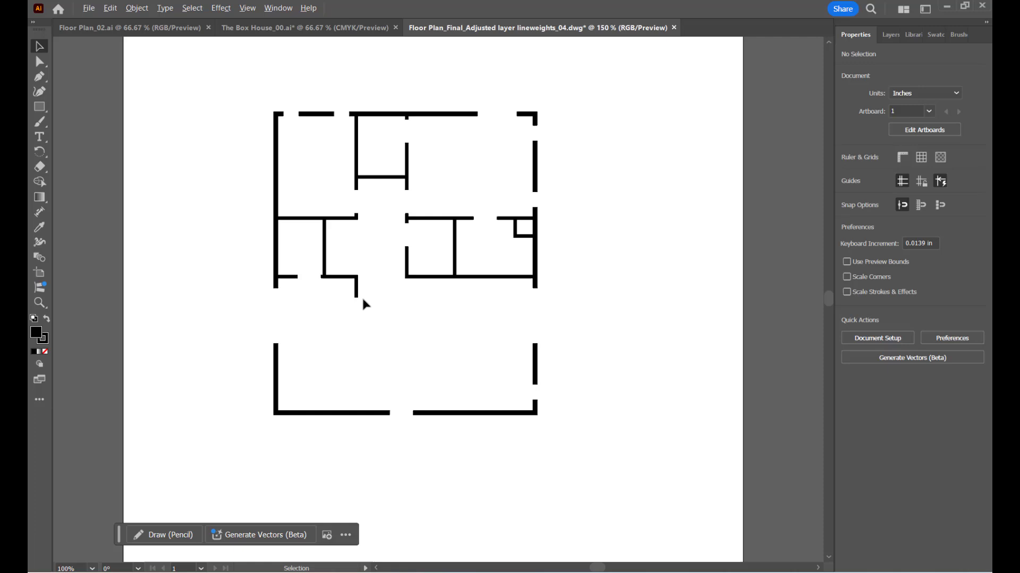
Show the Furniture layer and hide the wall layer 0.
{"action": "left_click", "coordinate": [888, 35]}
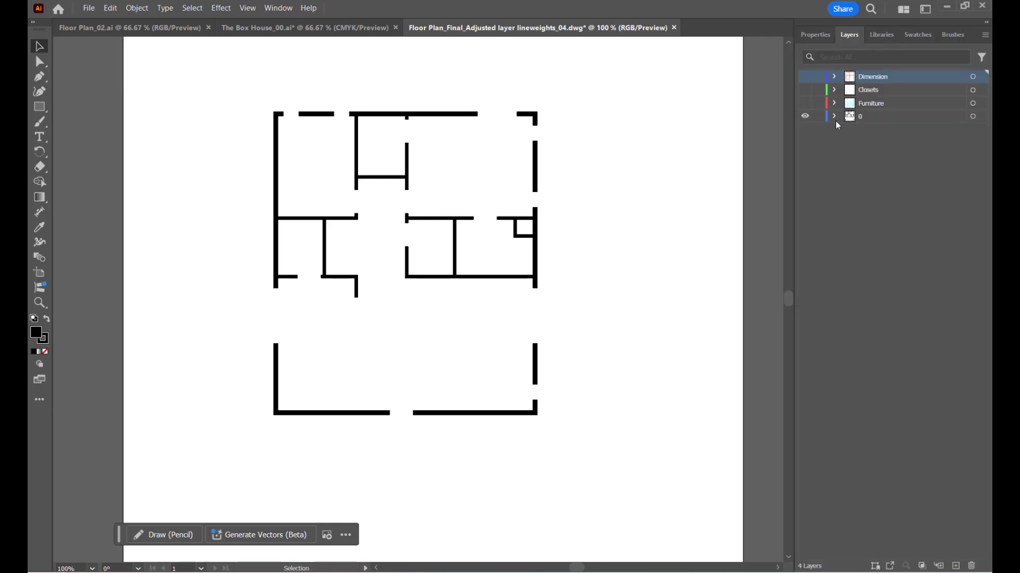
{"action": "left_click", "coordinate": [805, 104]}
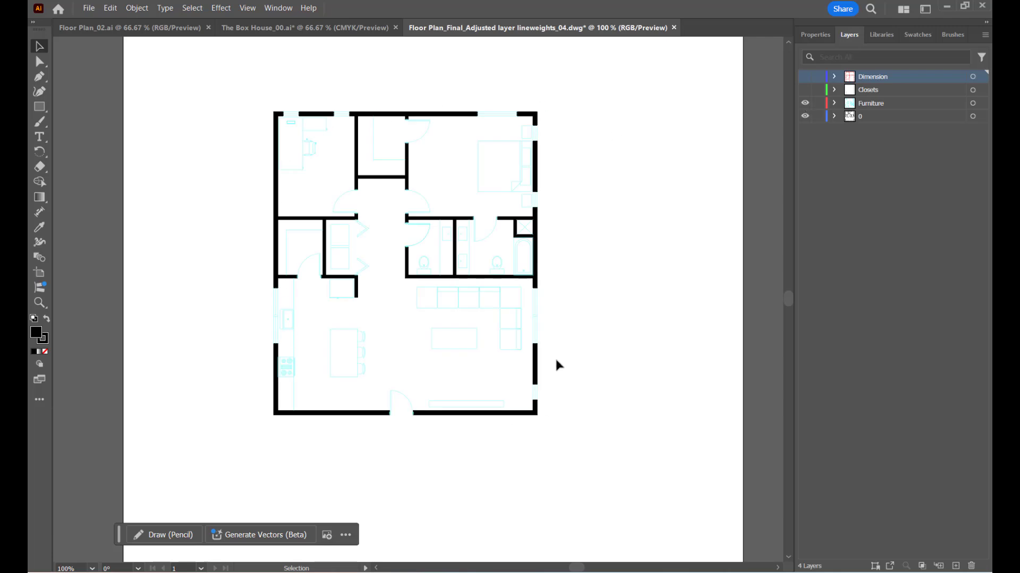
{"action": "left_click", "coordinate": [805, 117]}
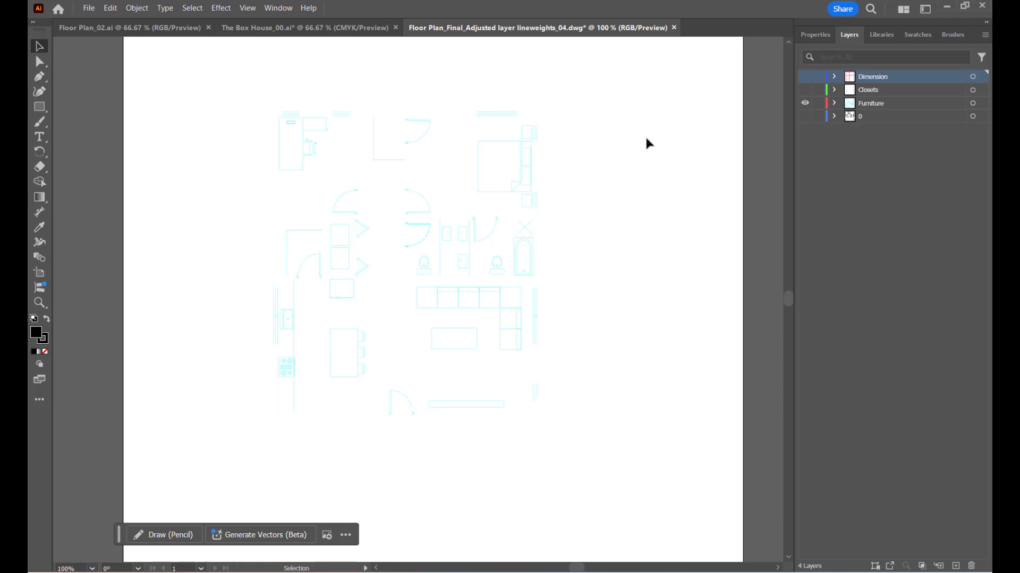
Select all the furniture, door and window lines, set their stroke to the grey swatch, and clear the selection.
{"action": "left_click_drag", "start_coordinate": [597, 108], "coordinate": [232, 441]}
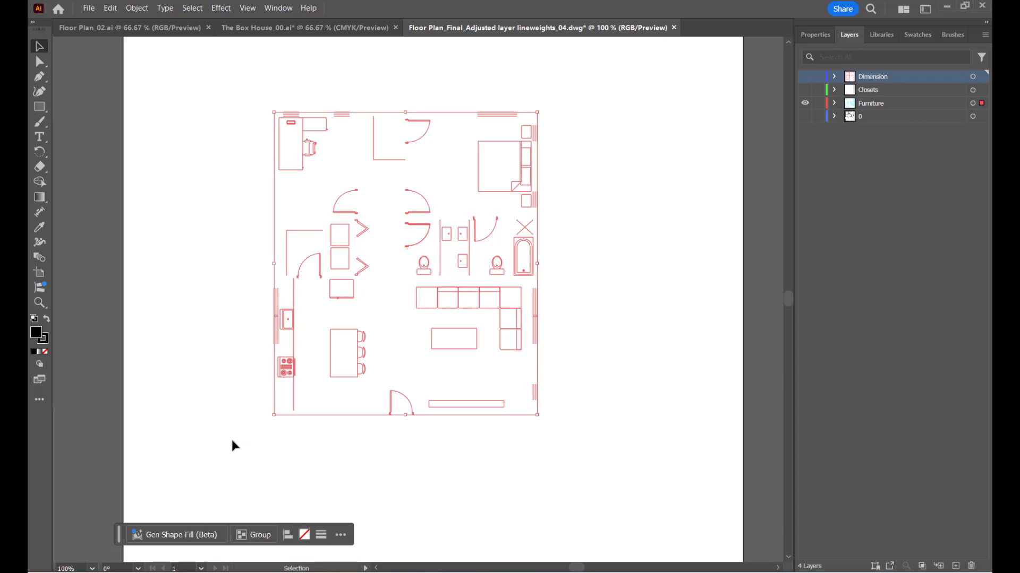
{"action": "left_click", "coordinate": [814, 41]}
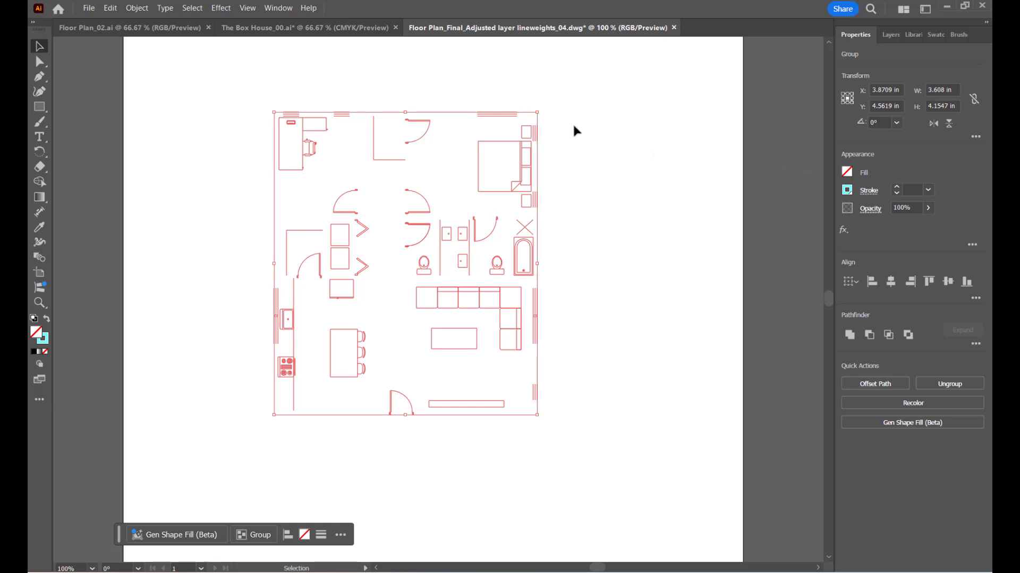
{"action": "left_click", "coordinate": [848, 190]}
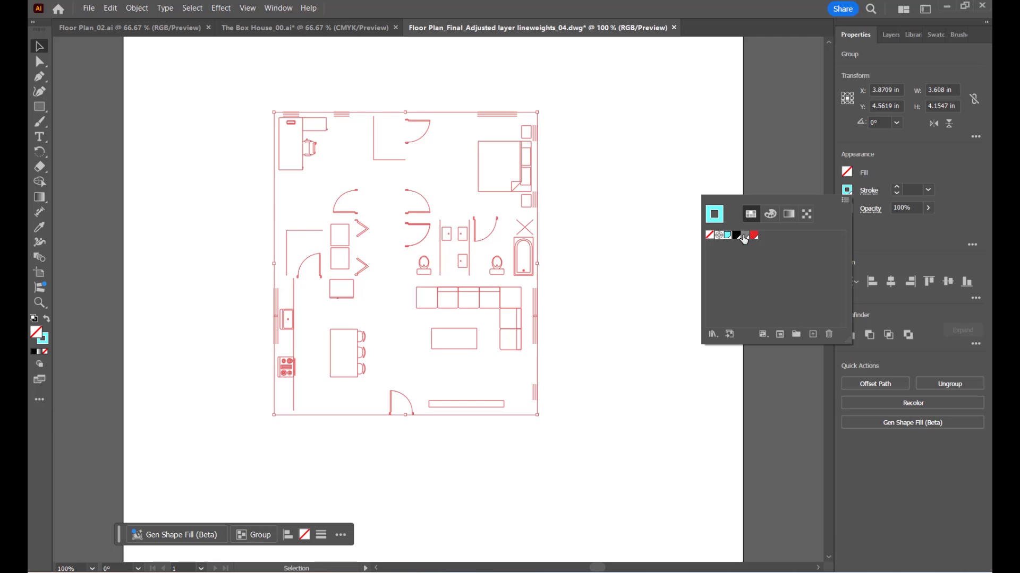
{"action": "left_click", "coordinate": [745, 235]}
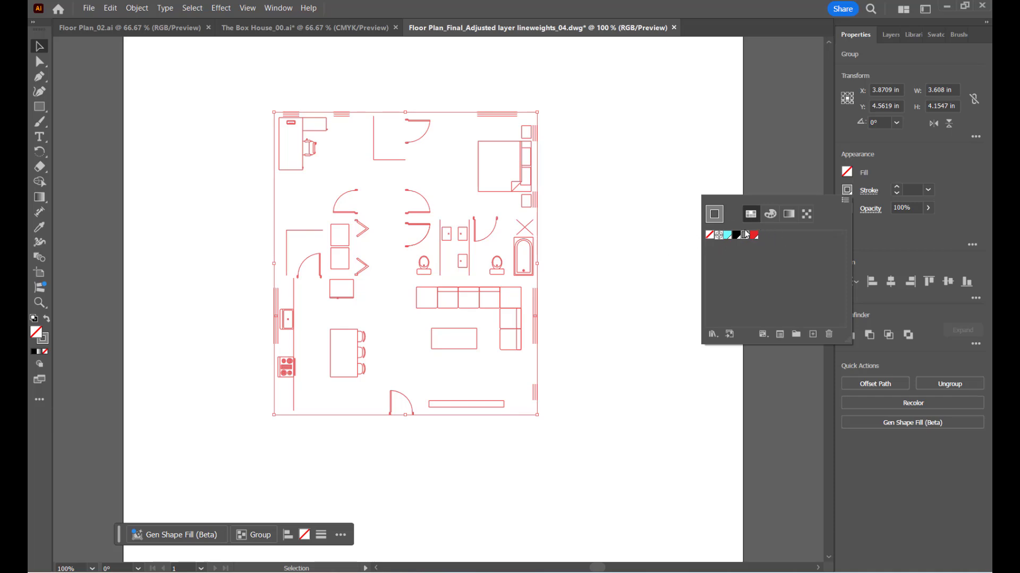
{"action": "left_click", "coordinate": [581, 233]}
{"action": "left_click", "coordinate": [576, 231]}
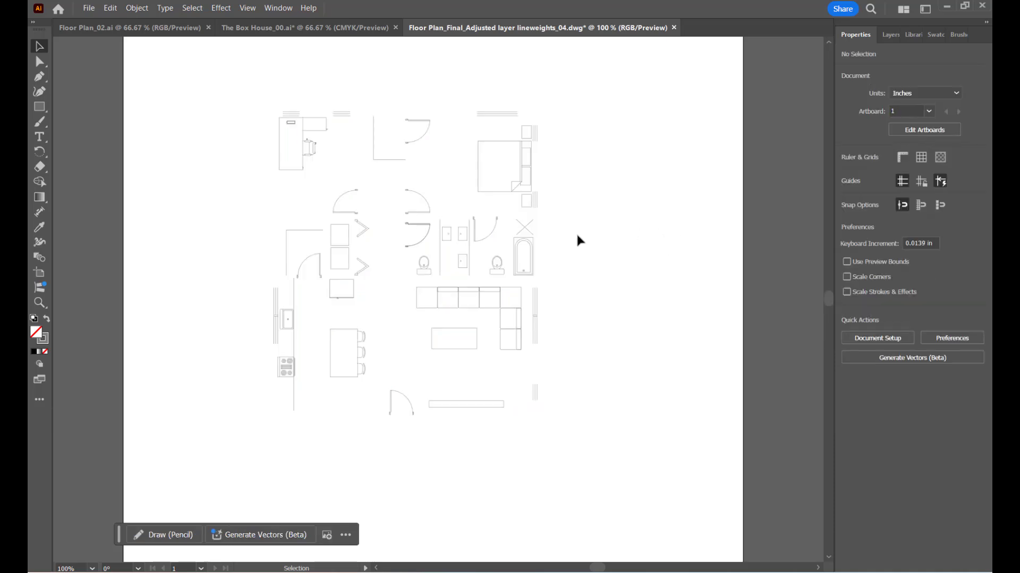
{"action": "scroll", "coordinate": [410, 300], "scroll_direction": "up", "scroll_amount": 1}
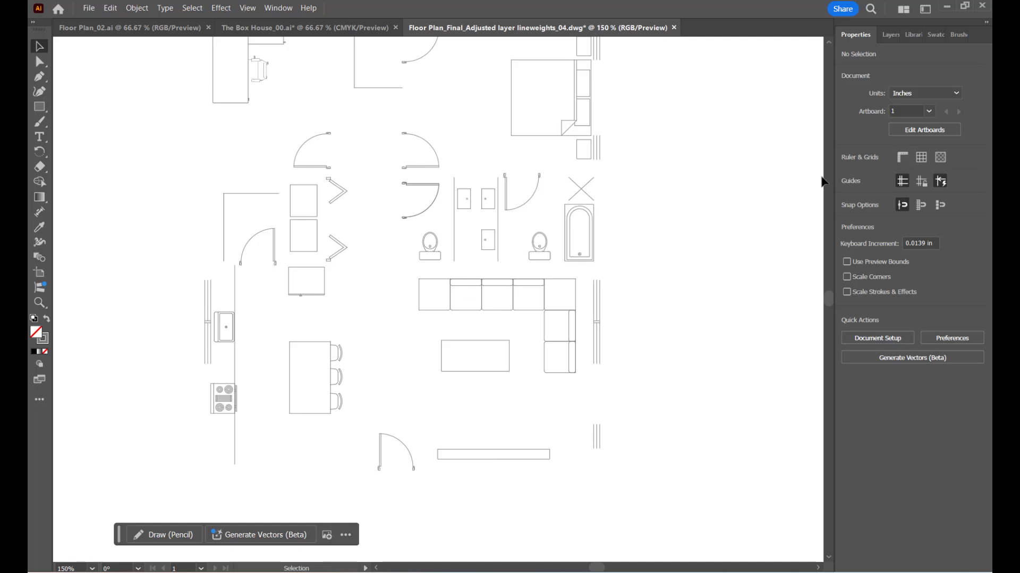
{"action": "left_click", "coordinate": [885, 38]}
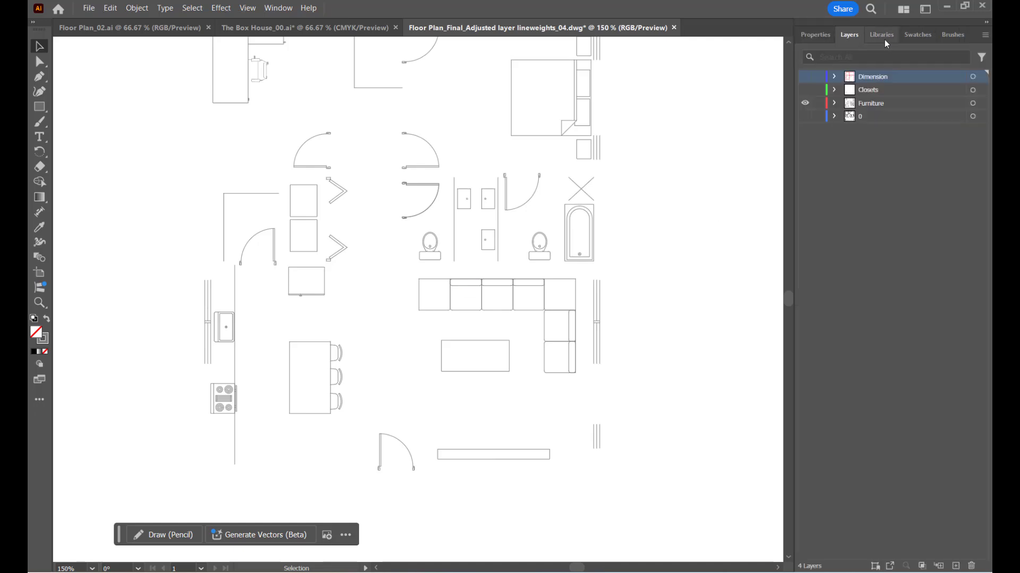
{"action": "left_click", "coordinate": [805, 36]}
{"action": "scroll", "coordinate": [592, 273], "scroll_direction": "down", "scroll_amount": 2}
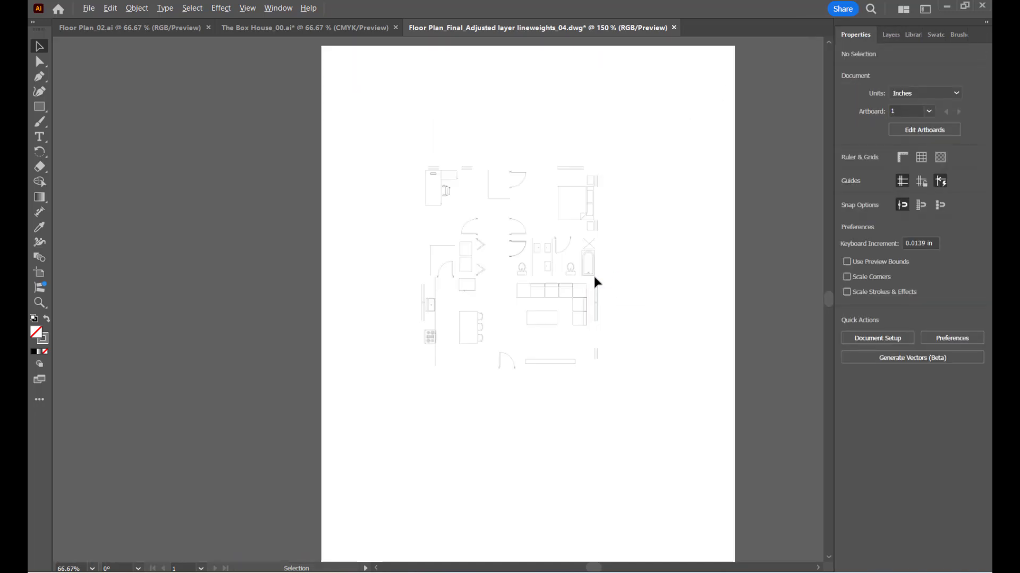
{"action": "scroll", "coordinate": [654, 272], "scroll_direction": "up", "scroll_amount": 1}
{"action": "mouse_move", "coordinate": [629, 87]}
{"action": "left_mouse_down"}
{"action": "mouse_move", "coordinate": [275, 498]}
{"action": "mouse_move", "coordinate": [257, 467]}
{"action": "left_mouse_up"}
{"action": "left_click", "coordinate": [693, 273]}
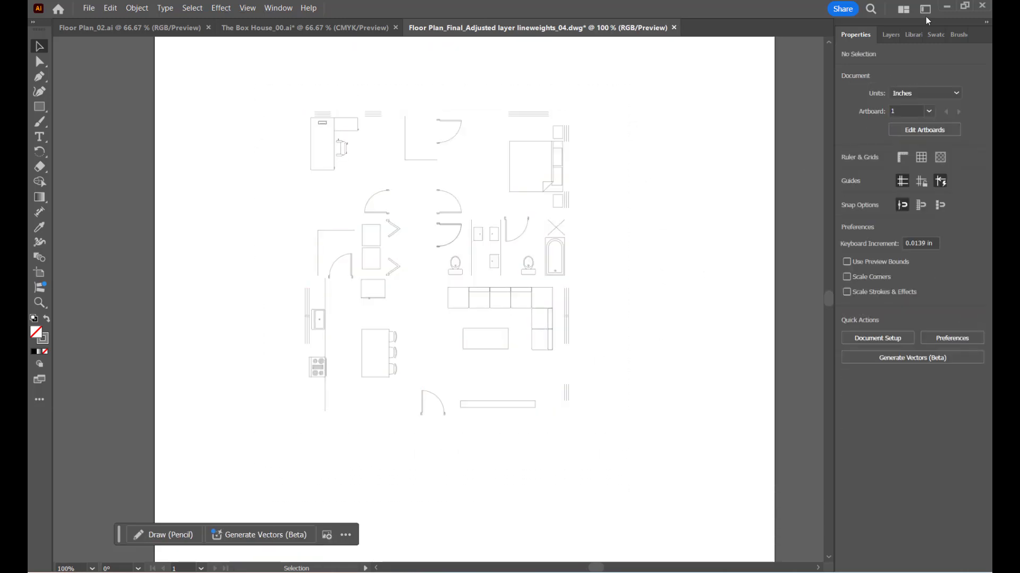
Turn the wall layer 0 back on and check the grey furniture lines against the black walls.
{"action": "left_click", "coordinate": [890, 35]}
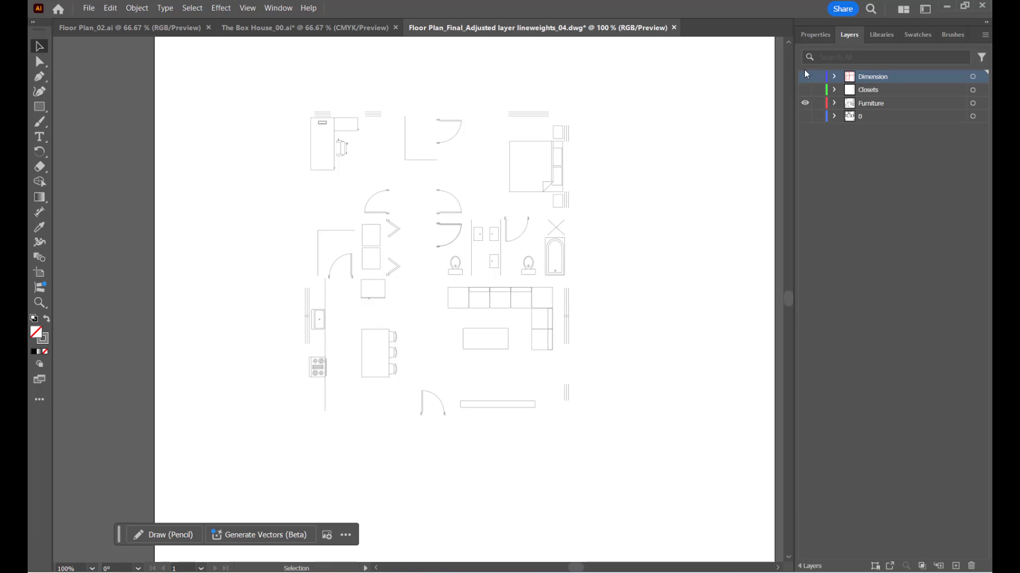
{"action": "left_click", "coordinate": [805, 116]}
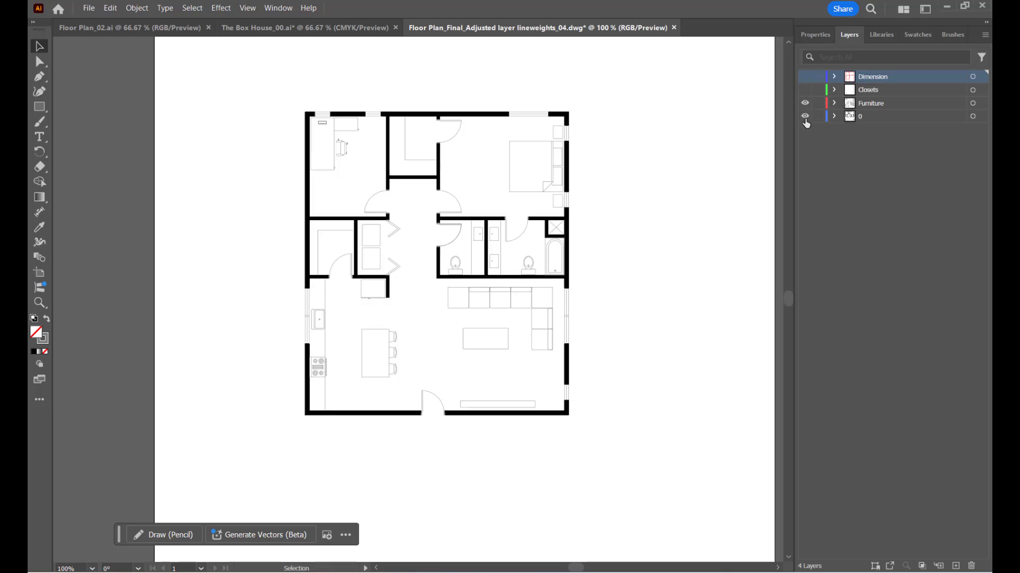
{"action": "scroll", "coordinate": [555, 347], "scroll_direction": "up", "scroll_amount": 3}
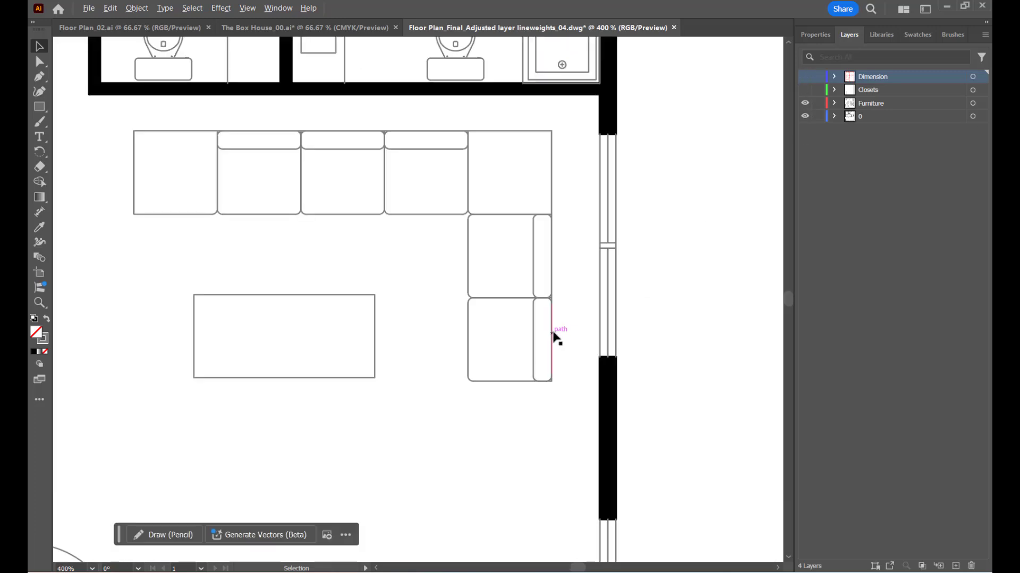
{"action": "scroll", "coordinate": [553, 337], "scroll_direction": "down", "scroll_amount": 2}
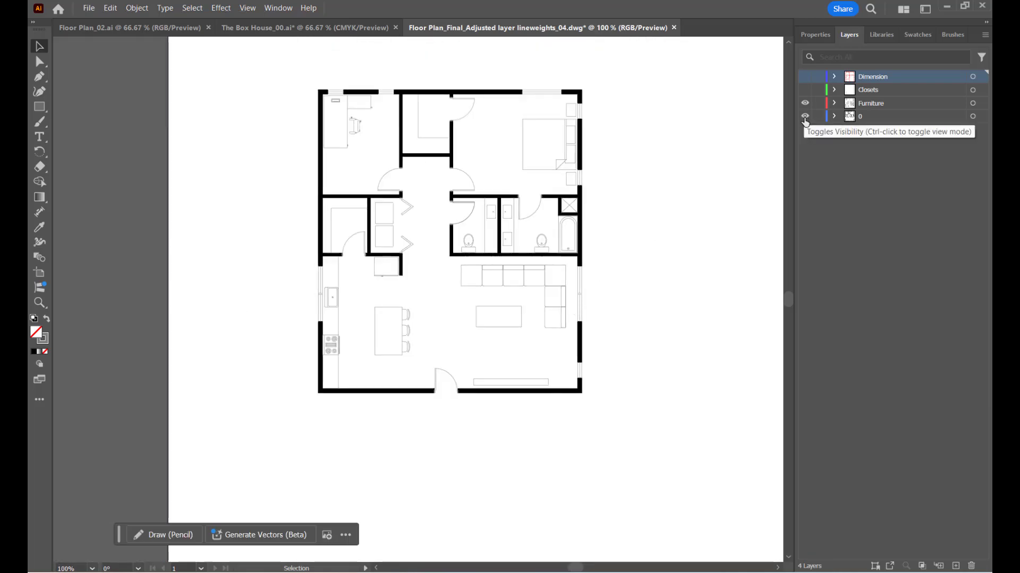
Hide the wall layer 0 and select all the furniture, door and window lines.
{"action": "left_click", "coordinate": [805, 117]}
{"action": "left_click_drag", "start_coordinate": [631, 75], "coordinate": [293, 412]}
{"action": "left_click", "coordinate": [814, 38]}
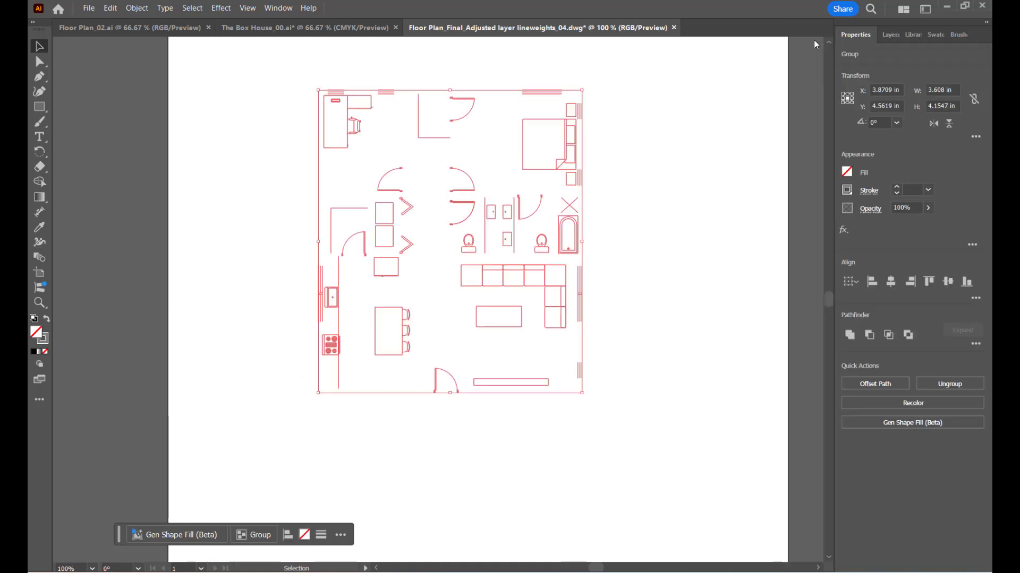
{"action": "left_click", "coordinate": [850, 194]}
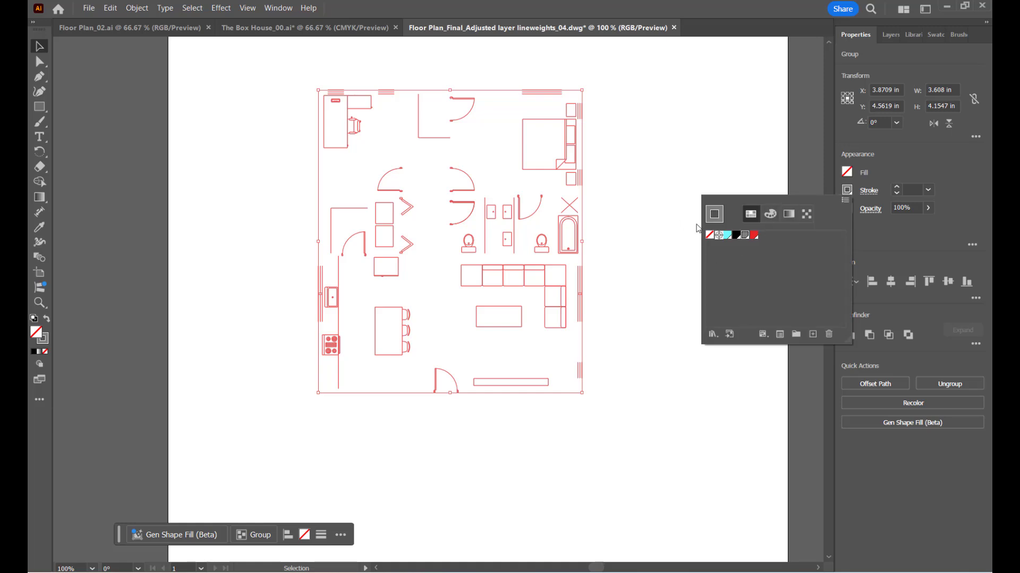
{"action": "left_click", "coordinate": [765, 217]}
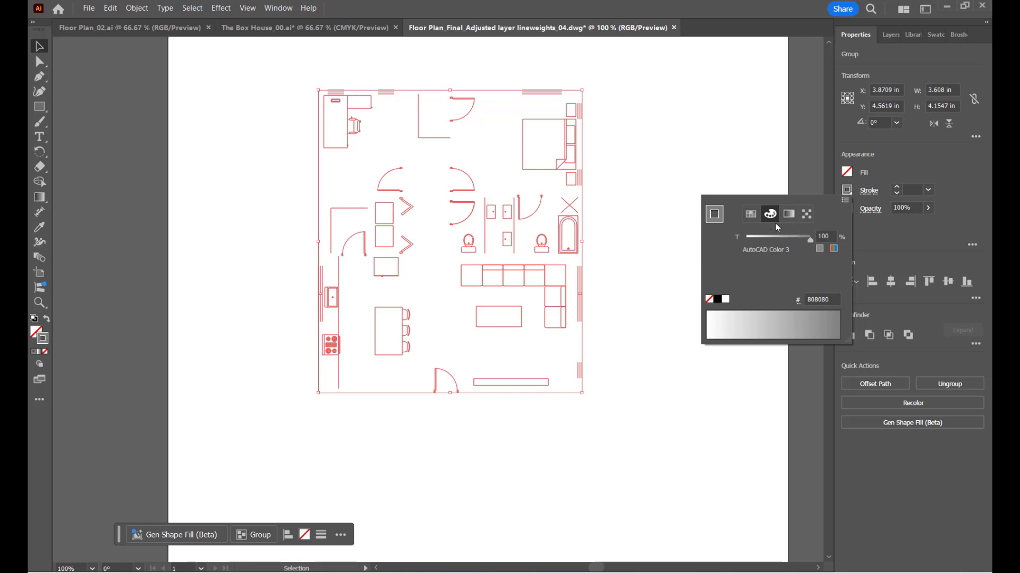
{"action": "left_click", "coordinate": [846, 204]}
{"action": "left_click", "coordinate": [836, 223]}
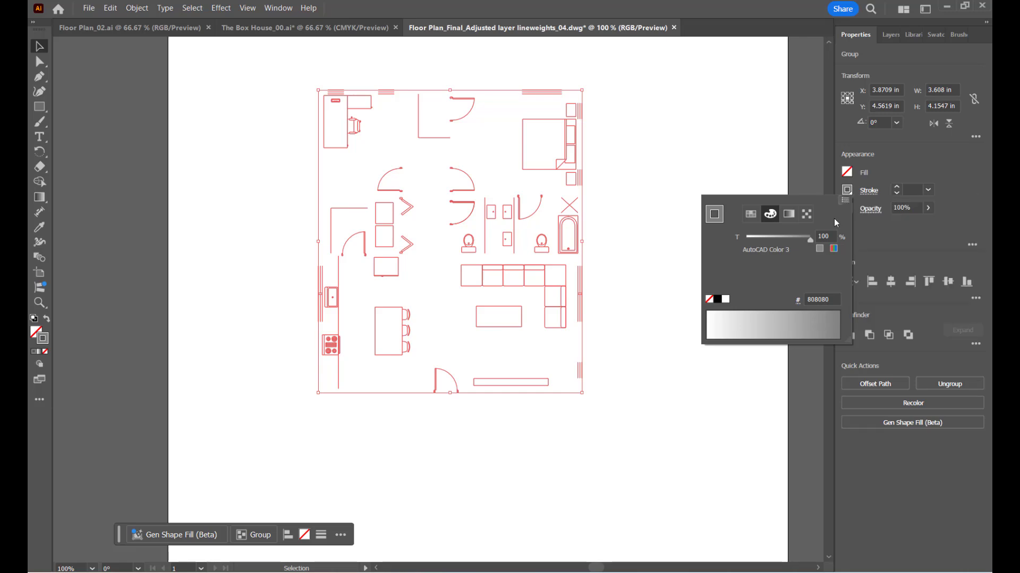
Open the Print library from the default swatch libraries, move it clear of the floor plan, and enlarge it to show every colour group.
{"action": "left_click", "coordinate": [932, 35]}
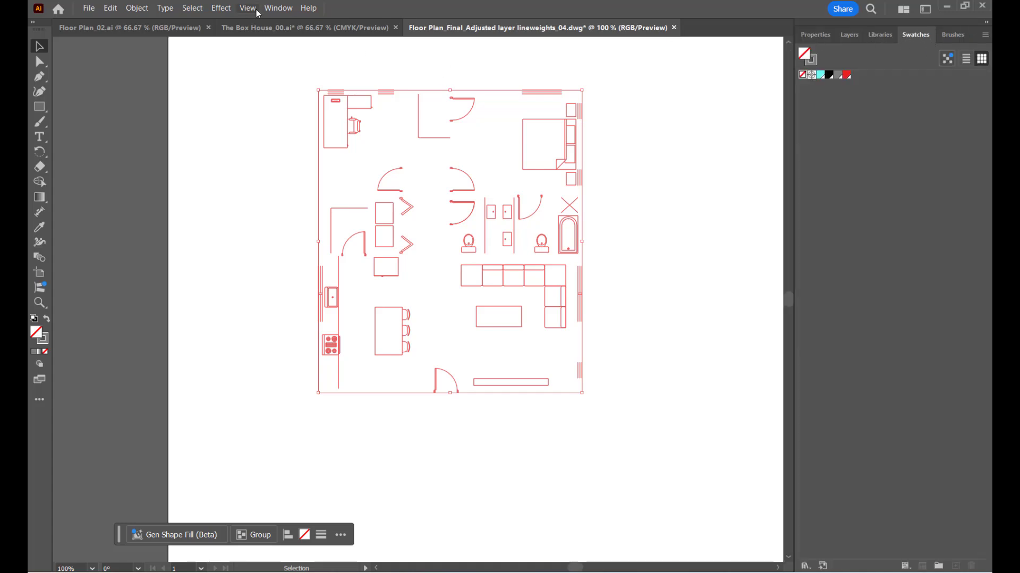
{"action": "left_click", "coordinate": [278, 8]}
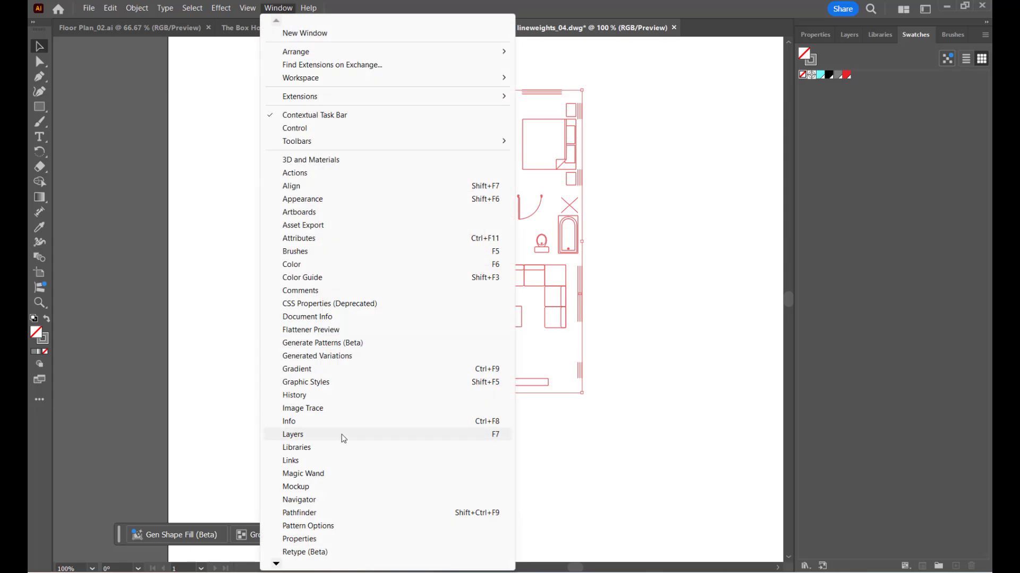
{"action": "left_click", "coordinate": [276, 565]}
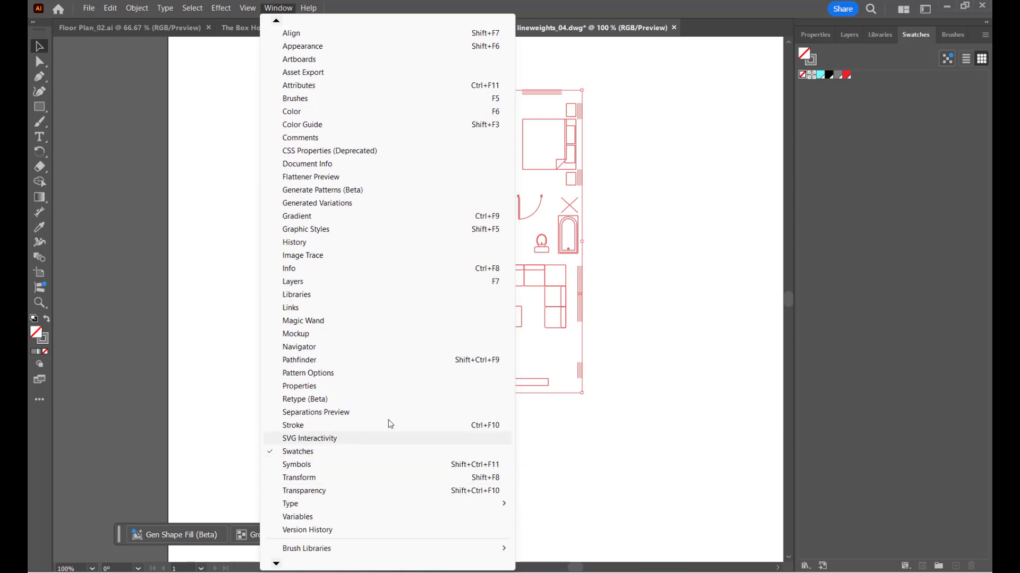
{"action": "left_click", "coordinate": [859, 123]}
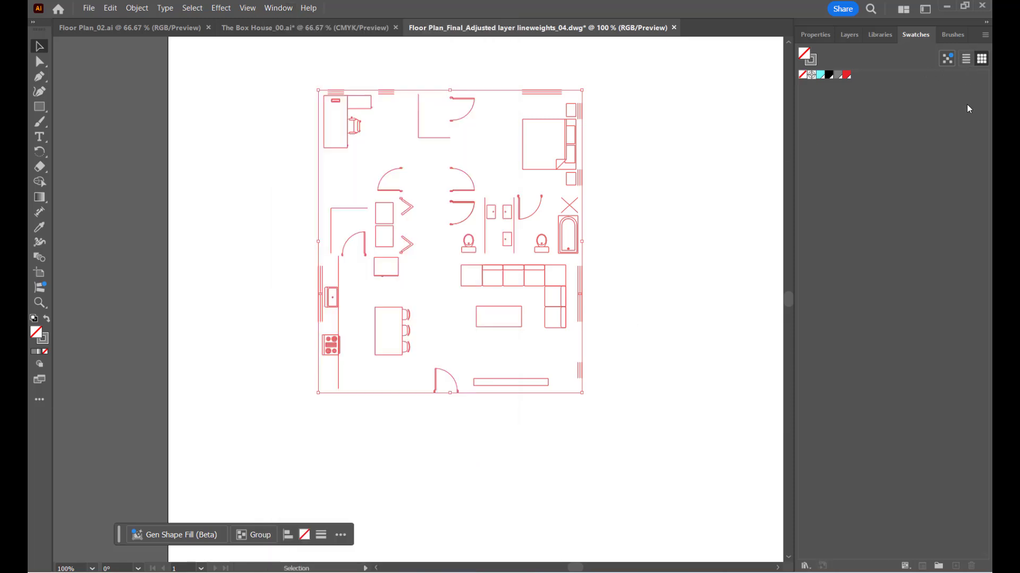
{"action": "left_click", "coordinate": [984, 36]}
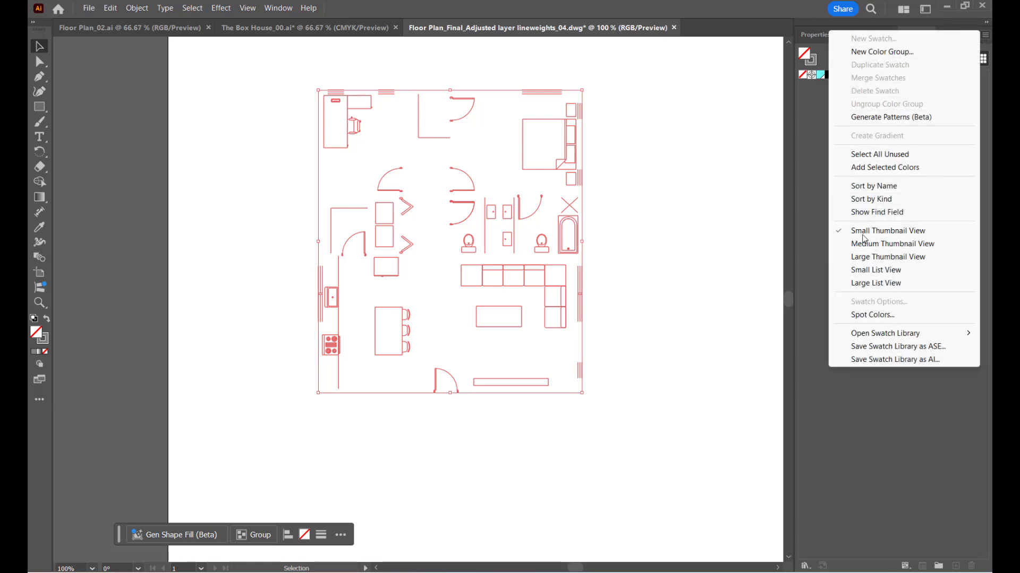
{"action": "left_click", "coordinate": [810, 193]}
{"action": "left_click", "coordinate": [983, 36]}
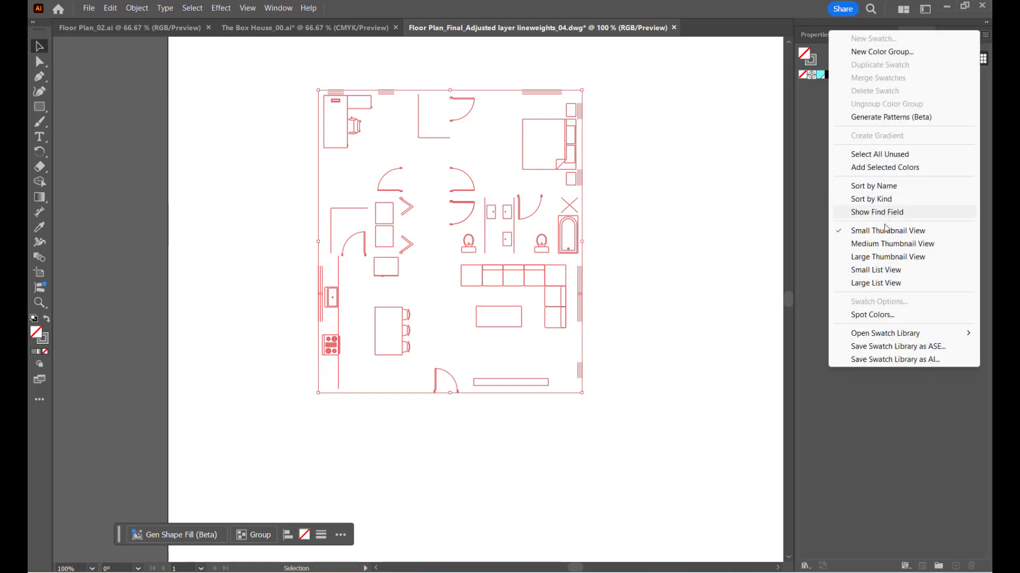
{"action": "mouse_move", "coordinate": [881, 335]}
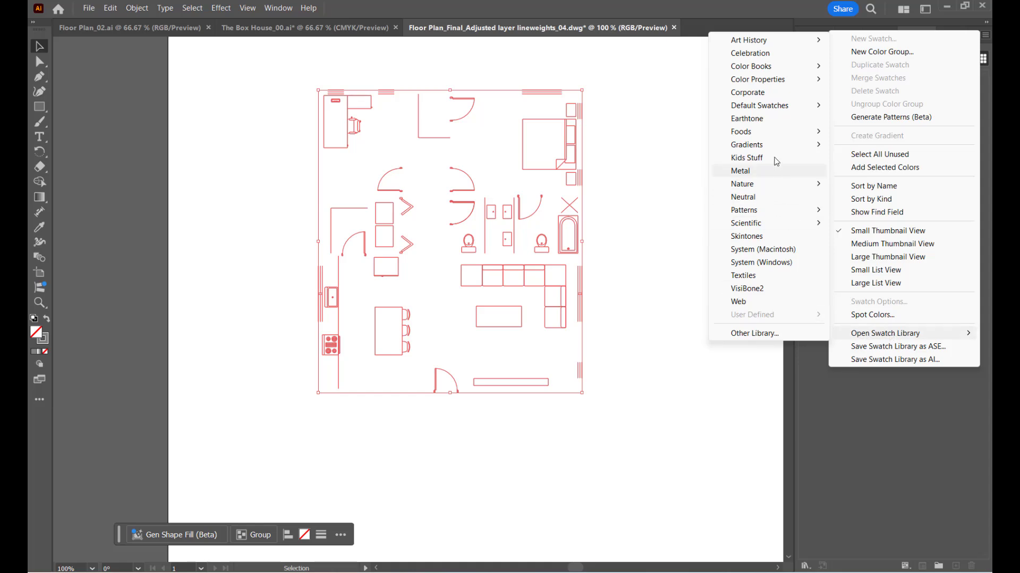
{"action": "mouse_move", "coordinate": [765, 106]}
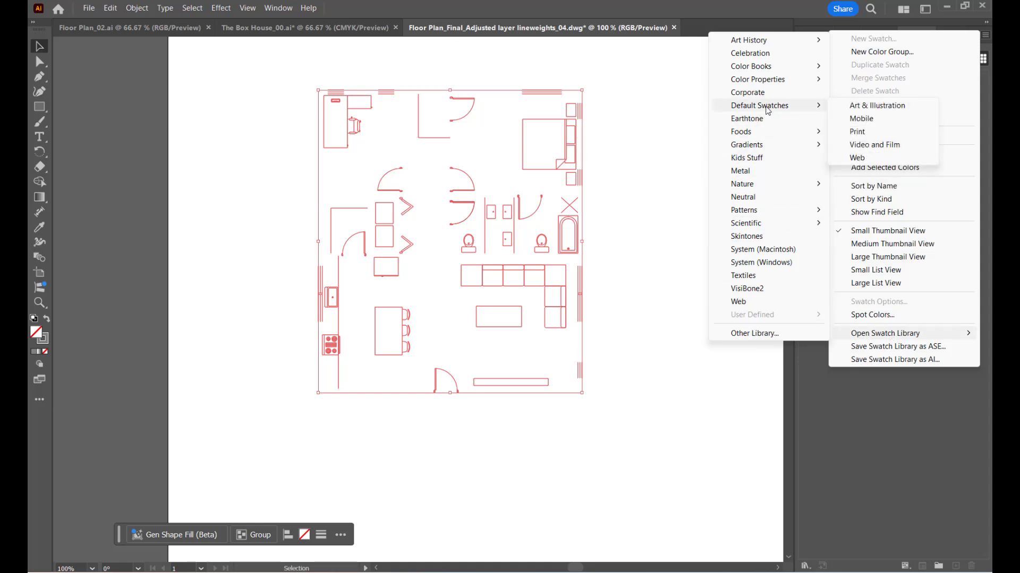
{"action": "left_click", "coordinate": [861, 131]}
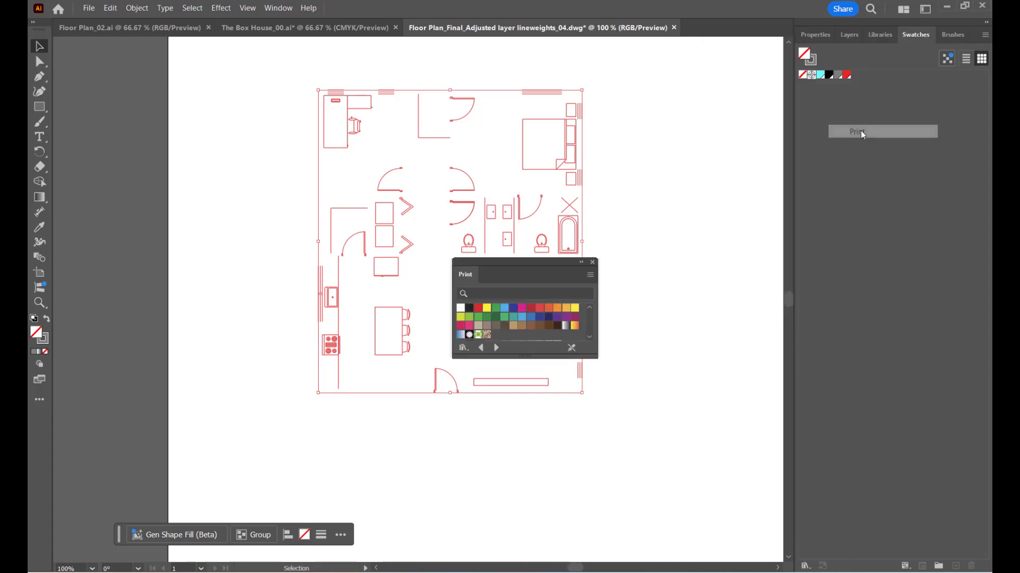
{"action": "left_click_drag", "start_coordinate": [545, 260], "coordinate": [902, 257]}
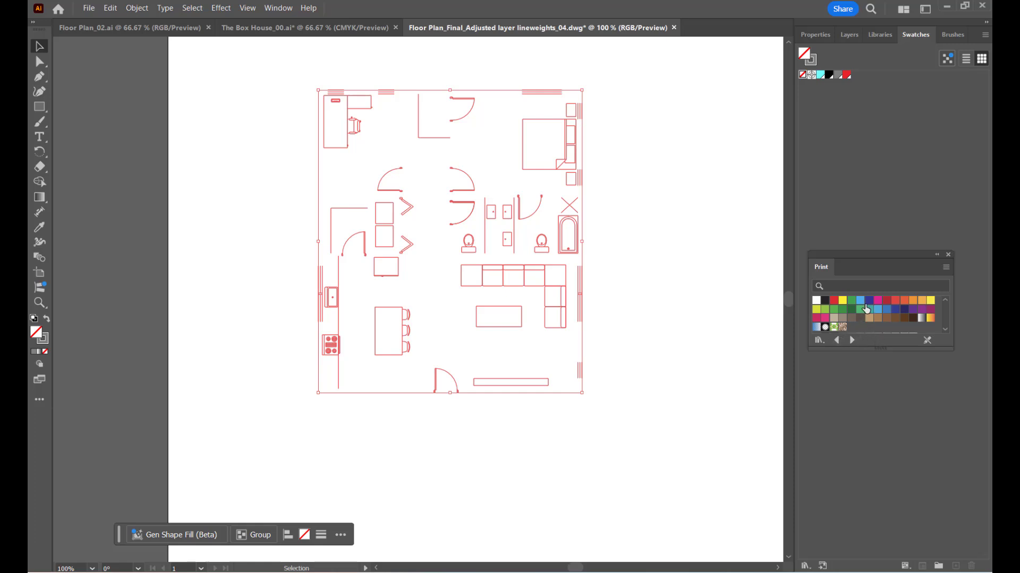
{"action": "left_click_drag", "start_coordinate": [881, 351], "coordinate": [881, 391]}
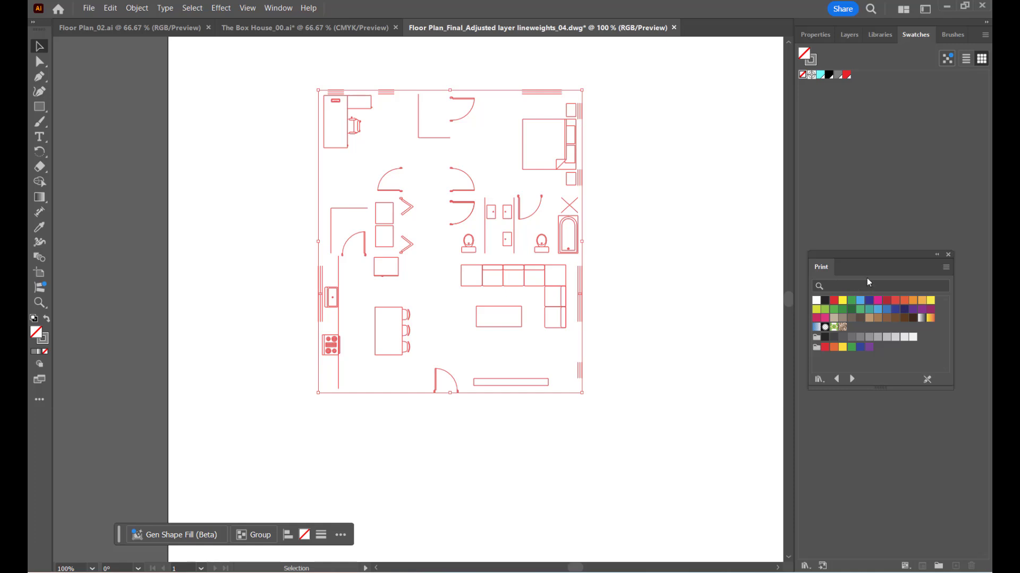
Set the stroke of the selected furniture lines to the dark blue Print swatch and clear the selection.
{"action": "left_click", "coordinate": [813, 59]}
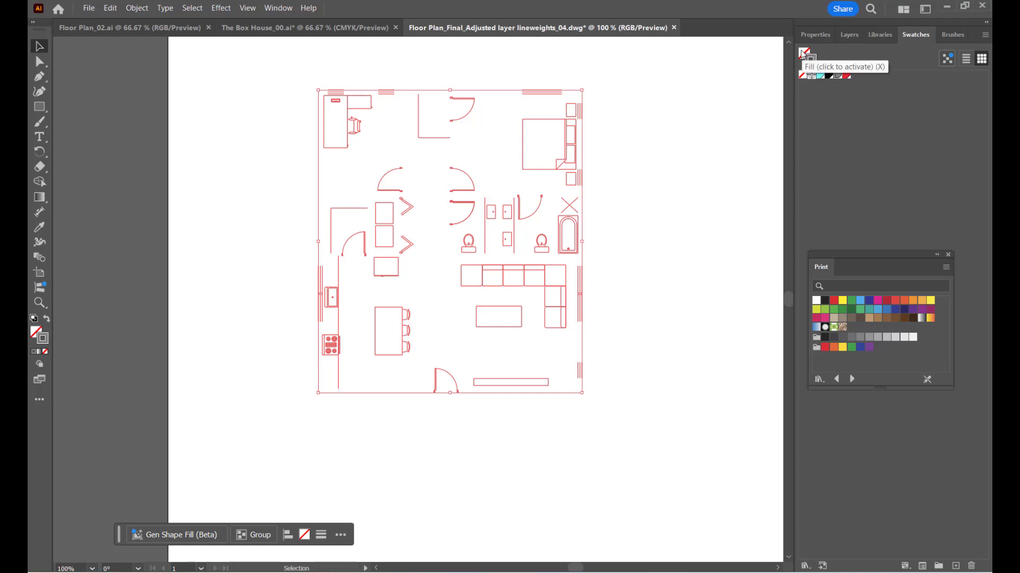
{"action": "left_click", "coordinate": [802, 54]}
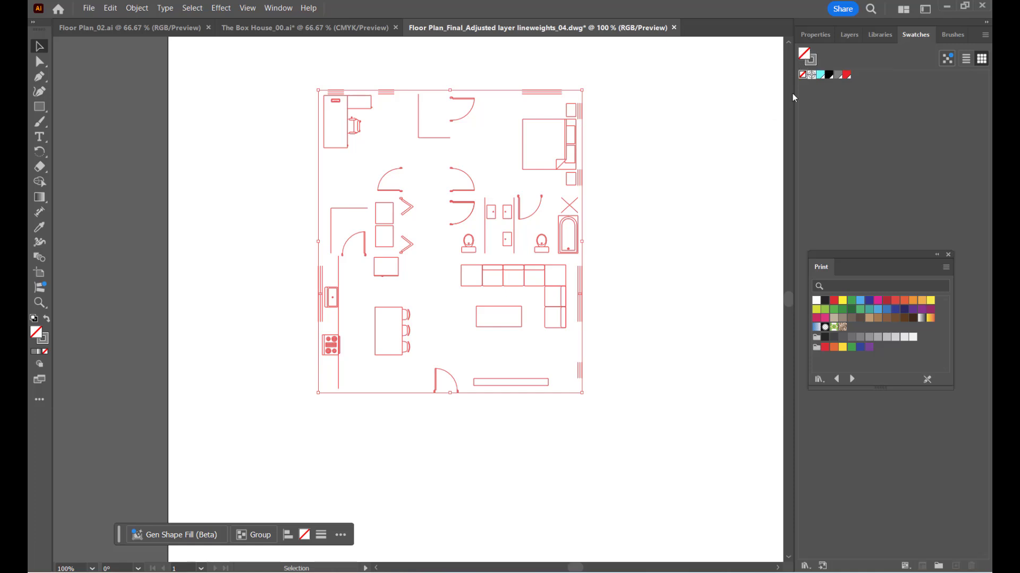
{"action": "left_click", "coordinate": [814, 60]}
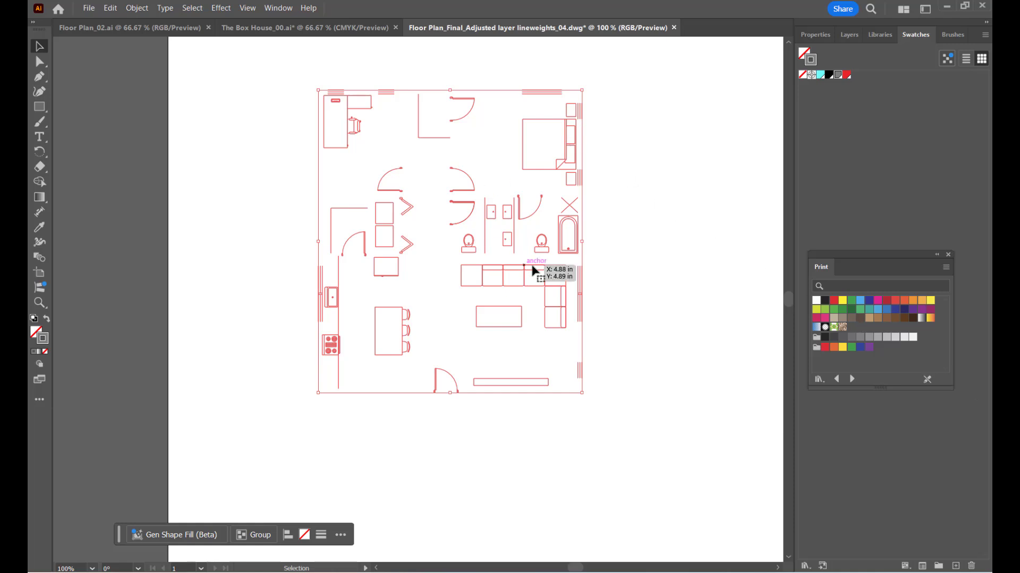
{"action": "left_click", "coordinate": [869, 302]}
{"action": "left_click", "coordinate": [642, 295]}
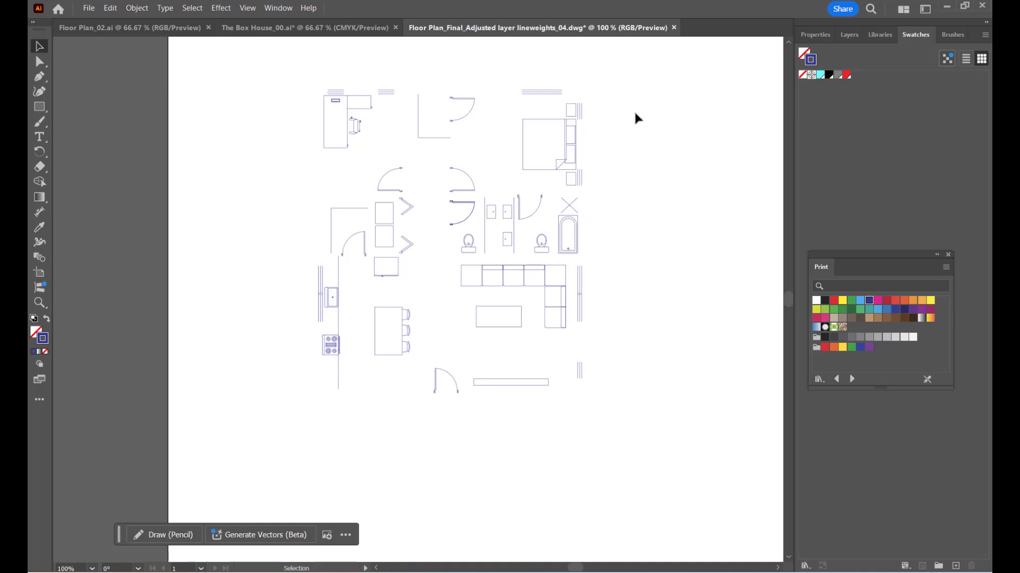
Reselect all the furniture lines, set their stroke to a dark grey from the Print library's grey group, and clear the selection.
{"action": "left_click_drag", "start_coordinate": [622, 68], "coordinate": [259, 422]}
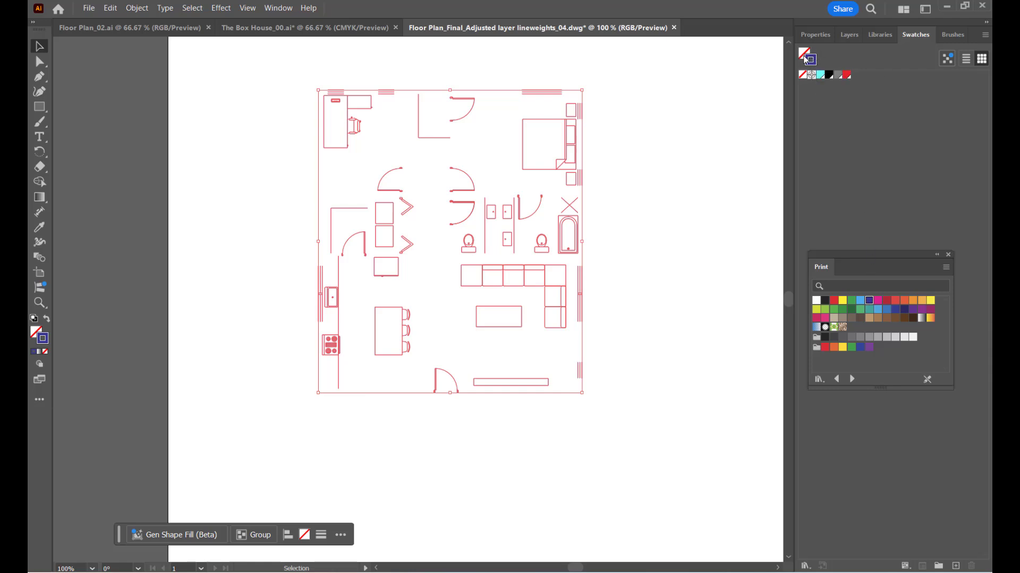
{"action": "left_click", "coordinate": [841, 338]}
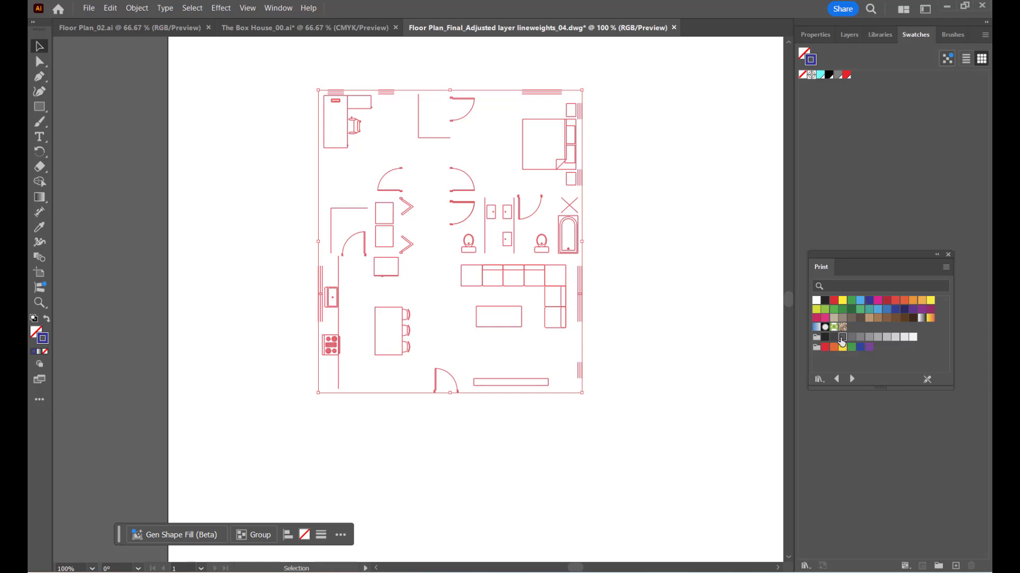
{"action": "left_click", "coordinate": [677, 289]}
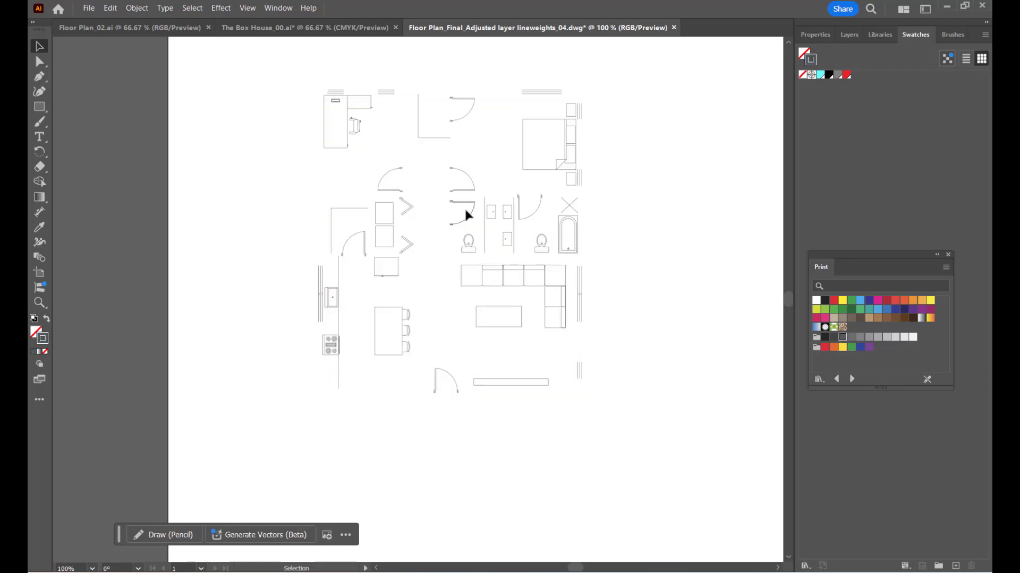
{"action": "scroll", "coordinate": [466, 215], "scroll_direction": "up", "scroll_amount": 3}
{"action": "scroll", "coordinate": [466, 211], "scroll_direction": "down", "scroll_amount": 3}
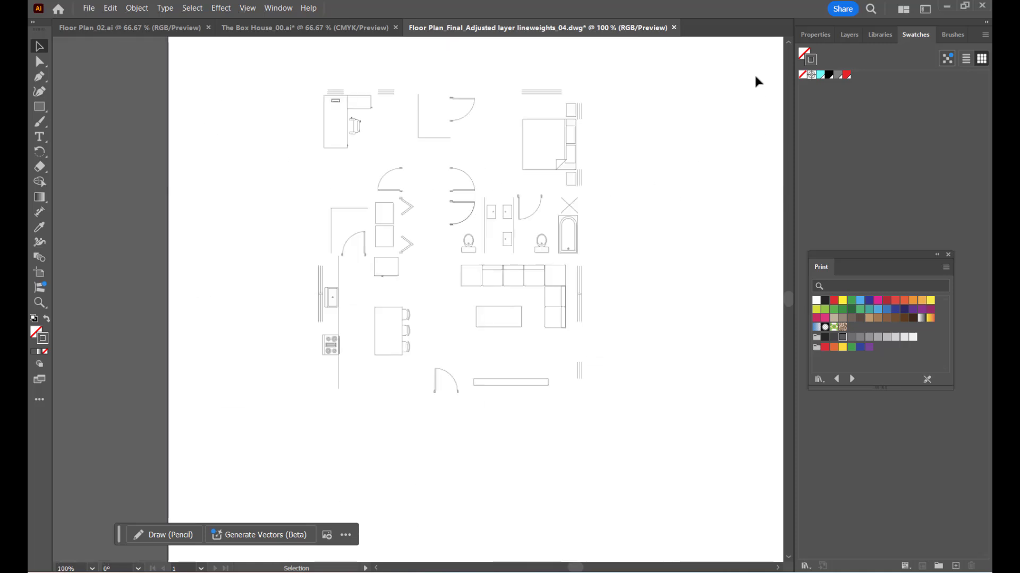
Show the wall layer 0 again and check the recoloured furniture lines against the walls.
{"action": "left_click", "coordinate": [812, 34]}
{"action": "left_click", "coordinate": [887, 36]}
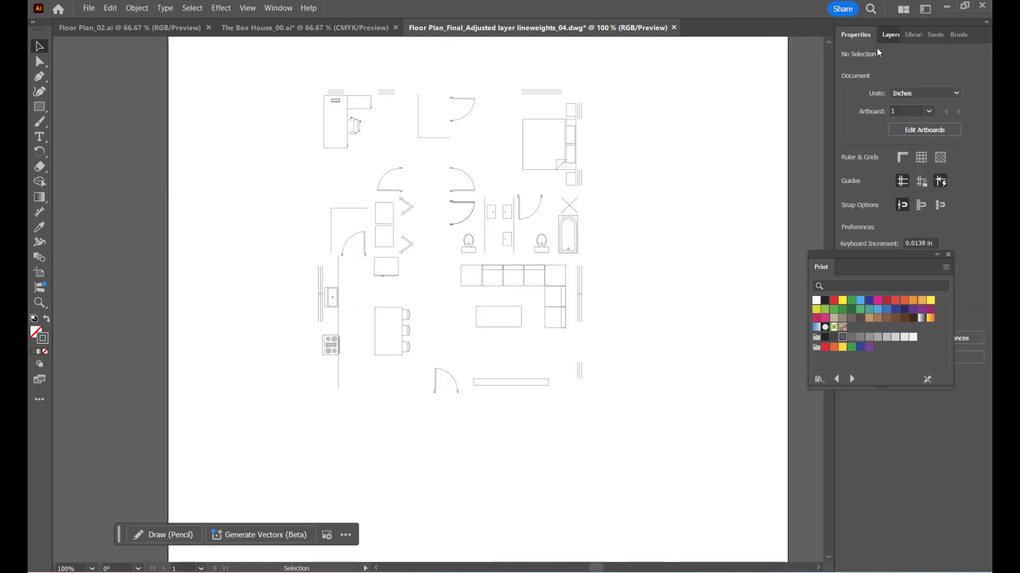
{"action": "left_click", "coordinate": [805, 116]}
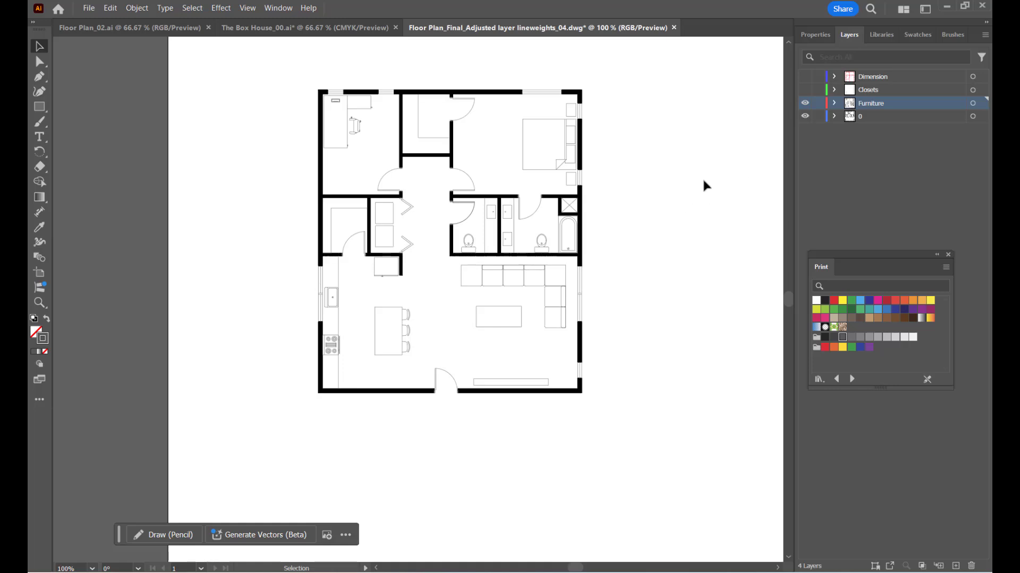
{"action": "scroll", "coordinate": [470, 350], "scroll_direction": "down", "scroll_amount": 1}
{"action": "scroll", "coordinate": [475, 343], "scroll_direction": "up", "scroll_amount": 1}
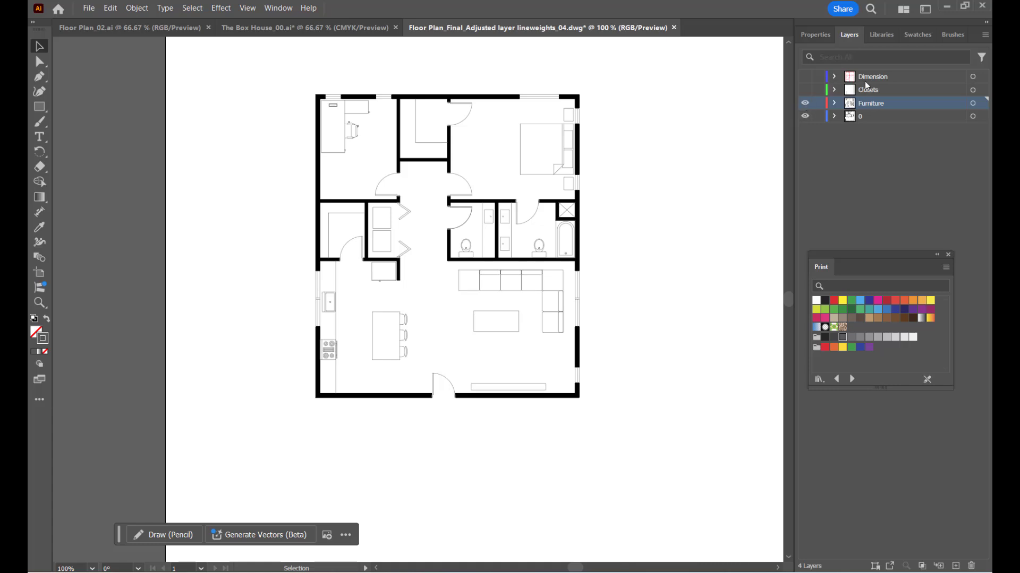
Show the Dimension layer, hide the Furniture and 0 layers, and inspect the dimension text and lines up close.
{"action": "left_click", "coordinate": [805, 77]}
{"action": "left_click", "coordinate": [805, 103]}
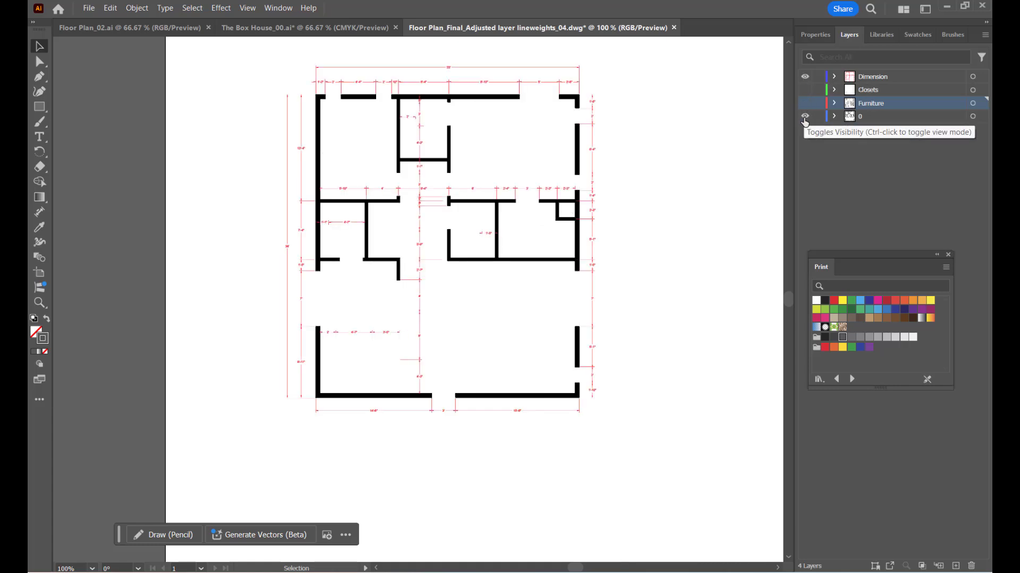
{"action": "left_click", "coordinate": [805, 116]}
{"action": "scroll", "coordinate": [490, 148], "scroll_direction": "up", "scroll_amount": 2}
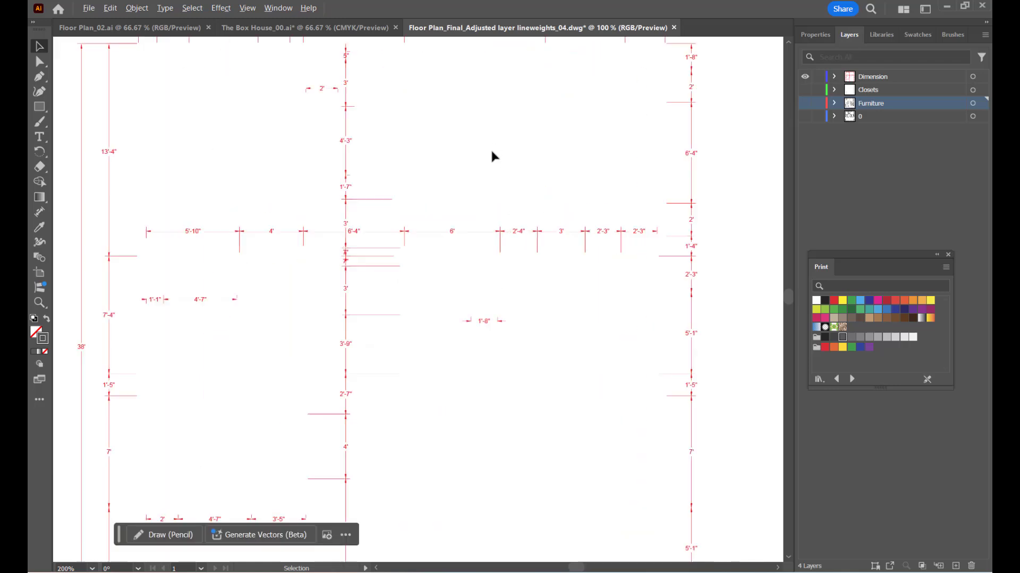
{"action": "scroll", "coordinate": [490, 147], "scroll_direction": "down", "scroll_amount": 2}
{"action": "scroll", "coordinate": [497, 125], "scroll_direction": "up", "scroll_amount": 3}
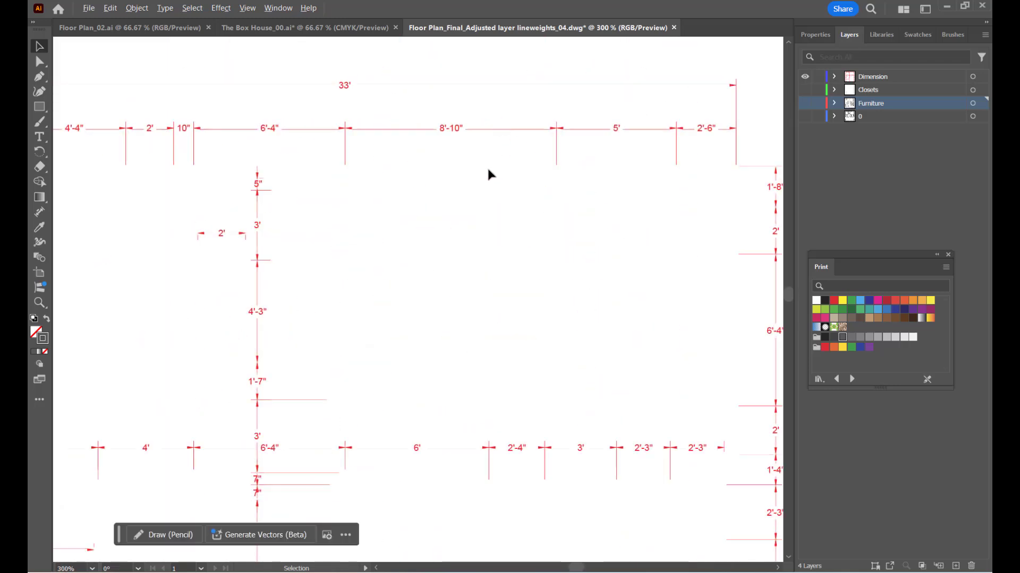
{"action": "scroll", "coordinate": [484, 169], "scroll_direction": "down", "scroll_amount": 3}
{"action": "scroll", "coordinate": [521, 303], "scroll_direction": "down", "scroll_amount": 1}
{"action": "scroll", "coordinate": [521, 305], "scroll_direction": "up", "scroll_amount": 1}
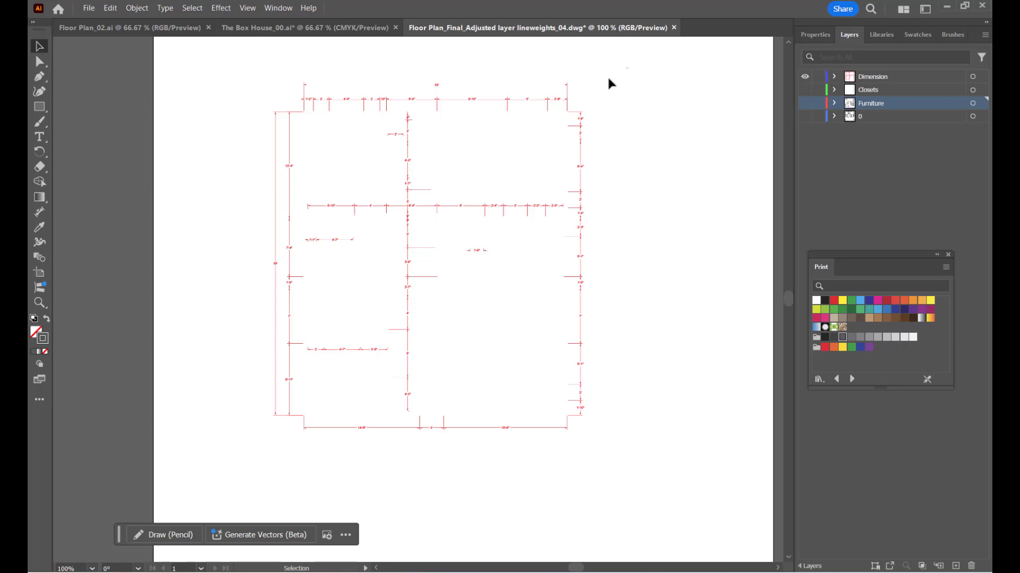
Select all the dimensions, set their fill to black, clear the selection, and check the text and arrowheads up close.
{"action": "left_click_drag", "start_coordinate": [628, 68], "coordinate": [235, 452]}
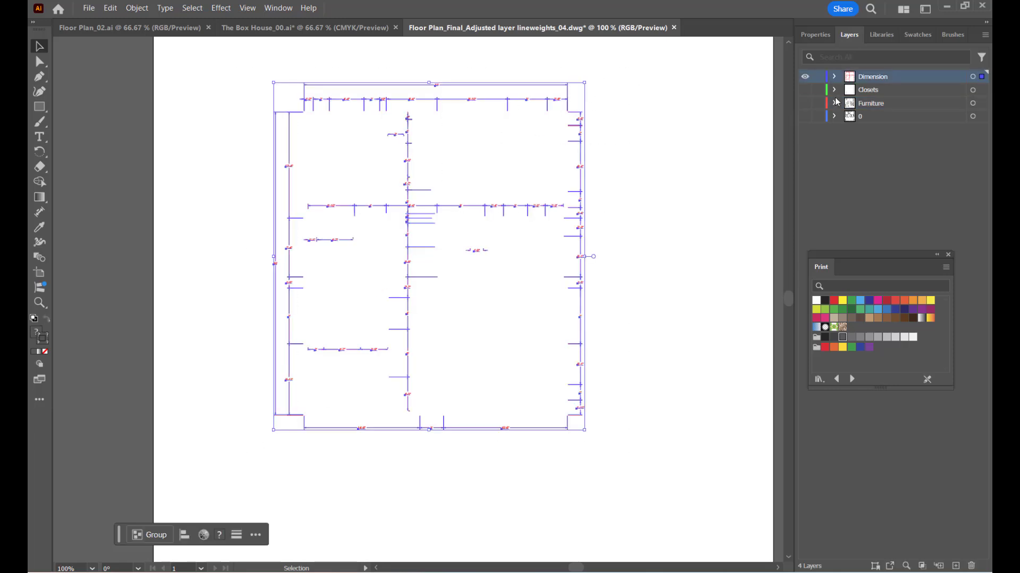
{"action": "left_click", "coordinate": [818, 36]}
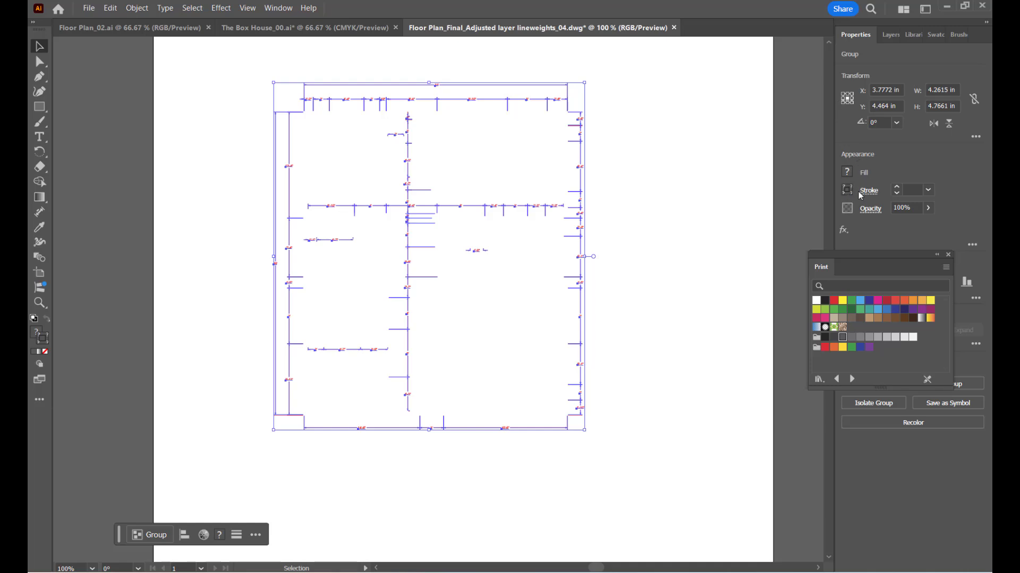
{"action": "left_click", "coordinate": [848, 172]}
{"action": "left_click", "coordinate": [735, 217]}
{"action": "scroll", "coordinate": [598, 261], "scroll_direction": "up", "scroll_amount": 4}
{"action": "left_click", "coordinate": [594, 230]}
{"action": "scroll", "coordinate": [594, 230], "scroll_direction": "up", "scroll_amount": 2}
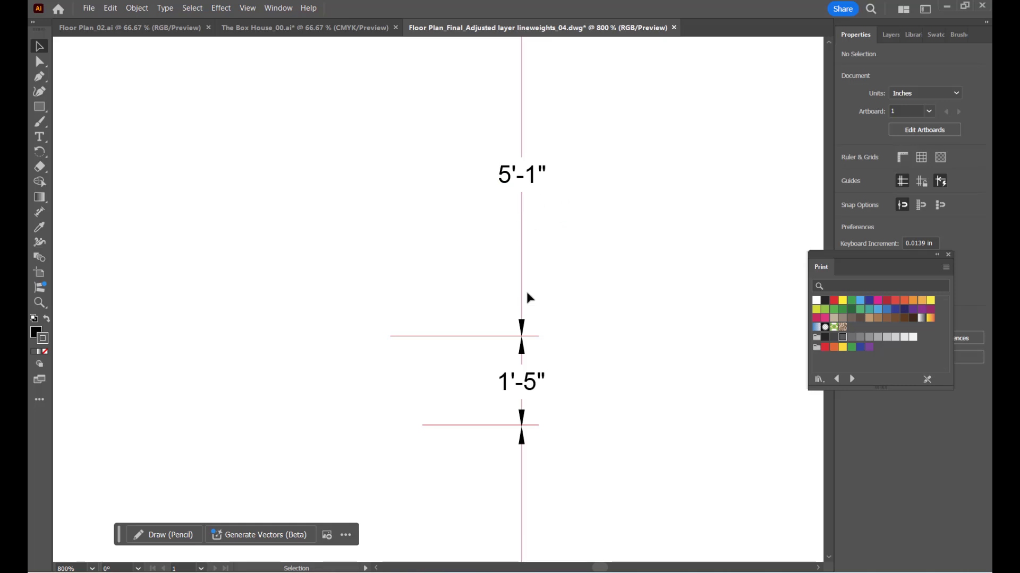
{"action": "scroll", "coordinate": [524, 365], "scroll_direction": "up", "scroll_amount": 3}
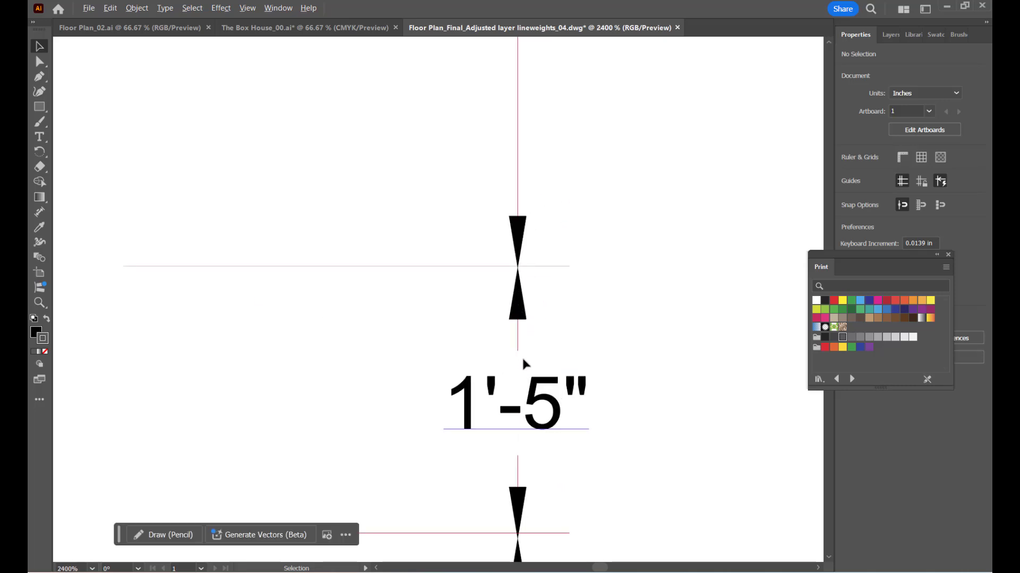
{"action": "scroll", "coordinate": [572, 307], "scroll_direction": "down", "scroll_amount": 6}
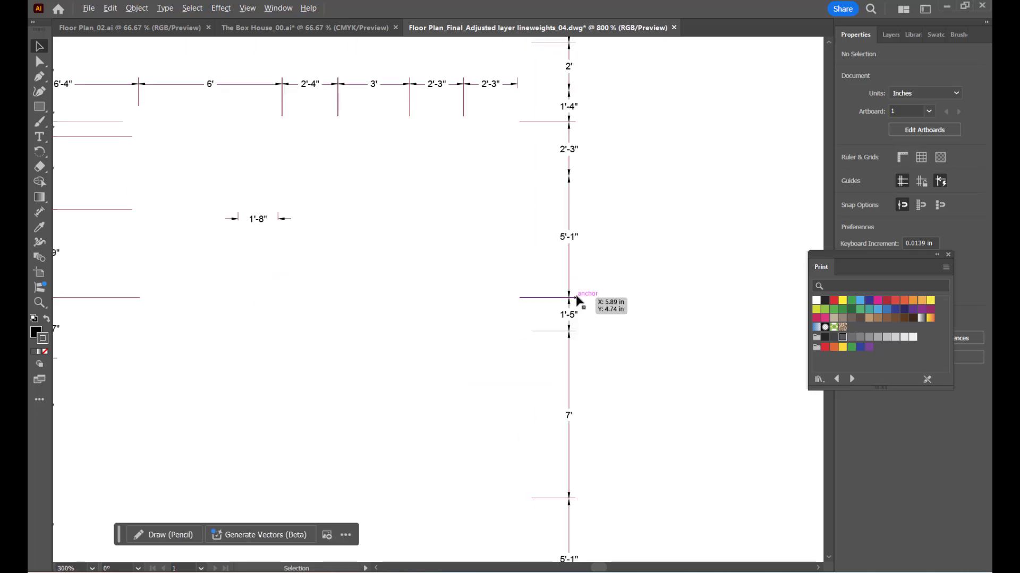
Examine the dimension lines, extension lines and text around the plan, both close up and as a whole.
{"action": "scroll", "coordinate": [600, 190], "scroll_direction": "down", "scroll_amount": 4}
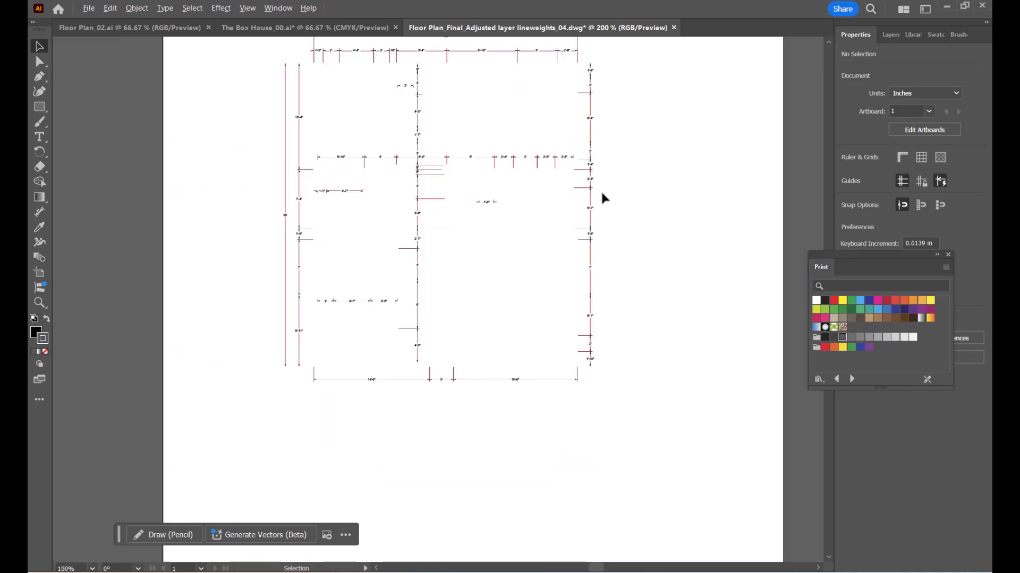
{"action": "scroll", "coordinate": [595, 112], "scroll_direction": "up", "scroll_amount": 2}
{"action": "scroll", "coordinate": [595, 143], "scroll_direction": "up", "scroll_amount": 3}
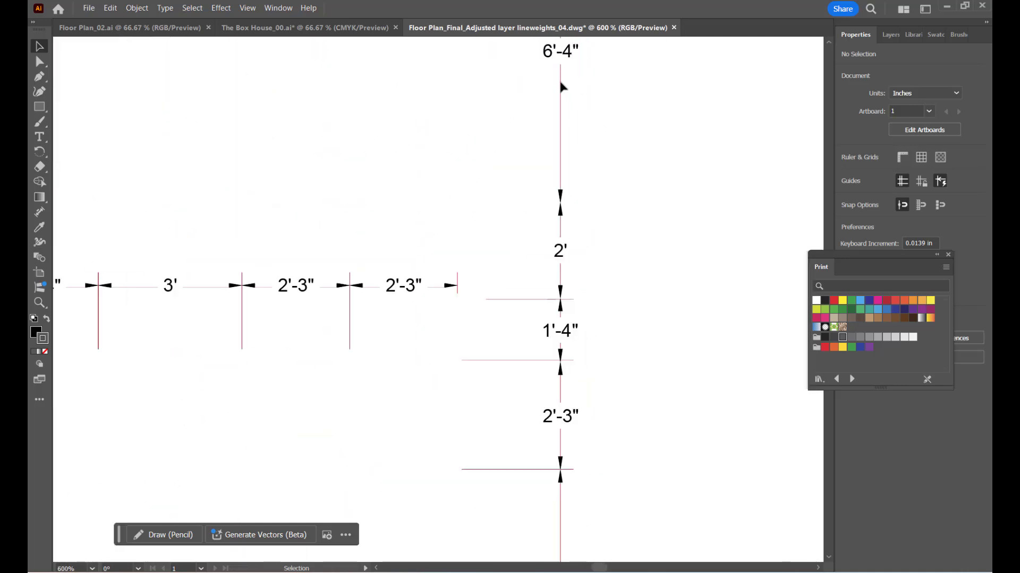
{"action": "scroll", "coordinate": [461, 200], "scroll_direction": "down", "scroll_amount": 3}
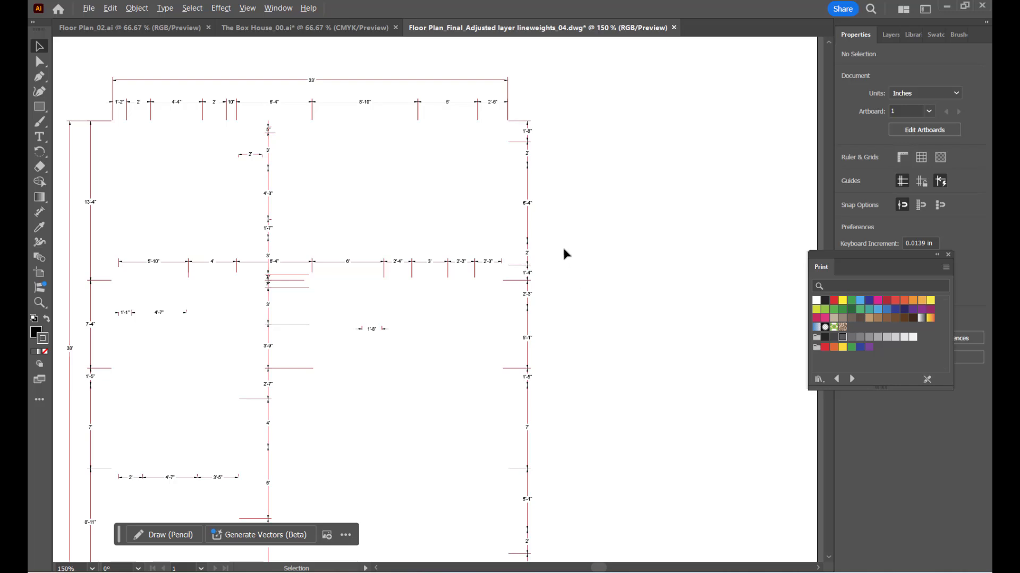
{"action": "scroll", "coordinate": [523, 164], "scroll_direction": "down", "scroll_amount": 1}
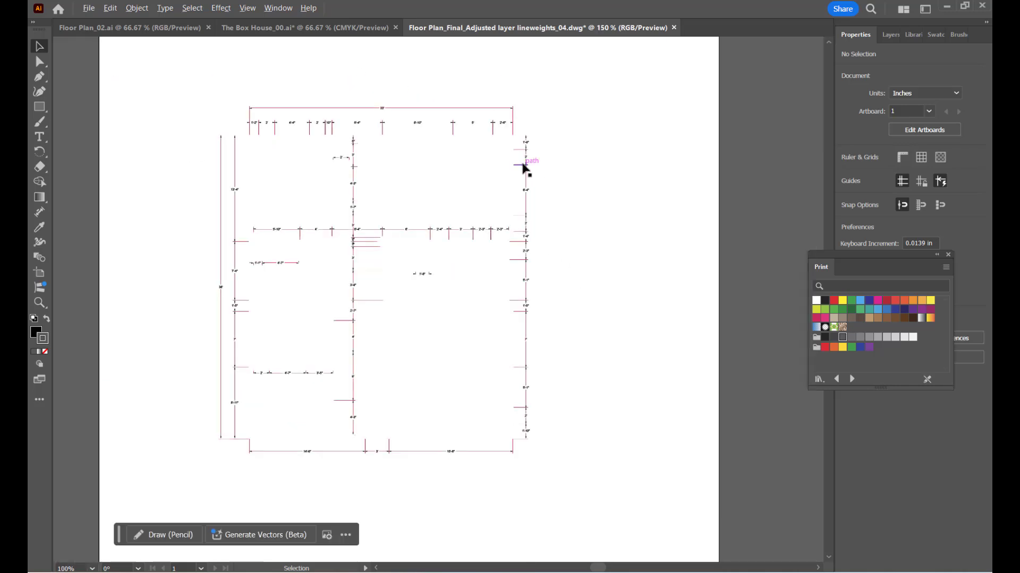
{"action": "scroll", "coordinate": [523, 215], "scroll_direction": "up", "scroll_amount": 2}
{"action": "scroll", "coordinate": [642, 212], "scroll_direction": "down", "scroll_amount": 2}
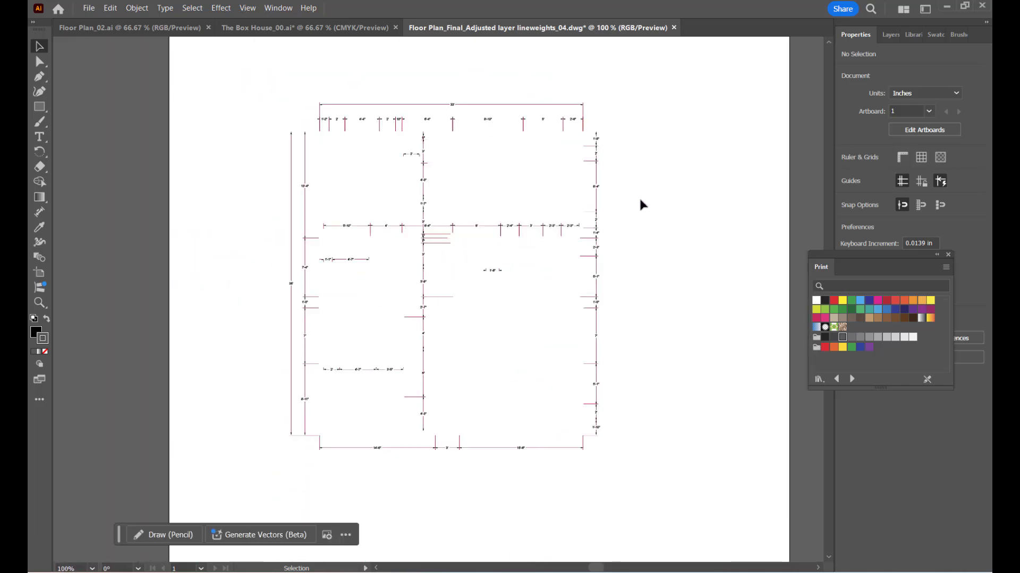
{"action": "scroll", "coordinate": [633, 200], "scroll_direction": "up", "scroll_amount": 1}
{"action": "scroll", "coordinate": [624, 159], "scroll_direction": "down", "scroll_amount": 1}
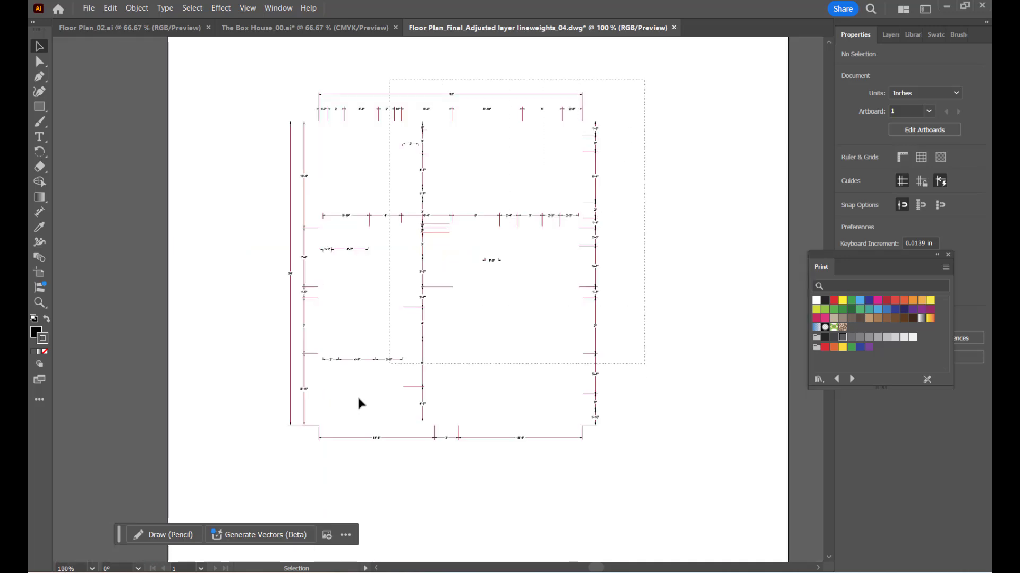
Select all the dimensions, try a black stroke on the whole group, and clear the selection.
{"action": "left_click_drag", "start_coordinate": [248, 460], "coordinate": [247, 462]}
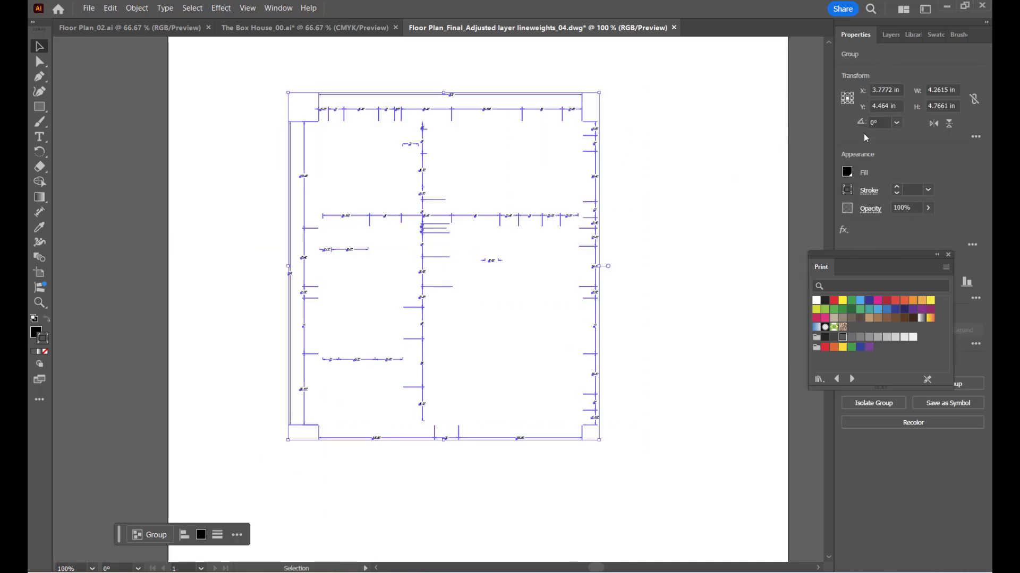
{"action": "left_click", "coordinate": [848, 192]}
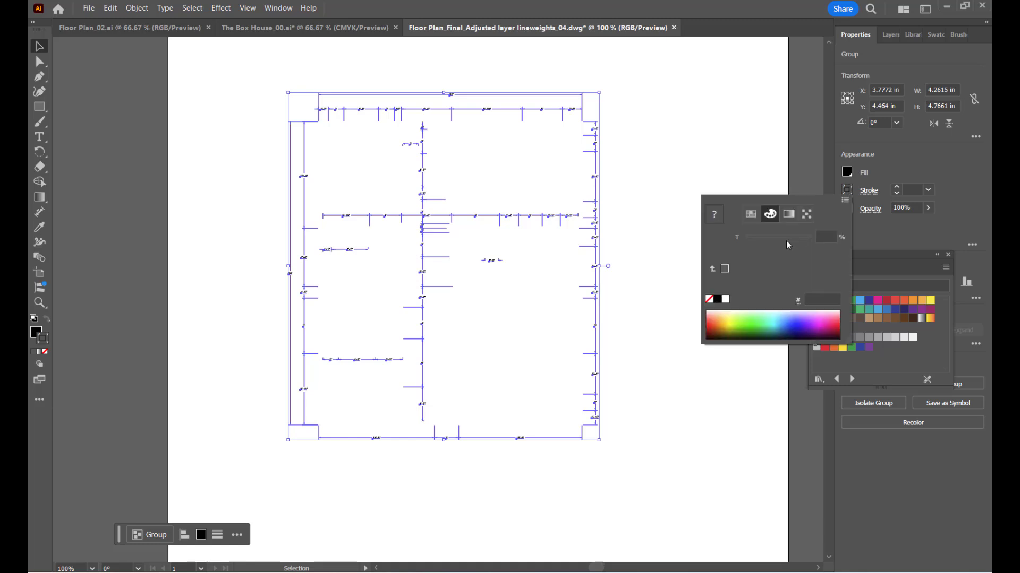
{"action": "left_click", "coordinate": [717, 300]}
{"action": "left_click", "coordinate": [652, 303]}
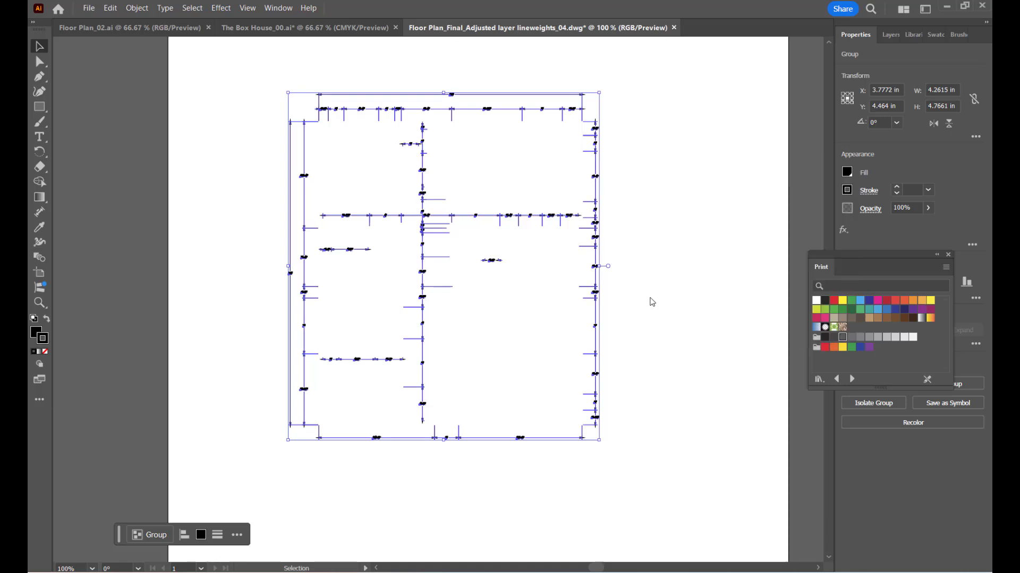
{"action": "scroll", "coordinate": [626, 278], "scroll_direction": "up", "scroll_amount": 5}
{"action": "left_click", "coordinate": [466, 239]}
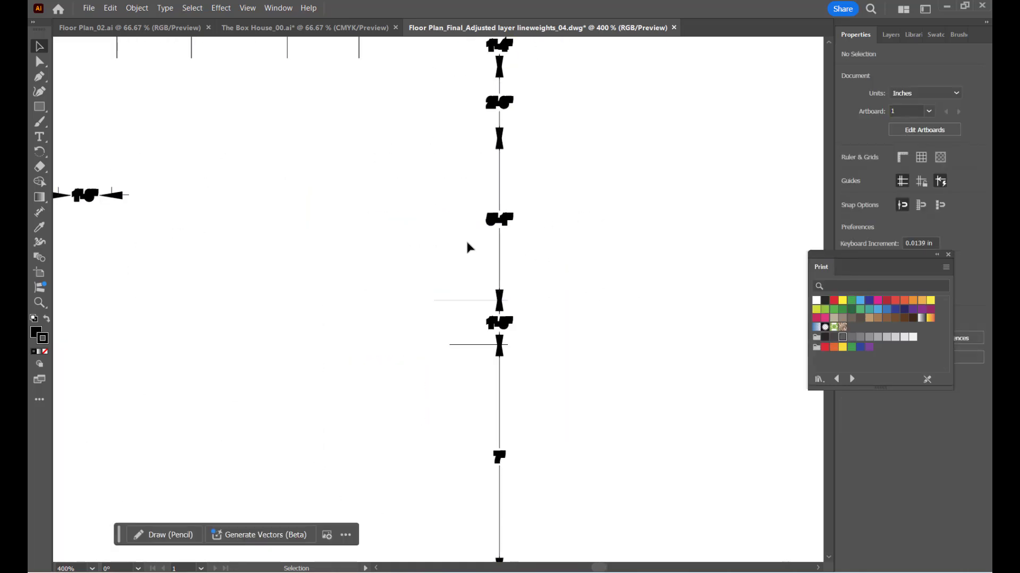
Check the dimension text up close, undo the black stroke on the dimensions, and clear the selection.
{"action": "scroll", "coordinate": [577, 183], "scroll_direction": "up", "scroll_amount": 1}
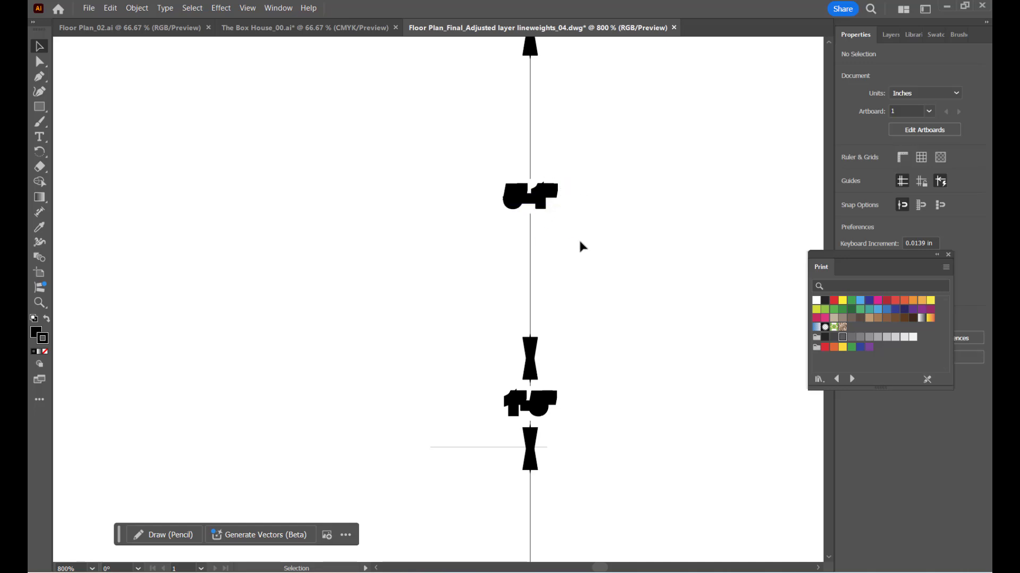
{"action": "scroll", "coordinate": [522, 278], "scroll_direction": "down", "scroll_amount": 1}
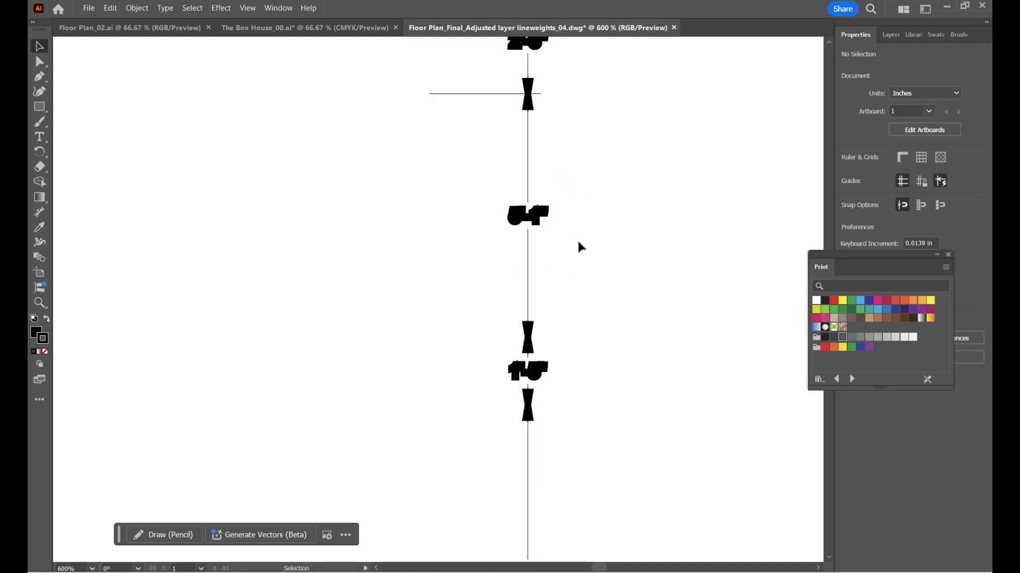
{"action": "left_click", "coordinate": [546, 223]}
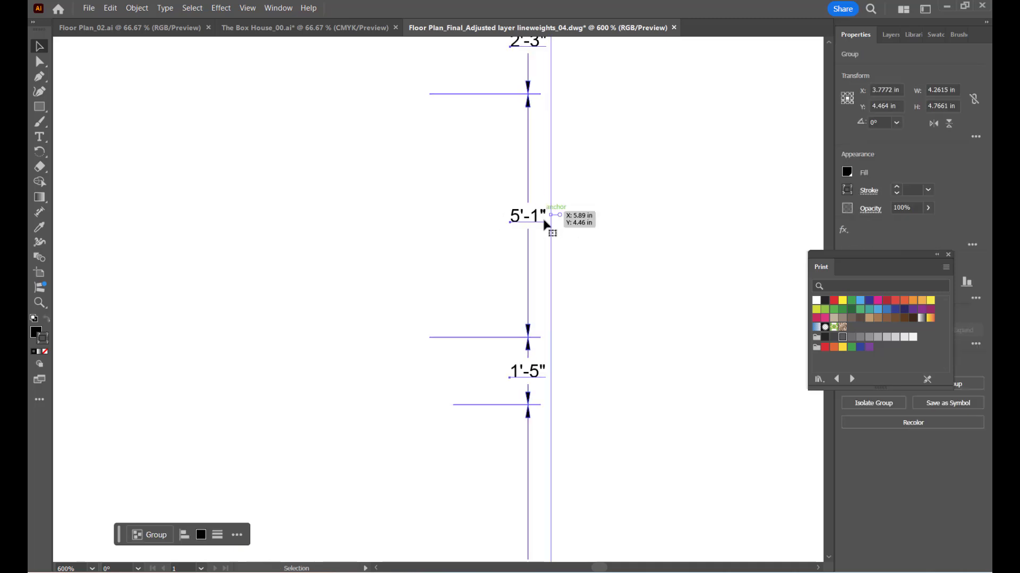
{"action": "left_click", "coordinate": [627, 219]}
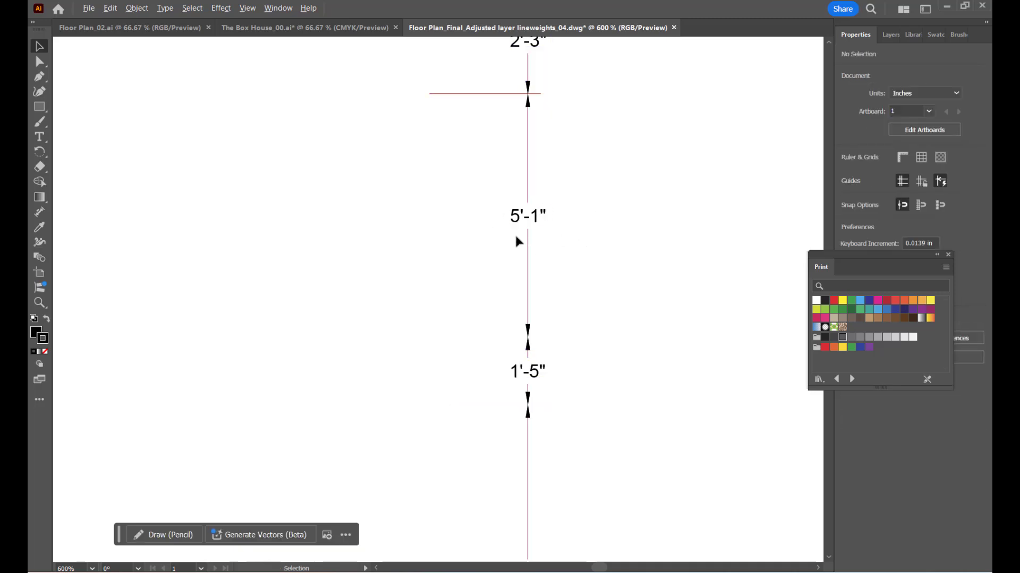
Use the Direct Selection tool to select only the red line segment of the 5'-1" dimension on the plan's right side.
{"action": "scroll", "coordinate": [516, 238], "scroll_direction": "down", "scroll_amount": 6}
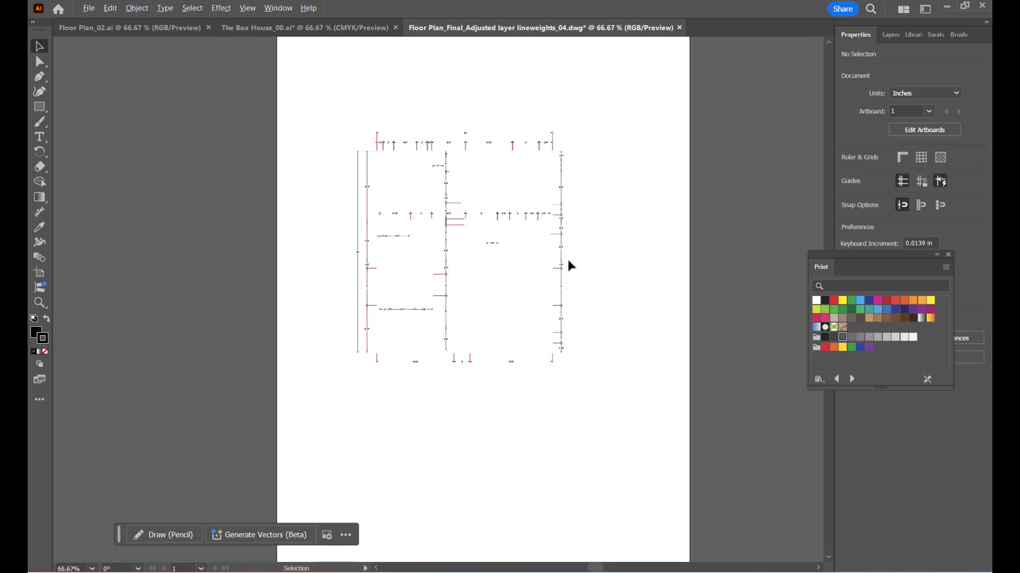
{"action": "scroll", "coordinate": [567, 261], "scroll_direction": "up", "scroll_amount": 2}
{"action": "scroll", "coordinate": [505, 269], "scroll_direction": "down", "scroll_amount": 1}
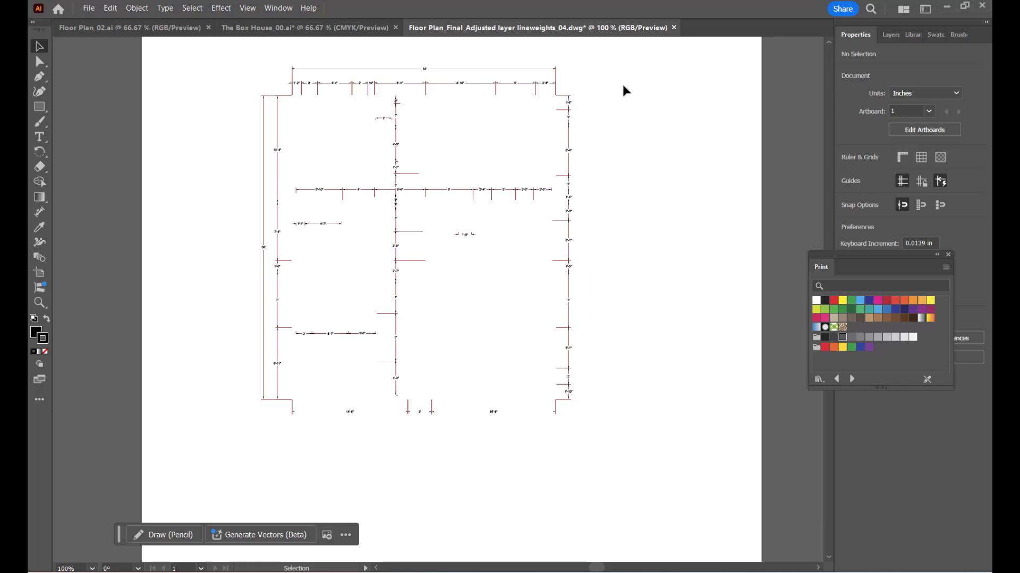
{"action": "scroll", "coordinate": [581, 231], "scroll_direction": "up", "scroll_amount": 5}
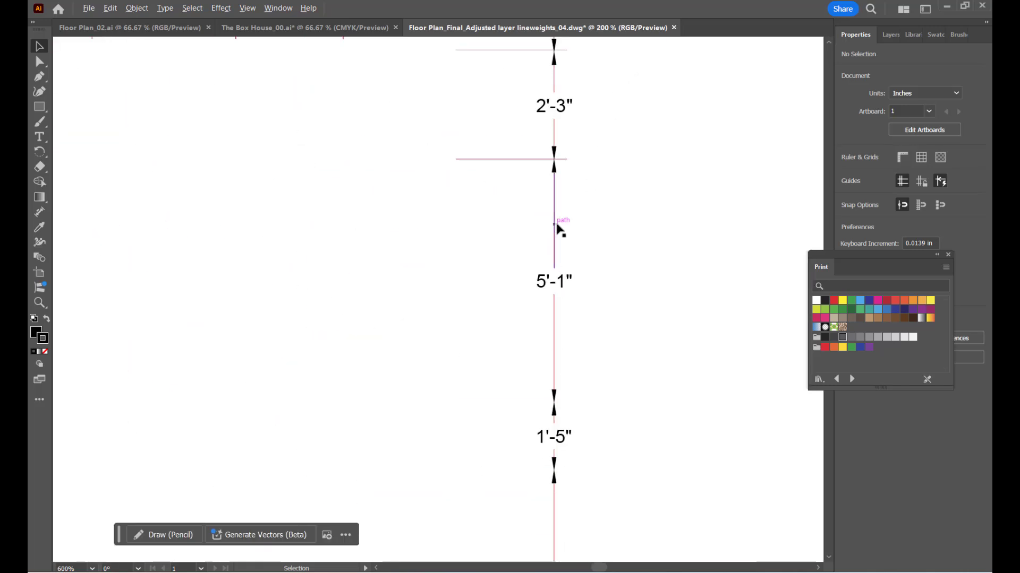
{"action": "scroll", "coordinate": [577, 227], "scroll_direction": "down", "scroll_amount": 2}
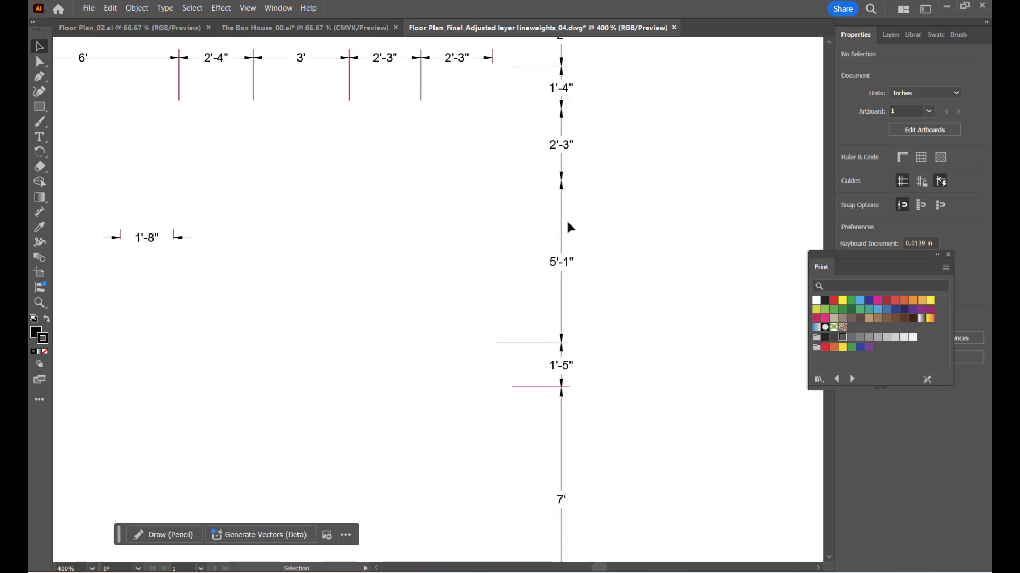
{"action": "scroll", "coordinate": [632, 229], "scroll_direction": "down", "scroll_amount": 3}
{"action": "scroll", "coordinate": [606, 227], "scroll_direction": "up", "scroll_amount": 4}
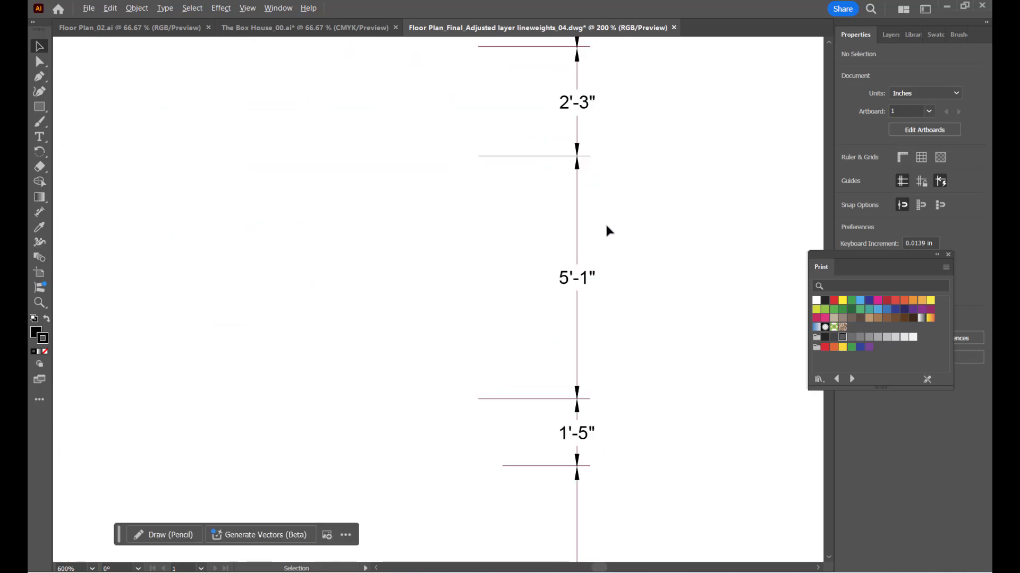
{"action": "left_click", "coordinate": [578, 212]}
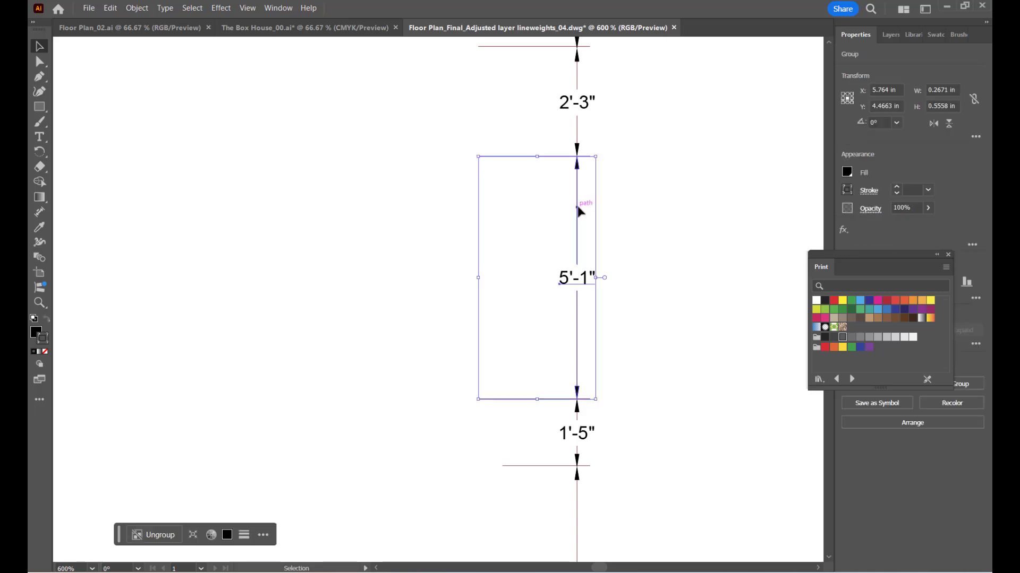
{"action": "left_click", "coordinate": [38, 62]}
{"action": "left_click", "coordinate": [104, 91]}
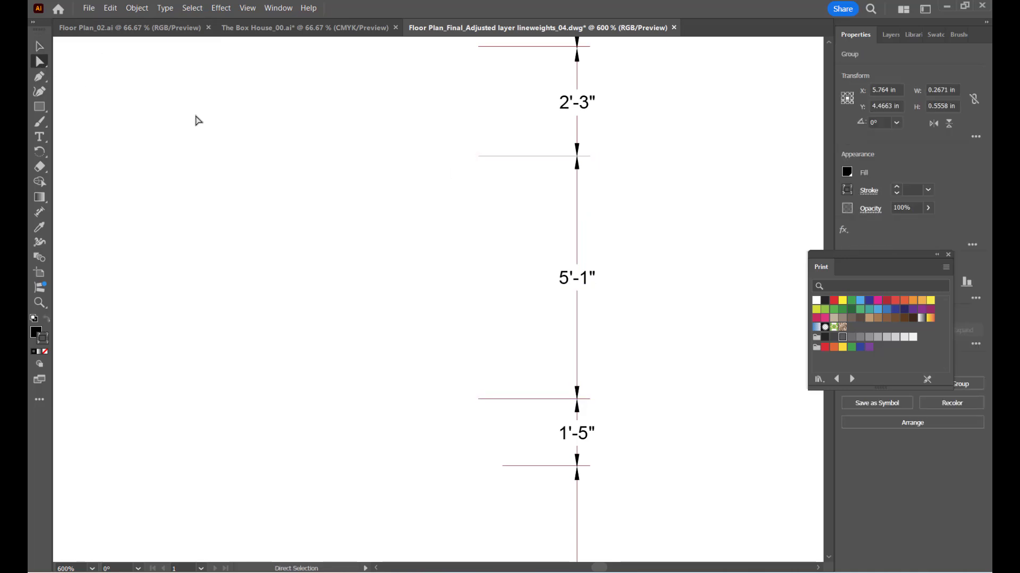
{"action": "left_click", "coordinate": [577, 207]}
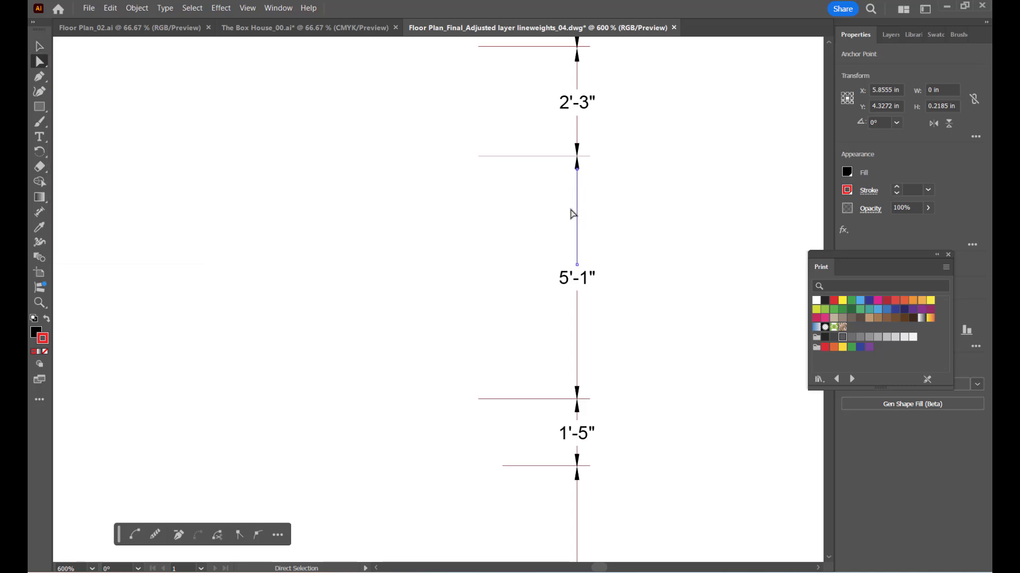
Extend the selection to every object with the same stroke color and check that it covers the dimension lines.
{"action": "left_click", "coordinate": [192, 7]}
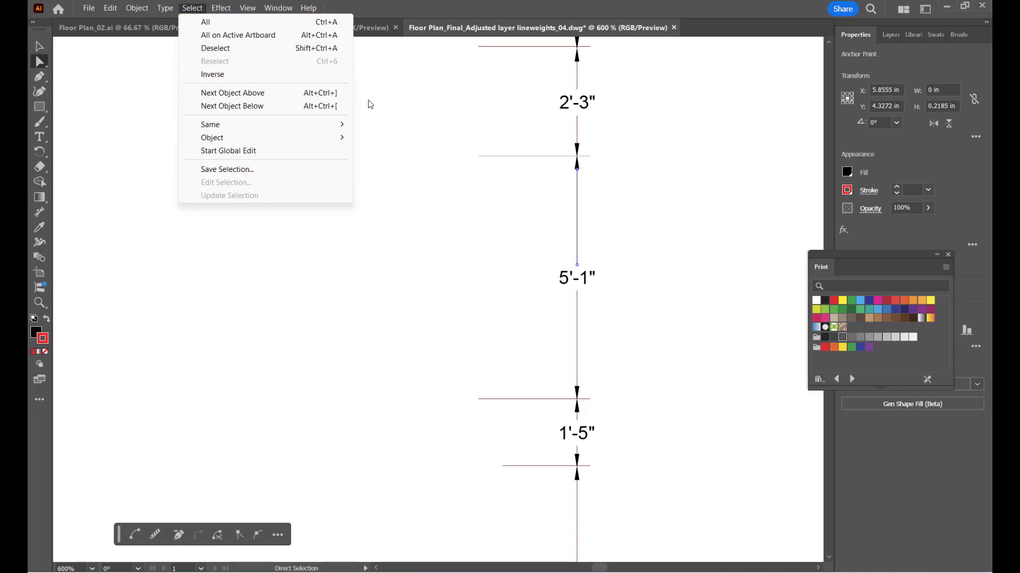
{"action": "left_click", "coordinate": [192, 8]}
{"action": "left_click", "coordinate": [193, 11]}
{"action": "mouse_move", "coordinate": [237, 134]}
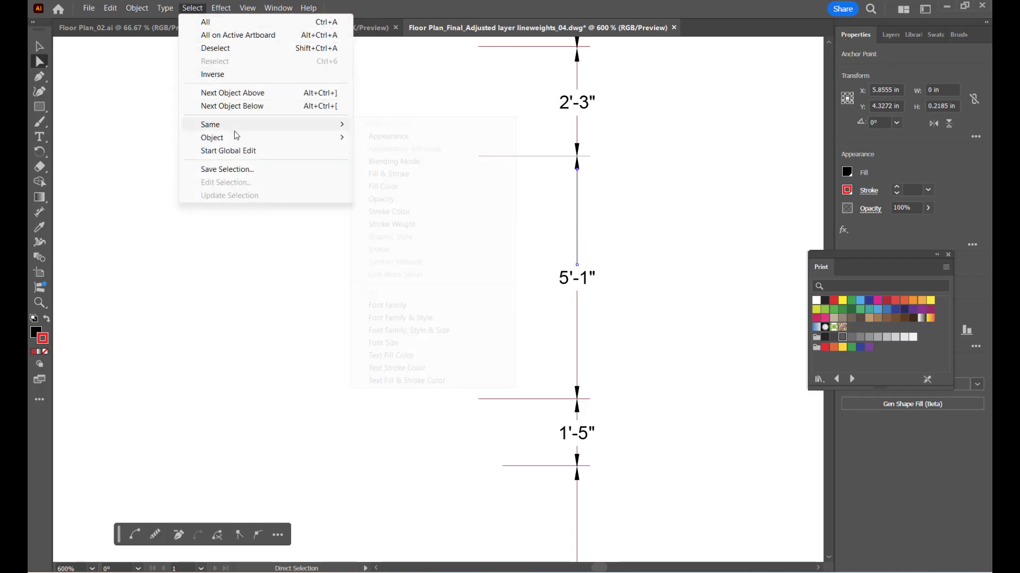
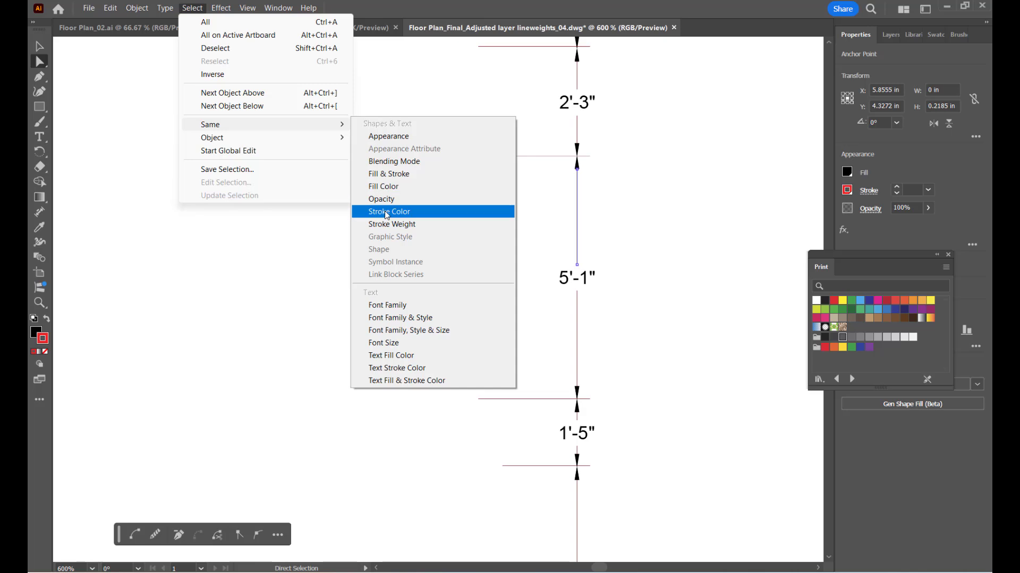
{"action": "left_click", "coordinate": [384, 212]}
{"action": "scroll", "coordinate": [395, 283], "scroll_direction": "down", "scroll_amount": 2}
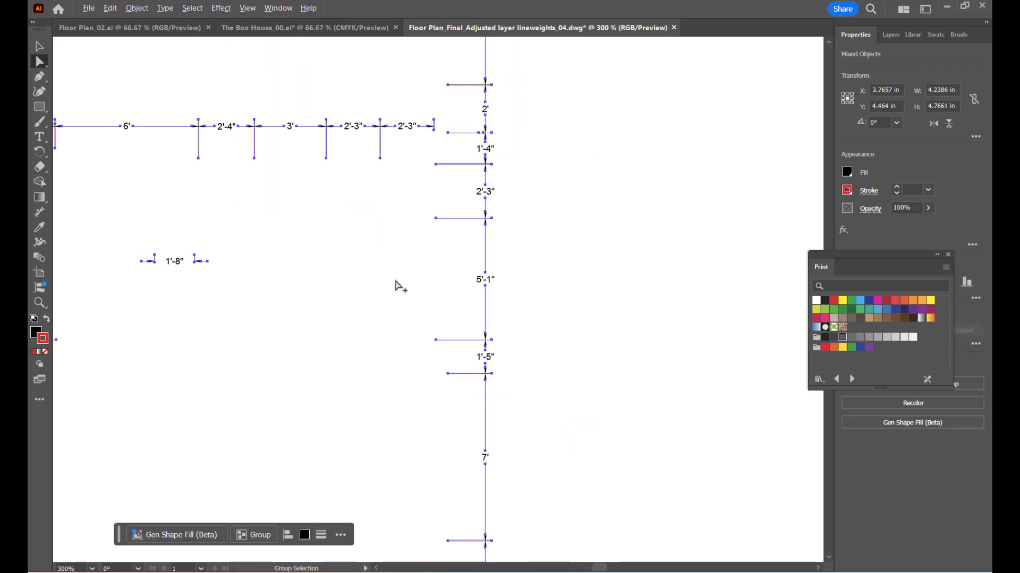
{"action": "scroll", "coordinate": [546, 257], "scroll_direction": "down", "scroll_amount": 3}
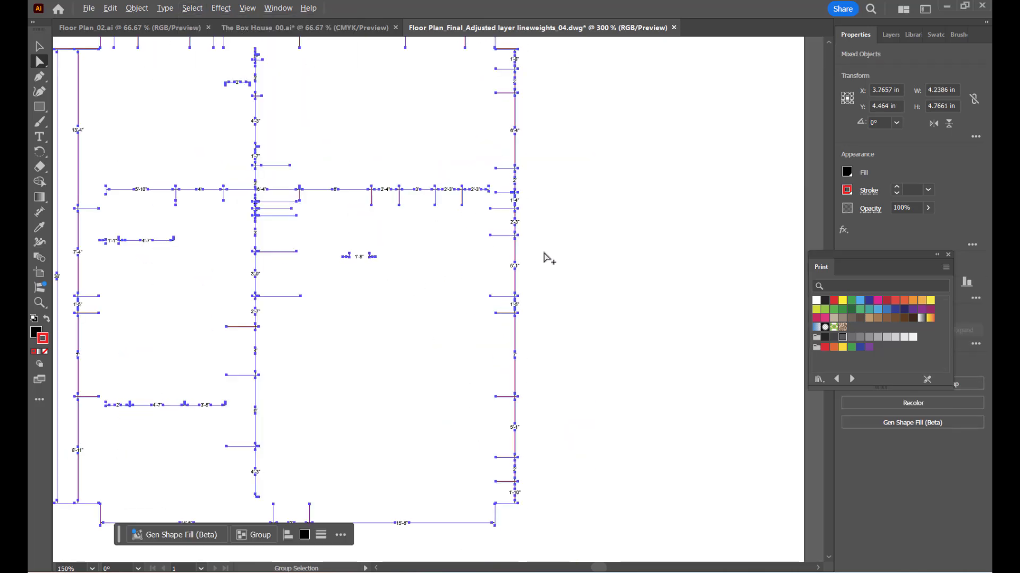
{"action": "scroll", "coordinate": [392, 258], "scroll_direction": "up", "scroll_amount": 1}
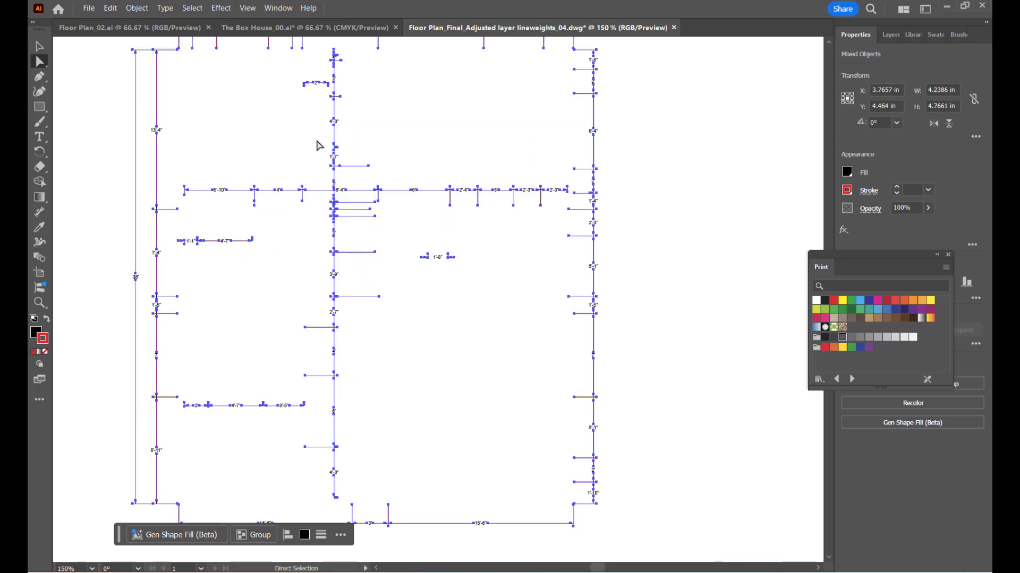
{"action": "scroll", "coordinate": [561, 267], "scroll_direction": "up", "scroll_amount": 1}
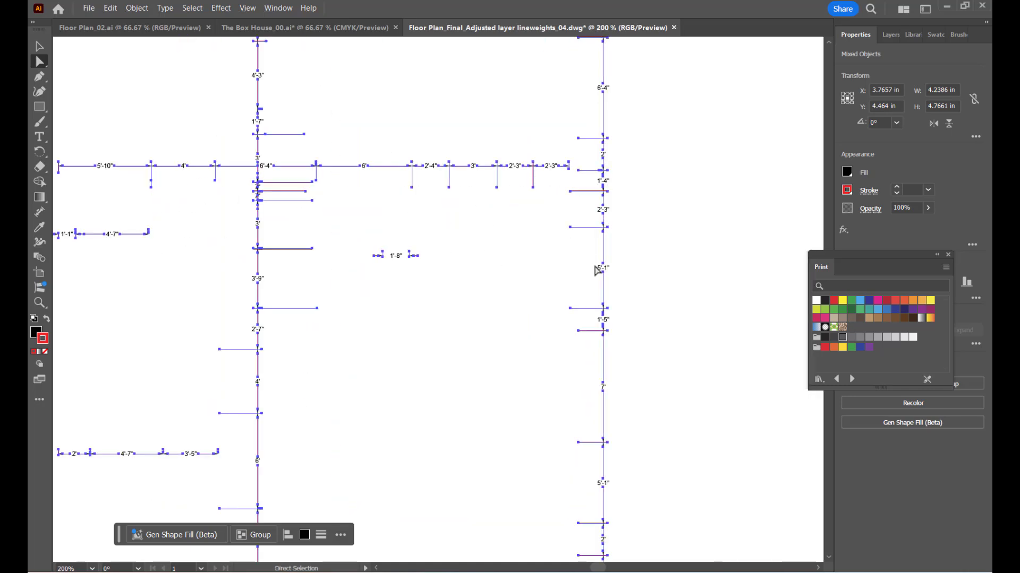
Set the selected dimension lines' stroke to black, clear the selection, and check the lines and text up close.
{"action": "left_click", "coordinate": [847, 190]}
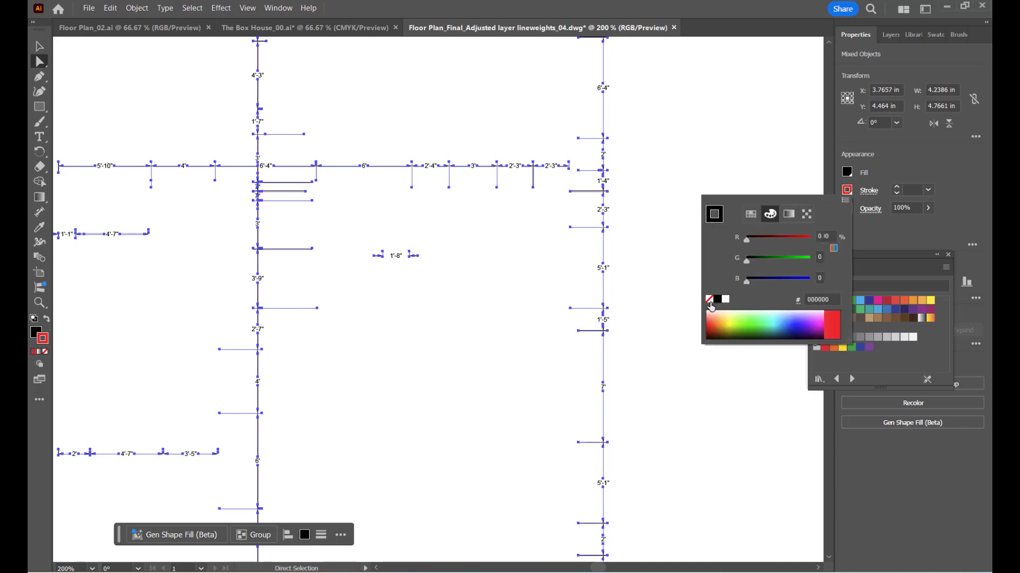
{"action": "left_click", "coordinate": [656, 218]}
{"action": "left_click", "coordinate": [607, 241]}
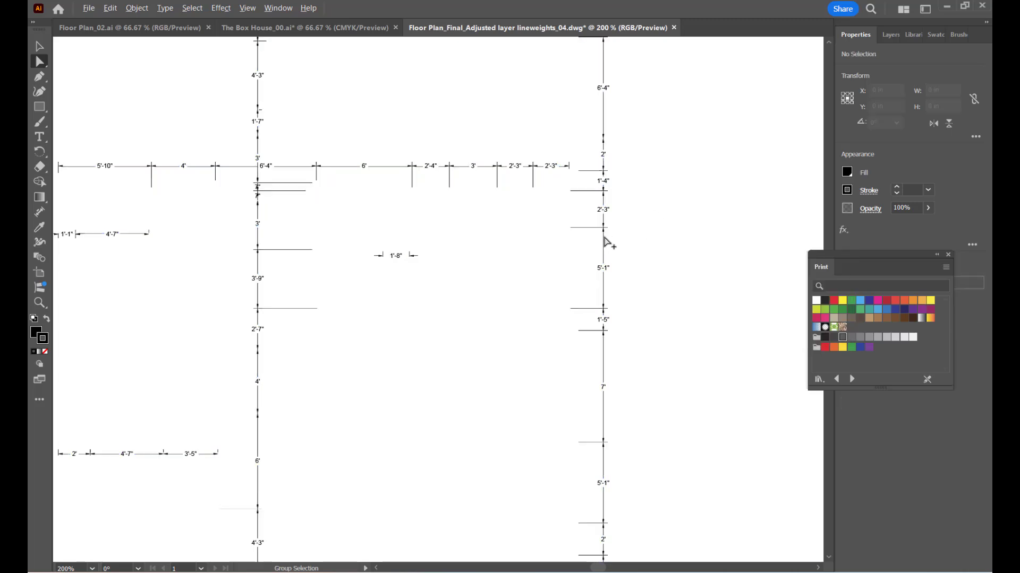
{"action": "scroll", "coordinate": [607, 241], "scroll_direction": "down", "scroll_amount": 2}
{"action": "scroll", "coordinate": [564, 244], "scroll_direction": "up", "scroll_amount": 7}
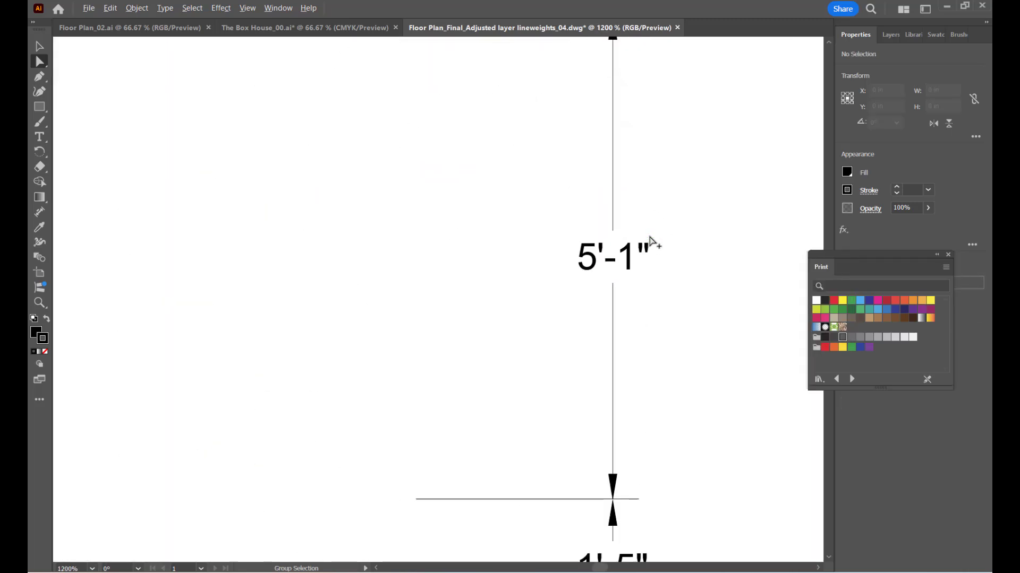
{"action": "scroll", "coordinate": [572, 232], "scroll_direction": "down", "scroll_amount": 3}
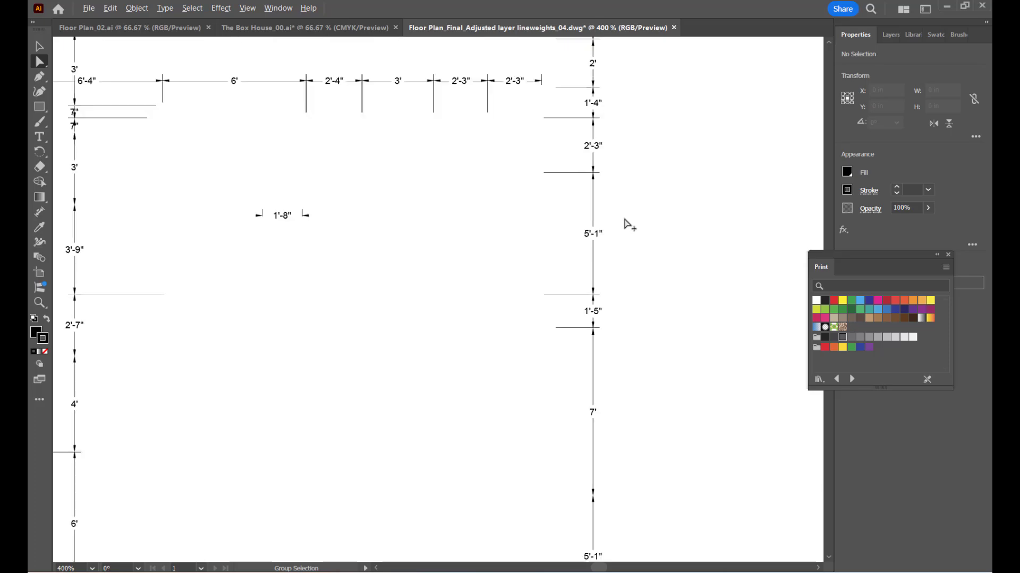
View the finished floor plan in The Box House_00.ai and in Floor Plan_02.ai for comparison.
{"action": "left_click", "coordinate": [307, 27]}
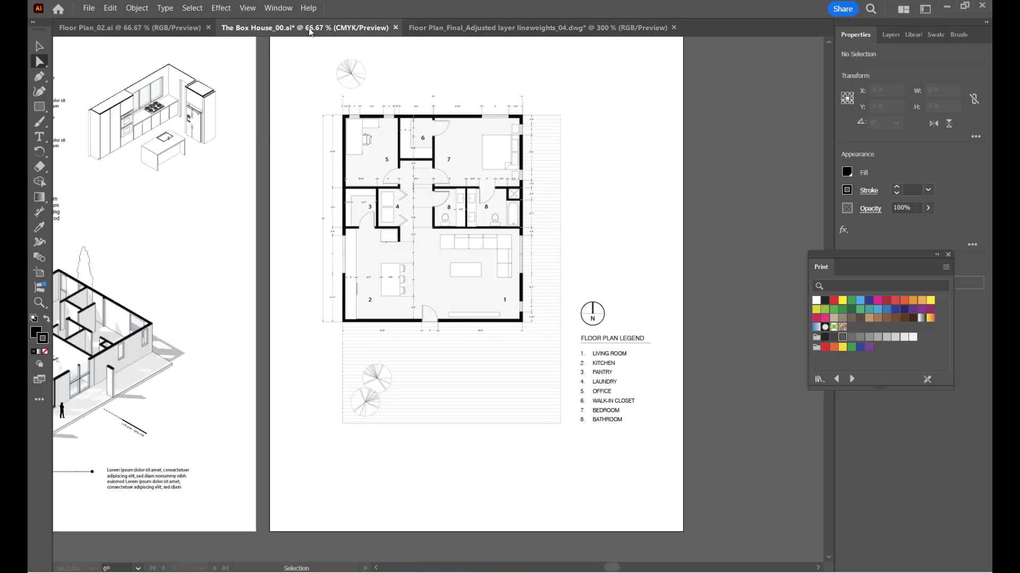
{"action": "left_click", "coordinate": [128, 28]}
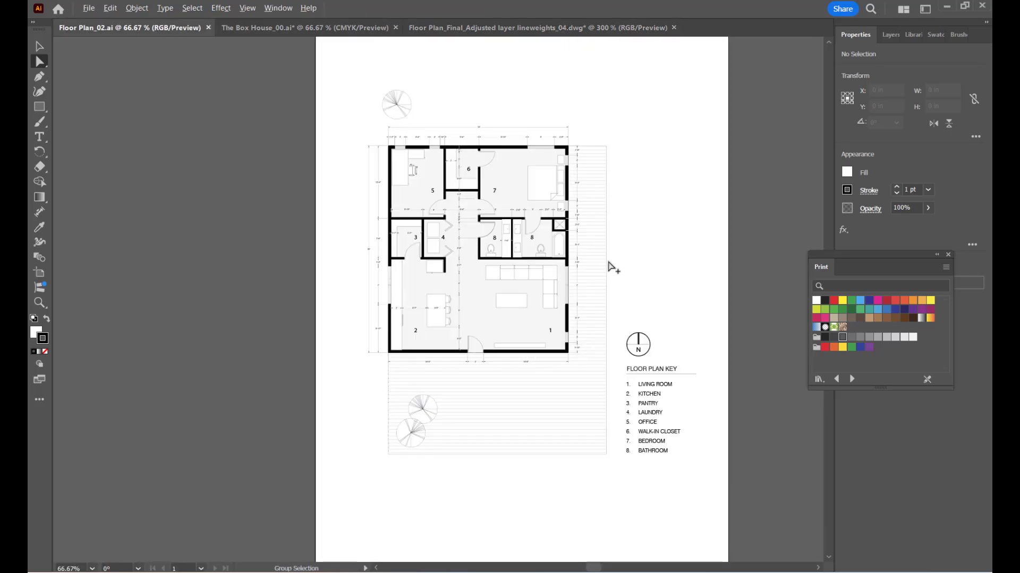
Select all dimensions in Floor Plan_Final_Adjusted layer lineweights_04.dwg and set their stroke to the grey document swatch, matching Floor Plan_02.ai.
{"action": "scroll", "coordinate": [503, 258], "scroll_direction": "up", "scroll_amount": 3}
{"action": "scroll", "coordinate": [504, 257], "scroll_direction": "up", "scroll_amount": 5}
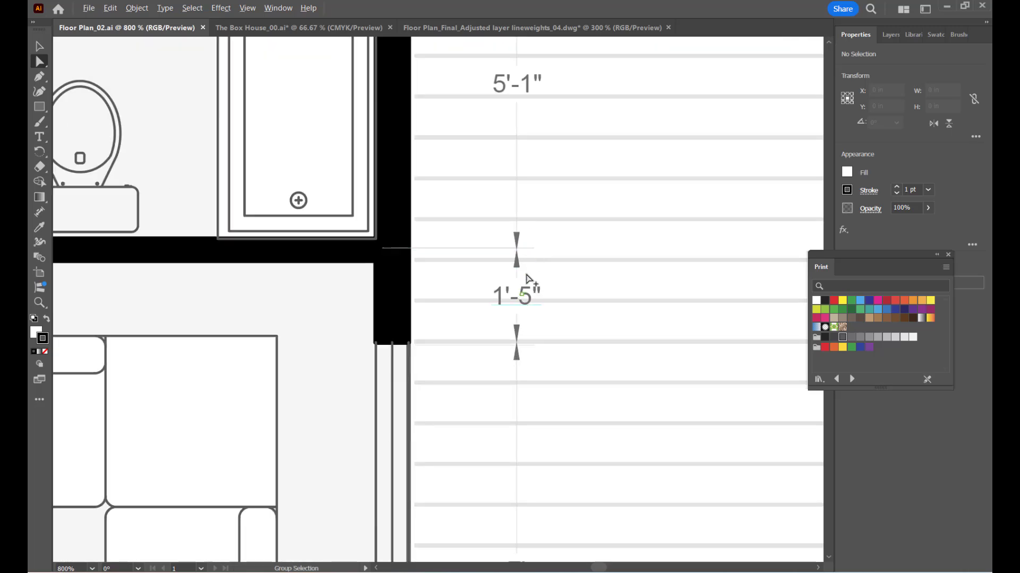
{"action": "left_click", "coordinate": [513, 27]}
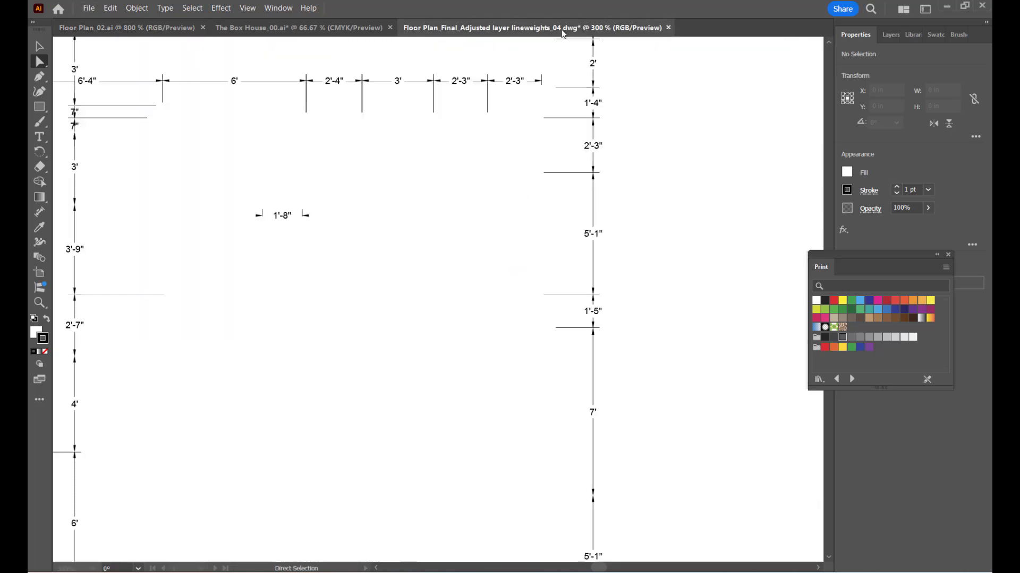
{"action": "key", "text": "ctrl+a"}
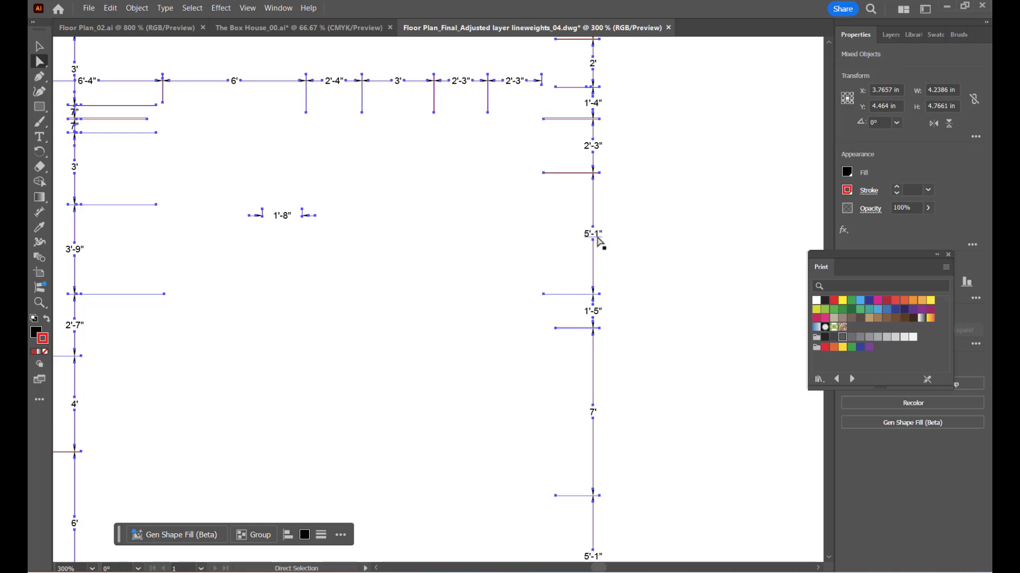
{"action": "left_click", "coordinate": [848, 192]}
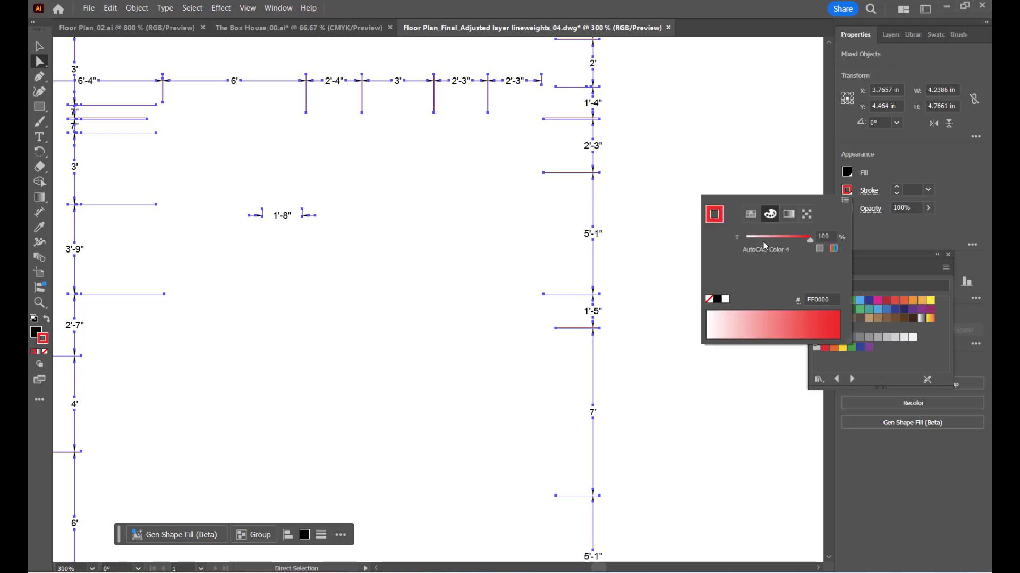
{"action": "left_click", "coordinate": [751, 215]}
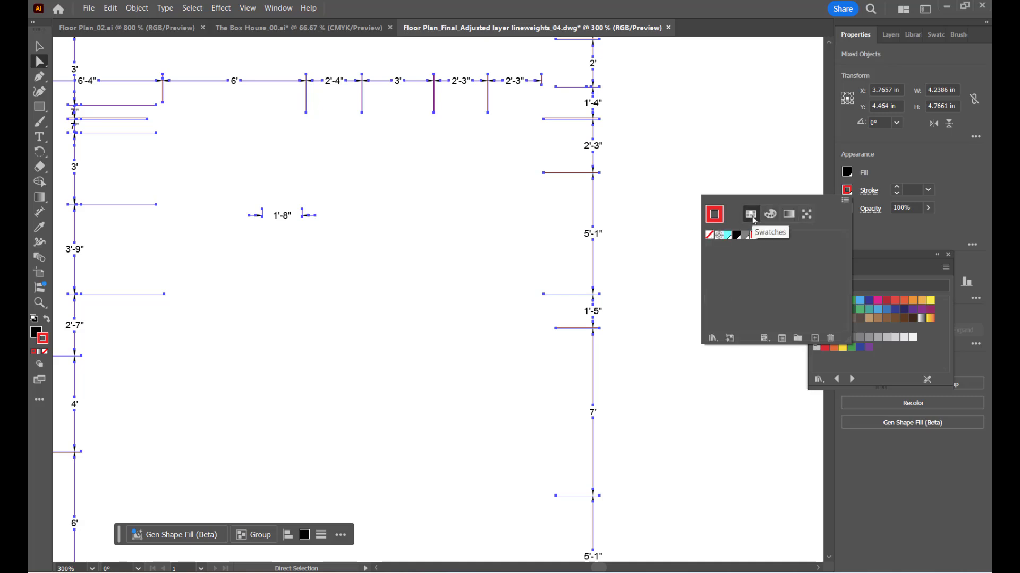
{"action": "left_click", "coordinate": [744, 236]}
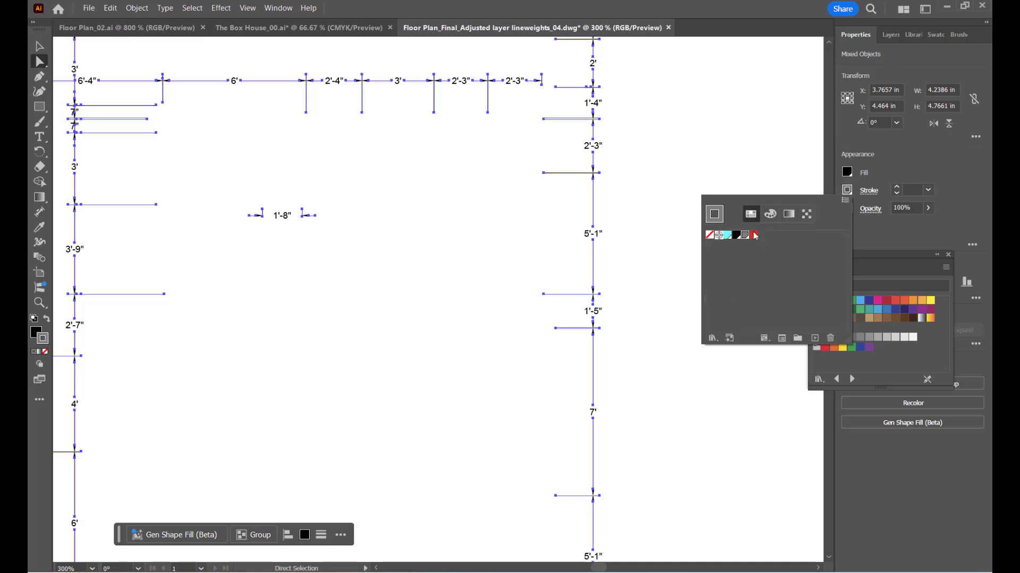
{"action": "left_click", "coordinate": [849, 190]}
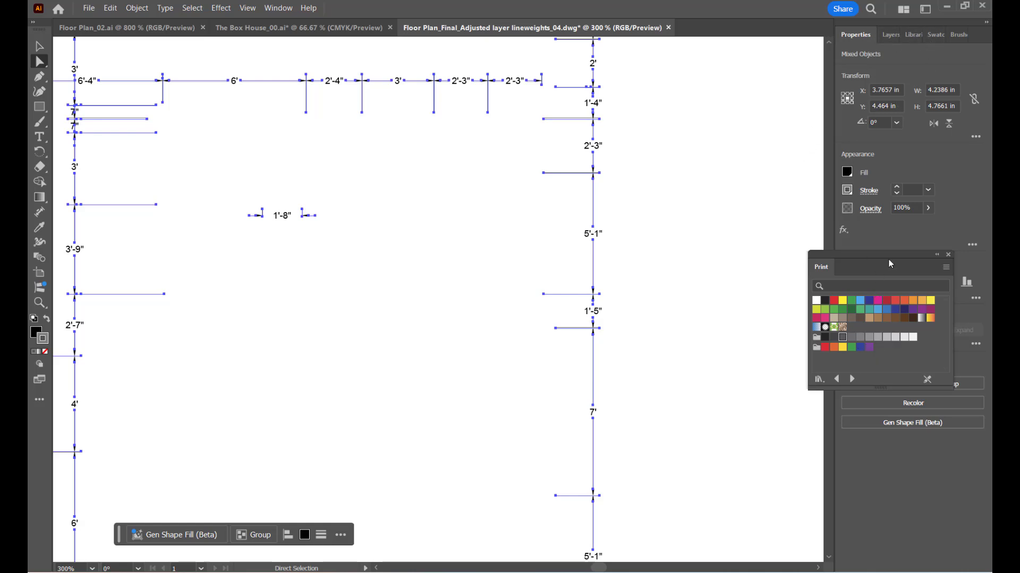
Move the Print swatch library out of the way, clear the selection, and check the recolored dimension lines up close.
{"action": "left_click_drag", "start_coordinate": [889, 263], "coordinate": [908, 289]}
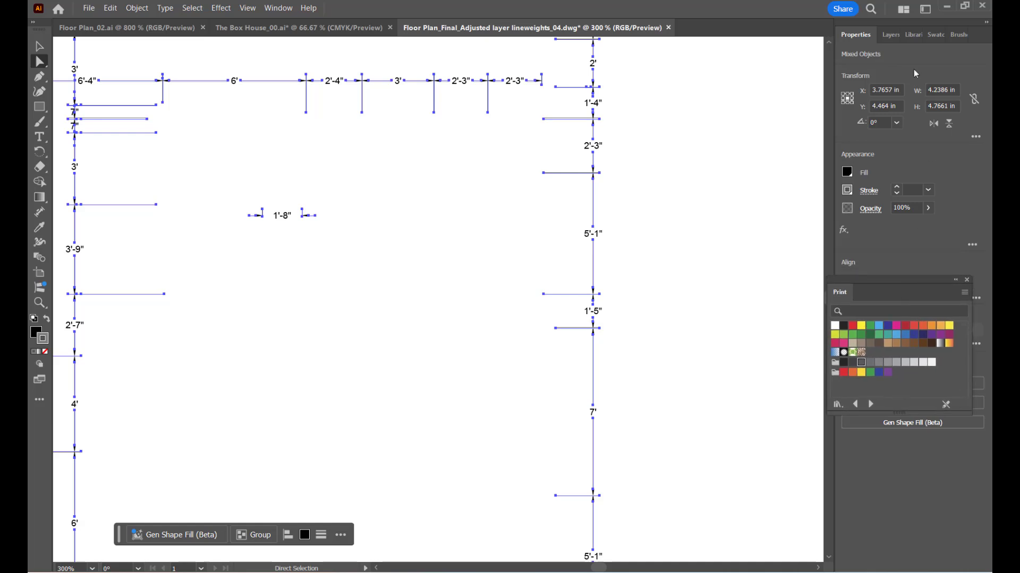
{"action": "left_click", "coordinate": [933, 36]}
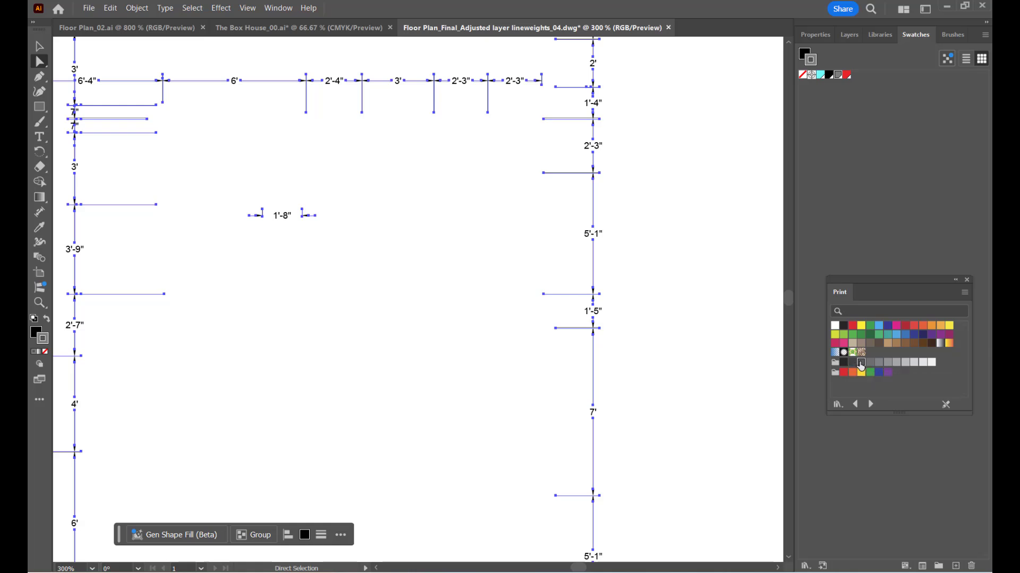
{"action": "left_click", "coordinate": [728, 314]}
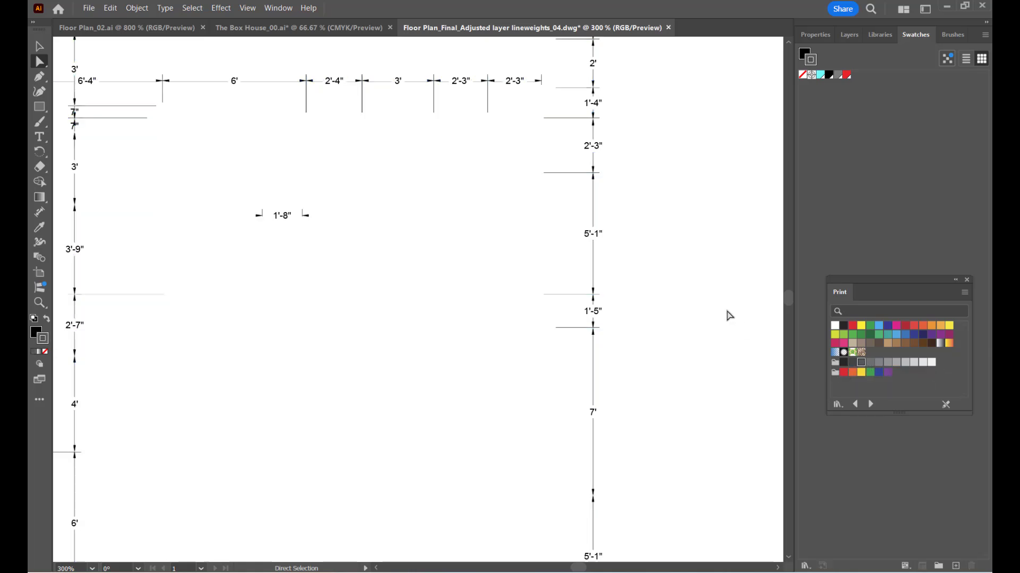
{"action": "scroll", "coordinate": [637, 282], "scroll_direction": "up", "scroll_amount": 3}
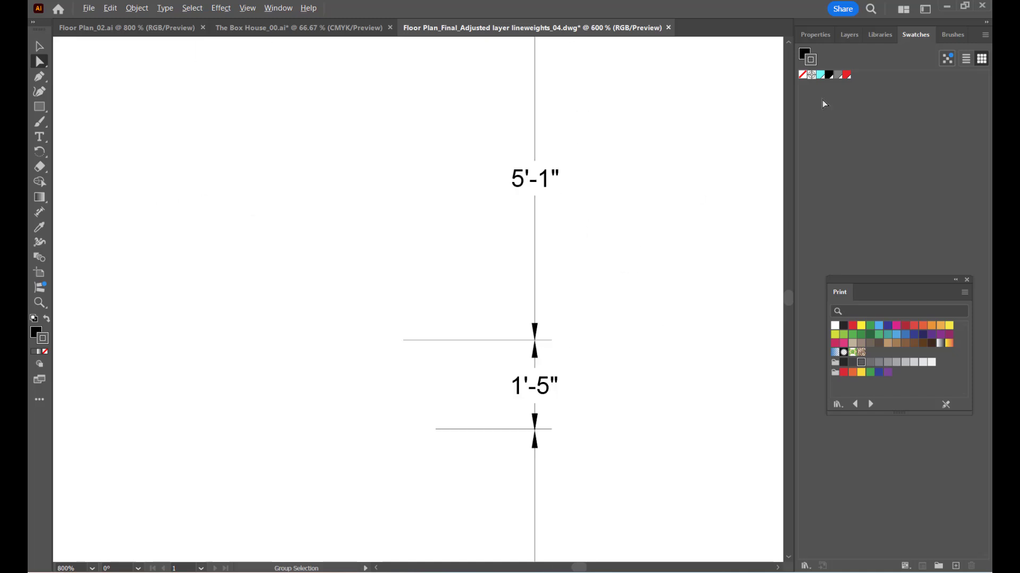
{"action": "left_click", "coordinate": [814, 36]}
{"action": "scroll", "coordinate": [646, 281], "scroll_direction": "down", "scroll_amount": 2}
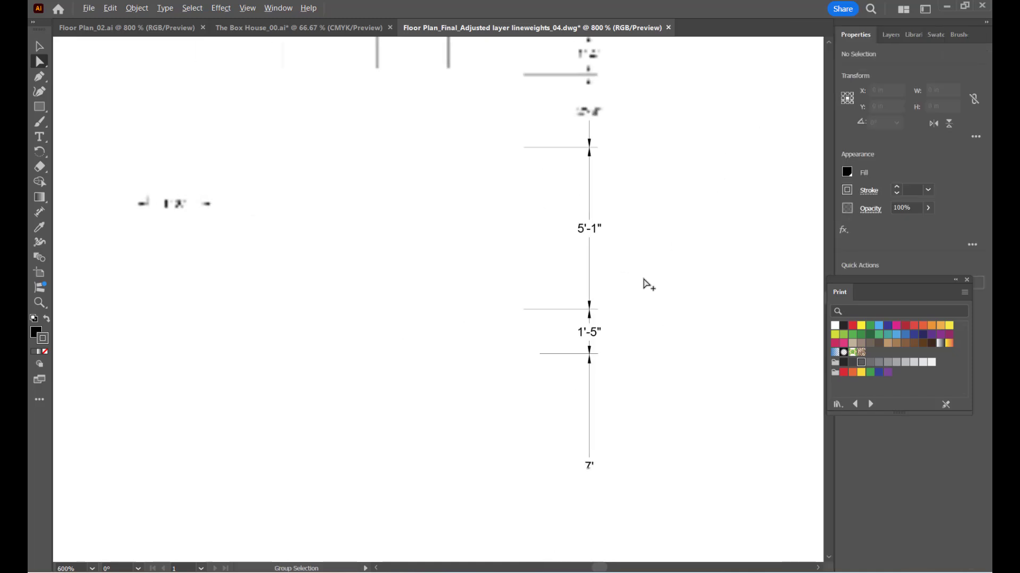
{"action": "scroll", "coordinate": [633, 274], "scroll_direction": "down", "scroll_amount": 3}
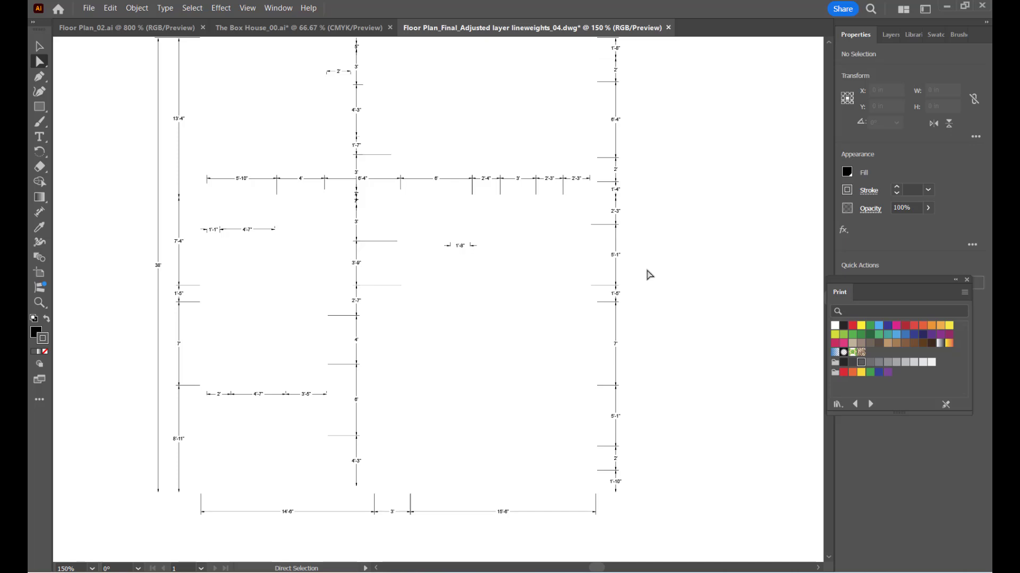
Select all dimensions, set their fill to the dark grey Print swatch, and check the text and arrowheads with the selection cleared.
{"action": "scroll", "coordinate": [668, 181], "scroll_direction": "down", "scroll_amount": 2}
{"action": "left_click_drag", "start_coordinate": [667, 130], "coordinate": [403, 425]}
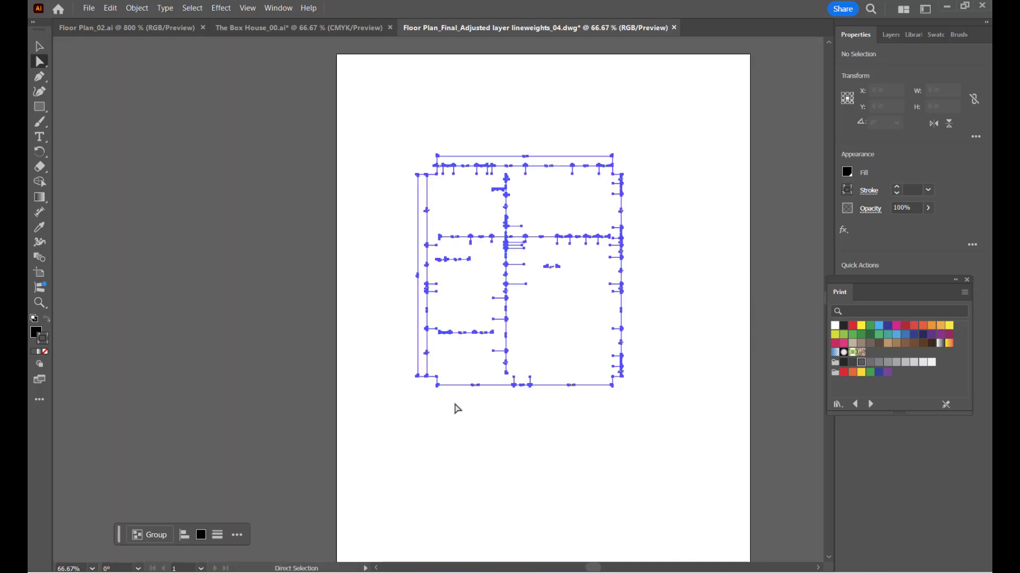
{"action": "left_click", "coordinate": [846, 172]}
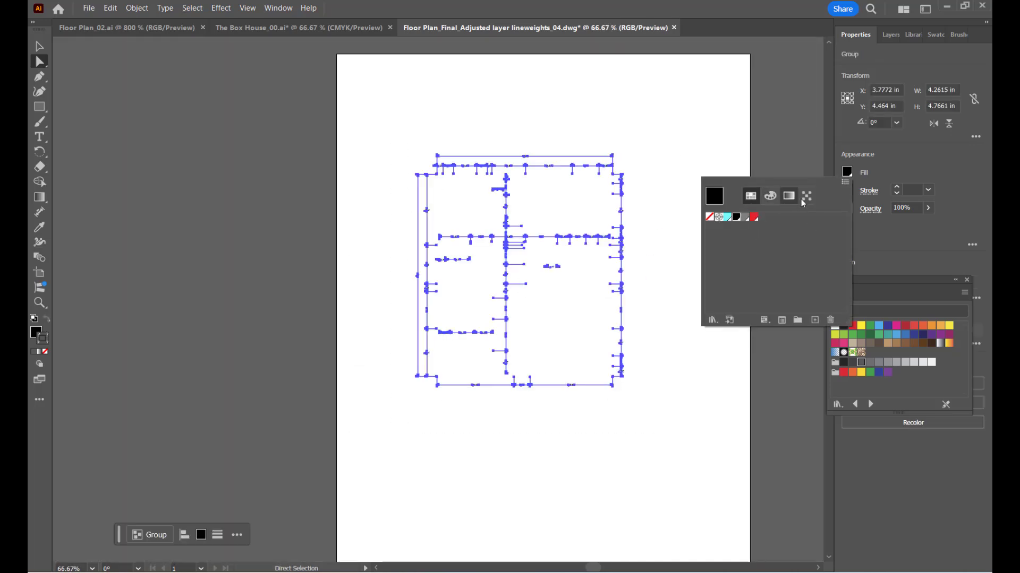
{"action": "left_click", "coordinate": [938, 40]}
{"action": "left_click", "coordinate": [936, 35]}
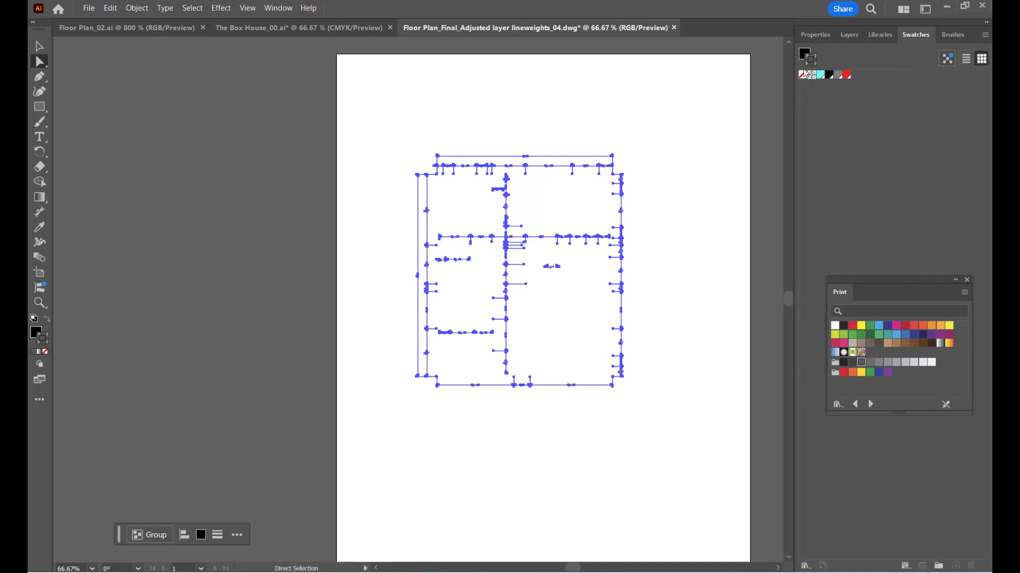
{"action": "left_click", "coordinate": [805, 53]}
{"action": "left_click", "coordinate": [860, 363]}
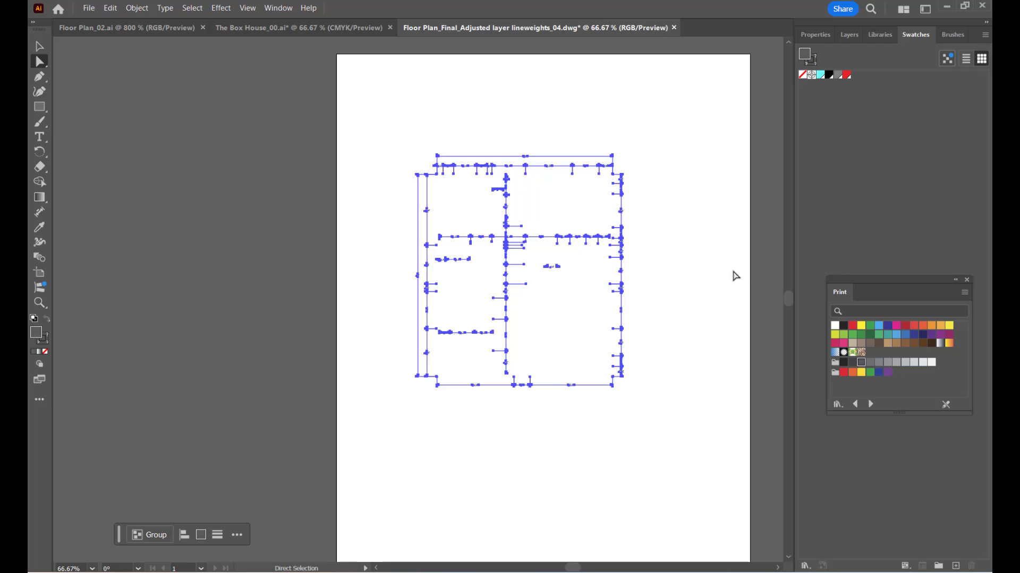
{"action": "left_click", "coordinate": [719, 261]}
{"action": "scroll", "coordinate": [578, 330], "scroll_direction": "up", "scroll_amount": 6}
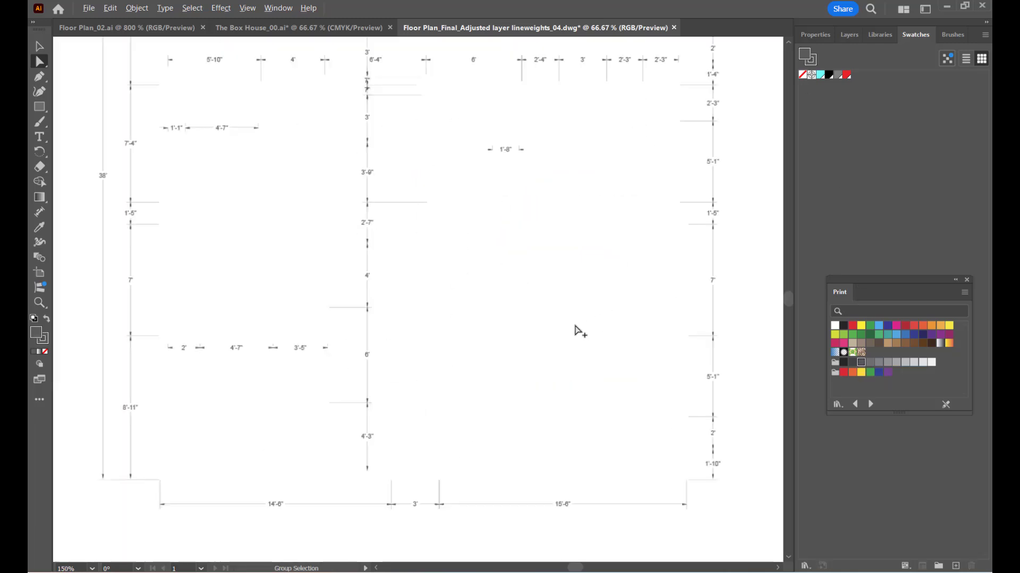
{"action": "scroll", "coordinate": [719, 325], "scroll_direction": "down", "scroll_amount": 2}
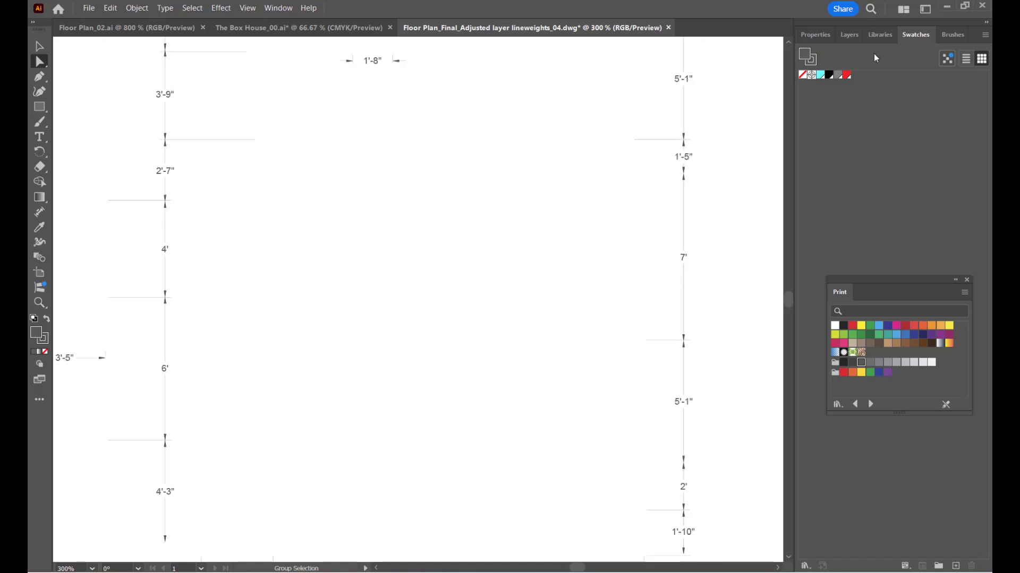
Make the Furniture, 0 and Closets layers visible again together with the dimensions and view the whole plan.
{"action": "left_click", "coordinate": [815, 35]}
{"action": "scroll", "coordinate": [667, 244], "scroll_direction": "down", "scroll_amount": 4}
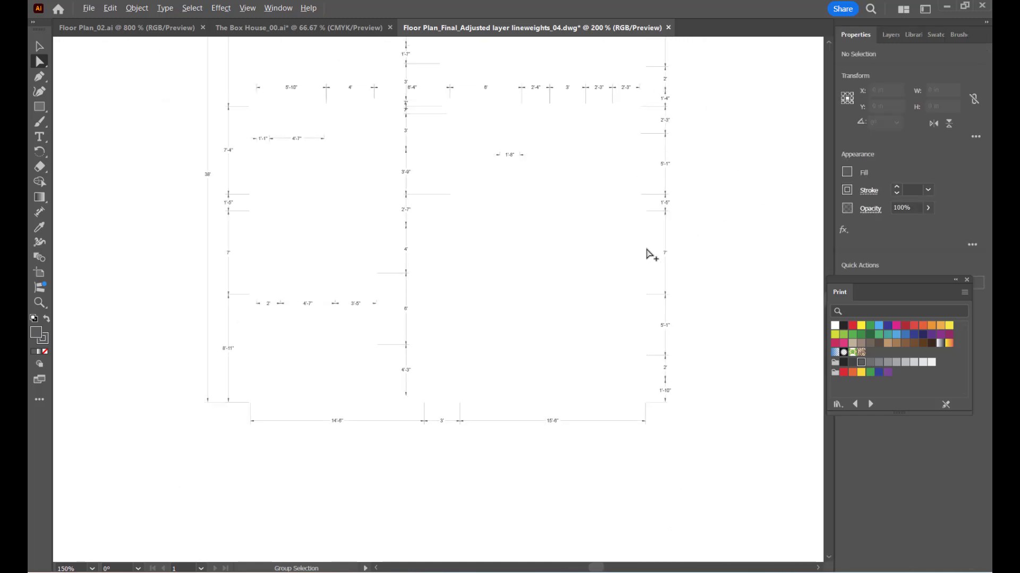
{"action": "scroll", "coordinate": [580, 249], "scroll_direction": "up", "scroll_amount": 1}
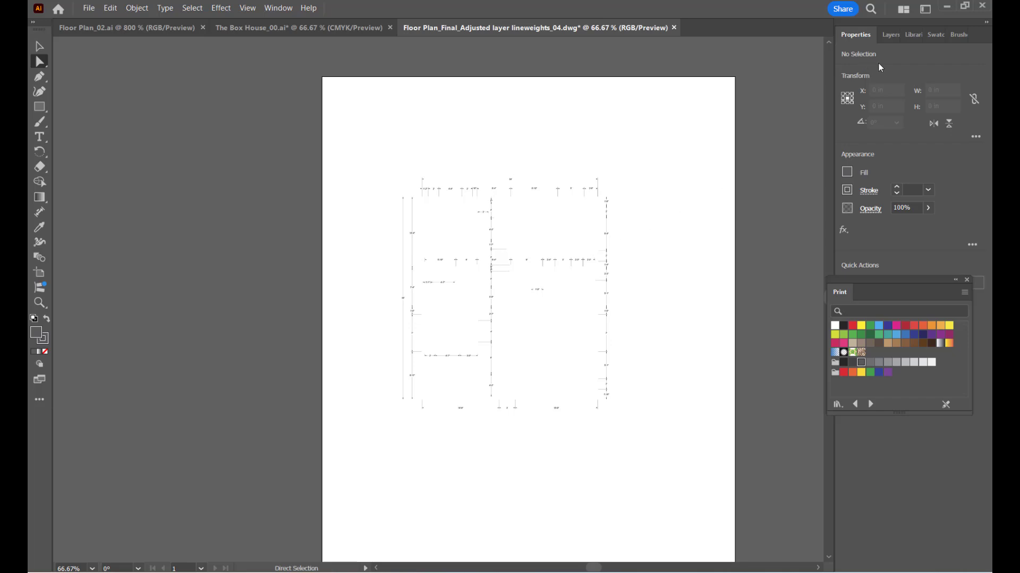
{"action": "left_click", "coordinate": [886, 39]}
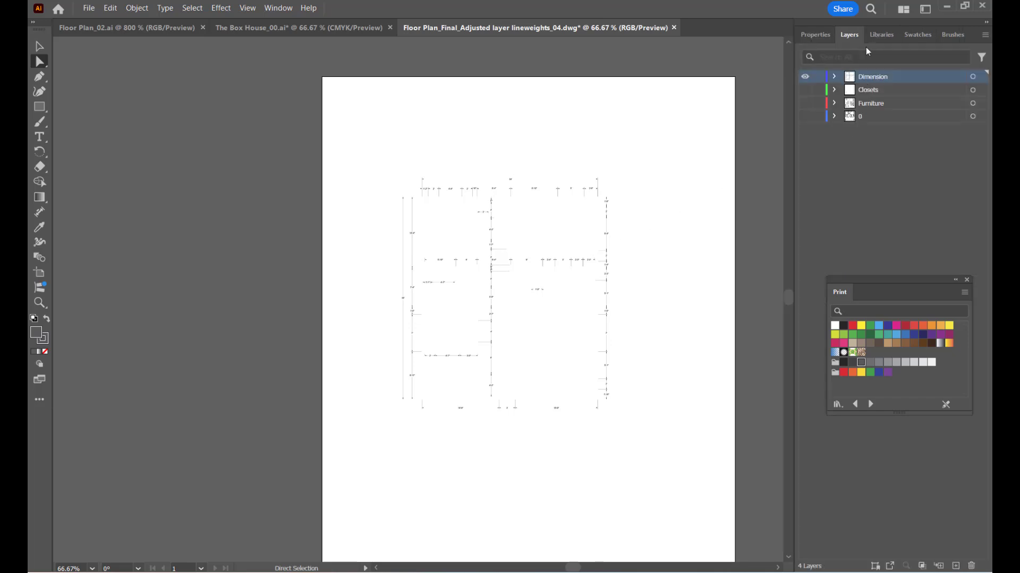
{"action": "left_click", "coordinate": [805, 103]}
{"action": "left_click", "coordinate": [805, 117]}
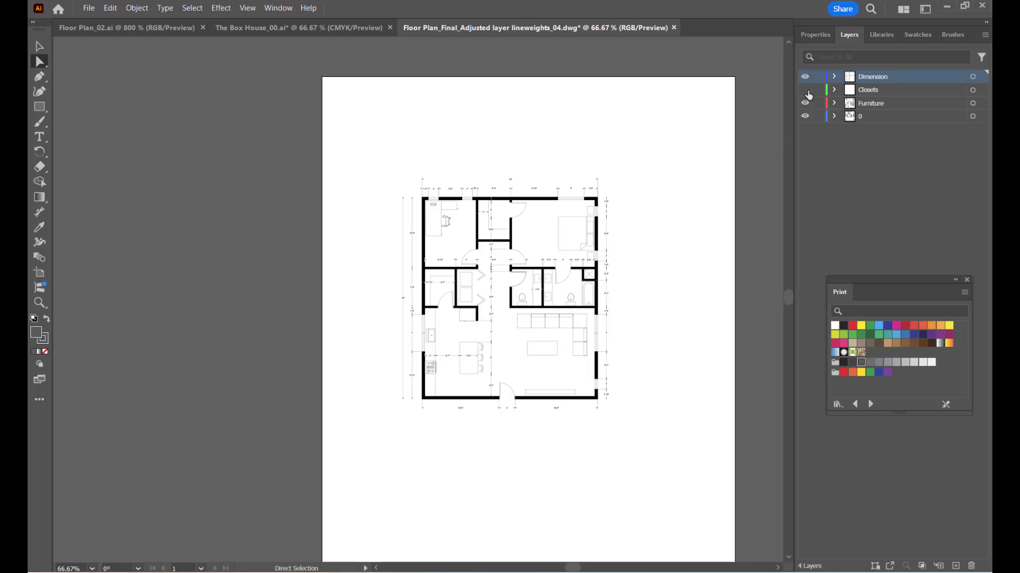
{"action": "left_click", "coordinate": [805, 90]}
{"action": "scroll", "coordinate": [629, 472], "scroll_direction": "up", "scroll_amount": 2}
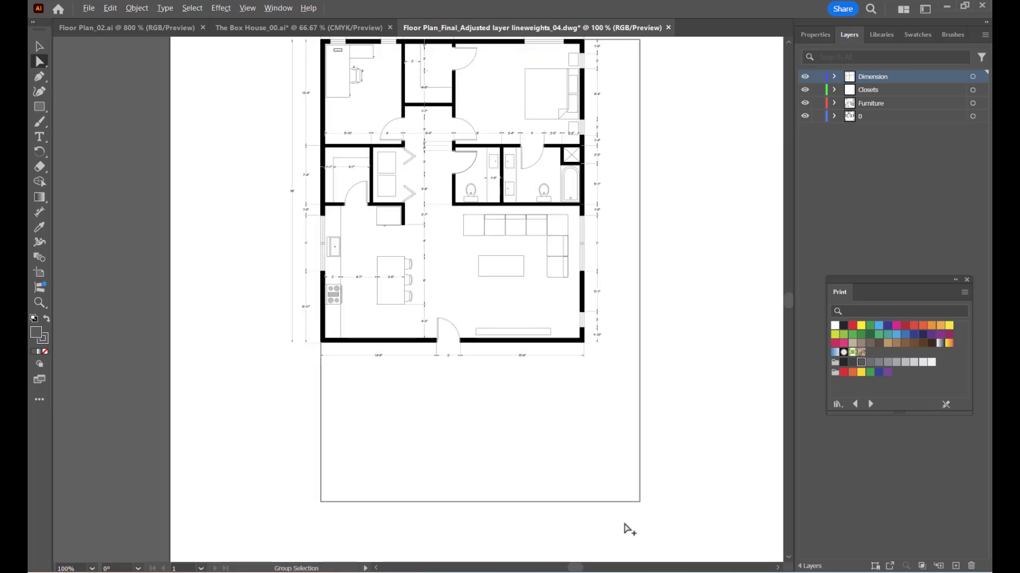
{"action": "scroll", "coordinate": [624, 525], "scroll_direction": "down", "scroll_amount": 3}
{"action": "scroll", "coordinate": [612, 470], "scroll_direction": "down", "scroll_amount": 1}
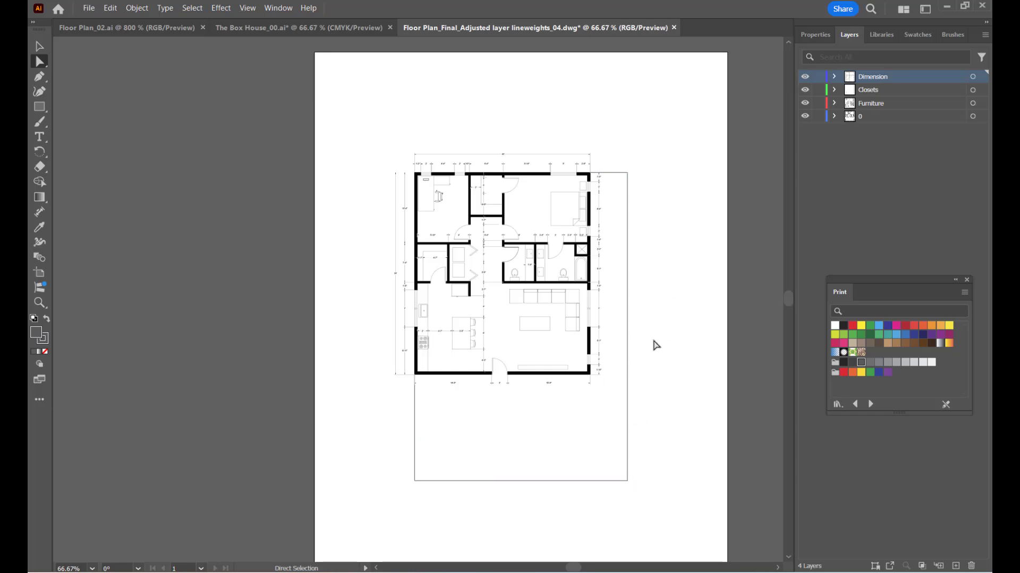
Create a new layer above the Dimension layer and name it Floor.
{"action": "left_click", "coordinate": [882, 159]}
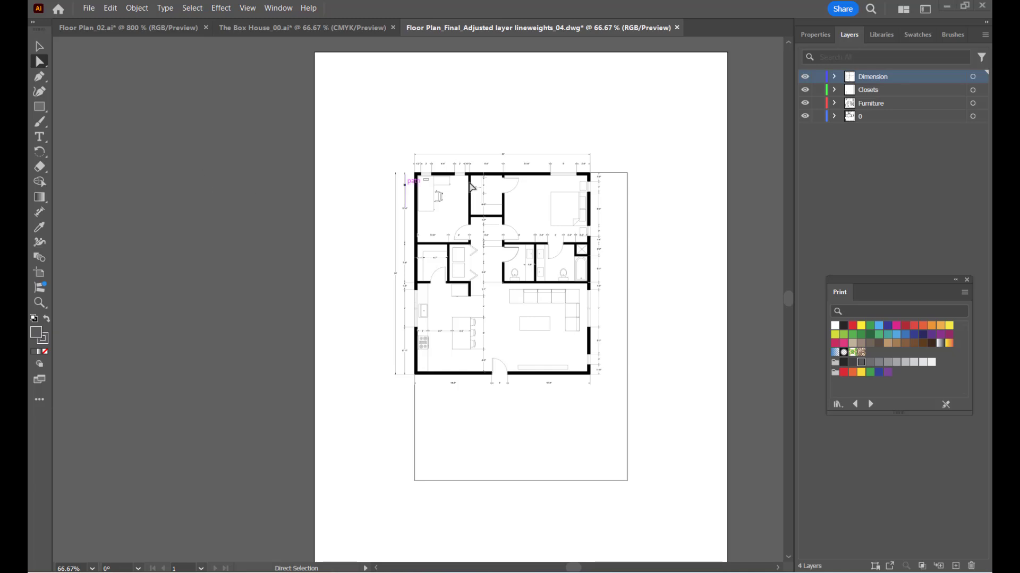
{"action": "scroll", "coordinate": [644, 430], "scroll_direction": "up", "scroll_amount": 1}
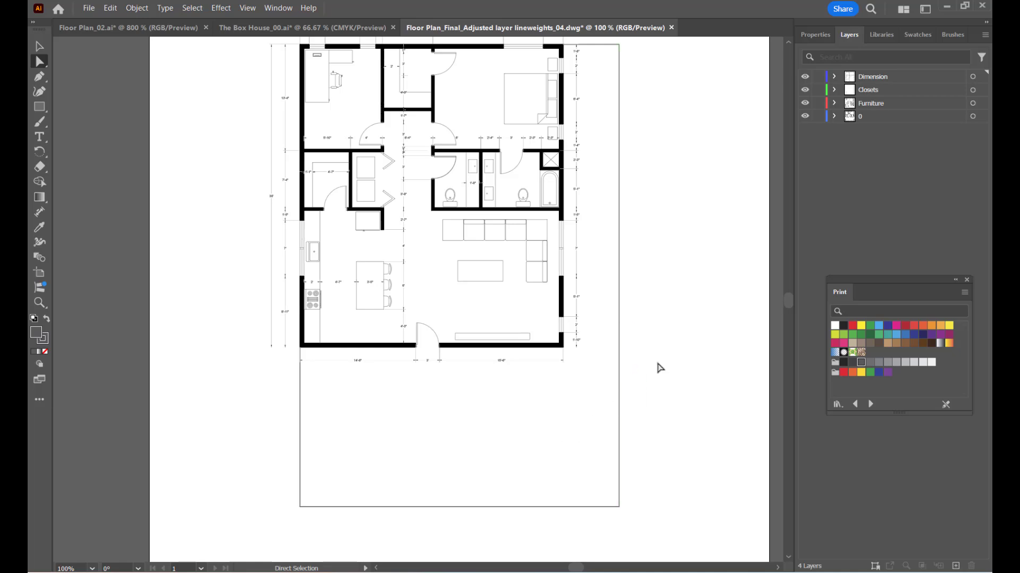
{"action": "left_click", "coordinate": [956, 566]}
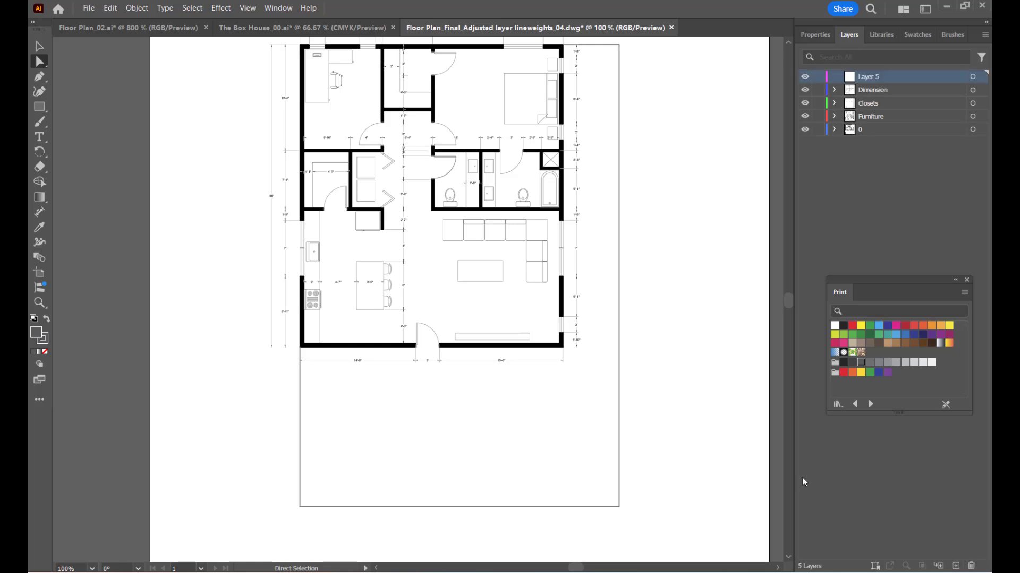
{"action": "double_click", "coordinate": [874, 78]}
{"action": "type", "text": "Floor"}
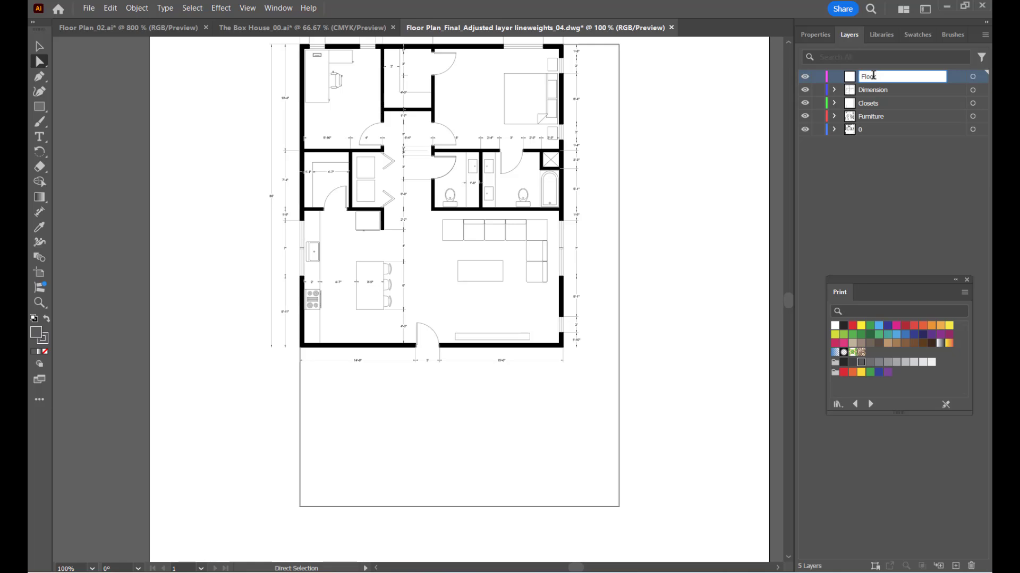
{"action": "key", "text": "Return"}
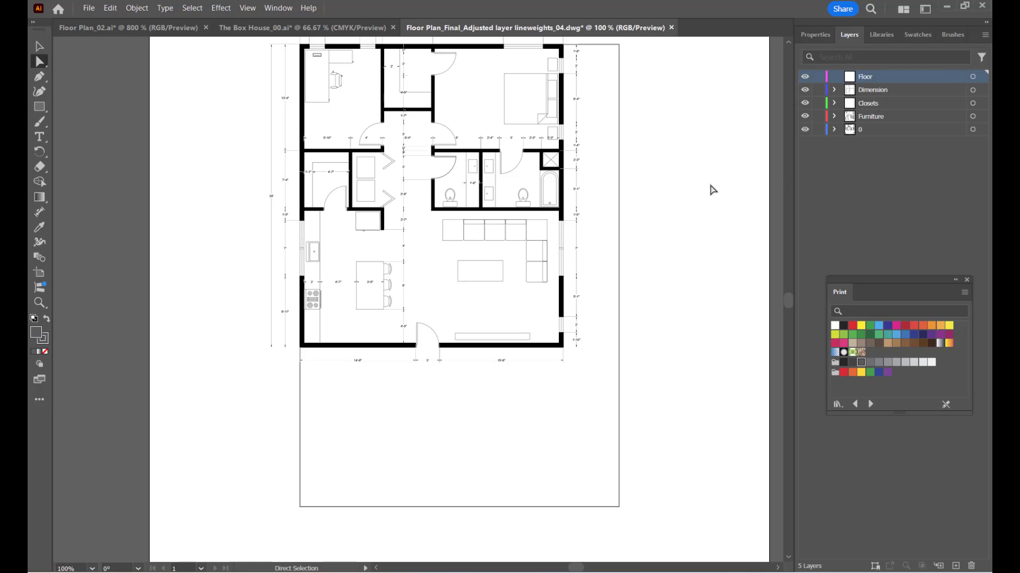
Examine the floor shading, deck hatch and layer structure of the finished plan in Floor Plan_02.ai as a reference.
{"action": "key", "text": "ctrl+minus"}
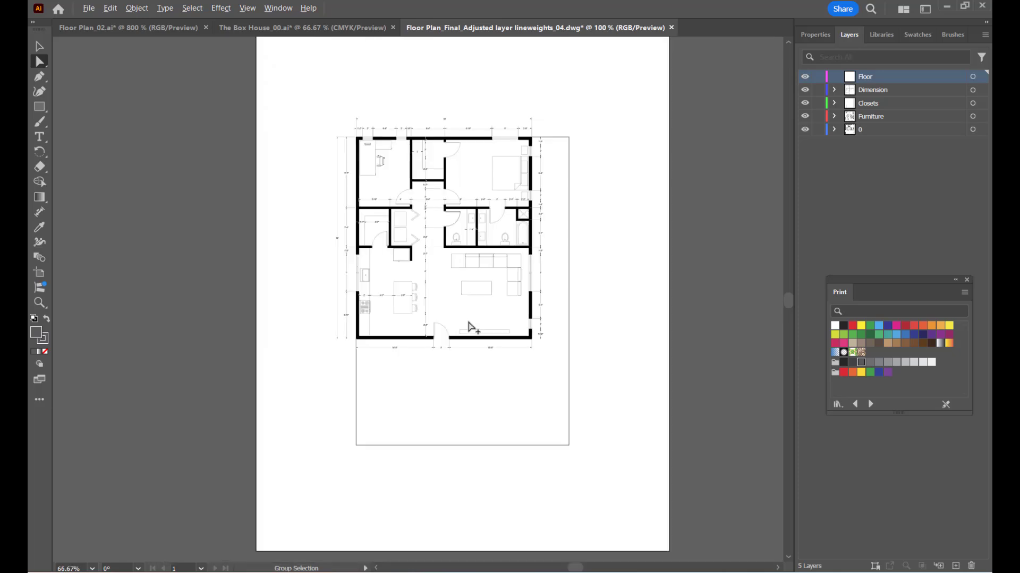
{"action": "scroll", "coordinate": [615, 280], "scroll_direction": "down", "scroll_amount": 2}
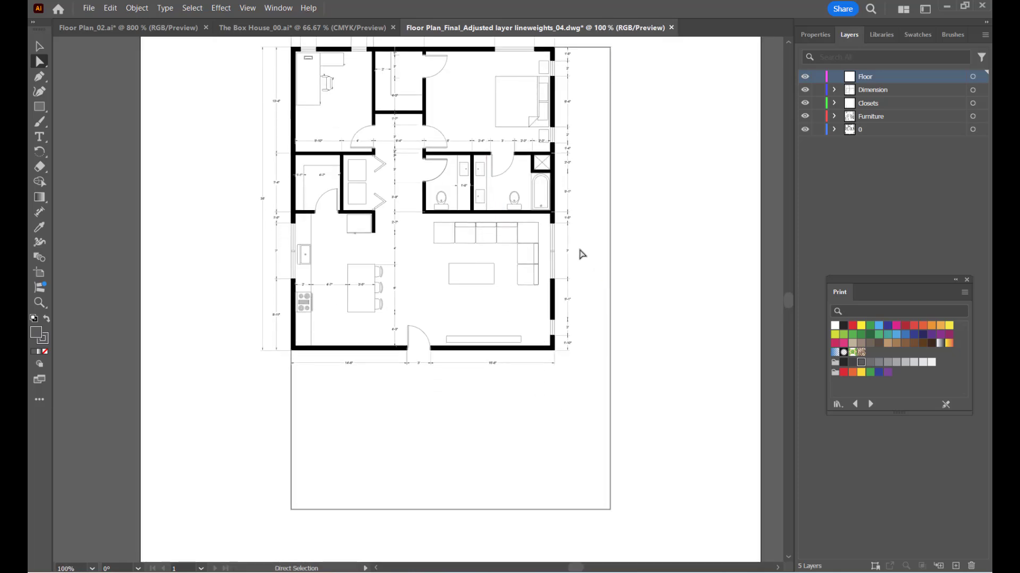
{"action": "left_click", "coordinate": [142, 30]}
{"action": "scroll", "coordinate": [457, 260], "scroll_direction": "down", "scroll_amount": 8}
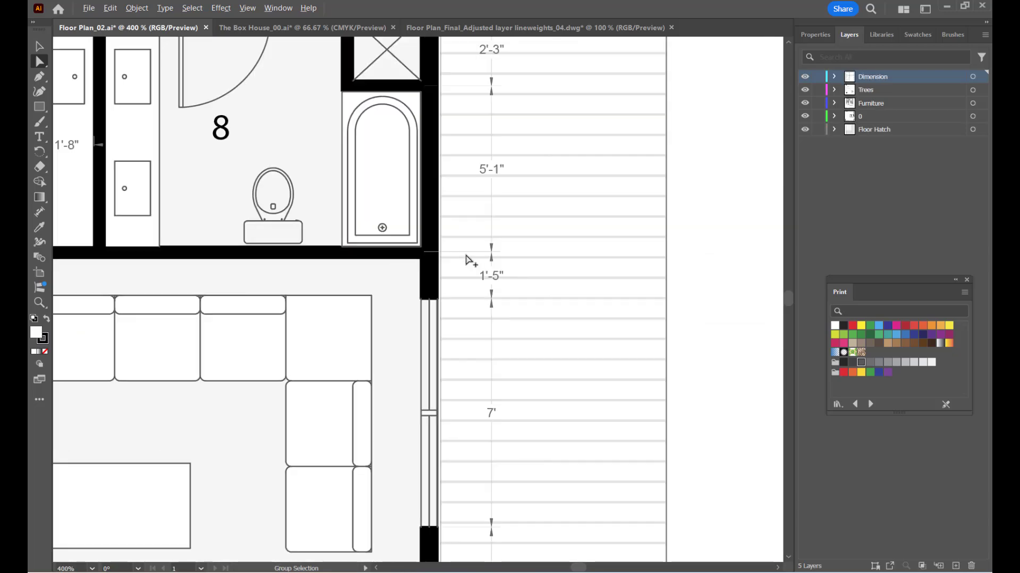
{"action": "scroll", "coordinate": [555, 316], "scroll_direction": "up", "scroll_amount": 1}
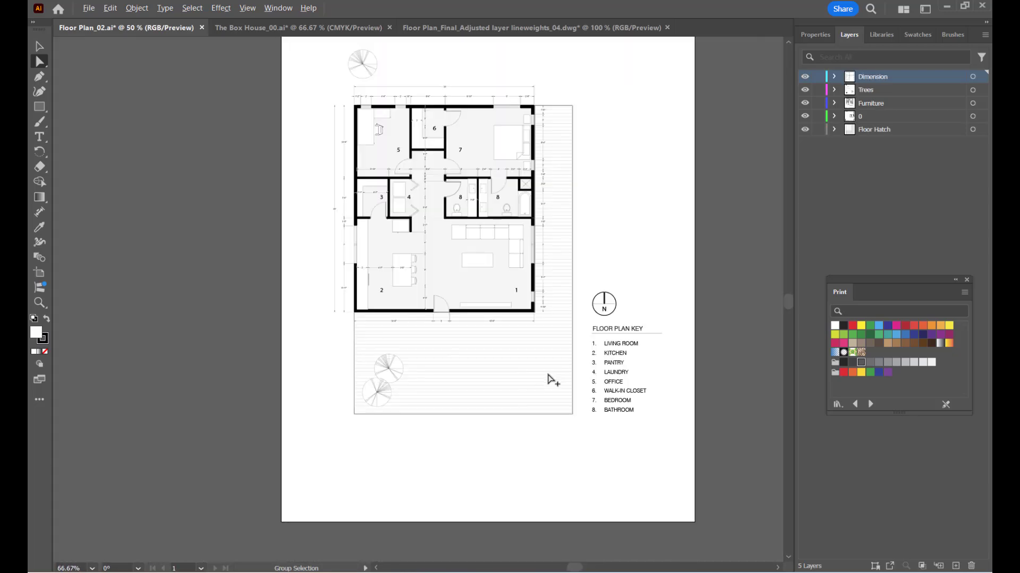
{"action": "scroll", "coordinate": [605, 289], "scroll_direction": "up", "scroll_amount": 1}
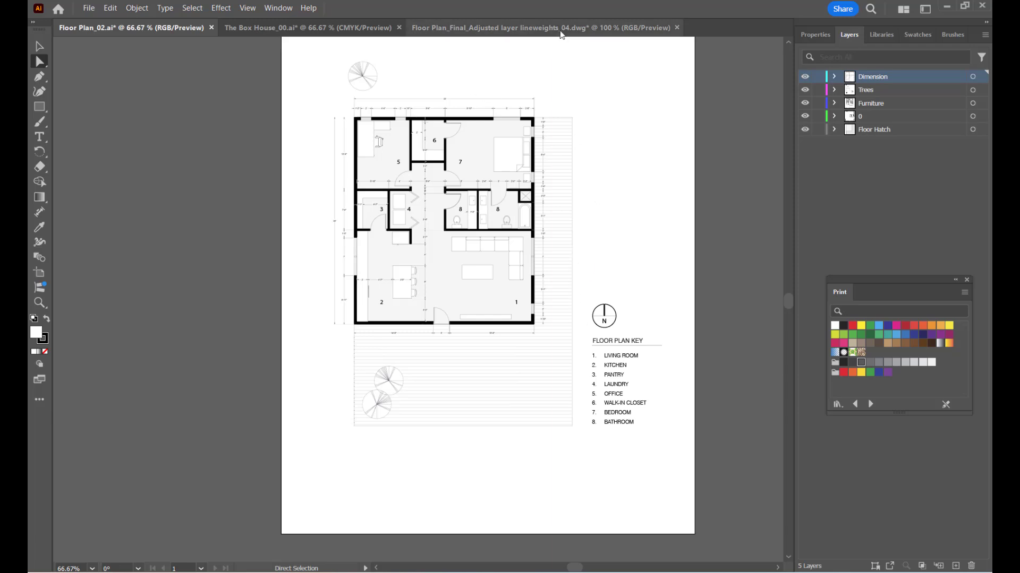
Return to the Floor Plan_Final_Adjusted layer lineweights_04.dwg document, select the deck outline around the house, and reduce its stroke to 0.25 pt.
{"action": "left_click", "coordinate": [478, 28]}
{"action": "scroll", "coordinate": [635, 343], "scroll_direction": "down", "scroll_amount": 2}
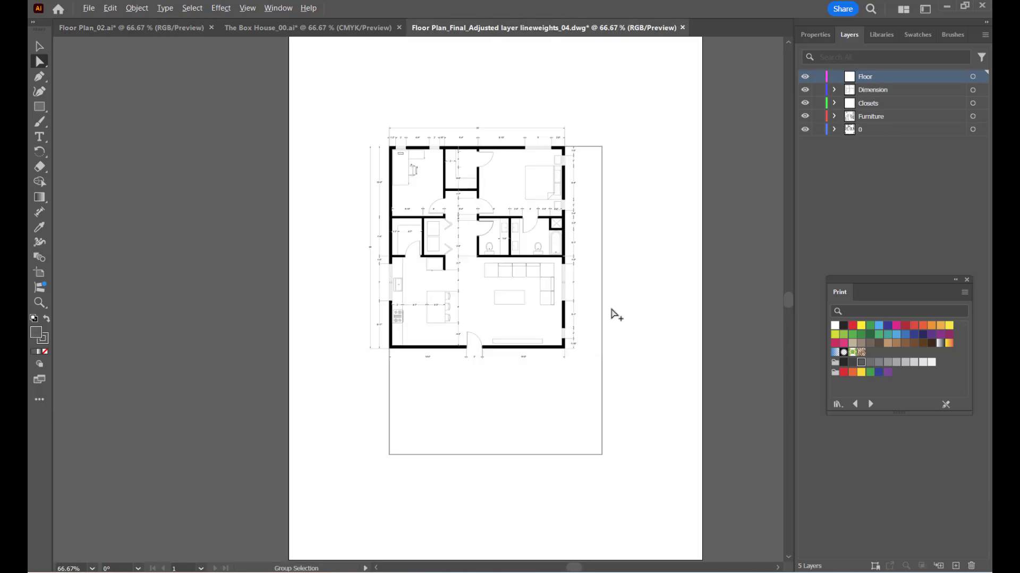
{"action": "scroll", "coordinate": [624, 205], "scroll_direction": "up", "scroll_amount": 2}
{"action": "scroll", "coordinate": [580, 201], "scroll_direction": "down", "scroll_amount": 2}
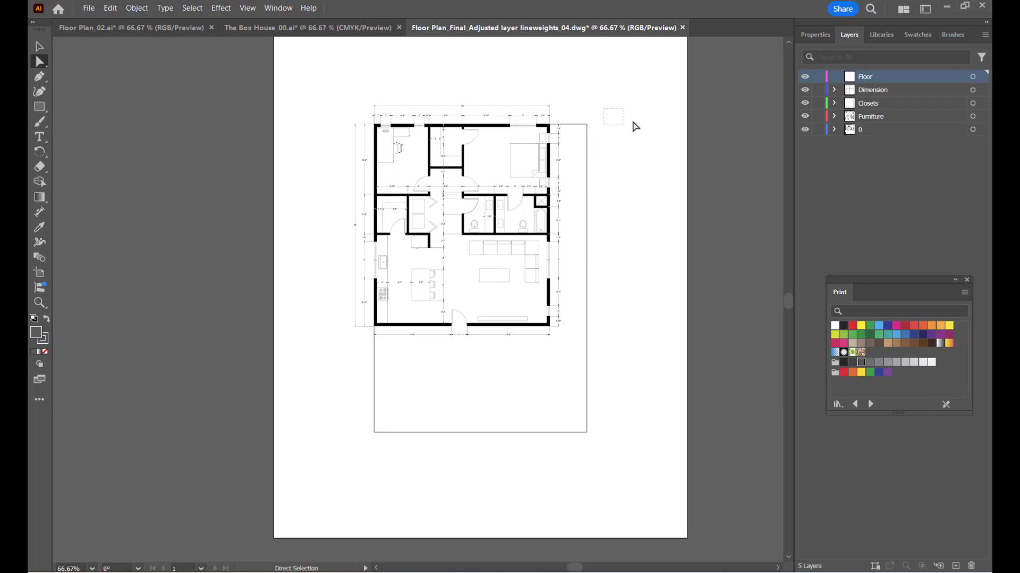
{"action": "scroll", "coordinate": [596, 175], "scroll_direction": "up", "scroll_amount": 5}
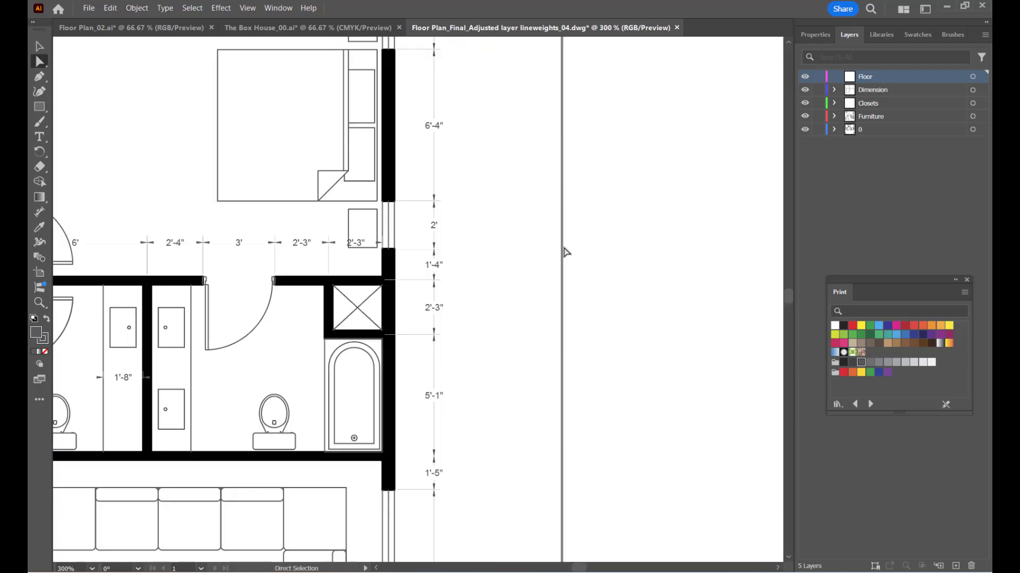
{"action": "scroll", "coordinate": [564, 251], "scroll_direction": "down", "scroll_amount": 5}
{"action": "scroll", "coordinate": [562, 111], "scroll_direction": "up", "scroll_amount": 5}
{"action": "scroll", "coordinate": [558, 117], "scroll_direction": "down", "scroll_amount": 5}
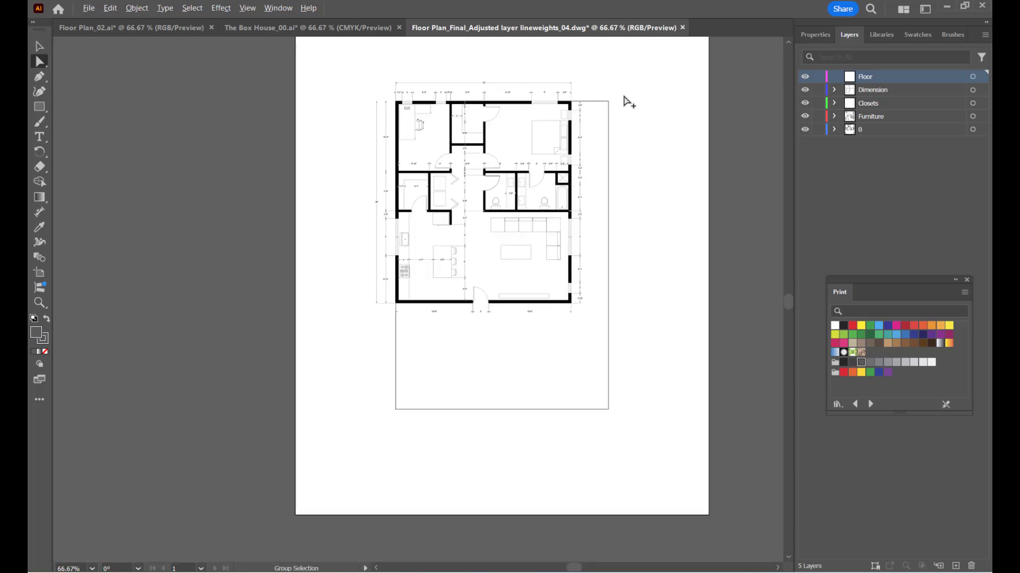
{"action": "left_click", "coordinate": [608, 150]}
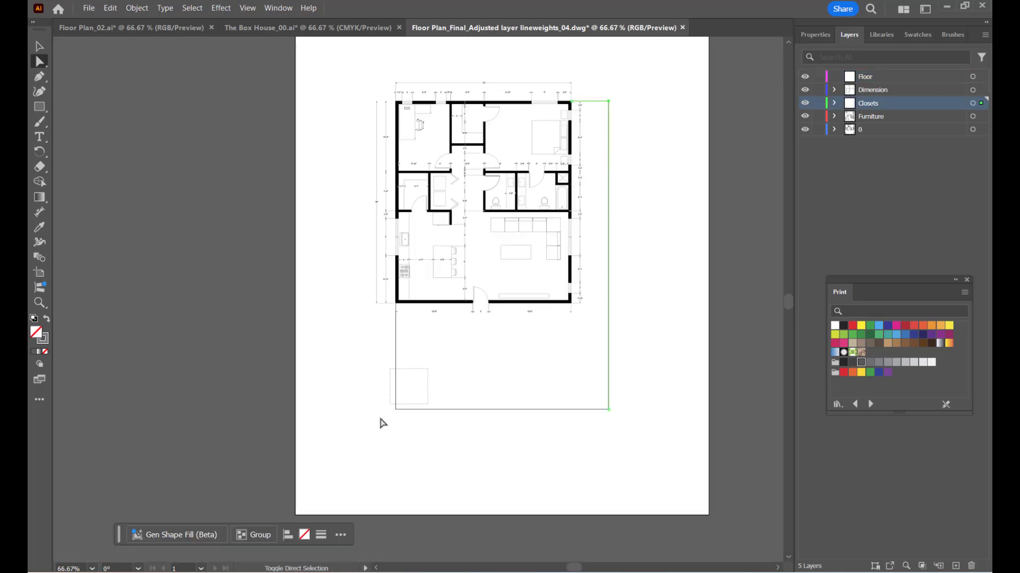
{"action": "scroll", "coordinate": [674, 325], "scroll_direction": "up", "scroll_amount": 1}
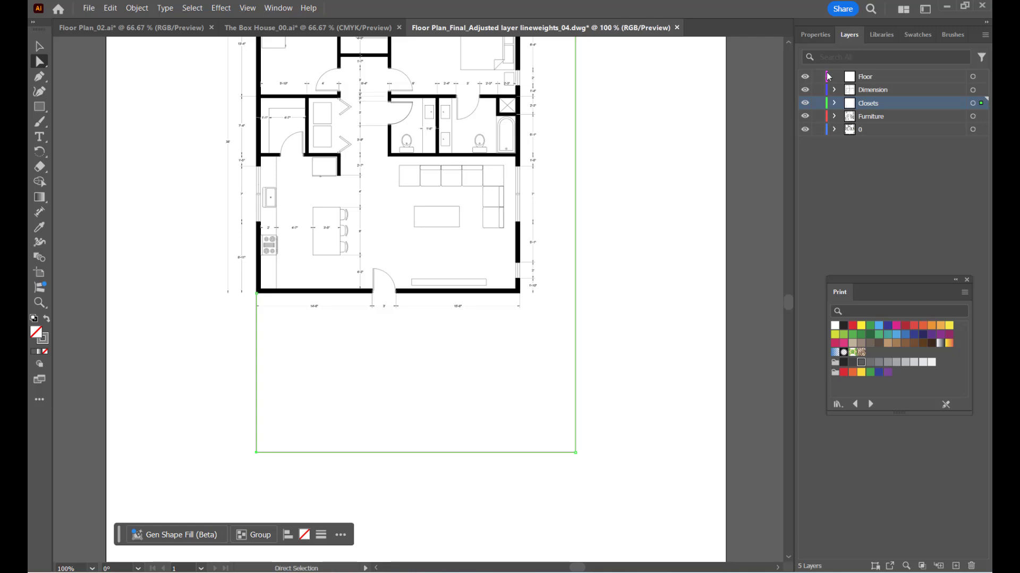
{"action": "left_click", "coordinate": [812, 37]}
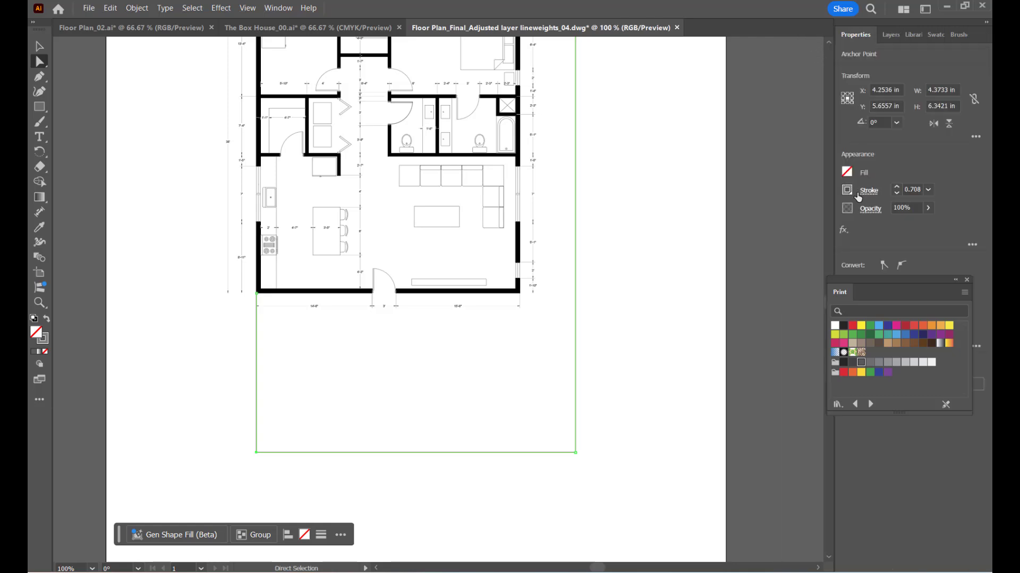
{"action": "left_click", "coordinate": [896, 194]}
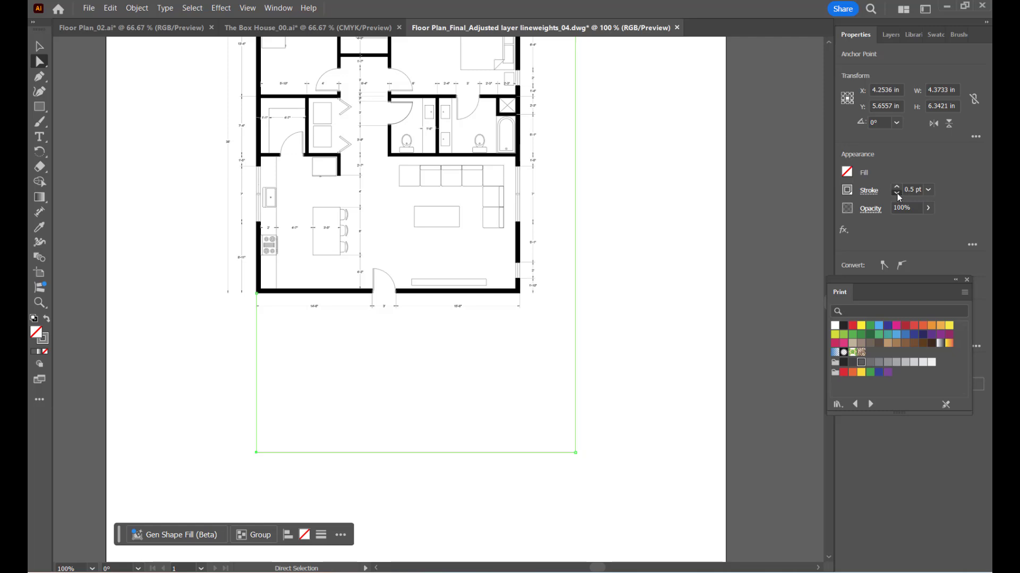
{"action": "left_click", "coordinate": [631, 195]}
{"action": "scroll", "coordinate": [507, 371], "scroll_direction": "down", "scroll_amount": 1}
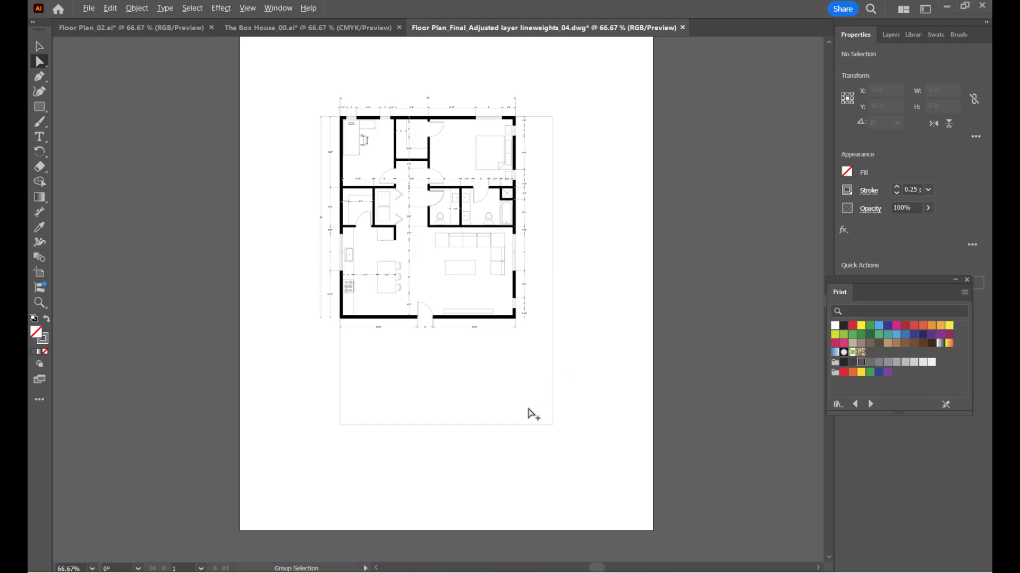
Examine the deck outline's lineweight against the walls, furniture and dimensions, both close up and across the whole plan.
{"action": "scroll", "coordinate": [530, 409], "scroll_direction": "up", "scroll_amount": 1}
{"action": "scroll", "coordinate": [530, 409], "scroll_direction": "down", "scroll_amount": 1}
{"action": "scroll", "coordinate": [529, 409], "scroll_direction": "up", "scroll_amount": 1}
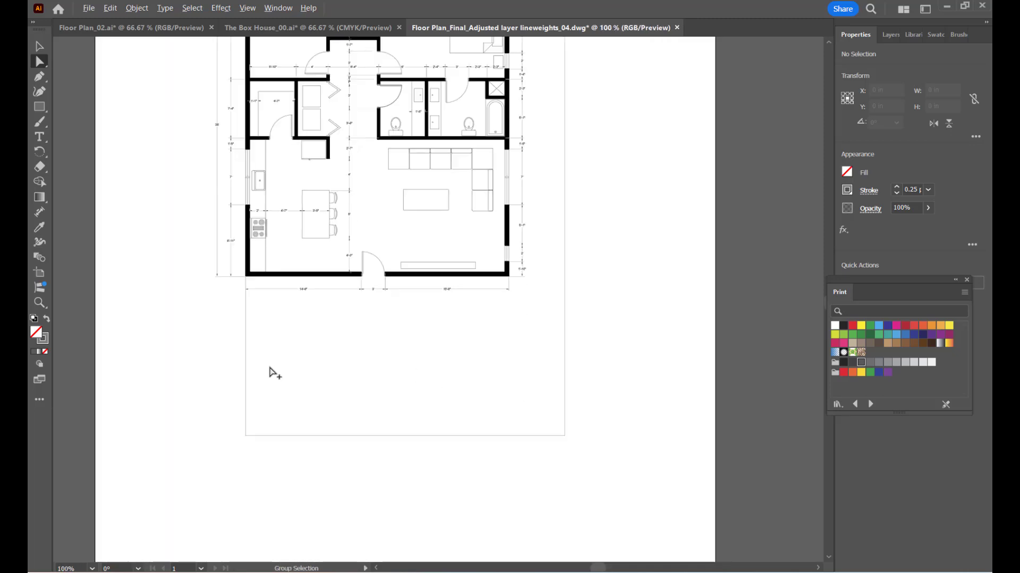
{"action": "scroll", "coordinate": [268, 372], "scroll_direction": "up", "scroll_amount": 1}
{"action": "scroll", "coordinate": [605, 372], "scroll_direction": "down", "scroll_amount": 1}
{"action": "scroll", "coordinate": [605, 374], "scroll_direction": "up", "scroll_amount": 1}
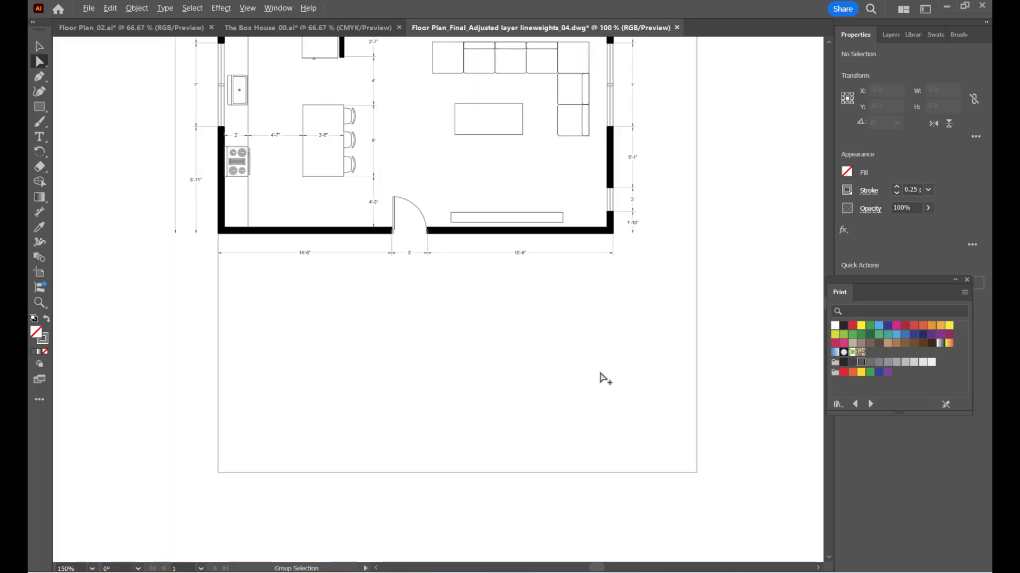
{"action": "scroll", "coordinate": [604, 374], "scroll_direction": "down", "scroll_amount": 3}
{"action": "scroll", "coordinate": [687, 314], "scroll_direction": "up", "scroll_amount": 1}
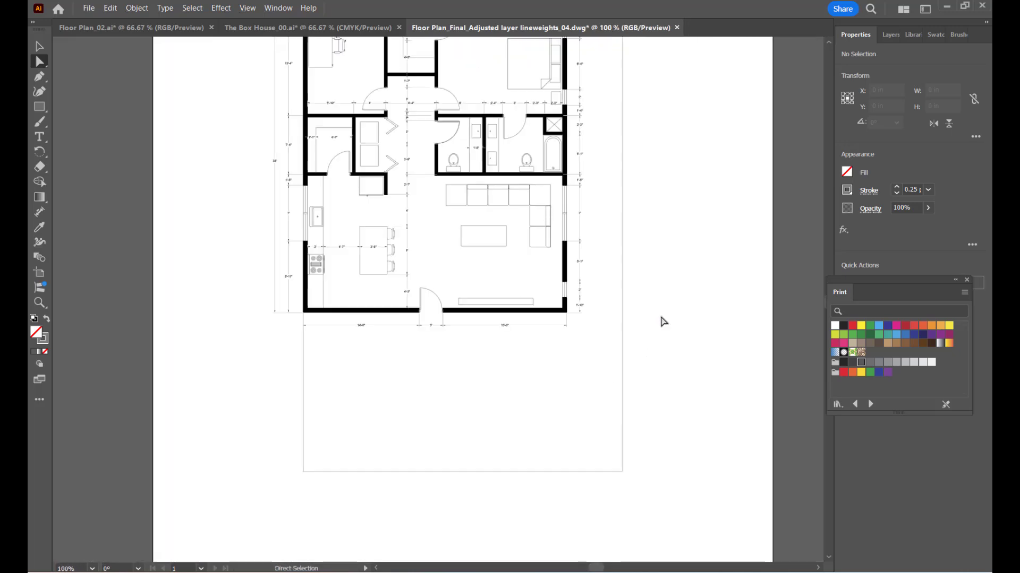
{"action": "scroll", "coordinate": [536, 391], "scroll_direction": "down", "scroll_amount": 1}
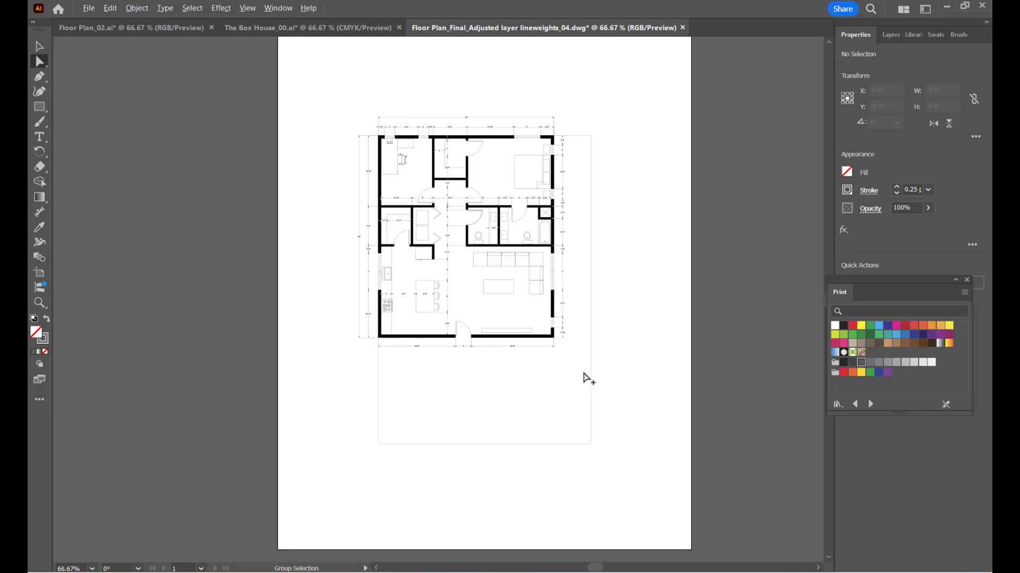
{"action": "scroll", "coordinate": [583, 378], "scroll_direction": "up", "scroll_amount": 1}
{"action": "scroll", "coordinate": [578, 382], "scroll_direction": "down", "scroll_amount": 1}
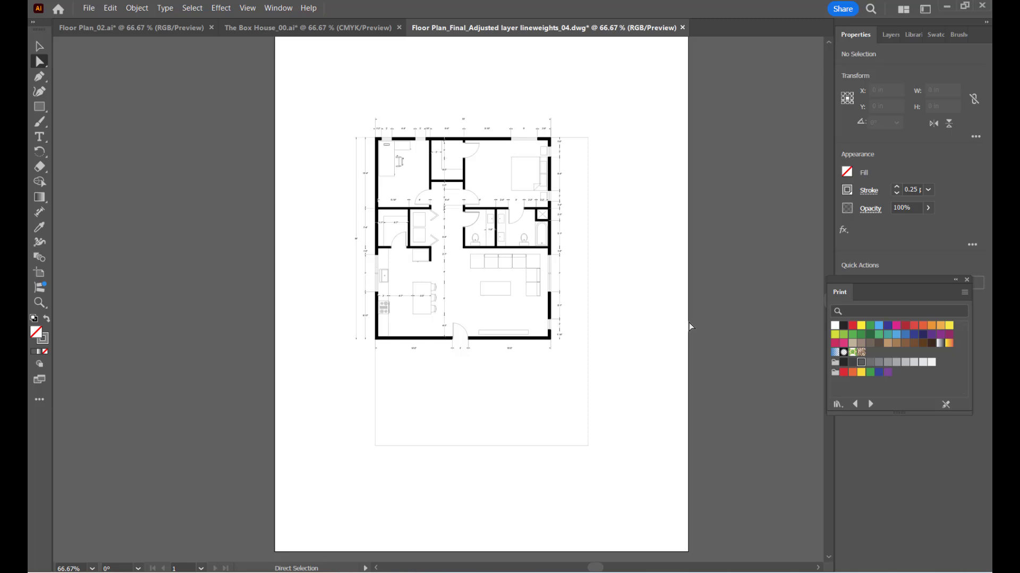
Select all the deck outline lines and move them from the Closets layer to the Floor layer, leaving nothing selected.
{"action": "key", "text": "v"}
{"action": "key", "text": "F7"}
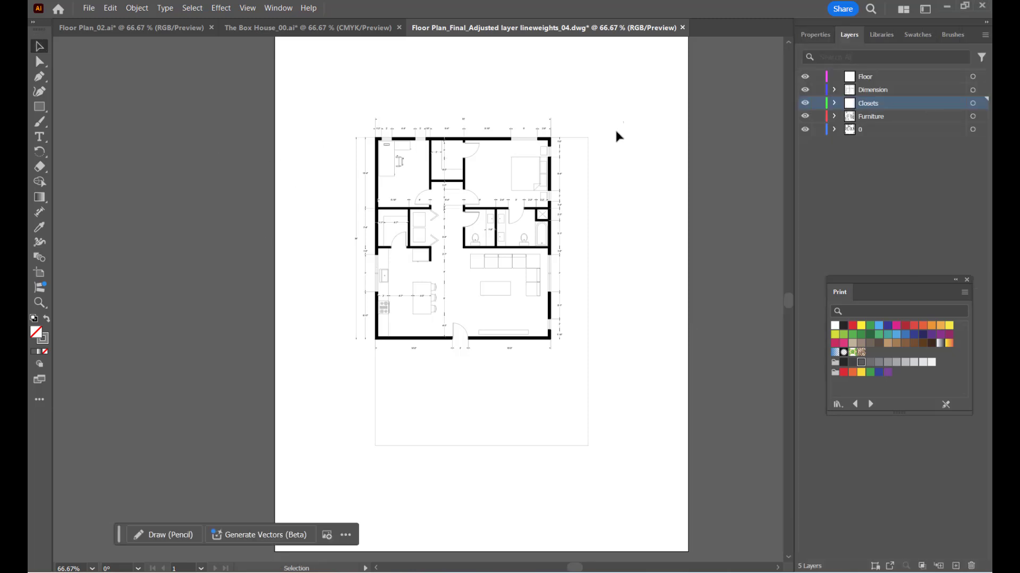
{"action": "left_click_drag", "start_coordinate": [616, 133], "coordinate": [575, 447]}
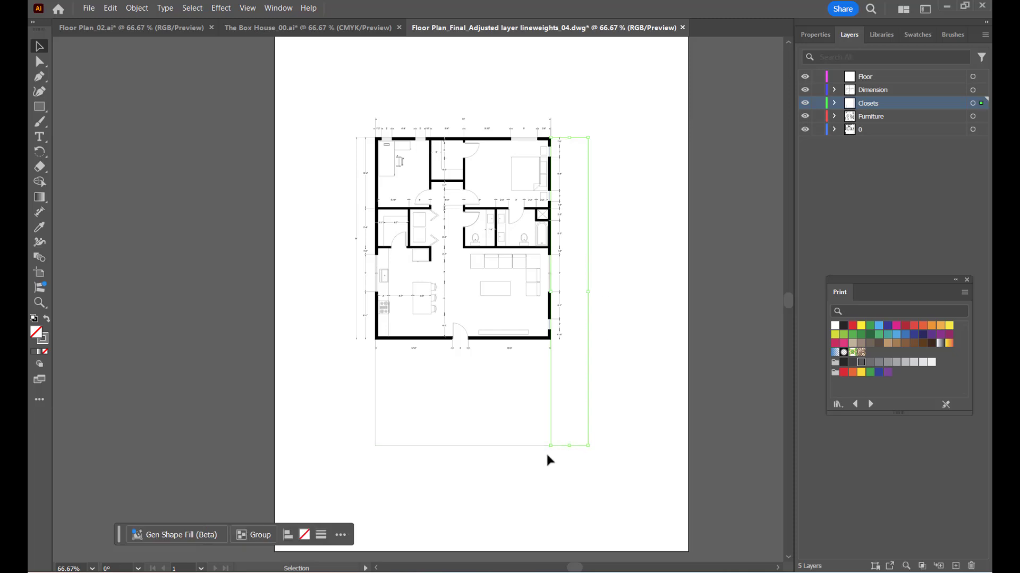
{"action": "left_click", "coordinate": [378, 446], "text": "shift"}
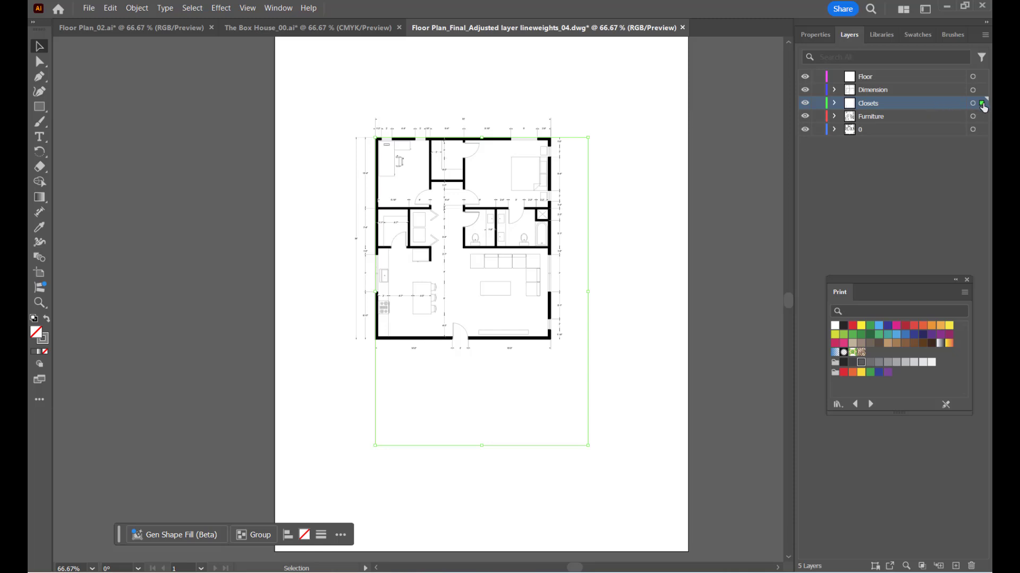
{"action": "mouse_move", "coordinate": [980, 105]}
{"action": "left_mouse_down"}
{"action": "mouse_move", "coordinate": [979, 82]}
{"action": "mouse_move", "coordinate": [980, 106]}
{"action": "left_mouse_up"}
{"action": "left_click_drag", "start_coordinate": [980, 104], "coordinate": [980, 96]}
{"action": "left_click_drag", "start_coordinate": [980, 78], "coordinate": [980, 78]}
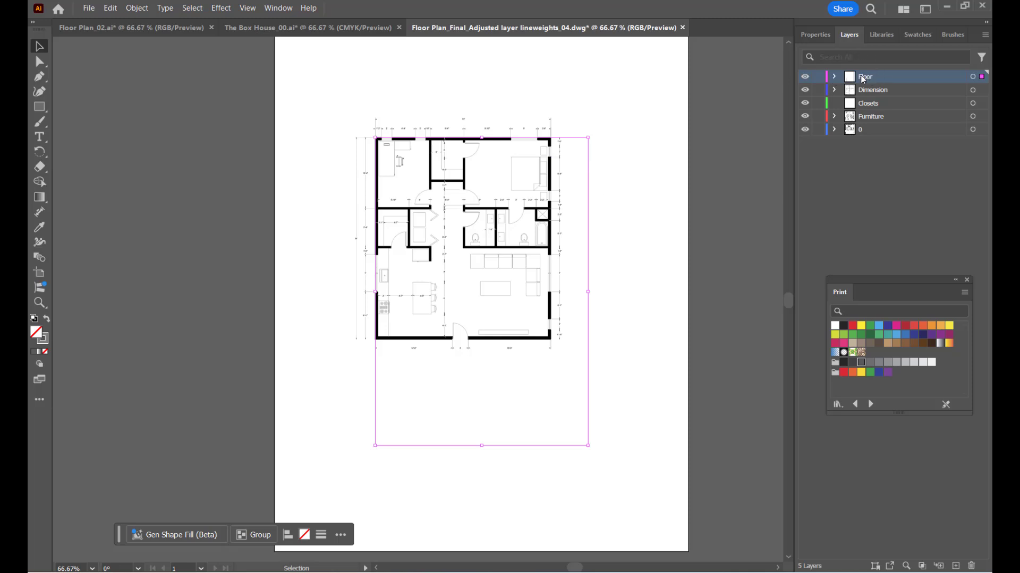
{"action": "left_click", "coordinate": [718, 126]}
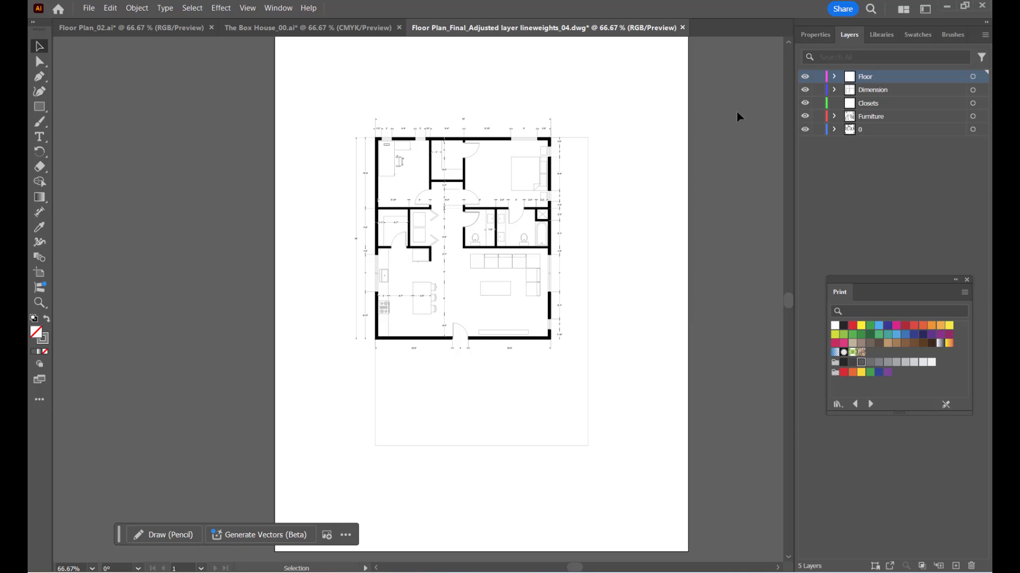
Check the contents of the Floor layer, delete the emptied Closets layer, and check the Floor layer by toggling its visibility.
{"action": "left_click", "coordinate": [835, 77]}
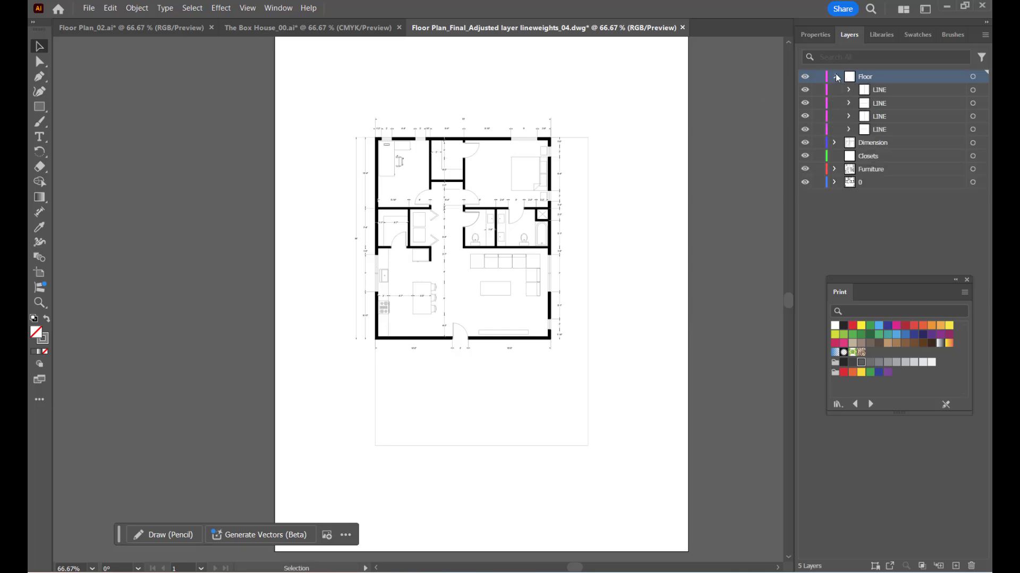
{"action": "left_click", "coordinate": [835, 76]}
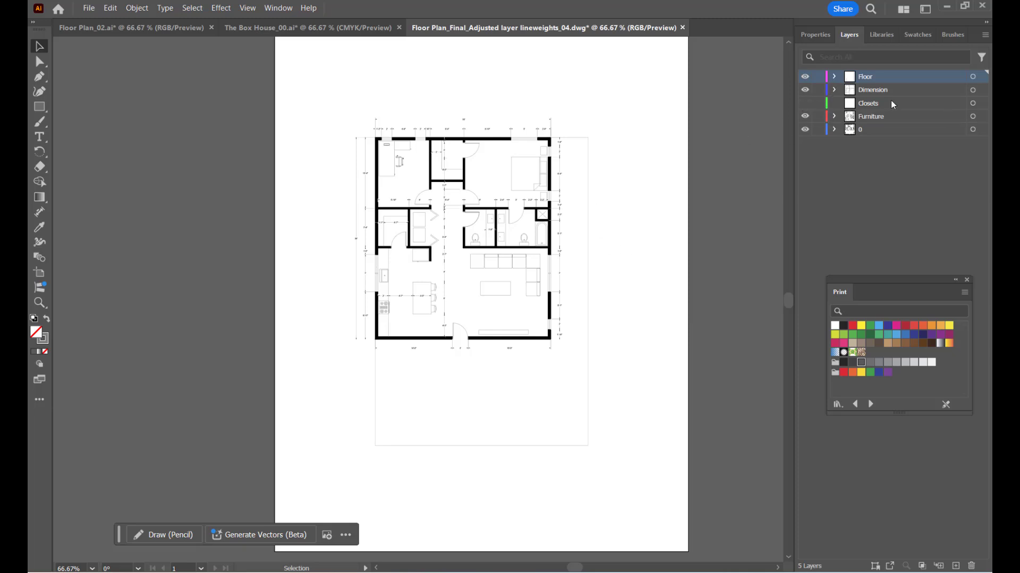
{"action": "left_click", "coordinate": [956, 104]}
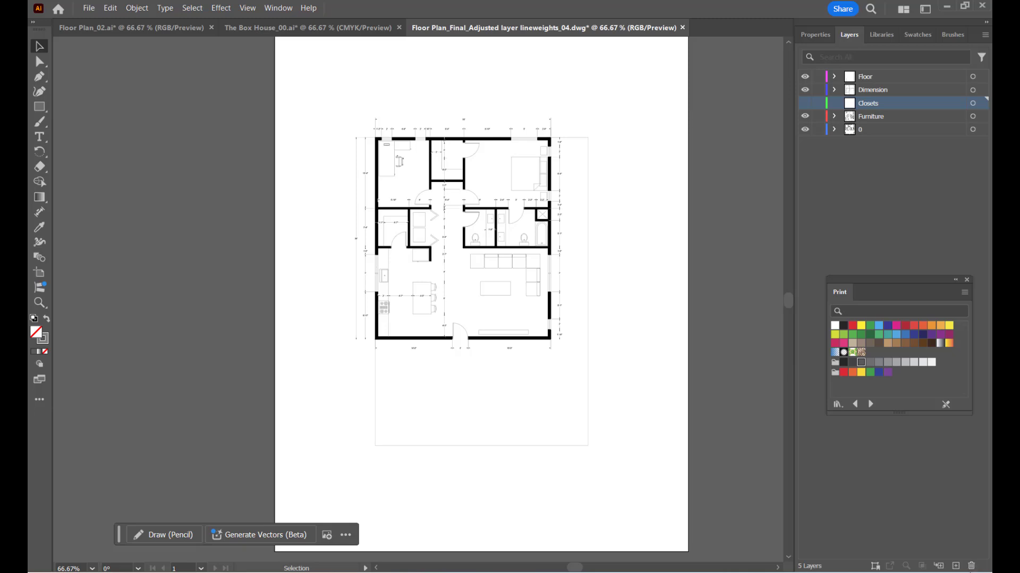
{"action": "left_click", "coordinate": [972, 566]}
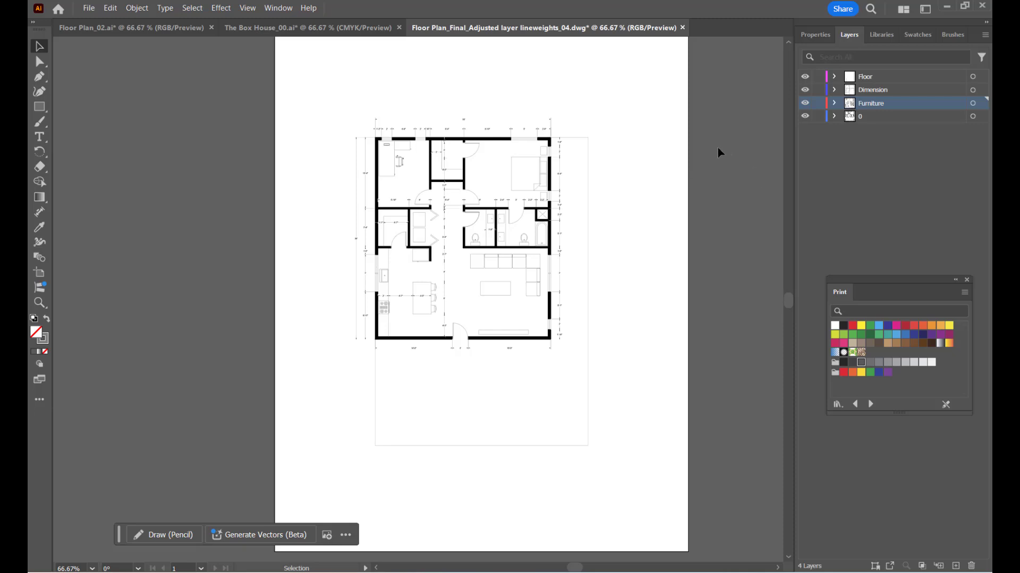
{"action": "left_click", "coordinate": [805, 77]}
{"action": "left_click", "coordinate": [805, 77]}
Try to start a Pen path on the Floor layer at the deck outline's upper-right corner, hiding and restoring the outline.
{"action": "left_click", "coordinate": [871, 77]}
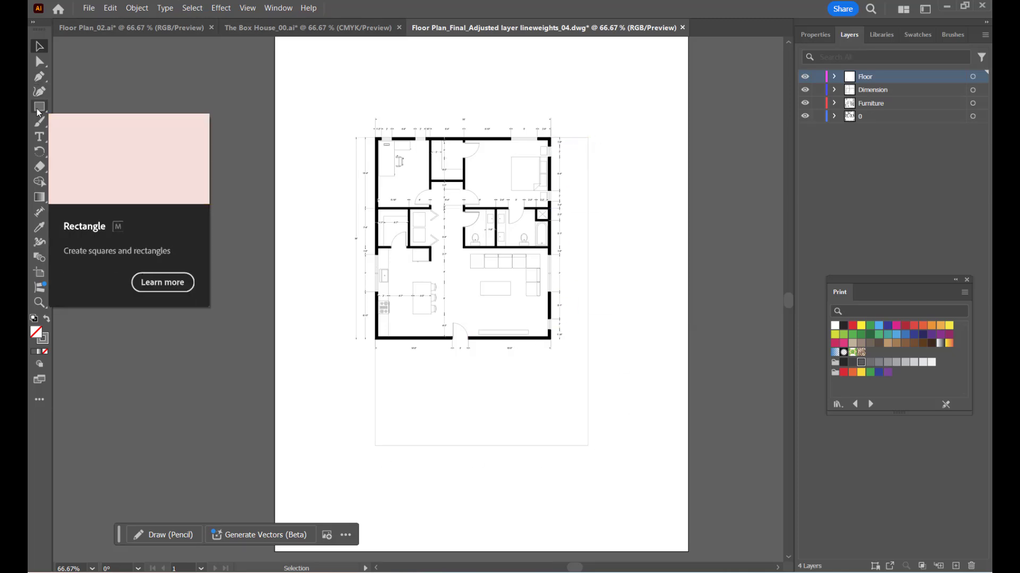
{"action": "left_click", "coordinate": [39, 76]}
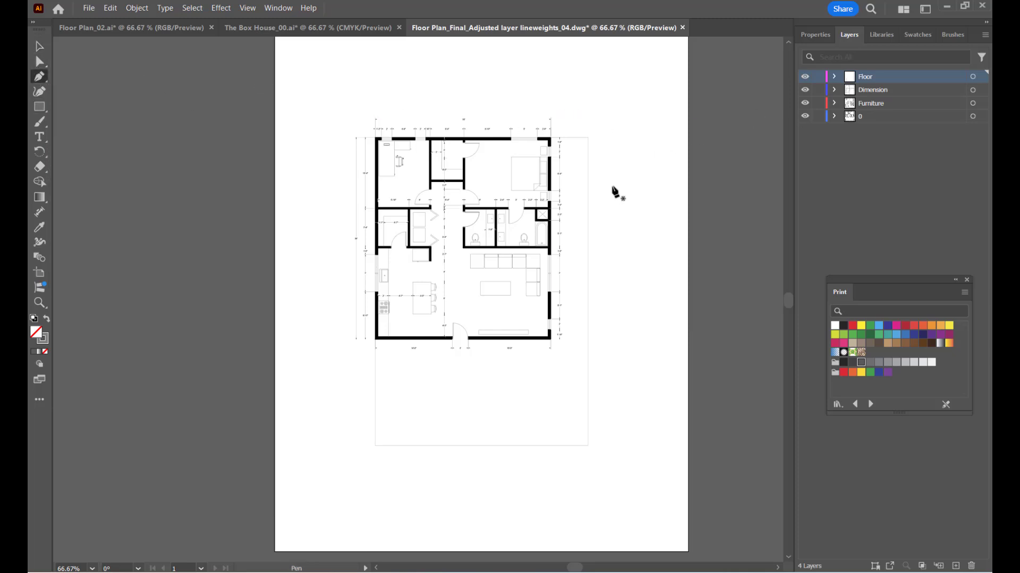
{"action": "left_click", "coordinate": [587, 138]}
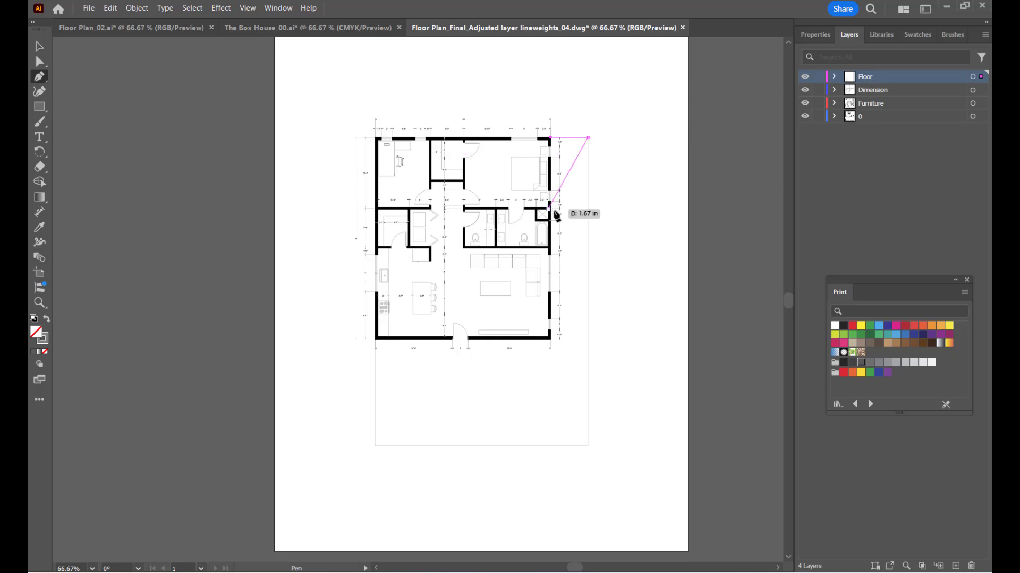
{"action": "key", "text": "ctrl"}
{"action": "key", "text": "ctrl+3"}
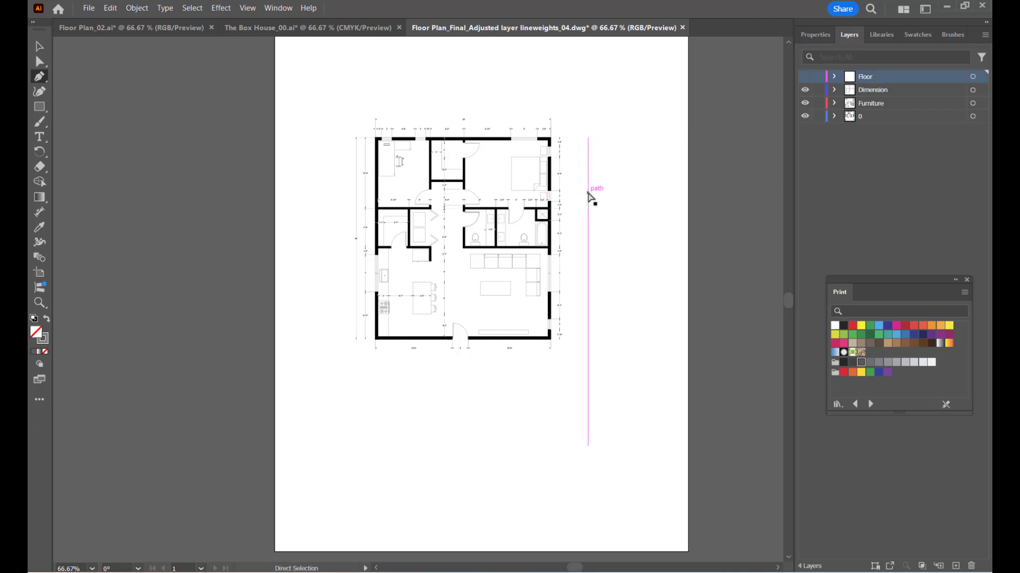
{"action": "key", "text": "ctrl+alt+3"}
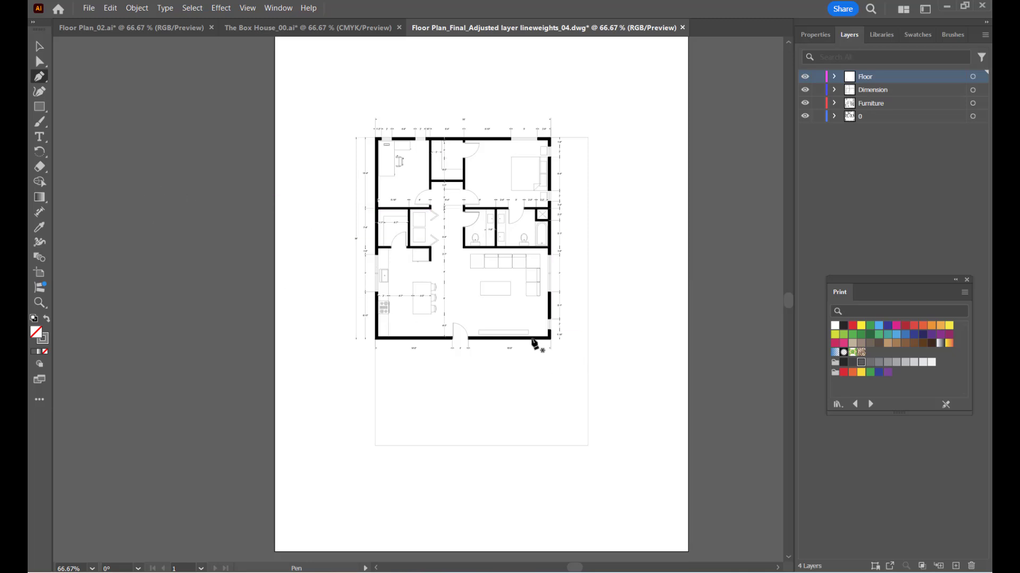
Try to start a Pen path at the house's lower-right outer wall corner, undo it, and restore the Floor layer's visibility.
{"action": "scroll", "coordinate": [552, 376], "scroll_direction": "up", "scroll_amount": 3}
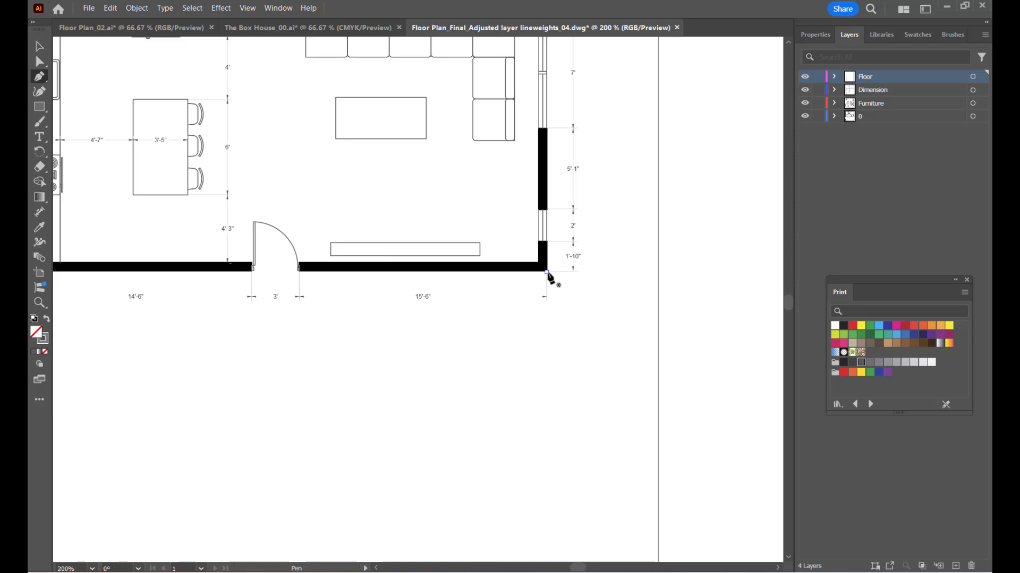
{"action": "scroll", "coordinate": [548, 272], "scroll_direction": "up", "scroll_amount": 4}
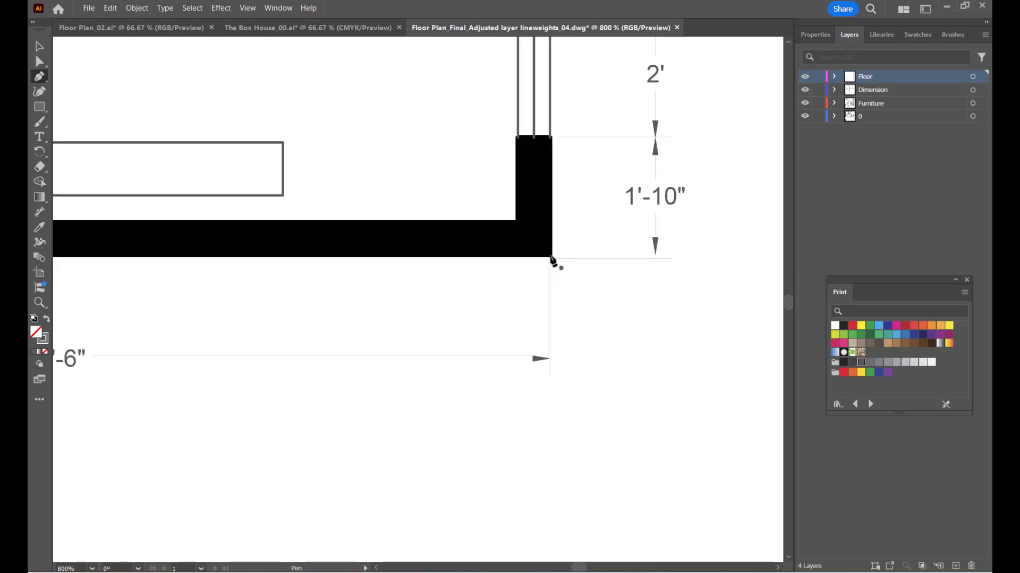
{"action": "left_click", "coordinate": [550, 255]}
{"action": "scroll", "coordinate": [568, 298], "scroll_direction": "down", "scroll_amount": 5}
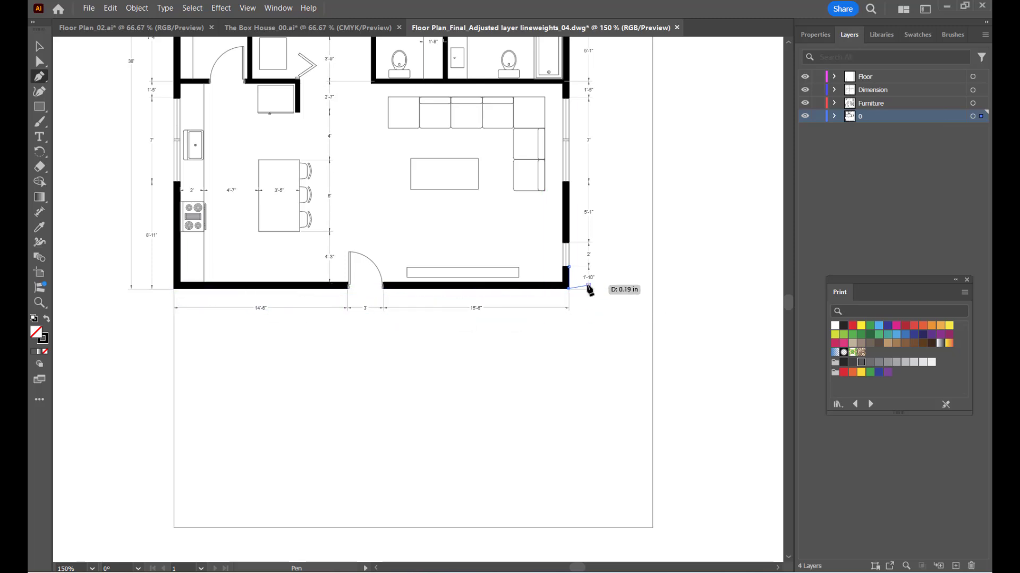
{"action": "scroll", "coordinate": [481, 351], "scroll_direction": "down", "scroll_amount": 1}
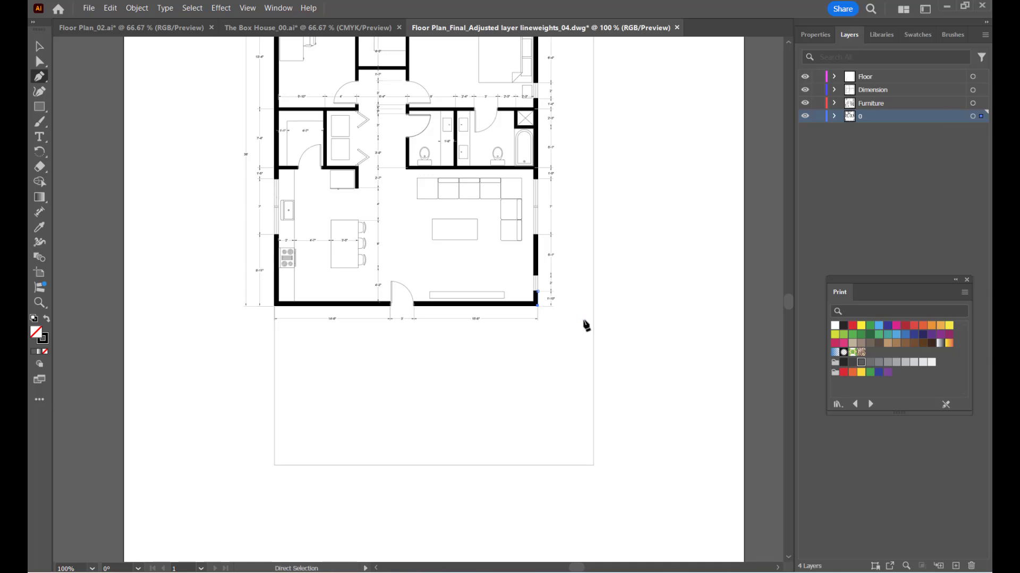
{"action": "key", "text": "ctrl+z"}
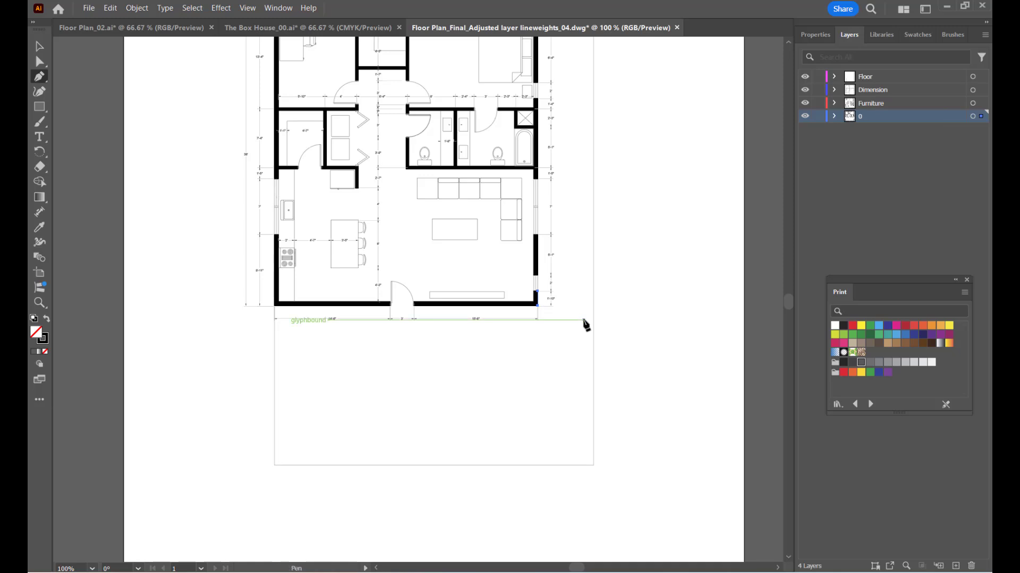
{"action": "key", "text": "ctrl+z"}
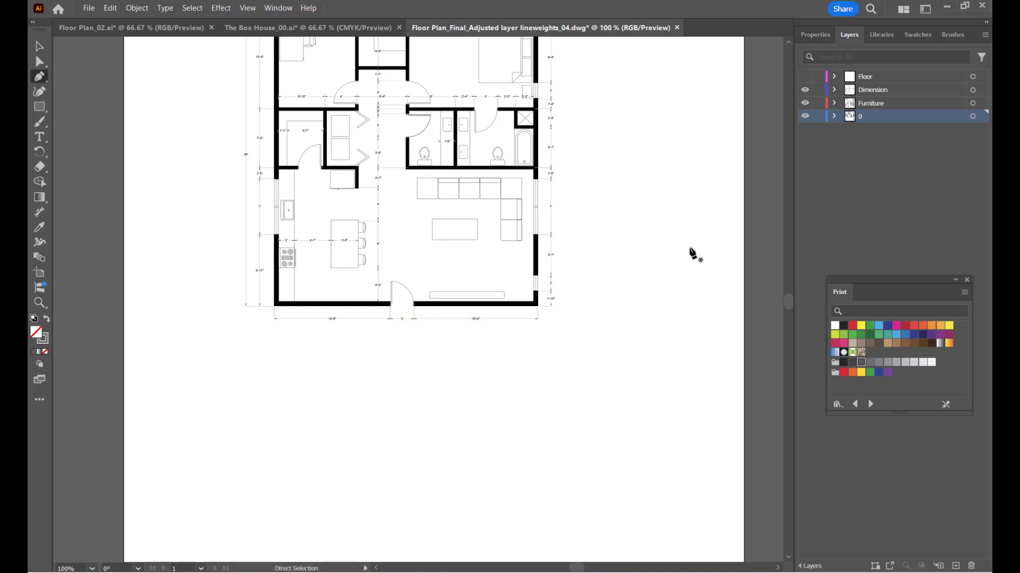
{"action": "key", "text": "ctrl+shift+z"}
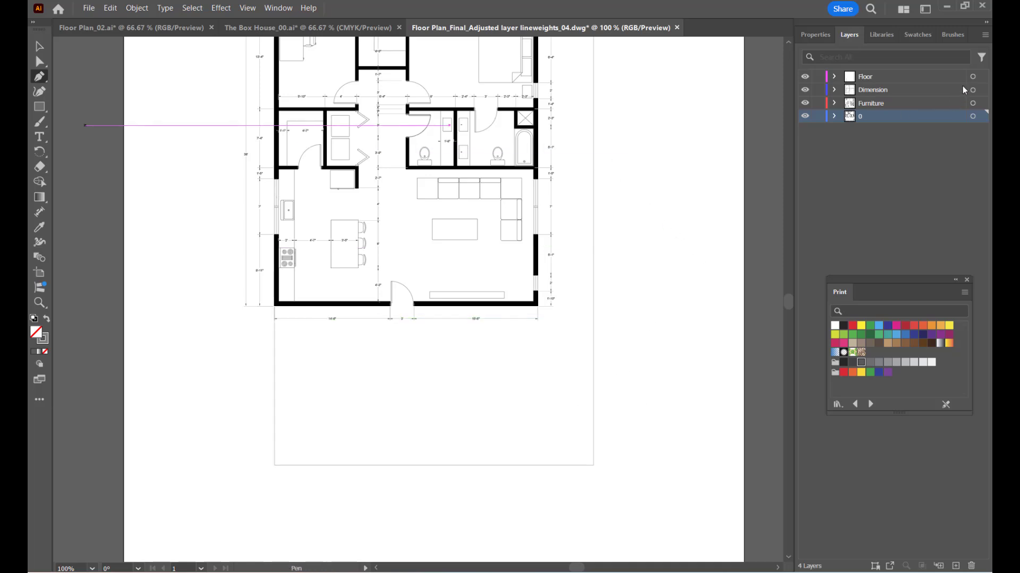
On the Floor layer, draw a Pen path from the deck outline's upper-right corner through its lower-right to its lower-left corner.
{"action": "left_click", "coordinate": [916, 76]}
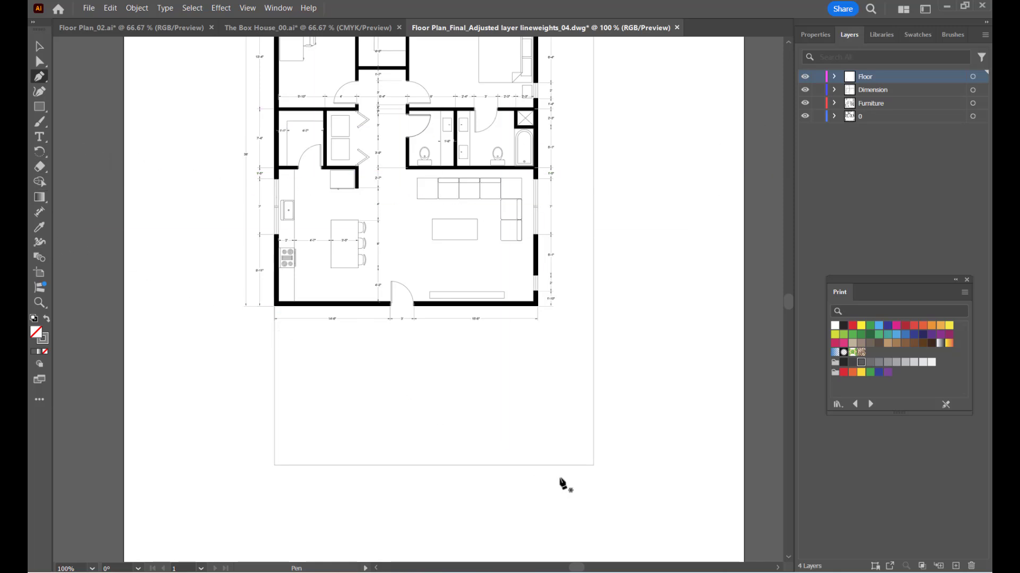
{"action": "scroll", "coordinate": [394, 452], "scroll_direction": "down", "scroll_amount": 1}
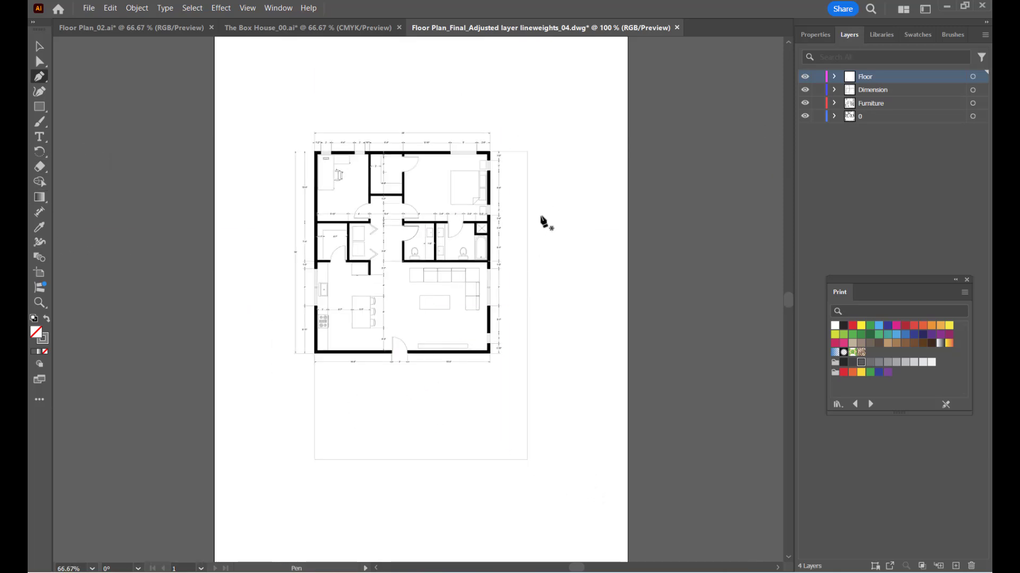
{"action": "left_click", "coordinate": [527, 151]}
{"action": "left_click", "coordinate": [527, 151]}
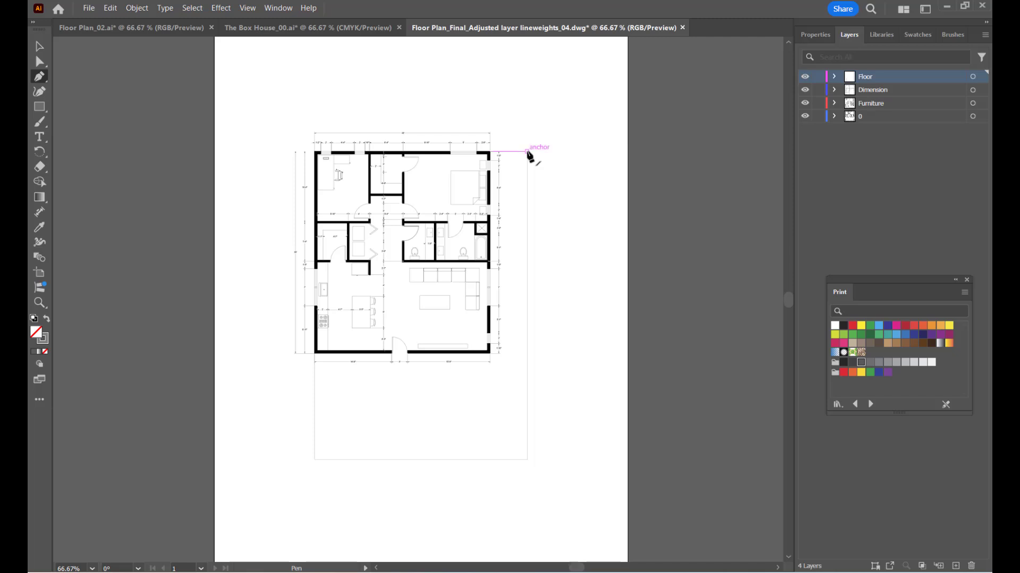
{"action": "left_click", "coordinate": [527, 460]}
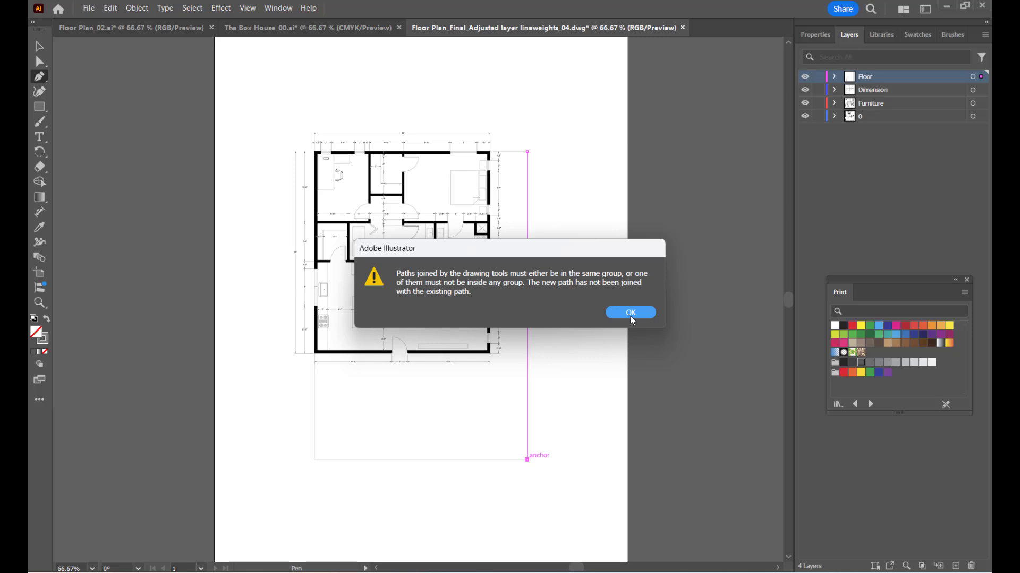
{"action": "left_click", "coordinate": [632, 318]}
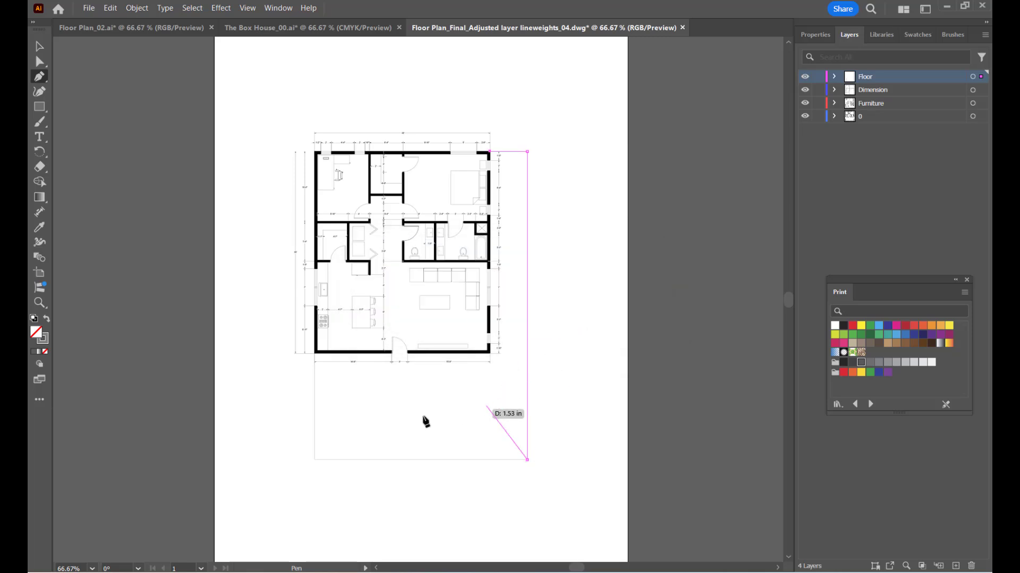
{"action": "left_click", "coordinate": [314, 460]}
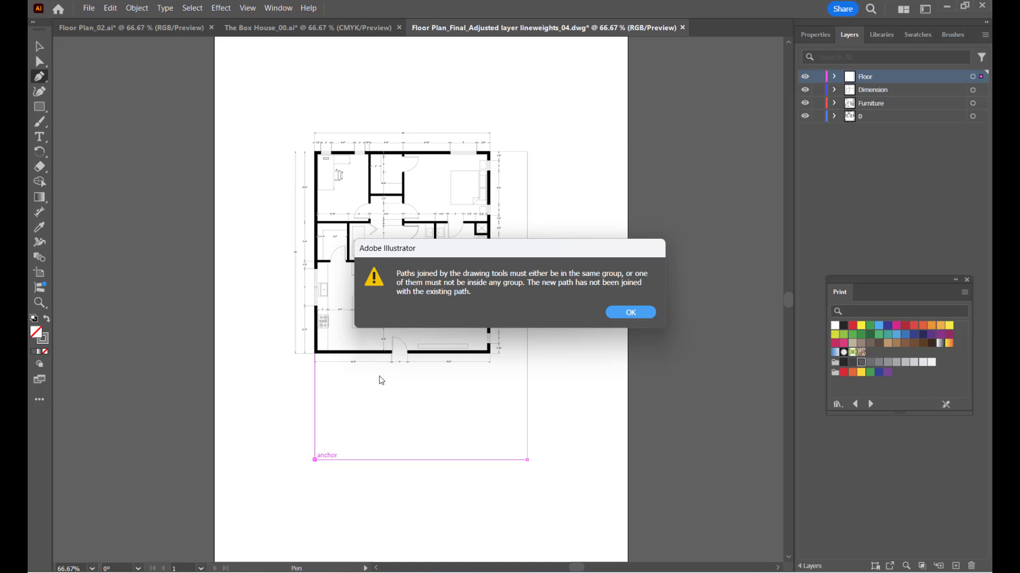
{"action": "left_click", "coordinate": [621, 311]}
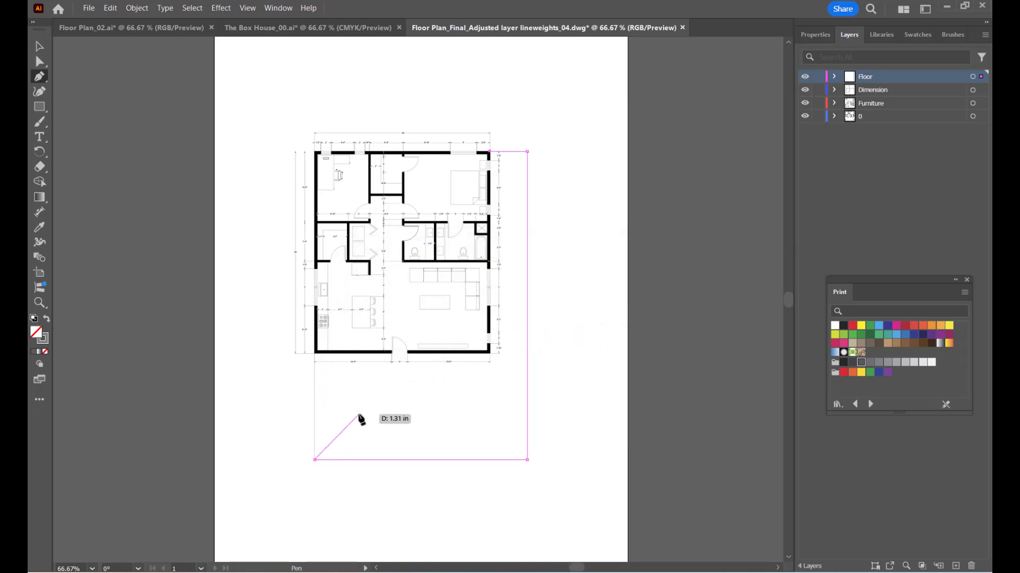
Continue the deck path along the house's lower and right outer walls and close it at the deck's upper-right corner.
{"action": "scroll", "coordinate": [359, 418], "scroll_direction": "up", "scroll_amount": 1}
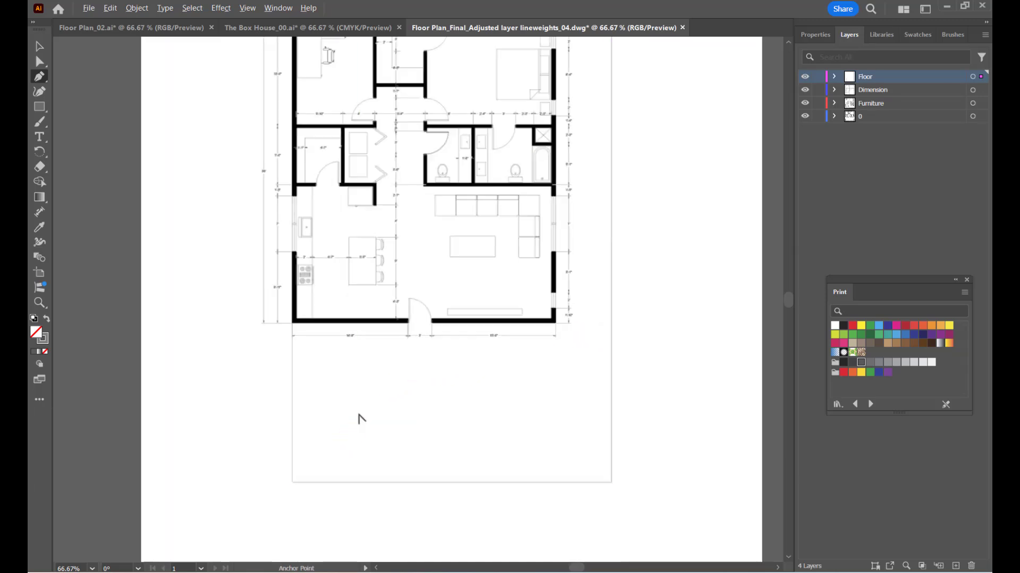
{"action": "left_click", "coordinate": [292, 322]}
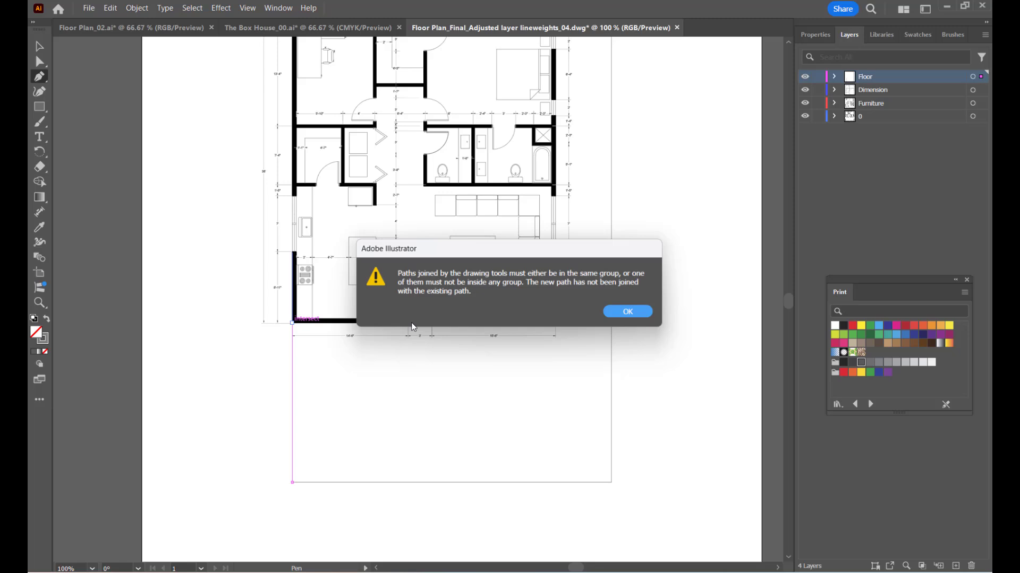
{"action": "left_click", "coordinate": [630, 313]}
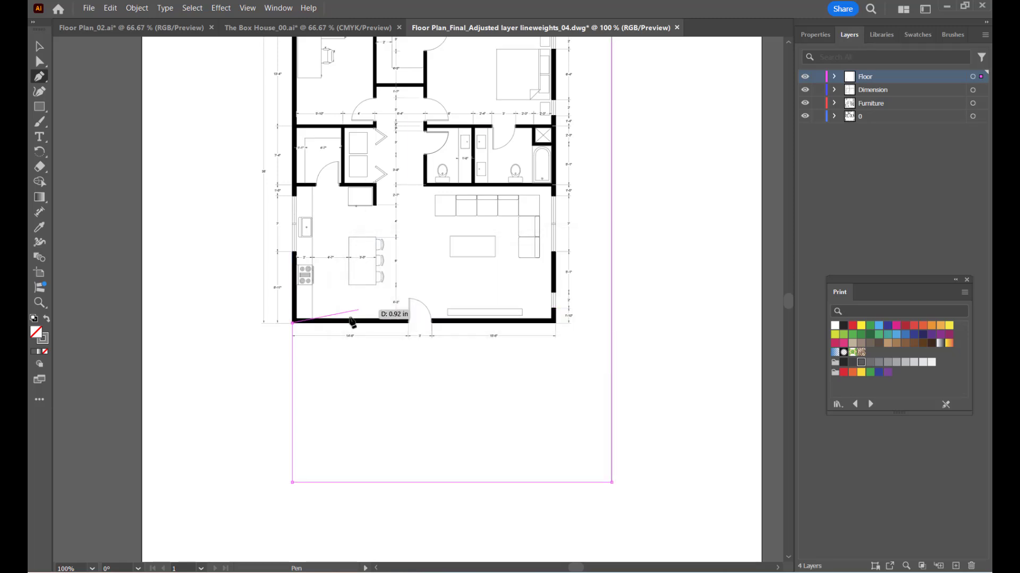
{"action": "left_click", "coordinate": [562, 327]}
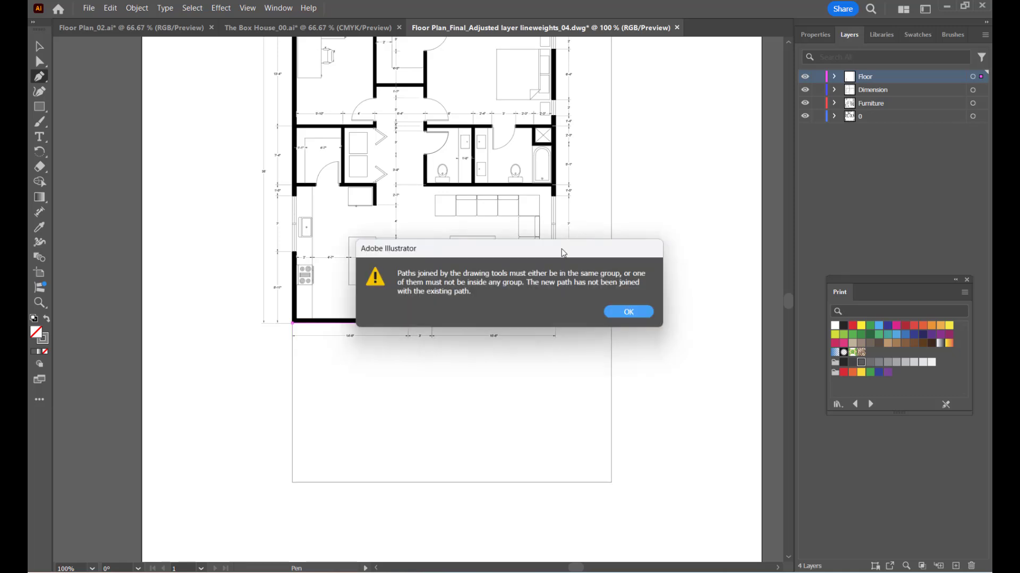
{"action": "left_click", "coordinate": [607, 316]}
{"action": "scroll", "coordinate": [478, 382], "scroll_direction": "down", "scroll_amount": 2}
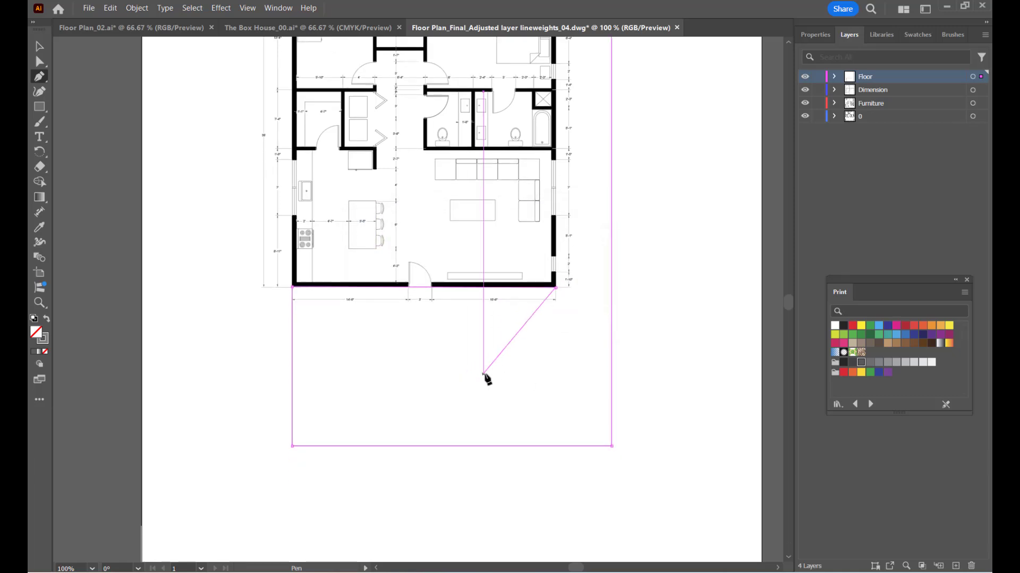
{"action": "scroll", "coordinate": [531, 308], "scroll_direction": "up", "scroll_amount": 6}
{"action": "scroll", "coordinate": [555, 242], "scroll_direction": "up", "scroll_amount": 1}
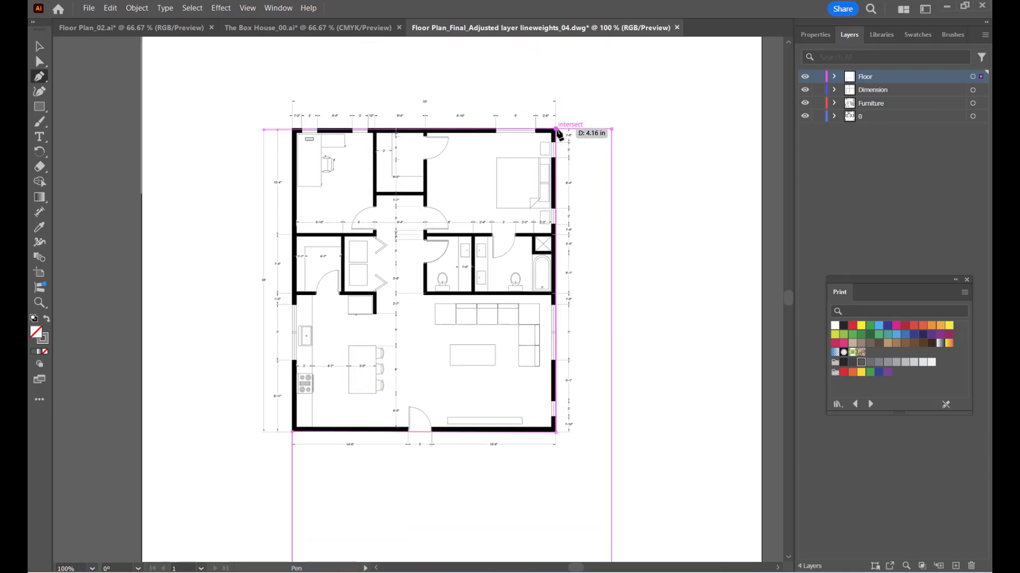
{"action": "left_click", "coordinate": [39, 47]}
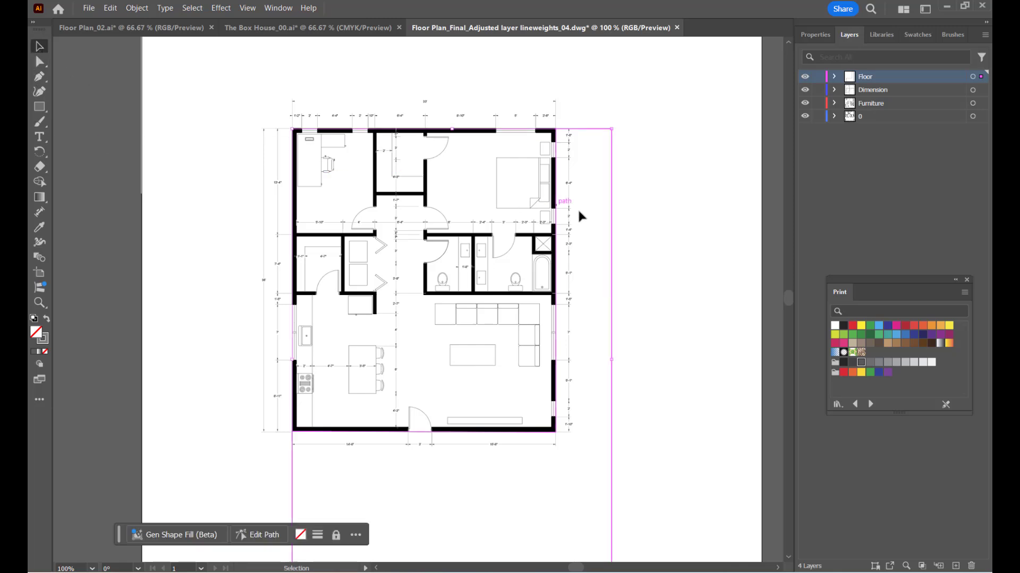
Try to join the new deck path with the Join command.
{"action": "scroll", "coordinate": [627, 253], "scroll_direction": "down", "scroll_amount": 2}
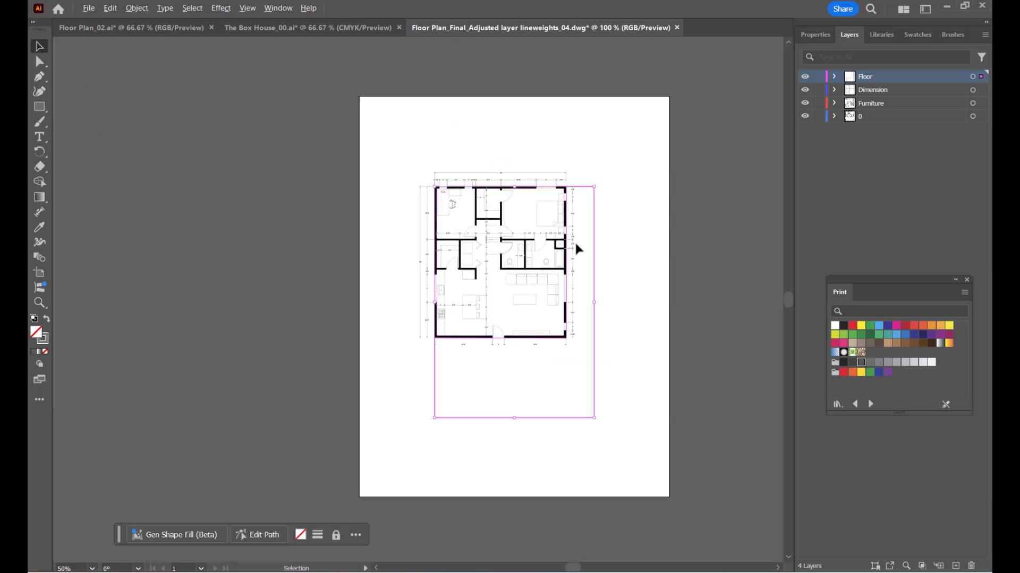
{"action": "scroll", "coordinate": [576, 243], "scroll_direction": "up", "scroll_amount": 1}
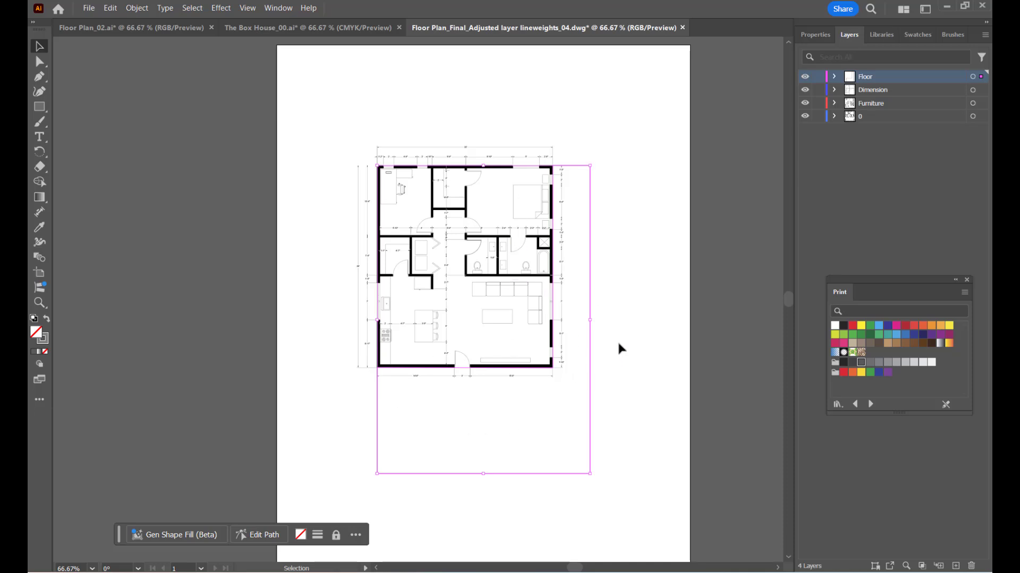
{"action": "key", "text": "ctrl+j"}
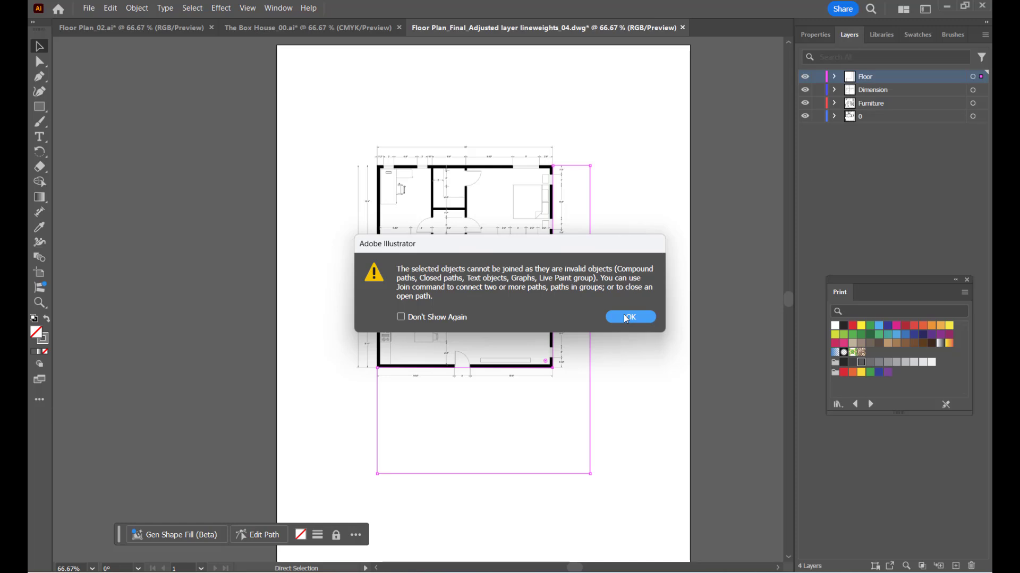
{"action": "left_click", "coordinate": [625, 317]}
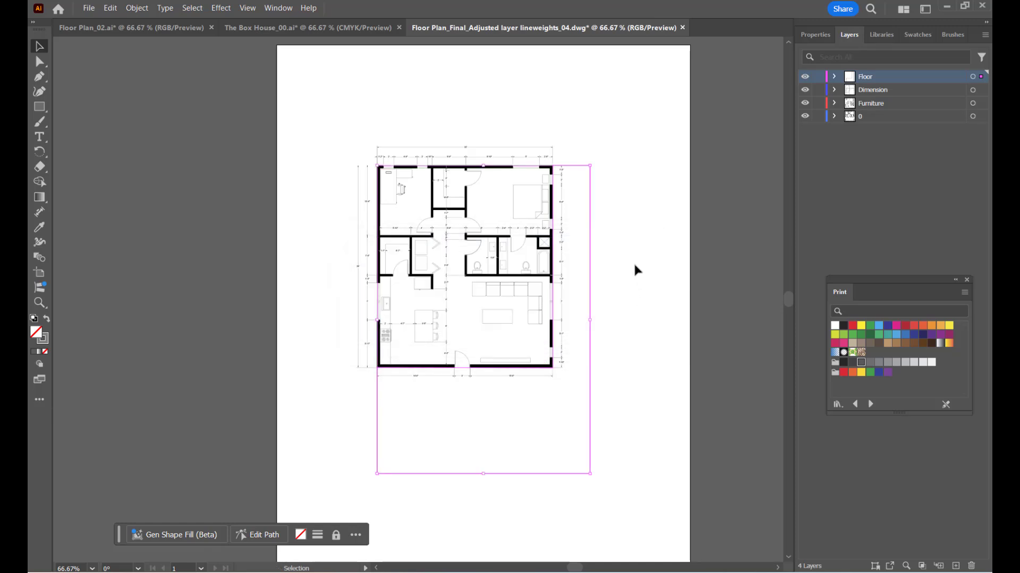
Select the deck outline group, set its stroke weight to 3 pt, and deselect it.
{"action": "left_click", "coordinate": [411, 138]}
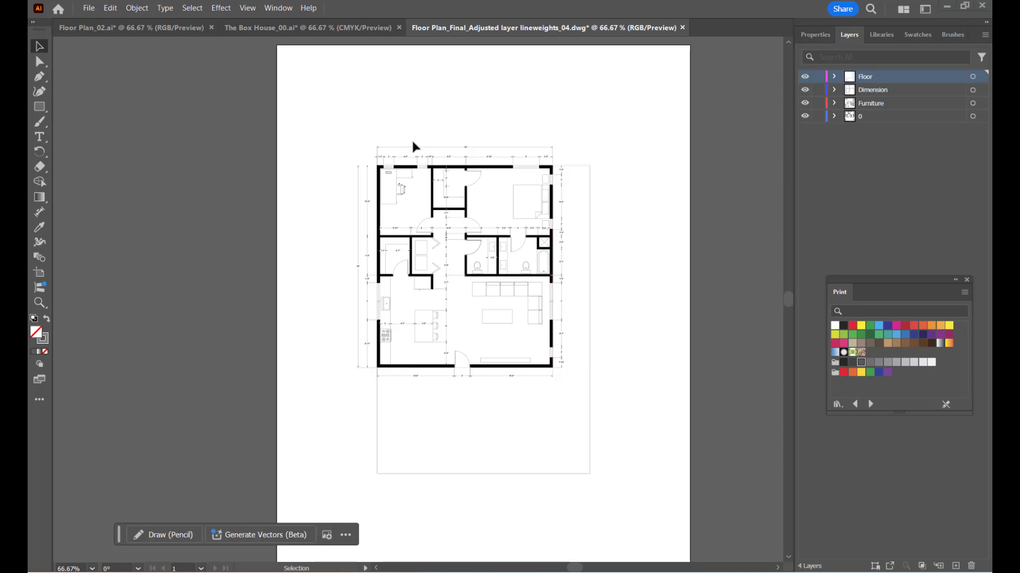
{"action": "left_click", "coordinate": [590, 207]}
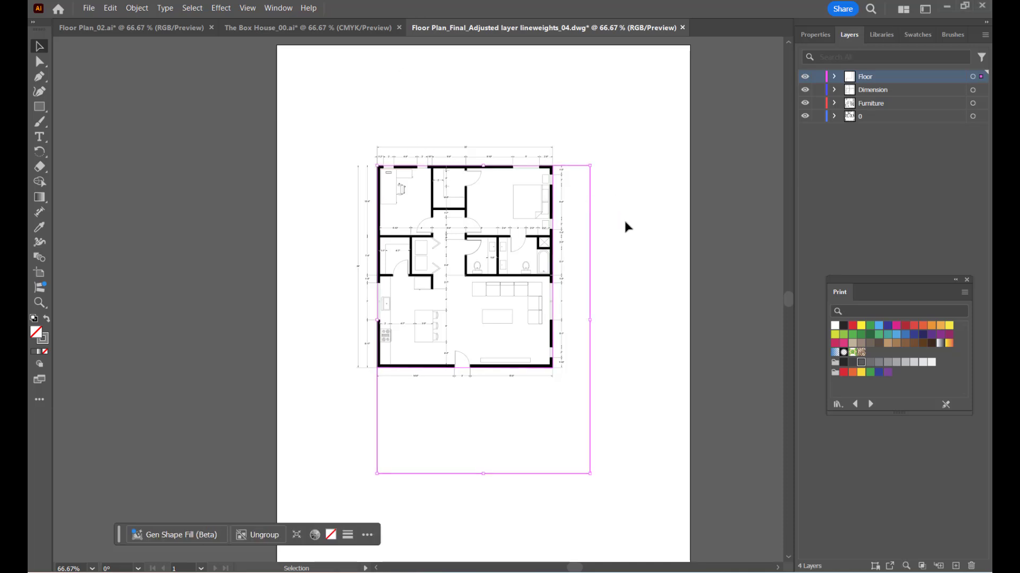
{"action": "left_click", "coordinate": [624, 223]}
{"action": "left_click", "coordinate": [590, 219]}
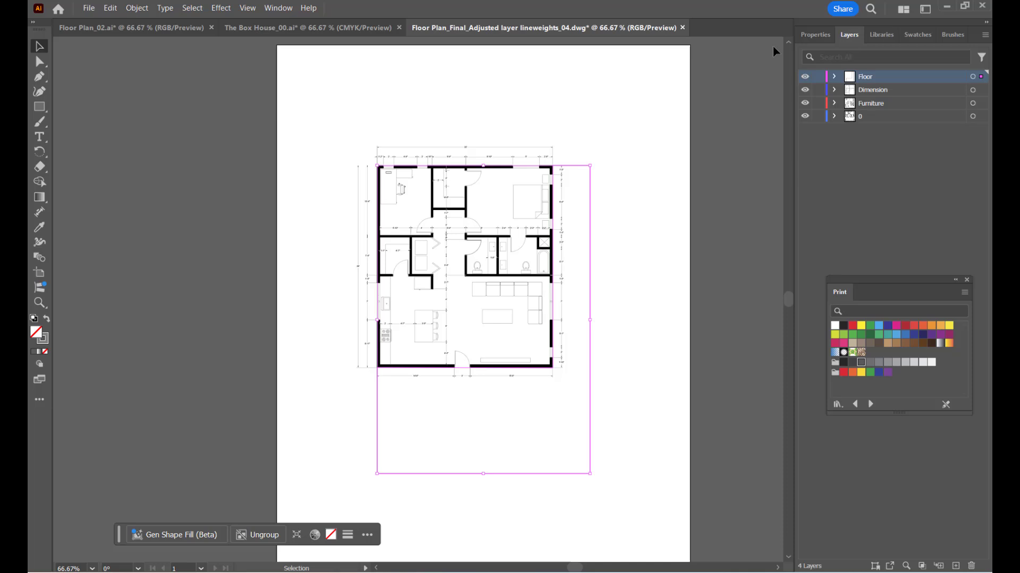
{"action": "left_click", "coordinate": [815, 35]}
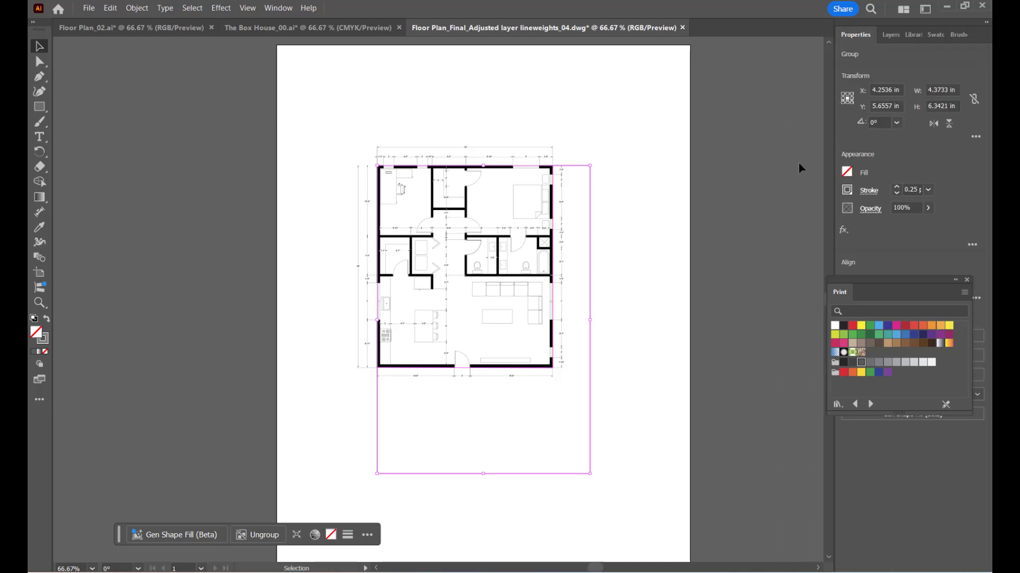
{"action": "left_click", "coordinate": [898, 186]}
{"action": "left_click", "coordinate": [897, 187]}
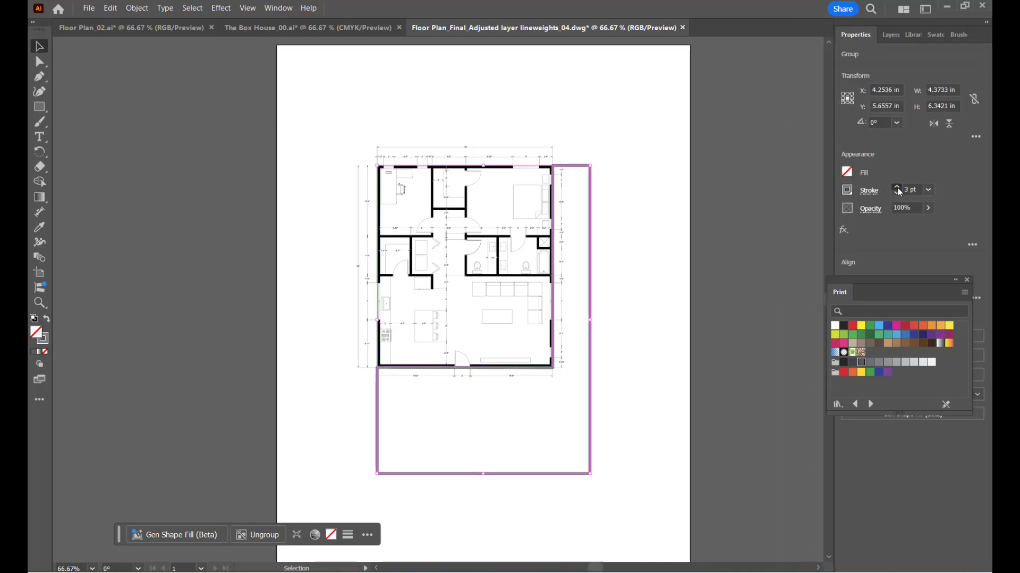
{"action": "left_click", "coordinate": [656, 210]}
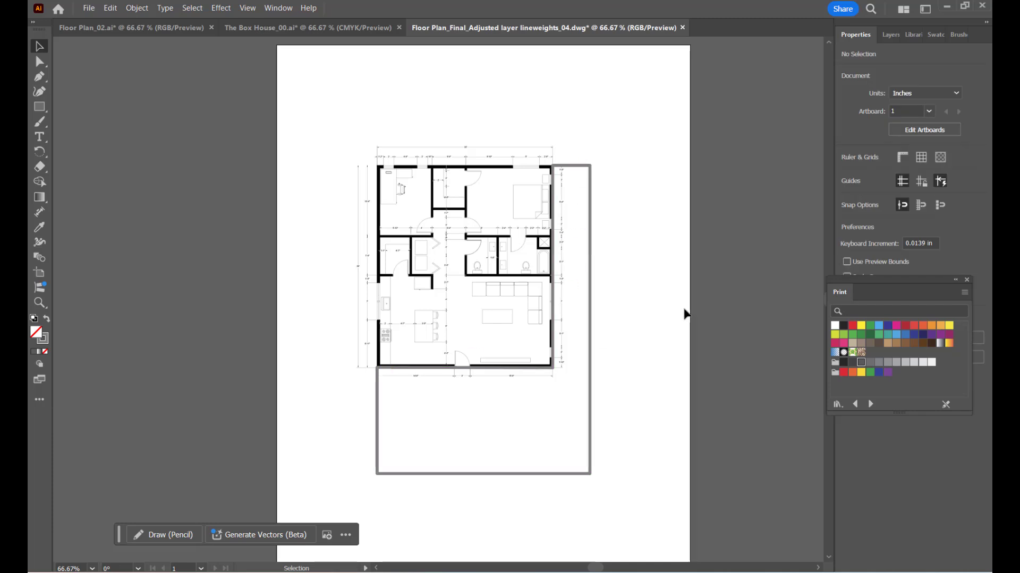
Undo the stroke weight change on the deck outline and leave nothing selected.
{"action": "key", "text": "ctrl+z"}
{"action": "key", "text": "ctrl+z"}
{"action": "key", "text": "ctrl+z"}
{"action": "key", "text": "ctrl+z"}
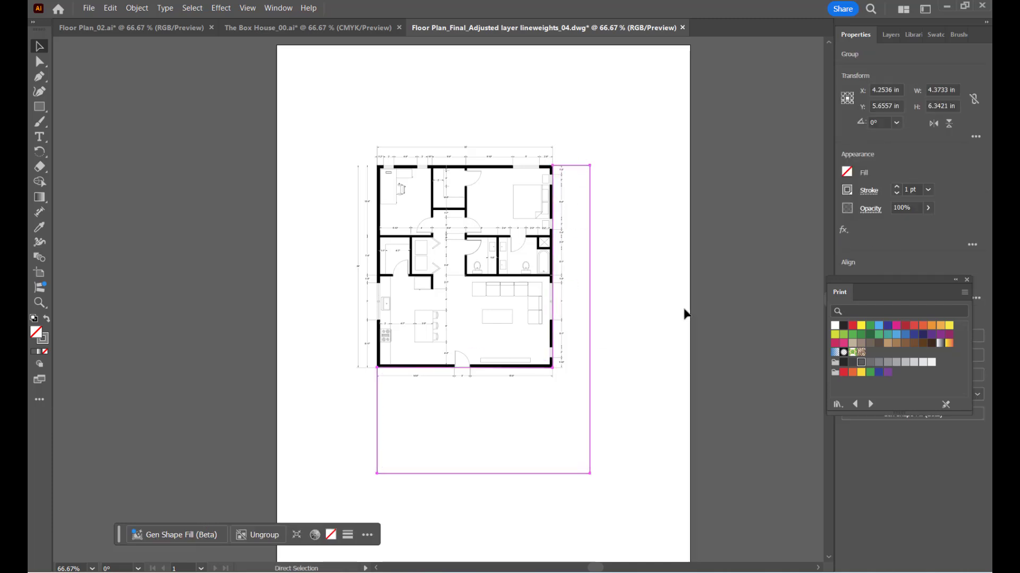
{"action": "key", "text": "ctrl+z"}
{"action": "key", "text": "ctrl+z"}
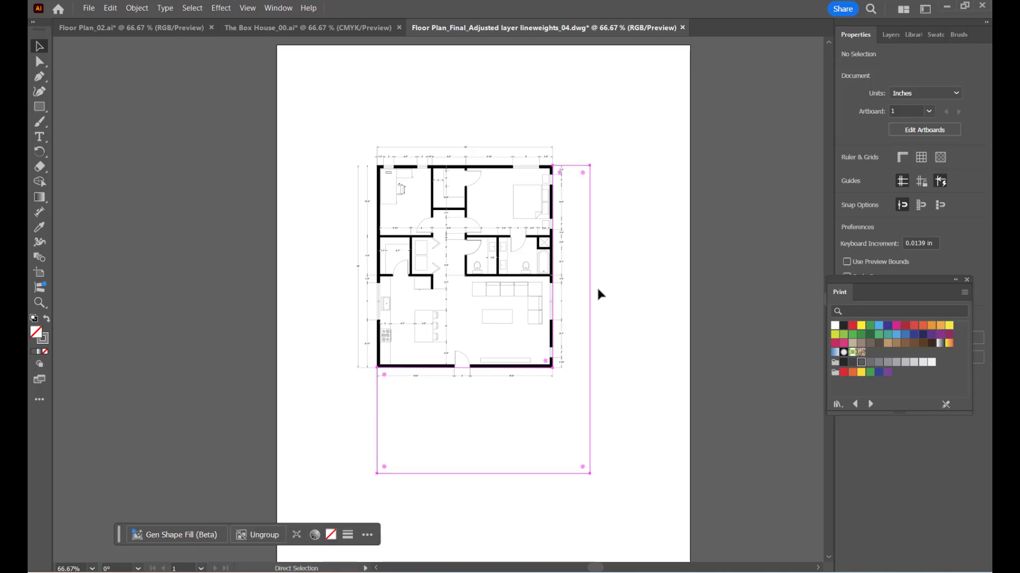
{"action": "key", "text": "ctrl+z"}
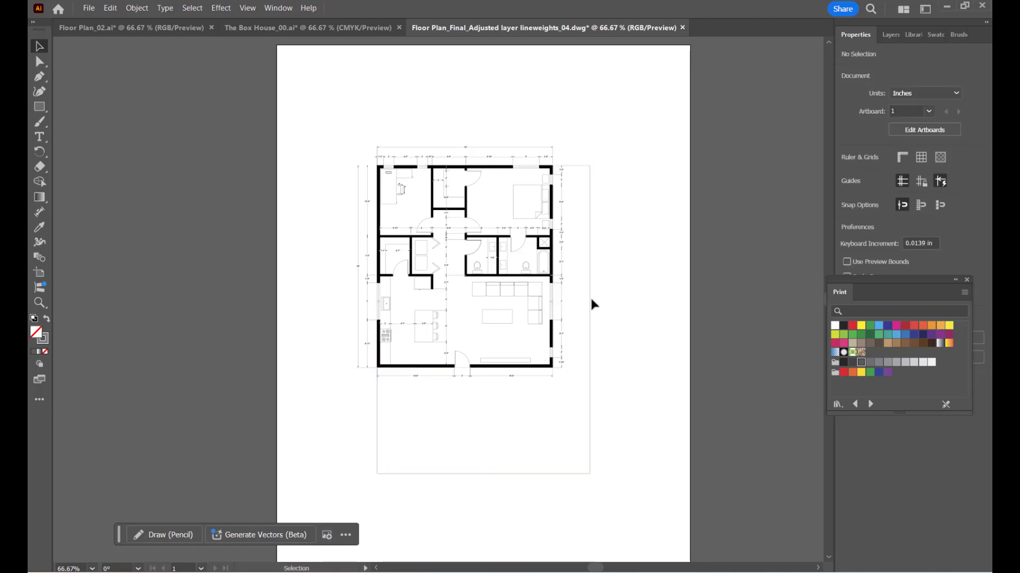
Select the deck outline group and check which swatches are available for its fill.
{"action": "left_click", "coordinate": [590, 299]}
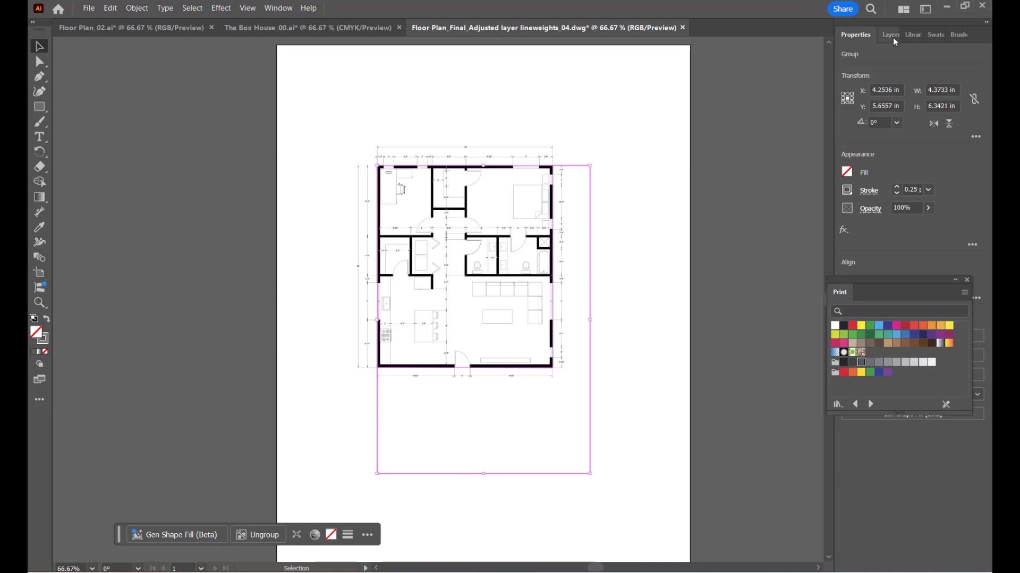
{"action": "left_click", "coordinate": [934, 40]}
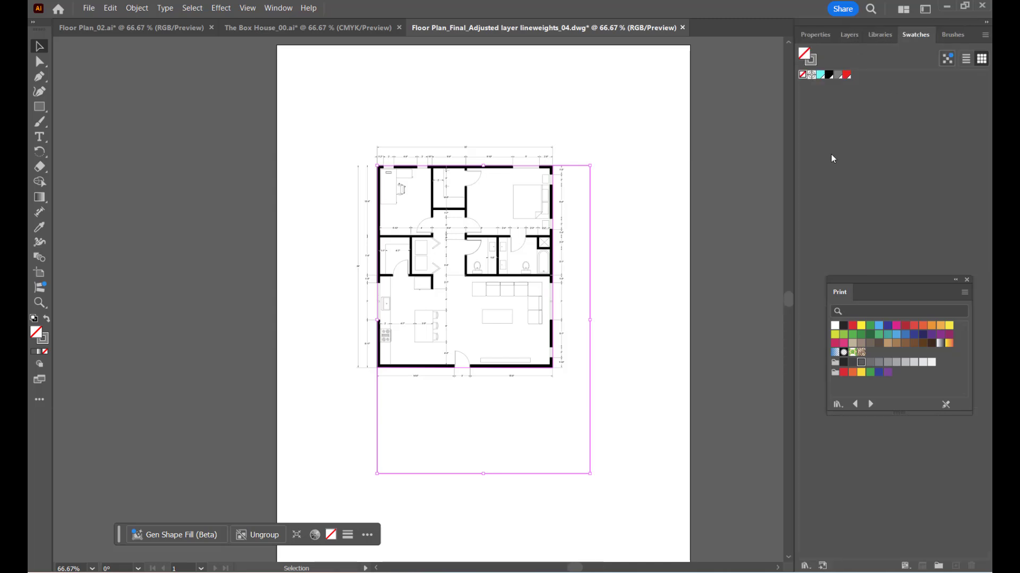
{"action": "left_click", "coordinate": [815, 35]}
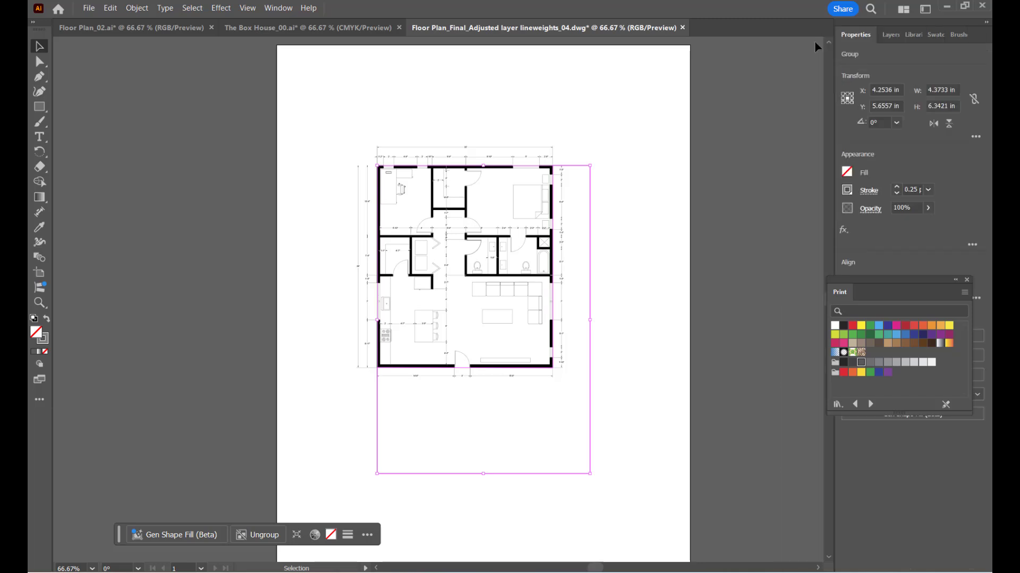
{"action": "left_click", "coordinate": [851, 175]}
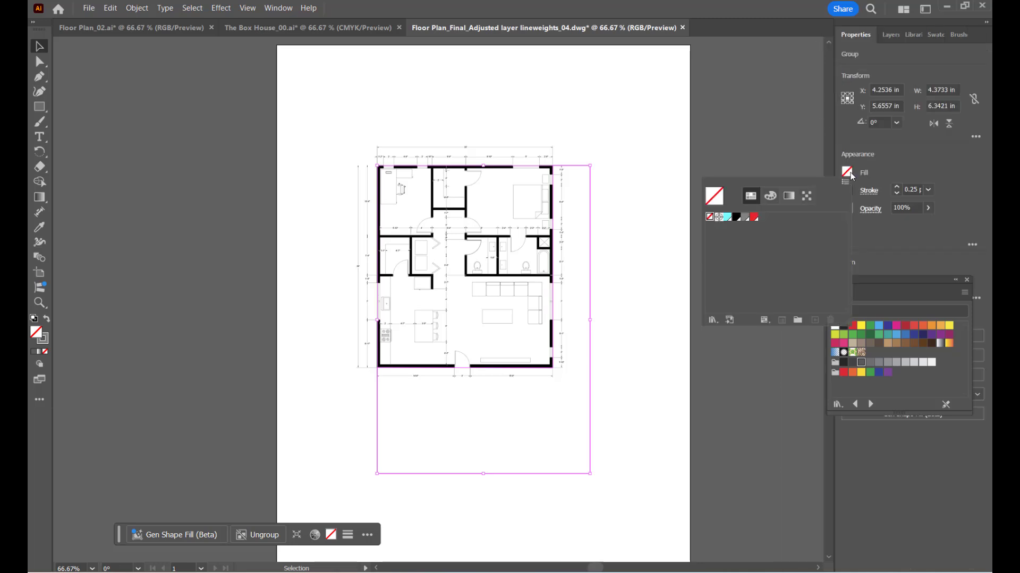
{"action": "left_click", "coordinate": [922, 46]}
Open the Basic Graphics_Lines pattern swatch library for the selected deck outline group.
{"action": "left_click", "coordinate": [933, 35]}
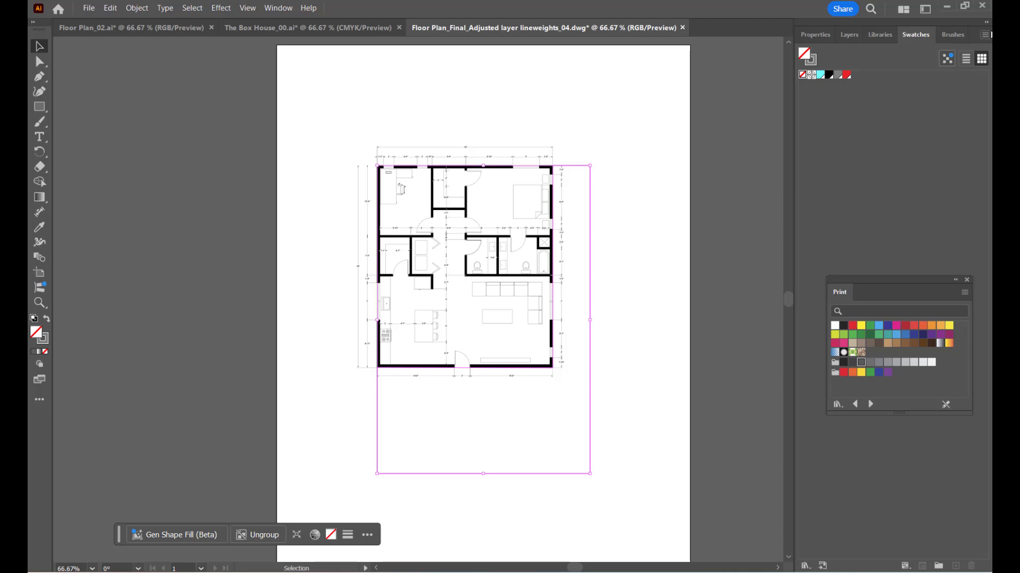
{"action": "left_click", "coordinate": [984, 35]}
{"action": "left_click", "coordinate": [986, 44]}
{"action": "left_click", "coordinate": [983, 36]}
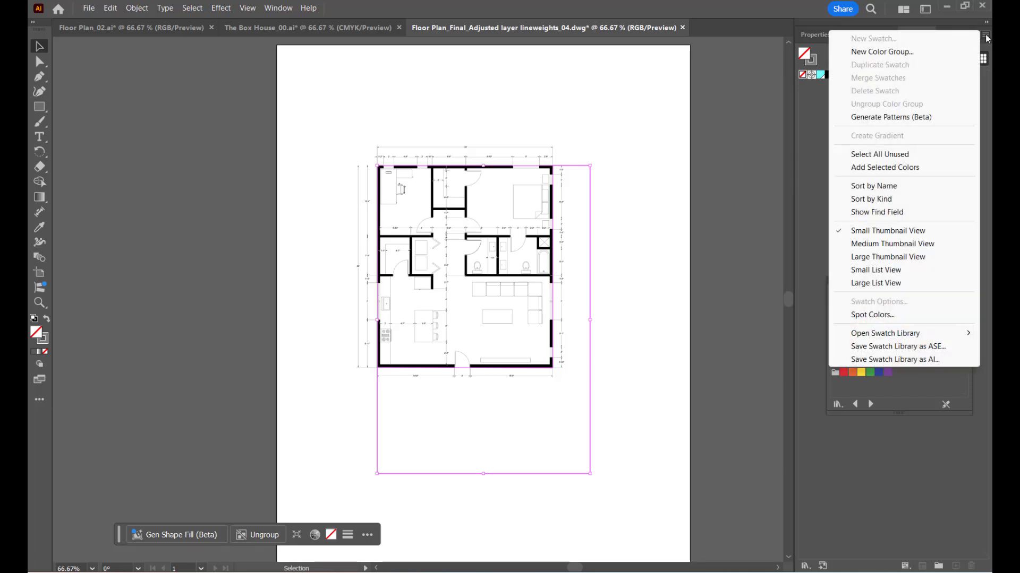
{"action": "mouse_move", "coordinate": [888, 340]}
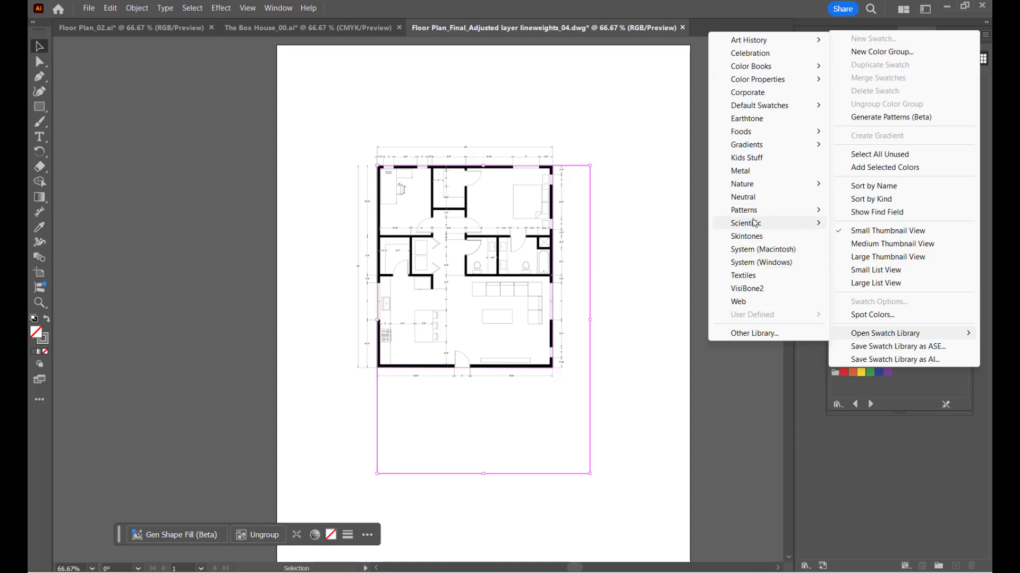
{"action": "mouse_move", "coordinate": [741, 211]}
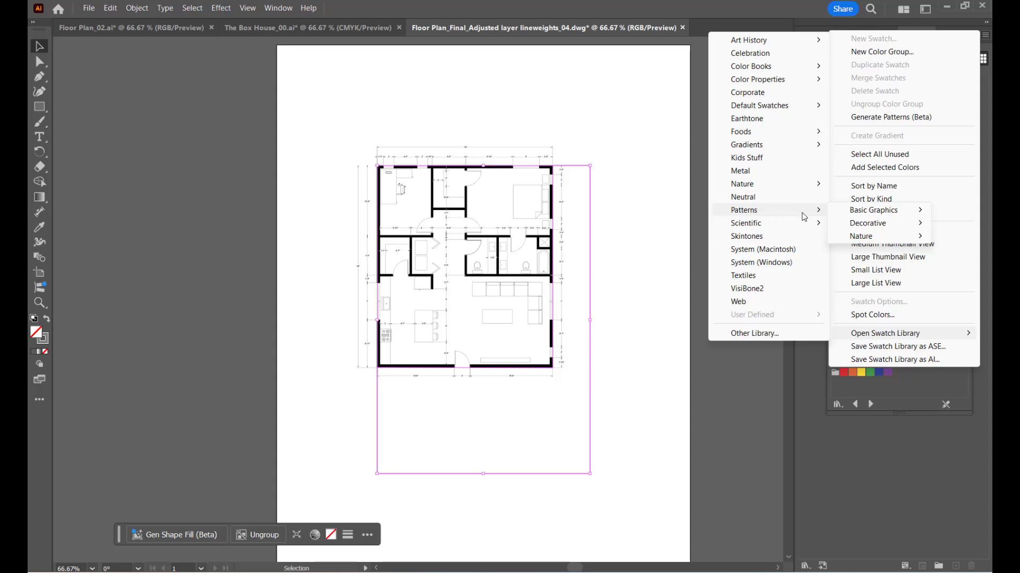
{"action": "mouse_move", "coordinate": [867, 215]}
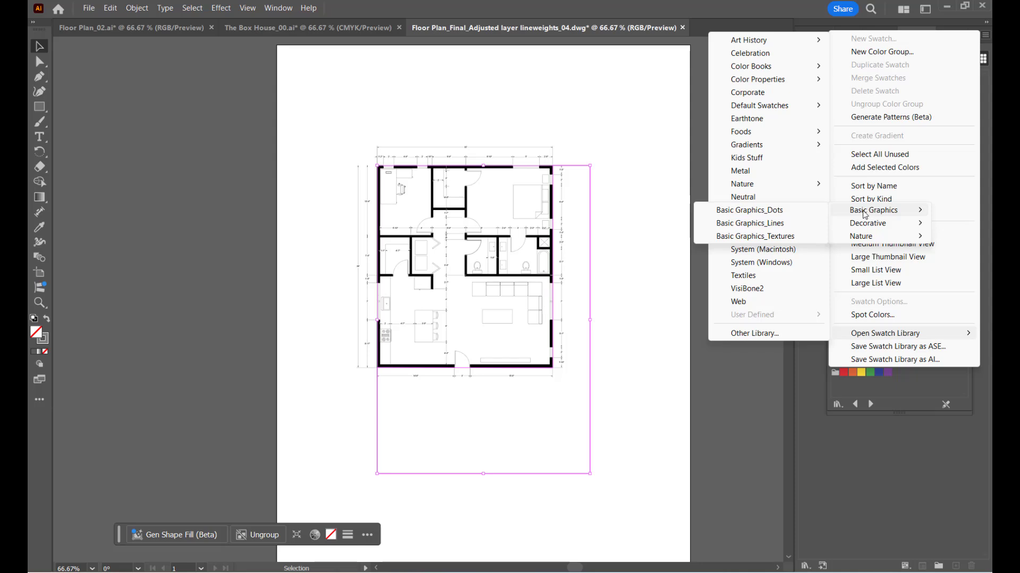
{"action": "left_click", "coordinate": [781, 224]}
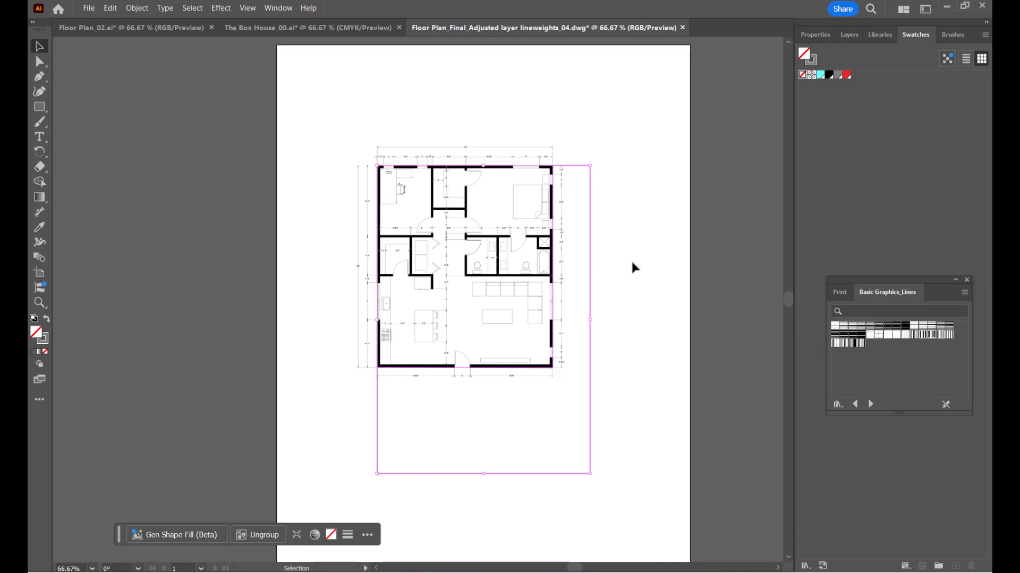
Try several heavier line patterns and grid patterns from Basic Graphics_Lines as the deck fill.
{"action": "left_click", "coordinate": [843, 330]}
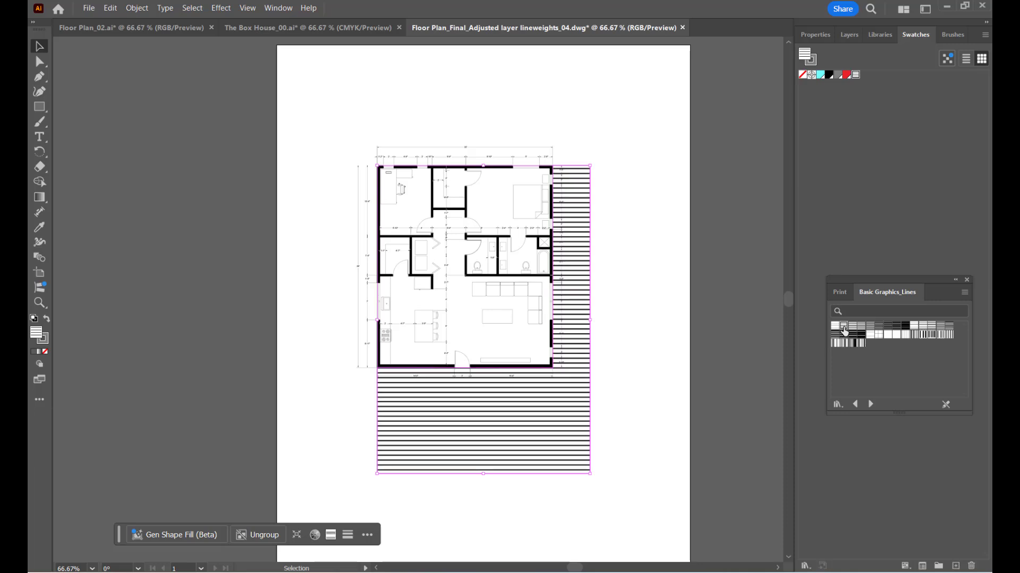
{"action": "left_click", "coordinate": [853, 326]}
{"action": "left_click", "coordinate": [862, 326]}
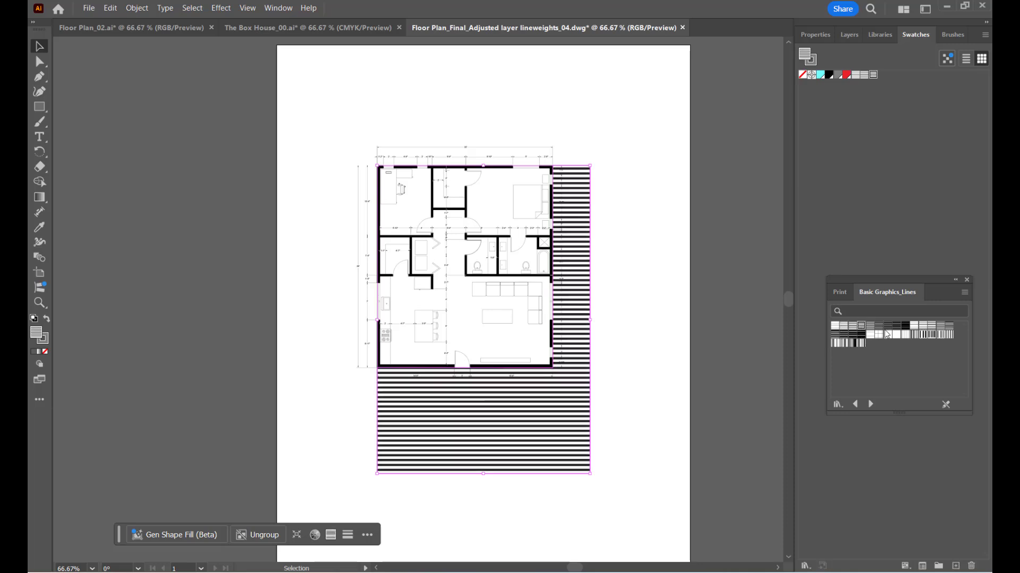
{"action": "left_click", "coordinate": [874, 335]}
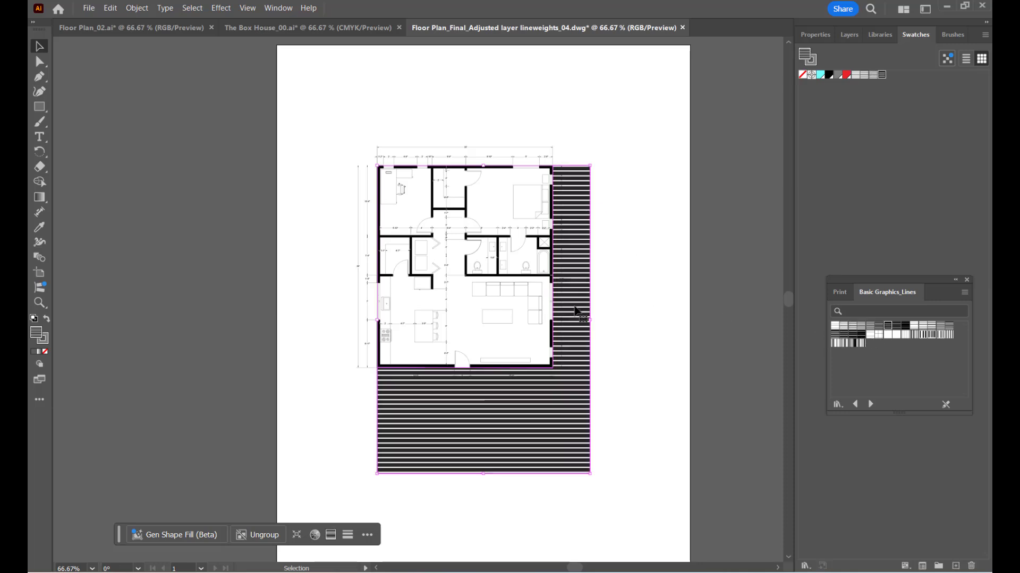
{"action": "left_click", "coordinate": [866, 335]}
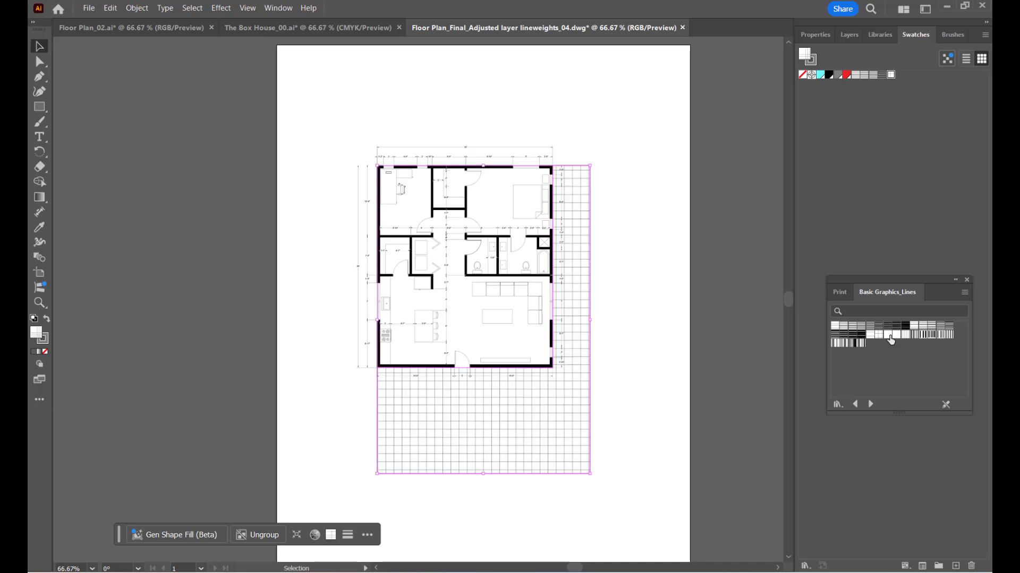
{"action": "left_click", "coordinate": [890, 336]}
Fill the deck group with the first, thin horizontal line pattern from Basic Graphics_Lines and deselect it.
{"action": "left_click", "coordinate": [835, 327]}
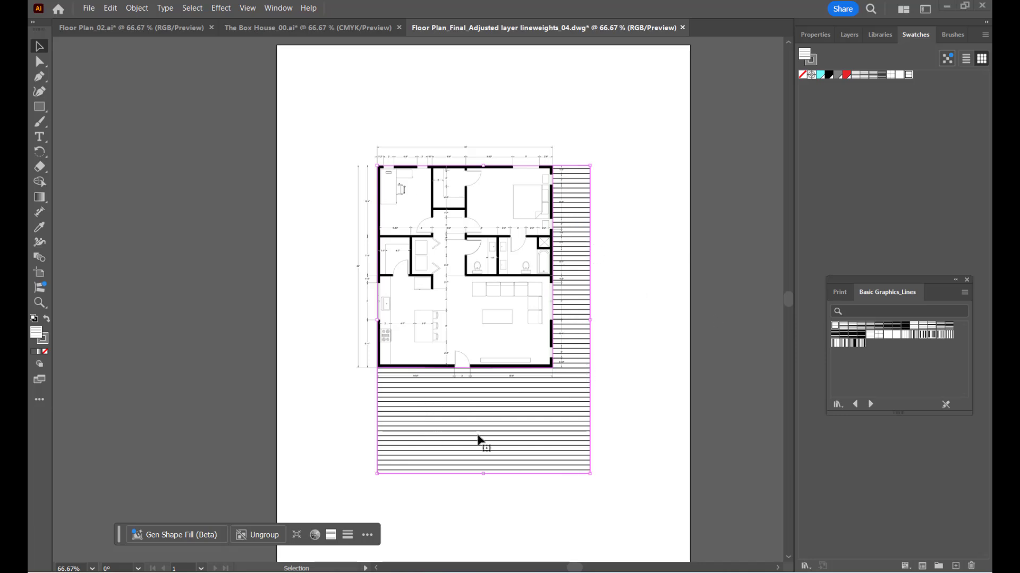
{"action": "left_click", "coordinate": [611, 291]}
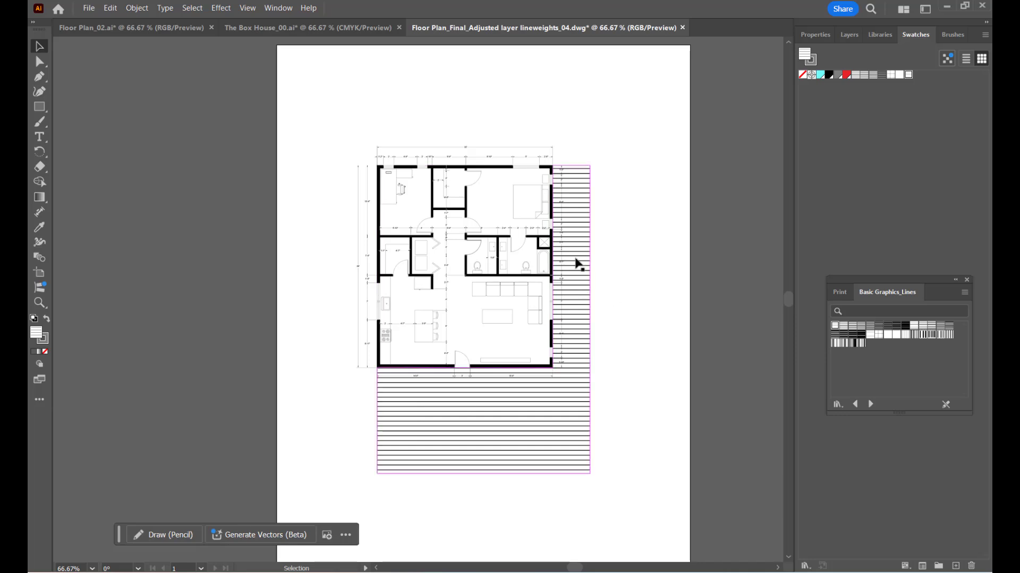
{"action": "left_click", "coordinate": [591, 357]}
{"action": "left_click", "coordinate": [624, 350]}
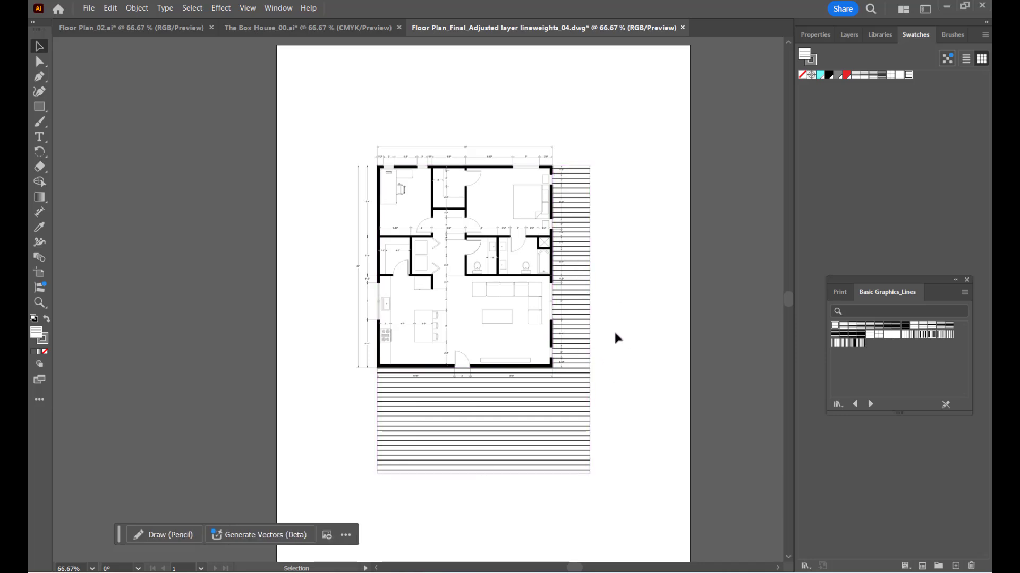
Try a grid pattern on the deck group, return its fill to the thin horizontal line pattern, and deselect it.
{"action": "left_click", "coordinate": [582, 428]}
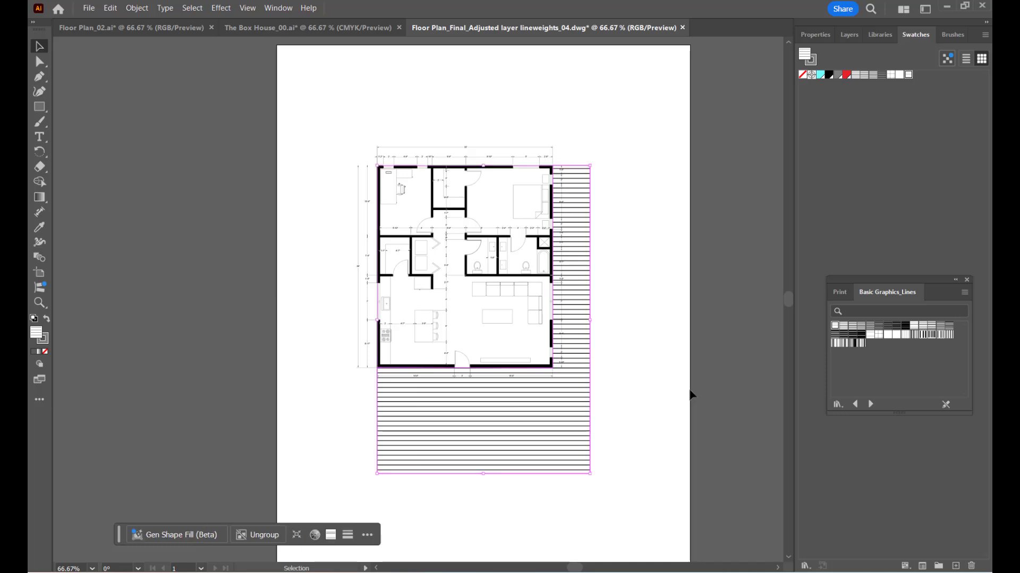
{"action": "left_click", "coordinate": [879, 335]}
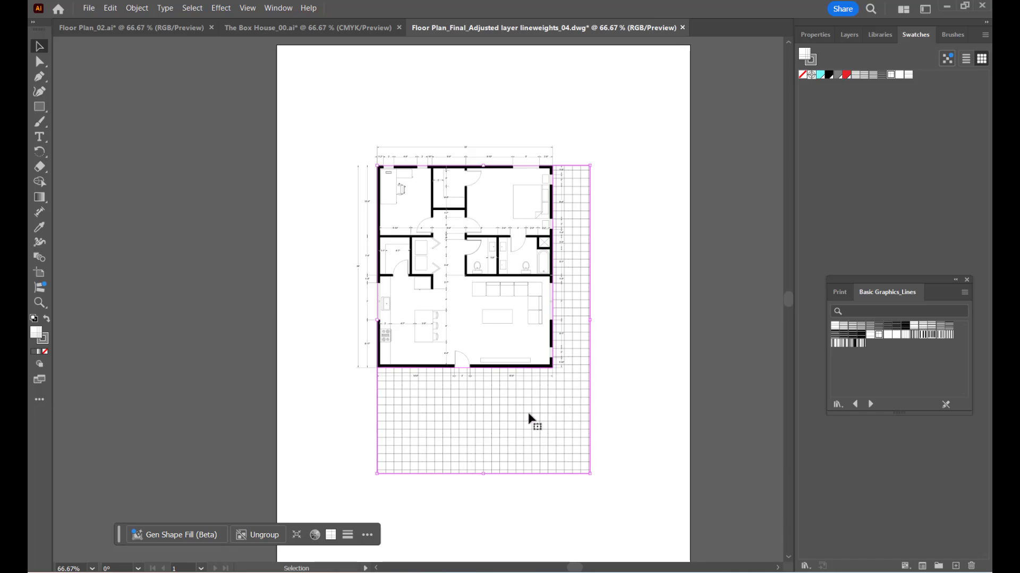
{"action": "left_click", "coordinate": [836, 326]}
{"action": "left_click", "coordinate": [674, 321]}
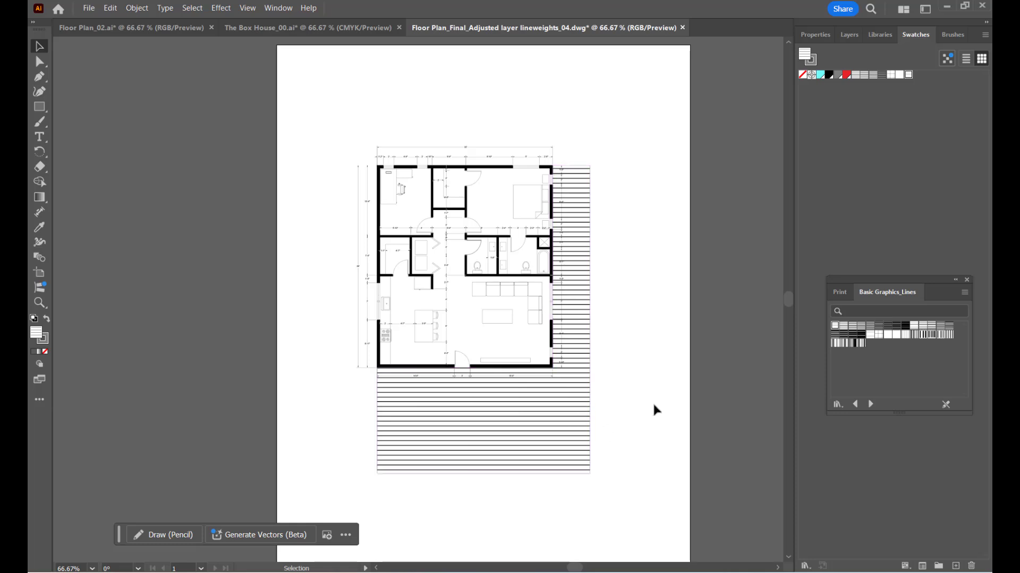
Start a Scale transformation on the deck group with Transform Patterns enabled and Transform Objects disabled, keeping the deck visible for preview.
{"action": "left_click", "coordinate": [567, 405]}
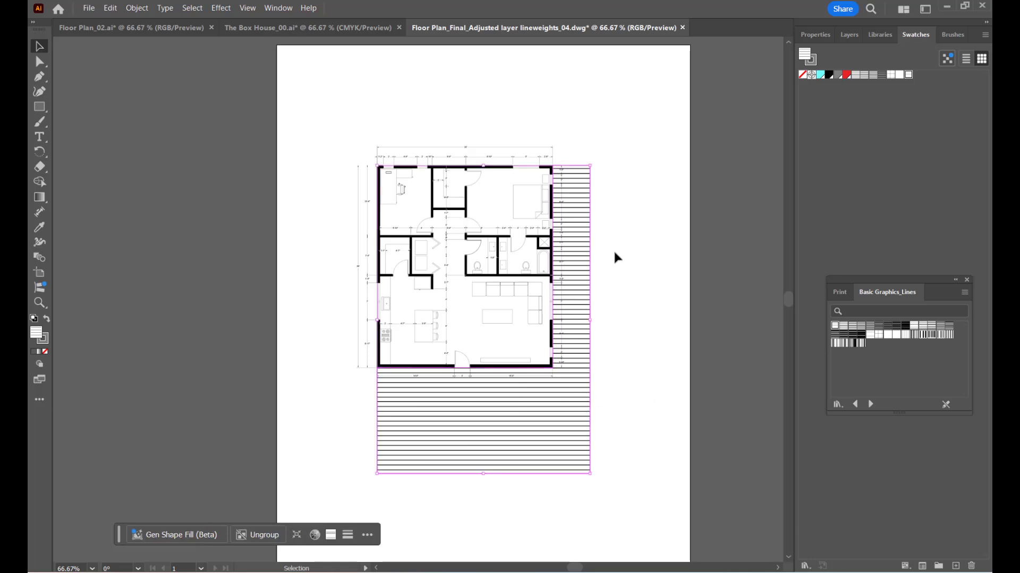
{"action": "left_click", "coordinate": [138, 8]}
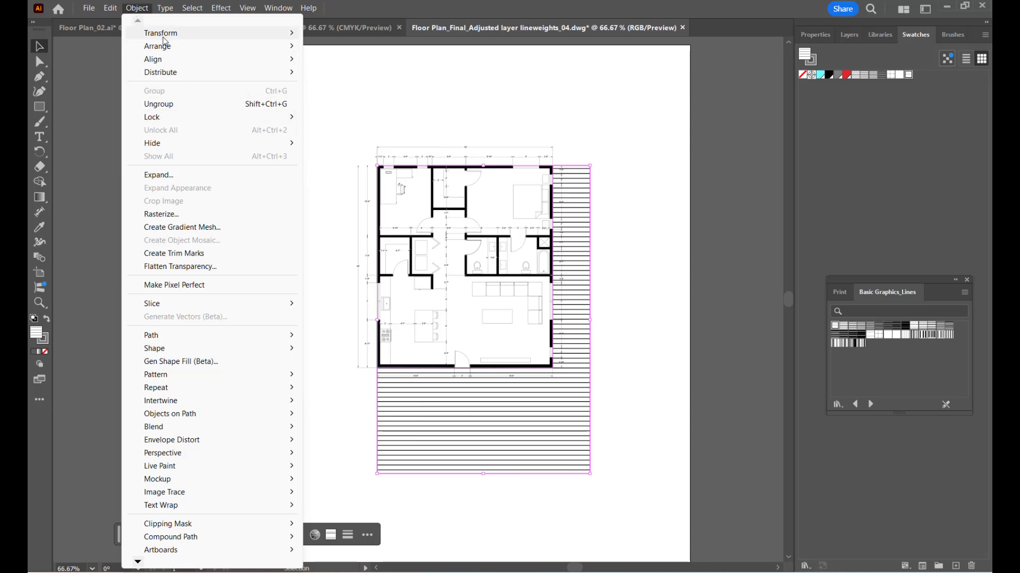
{"action": "mouse_move", "coordinate": [162, 33]}
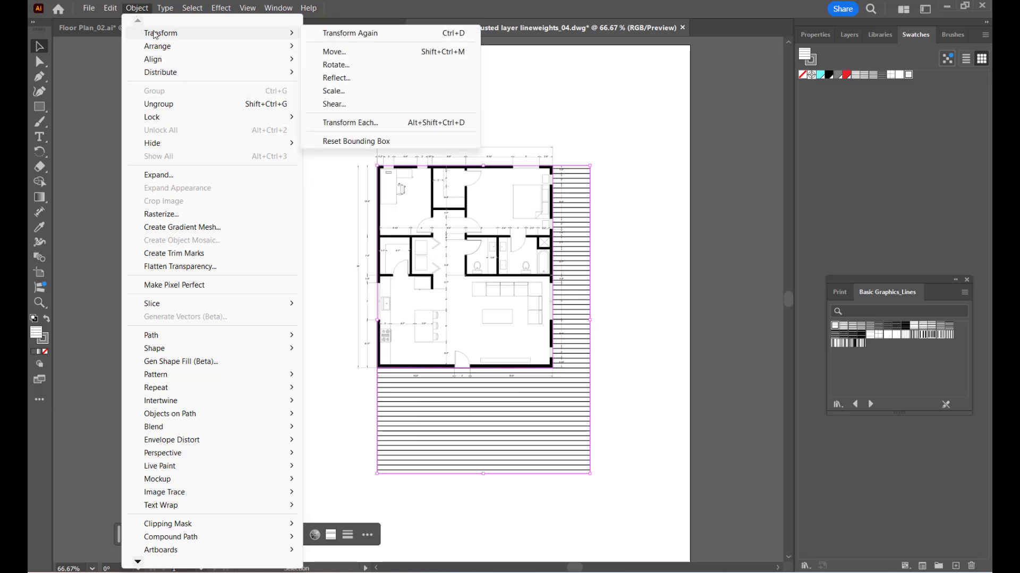
{"action": "left_click", "coordinate": [349, 94]}
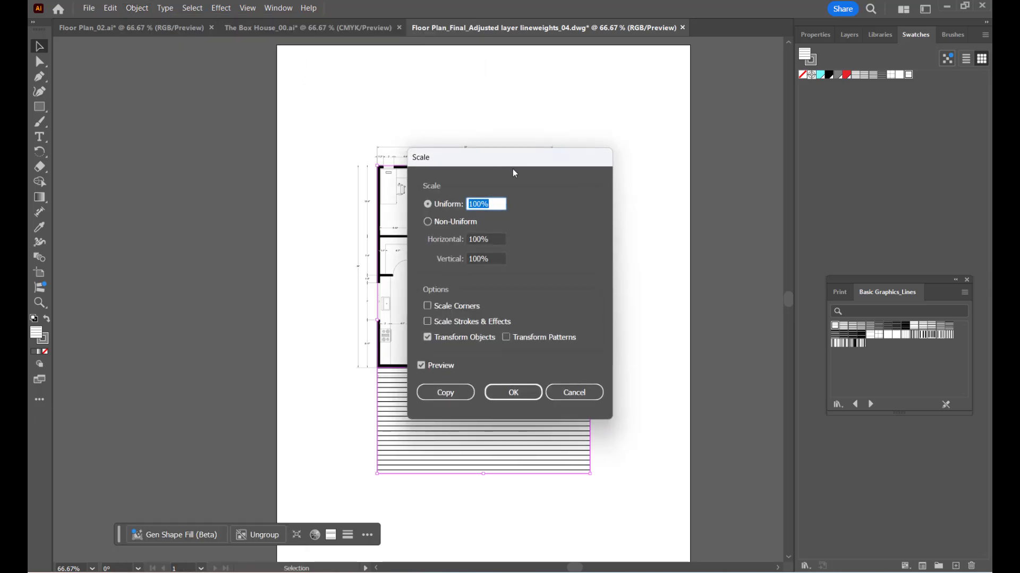
{"action": "left_click_drag", "start_coordinate": [524, 153], "coordinate": [278, 122]}
{"action": "left_click_drag", "start_coordinate": [450, 110], "coordinate": [476, 107]}
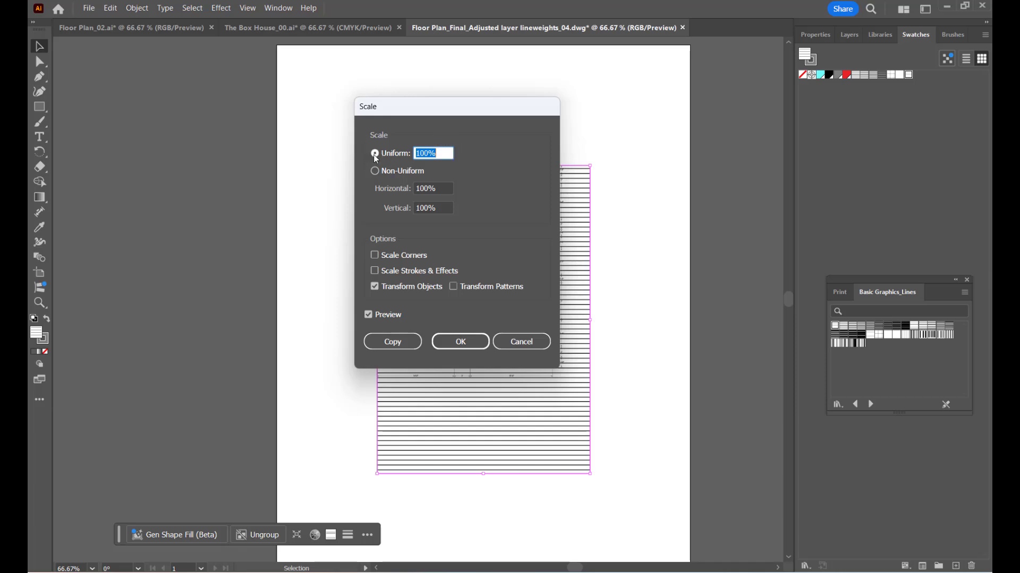
{"action": "left_click", "coordinate": [454, 286]}
{"action": "left_click", "coordinate": [377, 286]}
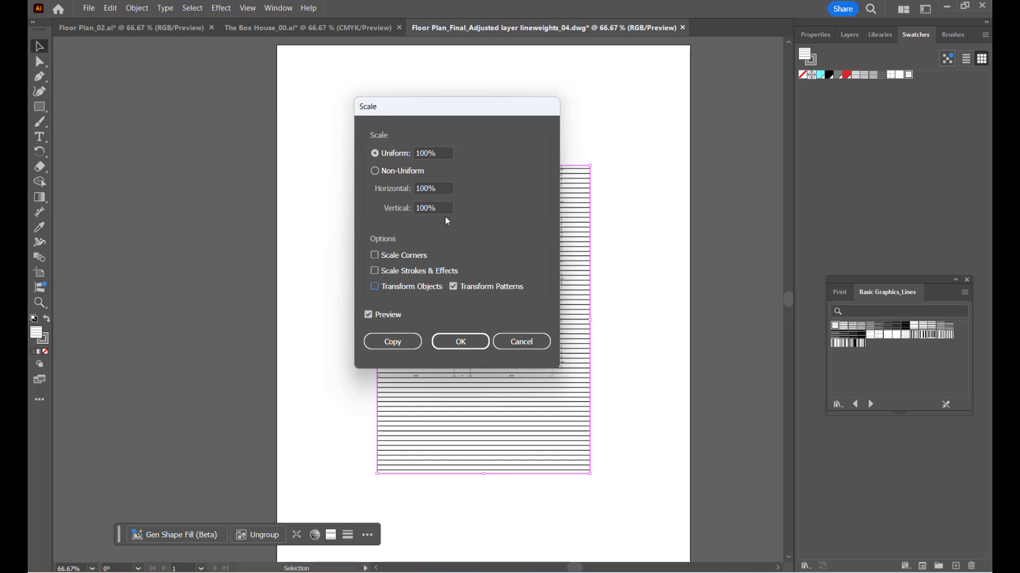
{"action": "left_click_drag", "start_coordinate": [470, 111], "coordinate": [297, 88]}
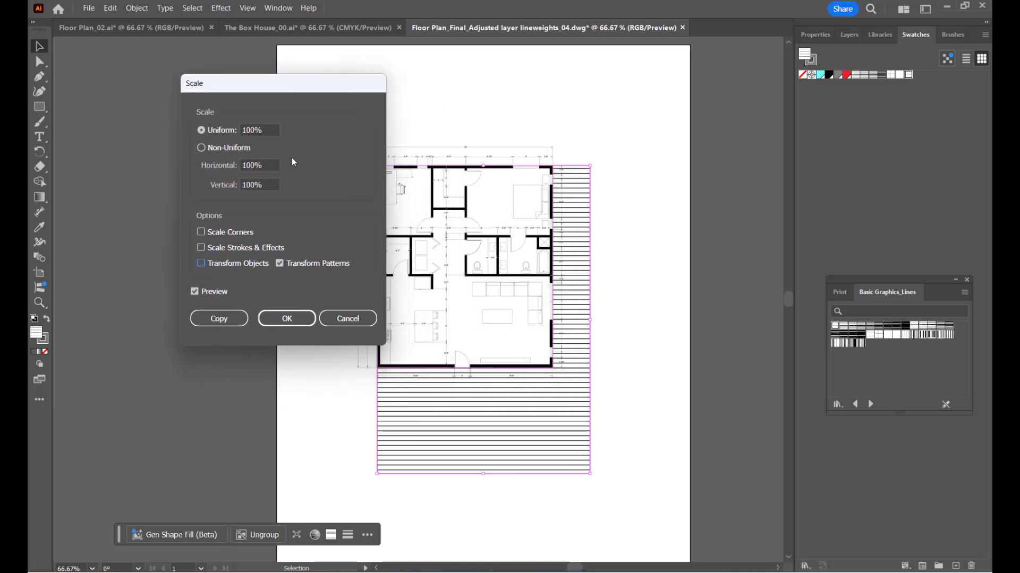
Scale the hatch pattern of the area around the house uniformly to 70%, transforming only the pattern and not the object.
{"action": "double_click", "coordinate": [272, 125]}
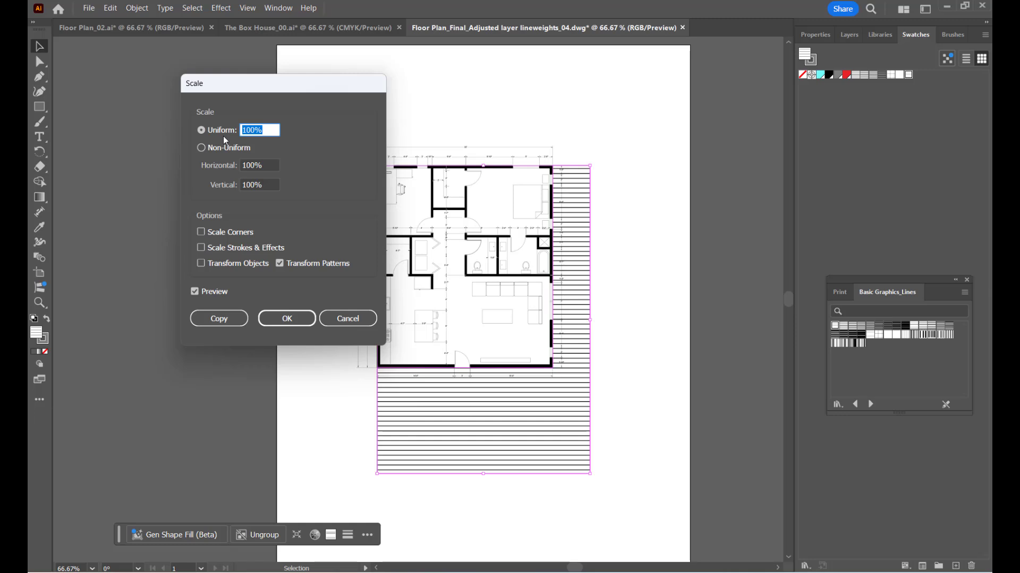
{"action": "type", "text": "70"}
{"action": "left_click", "coordinate": [194, 291]}
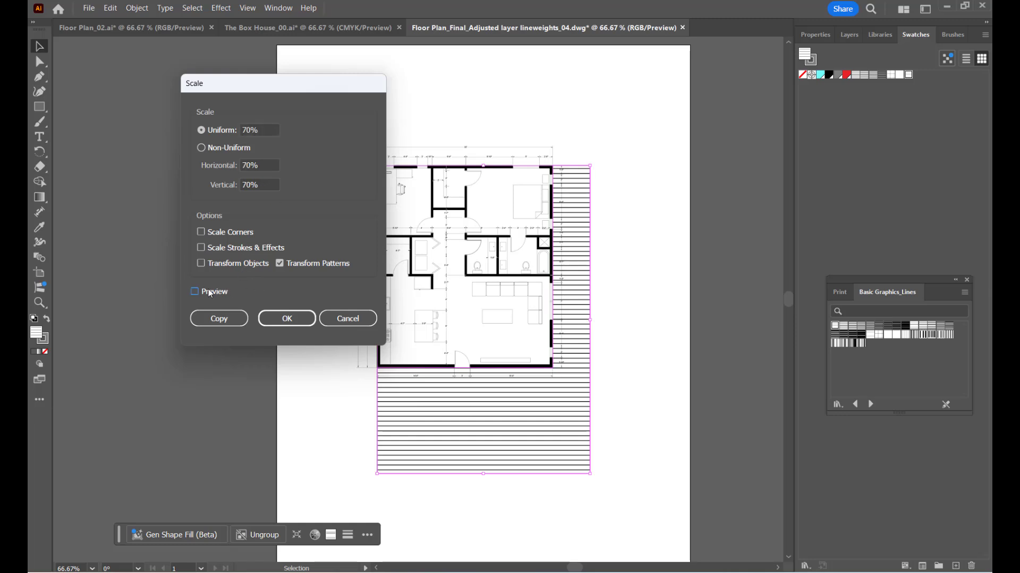
{"action": "left_click", "coordinate": [195, 292]}
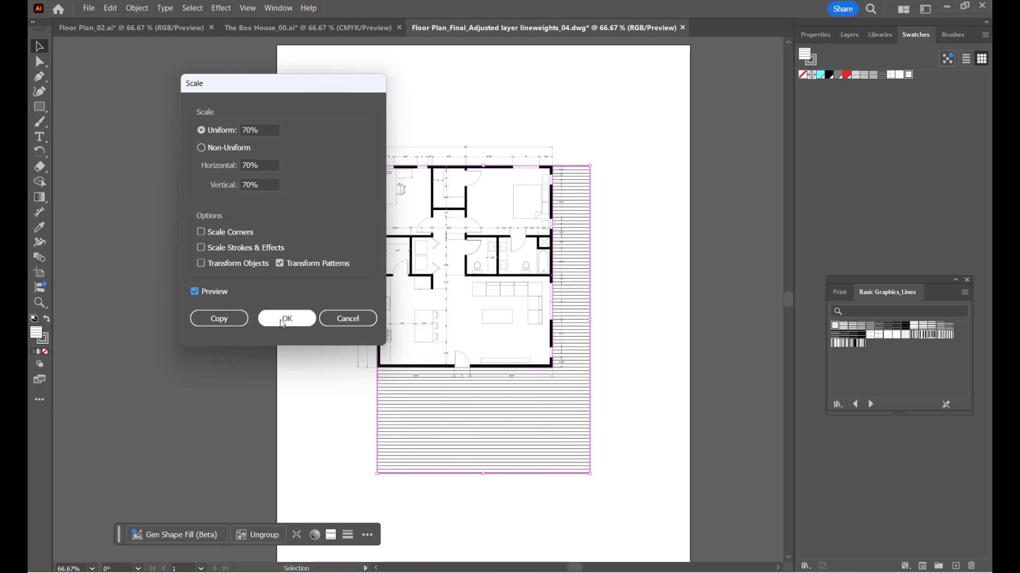
{"action": "left_click", "coordinate": [195, 293]}
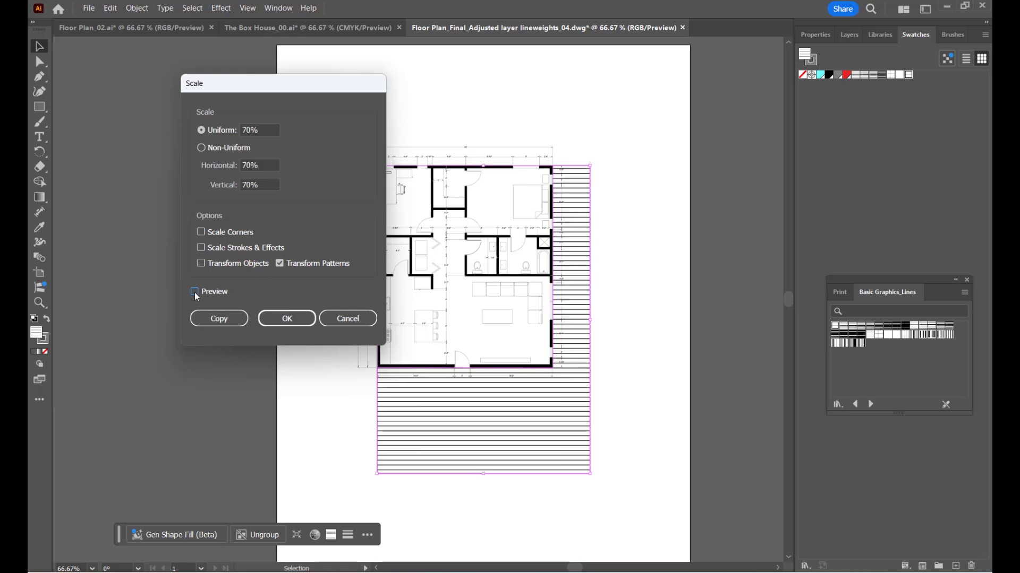
{"action": "left_click", "coordinate": [194, 292]}
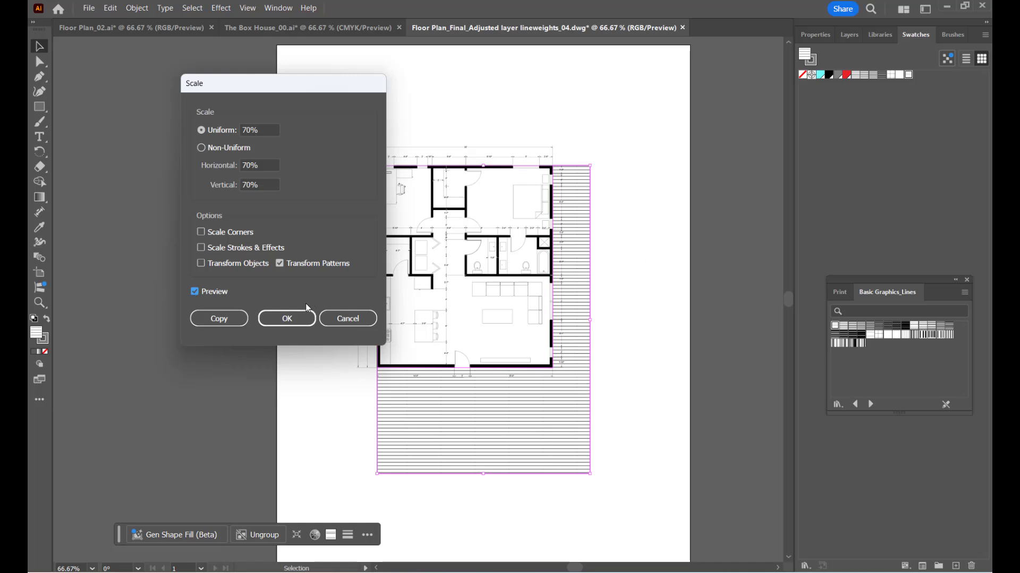
{"action": "left_click", "coordinate": [297, 322]}
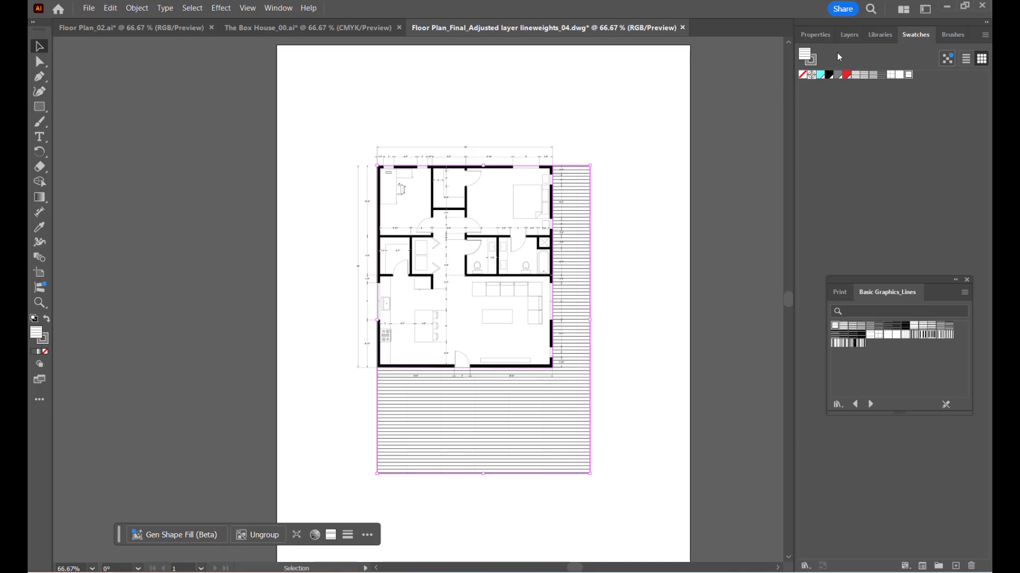
Lower the opacity of the hatched group around the floor plan to 39%.
{"action": "left_click", "coordinate": [816, 35]}
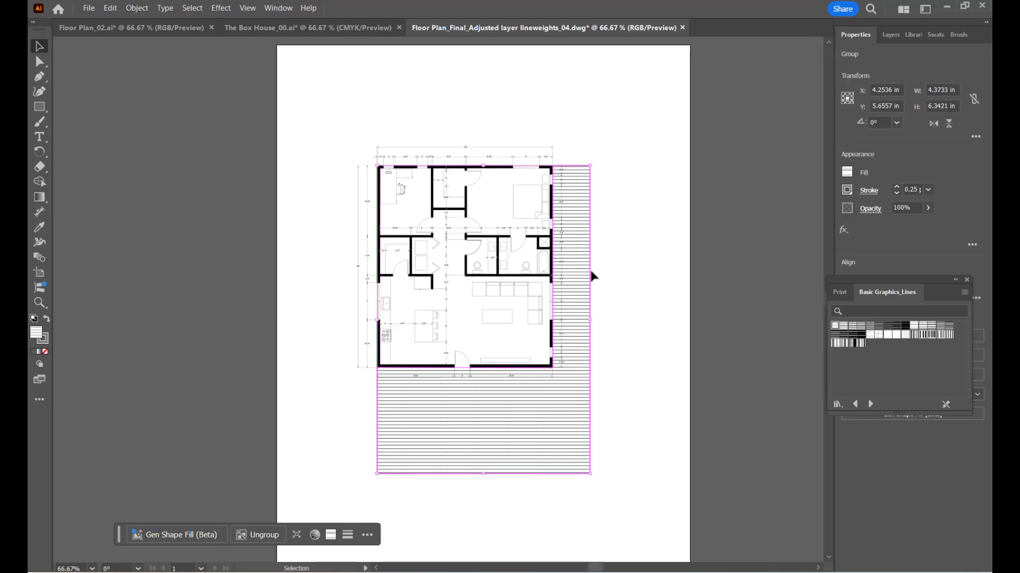
{"action": "left_click", "coordinate": [614, 216]}
{"action": "left_click", "coordinate": [584, 254]}
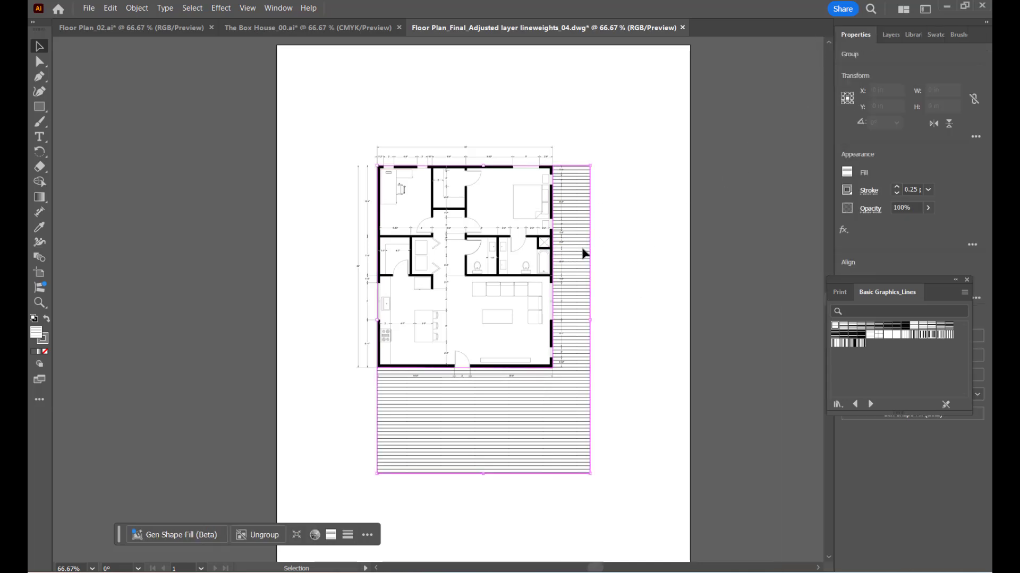
{"action": "left_click", "coordinate": [928, 208]}
{"action": "left_click_drag", "start_coordinate": [920, 223], "coordinate": [898, 224]}
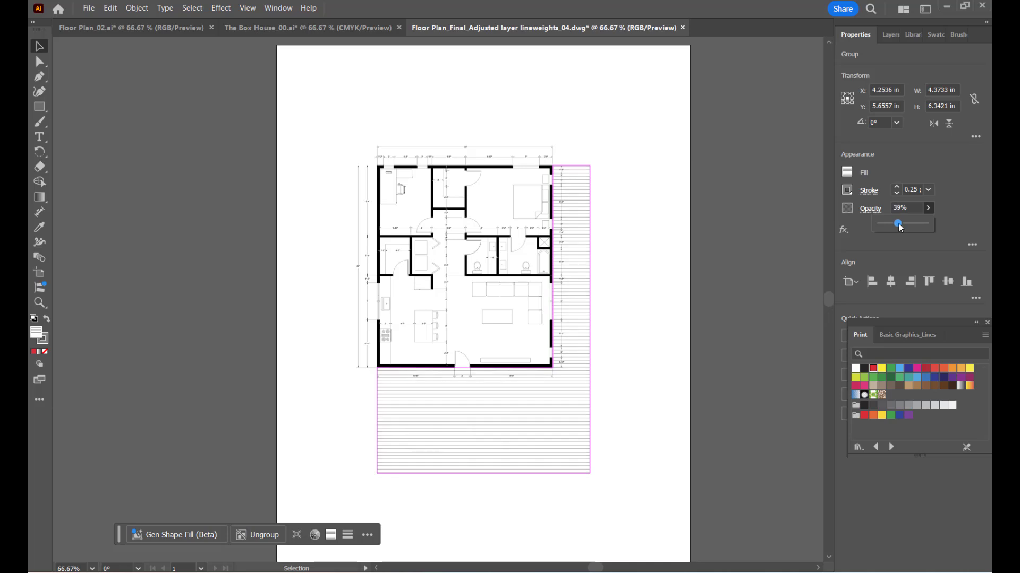
{"action": "left_click", "coordinate": [660, 222]}
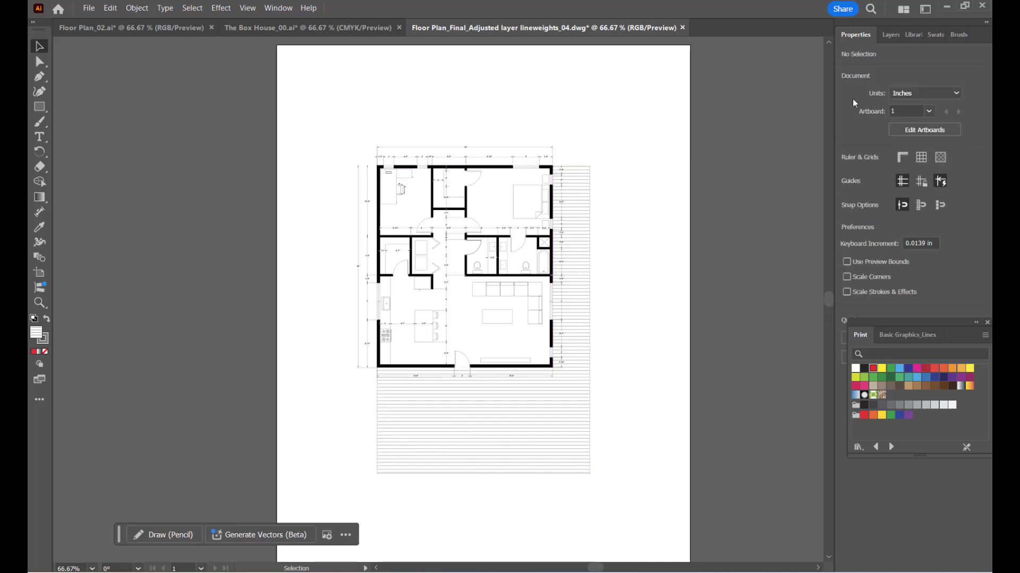
Reduce the hatched group's opacity further to 32%.
{"action": "left_click", "coordinate": [548, 318]}
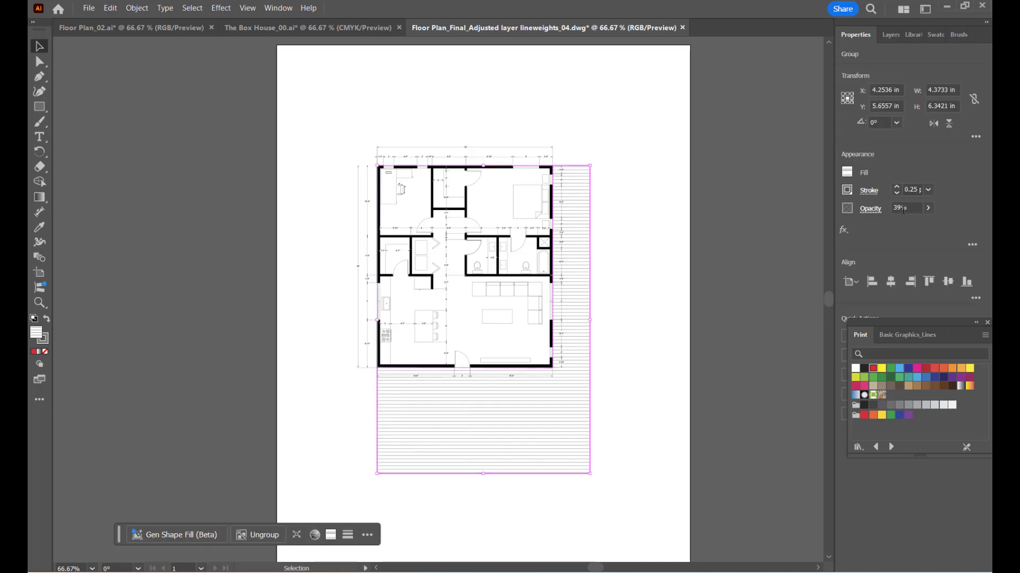
{"action": "left_click", "coordinate": [928, 208]}
{"action": "left_click_drag", "start_coordinate": [898, 228], "coordinate": [896, 227]}
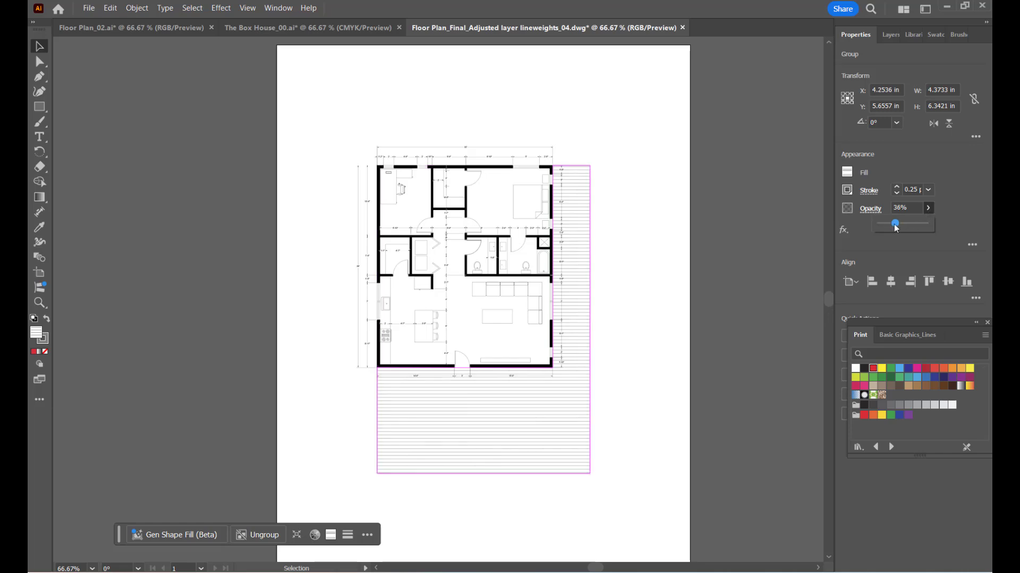
{"action": "left_click", "coordinate": [637, 266]}
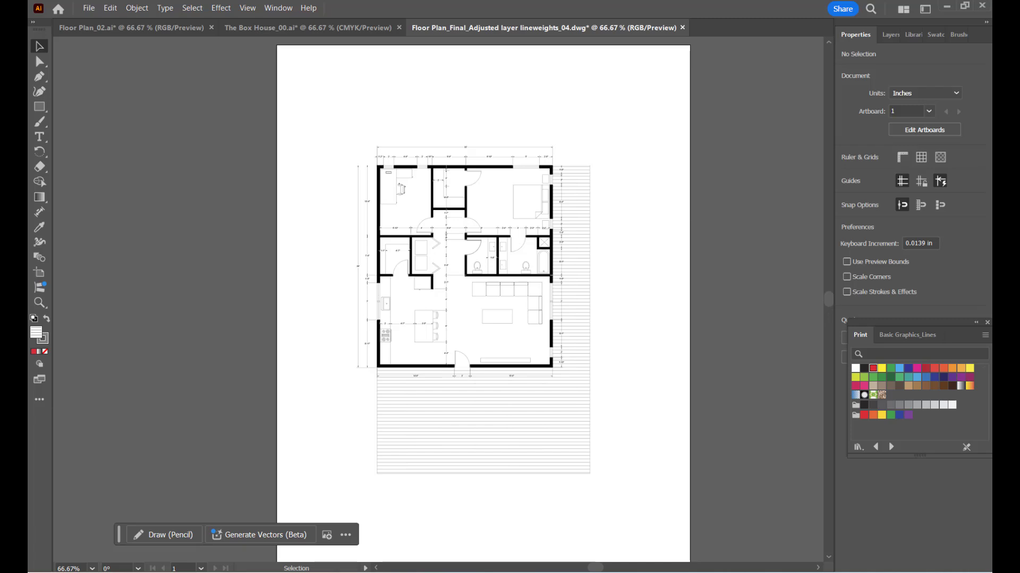
Set the opacity of the hatched group around the house to 20% and deselect it.
{"action": "left_click", "coordinate": [498, 452]}
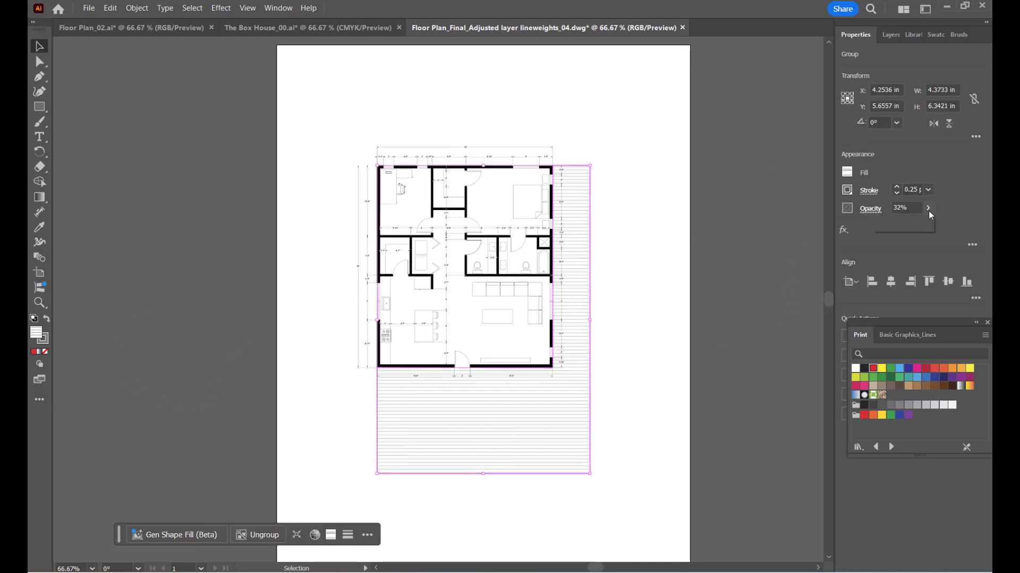
{"action": "left_click", "coordinate": [928, 208]}
{"action": "left_click_drag", "start_coordinate": [895, 223], "coordinate": [888, 227]}
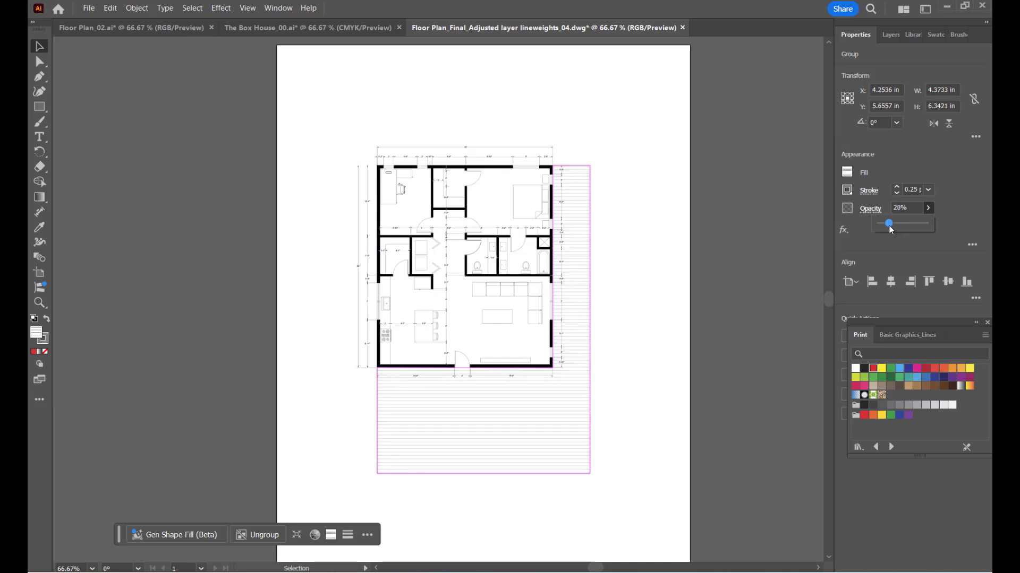
{"action": "left_click", "coordinate": [612, 276]}
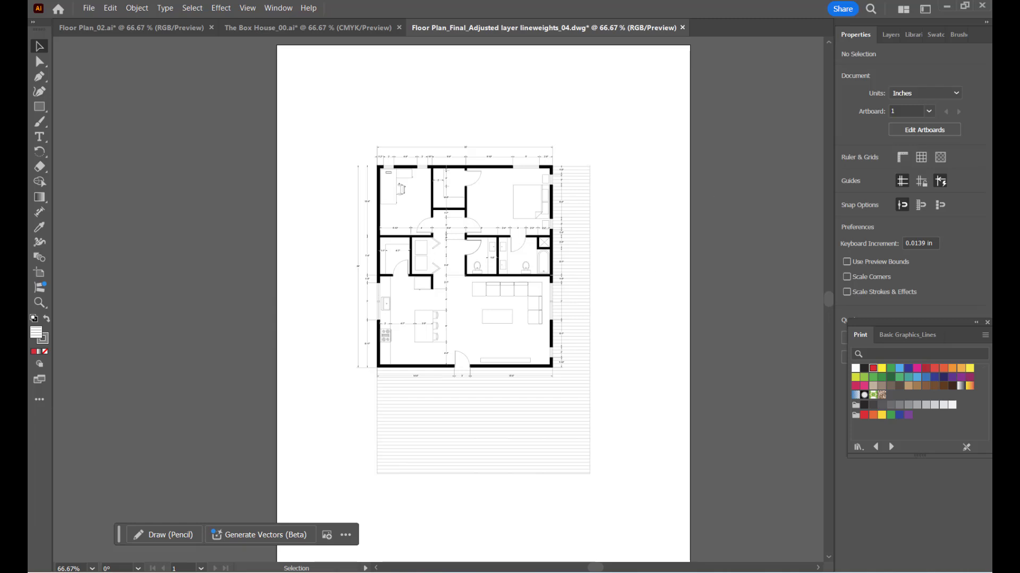
{"action": "key", "text": "a"}
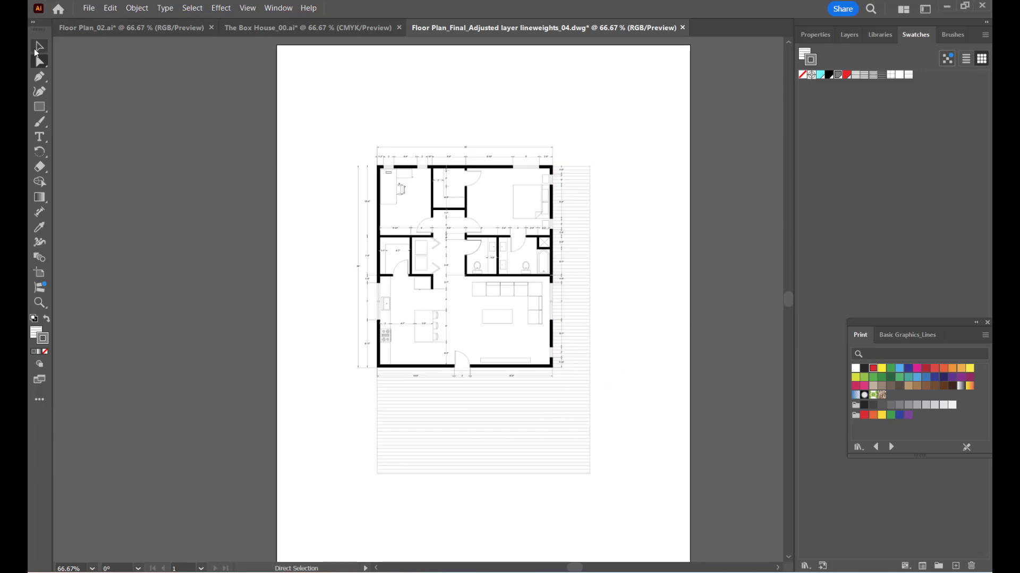
{"action": "key", "text": "v"}
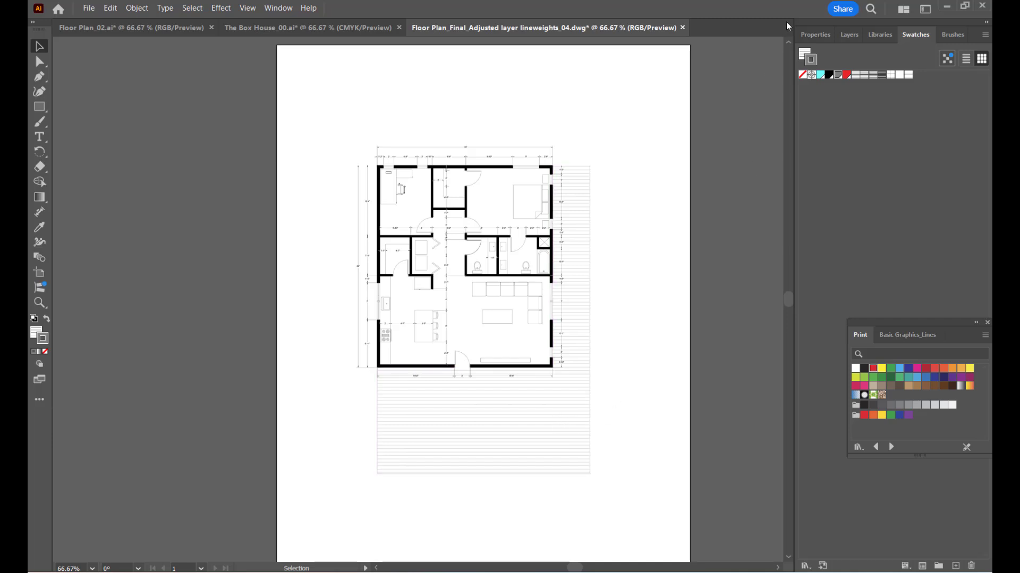
{"action": "left_click", "coordinate": [566, 424]}
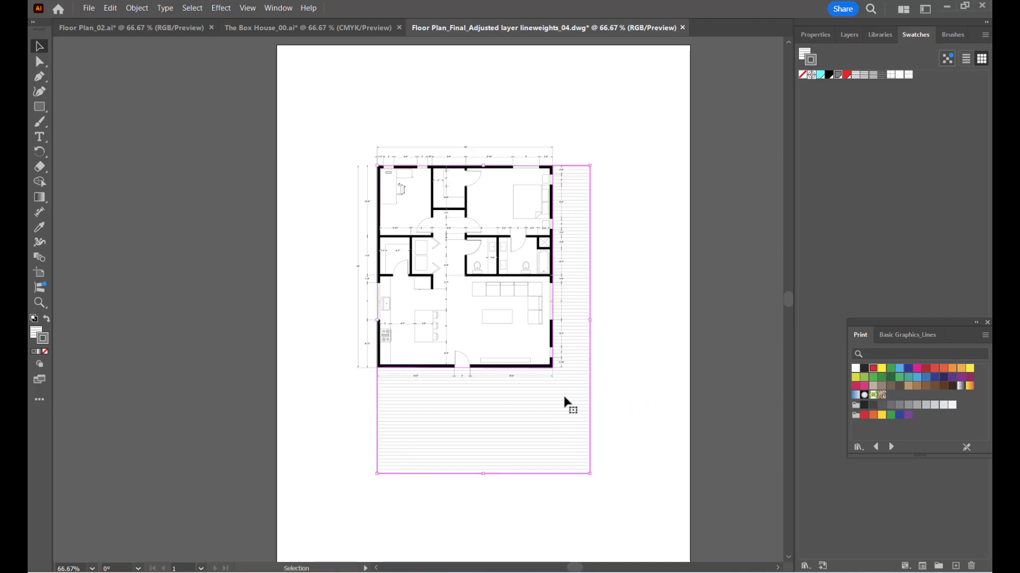
{"action": "left_click", "coordinate": [694, 243]}
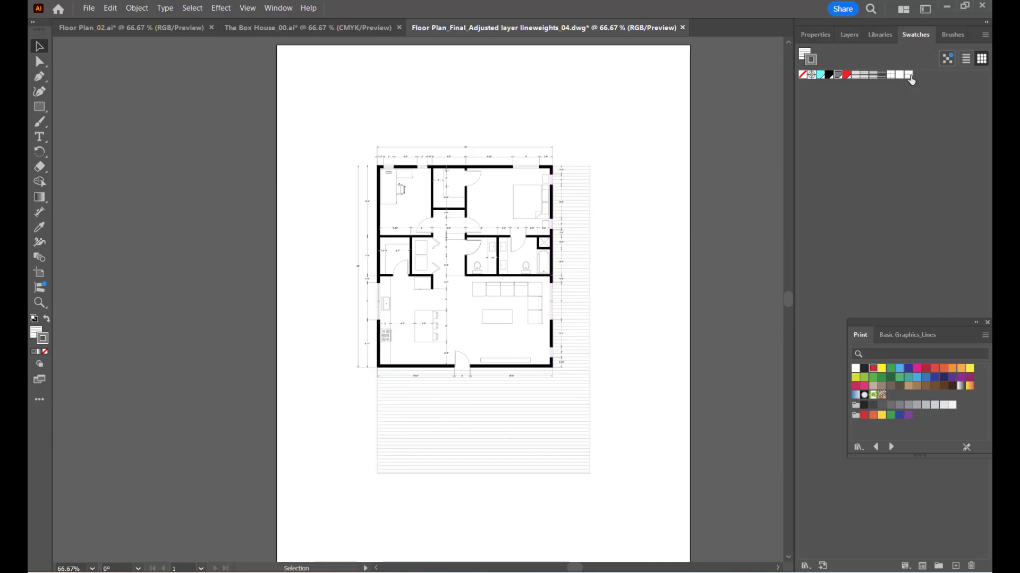
{"action": "double_click", "coordinate": [557, 457]}
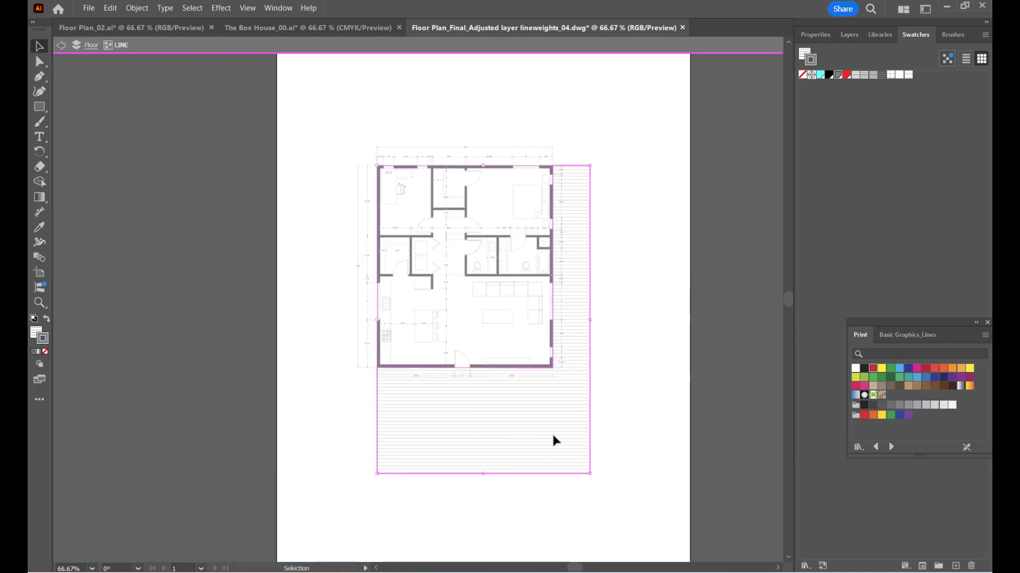
{"action": "double_click", "coordinate": [558, 423]}
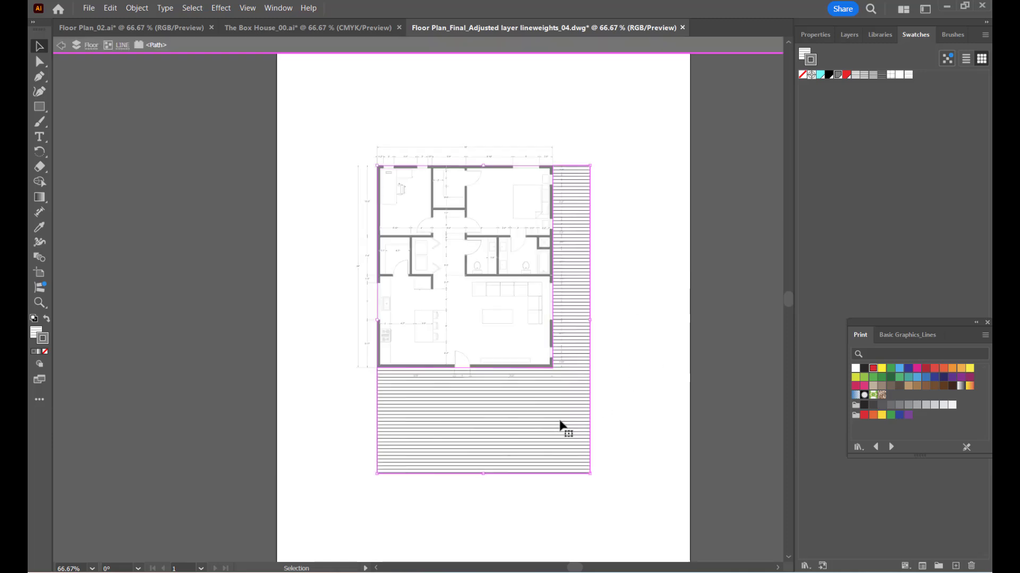
{"action": "double_click", "coordinate": [631, 374]}
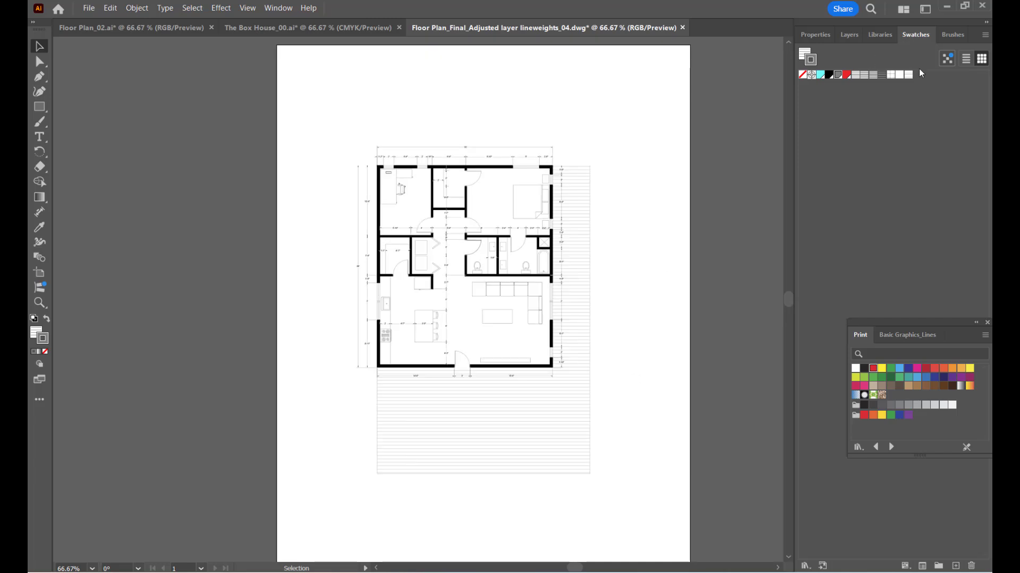
Open the 10 lpi 10% pattern swatch for editing and select all the lines in its tile.
{"action": "left_click", "coordinate": [906, 78]}
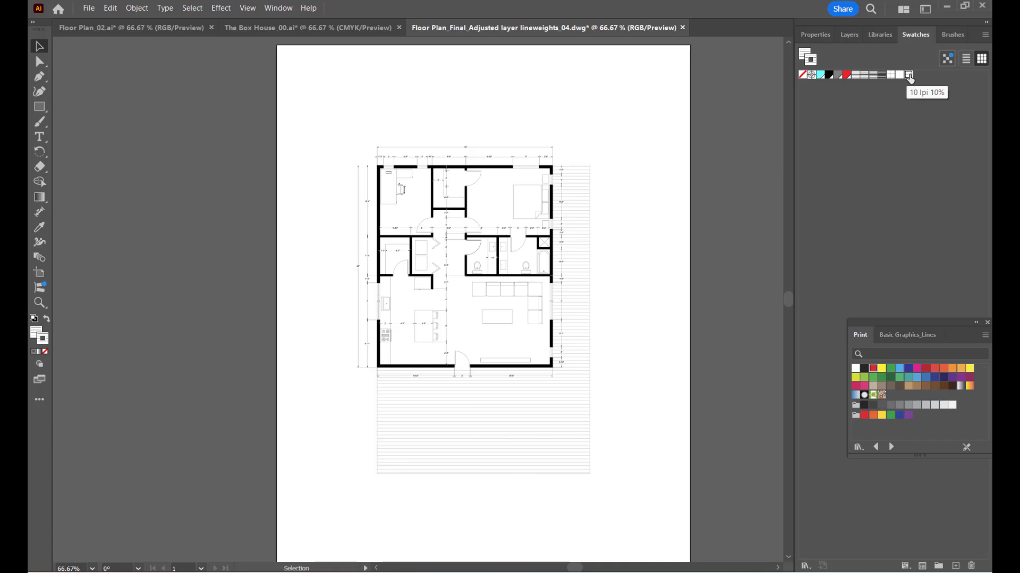
{"action": "double_click", "coordinate": [908, 76]}
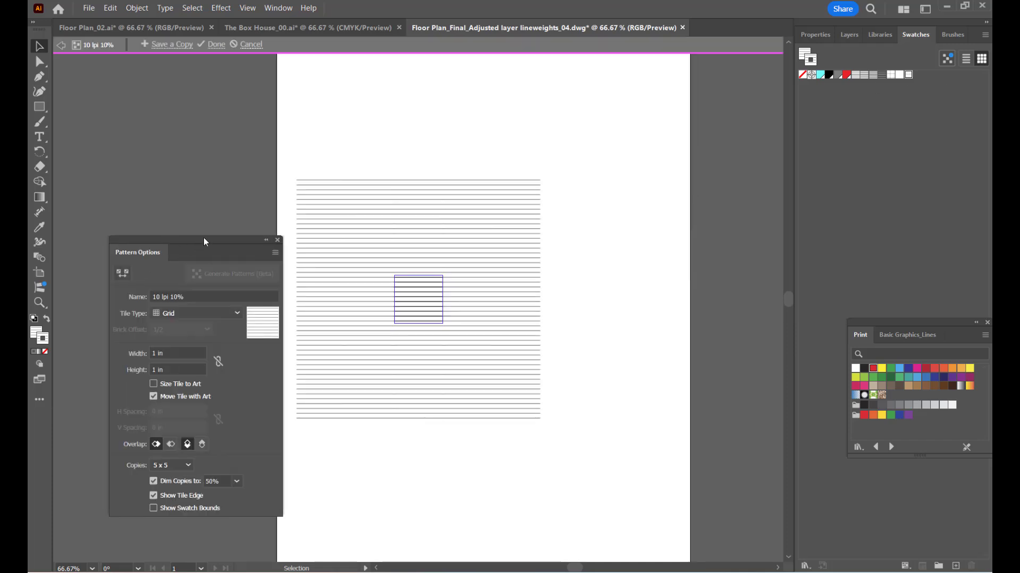
{"action": "left_click_drag", "start_coordinate": [205, 242], "coordinate": [176, 146]}
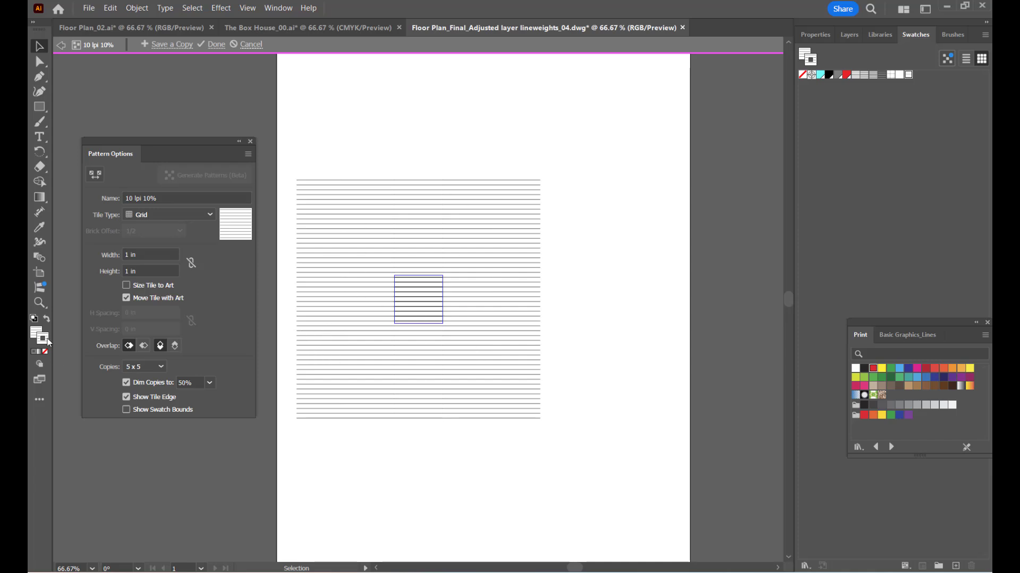
{"action": "left_click_drag", "start_coordinate": [580, 167], "coordinate": [287, 464]}
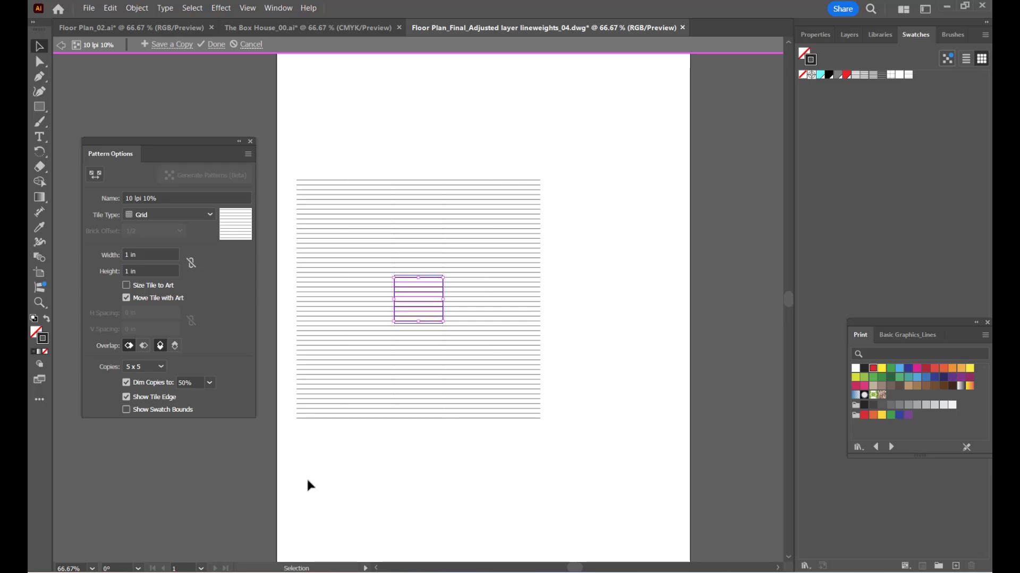
{"action": "left_click", "coordinate": [545, 446]}
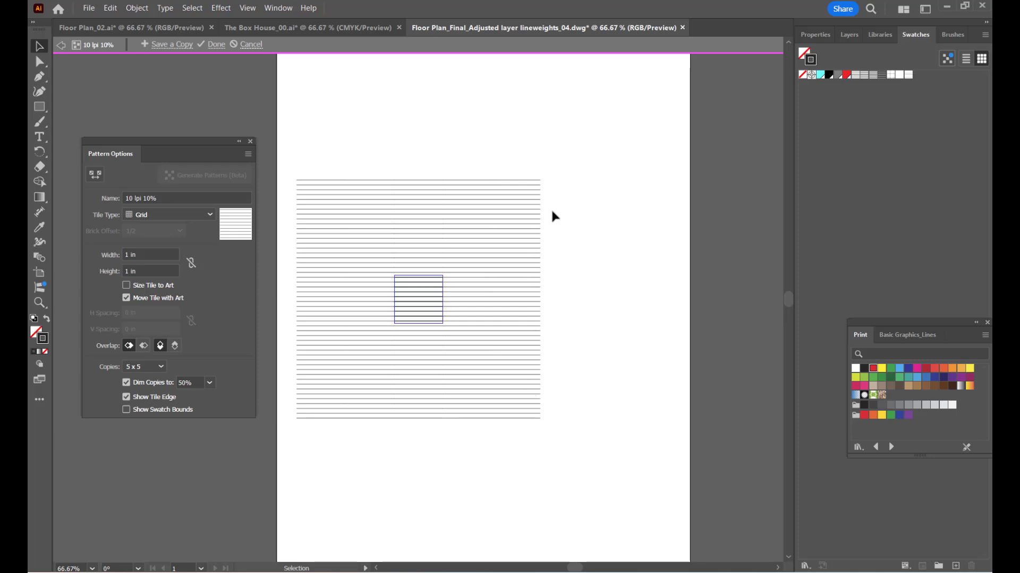
{"action": "mouse_move", "coordinate": [557, 157]}
{"action": "left_mouse_down"}
{"action": "mouse_move", "coordinate": [346, 396]}
{"action": "mouse_move", "coordinate": [282, 442]}
{"action": "left_mouse_up"}
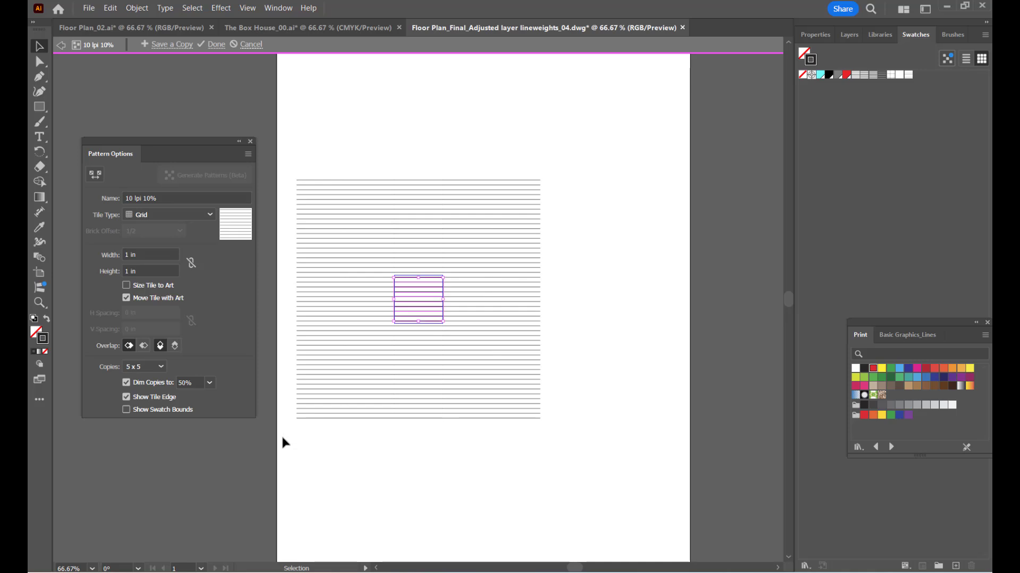
Try the stroke colour FC0048 on the selected pattern lines, close the pattern options and leave pattern editing.
{"action": "double_click", "coordinate": [46, 337]}
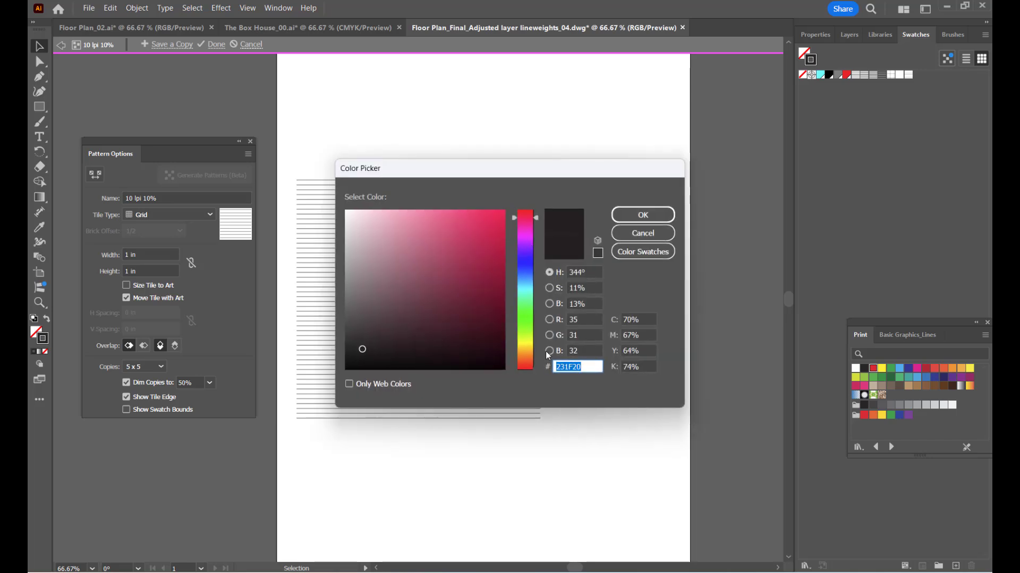
{"action": "left_click", "coordinate": [370, 354]}
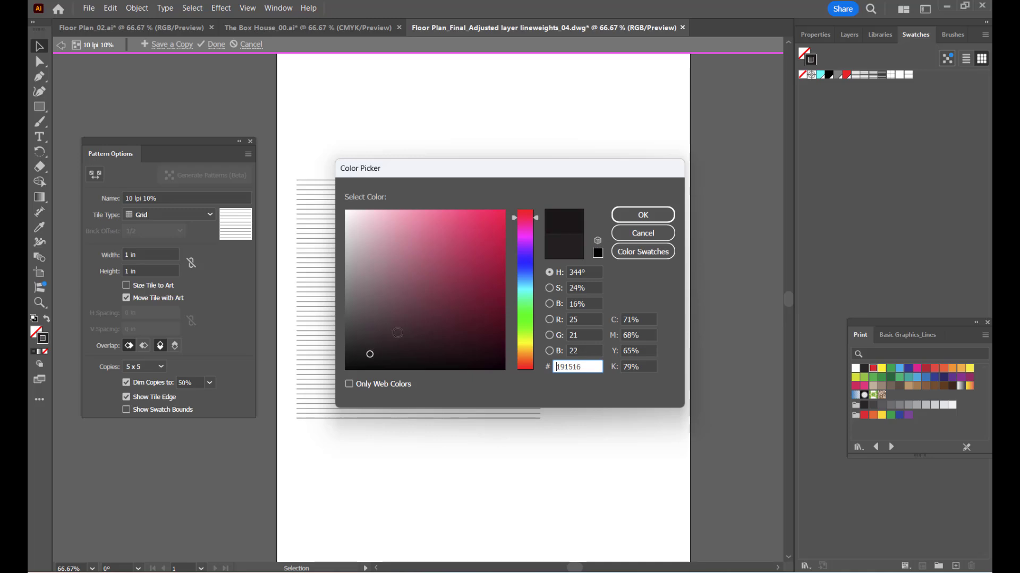
{"action": "mouse_move", "coordinate": [397, 333]}
{"action": "left_mouse_down"}
{"action": "mouse_move", "coordinate": [504, 217]}
{"action": "mouse_move", "coordinate": [496, 264]}
{"action": "mouse_move", "coordinate": [507, 221]}
{"action": "mouse_move", "coordinate": [535, 215]}
{"action": "left_mouse_up"}
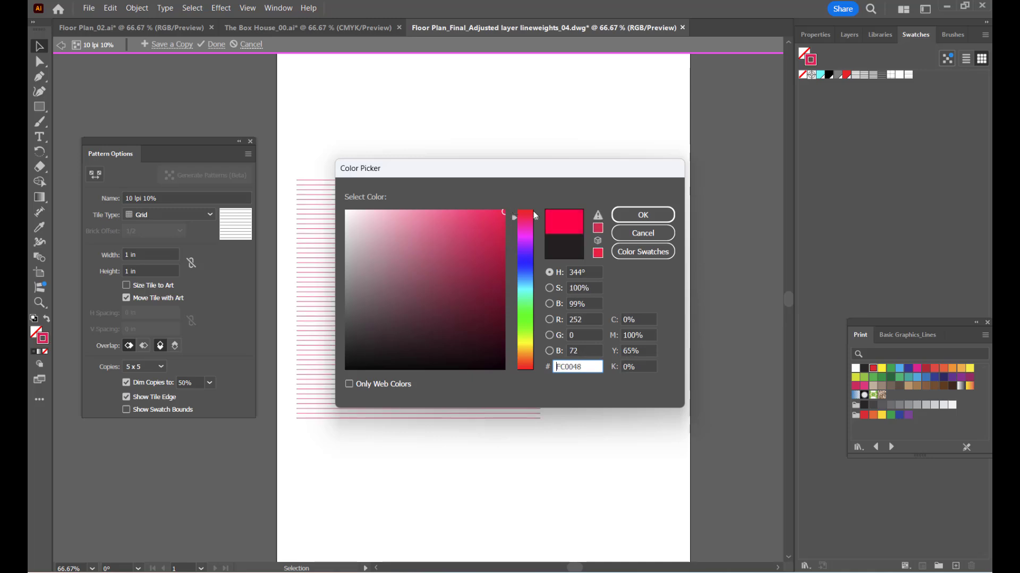
{"action": "left_click", "coordinate": [640, 215]}
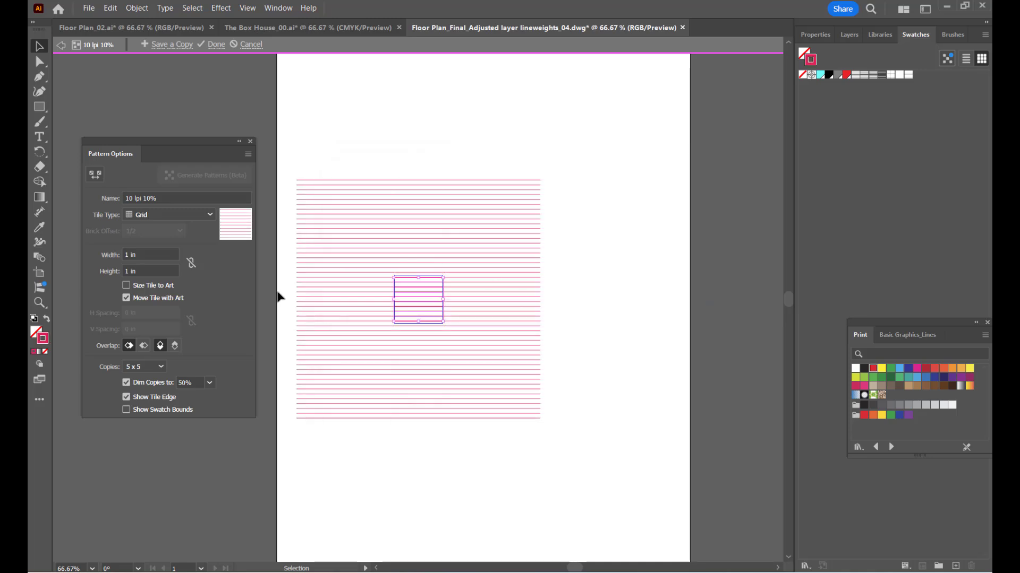
{"action": "left_click", "coordinate": [249, 142]}
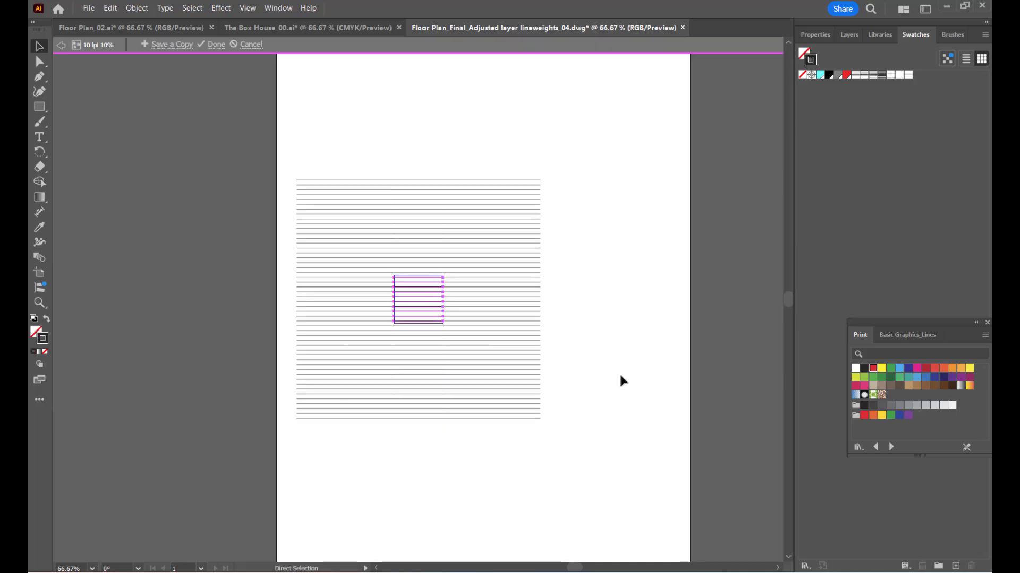
{"action": "key", "text": "Escape"}
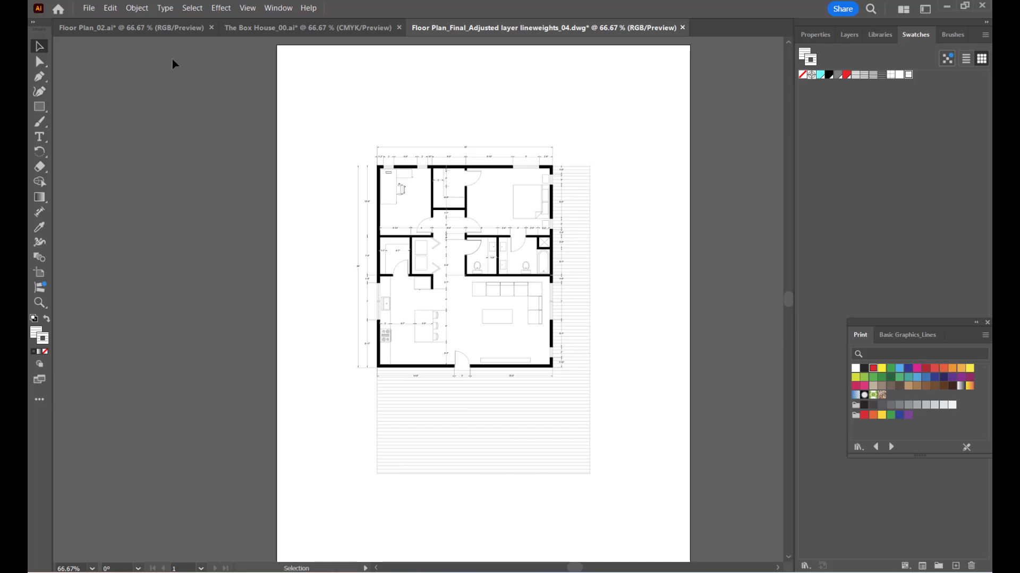
Examine the finished plan in Floor Plan_02.ai for its floor shading, and return to Floor Plan_Final_Adjusted layer lineweights_04.dwg.
{"action": "left_click", "coordinate": [163, 33]}
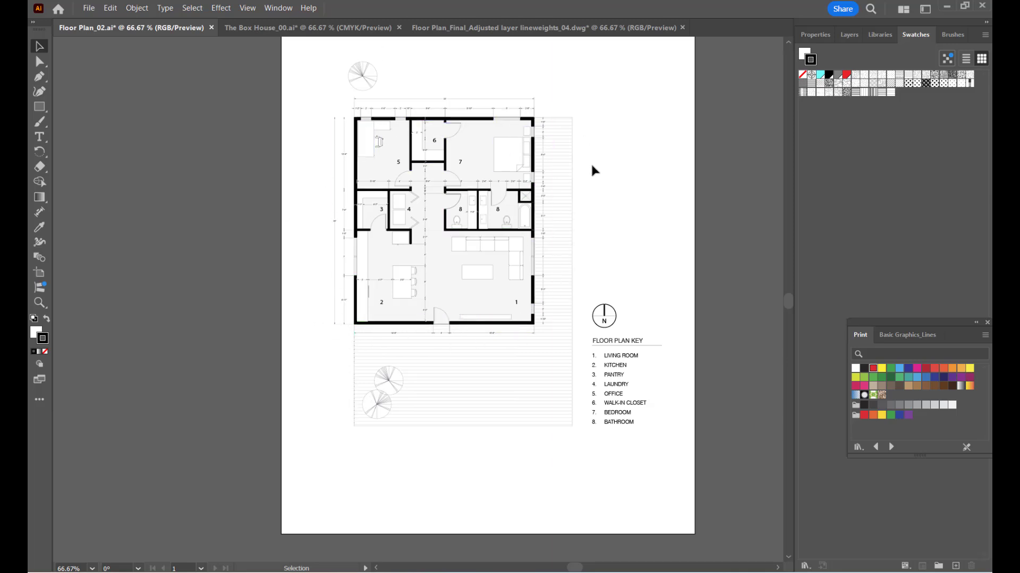
{"action": "left_click", "coordinate": [509, 28]}
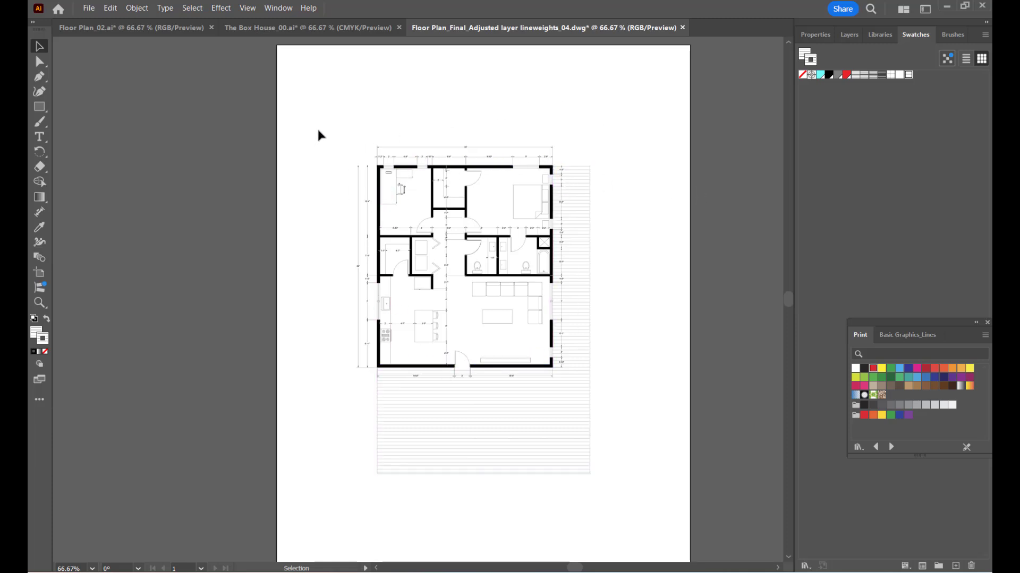
{"action": "scroll", "coordinate": [496, 288], "scroll_direction": "up", "scroll_amount": 2}
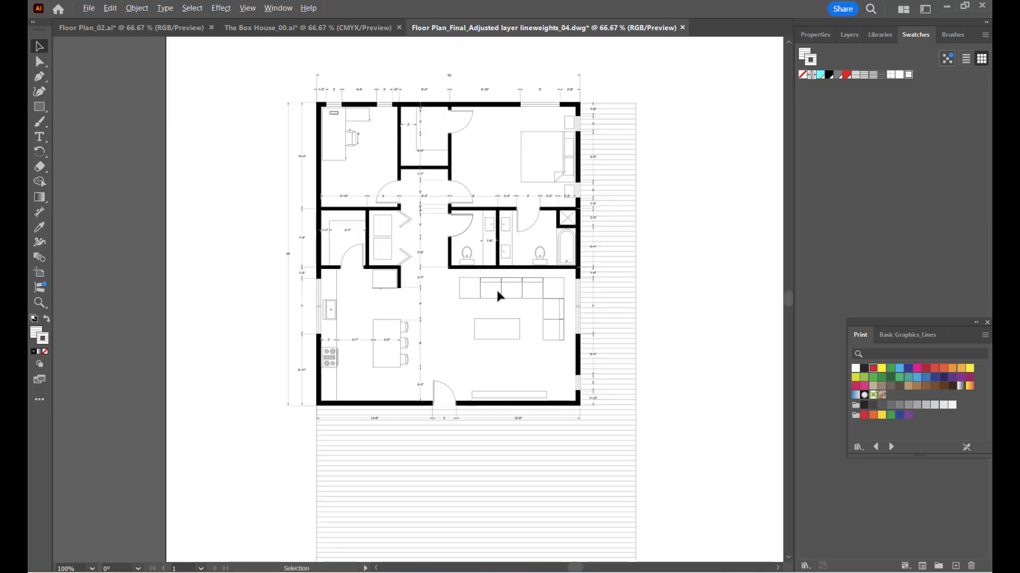
{"action": "scroll", "coordinate": [494, 289], "scroll_direction": "down", "scroll_amount": 2}
{"action": "scroll", "coordinate": [484, 216], "scroll_direction": "up", "scroll_amount": 1}
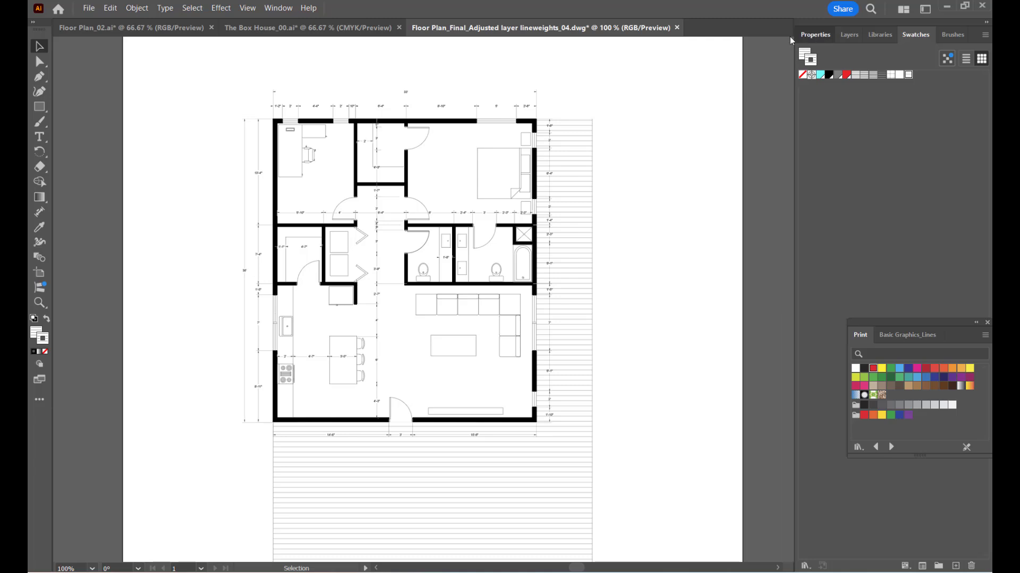
Draw a rectangle about 3.5 by 4.05 in over the house interior, between opposite inner corners of the exterior walls.
{"action": "left_click", "coordinate": [814, 35]}
{"action": "key", "text": "m"}
{"action": "scroll", "coordinate": [533, 130], "scroll_direction": "up", "scroll_amount": 5}
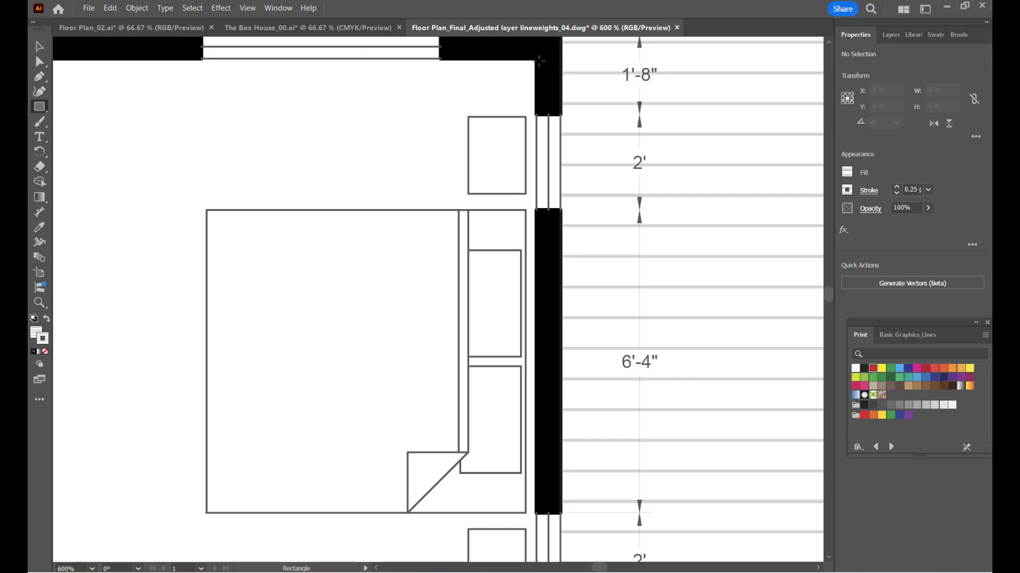
{"action": "left_click_drag", "start_coordinate": [535, 58], "coordinate": [190, 310]}
{"action": "scroll", "coordinate": [532, 113], "scroll_direction": "down", "scroll_amount": 4}
{"action": "scroll", "coordinate": [297, 414], "scroll_direction": "up", "scroll_amount": 3}
{"action": "scroll", "coordinate": [280, 417], "scroll_direction": "up", "scroll_amount": 6}
{"action": "scroll", "coordinate": [262, 391], "scroll_direction": "down", "scroll_amount": 5}
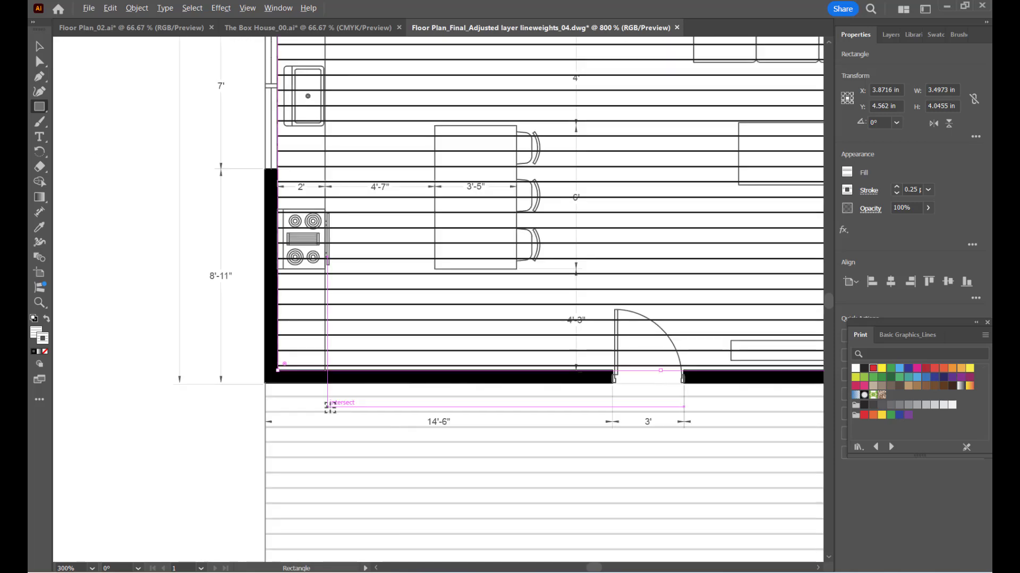
{"action": "scroll", "coordinate": [330, 407], "scroll_direction": "down", "scroll_amount": 3}
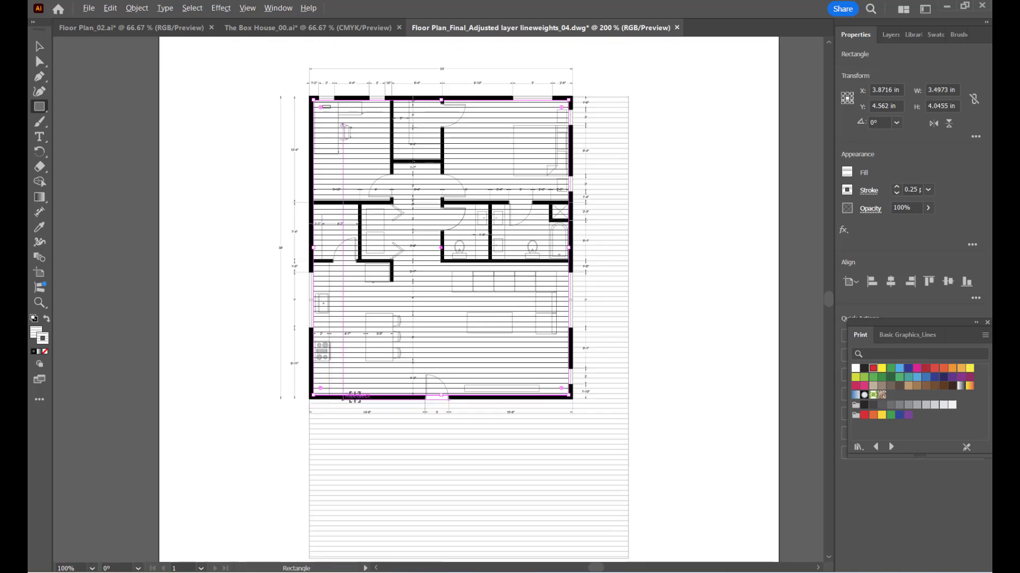
Fill the interior rectangle with the grey AutoCAD Color 3 swatch and set its stroke to none.
{"action": "left_click", "coordinate": [849, 172]}
{"action": "left_click", "coordinate": [856, 175]}
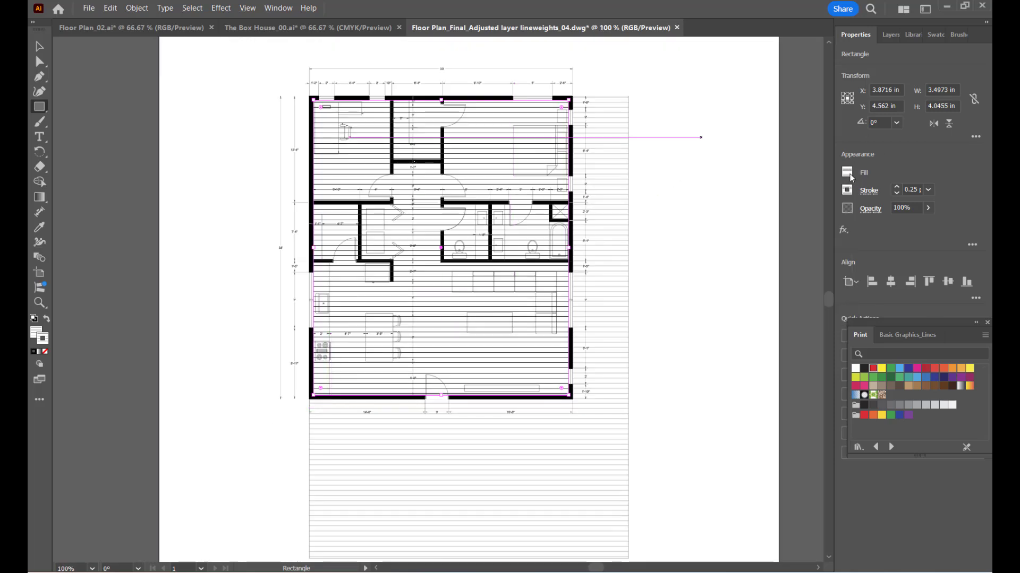
{"action": "left_click", "coordinate": [848, 174]}
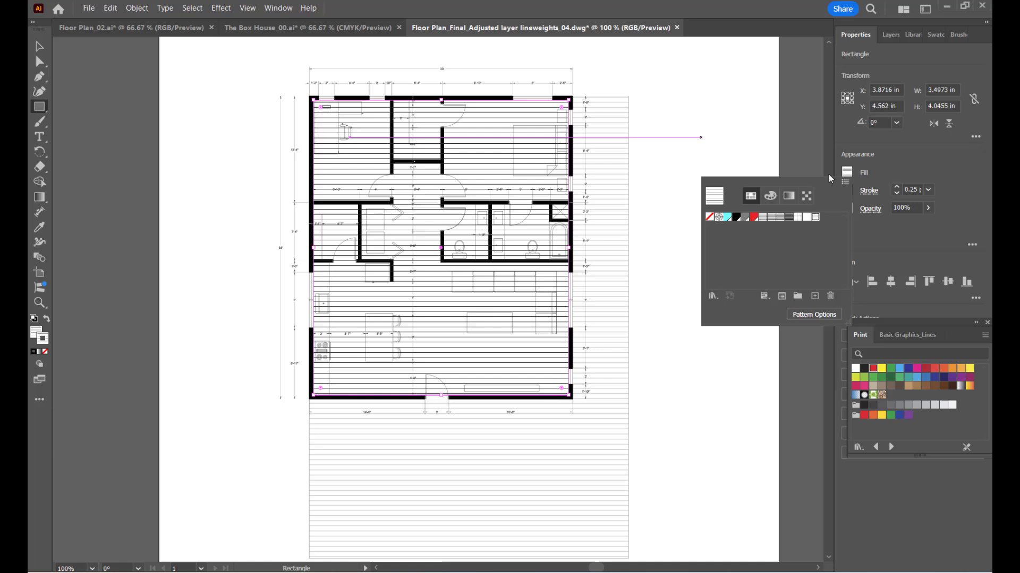
{"action": "left_click", "coordinate": [746, 218]}
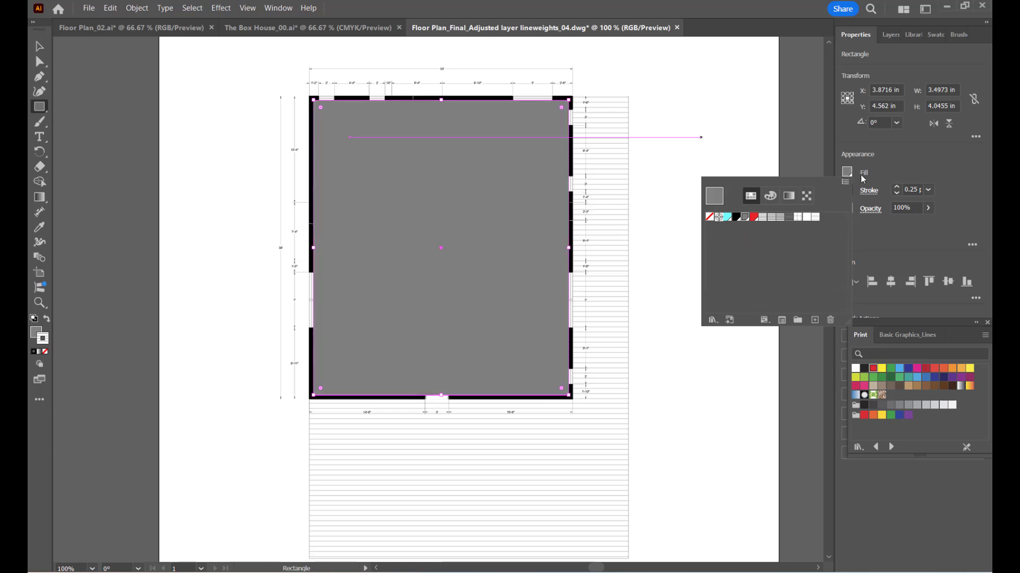
{"action": "left_click", "coordinate": [886, 171]}
{"action": "left_click", "coordinate": [847, 192]}
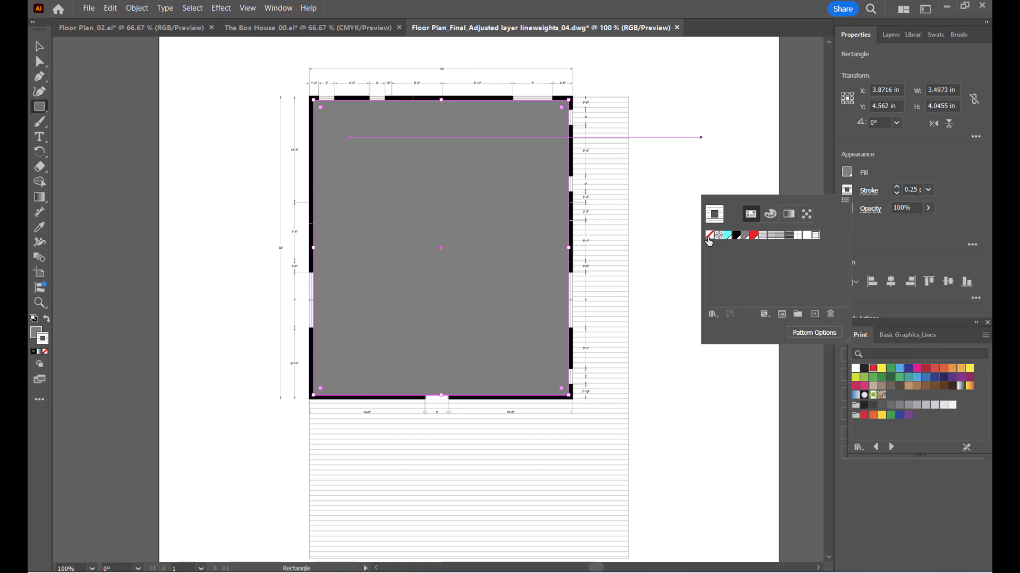
{"action": "left_click", "coordinate": [709, 235]}
{"action": "left_click", "coordinate": [886, 172]}
Change the interior rectangle's fill to light grey EFEFEF, close the colour controls and deselect the rectangle.
{"action": "left_click", "coordinate": [845, 173]}
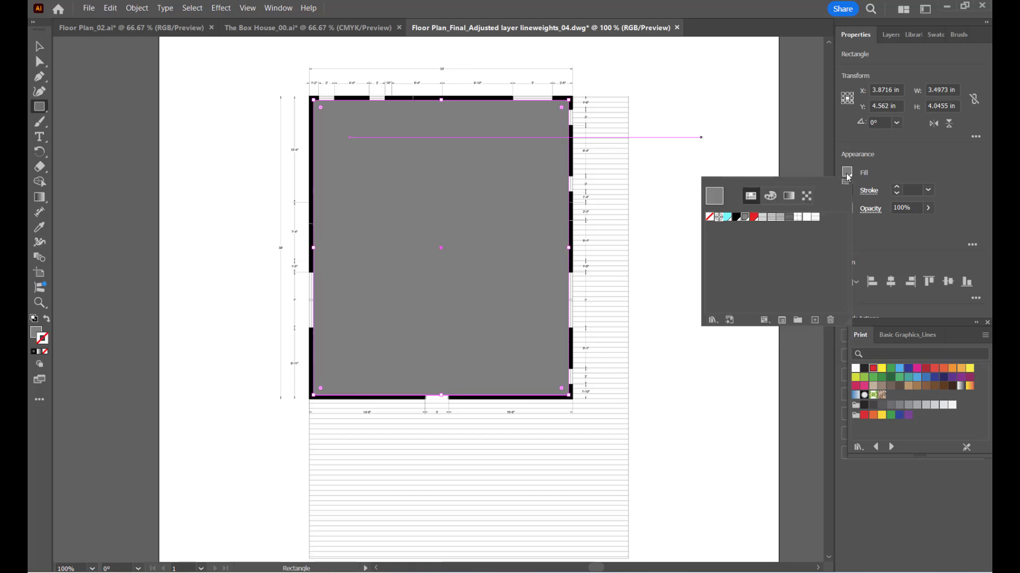
{"action": "double_click", "coordinate": [35, 332]}
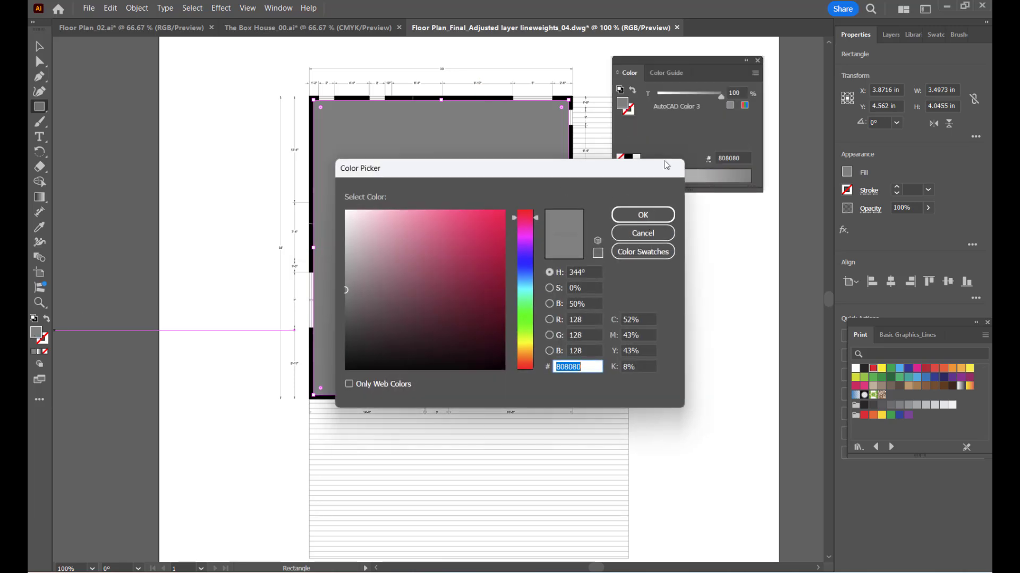
{"action": "left_click_drag", "start_coordinate": [634, 181], "coordinate": [573, 199]}
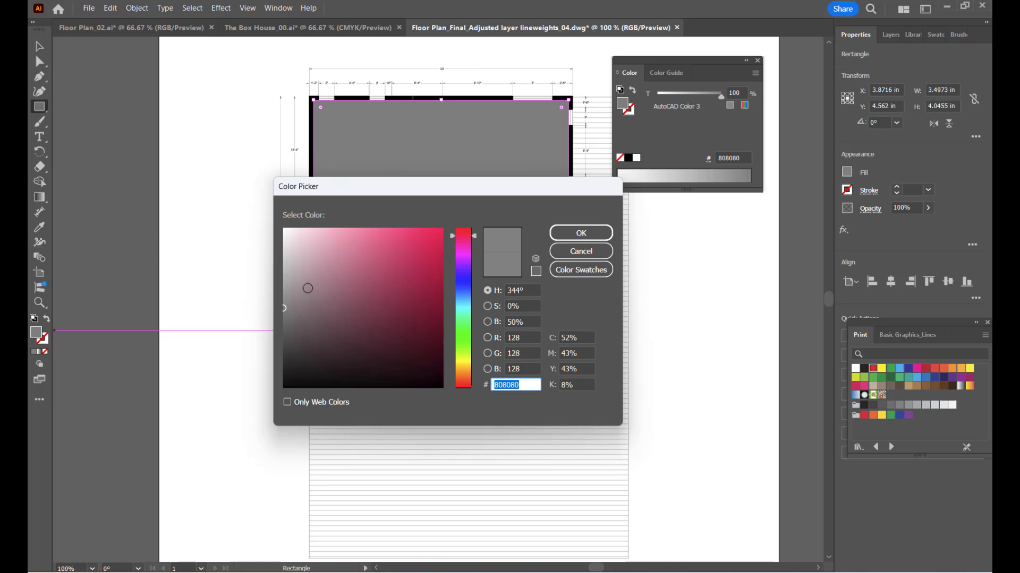
{"action": "mouse_move", "coordinate": [308, 289]}
{"action": "left_mouse_down"}
{"action": "mouse_move", "coordinate": [273, 266]}
{"action": "mouse_move", "coordinate": [269, 237]}
{"action": "left_mouse_up"}
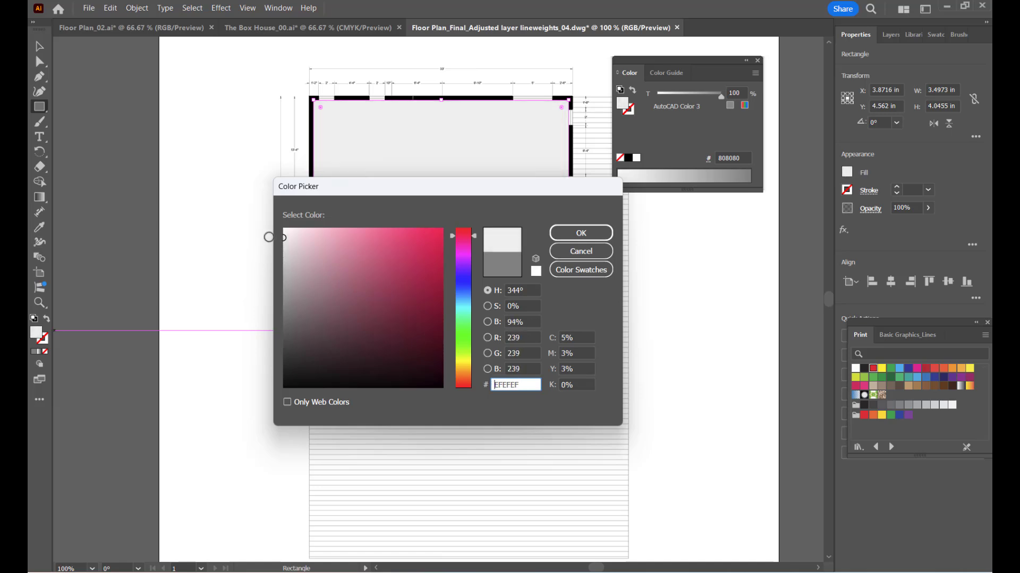
{"action": "left_click_drag", "start_coordinate": [359, 186], "coordinate": [524, 242]}
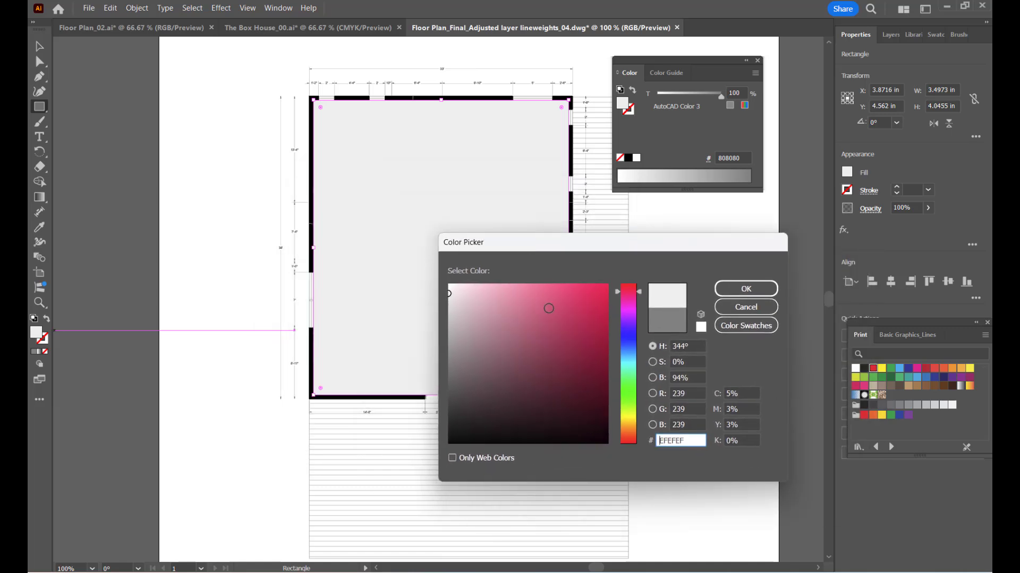
{"action": "left_click", "coordinate": [725, 292]}
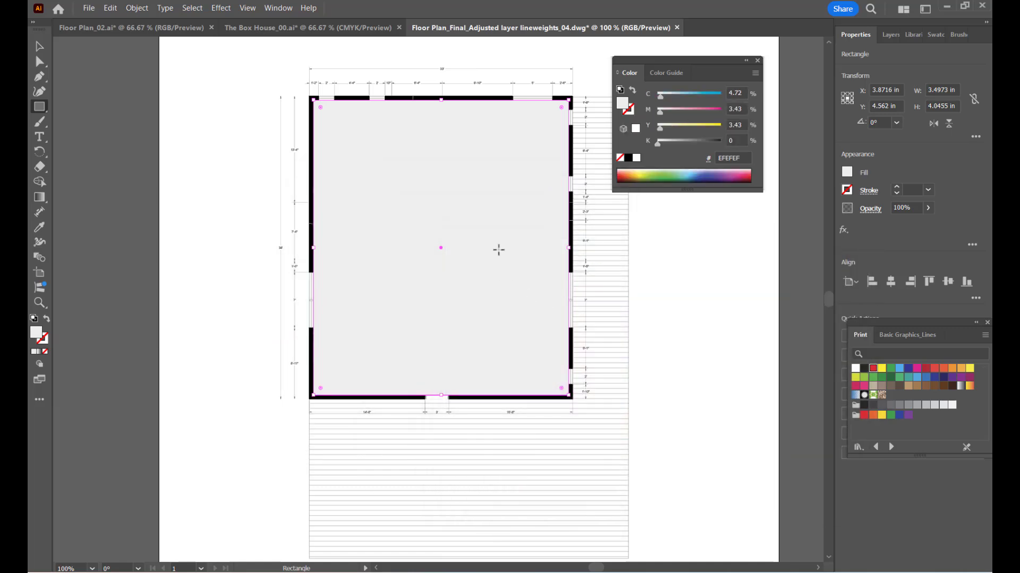
{"action": "left_click", "coordinate": [757, 60]}
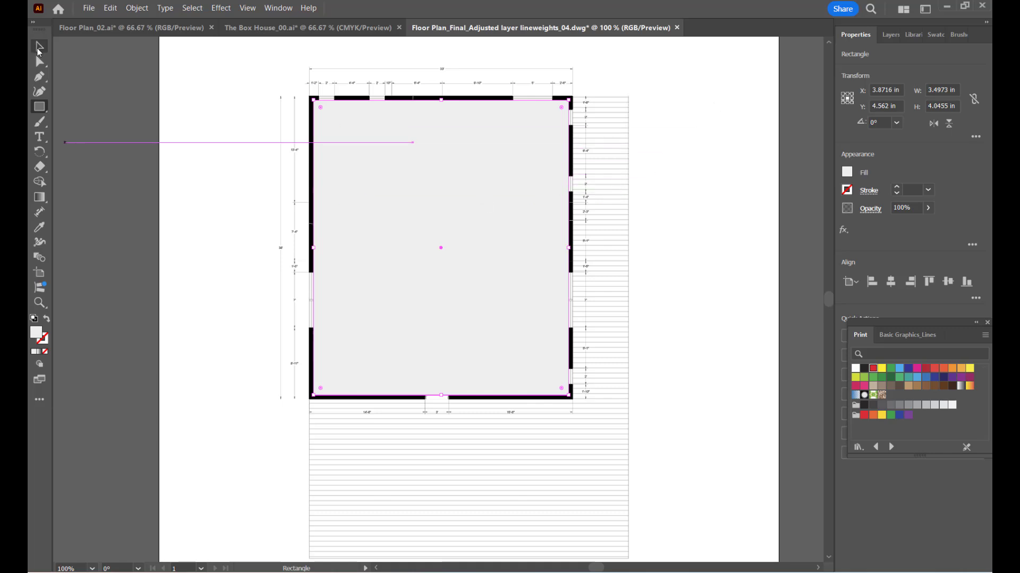
{"action": "left_click", "coordinate": [40, 46]}
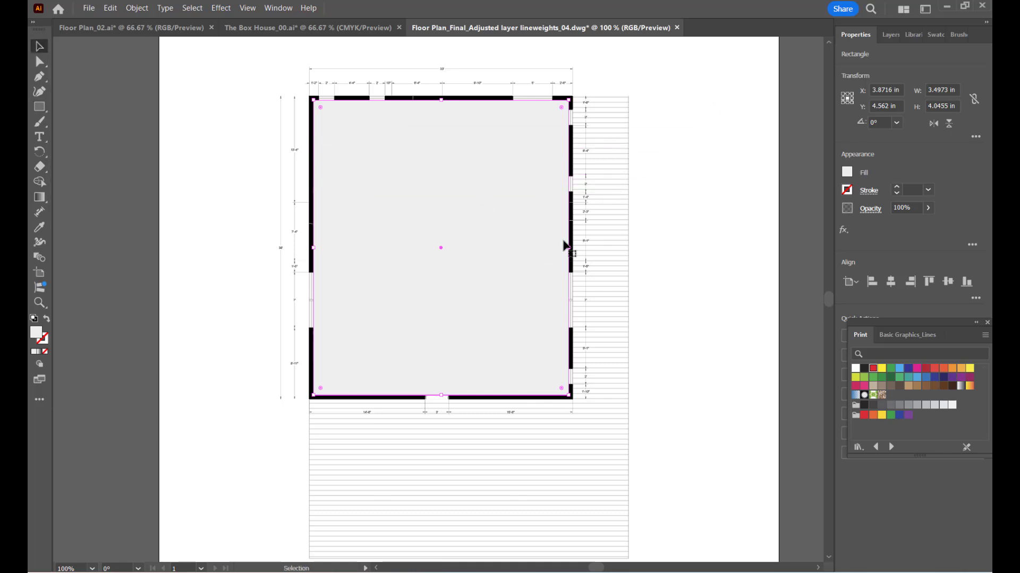
{"action": "left_click", "coordinate": [639, 231]}
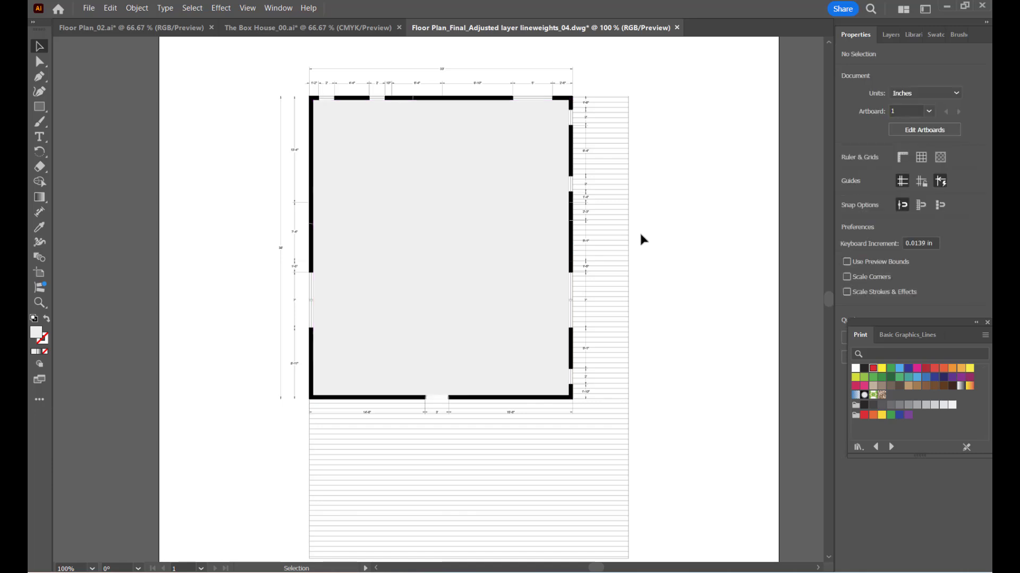
{"action": "left_click", "coordinate": [511, 234]}
{"action": "right_click", "coordinate": [503, 223]}
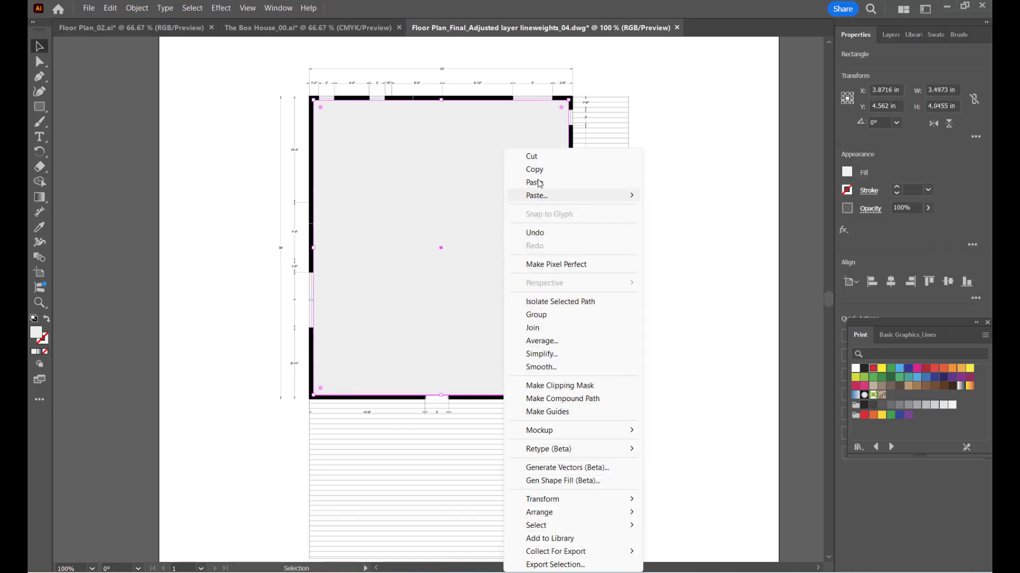
{"action": "left_click", "coordinate": [678, 134]}
{"action": "left_click", "coordinate": [678, 134]}
Send the grey interior rectangle to the back of the Floor layer.
{"action": "left_click", "coordinate": [508, 164]}
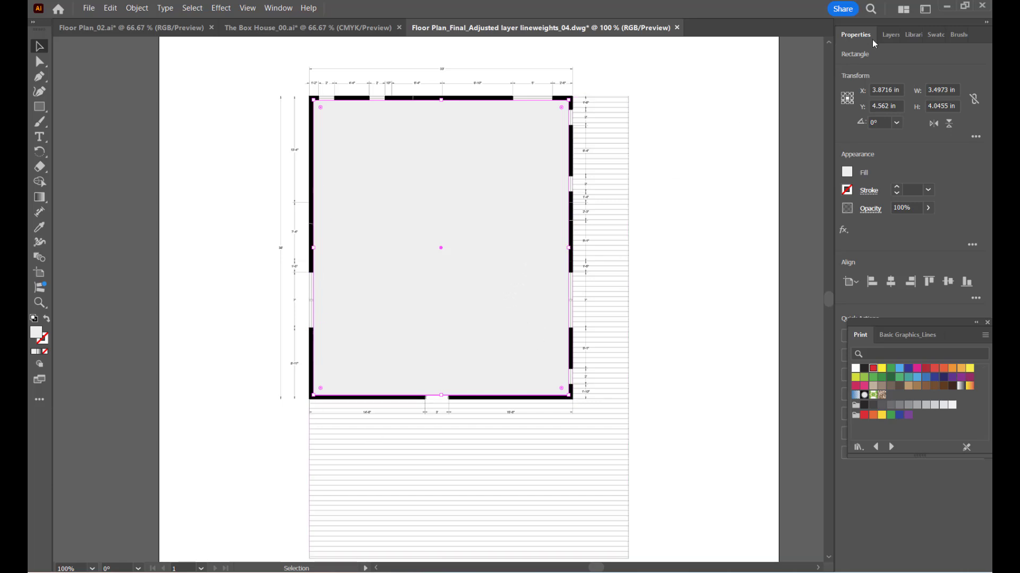
{"action": "left_click", "coordinate": [889, 40]}
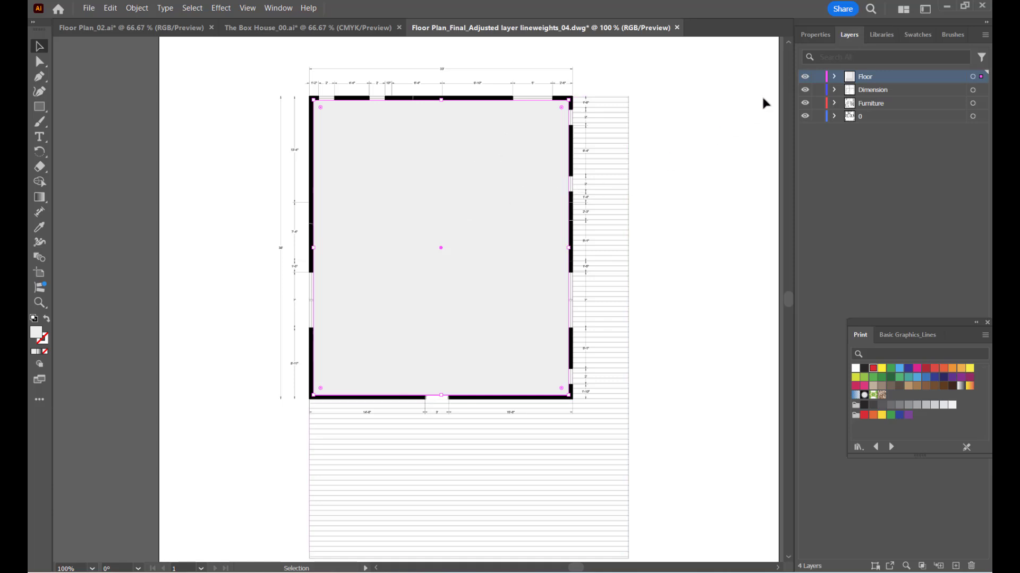
{"action": "right_click", "coordinate": [496, 361]}
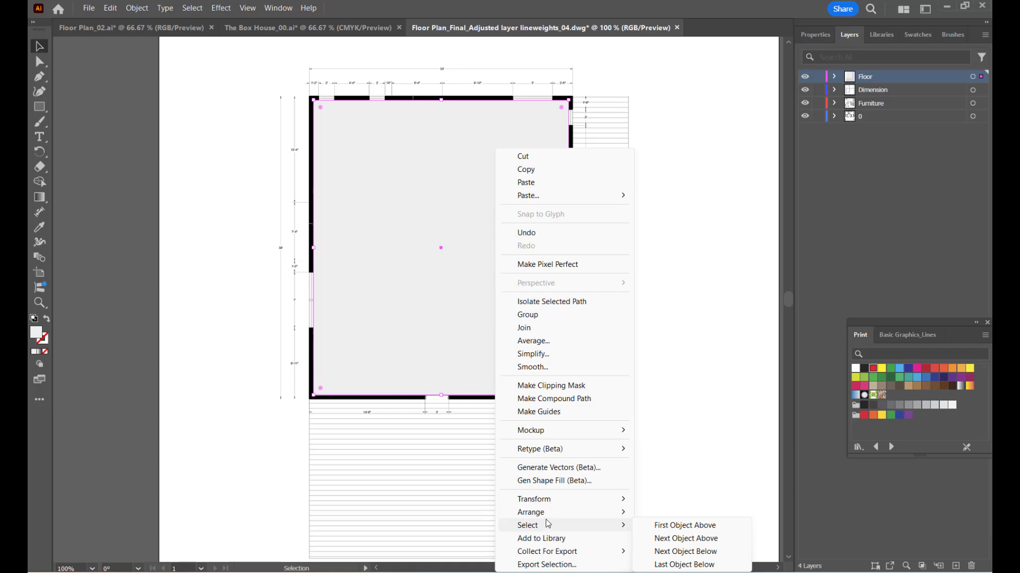
{"action": "mouse_move", "coordinate": [547, 517]}
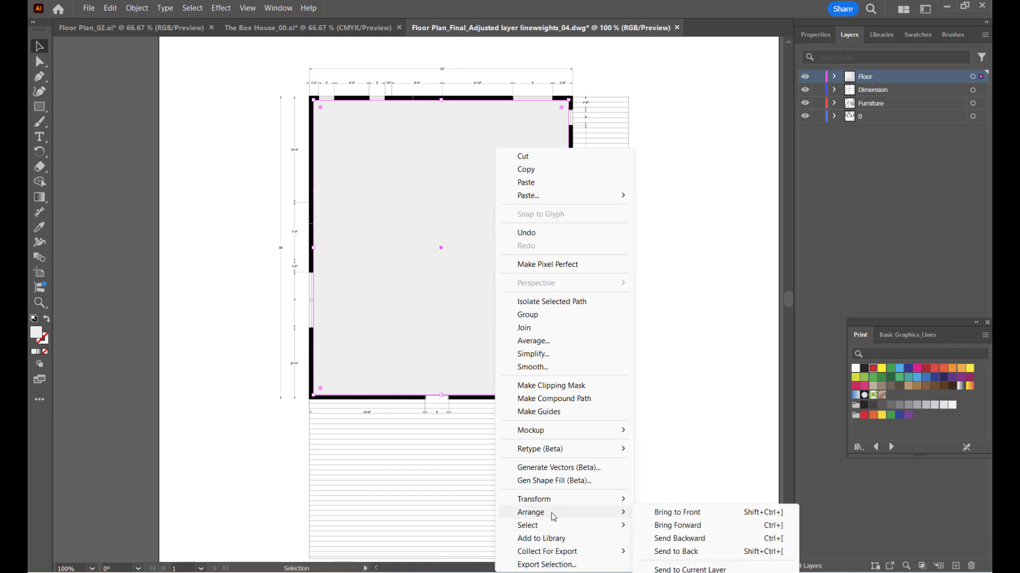
{"action": "left_click", "coordinate": [670, 552]}
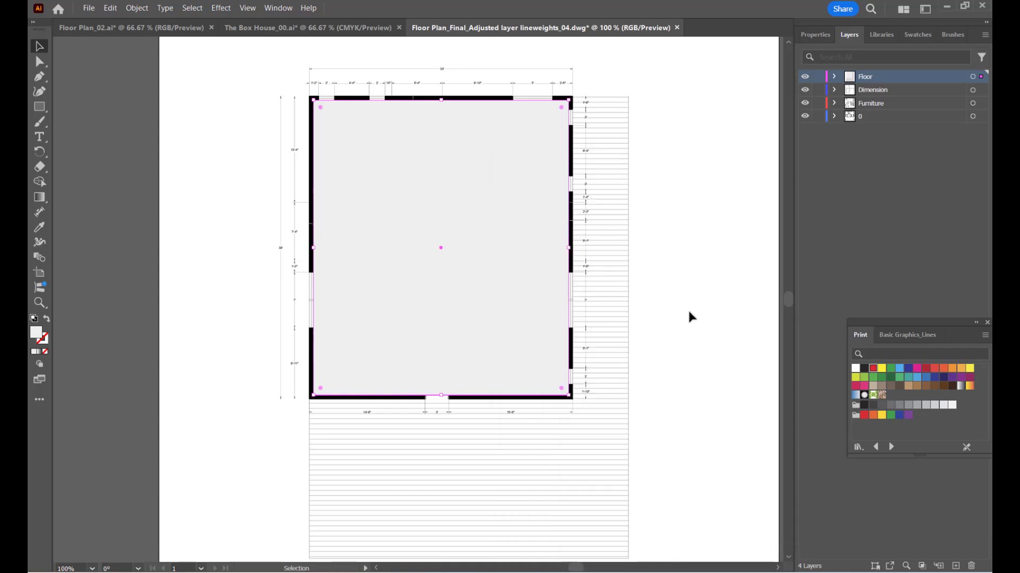
{"action": "right_click", "coordinate": [483, 264]}
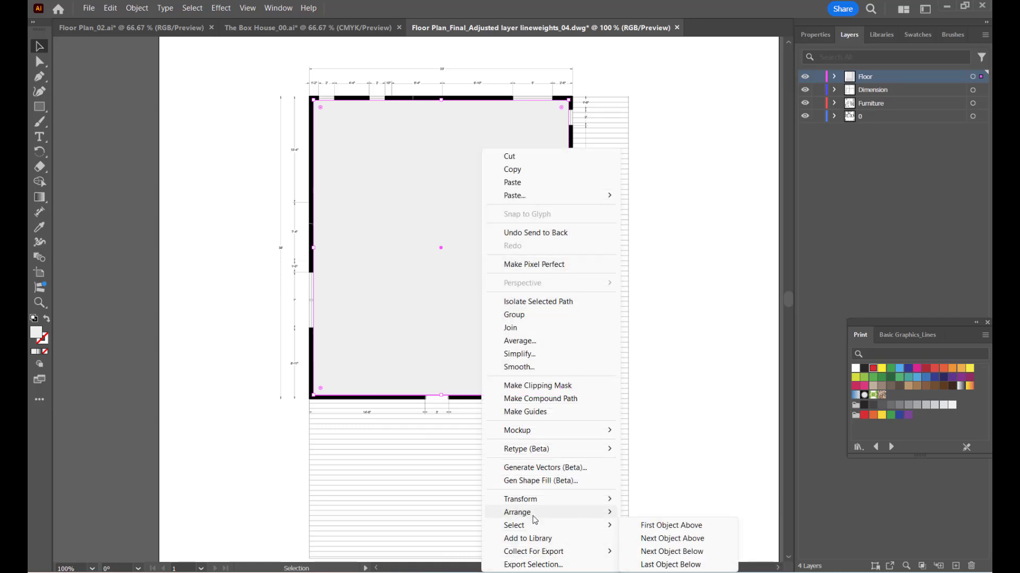
{"action": "mouse_move", "coordinate": [534, 520]}
{"action": "left_click", "coordinate": [651, 549]}
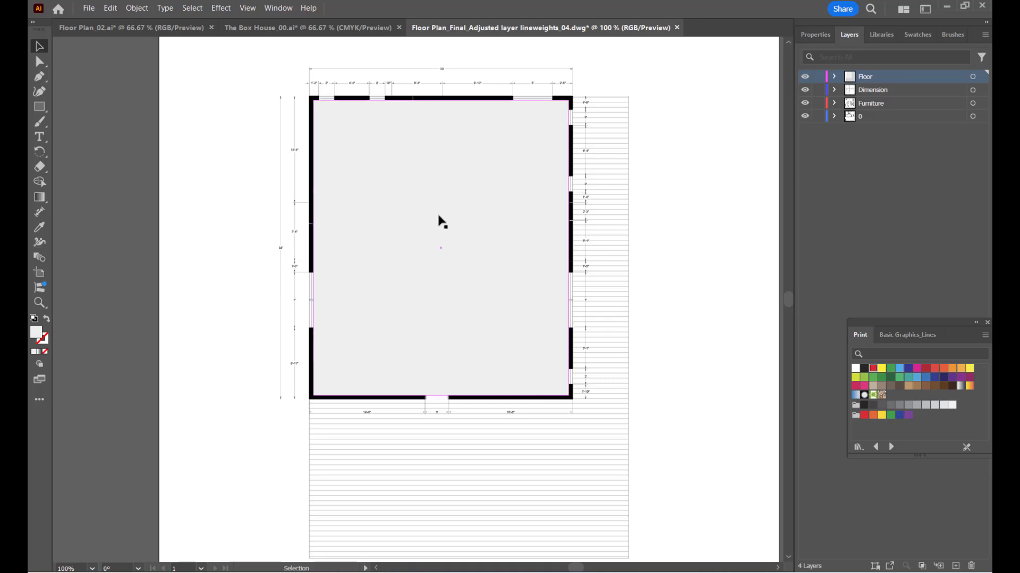
Toggle the Floor layer's visibility to check its contents, and move the layer to the bottom of the stack, below layer 0.
{"action": "left_click", "coordinate": [473, 187]}
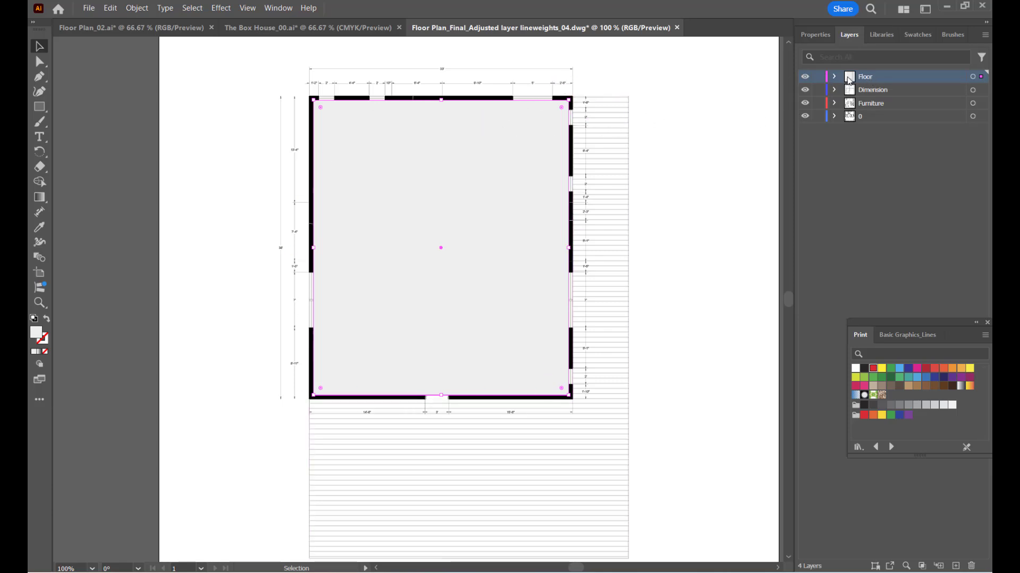
{"action": "left_click", "coordinate": [805, 77]}
{"action": "left_click", "coordinate": [805, 77]}
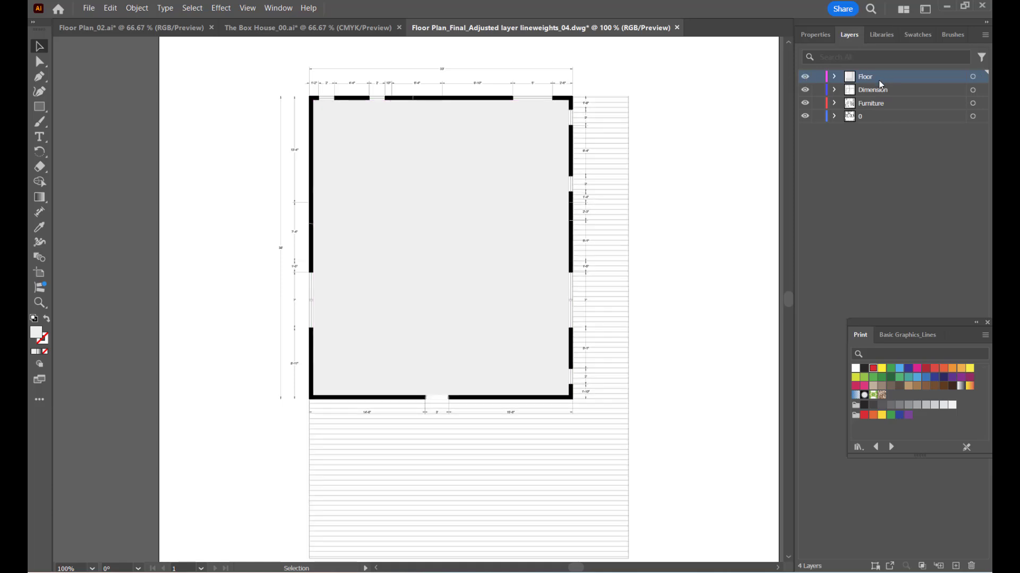
{"action": "left_click_drag", "start_coordinate": [882, 85], "coordinate": [881, 131]}
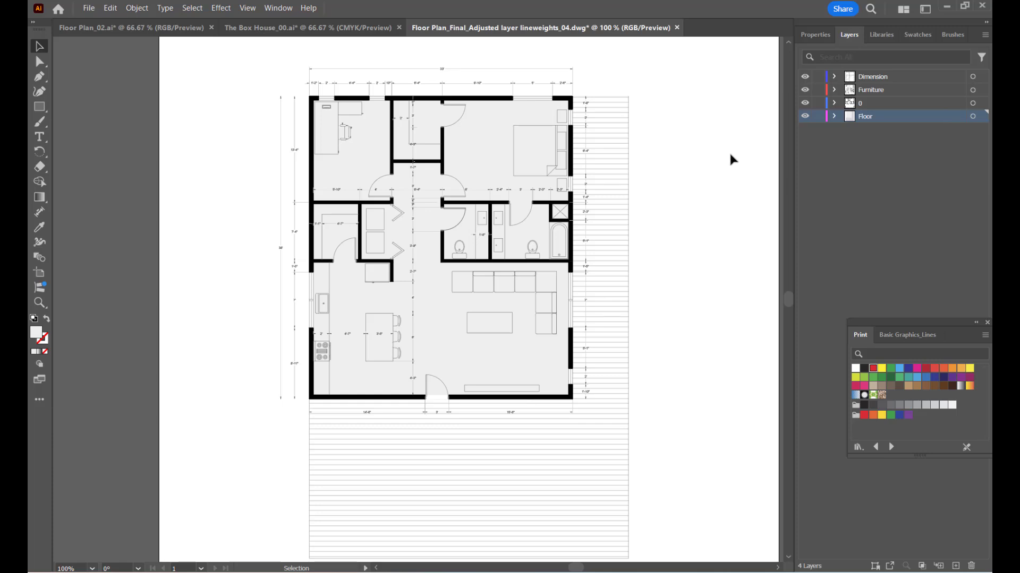
{"action": "left_click_drag", "start_coordinate": [888, 113], "coordinate": [890, 166]}
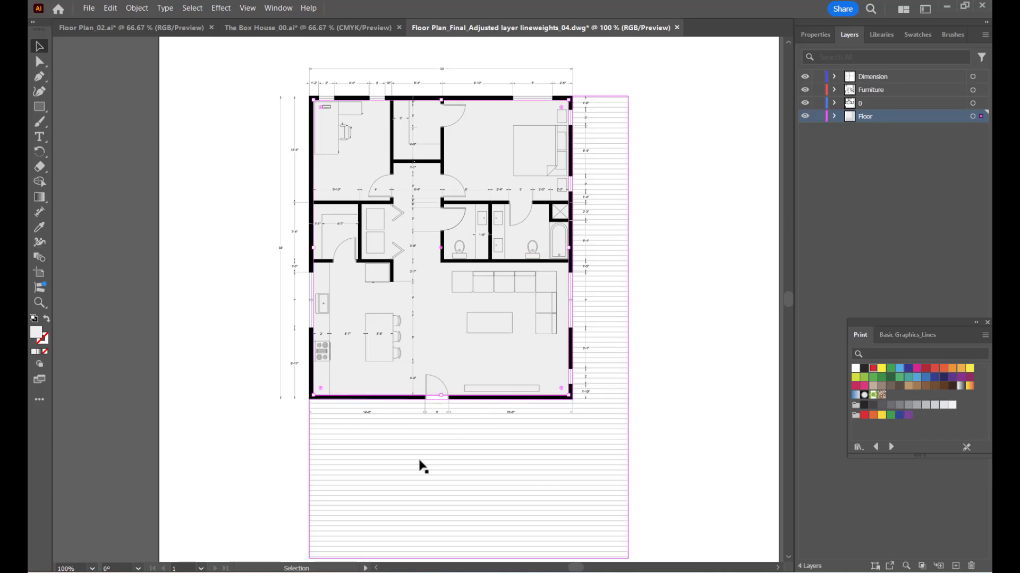
Stretch the grey rectangle's lower edge to the outer wall face at the entrance door, and select the adjoining black wall.
{"action": "scroll", "coordinate": [437, 412], "scroll_direction": "up", "scroll_amount": 4}
{"action": "left_click_drag", "start_coordinate": [458, 337], "coordinate": [458, 358]}
{"action": "scroll", "coordinate": [437, 378], "scroll_direction": "up", "scroll_amount": 4}
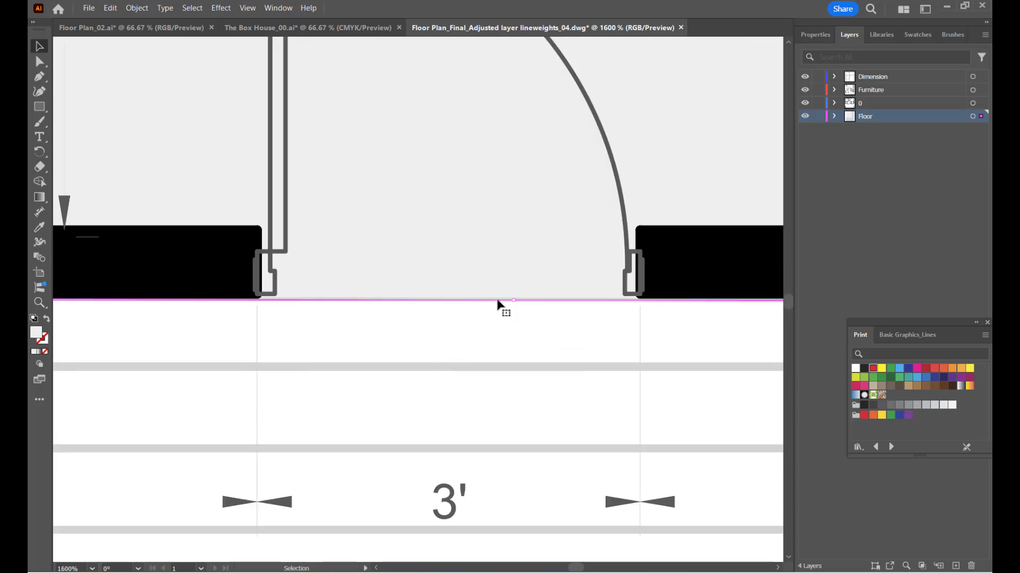
{"action": "left_click_drag", "start_coordinate": [512, 301], "coordinate": [514, 300]}
{"action": "scroll", "coordinate": [460, 334], "scroll_direction": "down", "scroll_amount": 5}
{"action": "scroll", "coordinate": [596, 325], "scroll_direction": "up", "scroll_amount": 5}
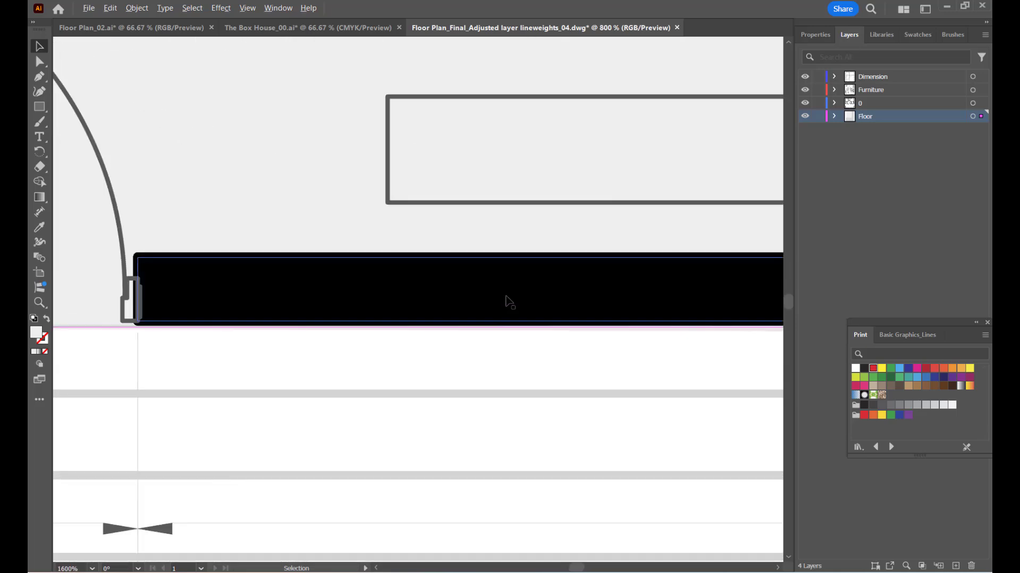
{"action": "left_click", "coordinate": [425, 290]}
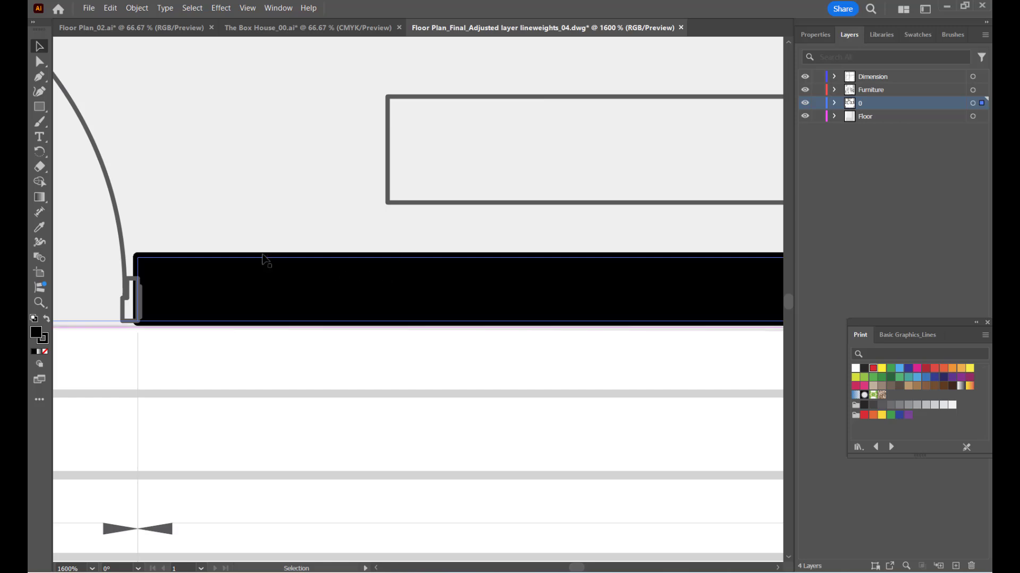
Try the black wall group with its stroke set to none, and deselect the walls.
{"action": "left_click", "coordinate": [804, 33]}
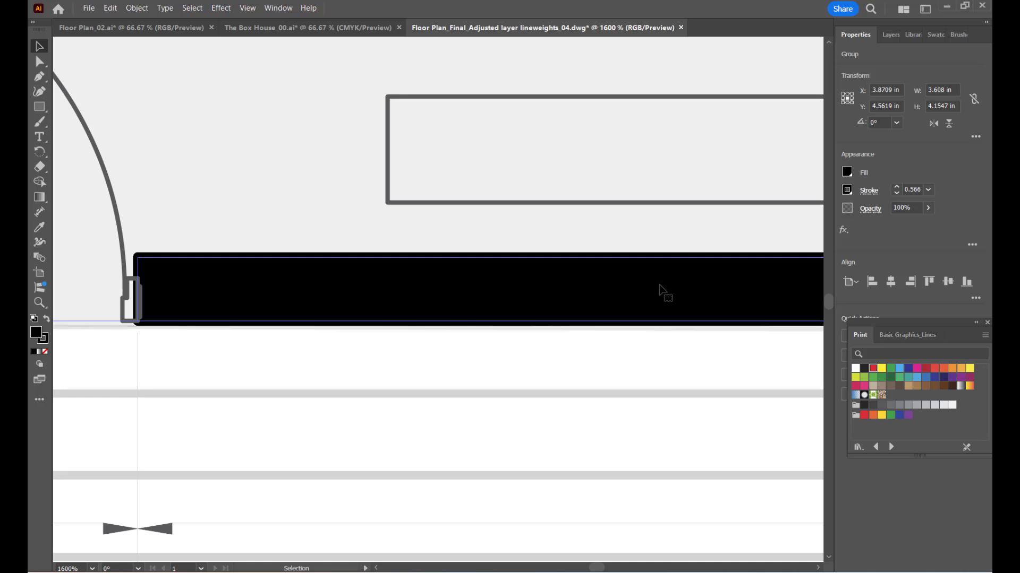
{"action": "scroll", "coordinate": [381, 359], "scroll_direction": "down", "scroll_amount": 3}
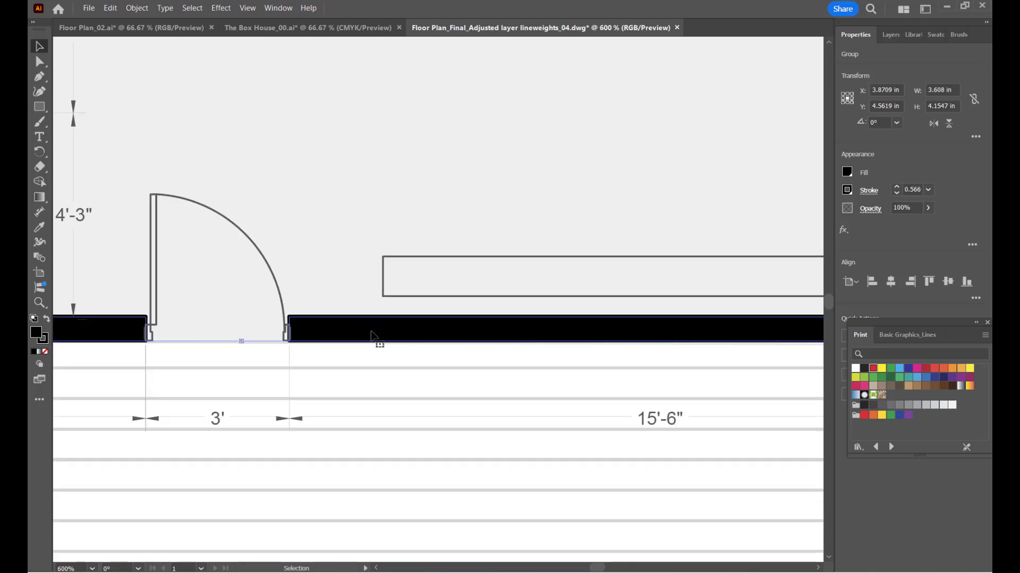
{"action": "scroll", "coordinate": [376, 336], "scroll_direction": "up", "scroll_amount": 2}
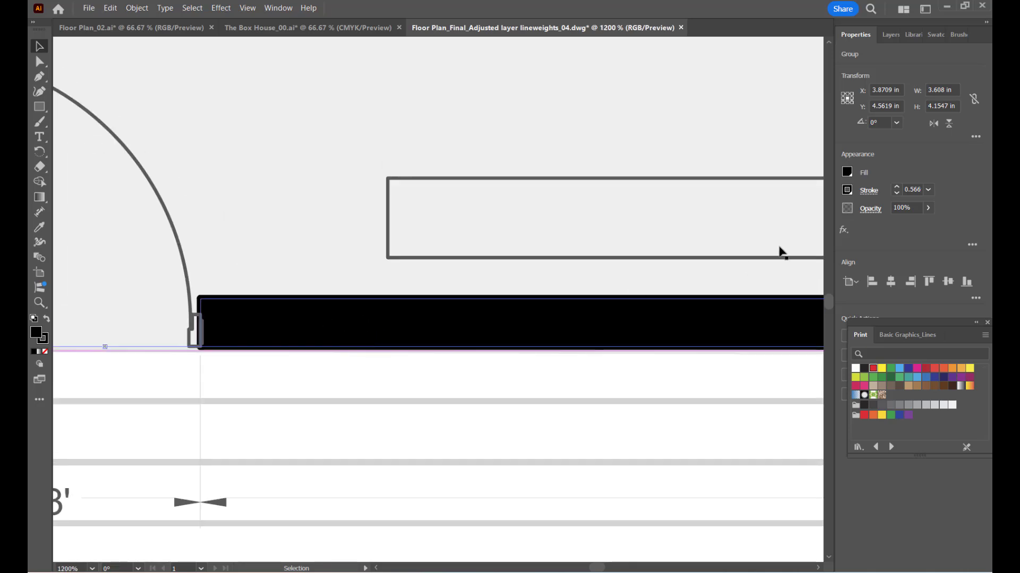
{"action": "left_click", "coordinate": [847, 190]}
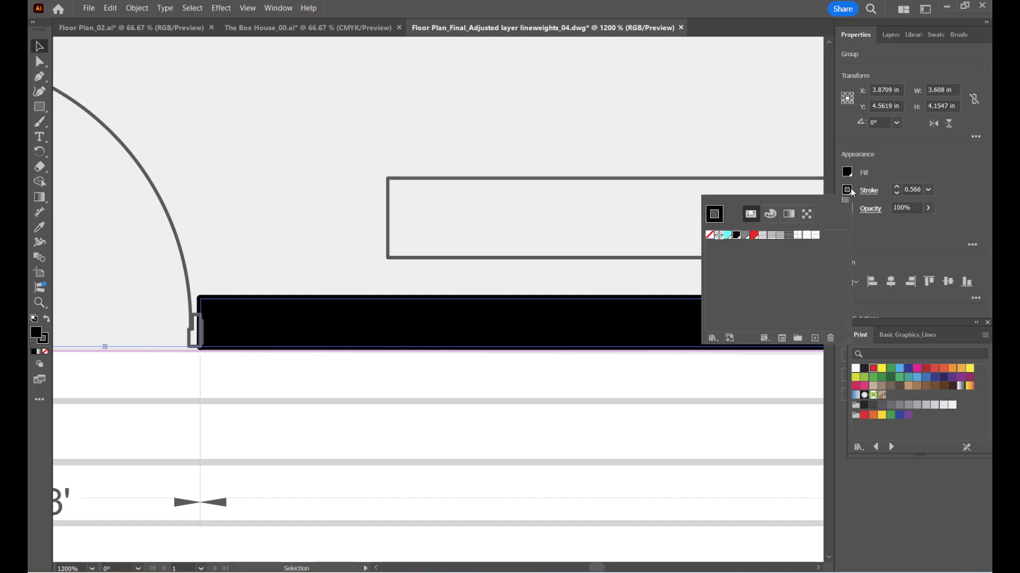
{"action": "left_click", "coordinate": [709, 235]}
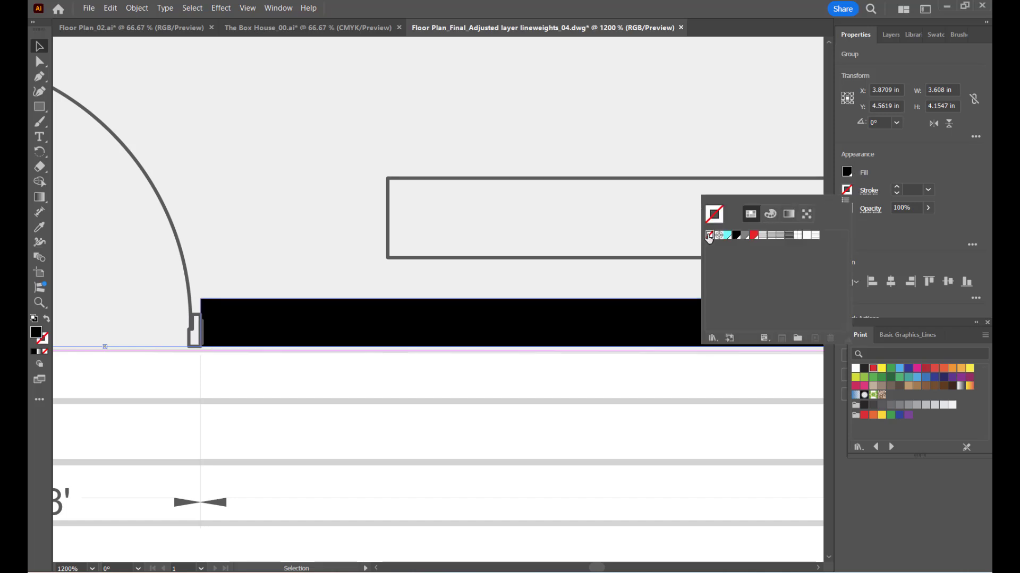
{"action": "scroll", "coordinate": [448, 307], "scroll_direction": "down", "scroll_amount": 4}
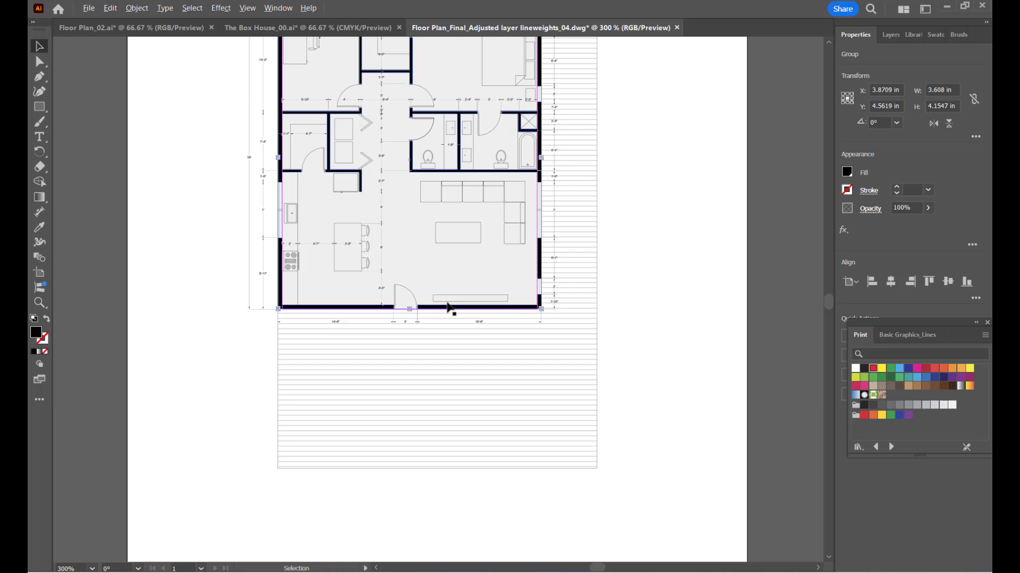
{"action": "left_click", "coordinate": [677, 310]}
Examine the strokeless wall edges at the entrance door, the bathrooms and the bedroom window, and the plan as a whole.
{"action": "scroll", "coordinate": [476, 318], "scroll_direction": "up", "scroll_amount": 4}
{"action": "scroll", "coordinate": [531, 271], "scroll_direction": "up", "scroll_amount": 1}
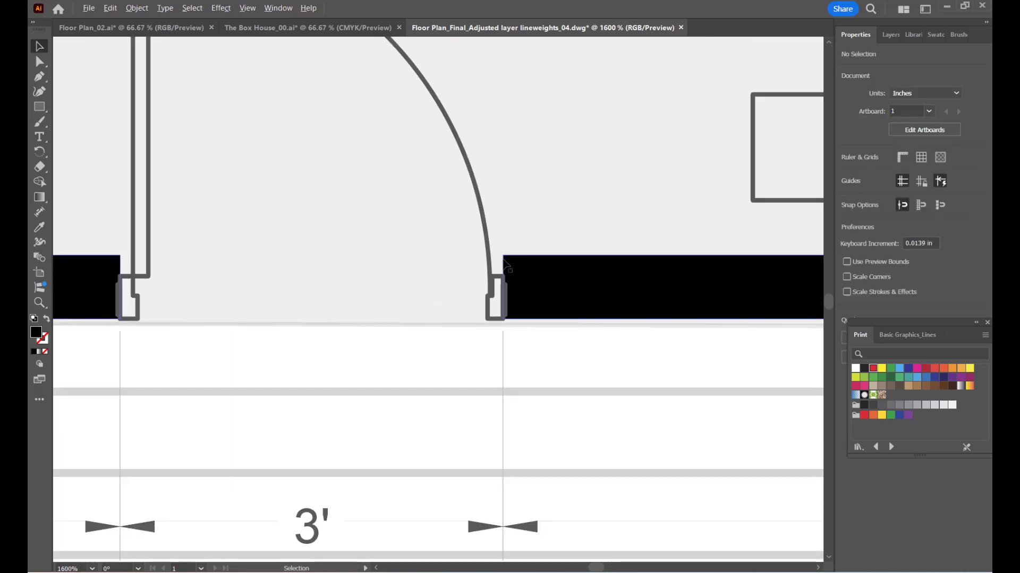
{"action": "scroll", "coordinate": [474, 303], "scroll_direction": "down", "scroll_amount": 6}
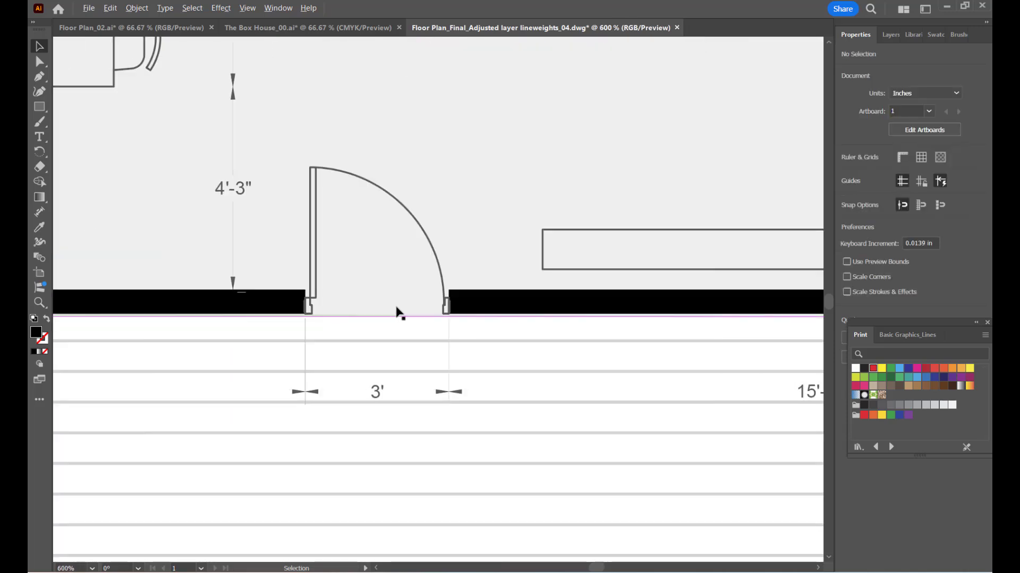
{"action": "scroll", "coordinate": [544, 152], "scroll_direction": "up", "scroll_amount": 3}
{"action": "scroll", "coordinate": [547, 154], "scroll_direction": "up", "scroll_amount": 3}
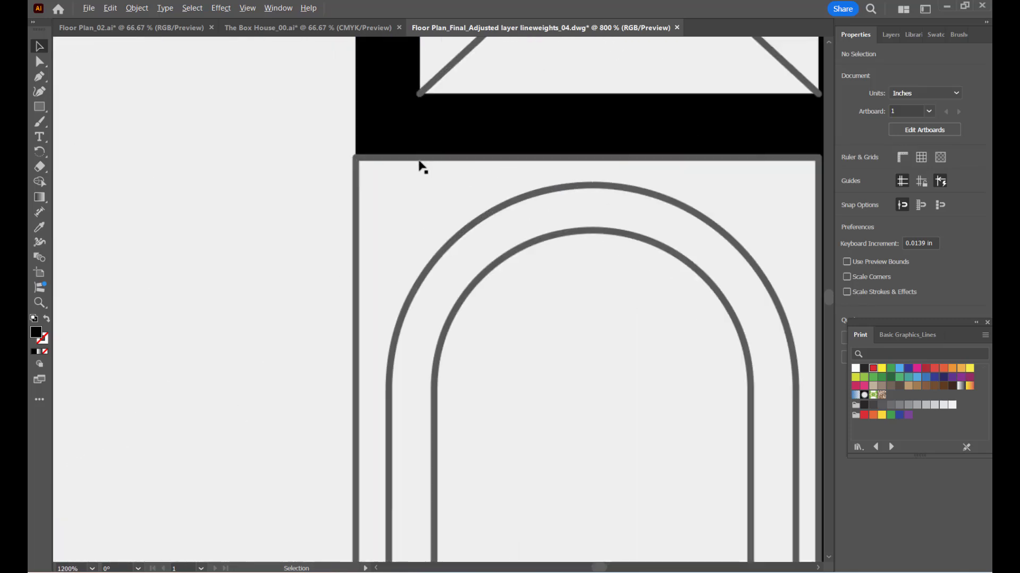
{"action": "scroll", "coordinate": [366, 255], "scroll_direction": "down", "scroll_amount": 5}
{"action": "scroll", "coordinate": [432, 87], "scroll_direction": "up", "scroll_amount": 9}
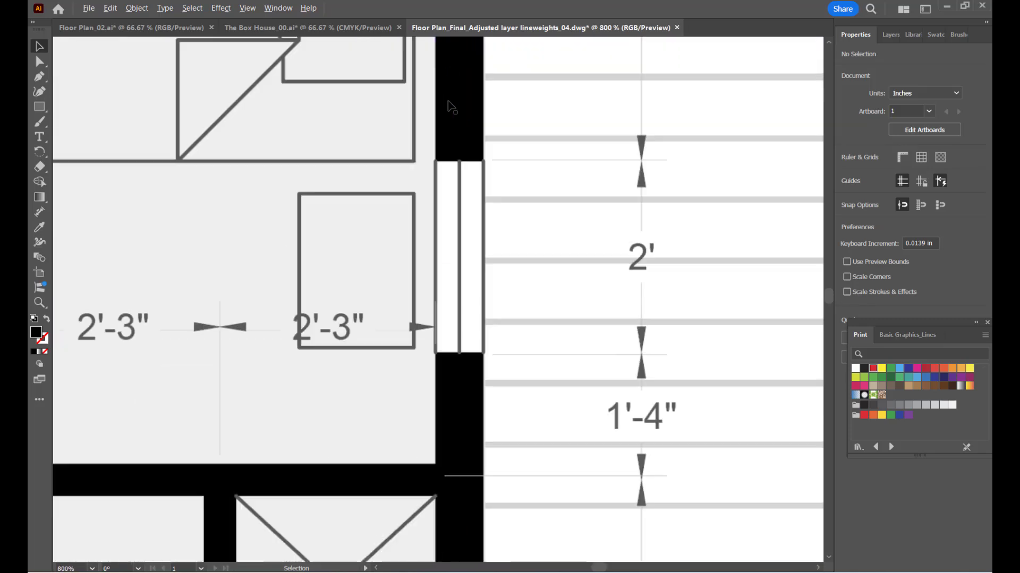
{"action": "scroll", "coordinate": [526, 219], "scroll_direction": "down", "scroll_amount": 10}
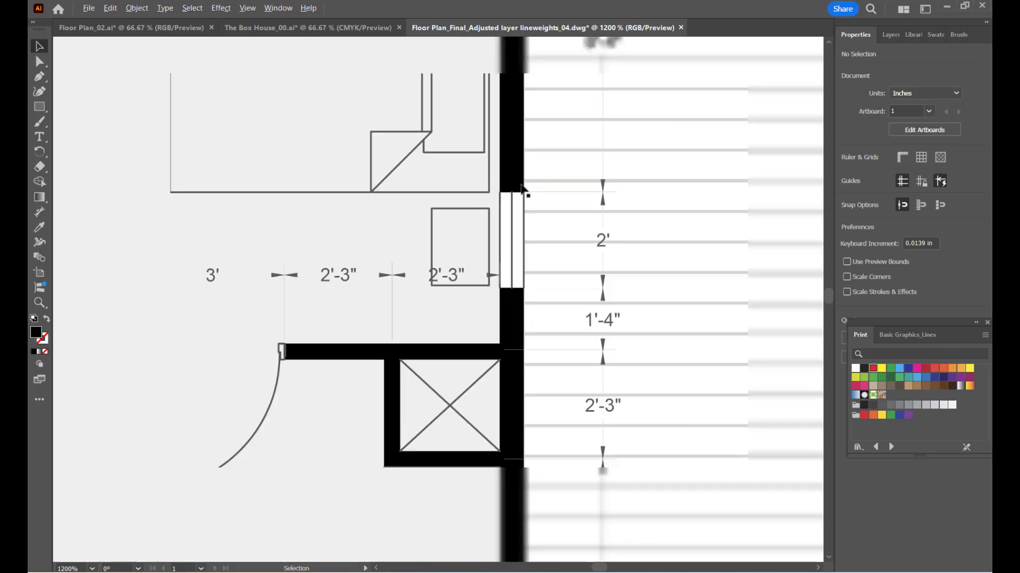
{"action": "scroll", "coordinate": [630, 273], "scroll_direction": "down", "scroll_amount": 1}
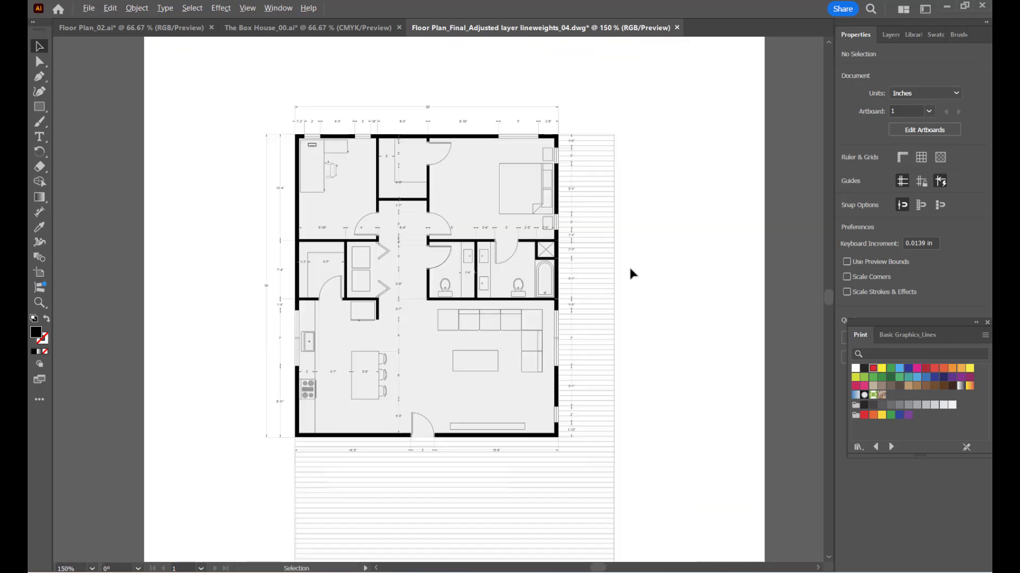
{"action": "scroll", "coordinate": [581, 337], "scroll_direction": "down", "scroll_amount": 1}
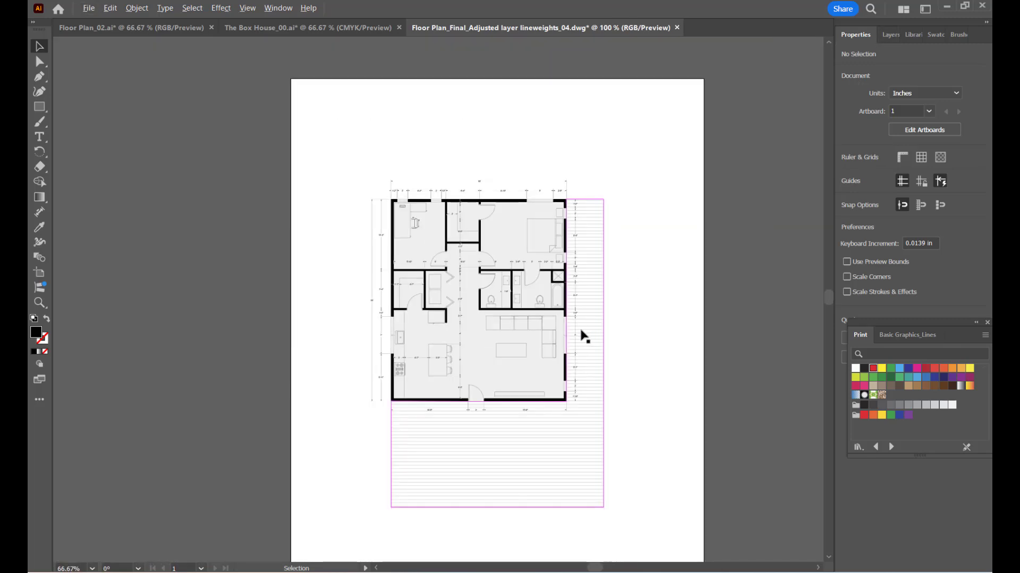
{"action": "scroll", "coordinate": [607, 373], "scroll_direction": "up", "scroll_amount": 1}
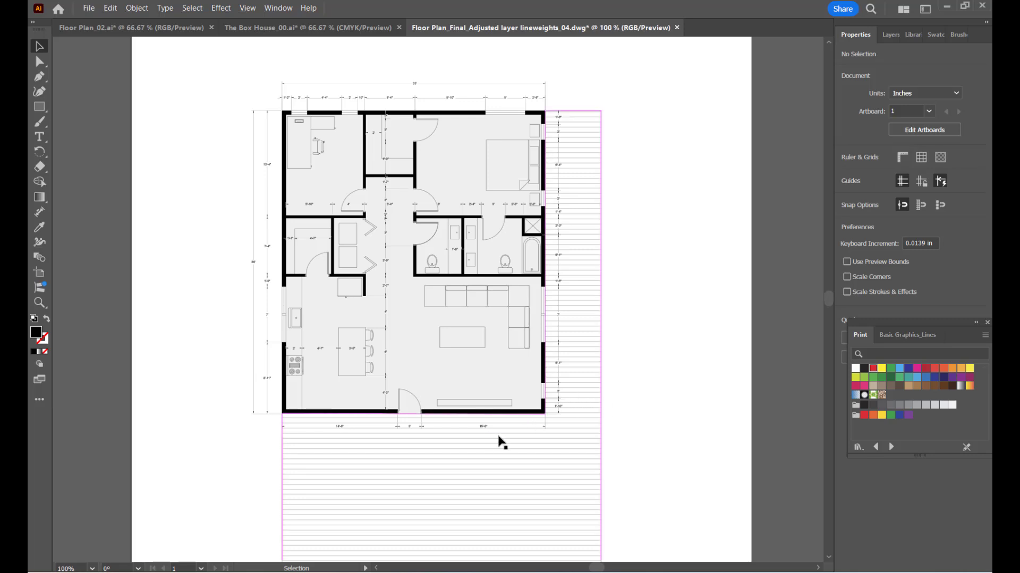
Undo the removal of the stroke from the wall group and clear the selection.
{"action": "left_click", "coordinate": [515, 412]}
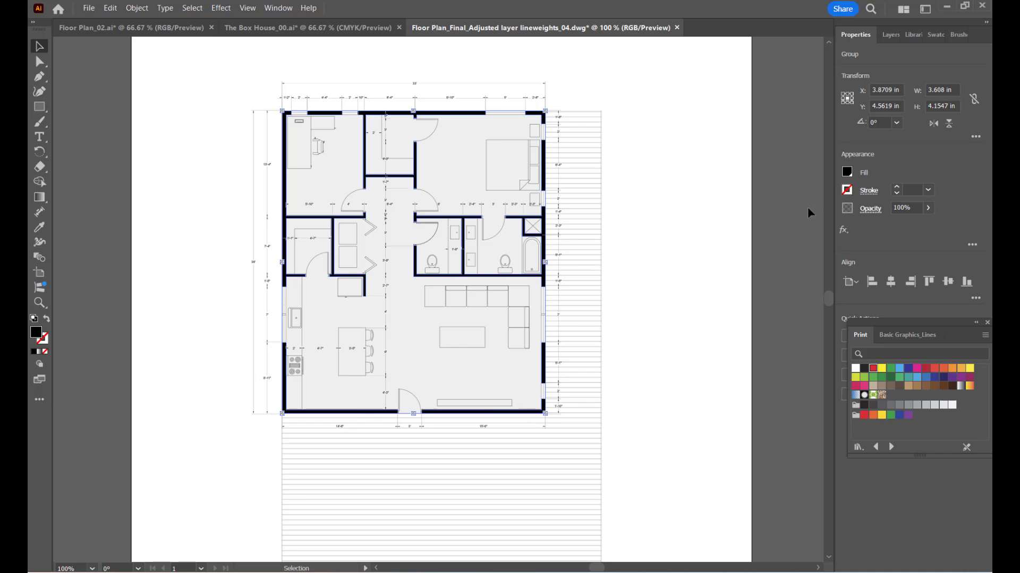
{"action": "left_click", "coordinate": [691, 309]}
{"action": "key", "text": "ctrl+z"}
{"action": "left_click", "coordinate": [662, 338]}
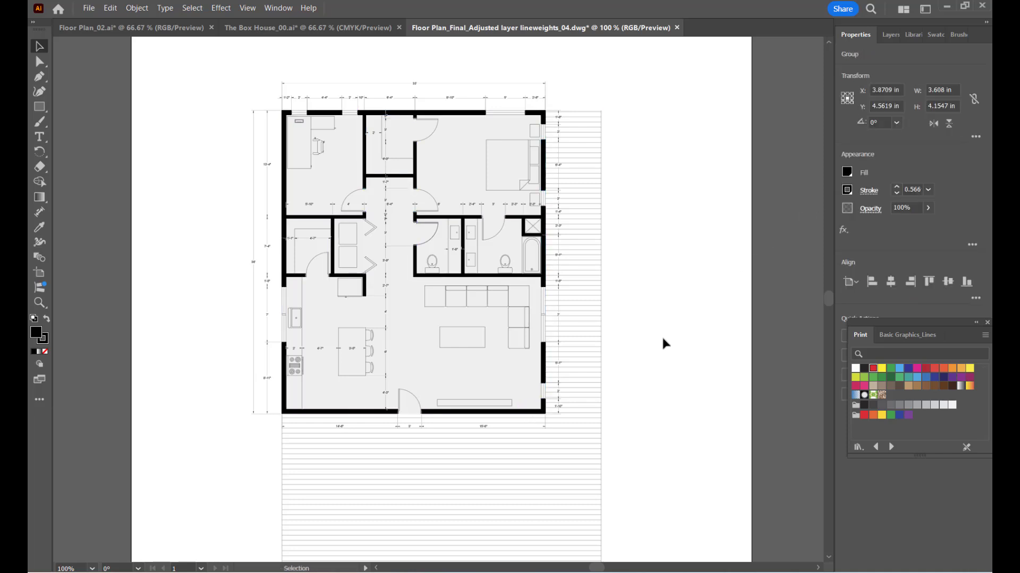
Review the whole floor plan and compare it with the finished plans in The Box House_00.ai and Floor Plan_02.ai.
{"action": "scroll", "coordinate": [440, 393], "scroll_direction": "up", "scroll_amount": 4}
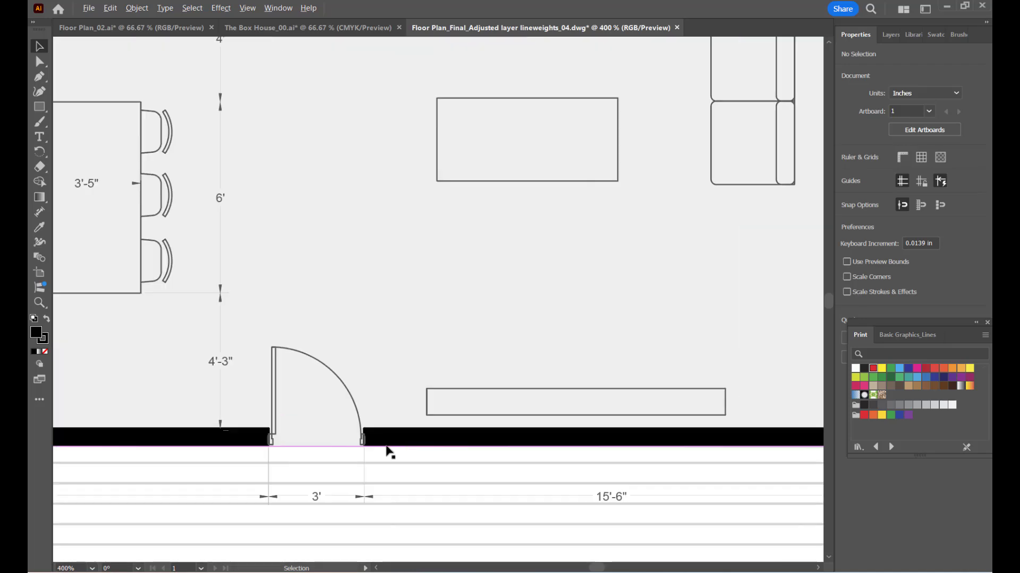
{"action": "scroll", "coordinate": [390, 453], "scroll_direction": "up", "scroll_amount": 2}
{"action": "scroll", "coordinate": [421, 341], "scroll_direction": "down", "scroll_amount": 5}
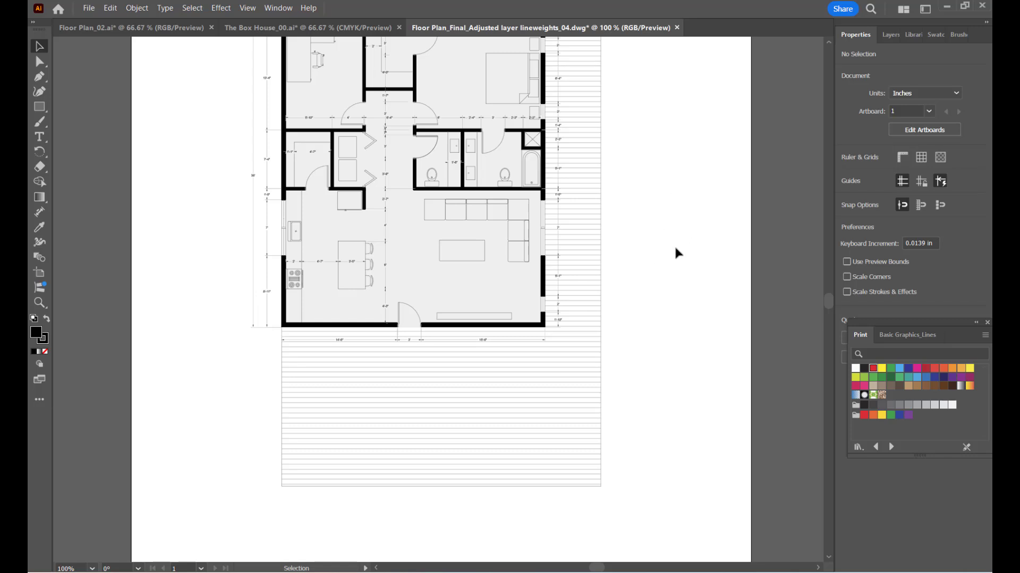
{"action": "scroll", "coordinate": [675, 248], "scroll_direction": "up", "scroll_amount": 2}
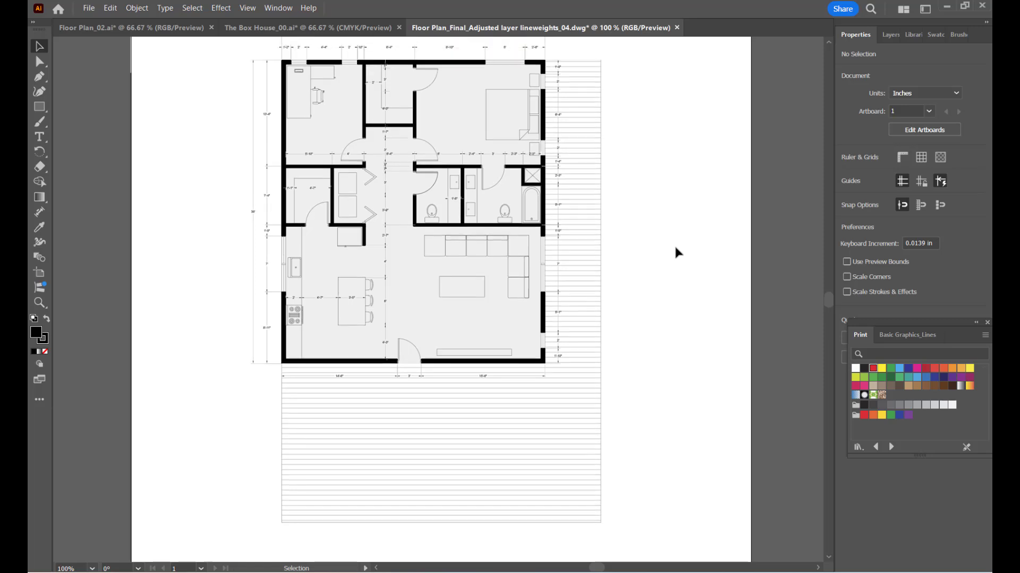
{"action": "scroll", "coordinate": [677, 252], "scroll_direction": "up", "scroll_amount": 1}
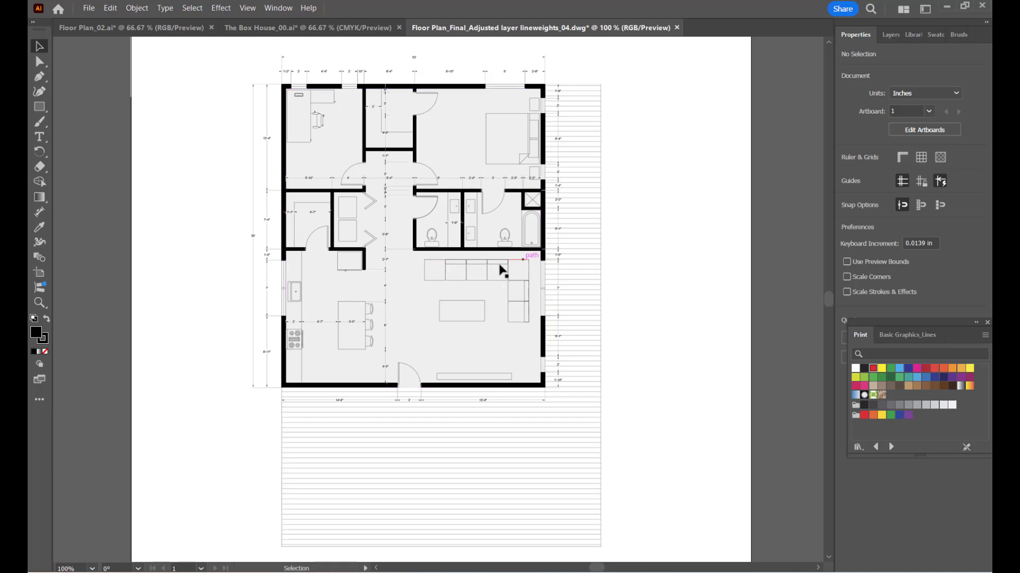
{"action": "scroll", "coordinate": [574, 259], "scroll_direction": "down", "scroll_amount": 2}
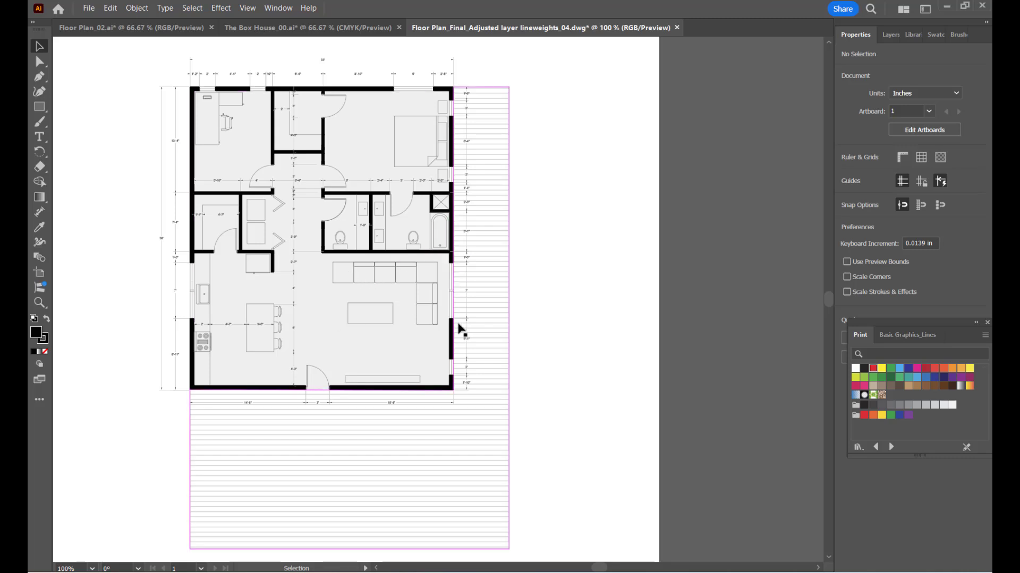
{"action": "left_click", "coordinate": [254, 27]}
{"action": "scroll", "coordinate": [594, 235], "scroll_direction": "up", "scroll_amount": 1}
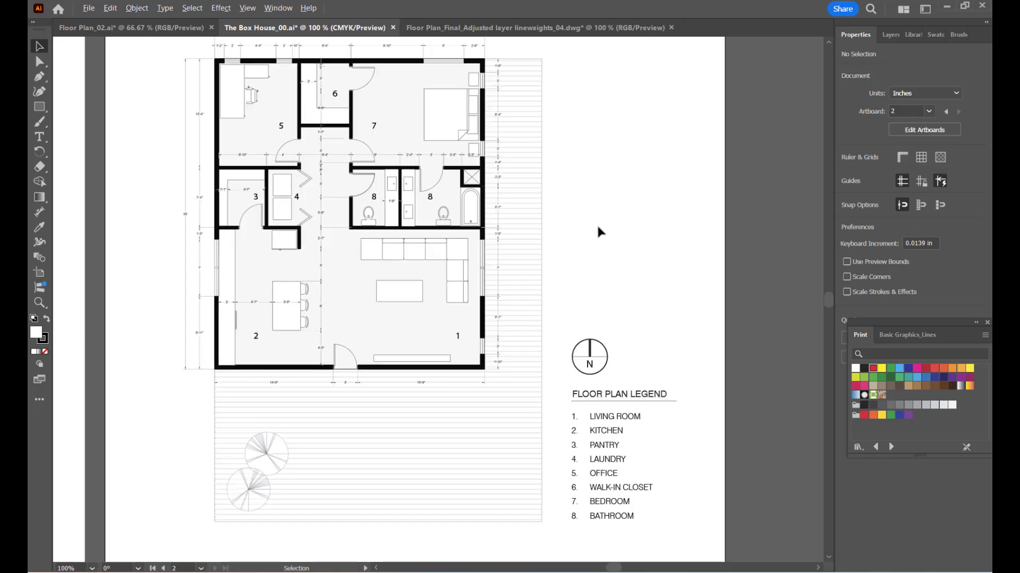
{"action": "scroll", "coordinate": [450, 247], "scroll_direction": "up", "scroll_amount": 2}
{"action": "scroll", "coordinate": [440, 244], "scroll_direction": "down", "scroll_amount": 2}
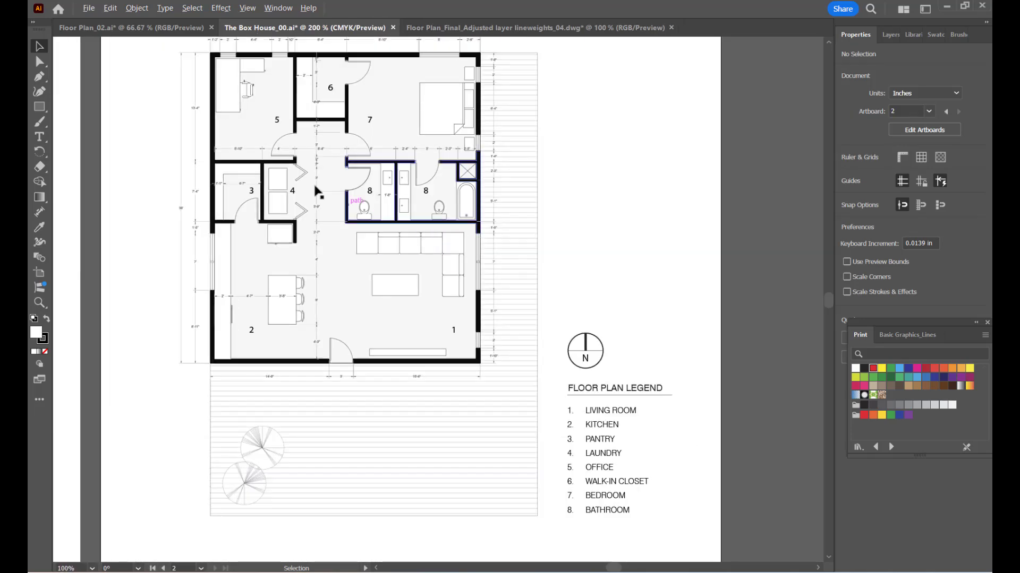
{"action": "left_click", "coordinate": [131, 28]}
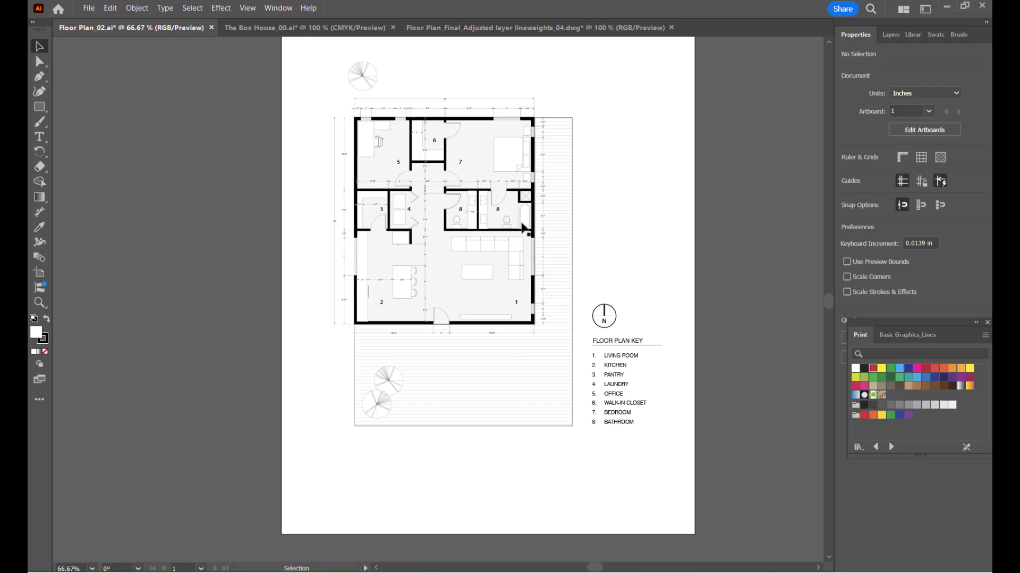
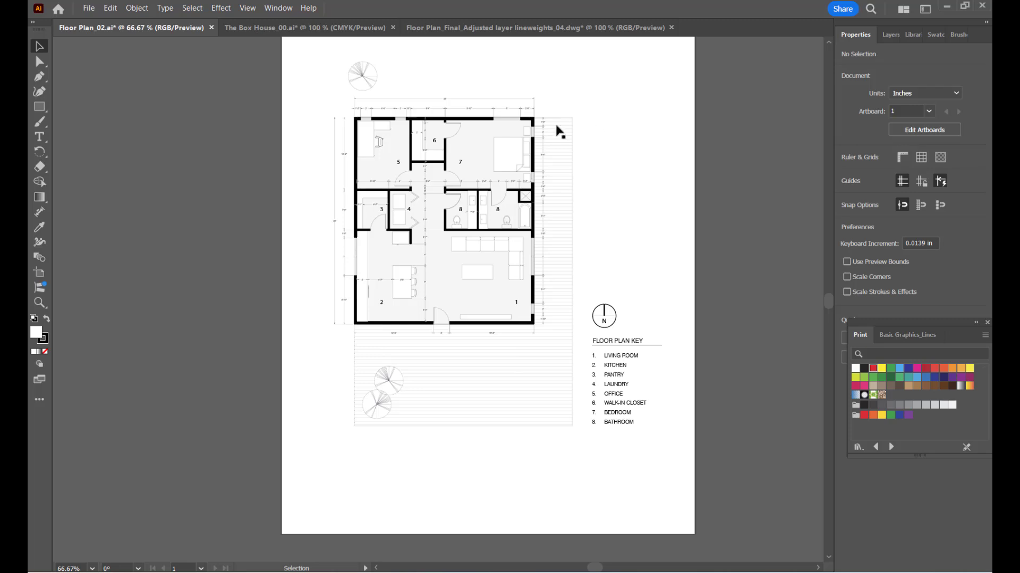
Return to the Floor Plan_Final_Adjusted layer lineweights_04 document and fill the living room coffee table with white FFFFFF.
{"action": "left_click", "coordinate": [584, 29]}
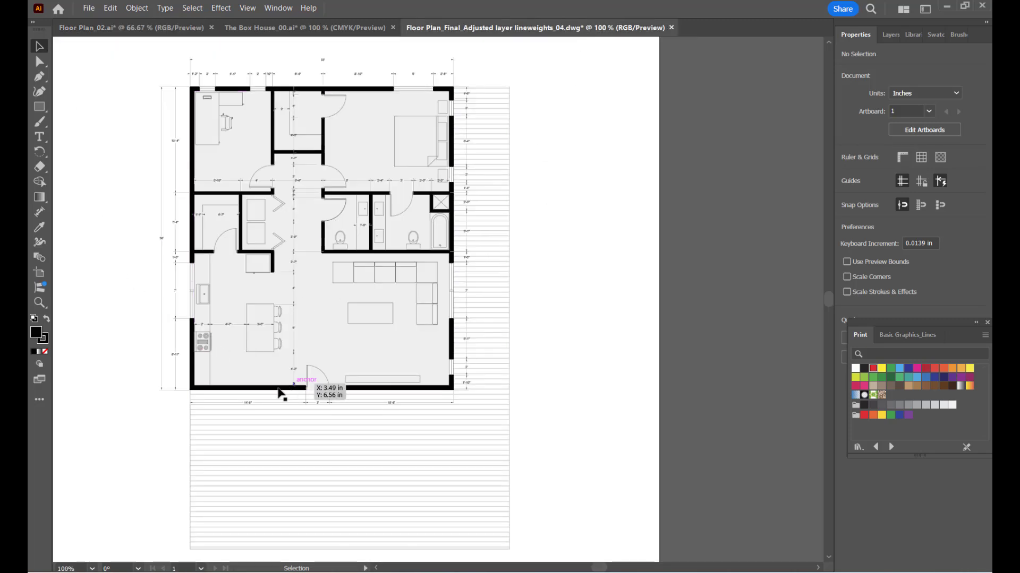
{"action": "scroll", "coordinate": [297, 392], "scroll_direction": "up", "scroll_amount": 3}
{"action": "left_click", "coordinate": [613, 186]}
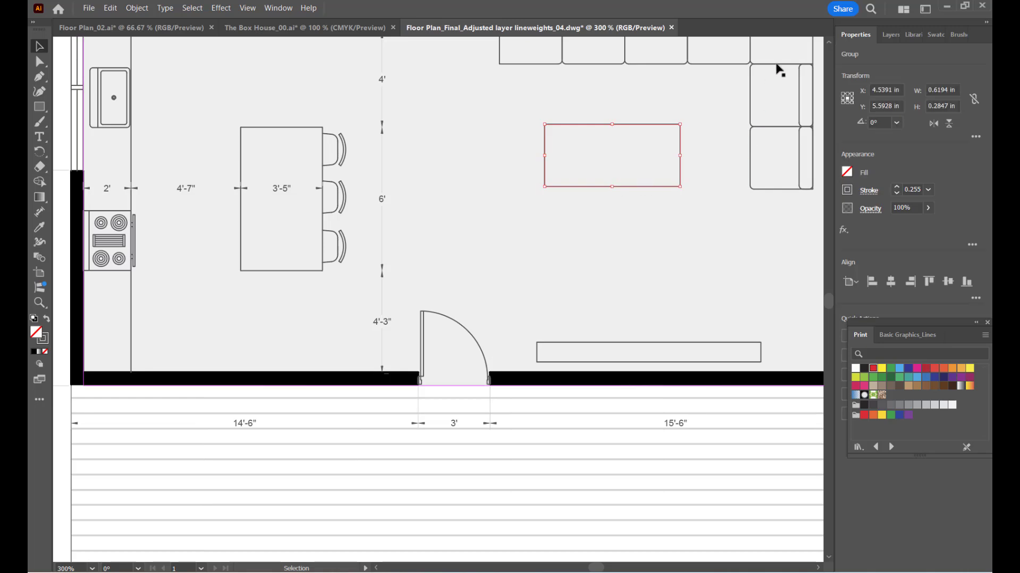
{"action": "scroll", "coordinate": [403, 337], "scroll_direction": "down", "scroll_amount": 1}
{"action": "scroll", "coordinate": [538, 240], "scroll_direction": "up", "scroll_amount": 1}
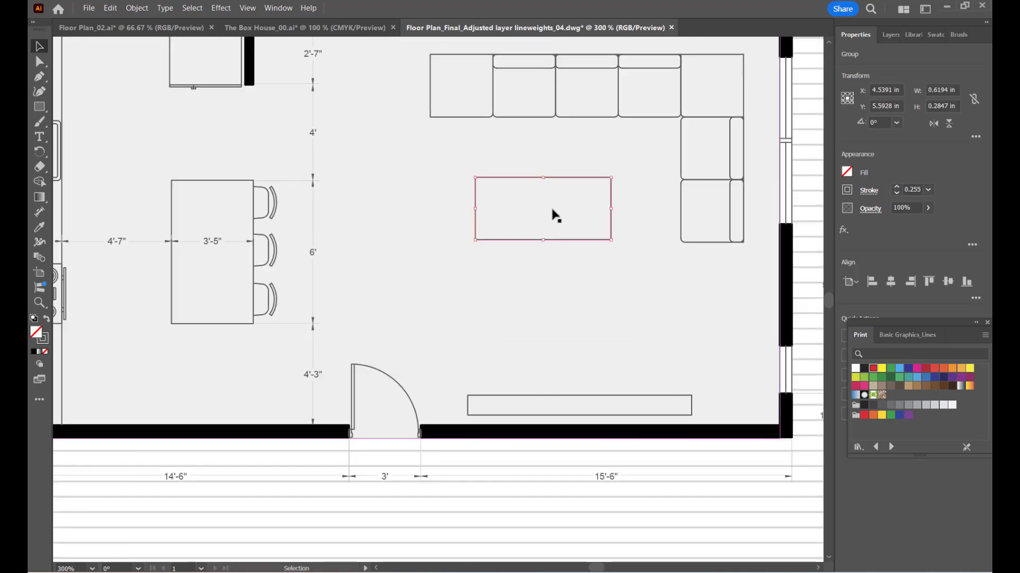
{"action": "left_click", "coordinate": [594, 250]}
{"action": "left_click", "coordinate": [592, 242]}
{"action": "left_click", "coordinate": [849, 176]}
{"action": "double_click", "coordinate": [36, 333]}
{"action": "left_click_drag", "start_coordinate": [476, 289], "coordinate": [419, 276]}
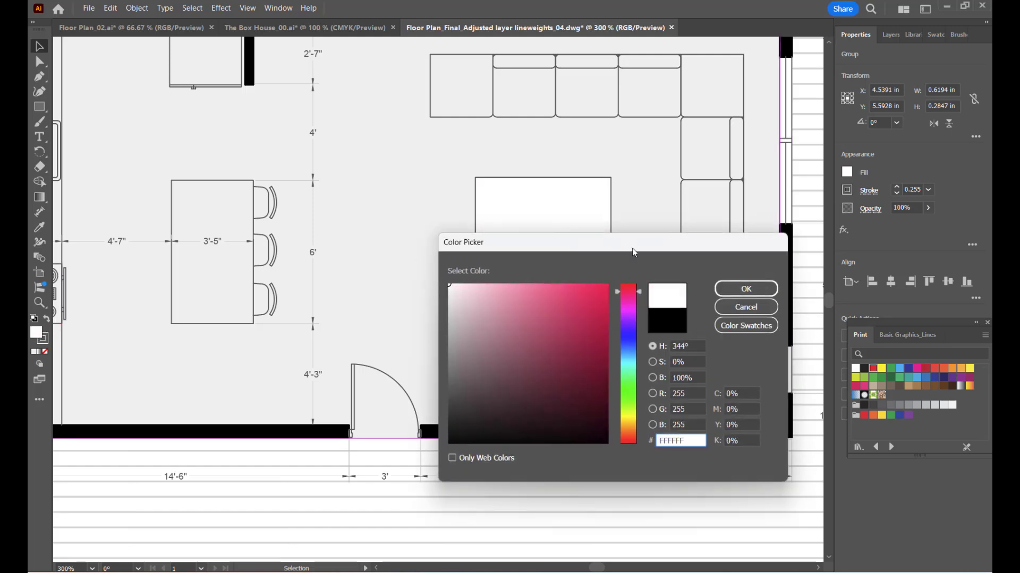
{"action": "left_click", "coordinate": [746, 288]}
Try to select the kitchen island's outlines together, and undo the accidental move of the grey floor rectangle.
{"action": "scroll", "coordinate": [488, 300], "scroll_direction": "down", "scroll_amount": 2}
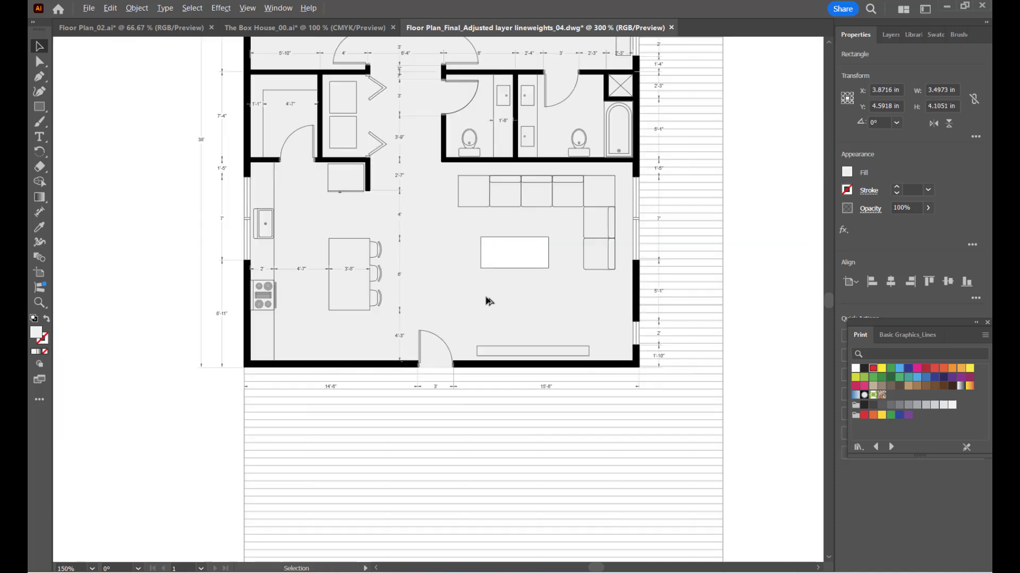
{"action": "scroll", "coordinate": [487, 301], "scroll_direction": "up", "scroll_amount": 1}
{"action": "left_click", "coordinate": [360, 315]}
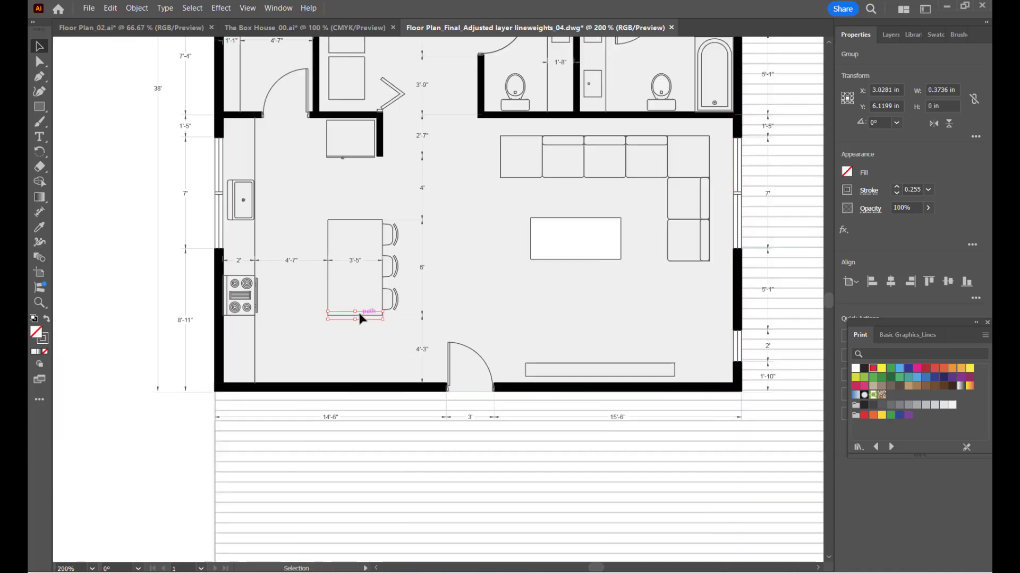
{"action": "left_click", "coordinate": [321, 213]}
{"action": "left_click_drag", "start_coordinate": [321, 212], "coordinate": [358, 265]}
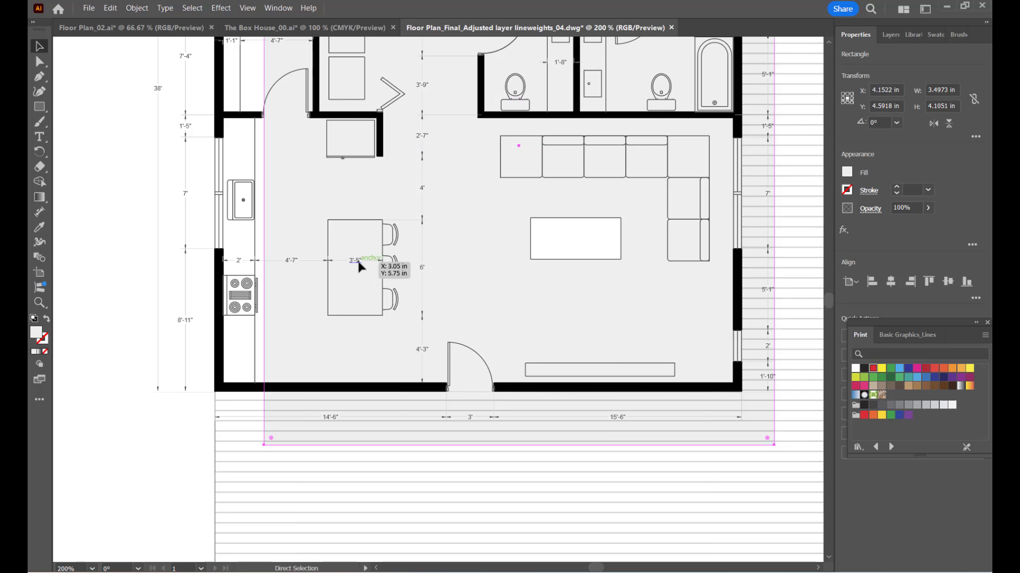
{"action": "key", "text": "ctrl+z"}
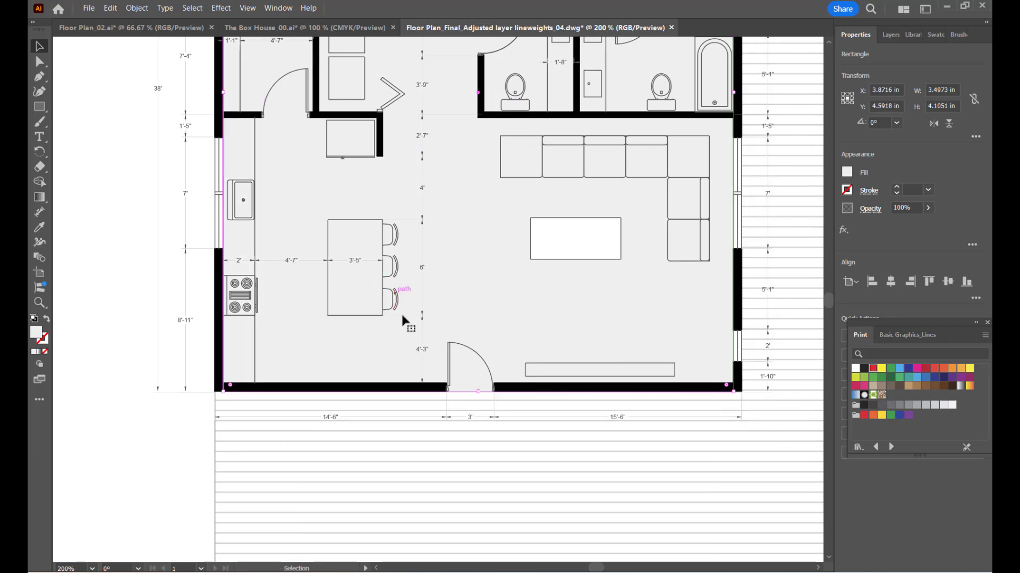
Lock layer 0 and the Floor layer.
{"action": "scroll", "coordinate": [403, 320], "scroll_direction": "down", "scroll_amount": 1}
{"action": "scroll", "coordinate": [432, 295], "scroll_direction": "up", "scroll_amount": 1}
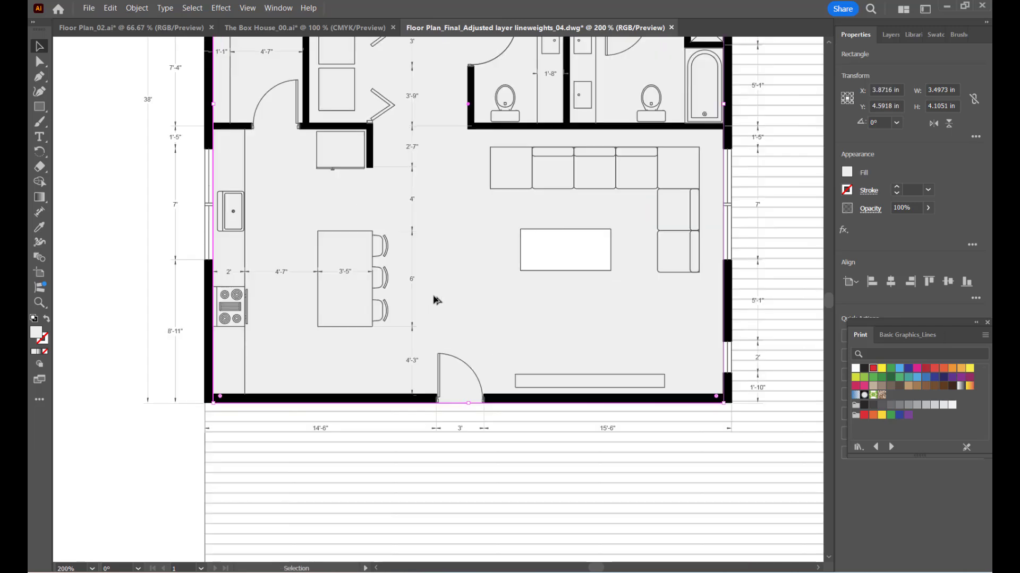
{"action": "left_click", "coordinate": [889, 35]}
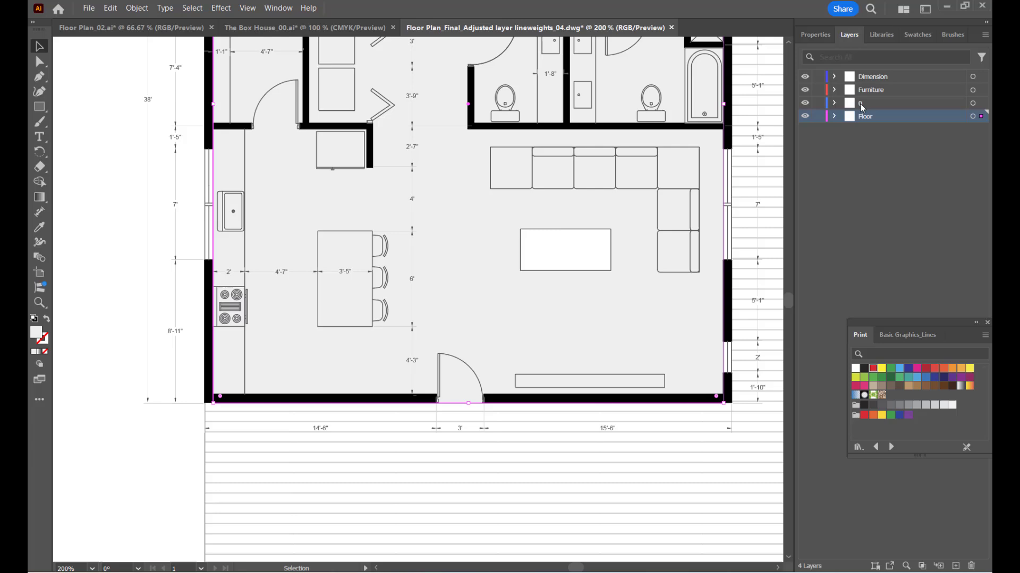
{"action": "left_click", "coordinate": [818, 103]}
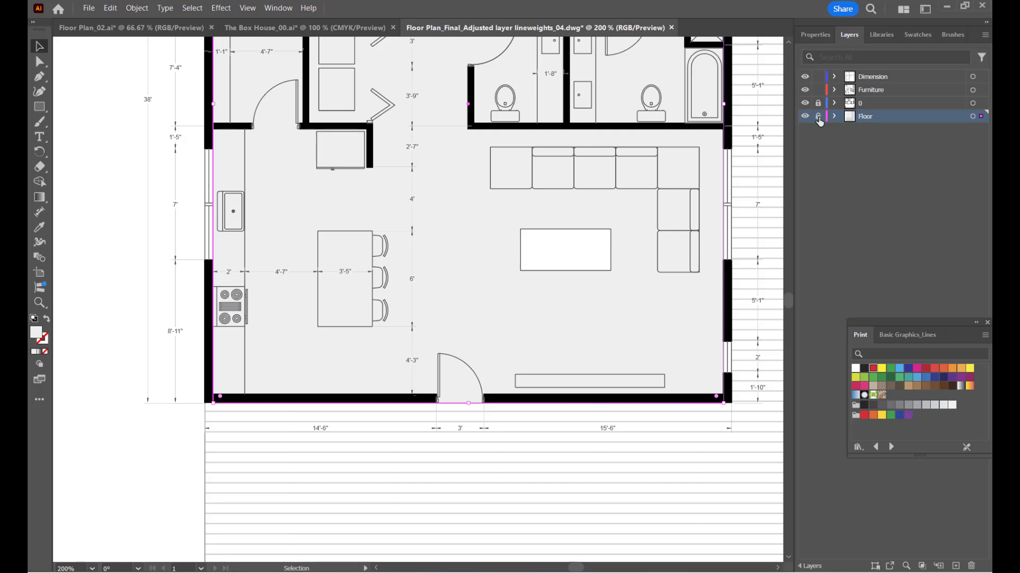
{"action": "left_click", "coordinate": [818, 116]}
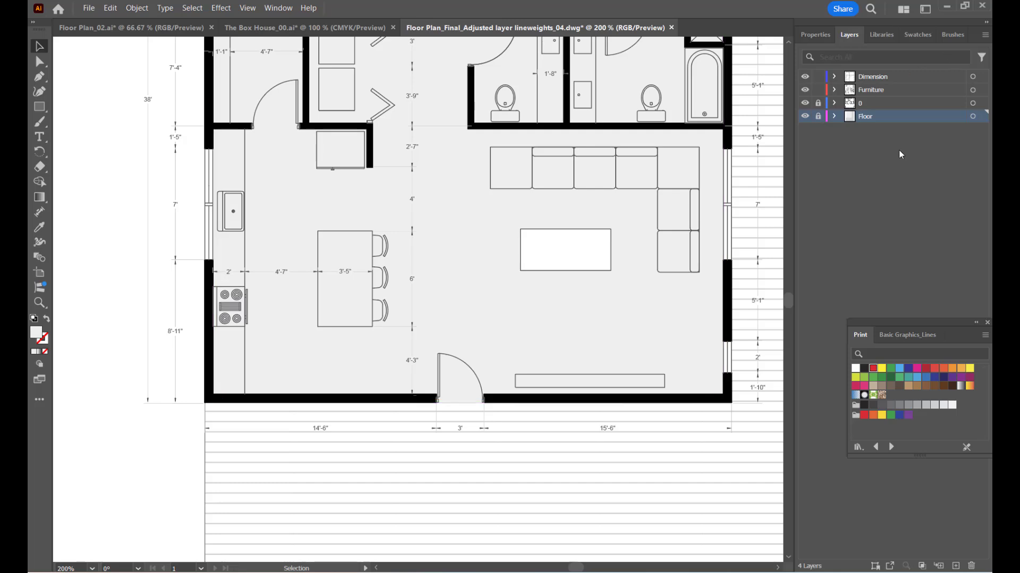
Rename layer 0 to Walls and lock the Dimension layer.
{"action": "double_click", "coordinate": [872, 103]}
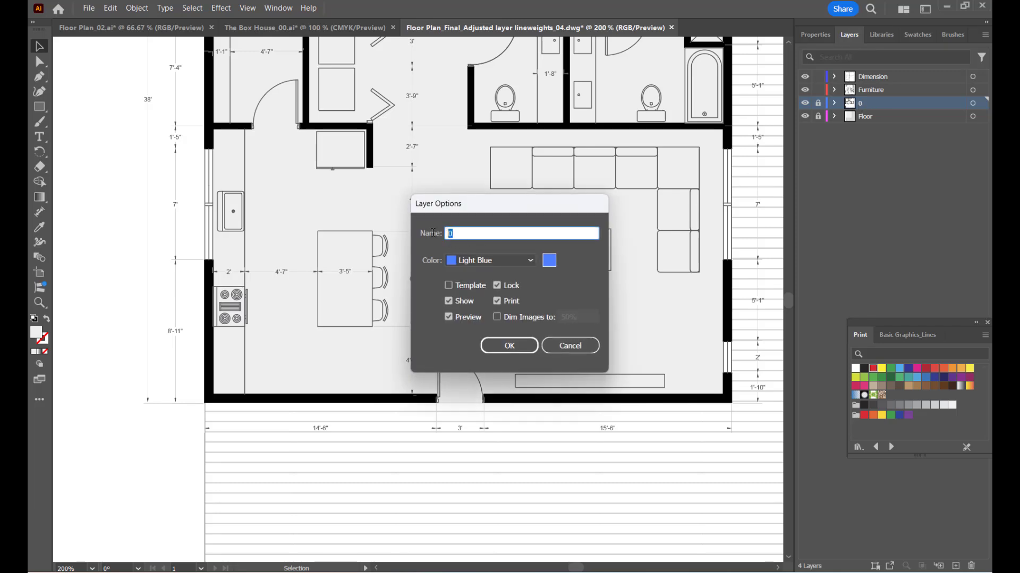
{"action": "type", "text": "Walls"}
{"action": "left_click", "coordinate": [505, 346]}
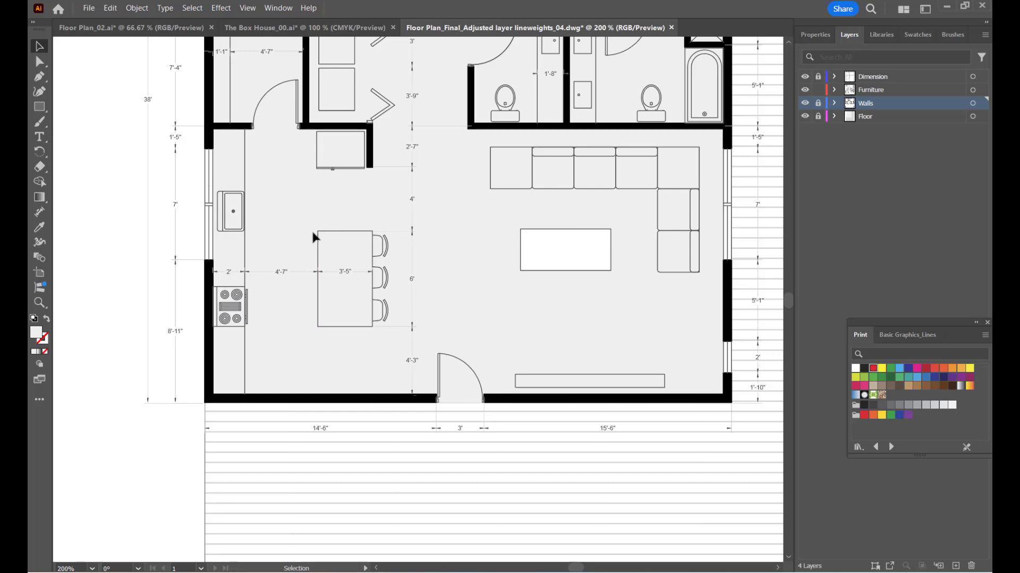
Select the kitchen island's outline and try to fill it with white FFFFFF.
{"action": "left_click", "coordinate": [317, 249]}
{"action": "mouse_move", "coordinate": [302, 218]}
{"action": "left_mouse_down"}
{"action": "mouse_move", "coordinate": [338, 258]}
{"action": "mouse_move", "coordinate": [372, 326]}
{"action": "left_mouse_up"}
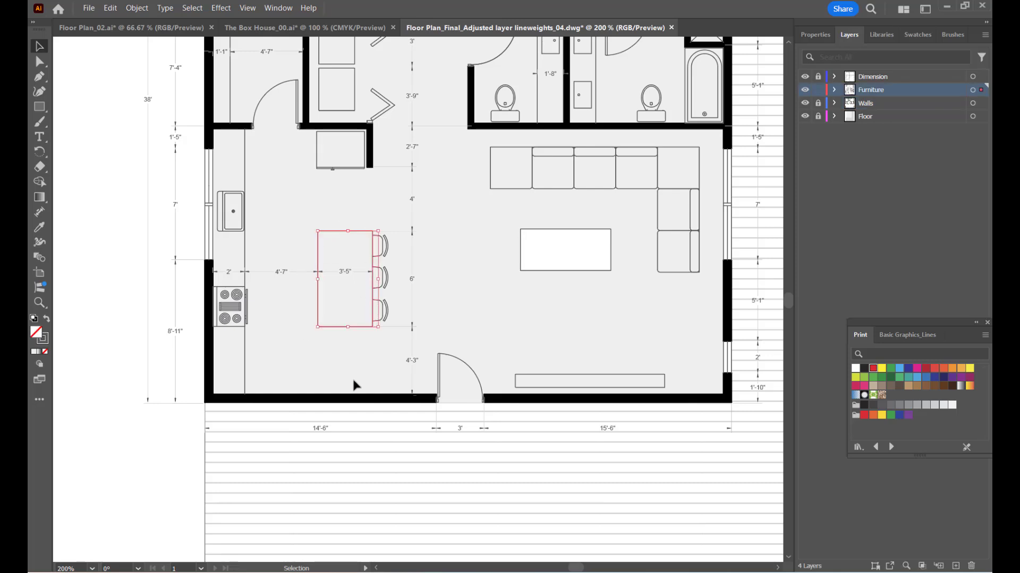
{"action": "scroll", "coordinate": [372, 326], "scroll_direction": "up", "scroll_amount": 3}
{"action": "scroll", "coordinate": [375, 345], "scroll_direction": "down", "scroll_amount": 2}
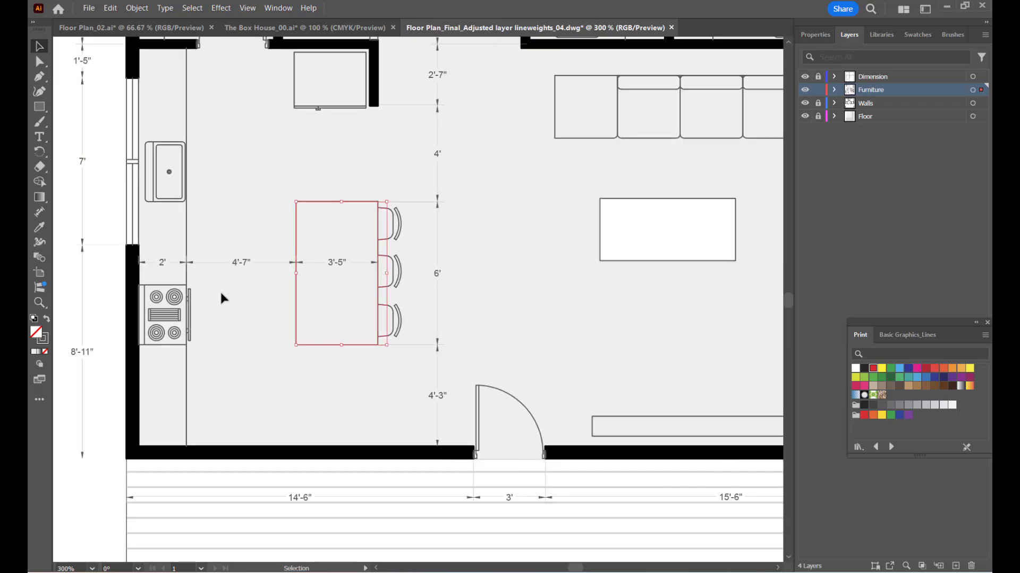
{"action": "key", "text": "ctrl+shift+a"}
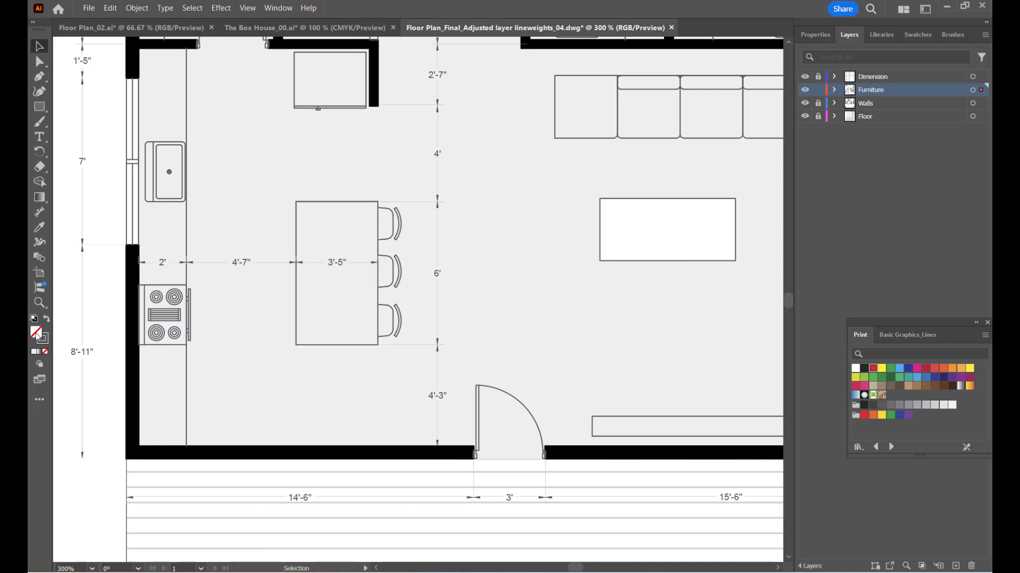
{"action": "double_click", "coordinate": [37, 334]}
{"action": "left_click", "coordinate": [466, 298]}
{"action": "left_click_drag", "start_coordinate": [466, 298], "coordinate": [390, 265]}
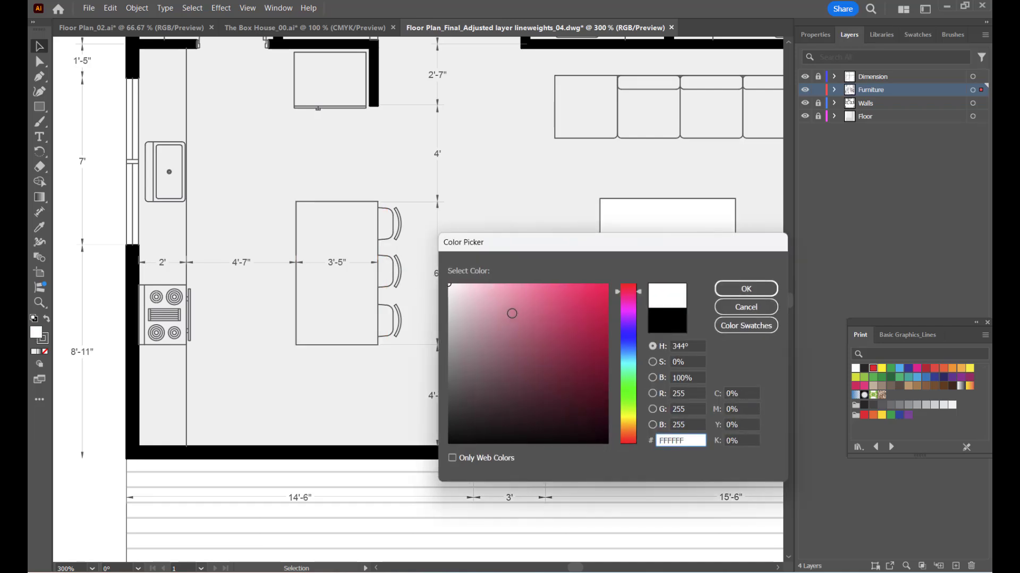
{"action": "left_click_drag", "start_coordinate": [511, 313], "coordinate": [448, 285]}
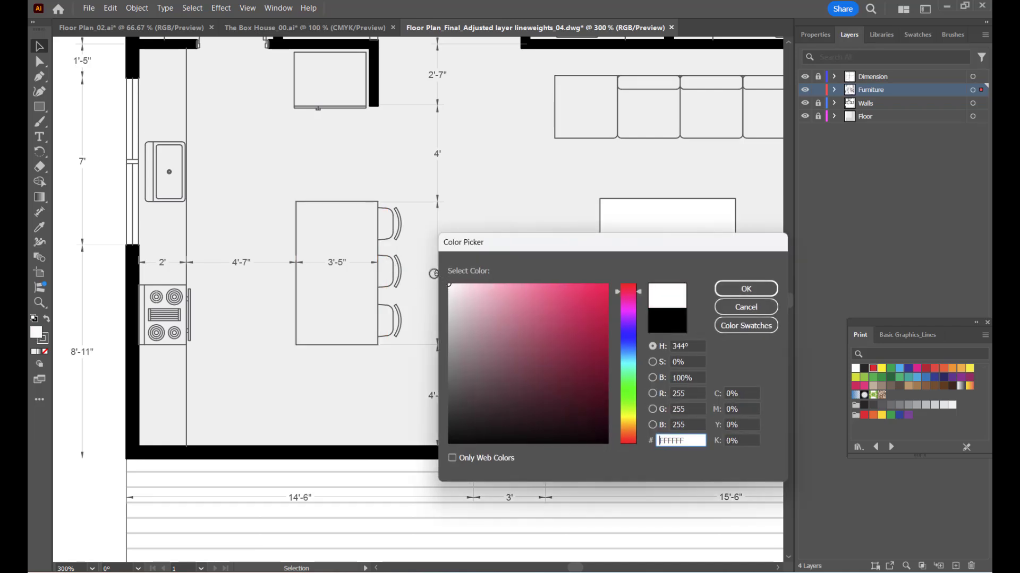
{"action": "left_click", "coordinate": [743, 288]}
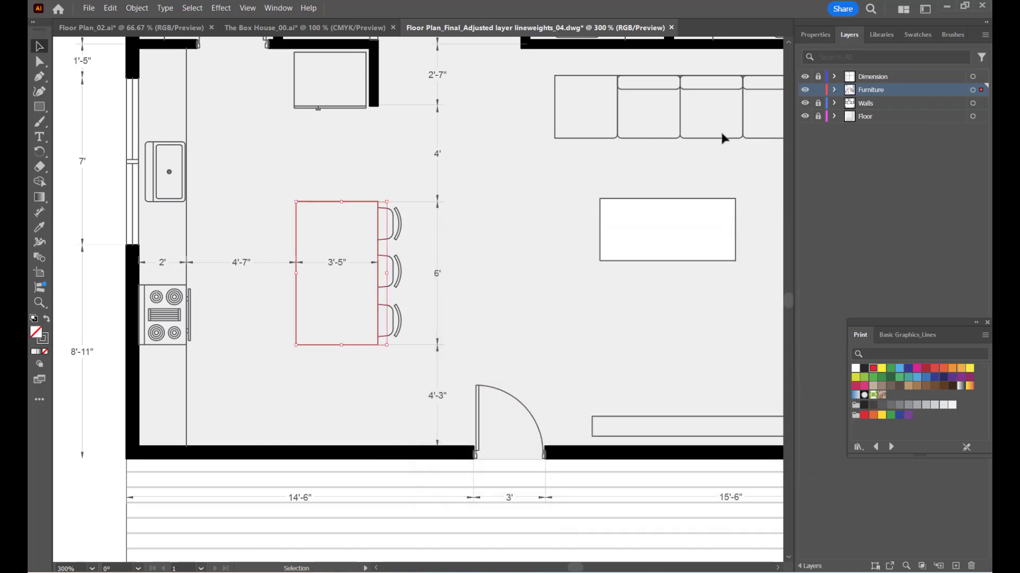
Set the kitchen island outline's fill colour to white FFFFFF and clear the selection.
{"action": "left_click", "coordinate": [913, 35]}
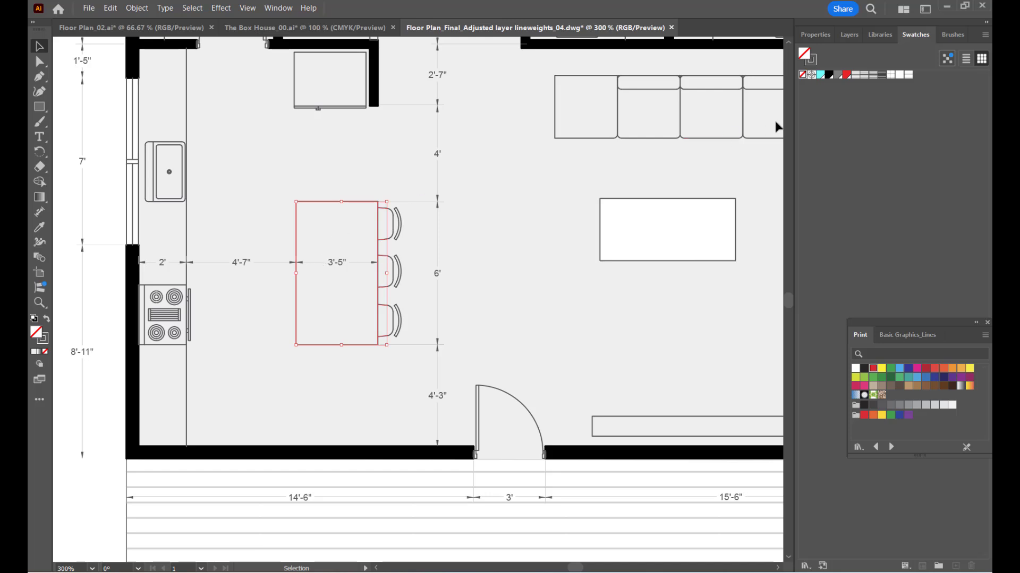
{"action": "left_click", "coordinate": [898, 77]}
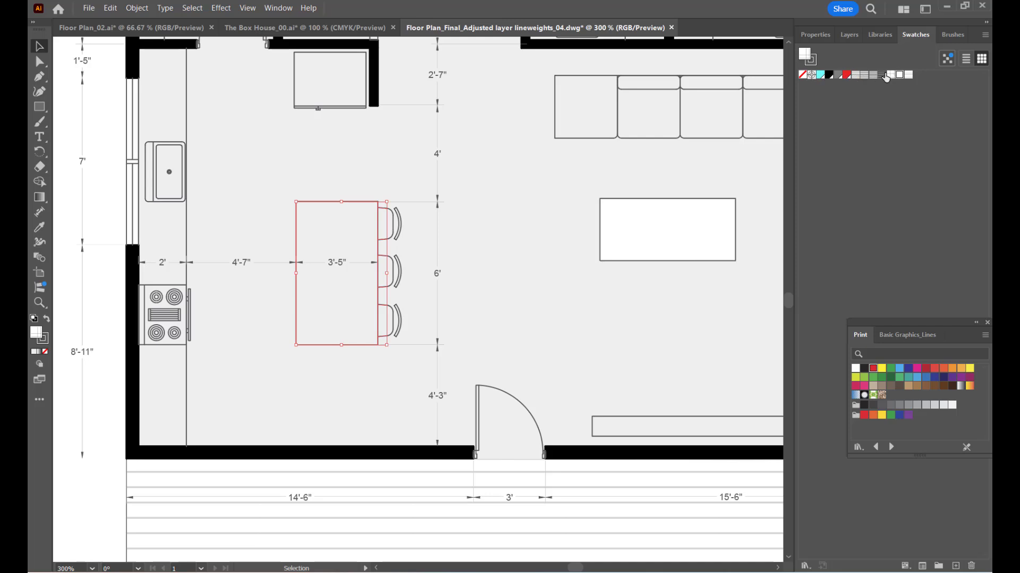
{"action": "double_click", "coordinate": [805, 54]}
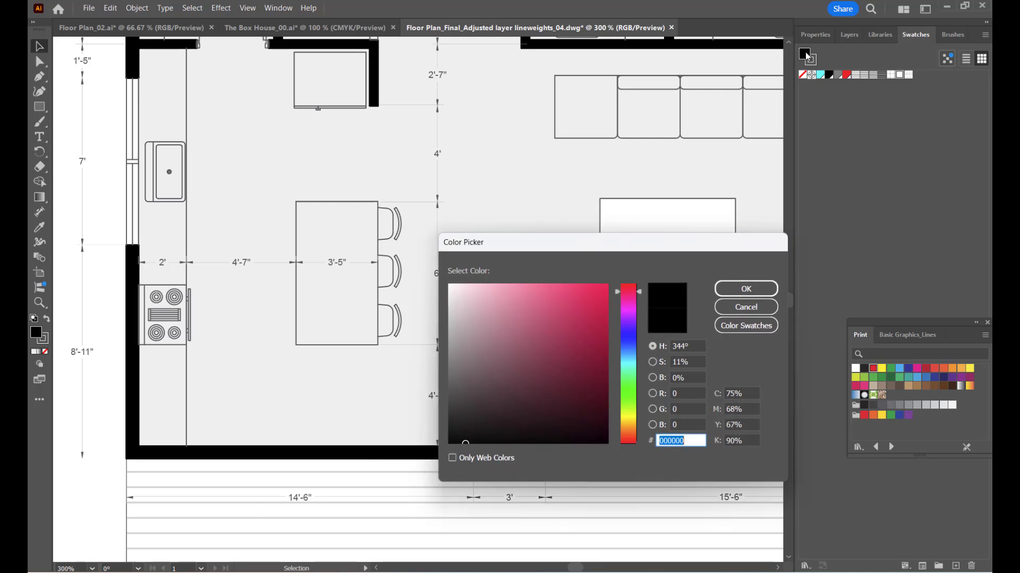
{"action": "type", "text": "ffffff"}
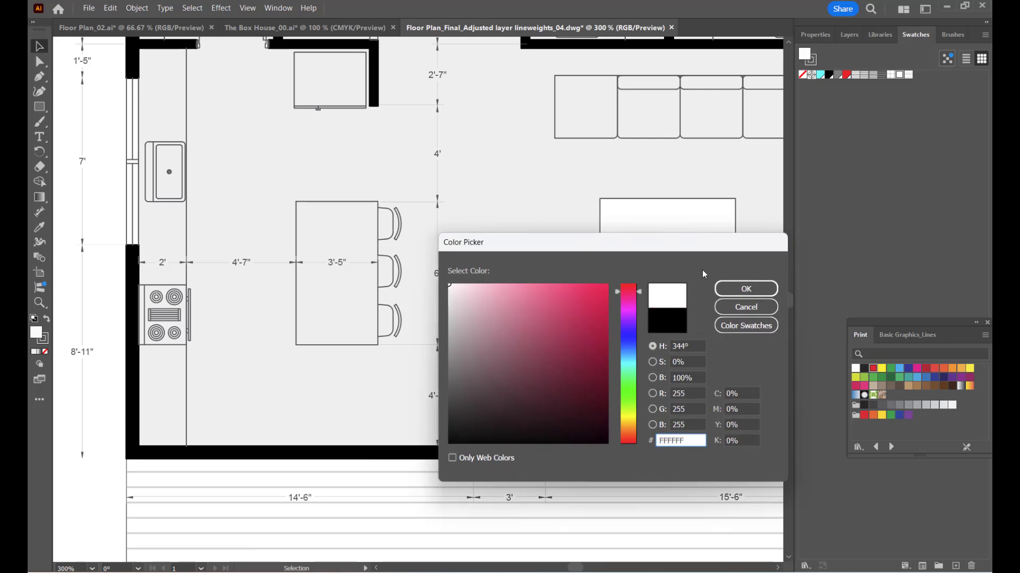
{"action": "left_click", "coordinate": [725, 291]}
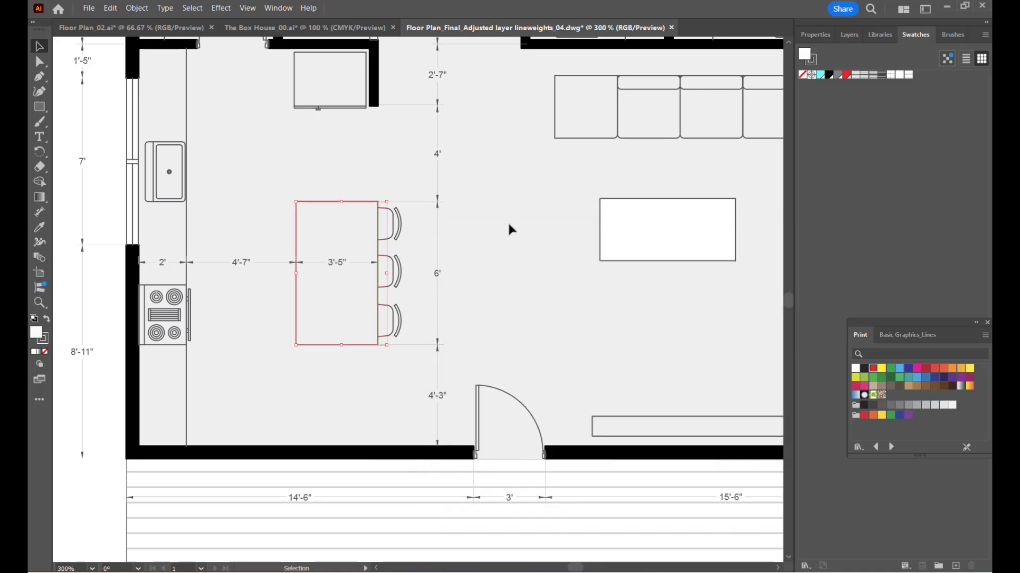
{"action": "left_click", "coordinate": [529, 228]}
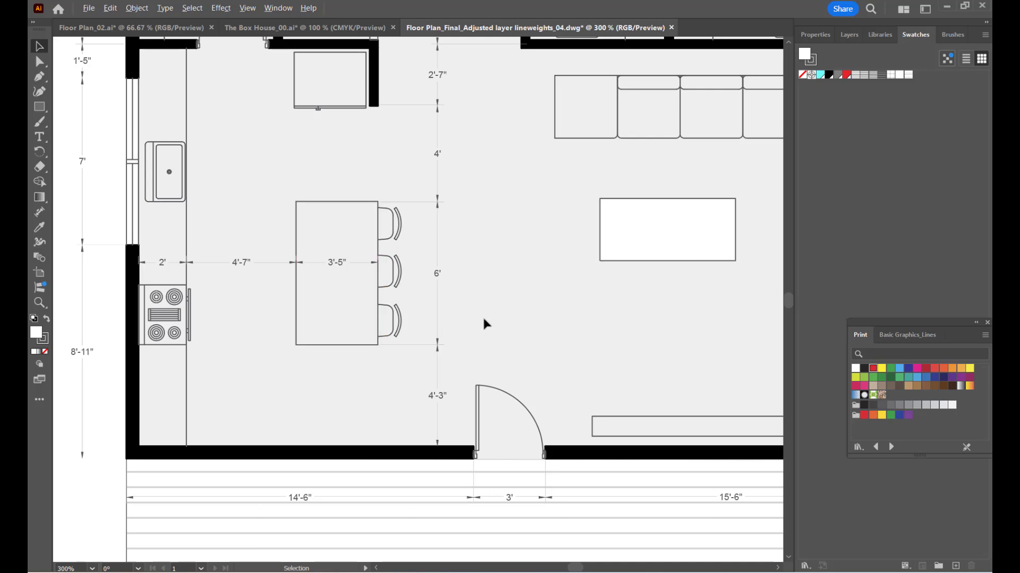
Reselect the kitchen island's outline and examine the island and its stools up close.
{"action": "scroll", "coordinate": [484, 322], "scroll_direction": "down", "scroll_amount": 5}
{"action": "scroll", "coordinate": [448, 325], "scroll_direction": "up", "scroll_amount": 5}
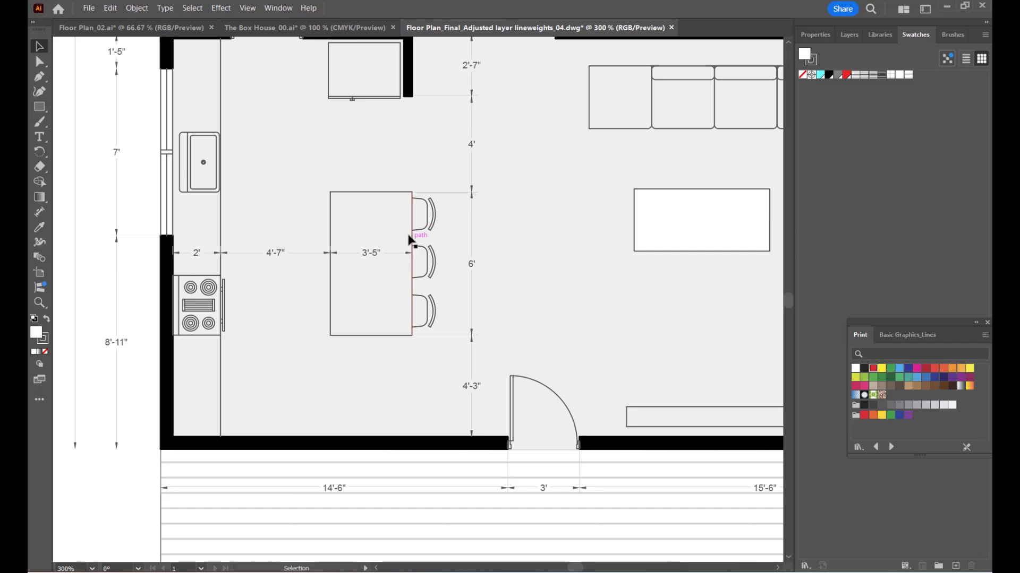
{"action": "left_click_drag", "start_coordinate": [375, 273], "coordinate": [423, 358]}
{"action": "left_click", "coordinate": [333, 355]}
{"action": "left_click_drag", "start_coordinate": [390, 315], "coordinate": [416, 355]}
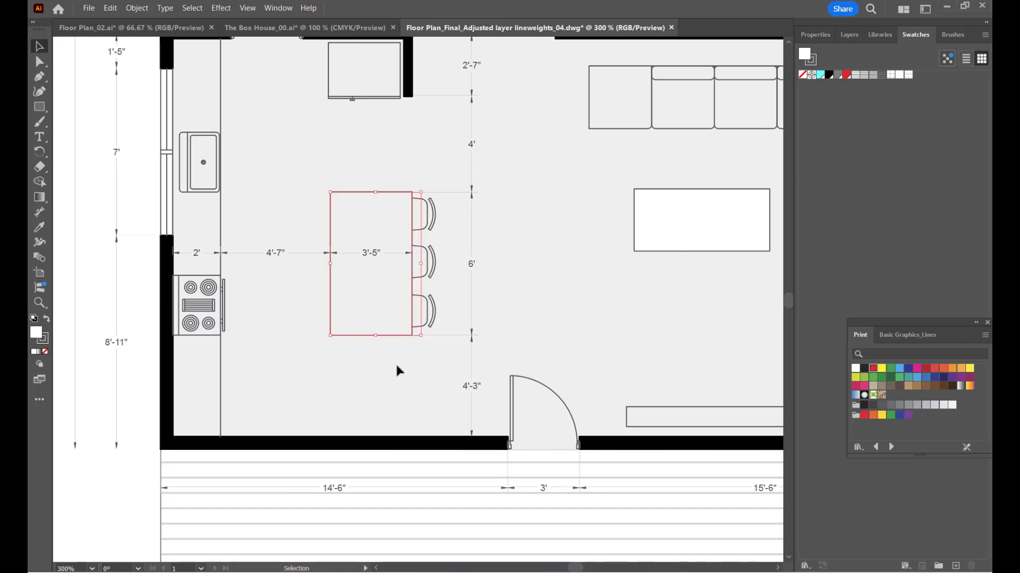
{"action": "key", "text": "a"}
{"action": "key", "text": "v"}
{"action": "scroll", "coordinate": [428, 219], "scroll_direction": "up", "scroll_amount": 4}
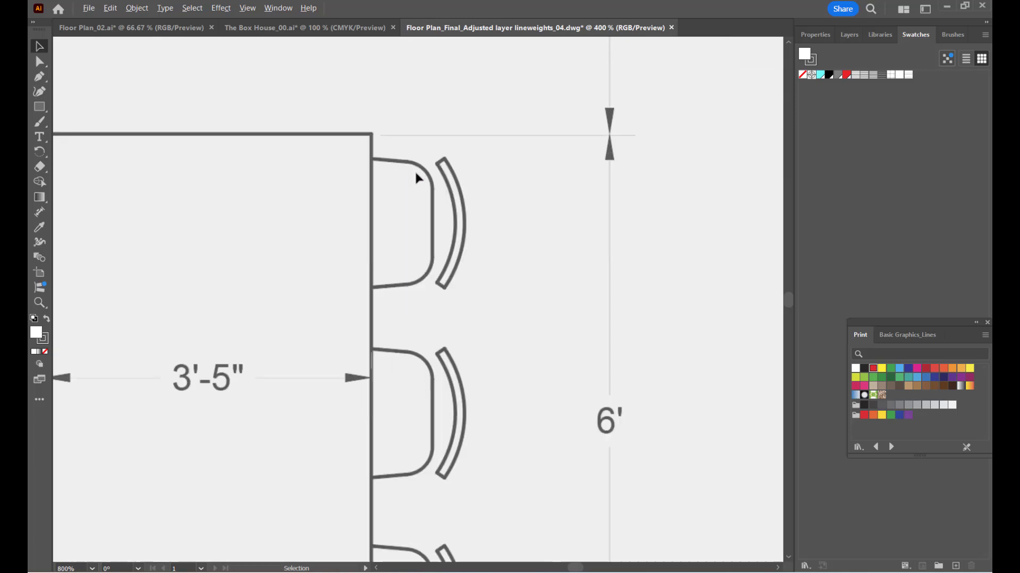
{"action": "scroll", "coordinate": [406, 164], "scroll_direction": "up", "scroll_amount": 1}
{"action": "scroll", "coordinate": [424, 159], "scroll_direction": "down", "scroll_amount": 5}
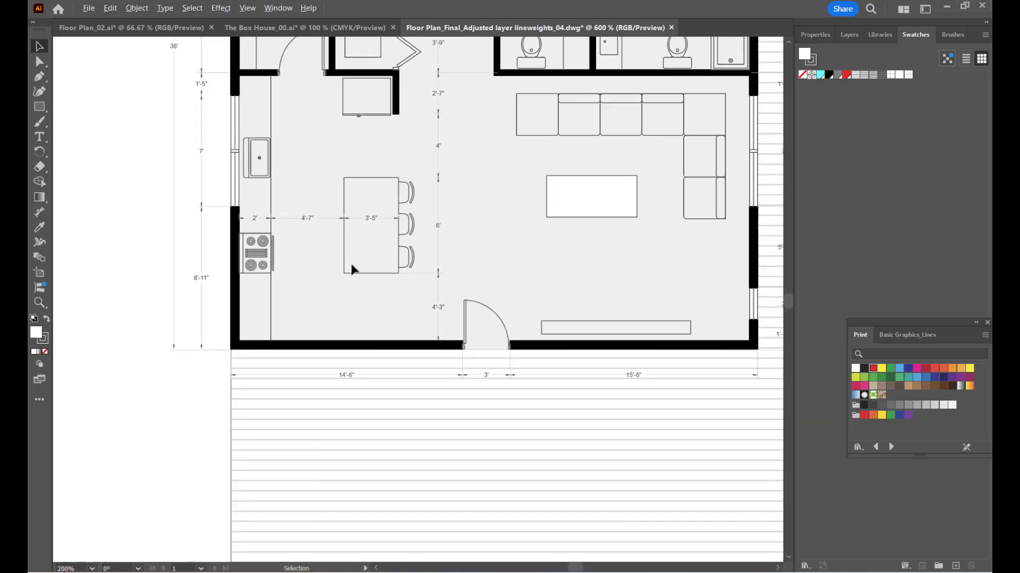
{"action": "scroll", "coordinate": [351, 268], "scroll_direction": "down", "scroll_amount": 1}
{"action": "scroll", "coordinate": [354, 260], "scroll_direction": "up", "scroll_amount": 2}
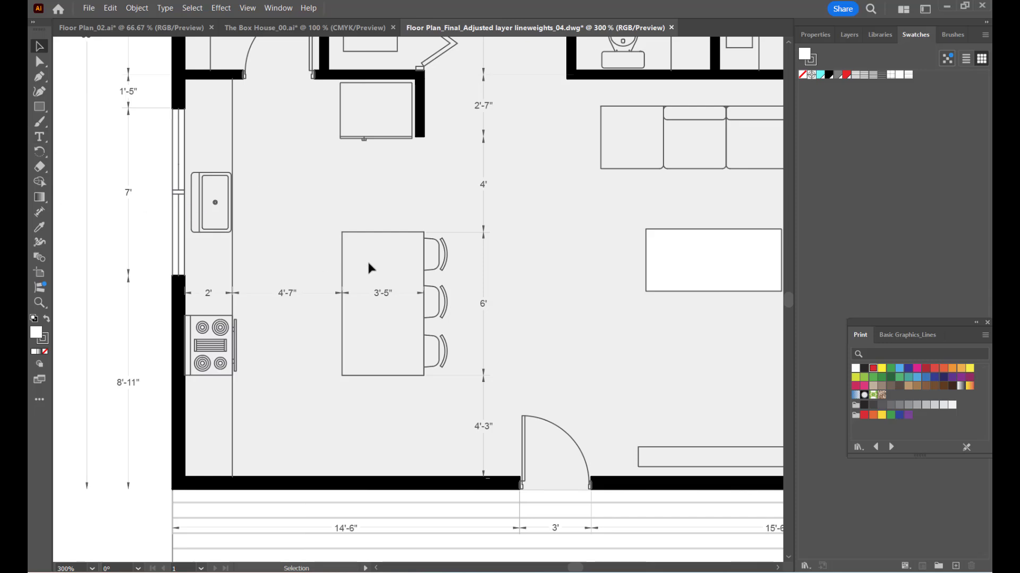
Directly select the kitchen island with its three stools and fill the island white with Live Paint Bucket.
{"action": "left_click", "coordinate": [39, 61]}
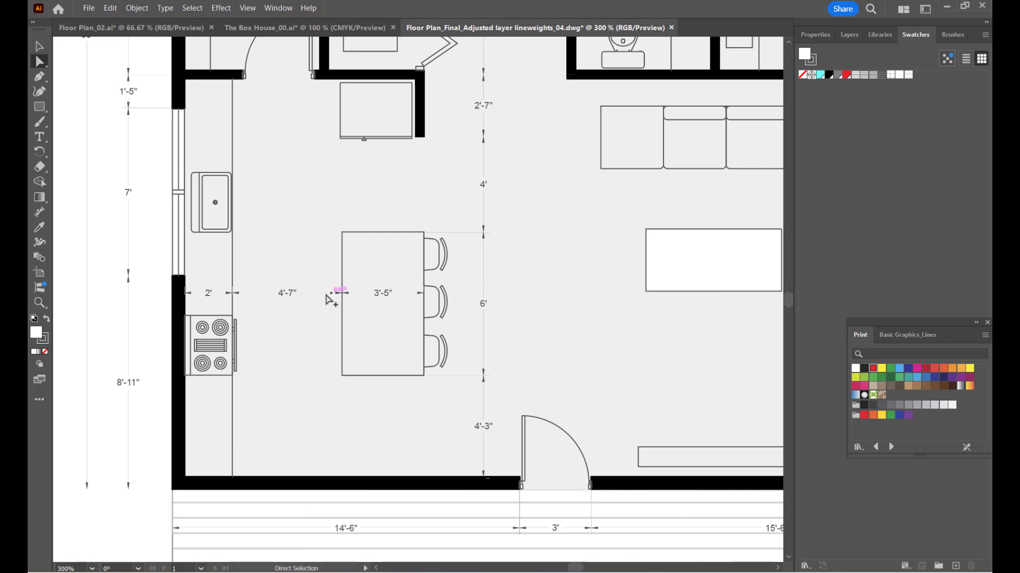
{"action": "scroll", "coordinate": [332, 295], "scroll_direction": "down", "scroll_amount": 1}
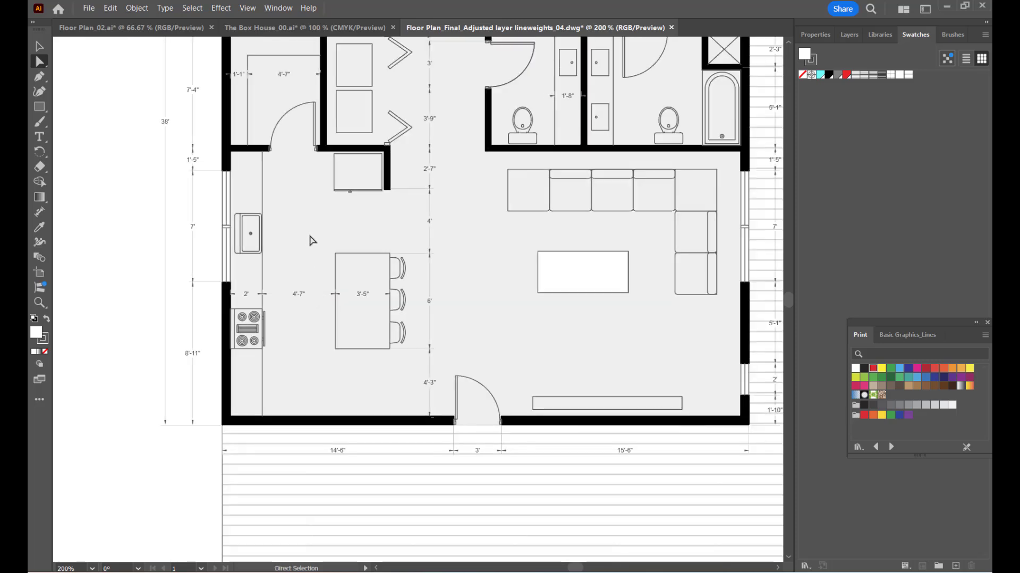
{"action": "left_click_drag", "start_coordinate": [311, 239], "coordinate": [418, 374]}
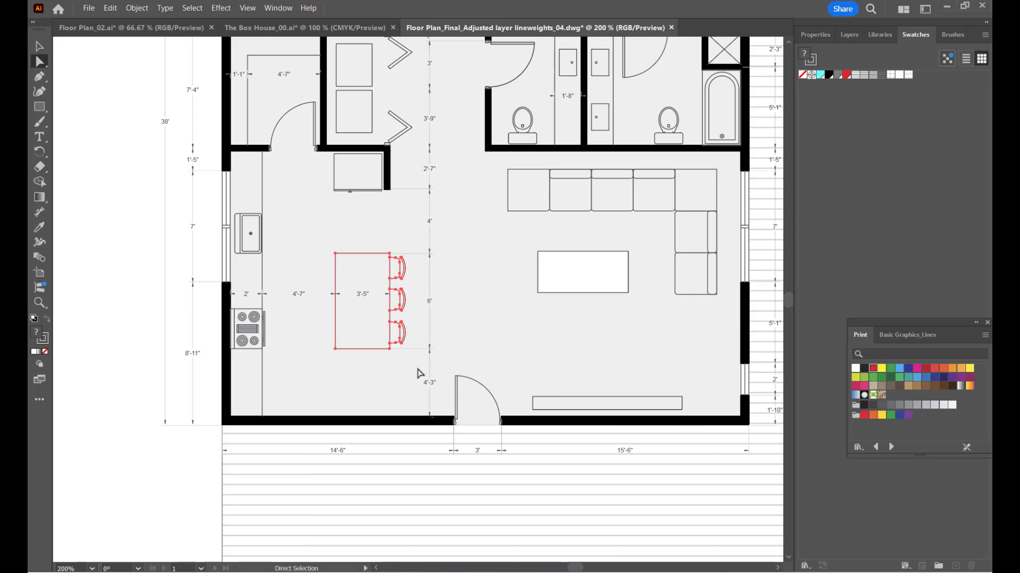
{"action": "key", "text": "k"}
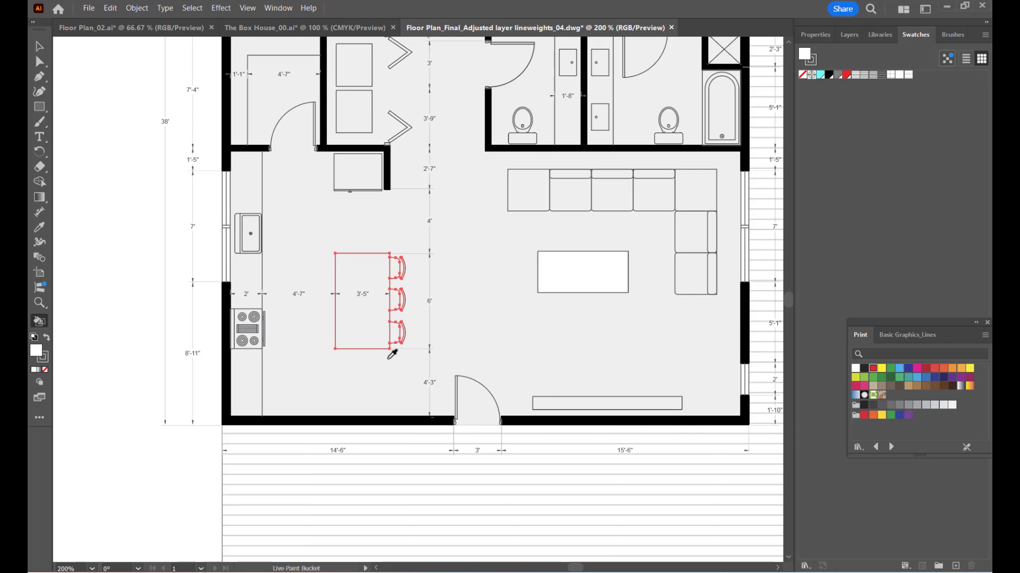
{"action": "scroll", "coordinate": [392, 348], "scroll_direction": "up", "scroll_amount": 2}
{"action": "left_click", "coordinate": [393, 243]}
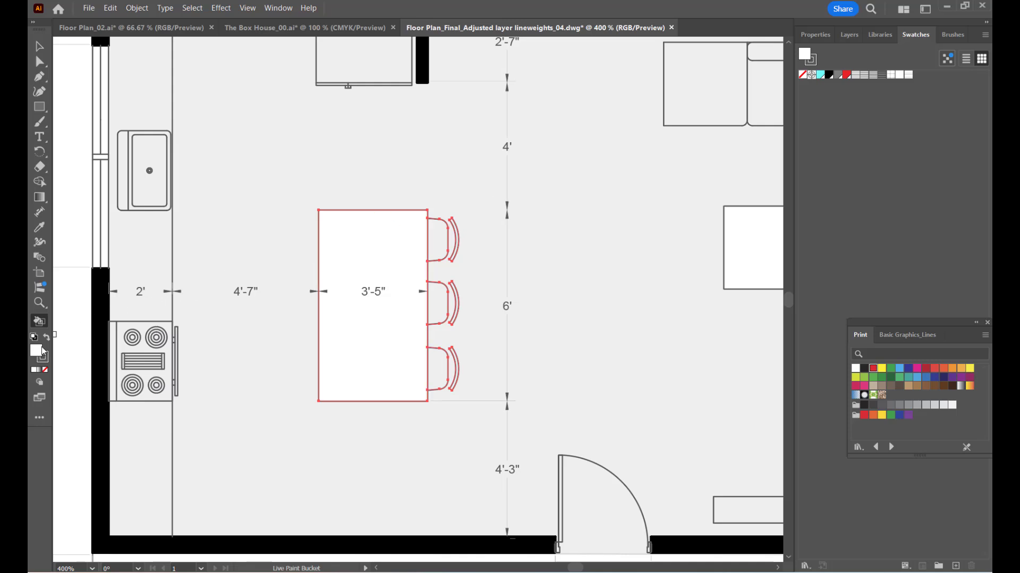
Fill the seats of the three kitchen island stools with white using Live Paint Bucket.
{"action": "left_click", "coordinate": [442, 241]}
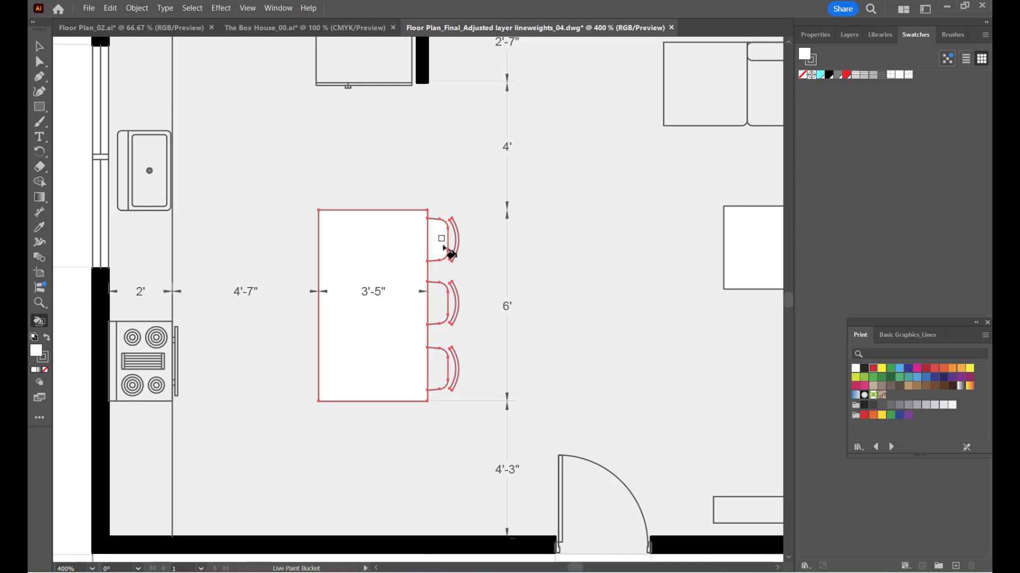
{"action": "left_click", "coordinate": [439, 298]}
{"action": "scroll", "coordinate": [446, 365], "scroll_direction": "up", "scroll_amount": 3}
{"action": "left_click", "coordinate": [448, 361]}
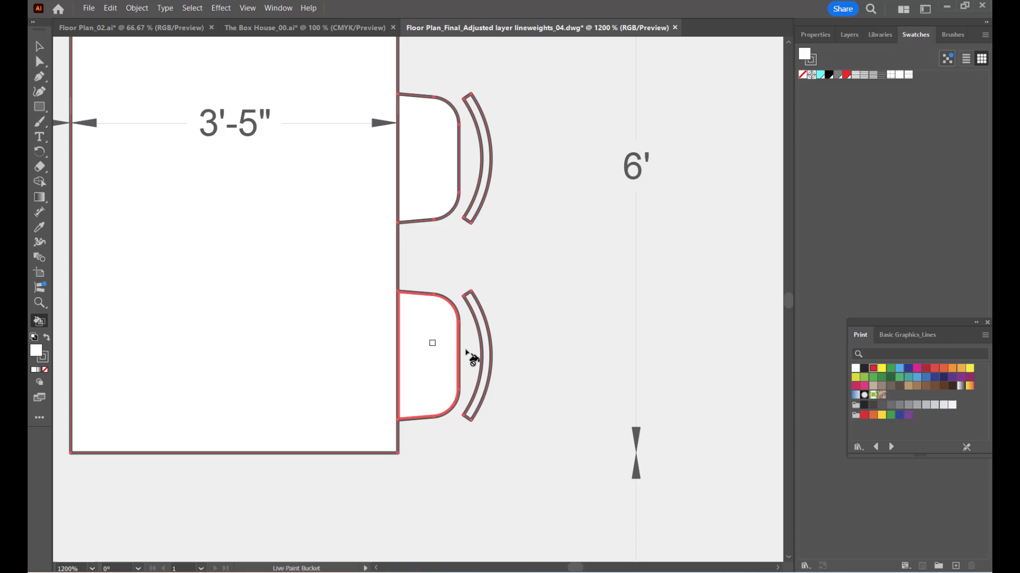
Fill the stools' curved backrests with white and clear the selection.
{"action": "left_click", "coordinate": [494, 350]}
{"action": "left_click", "coordinate": [480, 200]}
{"action": "scroll", "coordinate": [470, 326], "scroll_direction": "down", "scroll_amount": 1}
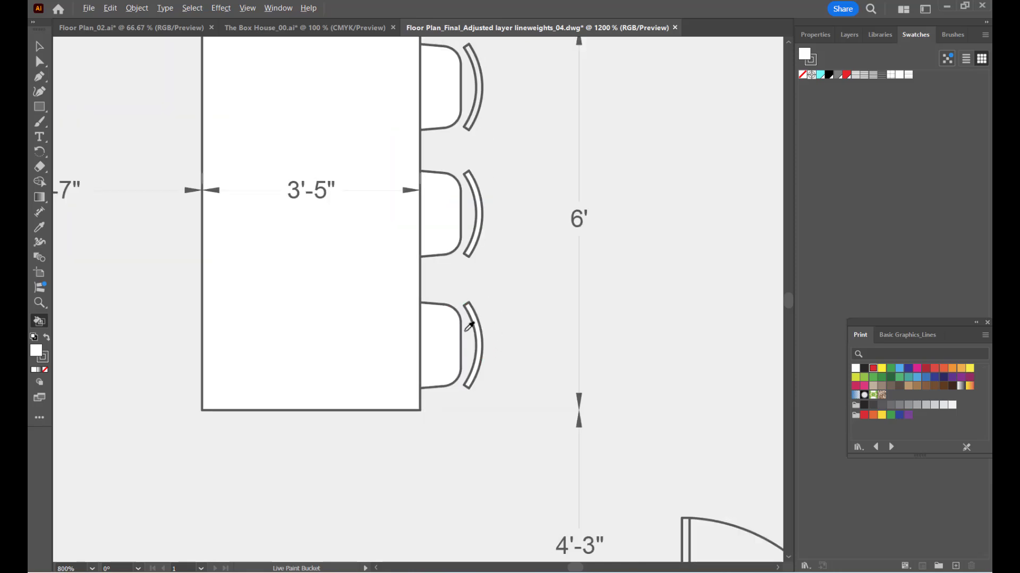
{"action": "scroll", "coordinate": [478, 205], "scroll_direction": "down", "scroll_amount": 4}
{"action": "scroll", "coordinate": [474, 221], "scroll_direction": "up", "scroll_amount": 5}
{"action": "key", "text": "ctrl+a"}
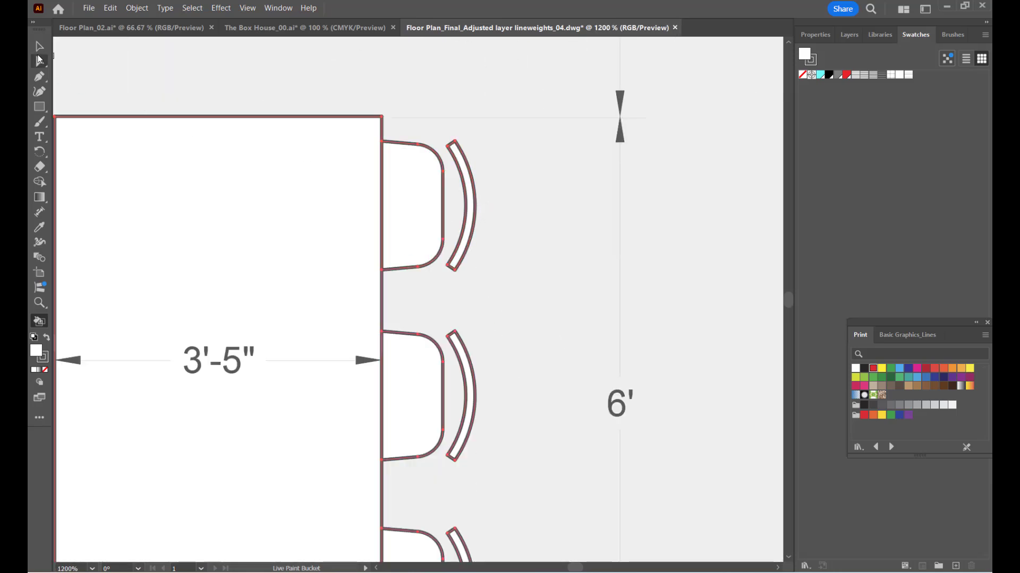
{"action": "left_click", "coordinate": [40, 56]}
{"action": "left_click", "coordinate": [339, 75]}
{"action": "scroll", "coordinate": [386, 254], "scroll_direction": "down", "scroll_amount": 6}
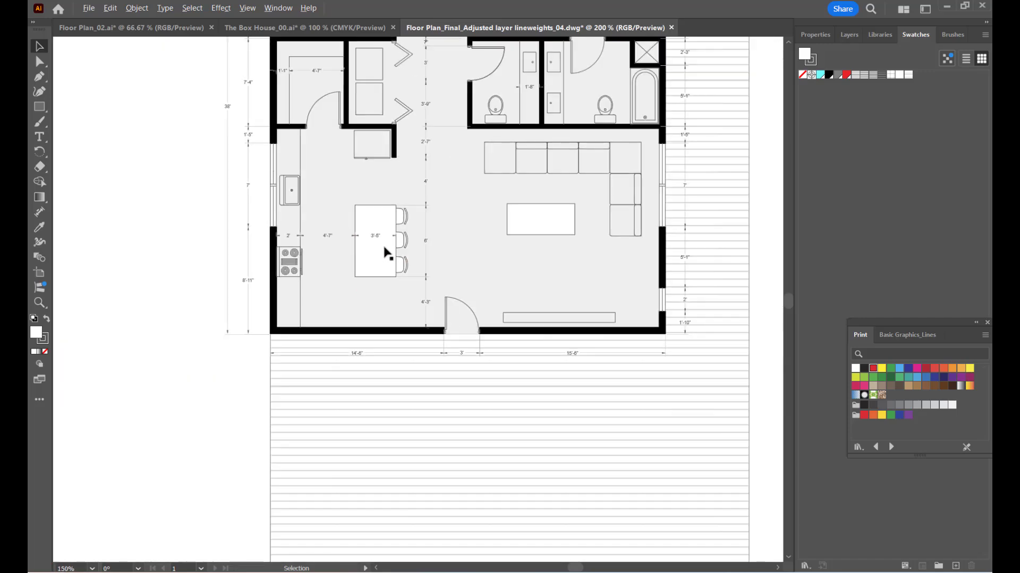
Fill the long narrow console along the living room's lower wall with white FFFFFF.
{"action": "scroll", "coordinate": [598, 336], "scroll_direction": "up", "scroll_amount": 1}
{"action": "left_click", "coordinate": [610, 311]}
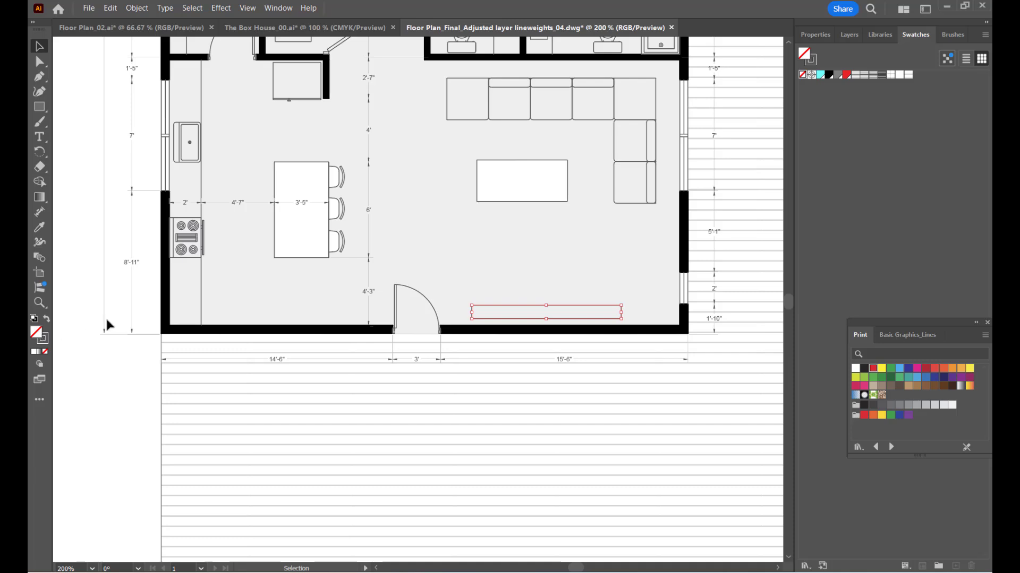
{"action": "double_click", "coordinate": [35, 334]}
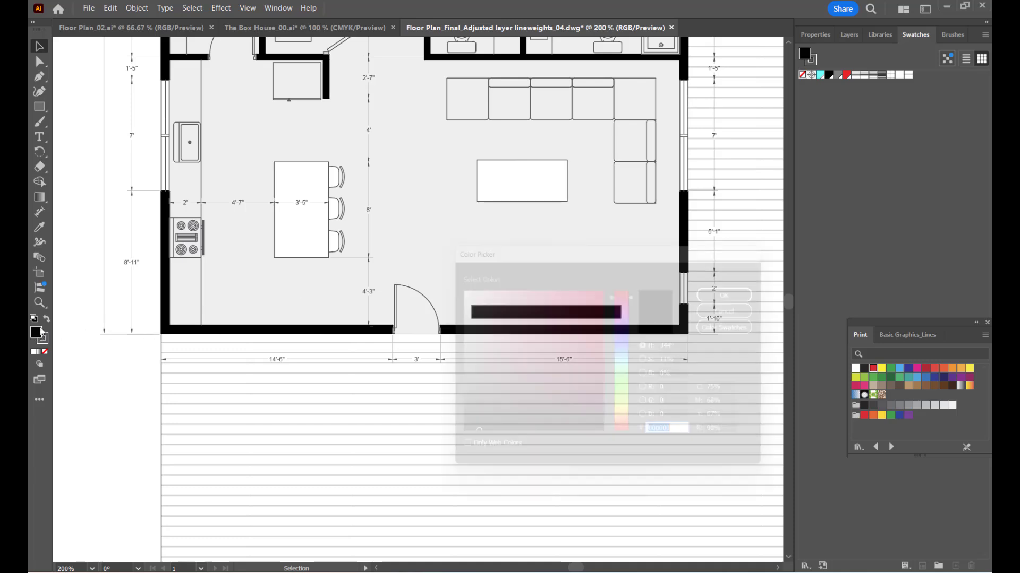
{"action": "type", "text": "FFFFFF"}
{"action": "left_click", "coordinate": [746, 288]}
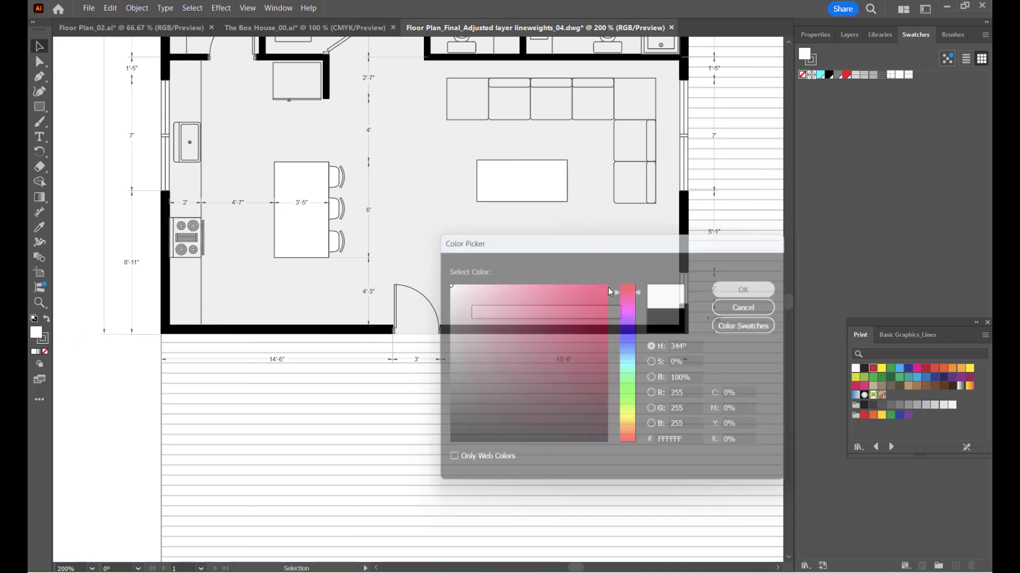
Directly select the sectional sofa and coffee table and set the Live Paint Bucket fill to white FFFFFF.
{"action": "scroll", "coordinate": [492, 386], "scroll_direction": "down", "scroll_amount": 2}
{"action": "scroll", "coordinate": [576, 270], "scroll_direction": "up", "scroll_amount": 1}
{"action": "scroll", "coordinate": [576, 270], "scroll_direction": "up", "scroll_amount": 2}
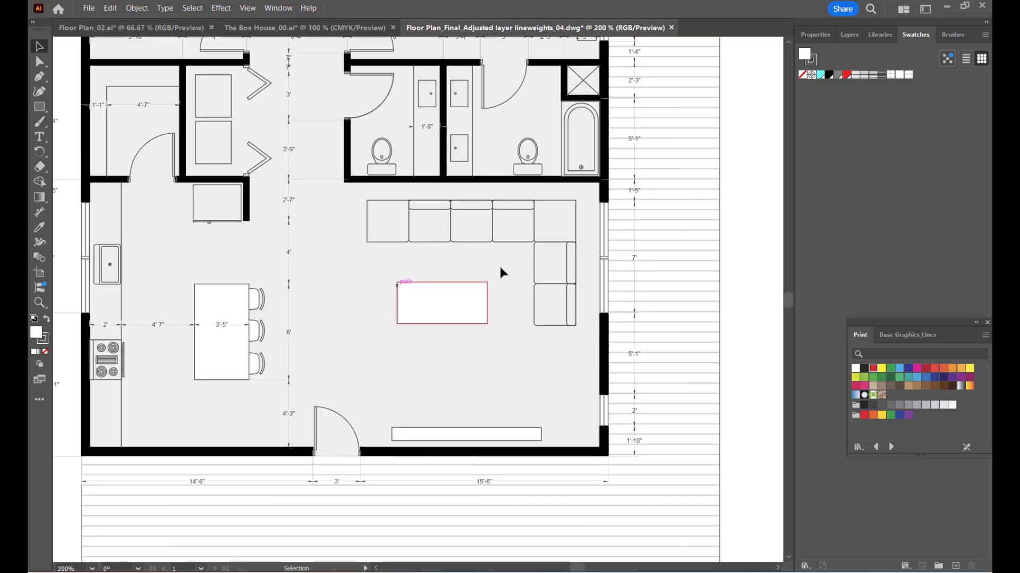
{"action": "scroll", "coordinate": [595, 266], "scroll_direction": "down", "scroll_amount": 2}
{"action": "scroll", "coordinate": [595, 253], "scroll_direction": "up", "scroll_amount": 3}
{"action": "left_click", "coordinate": [598, 232]}
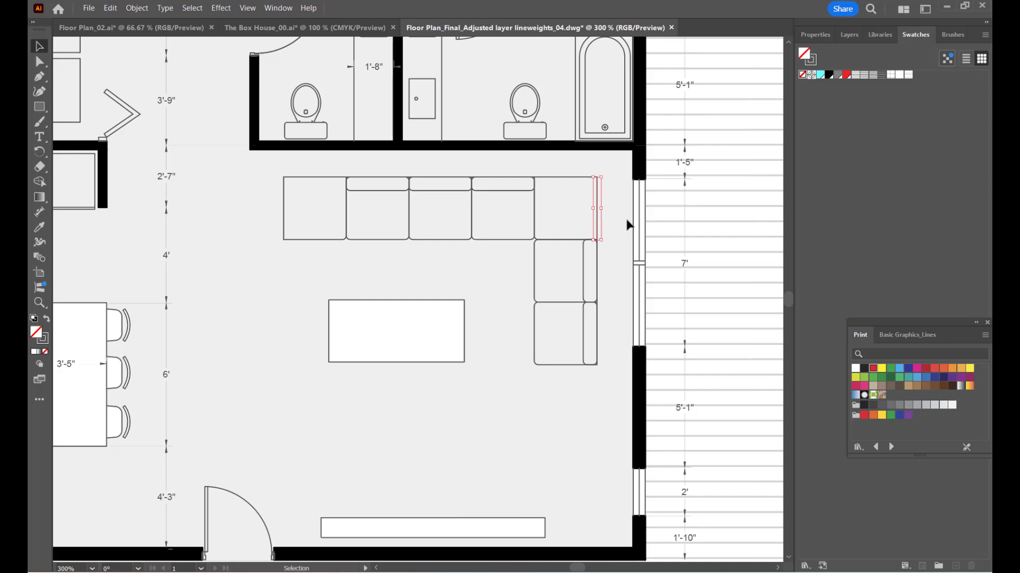
{"action": "left_click", "coordinate": [604, 213]}
{"action": "left_click_drag", "start_coordinate": [268, 160], "coordinate": [616, 392]}
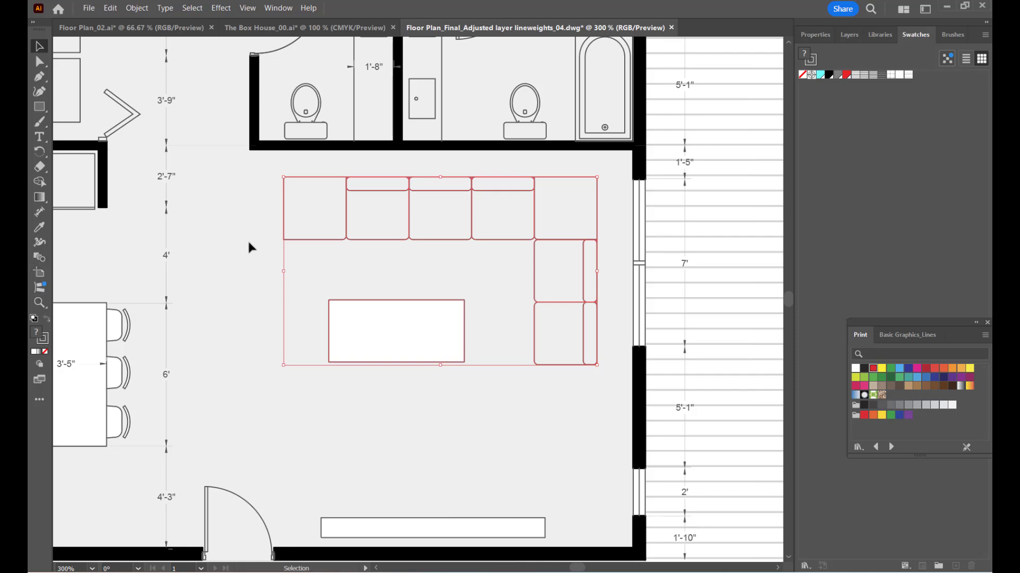
{"action": "left_click", "coordinate": [40, 62]}
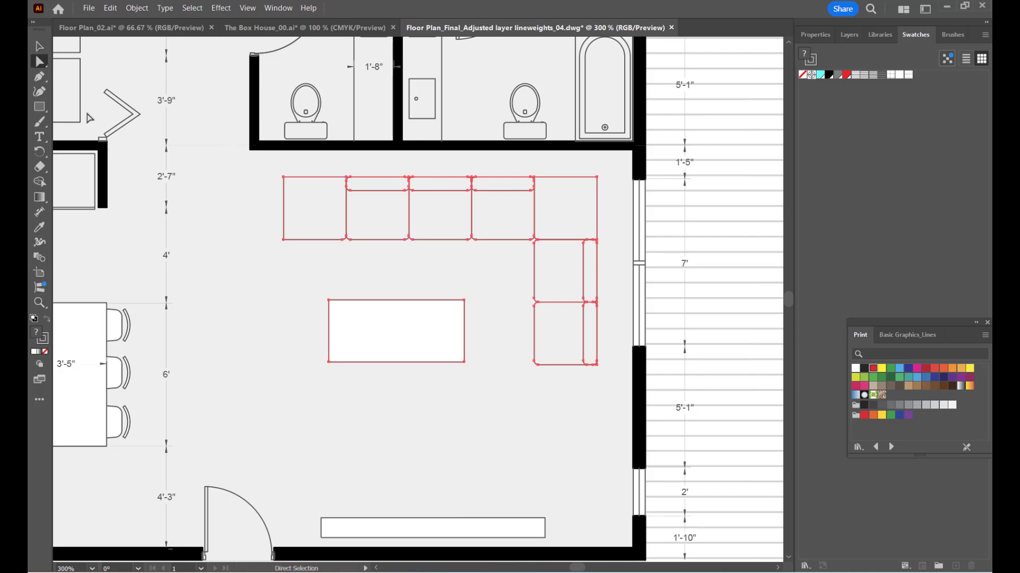
{"action": "left_click_drag", "start_coordinate": [249, 166], "coordinate": [602, 407]}
{"action": "key", "text": "k"}
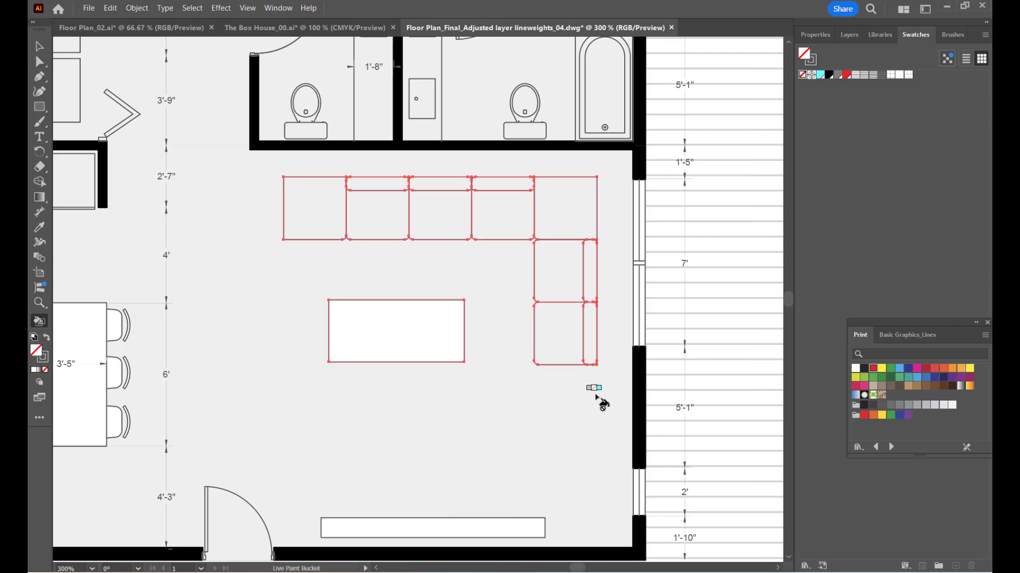
{"action": "double_click", "coordinate": [805, 54]}
{"action": "type", "text": "FFFFFF"}
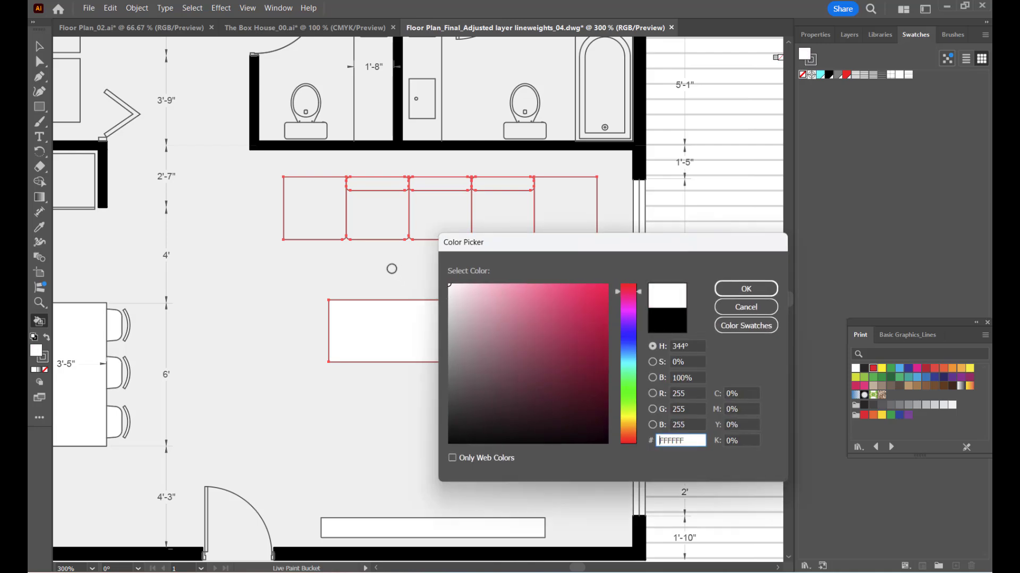
{"action": "key", "text": "Return"}
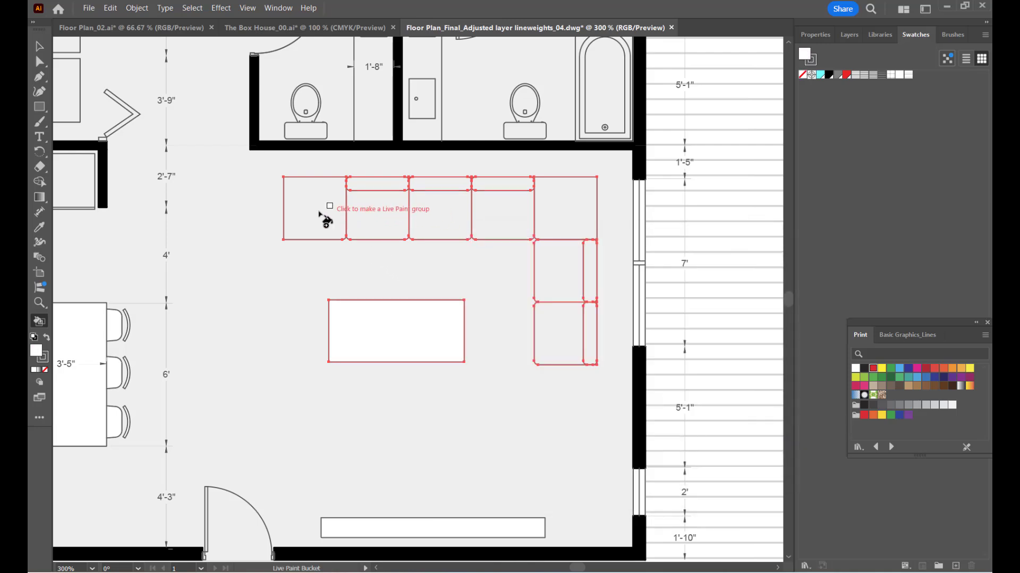
Fill the sectional sofa's seats, corner piece and side backrests white with Live Paint Bucket and clear the selection.
{"action": "left_click", "coordinate": [329, 209]}
{"action": "left_click", "coordinate": [365, 222]}
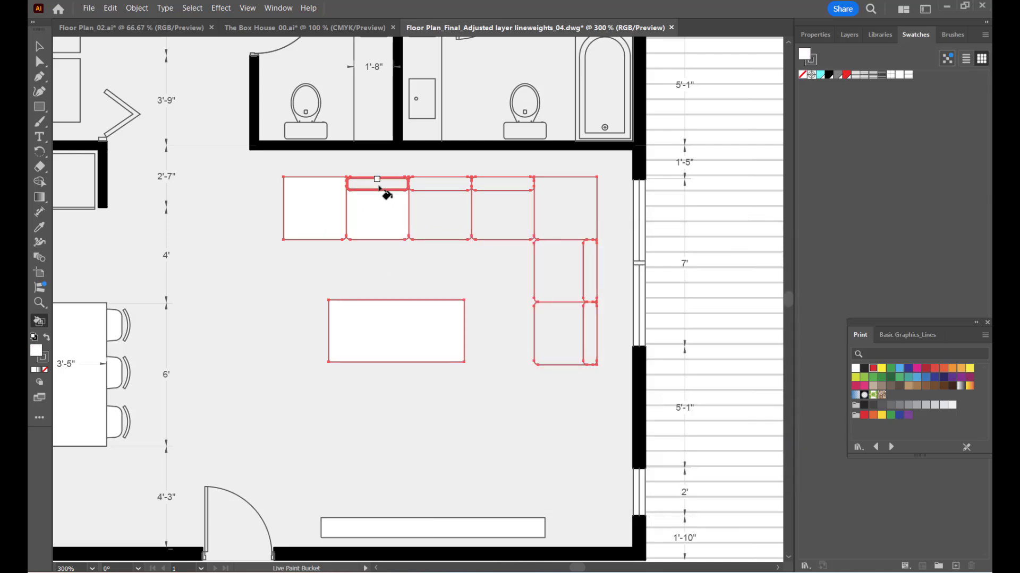
{"action": "left_click", "coordinate": [444, 213]}
{"action": "left_click", "coordinate": [508, 213]}
{"action": "left_click", "coordinate": [552, 217]}
{"action": "left_click", "coordinate": [563, 260]}
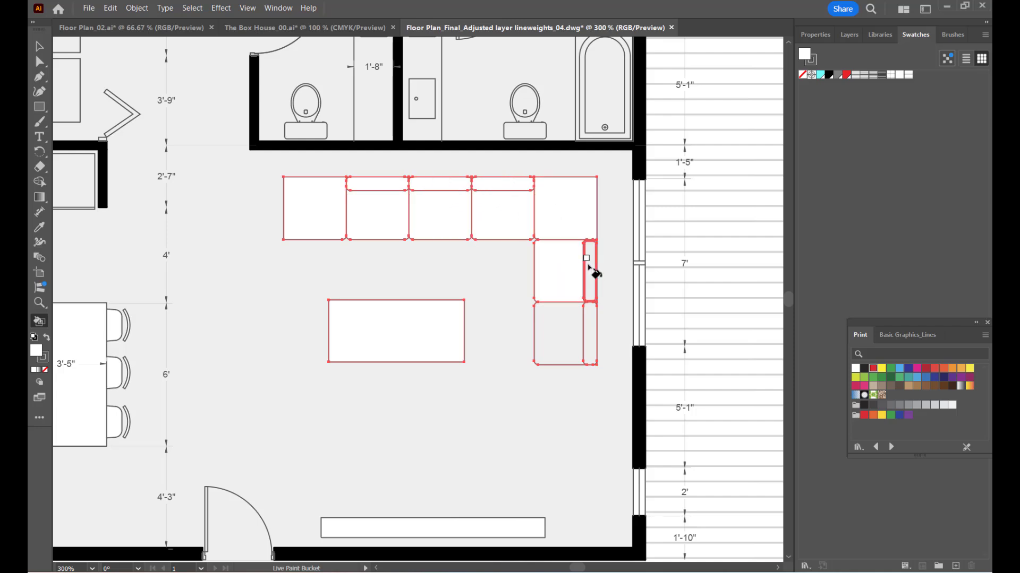
{"action": "left_click", "coordinate": [588, 272]}
{"action": "left_click", "coordinate": [587, 334]}
{"action": "left_click", "coordinate": [567, 337]}
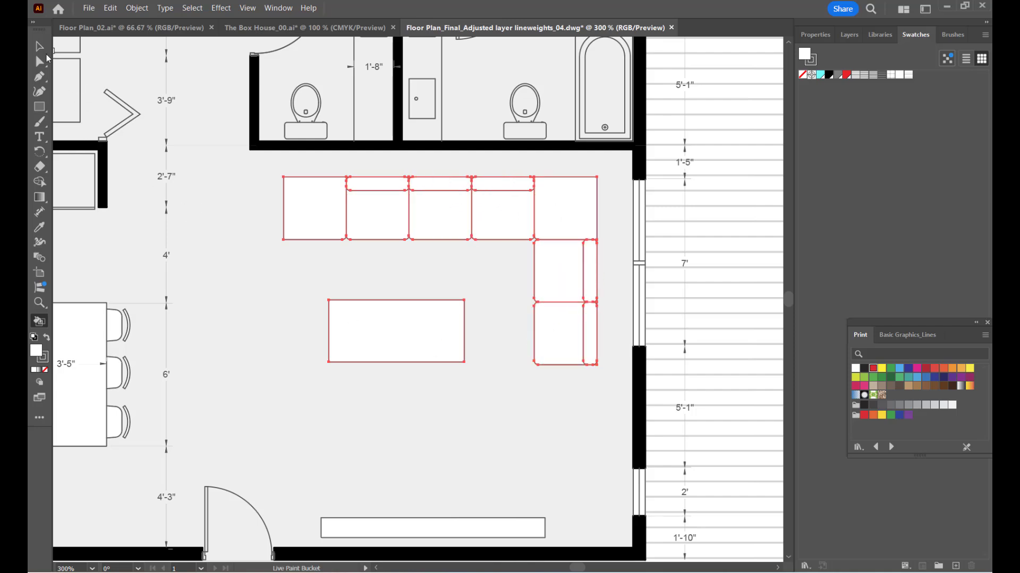
{"action": "left_click", "coordinate": [40, 48]}
{"action": "left_click", "coordinate": [291, 271]}
Draw a white rectangle about 0.26 by 0.51 in over the bathtub's outer outline.
{"action": "scroll", "coordinate": [445, 383], "scroll_direction": "down", "scroll_amount": 2}
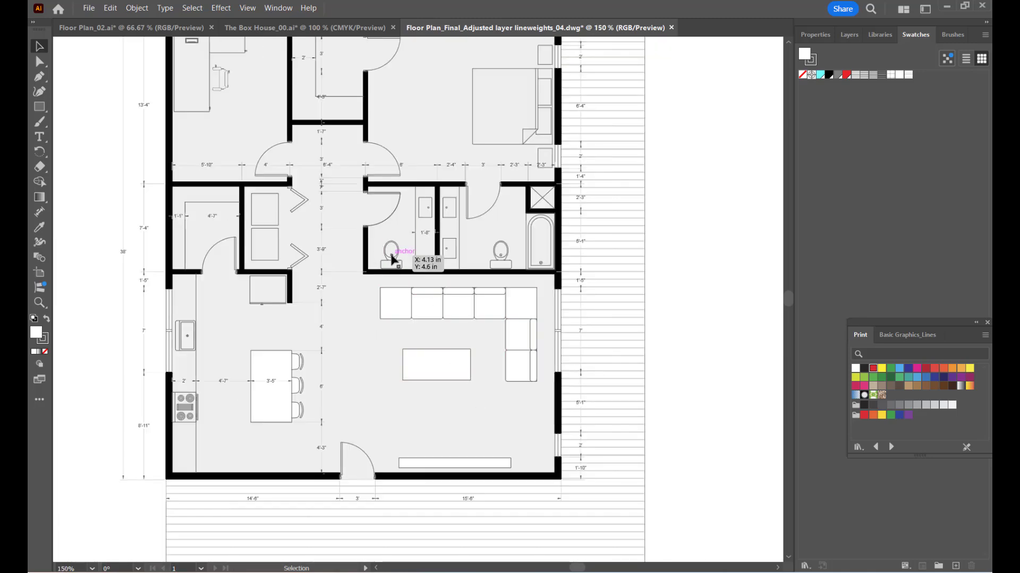
{"action": "scroll", "coordinate": [410, 271], "scroll_direction": "up", "scroll_amount": 5}
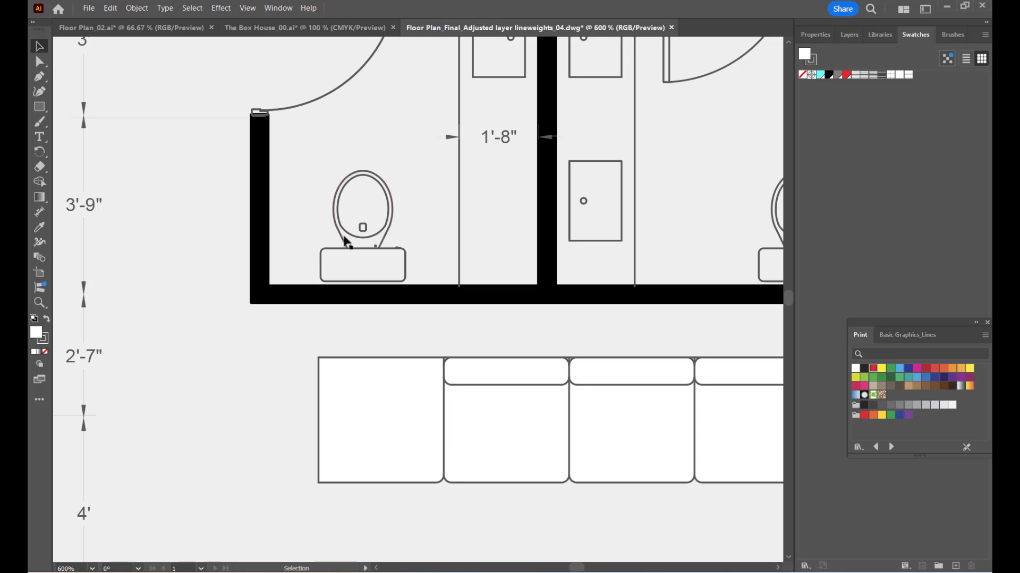
{"action": "scroll", "coordinate": [386, 289], "scroll_direction": "down", "scroll_amount": 2}
{"action": "scroll", "coordinate": [600, 269], "scroll_direction": "down", "scroll_amount": 1}
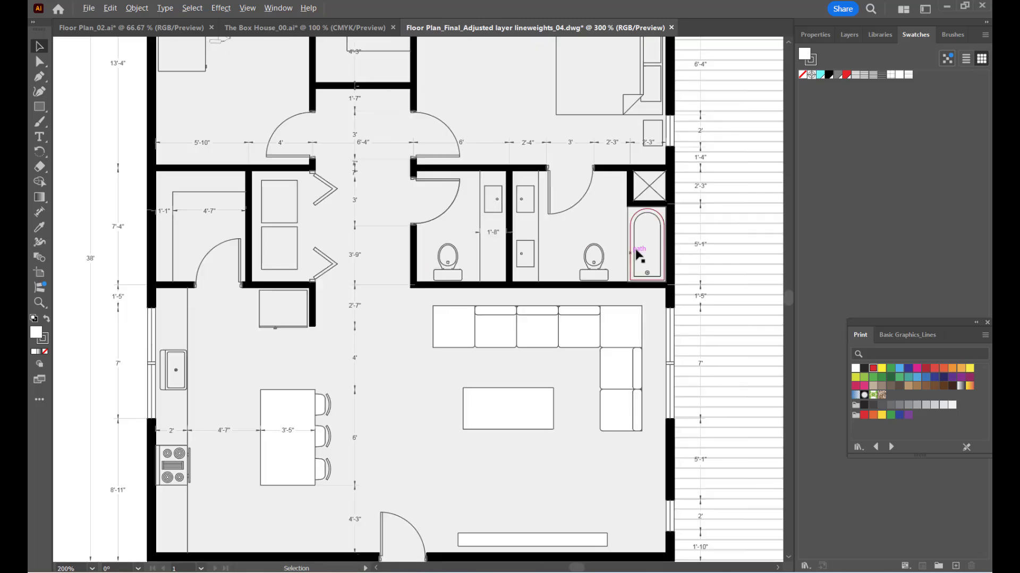
{"action": "scroll", "coordinate": [634, 264], "scroll_direction": "up", "scroll_amount": 3}
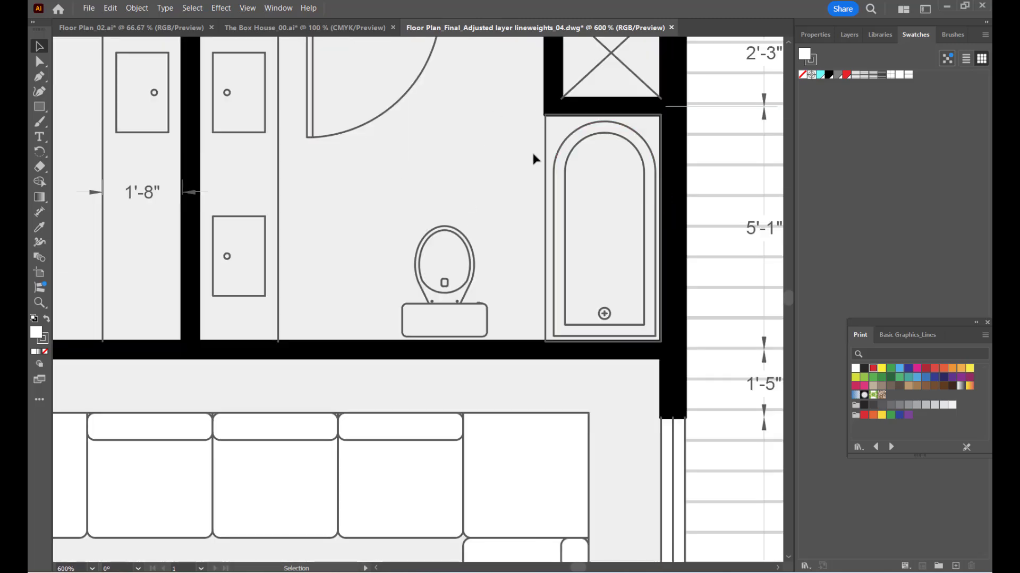
{"action": "left_click", "coordinate": [39, 113]}
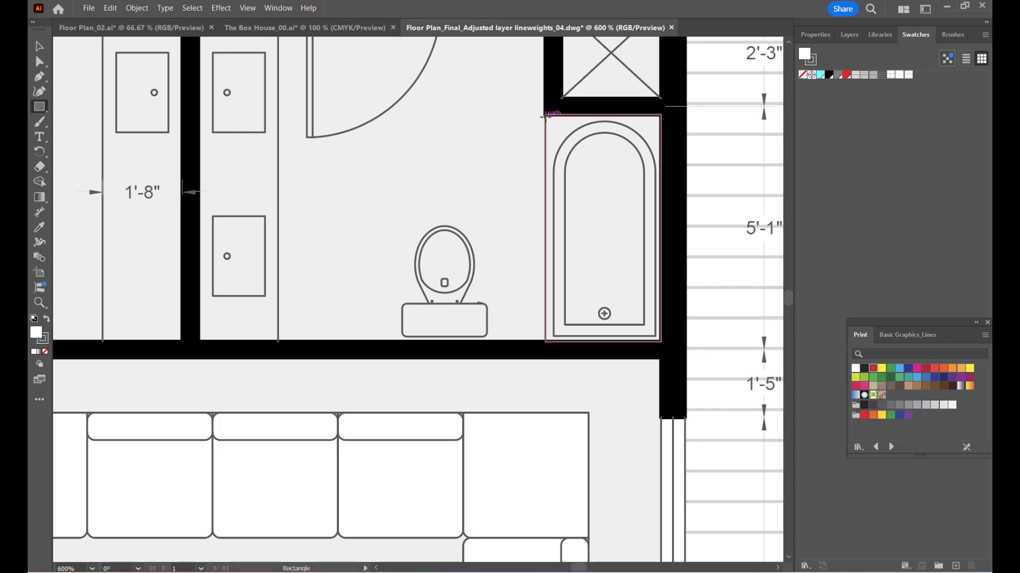
{"action": "left_click_drag", "start_coordinate": [545, 115], "coordinate": [660, 340]}
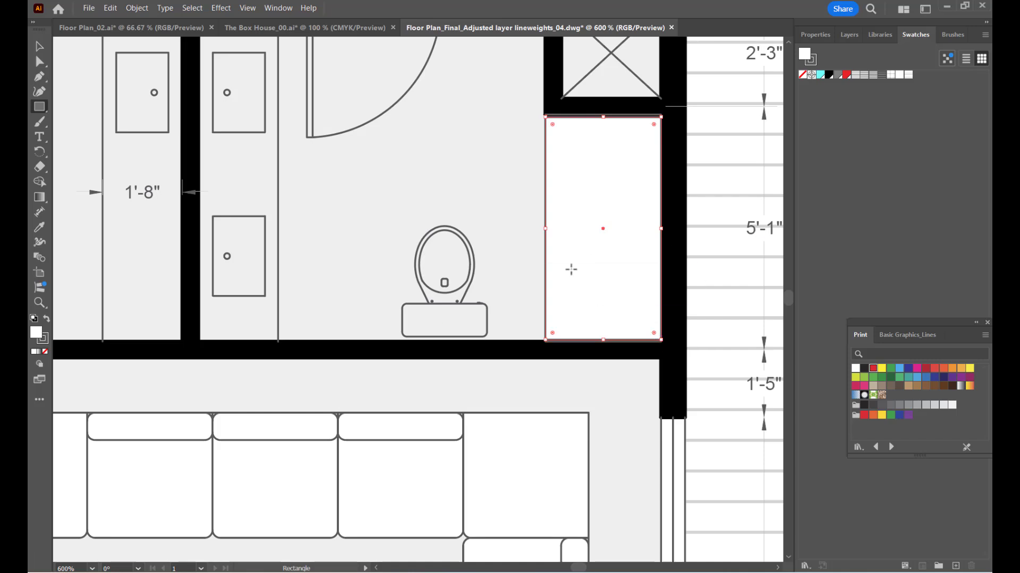
Set the bathtub rectangle's stroke to None and return to the Selection tool.
{"action": "double_click", "coordinate": [813, 64]}
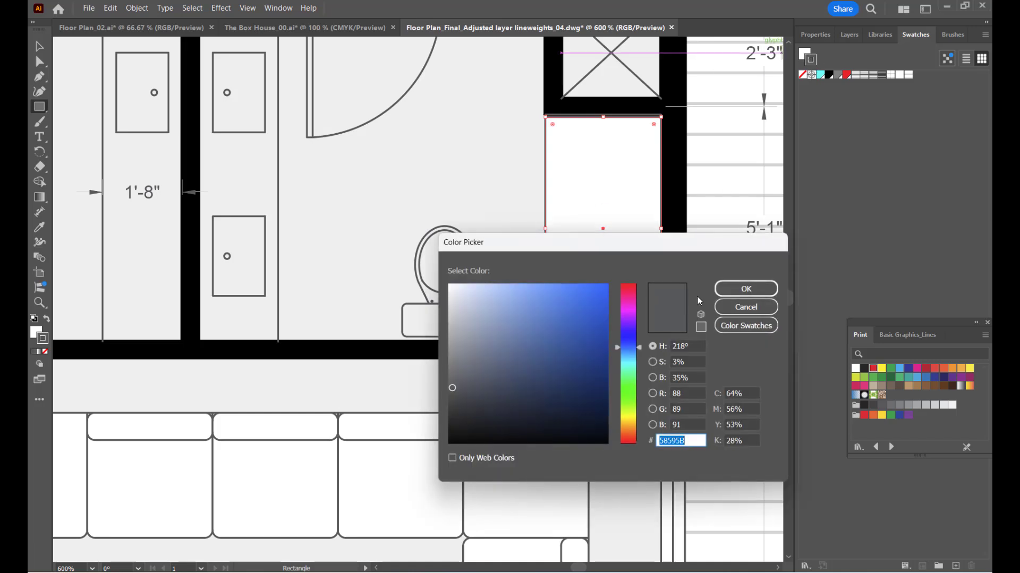
{"action": "key", "text": "Escape"}
{"action": "left_click", "coordinate": [801, 74]}
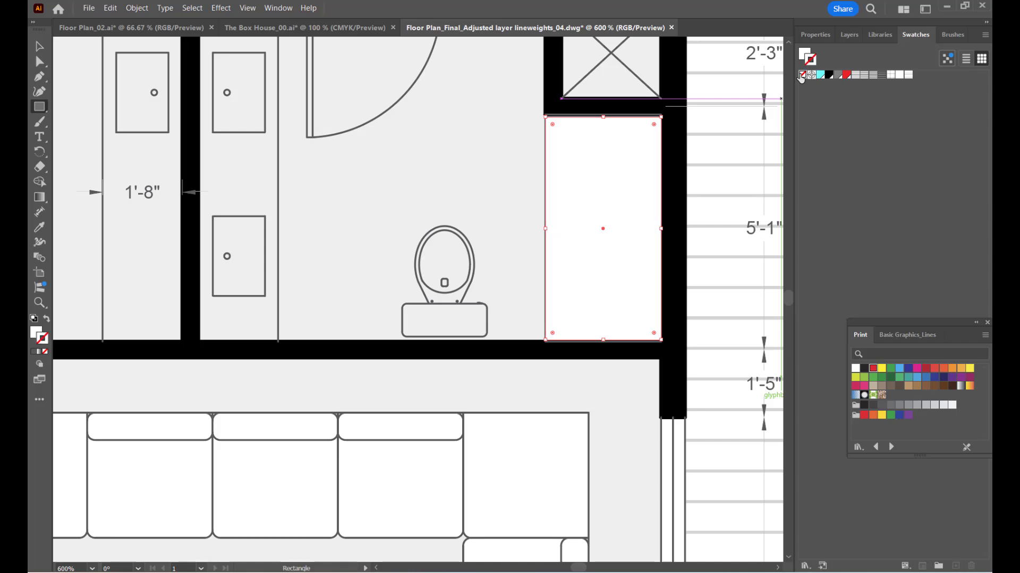
{"action": "left_click", "coordinate": [499, 163]}
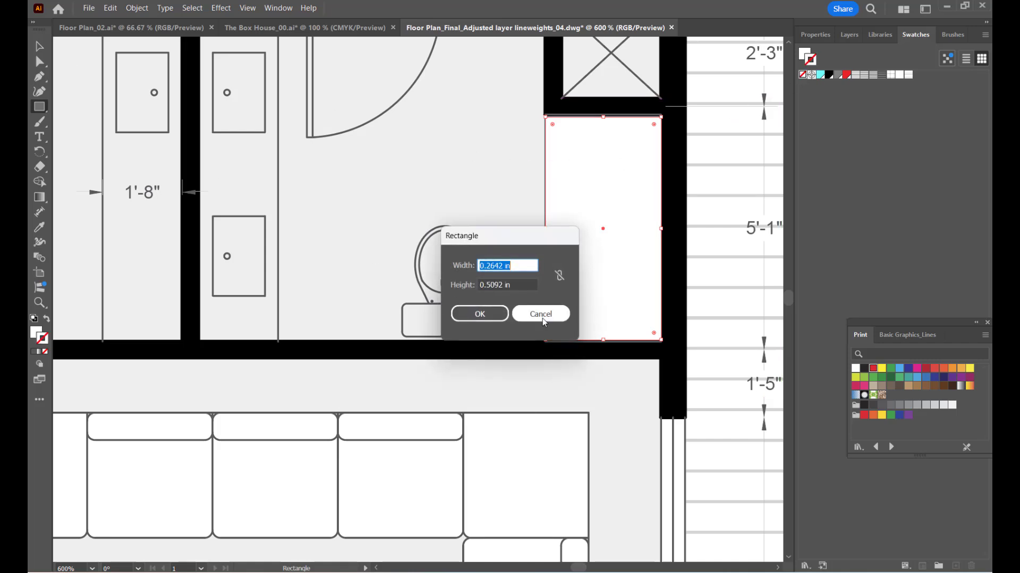
{"action": "left_click", "coordinate": [542, 315]}
{"action": "left_click", "coordinate": [39, 46]}
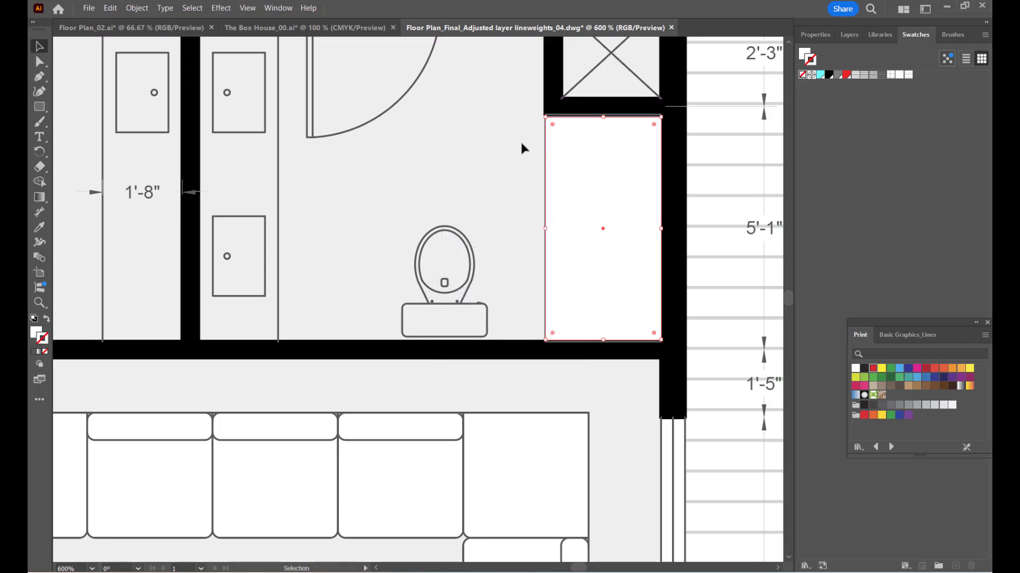
Stretch the bathtub rectangle's upper edge up to the tub's outline, closing the gap at the wall.
{"action": "scroll", "coordinate": [608, 142], "scroll_direction": "up", "scroll_amount": 4}
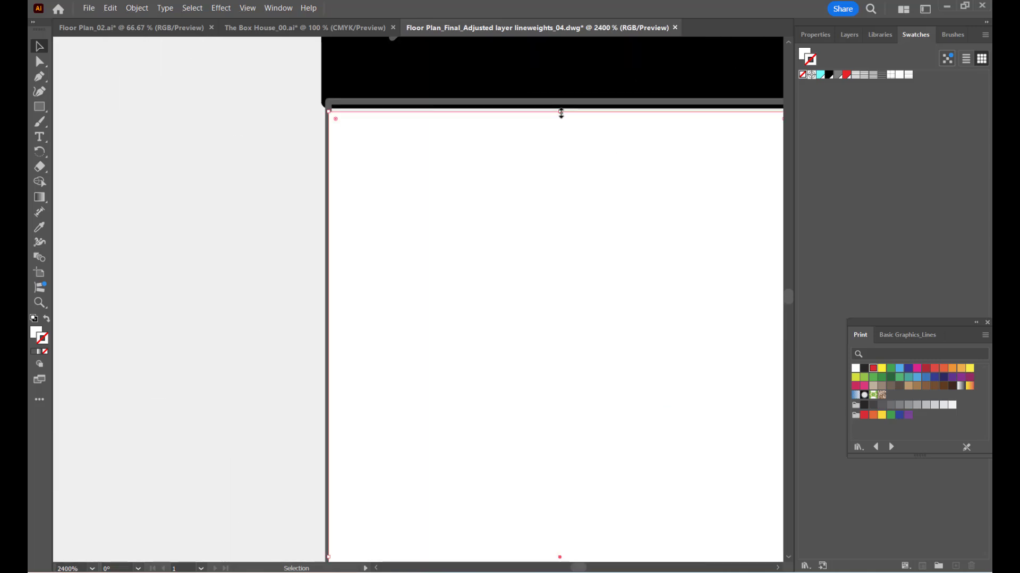
{"action": "left_click_drag", "start_coordinate": [560, 113], "coordinate": [560, 105]}
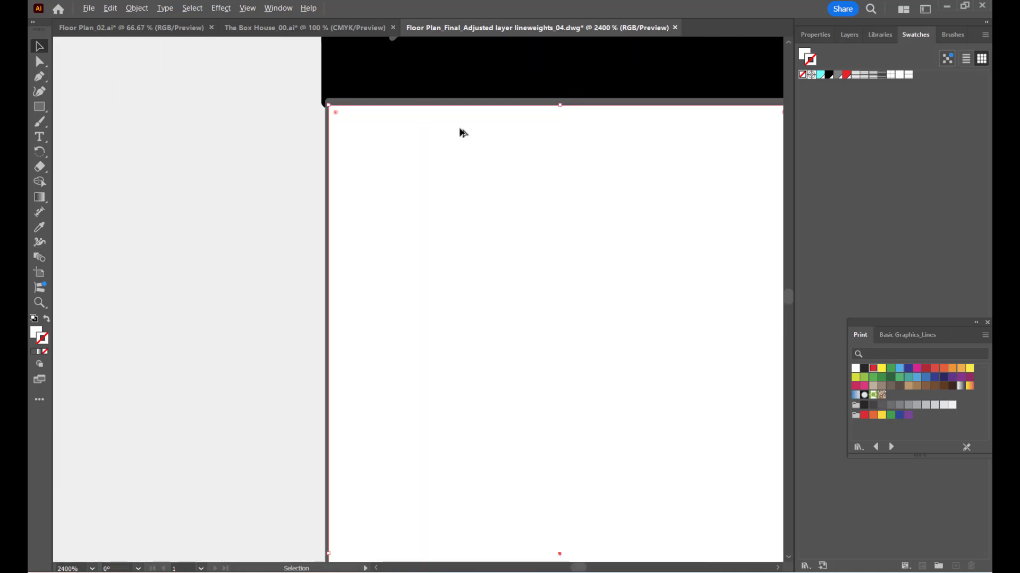
{"action": "scroll", "coordinate": [470, 170], "scroll_direction": "down", "scroll_amount": 3}
{"action": "scroll", "coordinate": [478, 432], "scroll_direction": "up", "scroll_amount": 2}
{"action": "scroll", "coordinate": [515, 404], "scroll_direction": "up", "scroll_amount": 1}
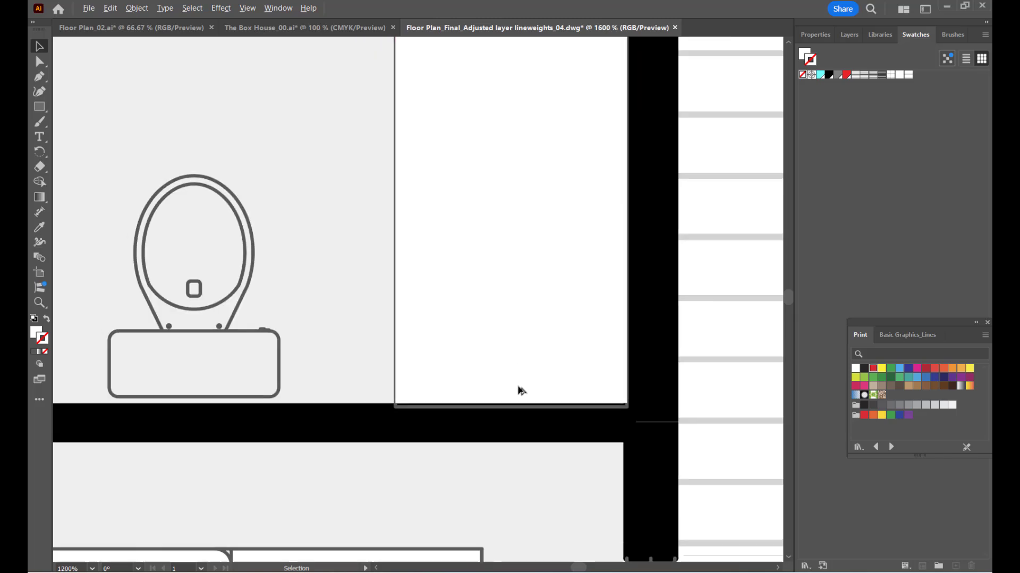
{"action": "scroll", "coordinate": [521, 391], "scroll_direction": "down", "scroll_amount": 2}
Send the white bathtub rectangle to the back so it sits behind the tub's lines.
{"action": "right_click", "coordinate": [528, 217]}
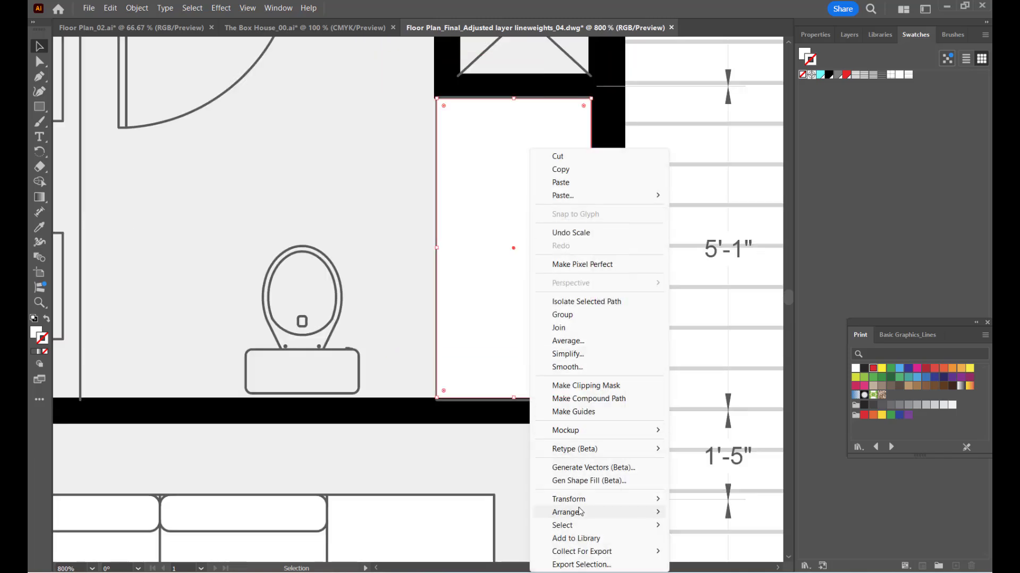
{"action": "left_click", "coordinate": [483, 187]}
{"action": "right_click", "coordinate": [483, 187]}
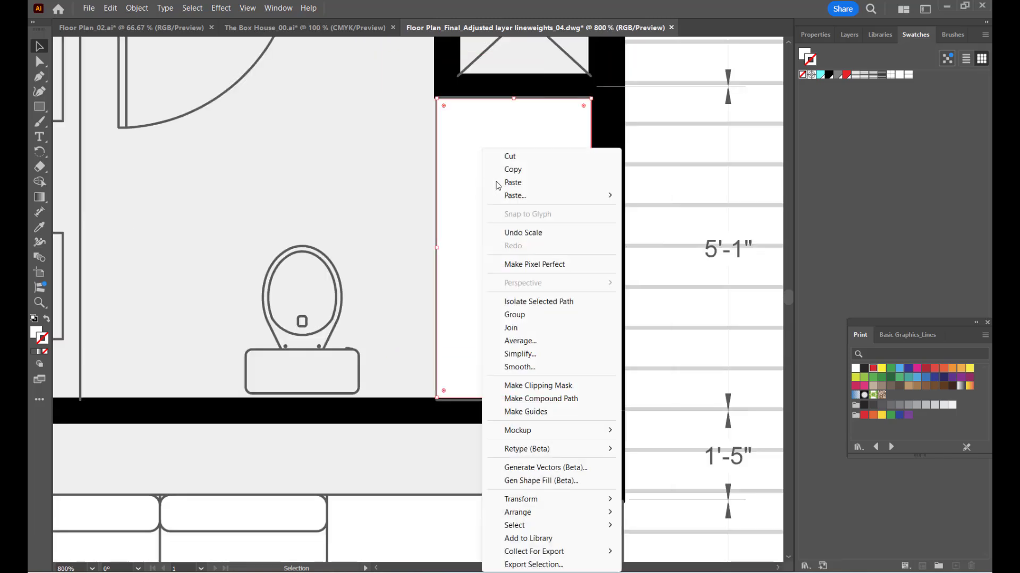
{"action": "mouse_move", "coordinate": [518, 513]}
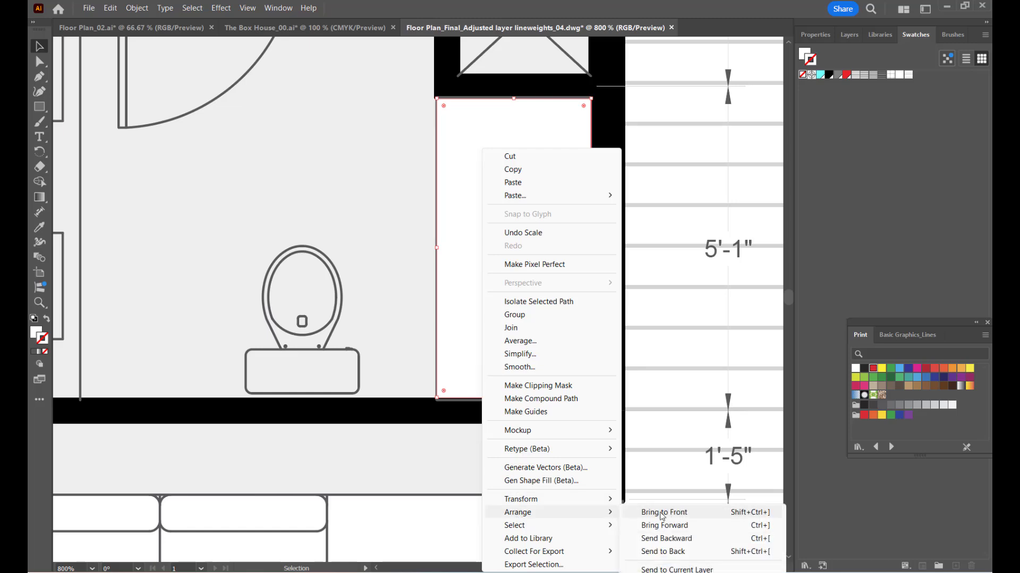
{"action": "left_click", "coordinate": [665, 553]}
{"action": "scroll", "coordinate": [485, 317], "scroll_direction": "down", "scroll_amount": 4}
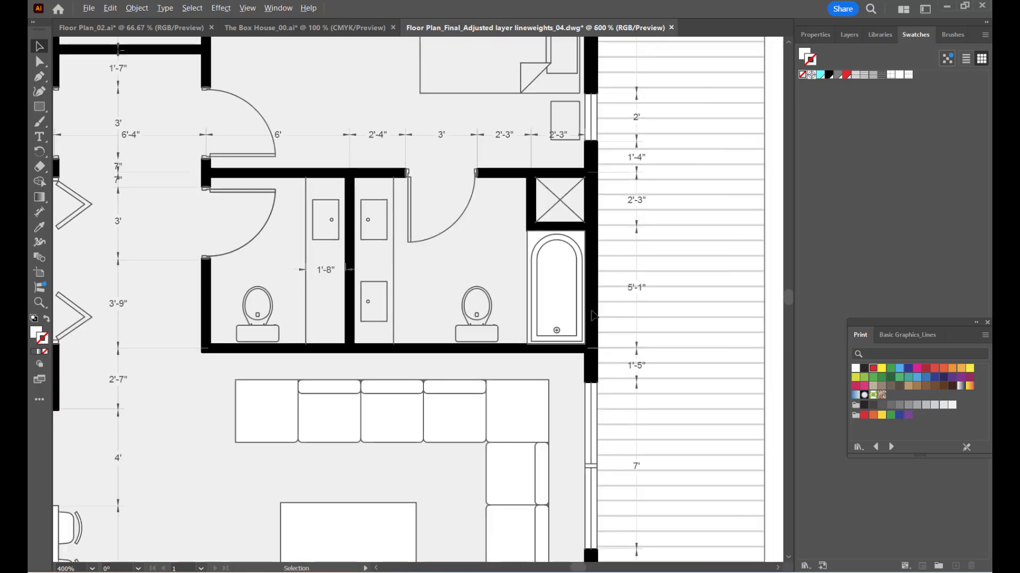
Draw a white rectangle without stroke over the full length of the kitchen counter along the exterior wall.
{"action": "scroll", "coordinate": [166, 425], "scroll_direction": "up", "scroll_amount": 2}
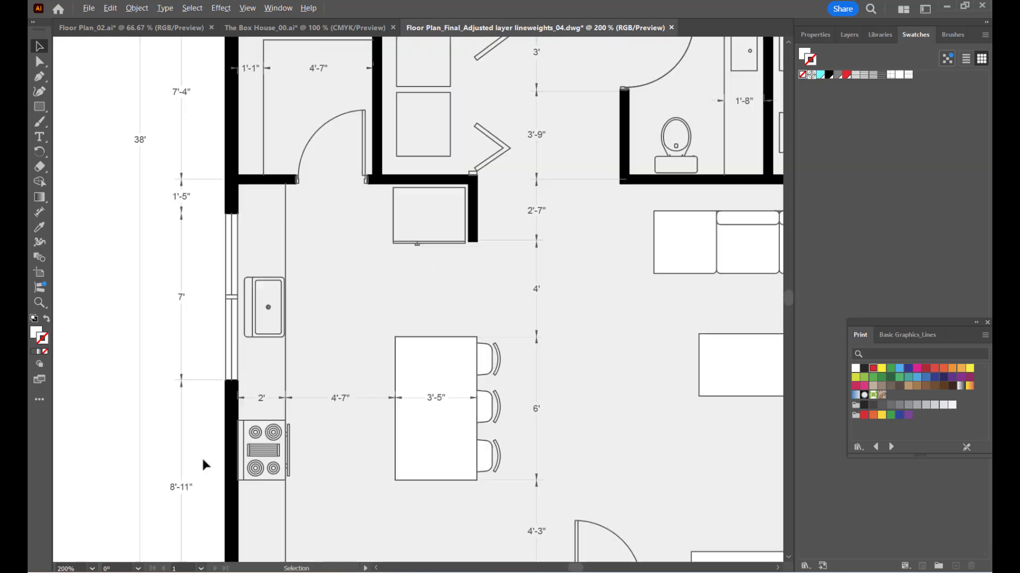
{"action": "scroll", "coordinate": [335, 235], "scroll_direction": "down", "scroll_amount": 2}
{"action": "scroll", "coordinate": [305, 283], "scroll_direction": "up", "scroll_amount": 1}
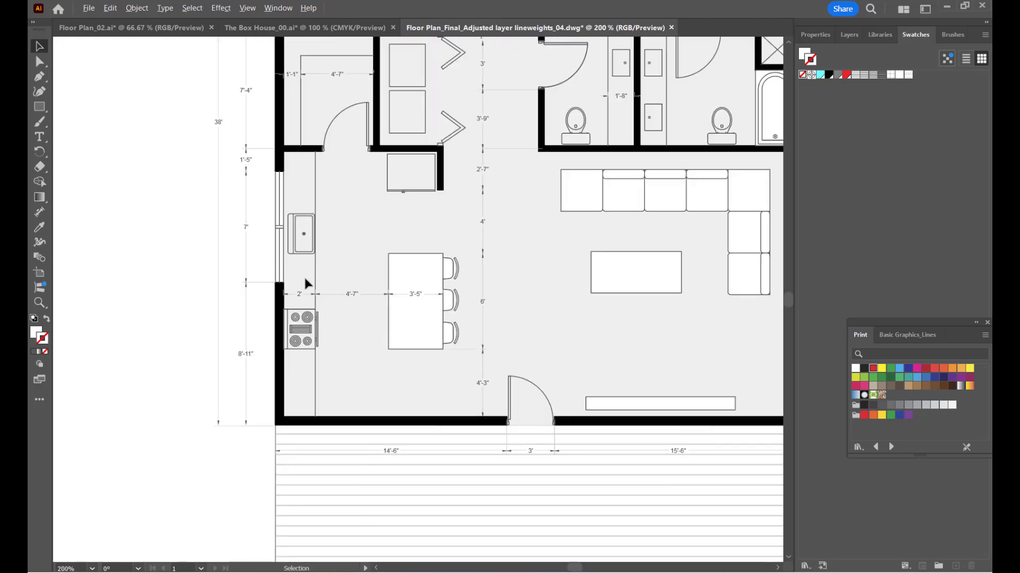
{"action": "left_click", "coordinate": [40, 107]}
{"action": "scroll", "coordinate": [329, 291], "scroll_direction": "up", "scroll_amount": 2}
{"action": "scroll", "coordinate": [289, 257], "scroll_direction": "down", "scroll_amount": 1}
{"action": "scroll", "coordinate": [260, 69], "scroll_direction": "up", "scroll_amount": 2}
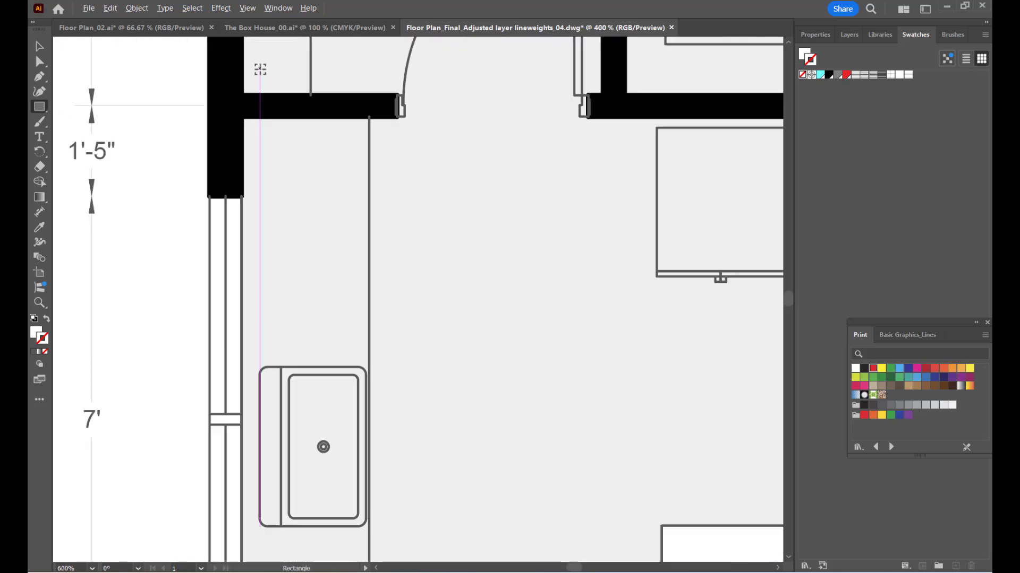
{"action": "scroll", "coordinate": [260, 69], "scroll_direction": "up", "scroll_amount": 2}
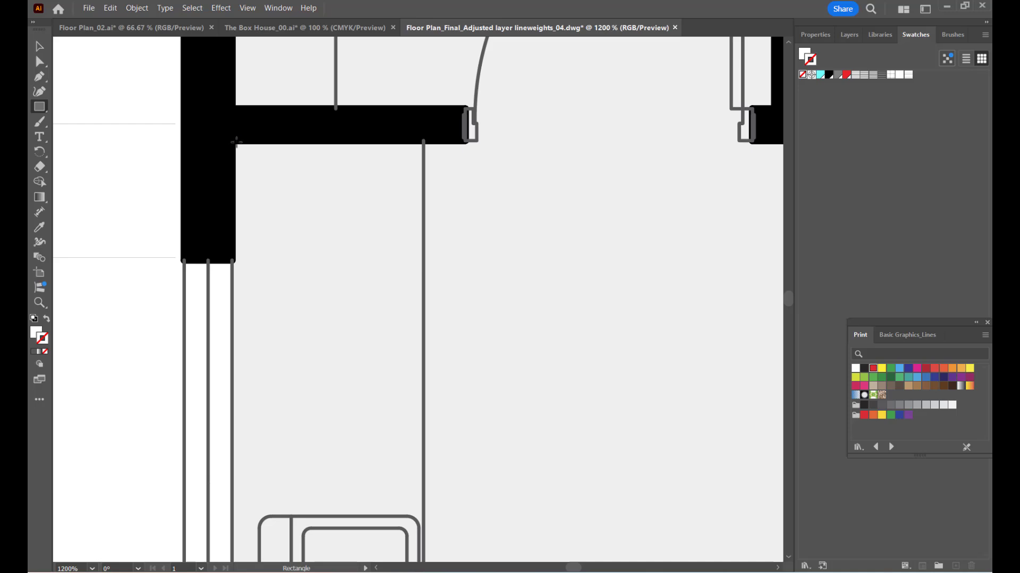
{"action": "mouse_move", "coordinate": [233, 141]}
{"action": "left_mouse_down"}
{"action": "mouse_move", "coordinate": [295, 205]}
{"action": "mouse_move", "coordinate": [315, 258]}
{"action": "mouse_move", "coordinate": [300, 343]}
{"action": "mouse_move", "coordinate": [338, 265]}
{"action": "left_mouse_up"}
{"action": "scroll", "coordinate": [295, 205], "scroll_direction": "down", "scroll_amount": 4}
{"action": "scroll", "coordinate": [314, 258], "scroll_direction": "down", "scroll_amount": 1}
{"action": "scroll", "coordinate": [301, 344], "scroll_direction": "up", "scroll_amount": 3}
{"action": "scroll", "coordinate": [318, 318], "scroll_direction": "up", "scroll_amount": 2}
{"action": "scroll", "coordinate": [326, 276], "scroll_direction": "up", "scroll_amount": 1}
{"action": "scroll", "coordinate": [326, 304], "scroll_direction": "down", "scroll_amount": 3}
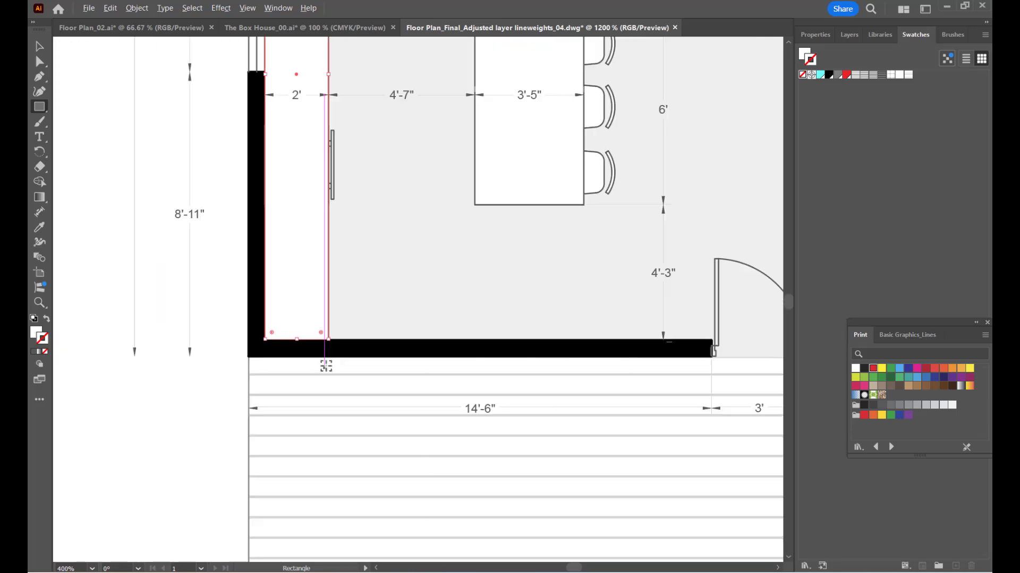
Adjust the white kitchen counter rectangle's wall-side edge to line up with the inner face of the exterior wall.
{"action": "scroll", "coordinate": [278, 127], "scroll_direction": "up", "scroll_amount": 5}
{"action": "scroll", "coordinate": [278, 127], "scroll_direction": "up", "scroll_amount": 1}
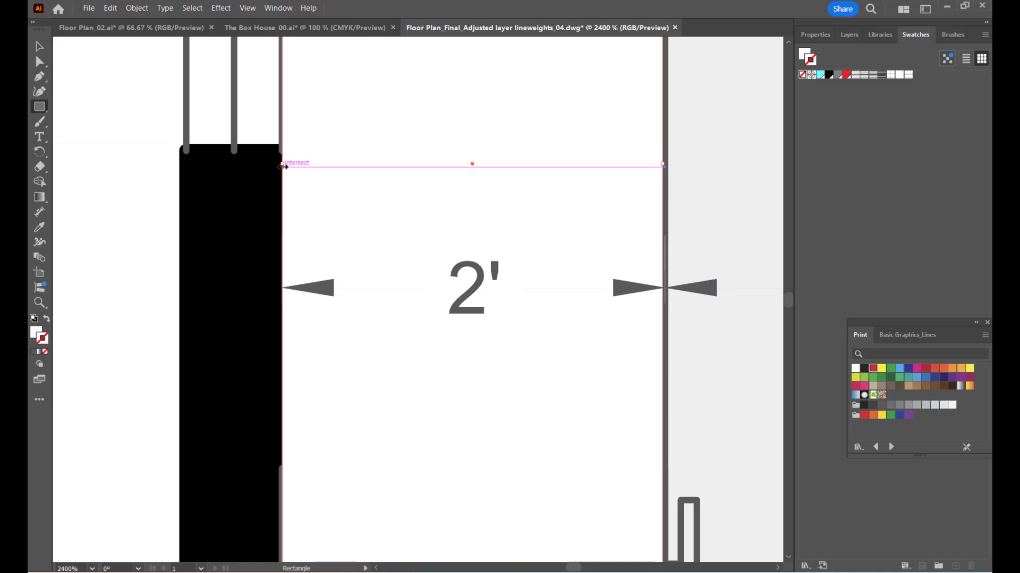
{"action": "mouse_move", "coordinate": [284, 164]}
{"action": "left_mouse_down"}
{"action": "mouse_move", "coordinate": [317, 169]}
{"action": "mouse_move", "coordinate": [290, 170]}
{"action": "left_mouse_up"}
{"action": "scroll", "coordinate": [298, 179], "scroll_direction": "down", "scroll_amount": 2}
{"action": "scroll", "coordinate": [359, 272], "scroll_direction": "down", "scroll_amount": 3}
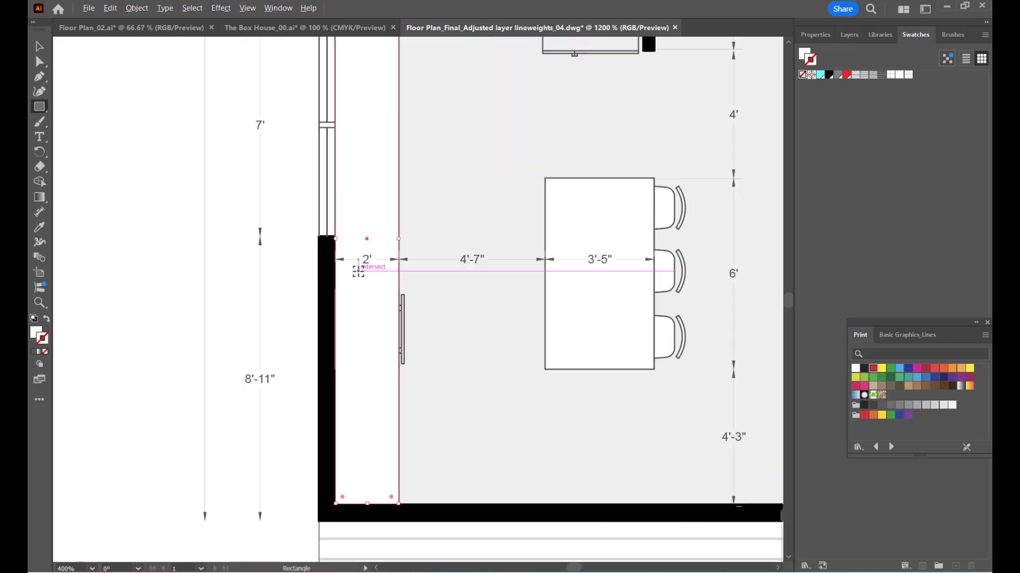
{"action": "scroll", "coordinate": [358, 271], "scroll_direction": "down", "scroll_amount": 1}
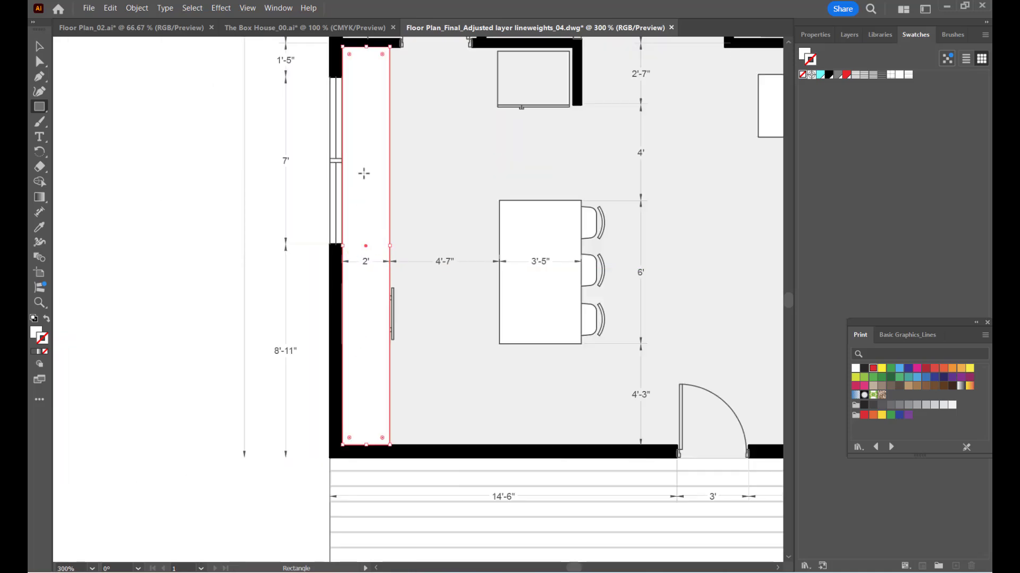
Send the white kitchen counter rectangle to the back so it sits behind the sink and stove lines, and deselect it.
{"action": "right_click", "coordinate": [363, 173]}
{"action": "mouse_move", "coordinate": [412, 512]}
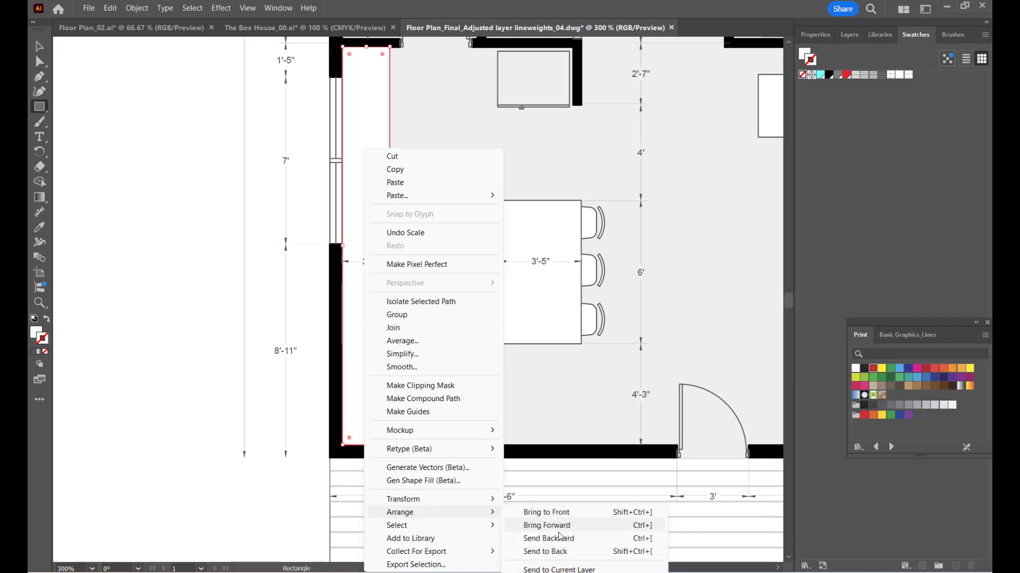
{"action": "left_click", "coordinate": [556, 551]}
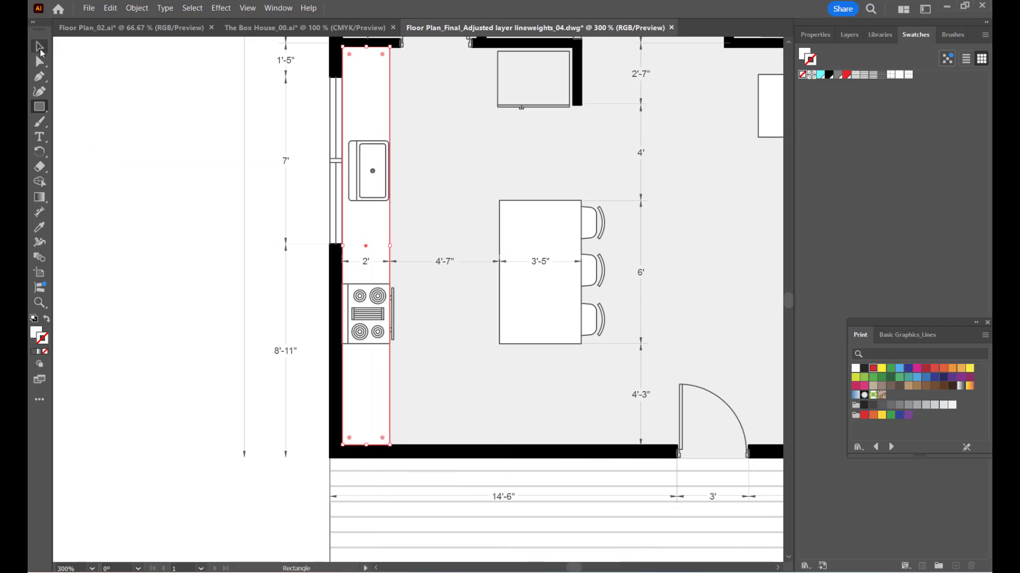
{"action": "left_click", "coordinate": [41, 51]}
{"action": "left_click", "coordinate": [141, 138]}
{"action": "scroll", "coordinate": [305, 305], "scroll_direction": "down", "scroll_amount": 2}
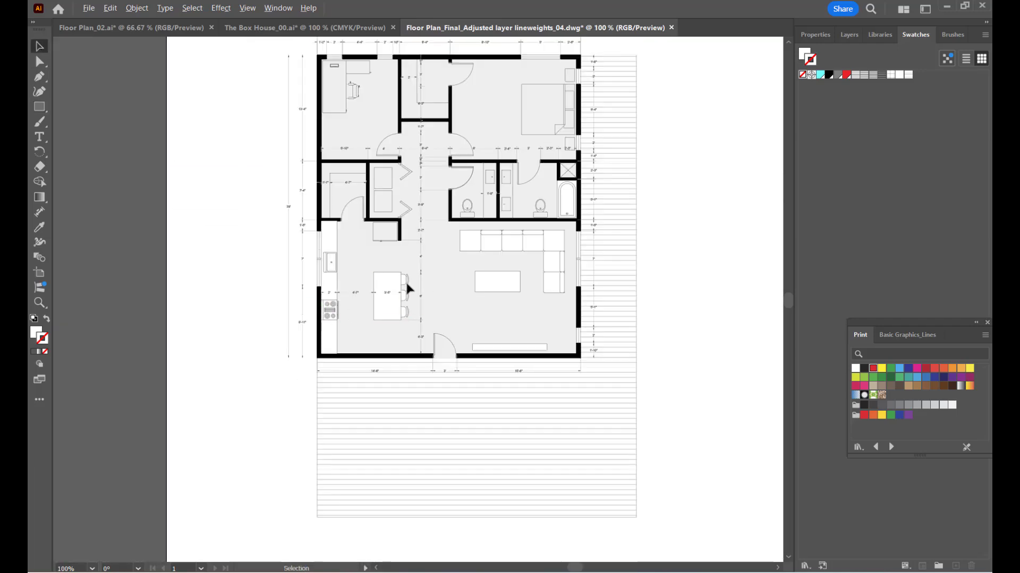
Pull the counter rectangle's upper edge down to the inner face of the wall above so it stops covering the wall.
{"action": "scroll", "coordinate": [325, 216], "scroll_direction": "up", "scroll_amount": 4}
{"action": "scroll", "coordinate": [336, 107], "scroll_direction": "up", "scroll_amount": 2}
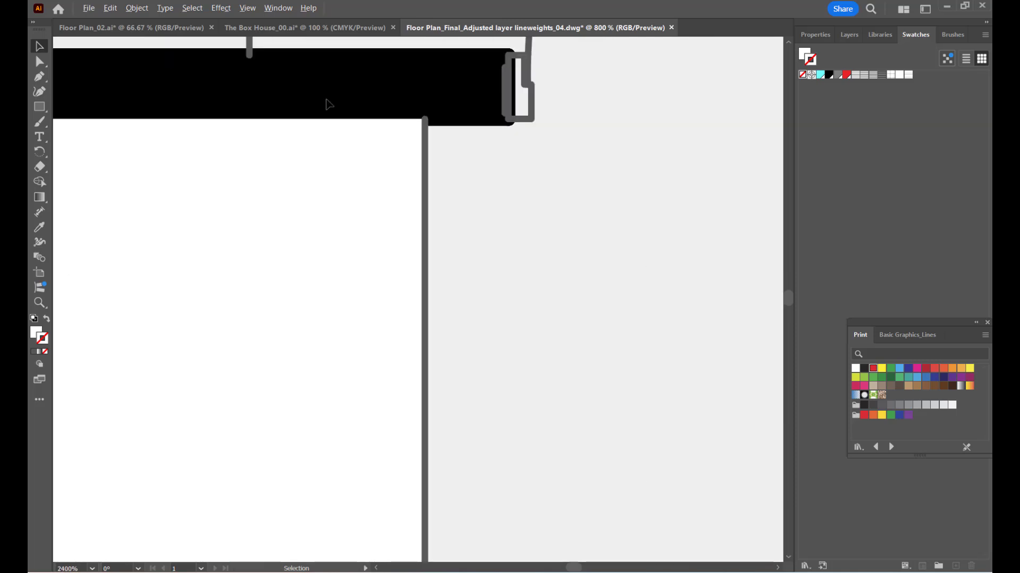
{"action": "left_click_drag", "start_coordinate": [236, 118], "coordinate": [237, 128]}
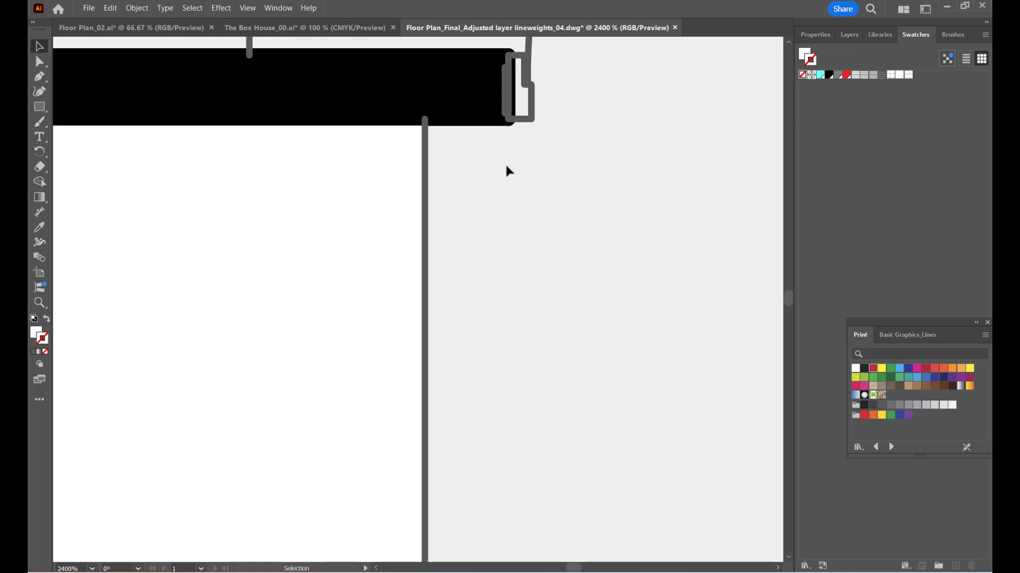
{"action": "scroll", "coordinate": [269, 195], "scroll_direction": "down", "scroll_amount": 3}
{"action": "scroll", "coordinate": [282, 188], "scroll_direction": "down", "scroll_amount": 5}
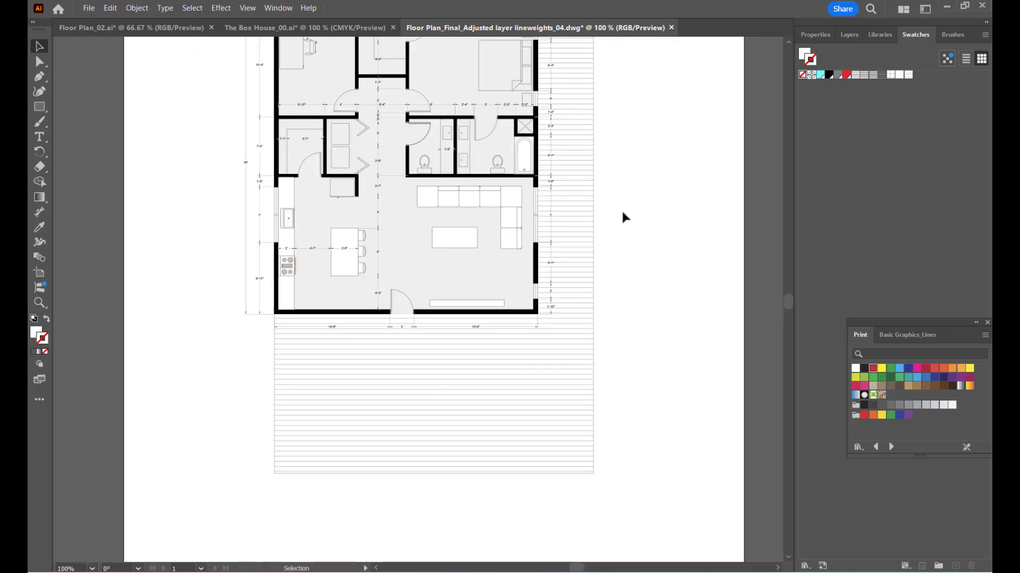
{"action": "key", "text": "ctrl+0"}
{"action": "scroll", "coordinate": [424, 282], "scroll_direction": "up", "scroll_amount": 2}
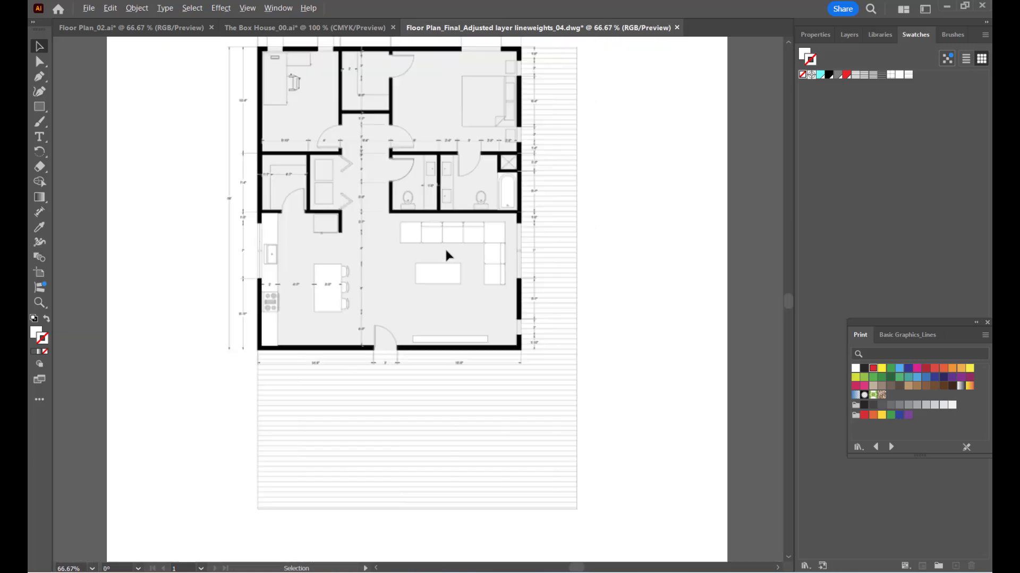
Examine the room fills, furniture and numbering in the reference document Floor Plan_02.ai, and return to Floor Plan_Final_Adjusted layer lineweights_04.dwg.
{"action": "left_click", "coordinate": [133, 30]}
{"action": "scroll", "coordinate": [515, 167], "scroll_direction": "up", "scroll_amount": 3}
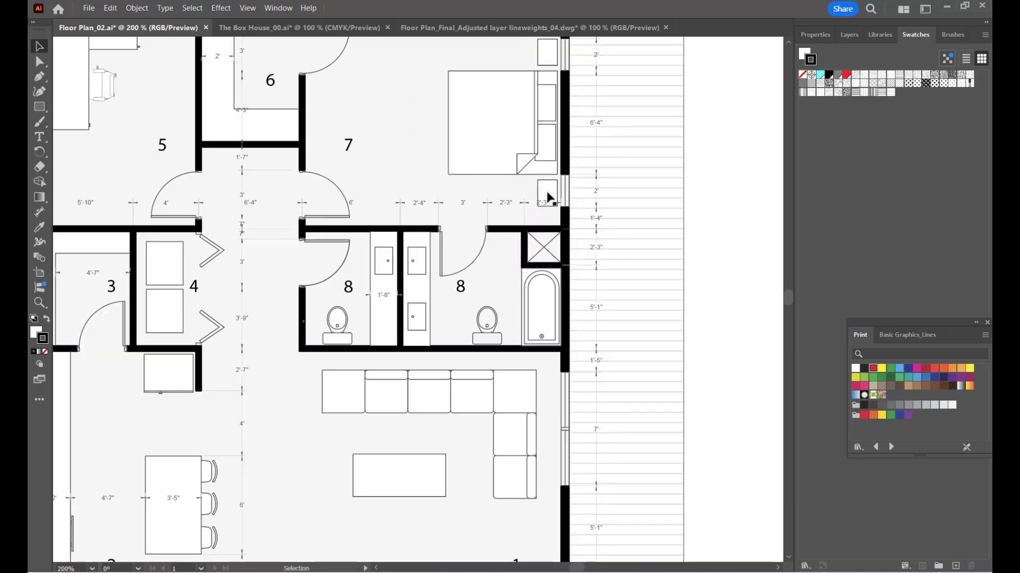
{"action": "scroll", "coordinate": [451, 226], "scroll_direction": "down", "scroll_amount": 1}
{"action": "left_click", "coordinate": [280, 121]}
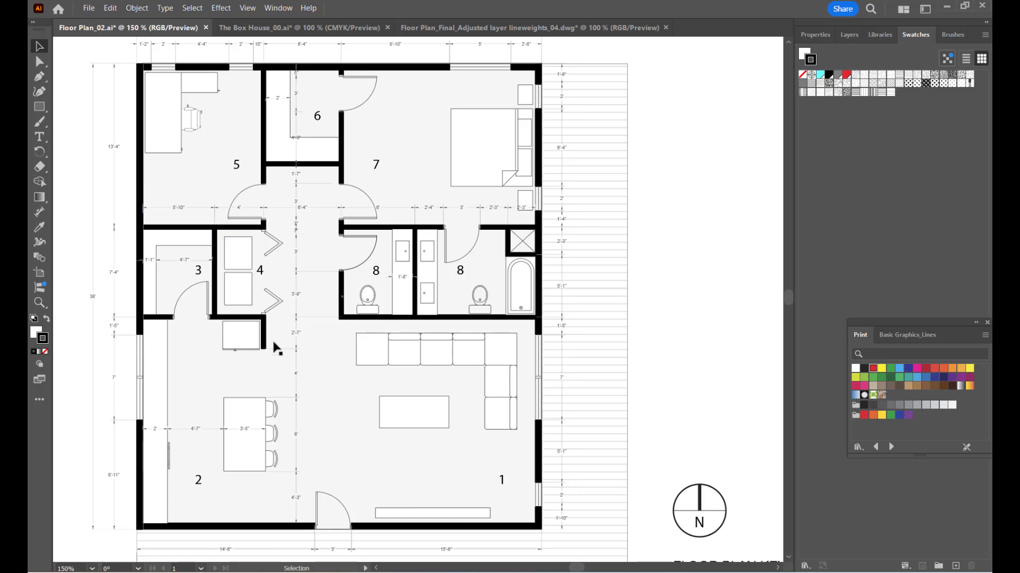
{"action": "scroll", "coordinate": [234, 285], "scroll_direction": "up", "scroll_amount": 3}
{"action": "scroll", "coordinate": [312, 276], "scroll_direction": "down", "scroll_amount": 3}
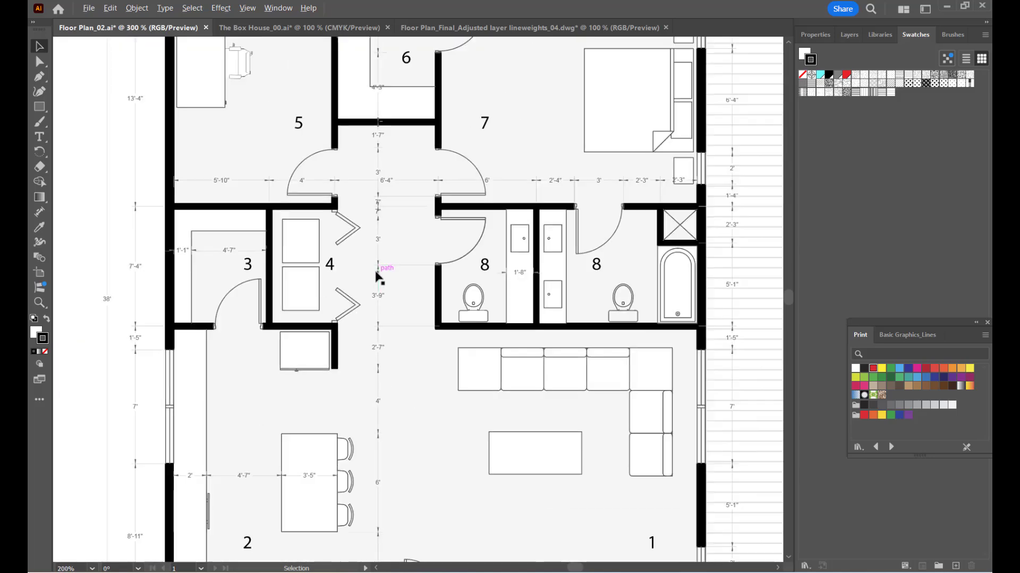
{"action": "scroll", "coordinate": [196, 287], "scroll_direction": "up", "scroll_amount": 2}
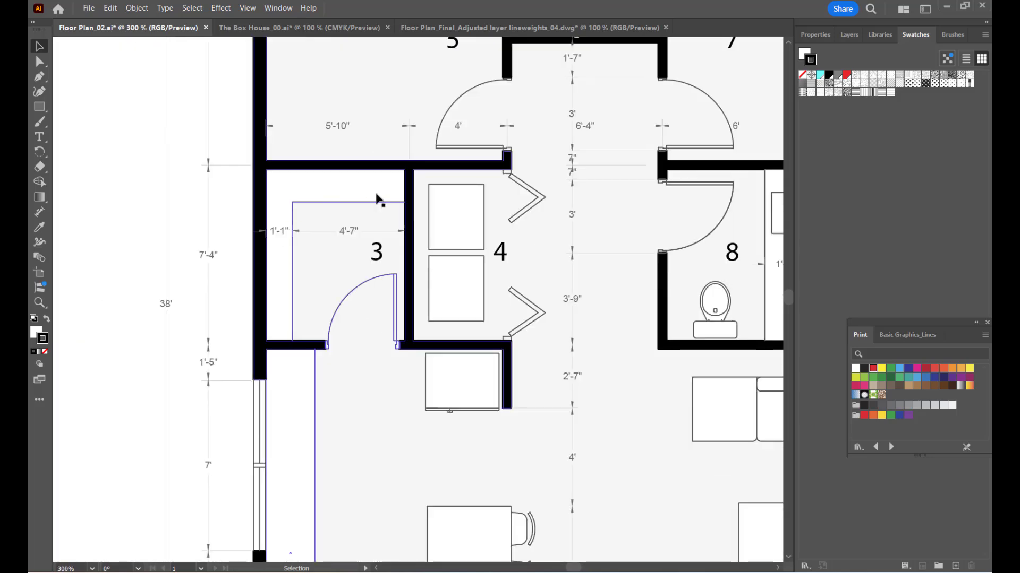
{"action": "scroll", "coordinate": [260, 263], "scroll_direction": "down", "scroll_amount": 1}
{"action": "scroll", "coordinate": [260, 264], "scroll_direction": "down", "scroll_amount": 1}
{"action": "scroll", "coordinate": [313, 367], "scroll_direction": "up", "scroll_amount": 1}
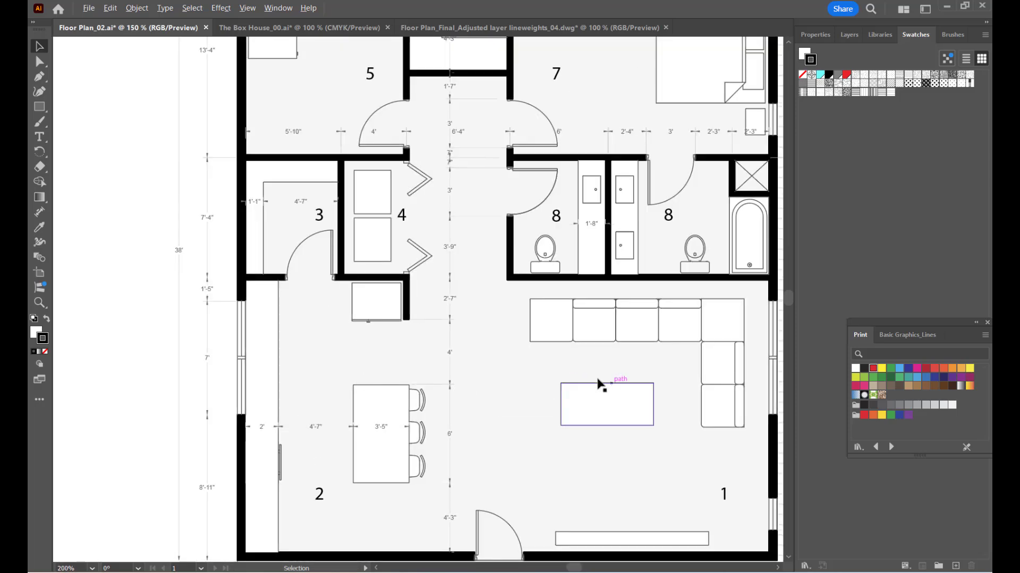
{"action": "scroll", "coordinate": [600, 383], "scroll_direction": "down", "scroll_amount": 2}
{"action": "scroll", "coordinate": [717, 293], "scroll_direction": "up", "scroll_amount": 1}
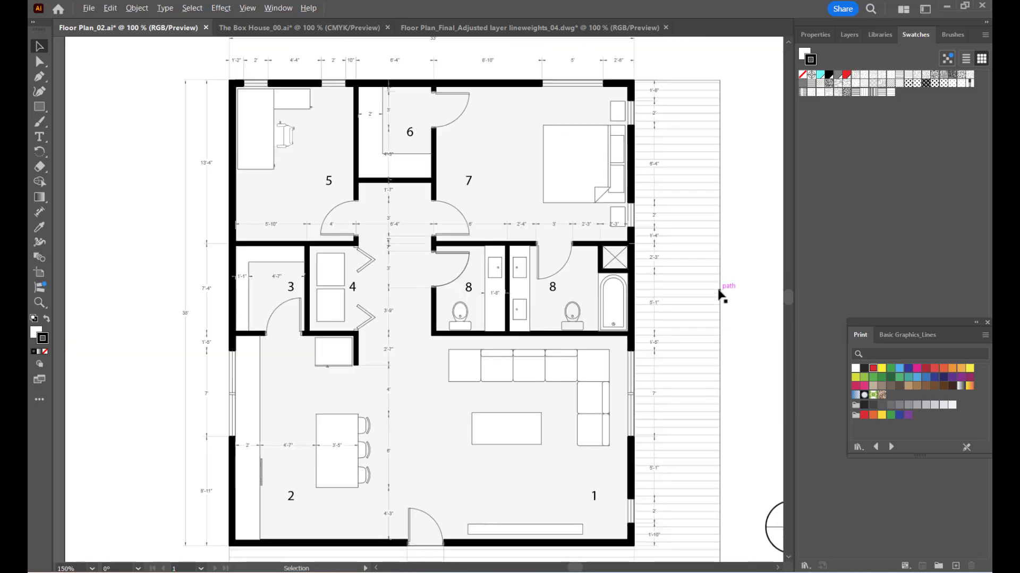
{"action": "left_click", "coordinate": [586, 29]}
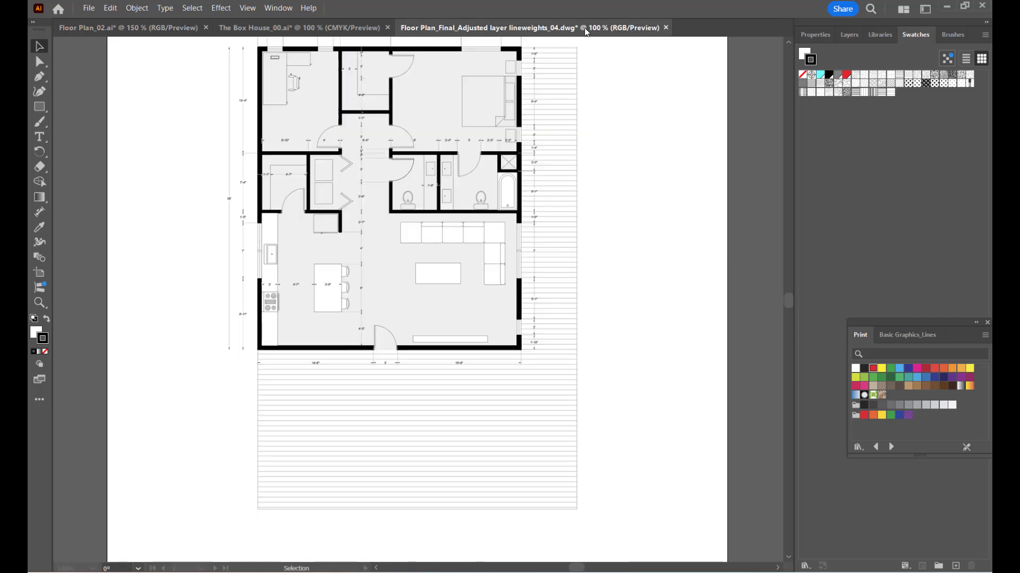
{"action": "scroll", "coordinate": [454, 387], "scroll_direction": "down", "scroll_amount": 1}
{"action": "scroll", "coordinate": [448, 326], "scroll_direction": "up", "scroll_amount": 1}
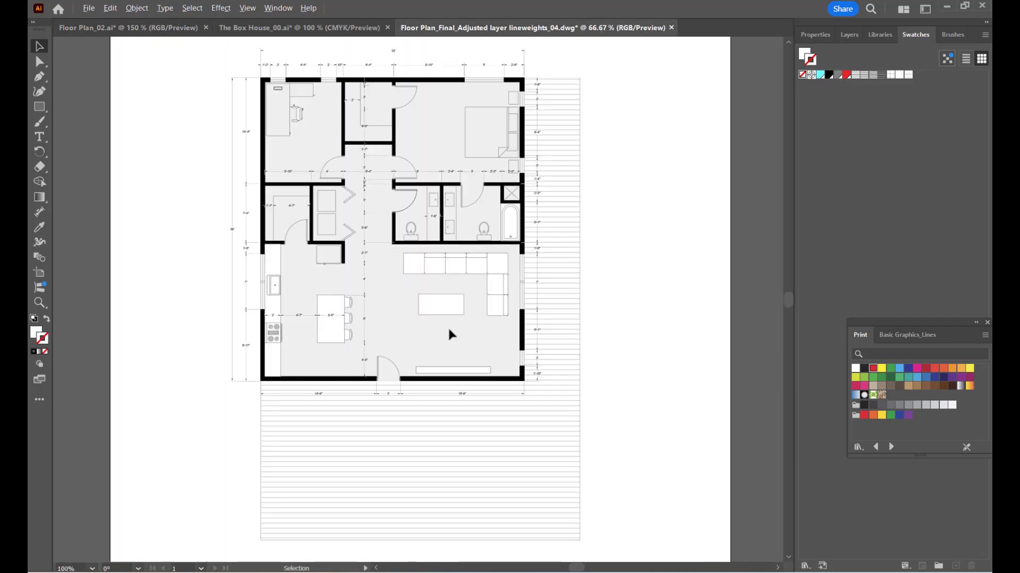
{"action": "scroll", "coordinate": [358, 256], "scroll_direction": "down", "scroll_amount": 1}
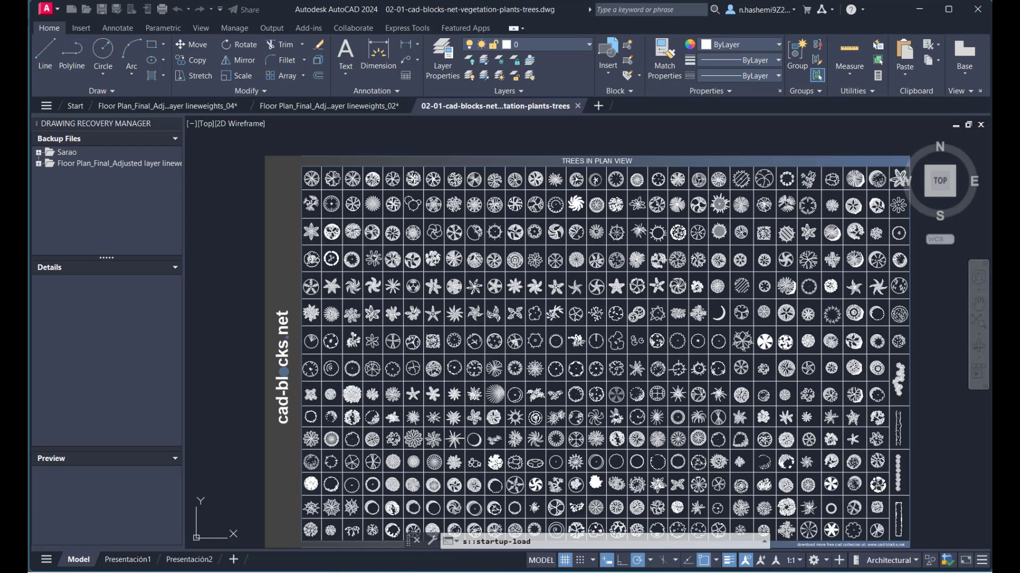
Look through the plan-view tree symbols in the AutoCAD drawing 02-01-cad-blocks-net-vegetation-plants-trees.dwg for one that suits the plan.
{"action": "scroll", "coordinate": [494, 260], "scroll_direction": "up", "scroll_amount": 4}
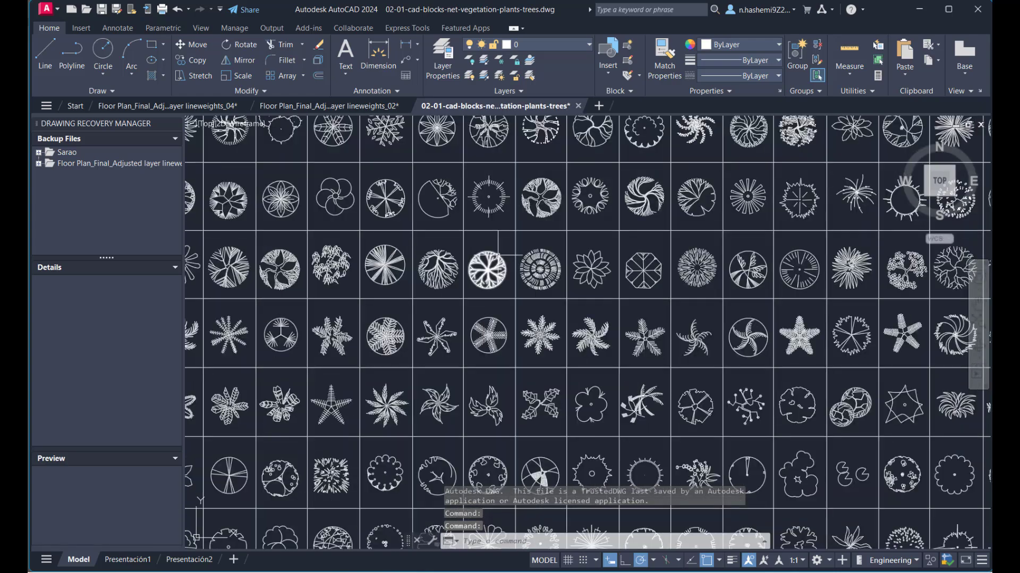
{"action": "scroll", "coordinate": [494, 260], "scroll_direction": "down", "scroll_amount": 4}
{"action": "scroll", "coordinate": [525, 261], "scroll_direction": "up", "scroll_amount": 4}
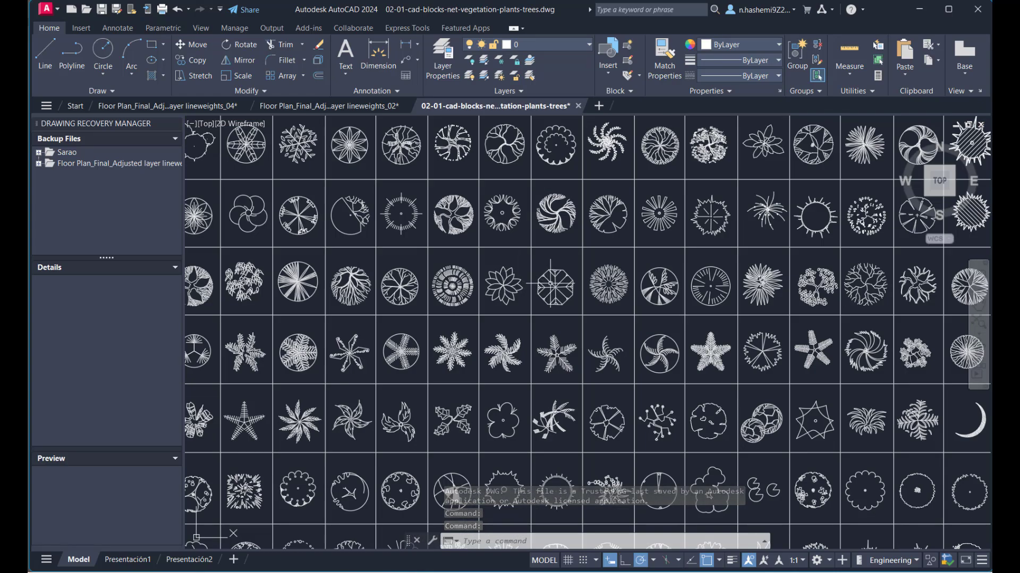
{"action": "scroll", "coordinate": [554, 286], "scroll_direction": "up", "scroll_amount": 4}
{"action": "scroll", "coordinate": [554, 285], "scroll_direction": "down", "scroll_amount": 6}
{"action": "scroll", "coordinate": [424, 257], "scroll_direction": "up", "scroll_amount": 3}
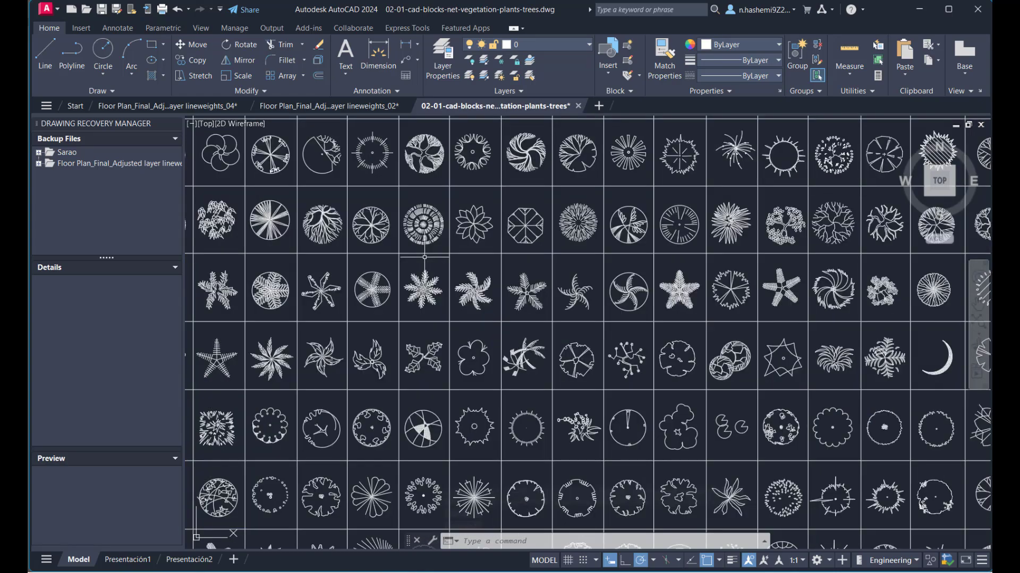
{"action": "scroll", "coordinate": [425, 257], "scroll_direction": "up", "scroll_amount": 4}
{"action": "scroll", "coordinate": [372, 229], "scroll_direction": "down", "scroll_amount": 6}
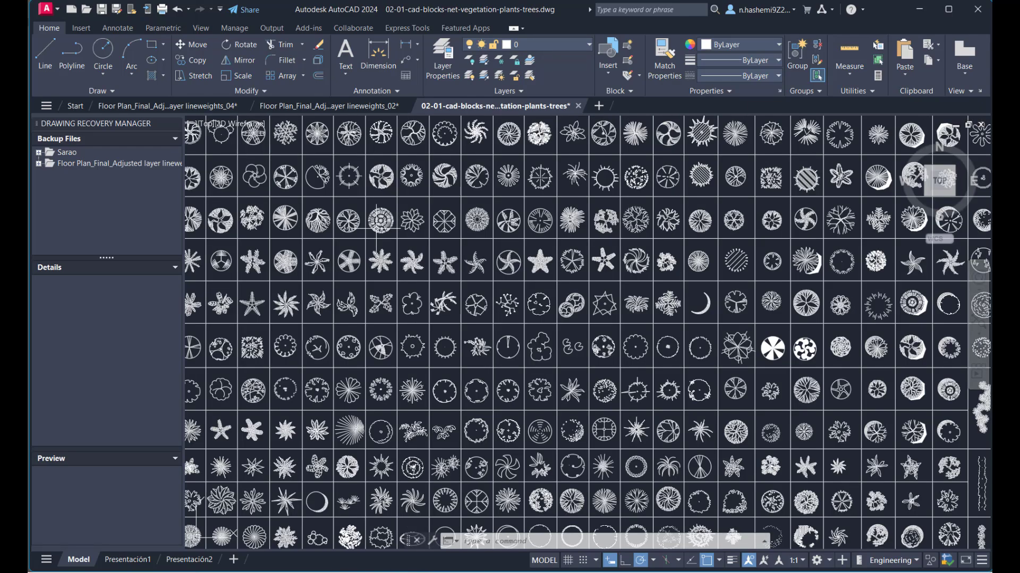
{"action": "scroll", "coordinate": [377, 227], "scroll_direction": "up", "scroll_amount": 4}
{"action": "scroll", "coordinate": [496, 282], "scroll_direction": "down", "scroll_amount": 5}
{"action": "scroll", "coordinate": [540, 248], "scroll_direction": "up", "scroll_amount": 6}
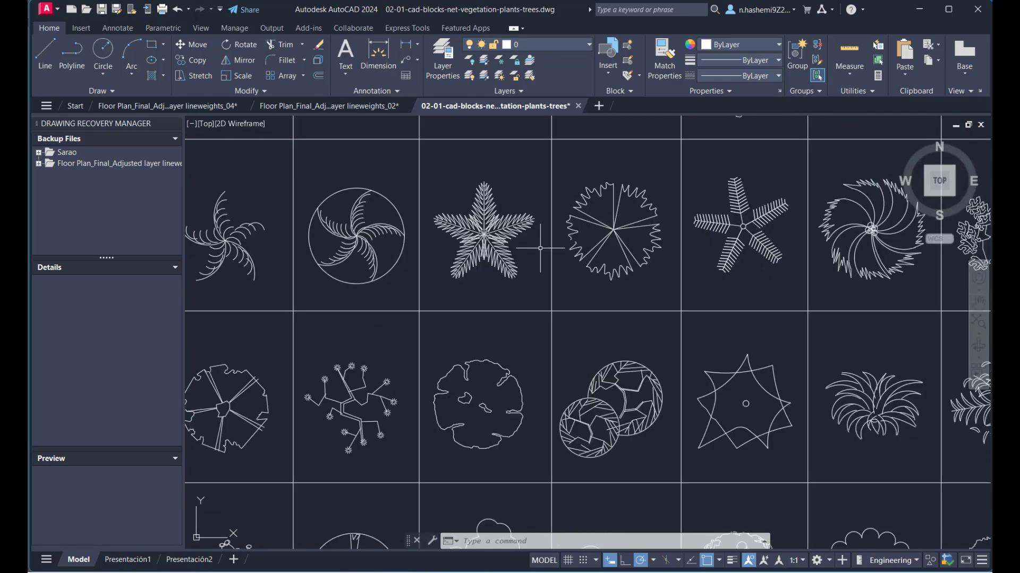
{"action": "scroll", "coordinate": [540, 248], "scroll_direction": "down", "scroll_amount": 6}
{"action": "scroll", "coordinate": [600, 232], "scroll_direction": "up", "scroll_amount": 5}
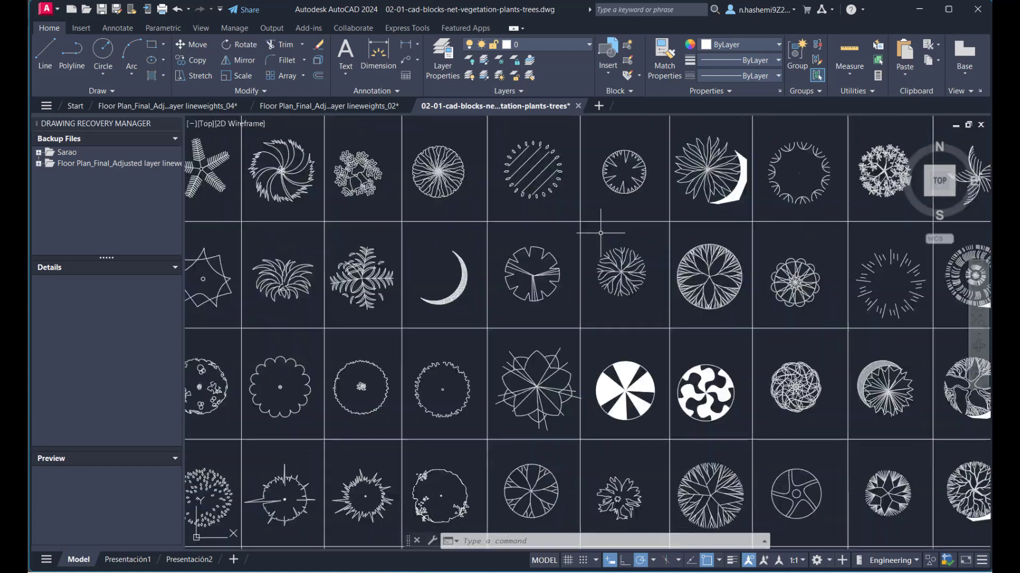
{"action": "scroll", "coordinate": [603, 228], "scroll_direction": "down", "scroll_amount": 6}
{"action": "scroll", "coordinate": [549, 292], "scroll_direction": "up", "scroll_amount": 6}
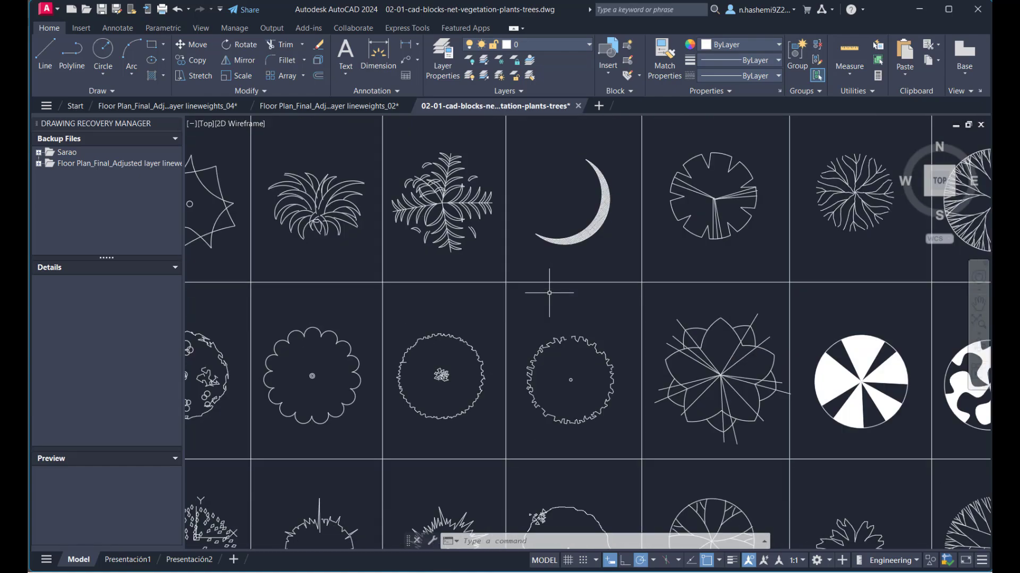
{"action": "scroll", "coordinate": [549, 293], "scroll_direction": "down", "scroll_amount": 6}
{"action": "scroll", "coordinate": [593, 260], "scroll_direction": "up", "scroll_amount": 4}
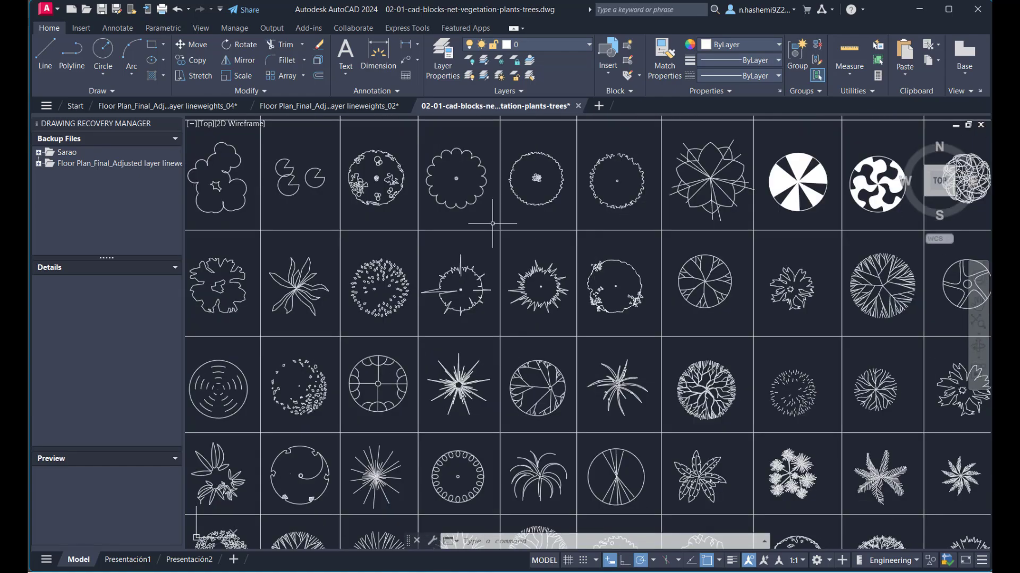
{"action": "scroll", "coordinate": [492, 224], "scroll_direction": "down", "scroll_amount": 5}
{"action": "scroll", "coordinate": [499, 298], "scroll_direction": "up", "scroll_amount": 4}
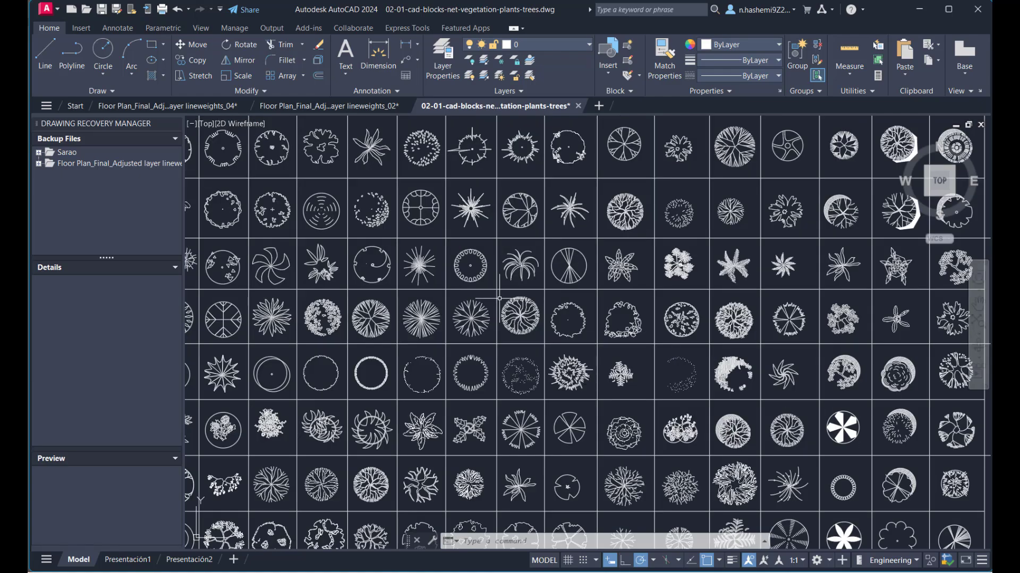
{"action": "scroll", "coordinate": [505, 302], "scroll_direction": "down", "scroll_amount": 5}
{"action": "scroll", "coordinate": [655, 396], "scroll_direction": "up", "scroll_amount": 5}
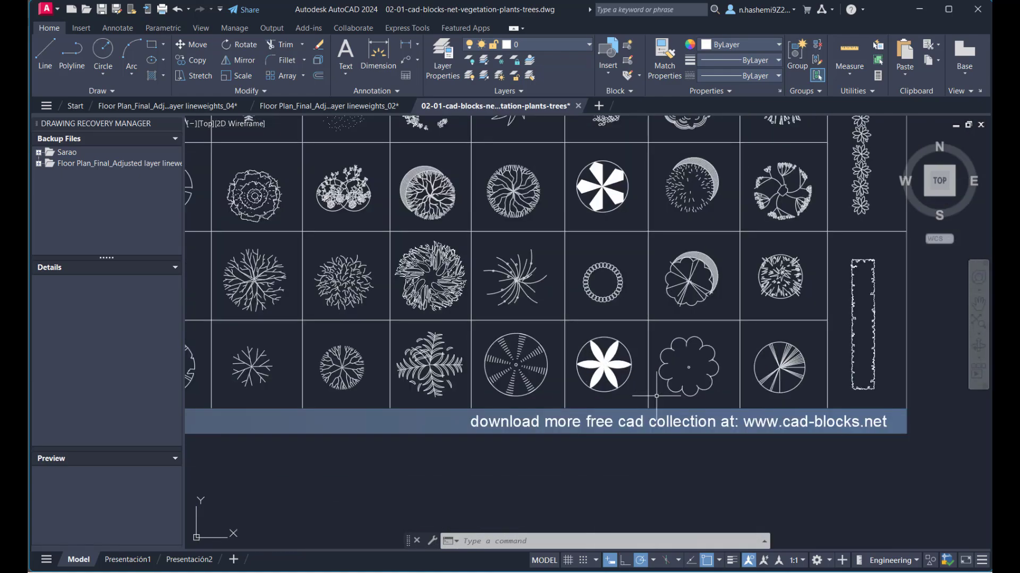
{"action": "scroll", "coordinate": [656, 396], "scroll_direction": "down", "scroll_amount": 6}
{"action": "scroll", "coordinate": [406, 366], "scroll_direction": "up", "scroll_amount": 4}
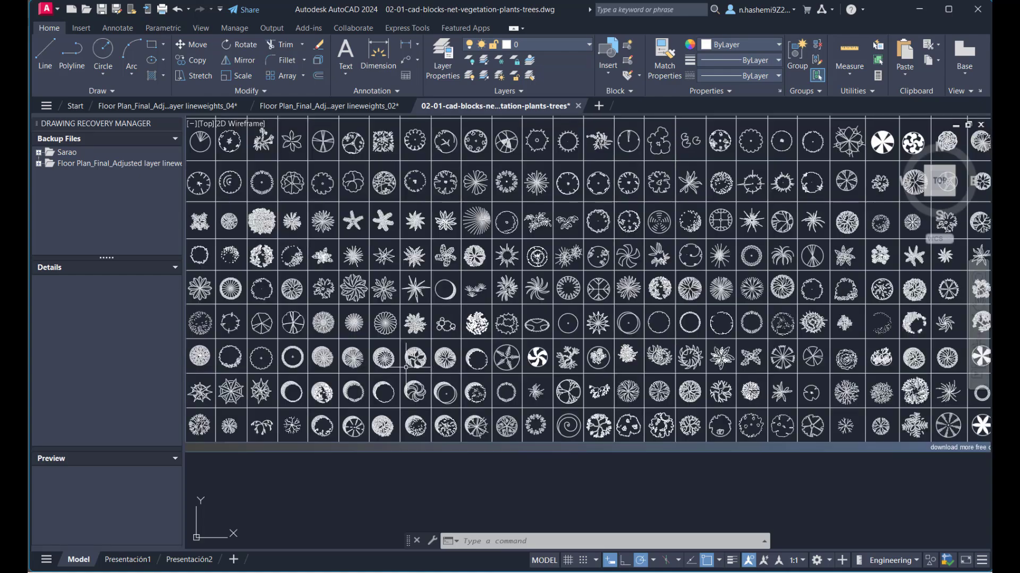
{"action": "scroll", "coordinate": [406, 367], "scroll_direction": "down", "scroll_amount": 5}
{"action": "scroll", "coordinate": [583, 409], "scroll_direction": "up", "scroll_amount": 6}
Copy the circular tree block with straight radiating lines from the last row of the tree sheet and switch back to Illustrator.
{"action": "left_click", "coordinate": [583, 409]}
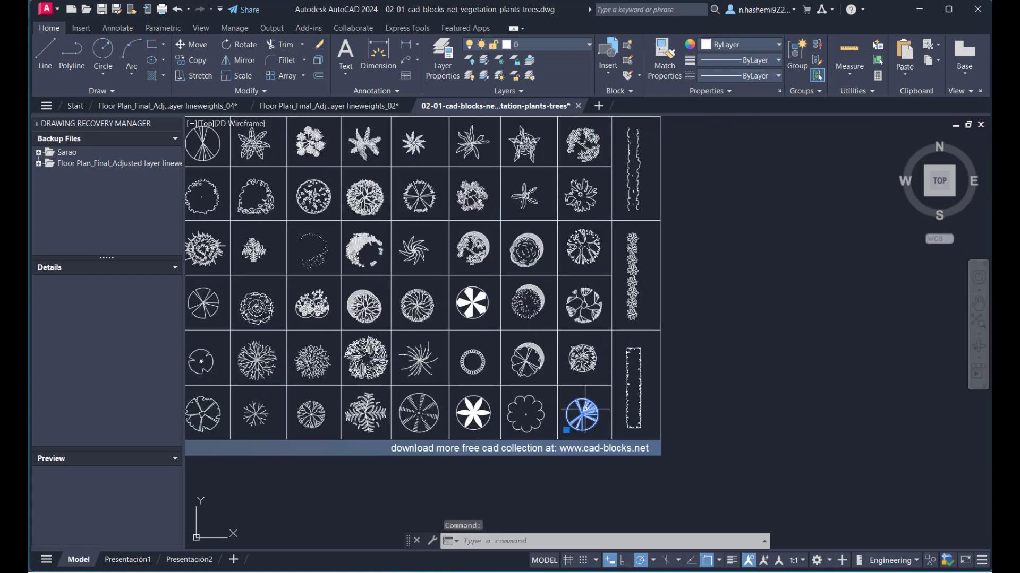
{"action": "scroll", "coordinate": [589, 415], "scroll_direction": "up", "scroll_amount": 4}
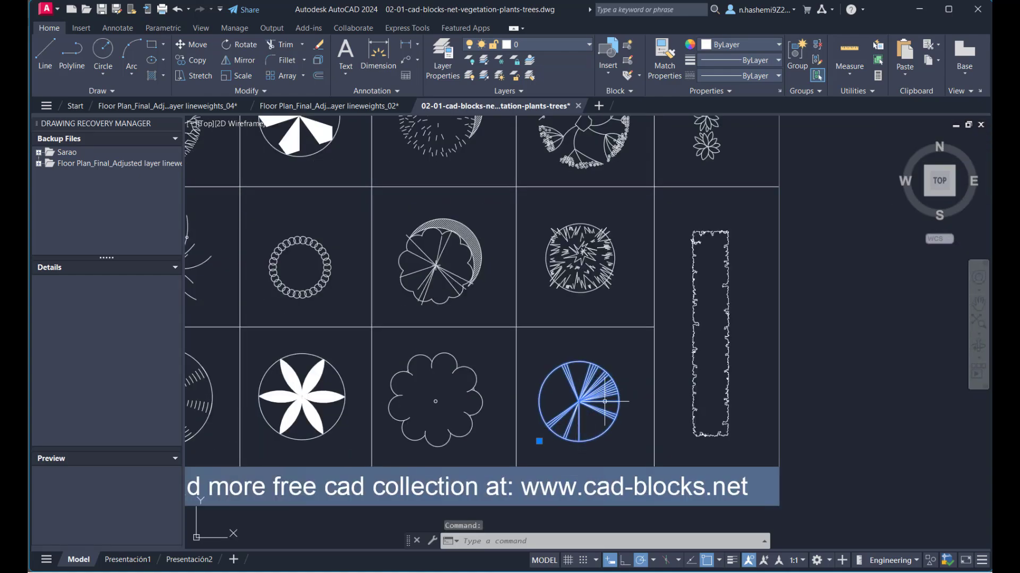
{"action": "scroll", "coordinate": [608, 399], "scroll_direction": "down", "scroll_amount": 5}
{"action": "scroll", "coordinate": [615, 400], "scroll_direction": "up", "scroll_amount": 5}
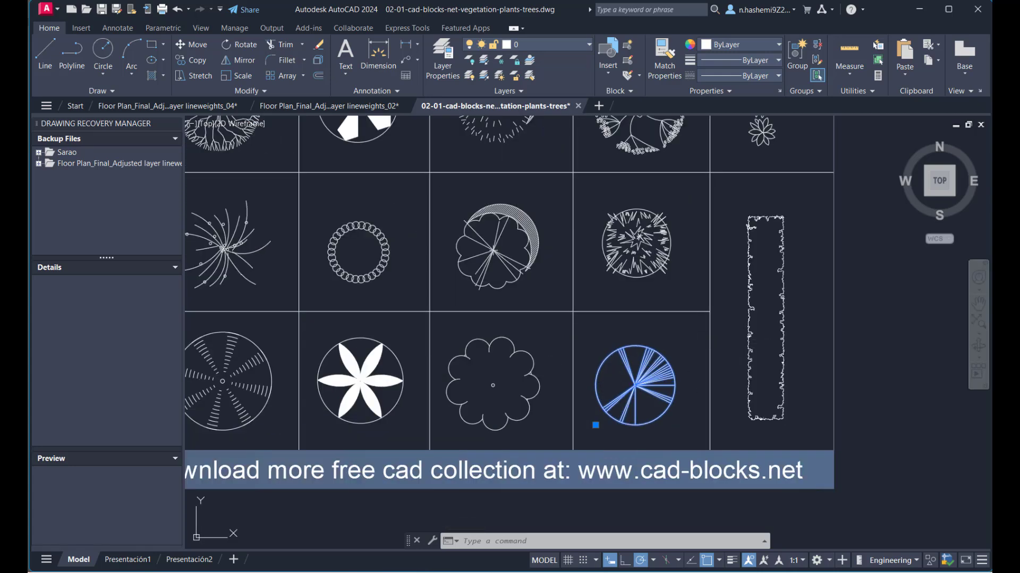
{"action": "key", "text": "ctrl+c"}
{"action": "left_click", "coordinate": [158, 109]}
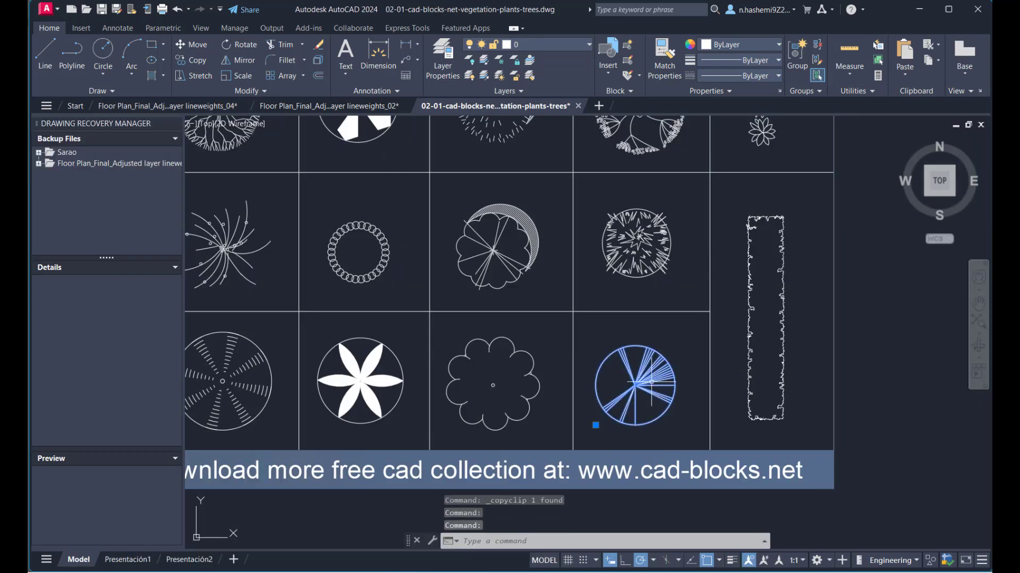
{"action": "left_click", "coordinate": [919, 9]}
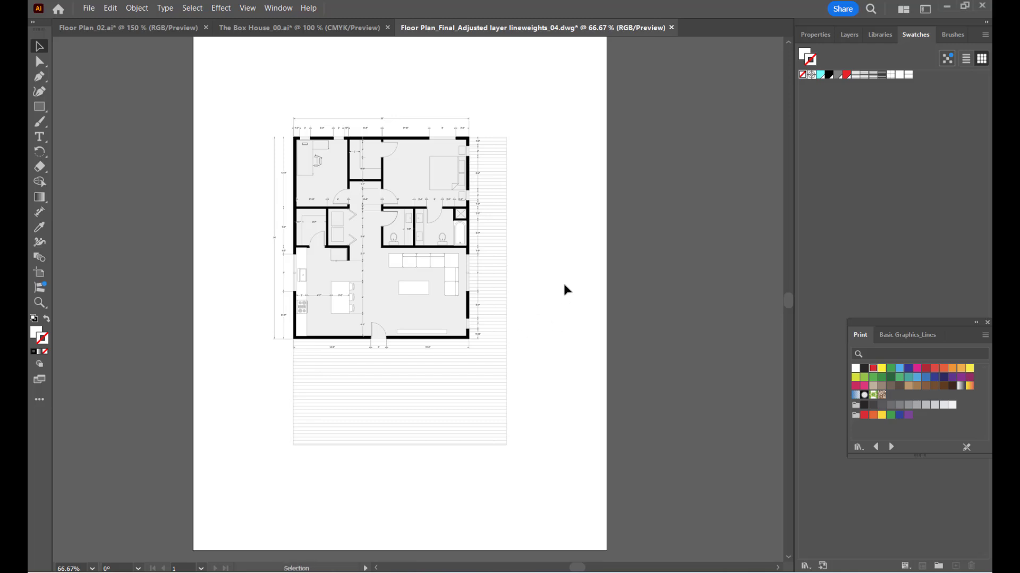
Paste the copied tree and place it, scaled down to about 0.76 in across, near the lower-left corner of the deck.
{"action": "key", "text": "ctrl+v"}
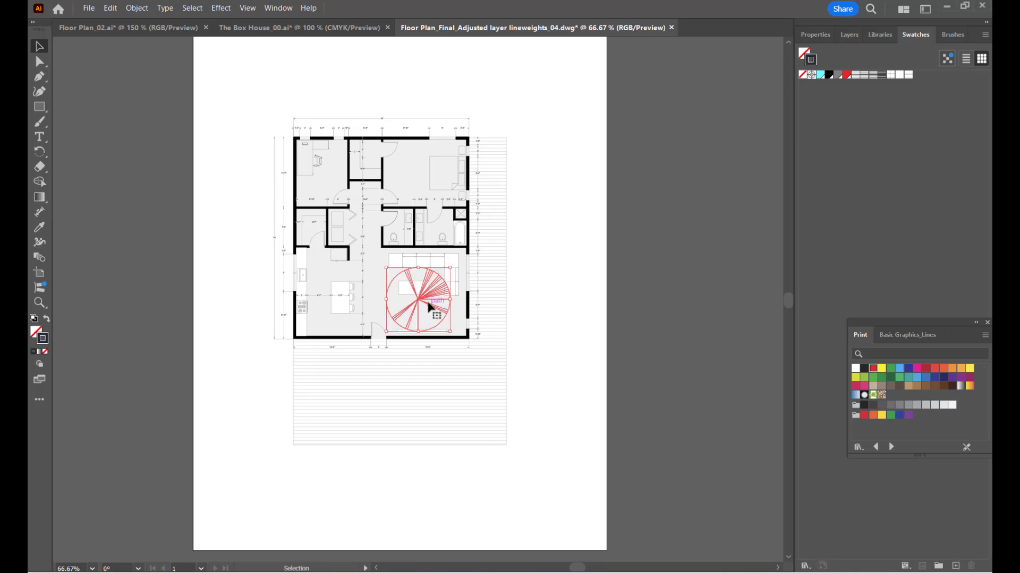
{"action": "left_click_drag", "start_coordinate": [442, 310], "coordinate": [576, 364]}
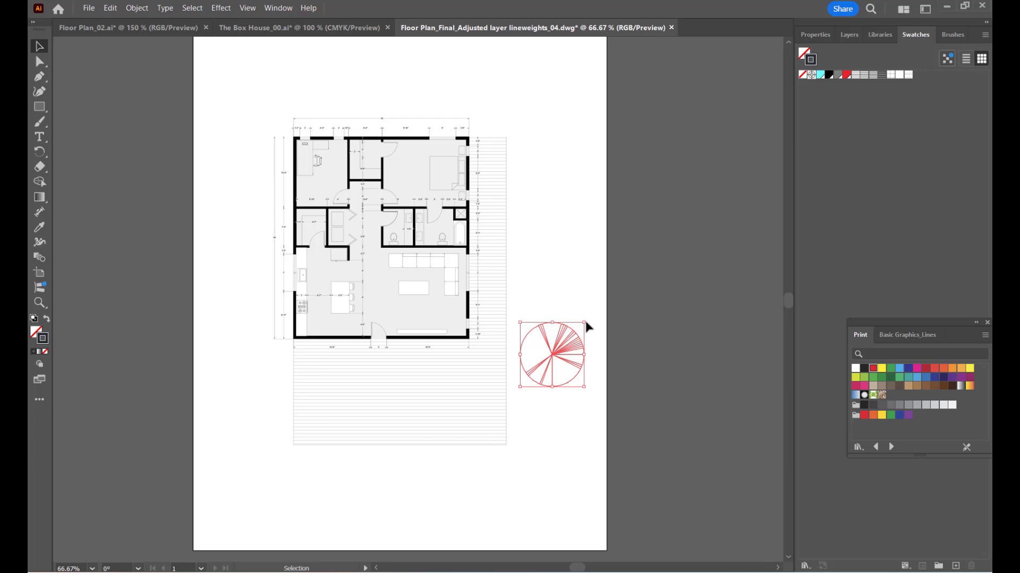
{"action": "mouse_move", "coordinate": [585, 322]}
{"action": "left_mouse_down"}
{"action": "mouse_move", "coordinate": [600, 333]}
{"action": "mouse_move", "coordinate": [590, 324]}
{"action": "mouse_move", "coordinate": [600, 317]}
{"action": "mouse_move", "coordinate": [568, 353]}
{"action": "mouse_move", "coordinate": [428, 419]}
{"action": "mouse_move", "coordinate": [335, 416]}
{"action": "left_mouse_up"}
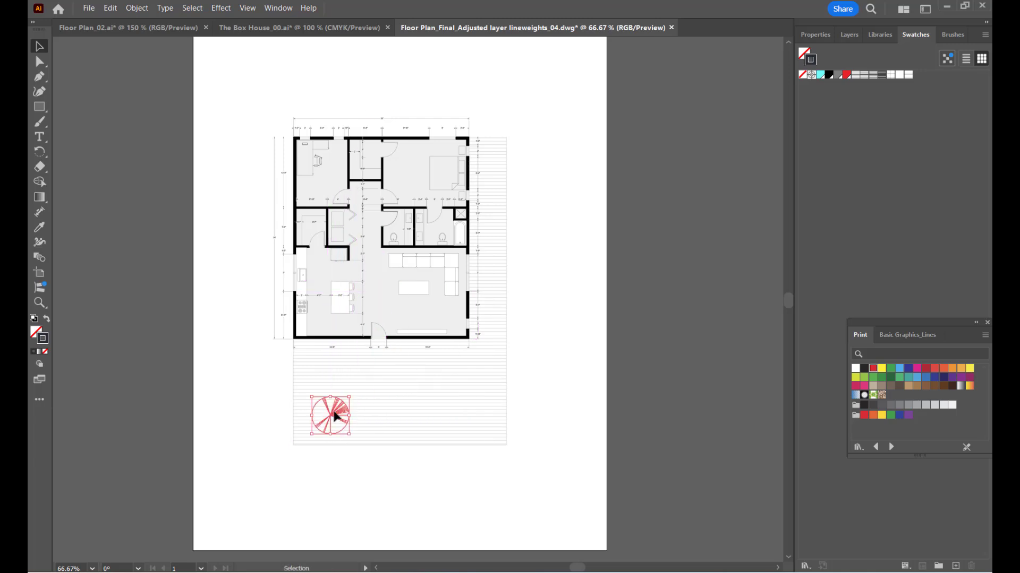
Recolor the tree's linework with the grey stroke color 757575.
{"action": "scroll", "coordinate": [328, 424], "scroll_direction": "up", "scroll_amount": 2}
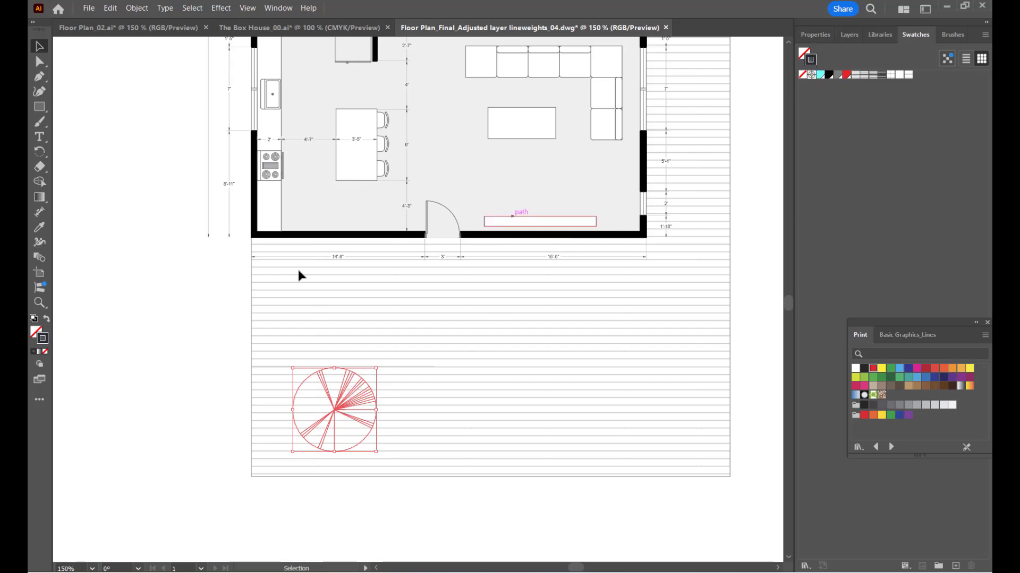
{"action": "left_click", "coordinate": [296, 372]}
{"action": "left_click", "coordinate": [362, 406]}
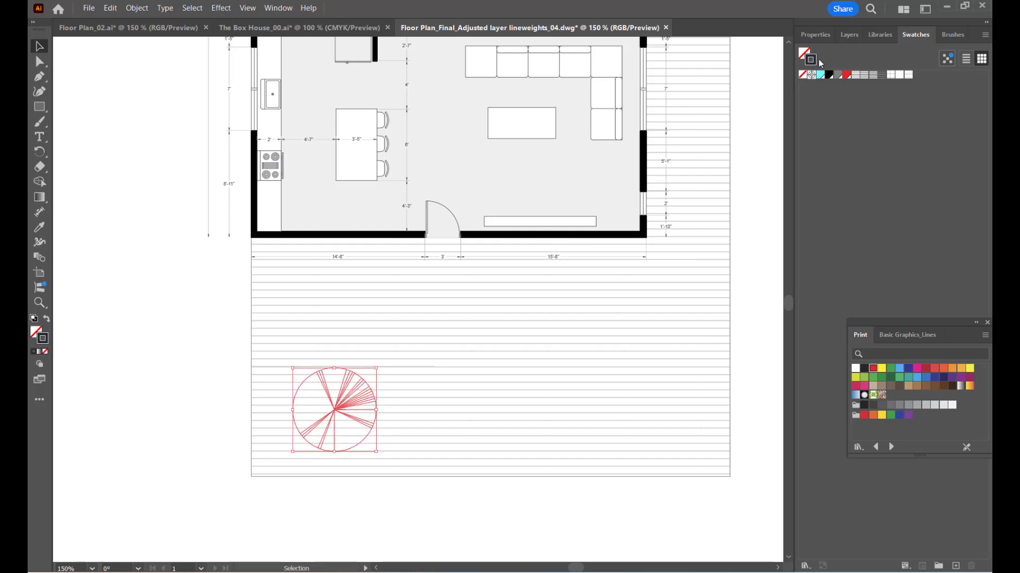
{"action": "left_click", "coordinate": [815, 35]}
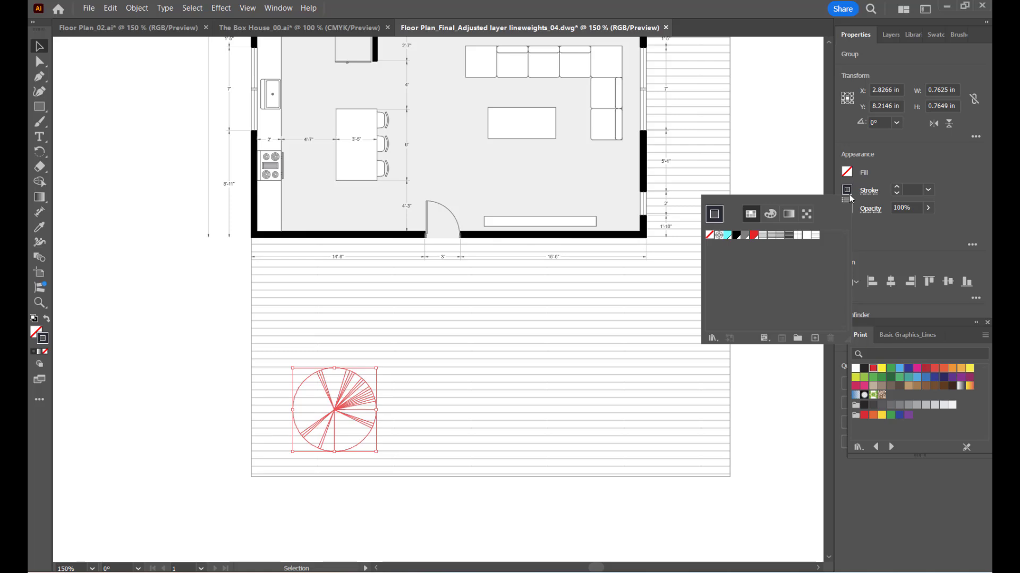
{"action": "double_click", "coordinate": [37, 339]}
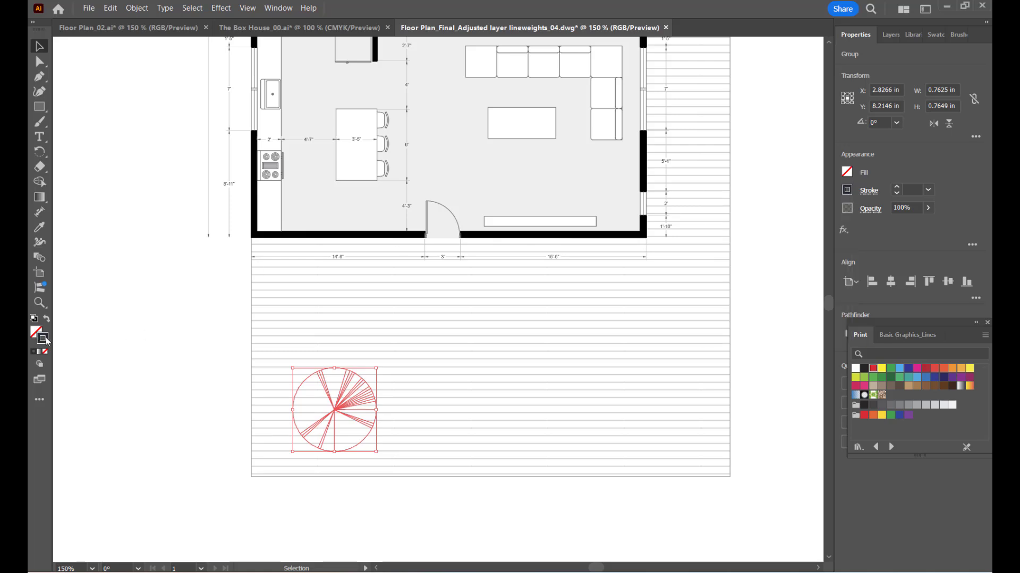
{"action": "left_click_drag", "start_coordinate": [477, 372], "coordinate": [445, 370]}
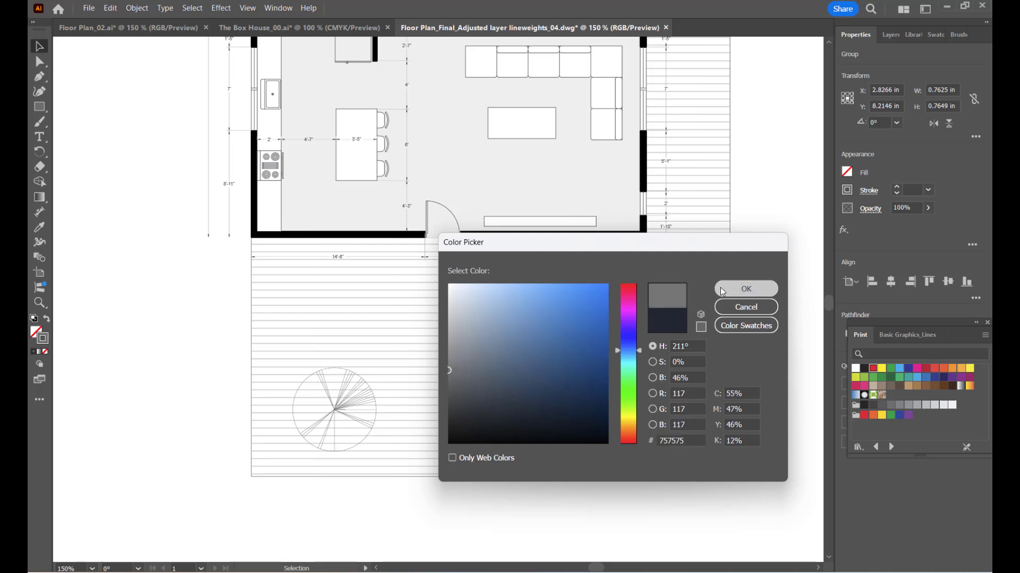
{"action": "left_click", "coordinate": [746, 289]}
{"action": "left_click", "coordinate": [773, 273]}
Draw a circle about 0.82 in across on the deck, just to the right of the tree.
{"action": "scroll", "coordinate": [392, 447], "scroll_direction": "down", "scroll_amount": 1}
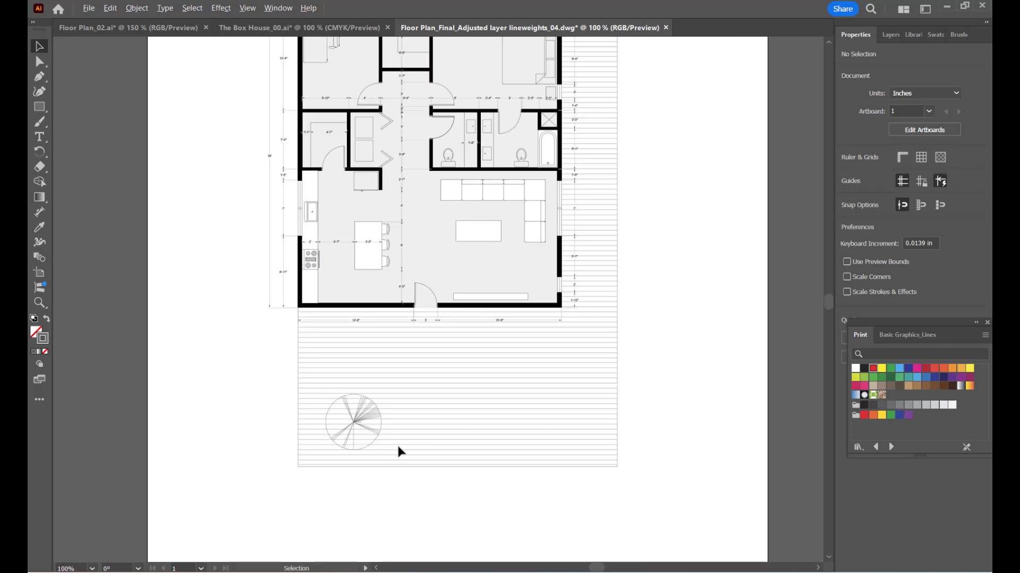
{"action": "scroll", "coordinate": [398, 449], "scroll_direction": "up", "scroll_amount": 2}
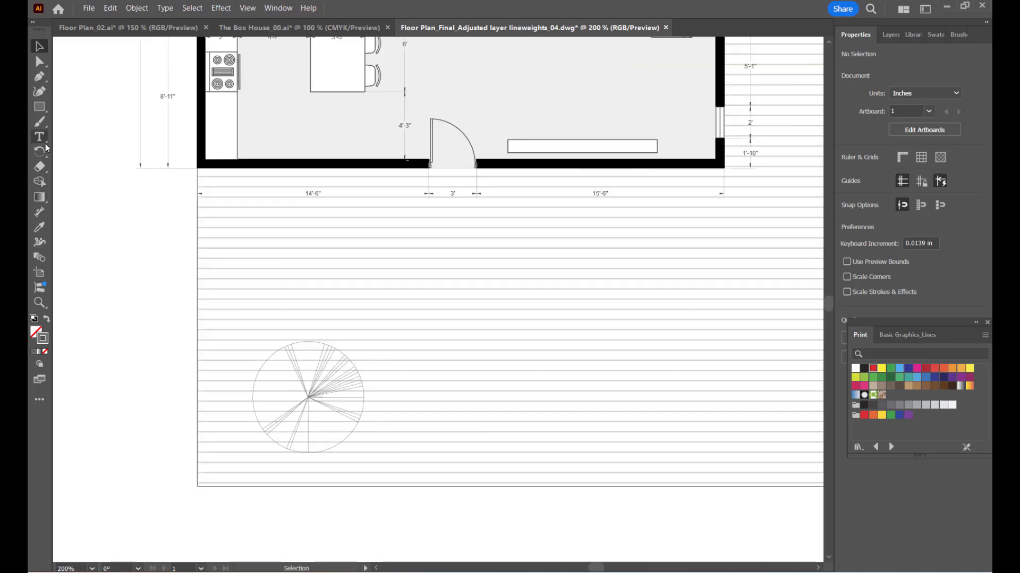
{"action": "scroll", "coordinate": [292, 357], "scroll_direction": "down", "scroll_amount": 3}
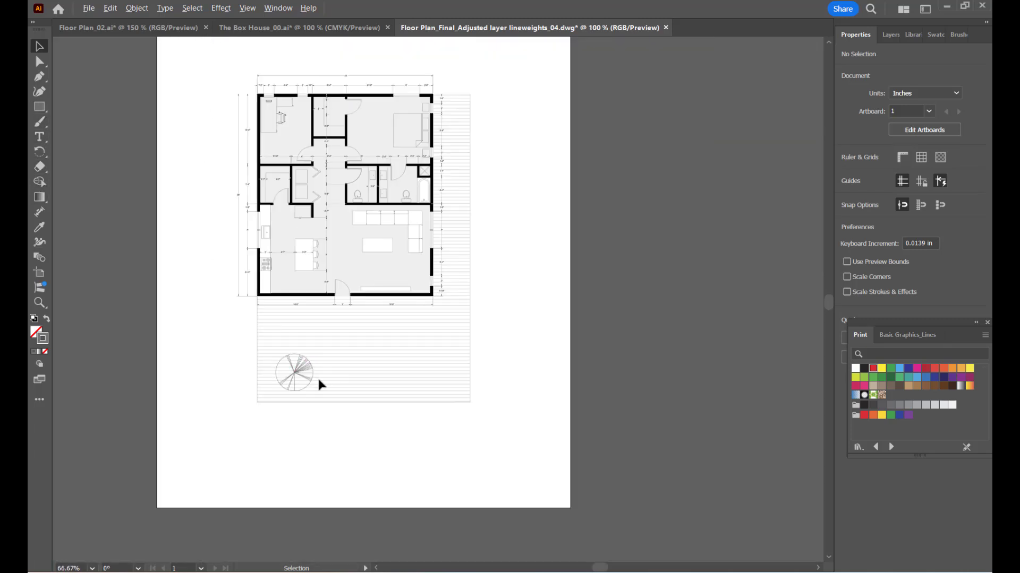
{"action": "scroll", "coordinate": [296, 383], "scroll_direction": "up", "scroll_amount": 4}
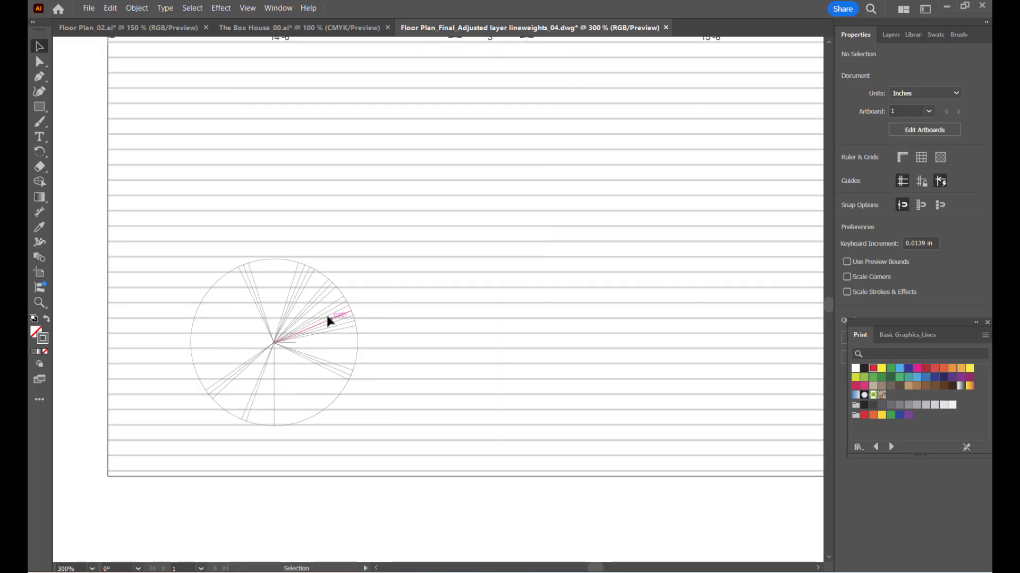
{"action": "left_click_drag", "start_coordinate": [36, 111], "coordinate": [75, 125]}
{"action": "left_click_drag", "start_coordinate": [354, 244], "coordinate": [531, 403]}
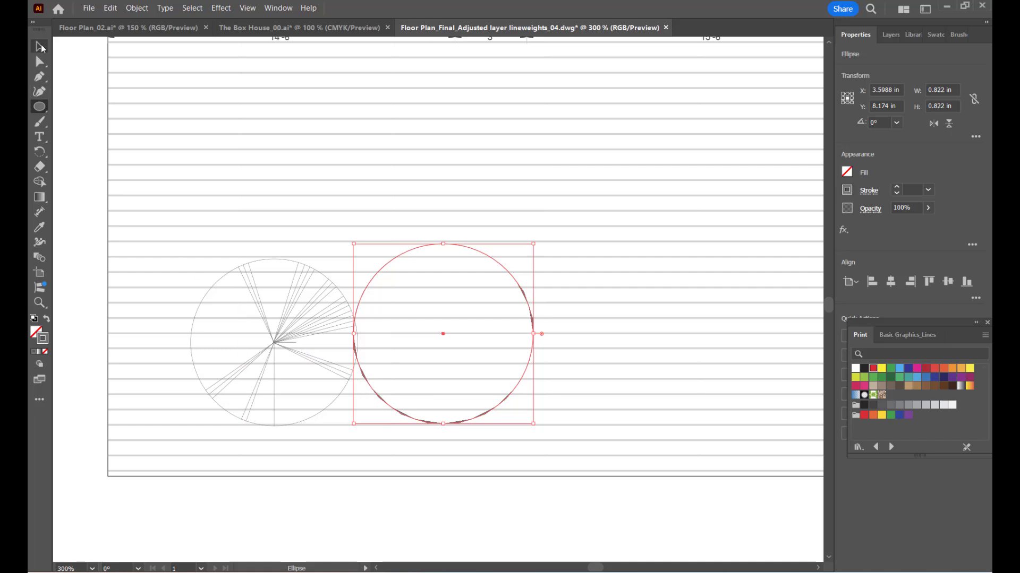
{"action": "left_click", "coordinate": [40, 48]}
{"action": "left_click", "coordinate": [432, 494]}
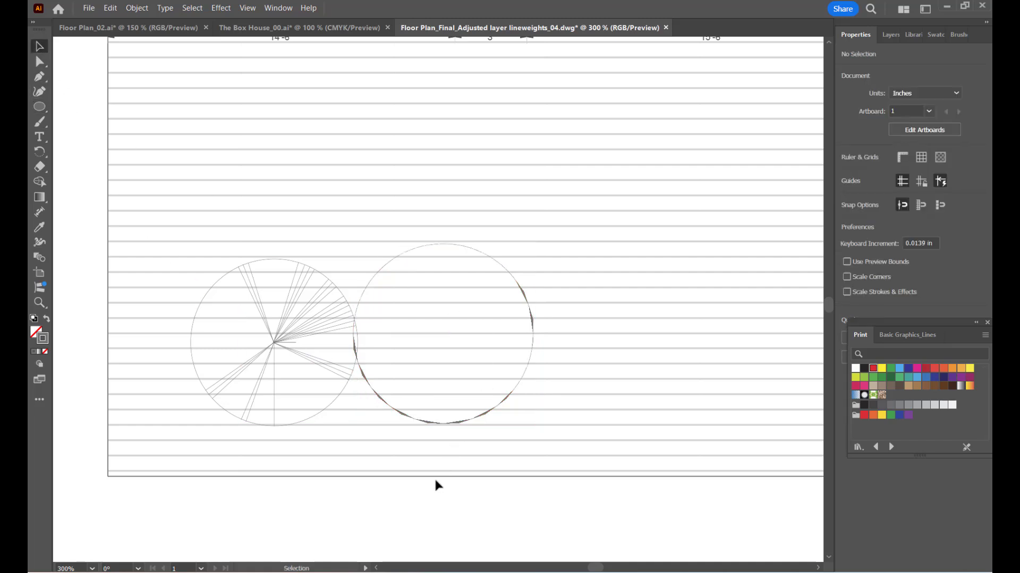
Give the new circle a white FFFFFF fill and no stroke, and scale it down to about 0.76 in across.
{"action": "left_click", "coordinate": [474, 248]}
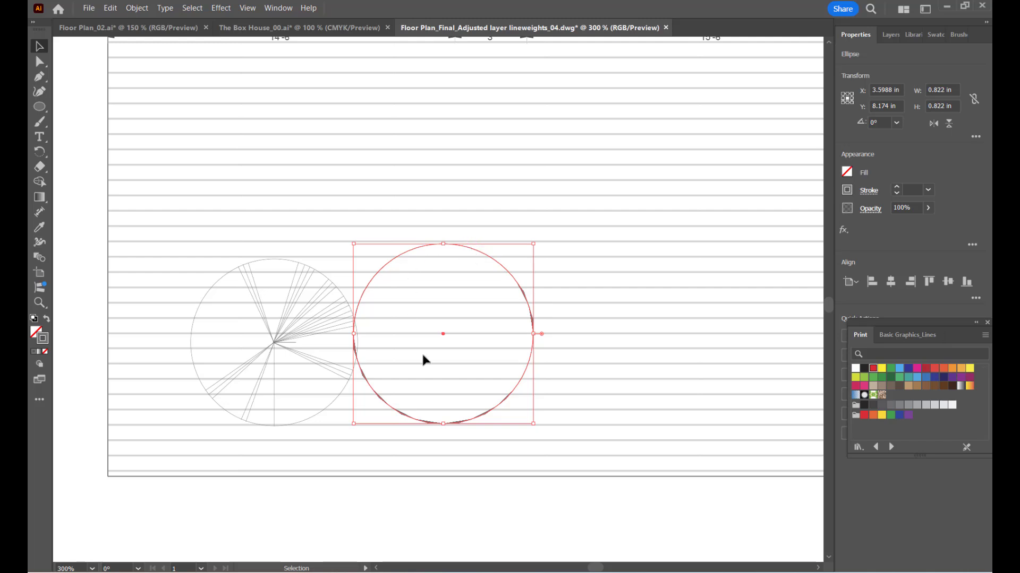
{"action": "left_click", "coordinate": [847, 172]}
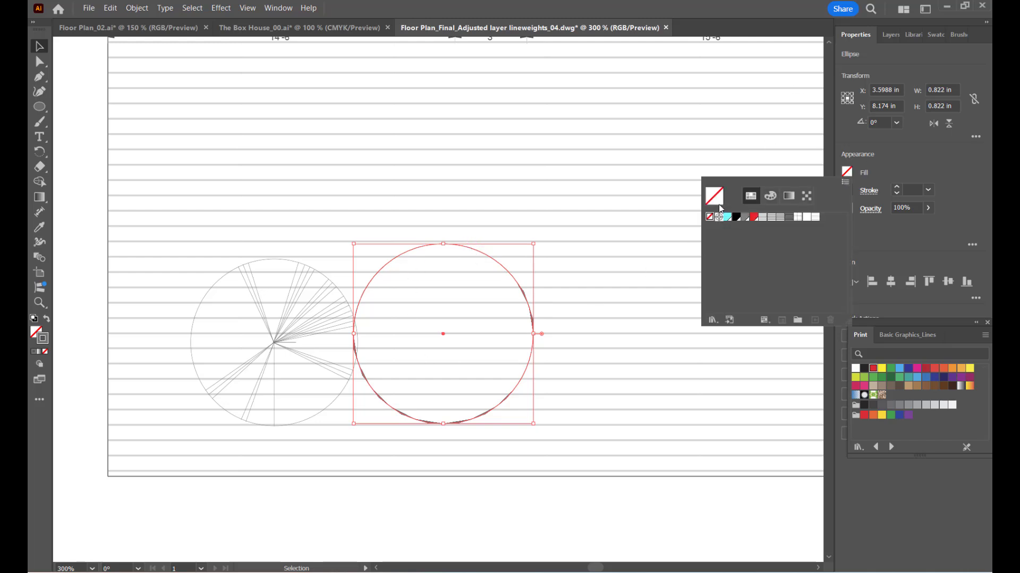
{"action": "left_click", "coordinate": [39, 335]}
{"action": "left_click", "coordinate": [46, 320]}
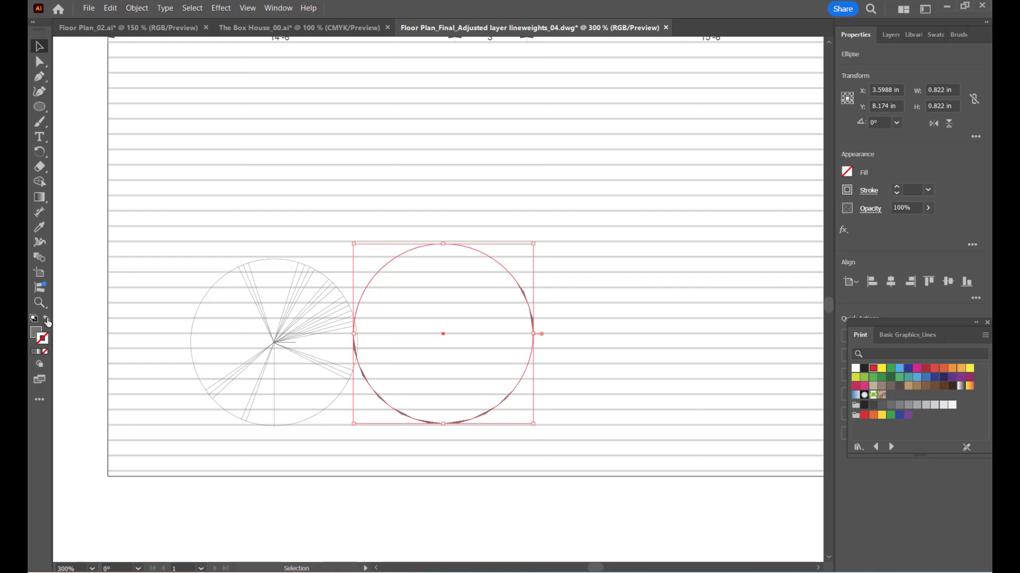
{"action": "left_click", "coordinate": [46, 321]}
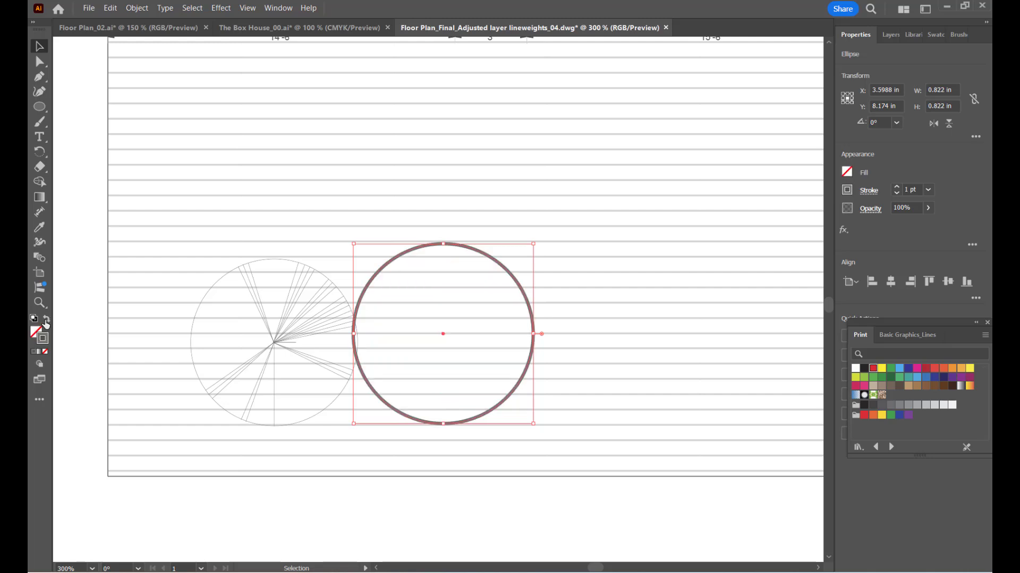
{"action": "double_click", "coordinate": [34, 334]}
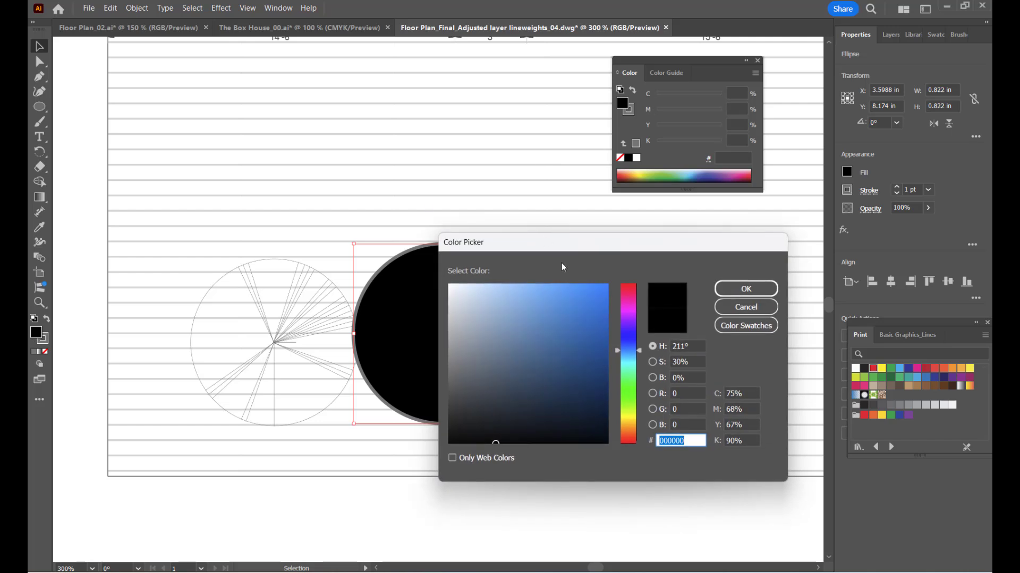
{"action": "left_click_drag", "start_coordinate": [493, 296], "coordinate": [365, 264]}
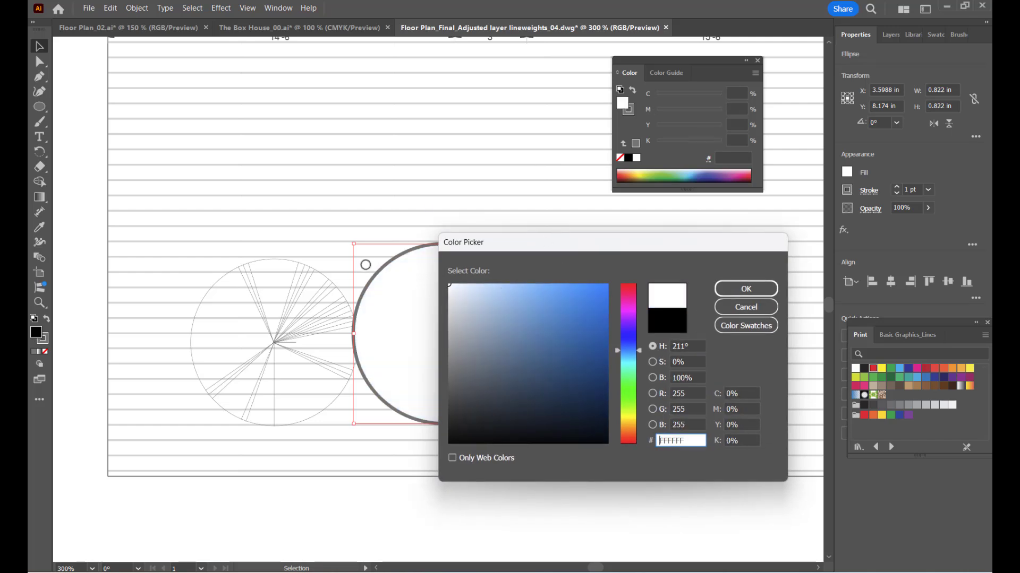
{"action": "left_click", "coordinate": [751, 290]}
{"action": "left_click", "coordinate": [47, 341]}
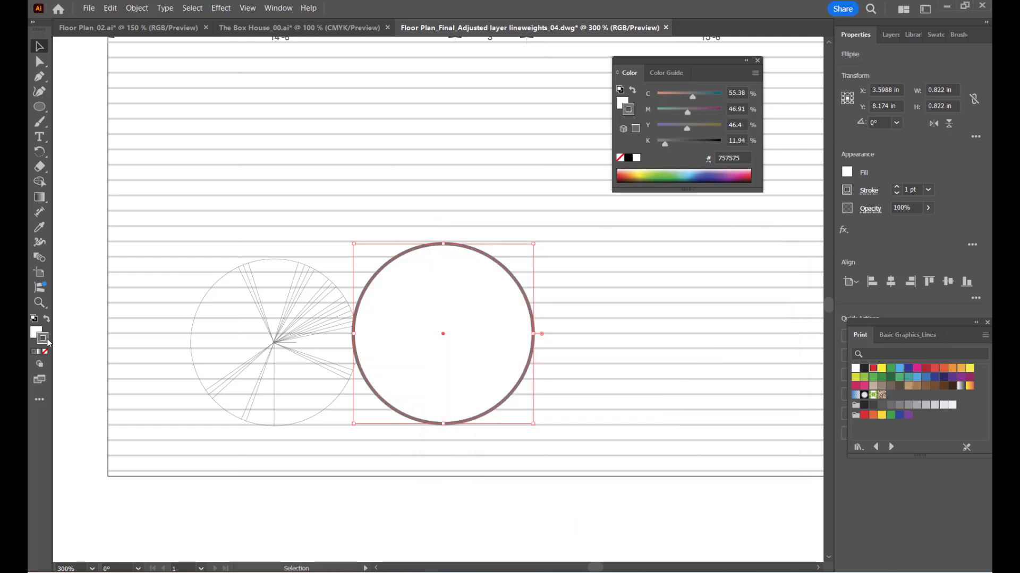
{"action": "left_click", "coordinate": [619, 158]}
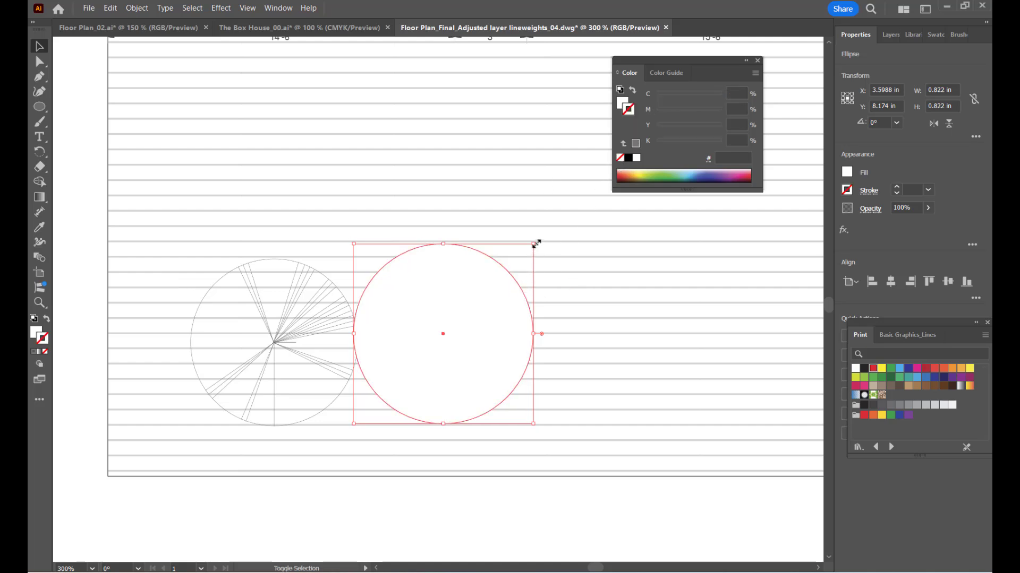
{"action": "left_click_drag", "start_coordinate": [536, 244], "coordinate": [520, 257]}
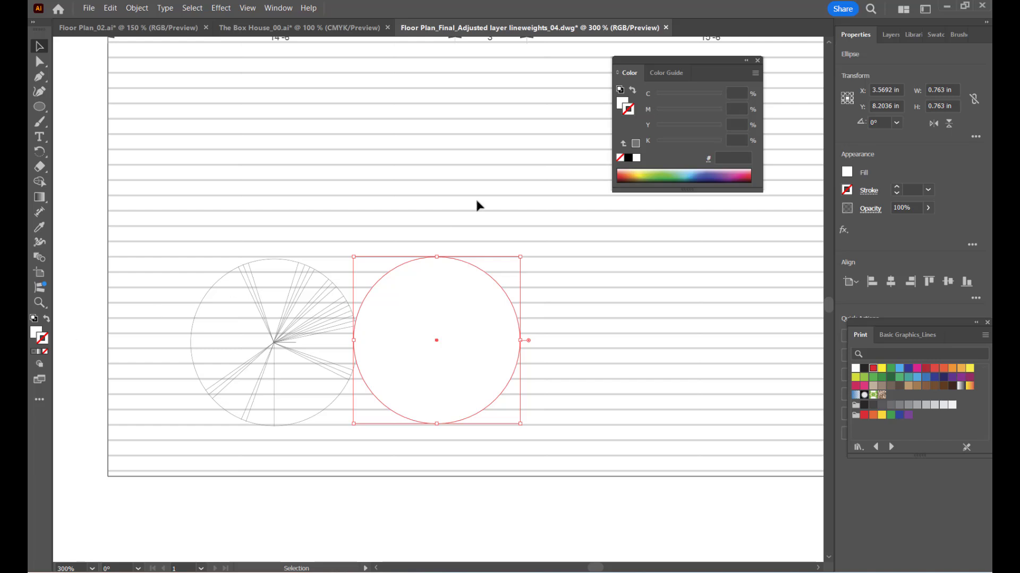
Try a thin black stroke of 0.25 pt on the white circle.
{"action": "left_click", "coordinate": [628, 158]}
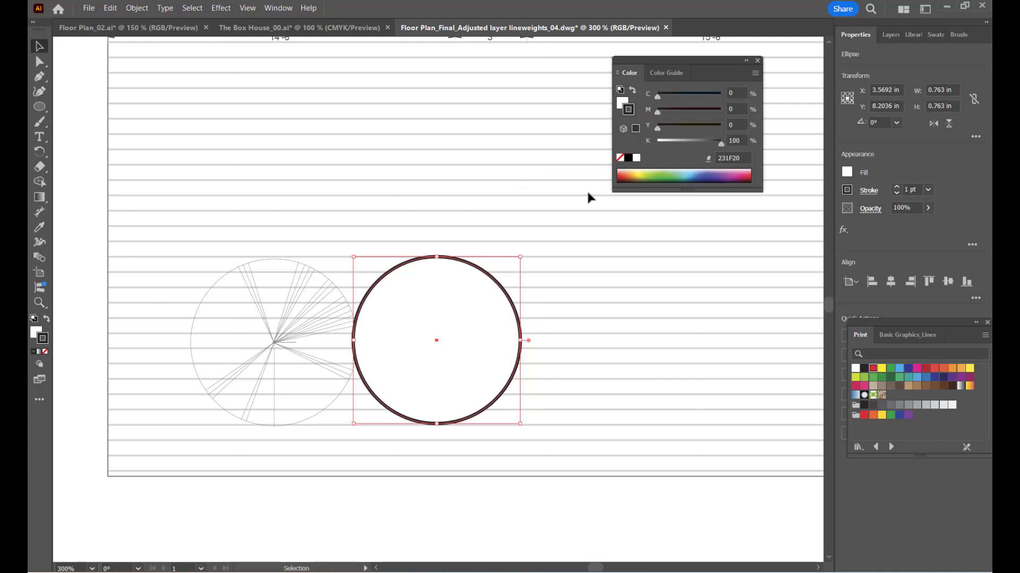
{"action": "left_click", "coordinate": [897, 193]}
{"action": "left_click", "coordinate": [897, 194]}
{"action": "left_click", "coordinate": [897, 194]}
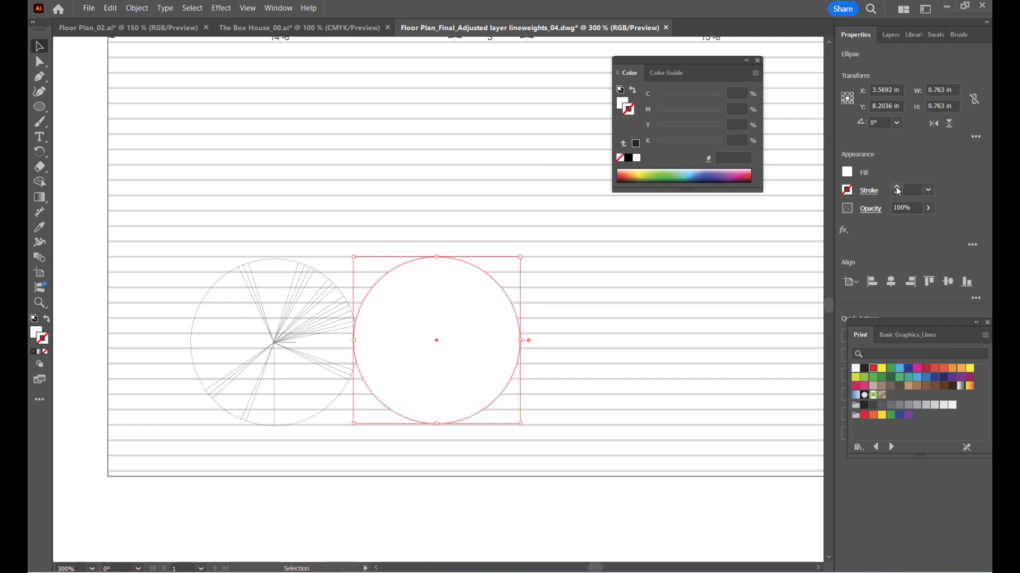
{"action": "left_click", "coordinate": [897, 188]}
Lay the white circle over the tree without a stroke and send it to the back, behind the tree's lines.
{"action": "left_click_drag", "start_coordinate": [474, 285], "coordinate": [312, 282]}
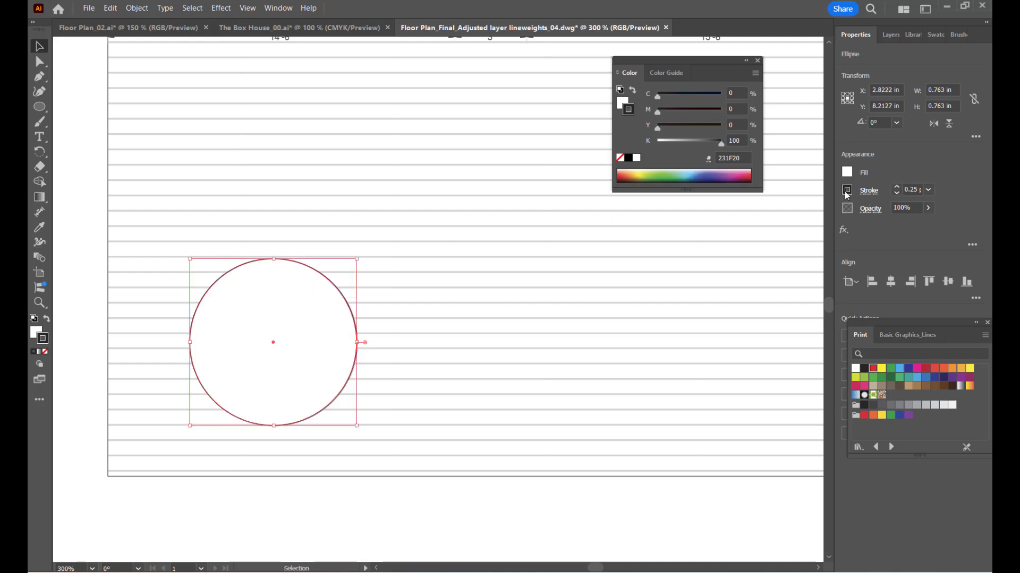
{"action": "left_click", "coordinate": [619, 158]}
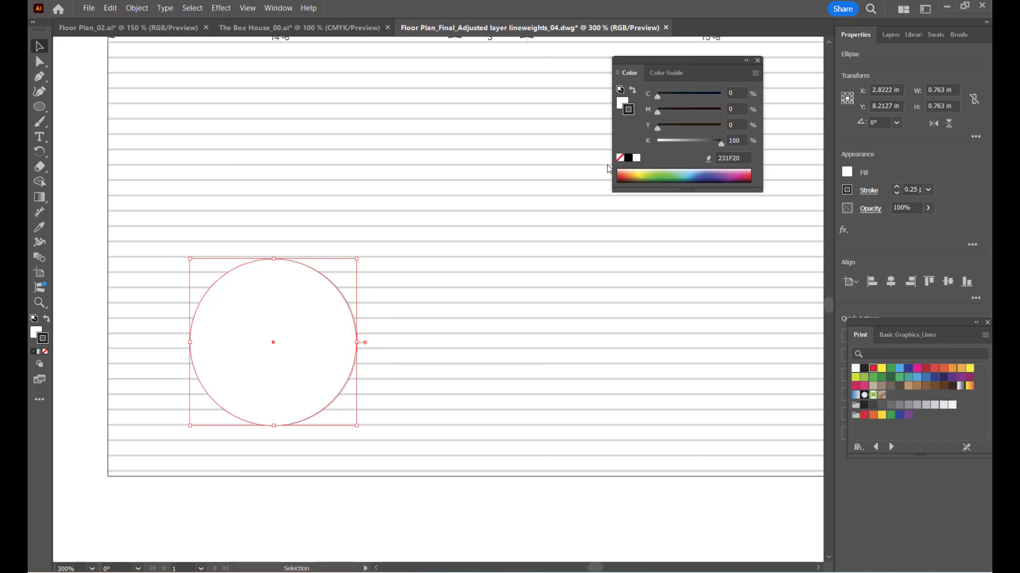
{"action": "right_click", "coordinate": [326, 291]}
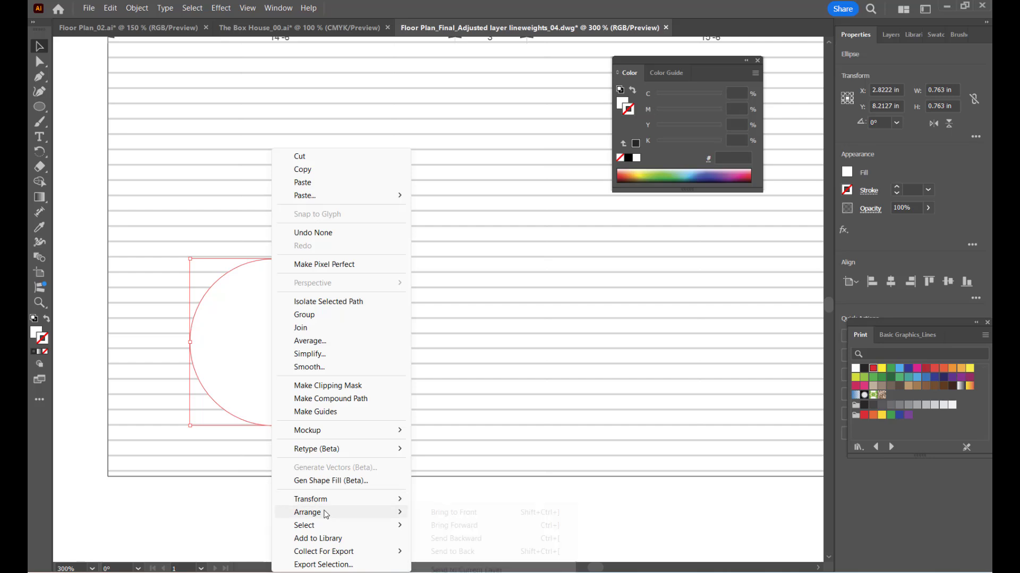
{"action": "mouse_move", "coordinate": [355, 513]}
{"action": "left_click", "coordinate": [452, 551]}
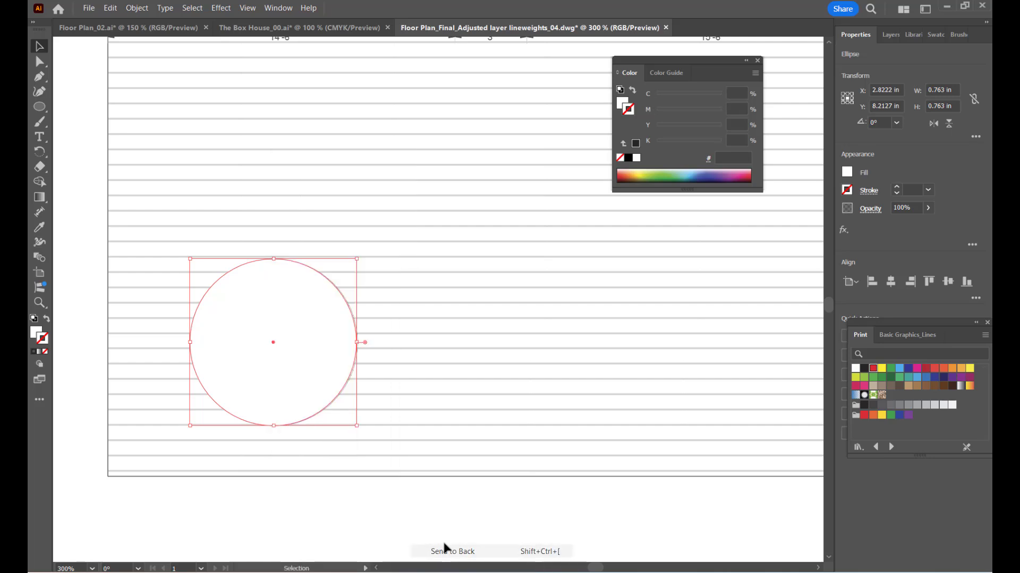
{"action": "left_click", "coordinate": [77, 400]}
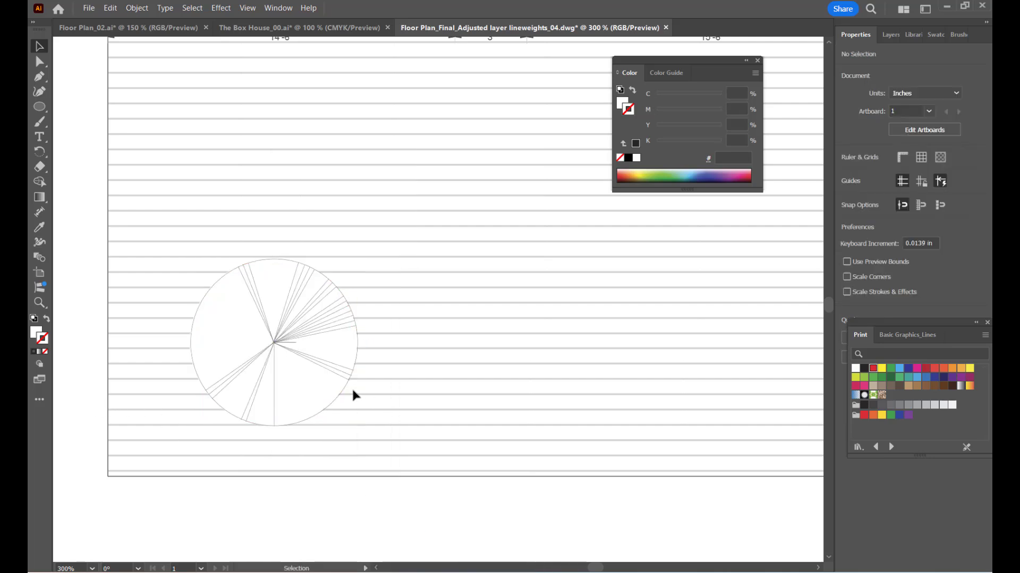
Group the deck tree's linework with the white circle lying behind it.
{"action": "scroll", "coordinate": [354, 396], "scroll_direction": "down", "scroll_amount": 1}
{"action": "scroll", "coordinate": [298, 424], "scroll_direction": "down", "scroll_amount": 1}
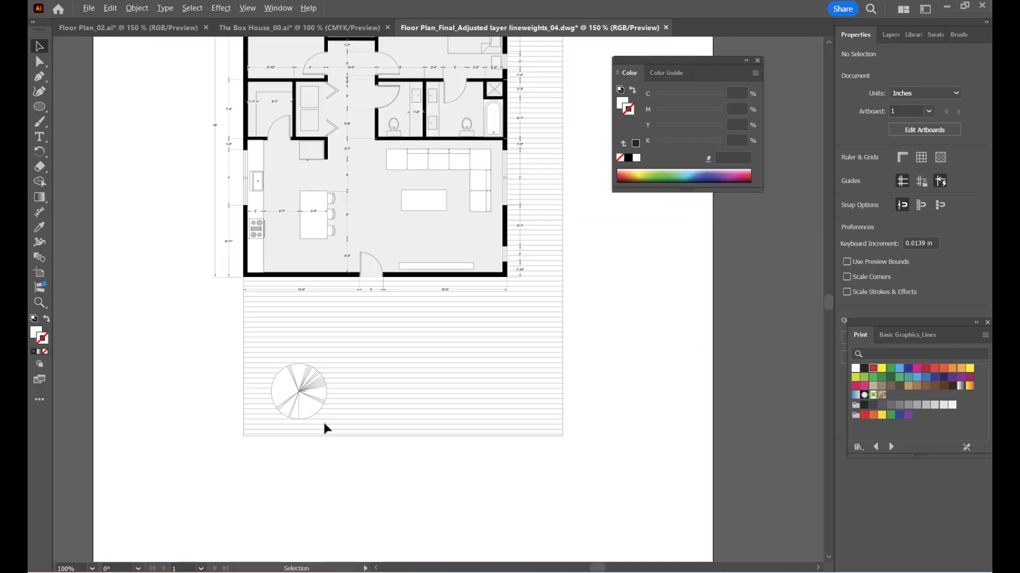
{"action": "scroll", "coordinate": [329, 438], "scroll_direction": "down", "scroll_amount": 1}
{"action": "scroll", "coordinate": [361, 484], "scroll_direction": "down", "scroll_amount": 1}
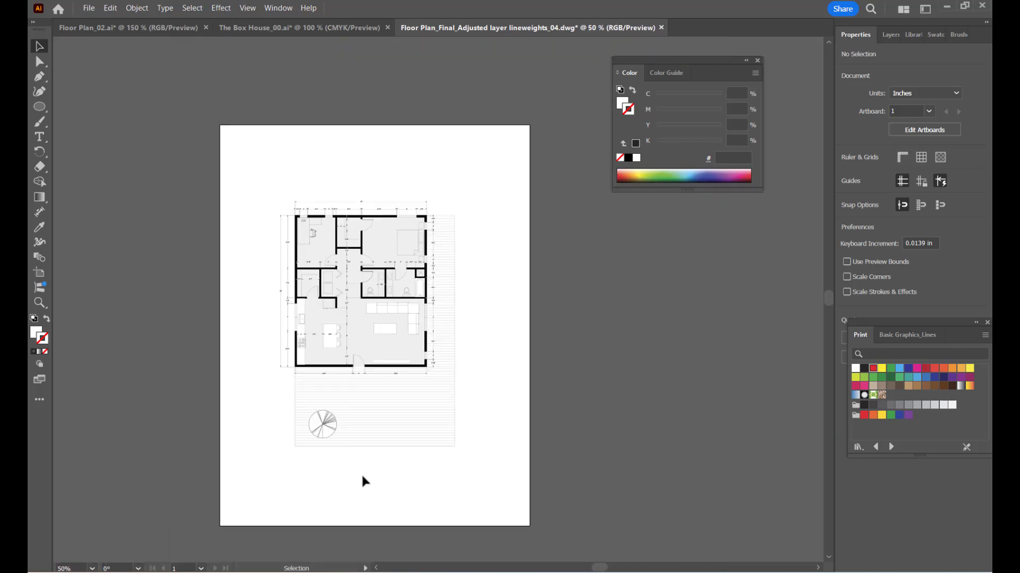
{"action": "scroll", "coordinate": [365, 481], "scroll_direction": "up", "scroll_amount": 2}
{"action": "scroll", "coordinate": [360, 476], "scroll_direction": "down", "scroll_amount": 1}
{"action": "scroll", "coordinate": [355, 473], "scroll_direction": "up", "scroll_amount": 2}
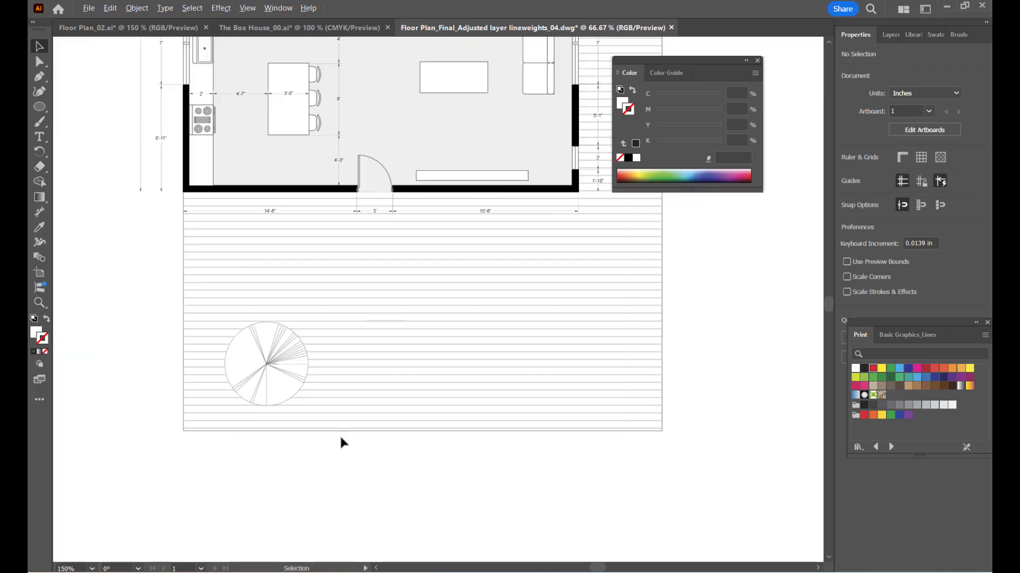
{"action": "scroll", "coordinate": [340, 441], "scroll_direction": "up", "scroll_amount": 1}
{"action": "scroll", "coordinate": [319, 467], "scroll_direction": "down", "scroll_amount": 2}
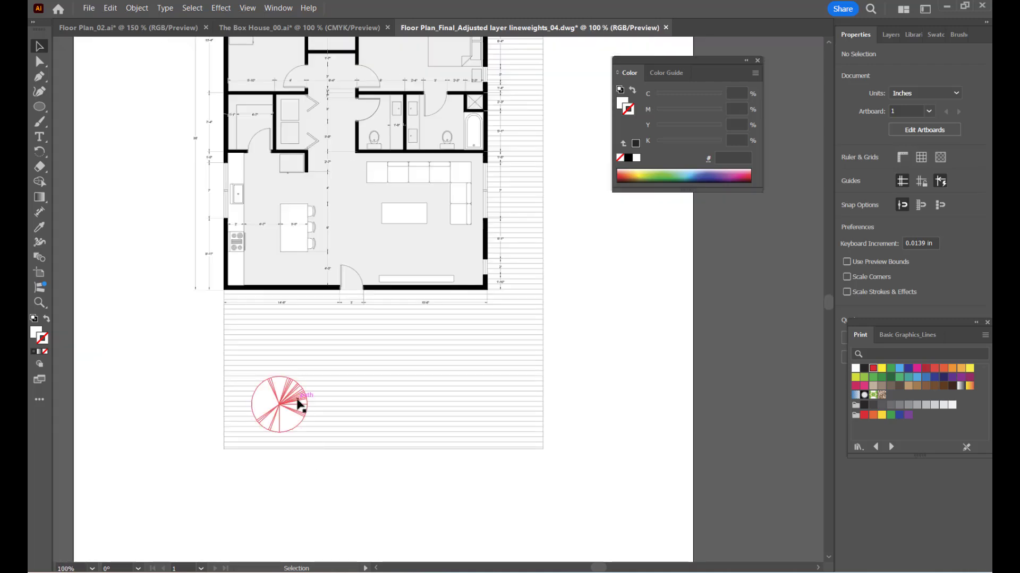
{"action": "left_click", "coordinate": [299, 404]}
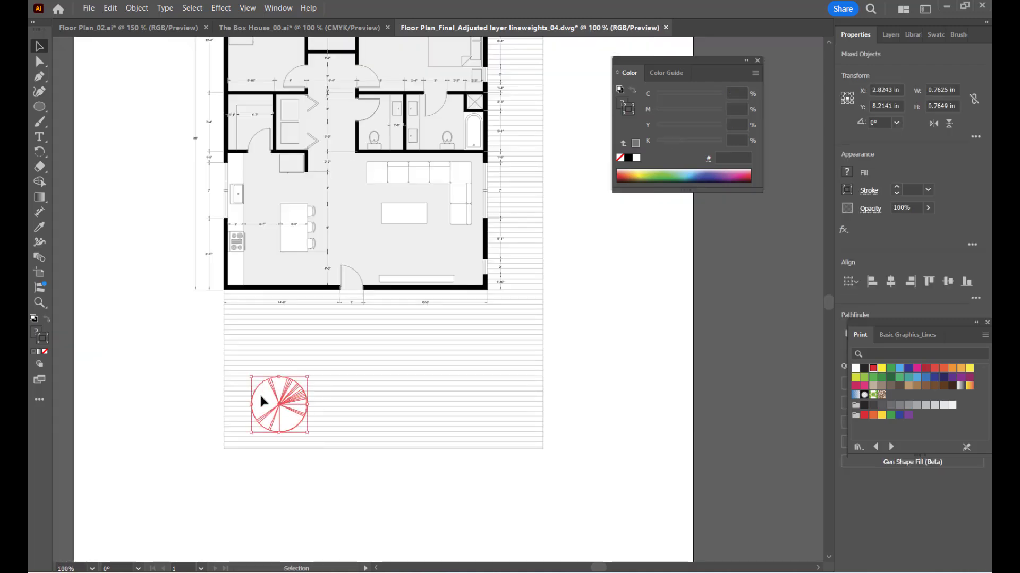
{"action": "key", "text": "ctrl+g"}
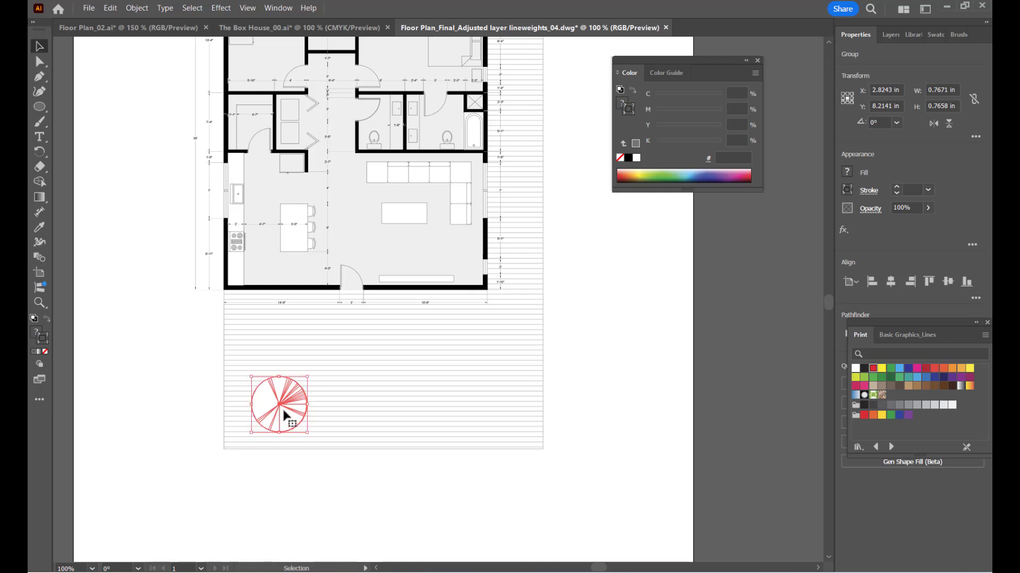
Duplicate the grouped tree, scale the copy down to about 0.53 in across, and place it overlapping the upper-right edge of the original.
{"action": "key", "text": "ctrl+c"}
{"action": "key", "text": "ctrl+v"}
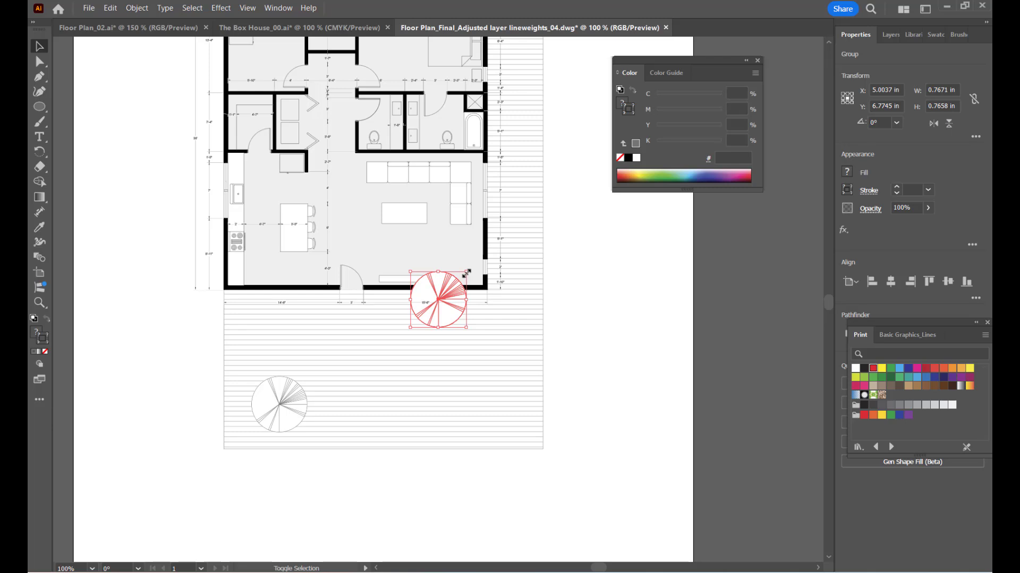
{"action": "left_click_drag", "start_coordinate": [466, 273], "coordinate": [449, 288]}
{"action": "left_click_drag", "start_coordinate": [417, 322], "coordinate": [295, 383]}
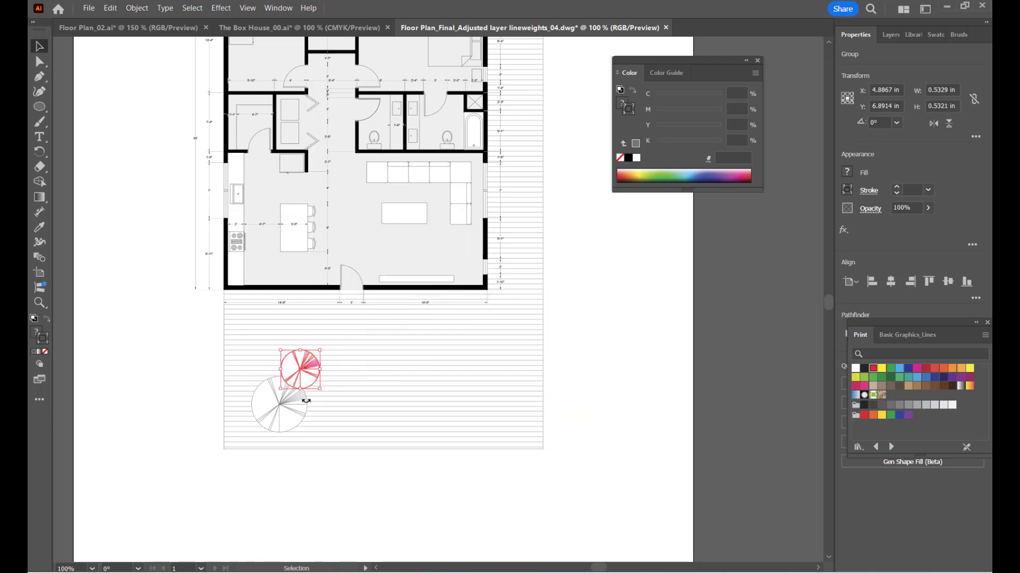
{"action": "left_click", "coordinate": [348, 477]}
Rotate the smaller tree 90° counterclockwise so its branches differ from the larger tree's.
{"action": "scroll", "coordinate": [359, 474], "scroll_direction": "down", "scroll_amount": 2}
{"action": "scroll", "coordinate": [319, 417], "scroll_direction": "up", "scroll_amount": 4}
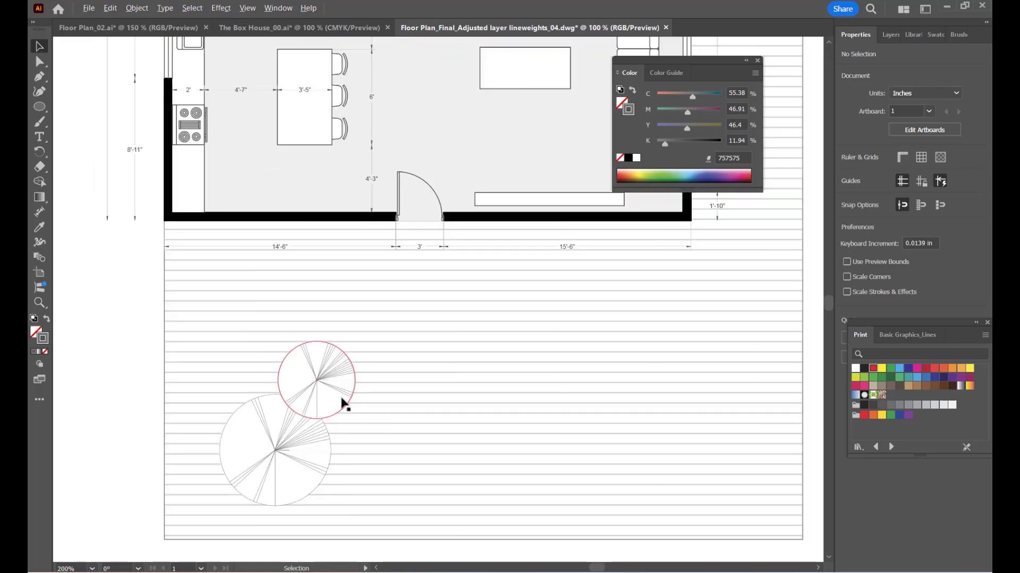
{"action": "scroll", "coordinate": [344, 405], "scroll_direction": "down", "scroll_amount": 1}
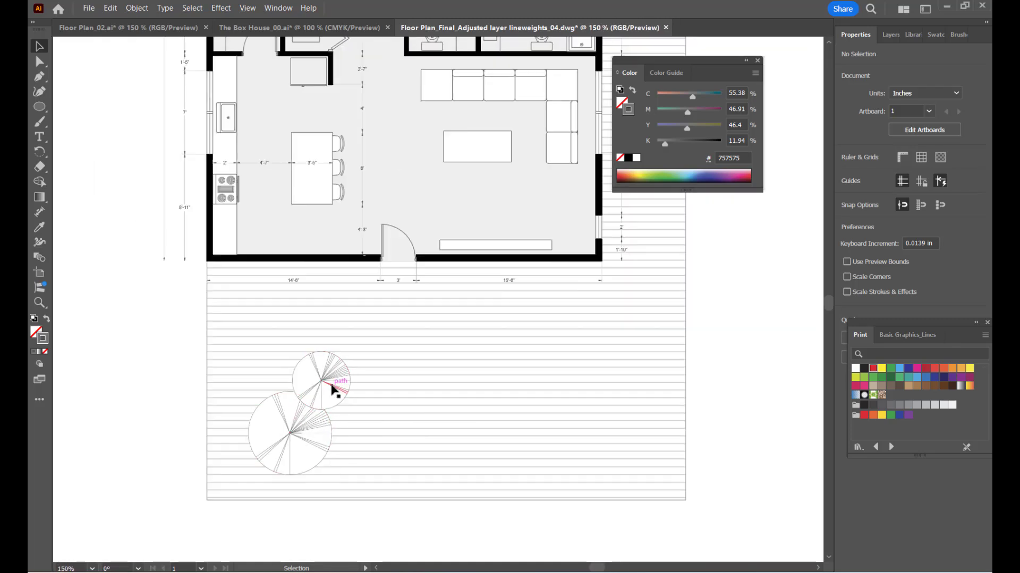
{"action": "left_click", "coordinate": [330, 393]}
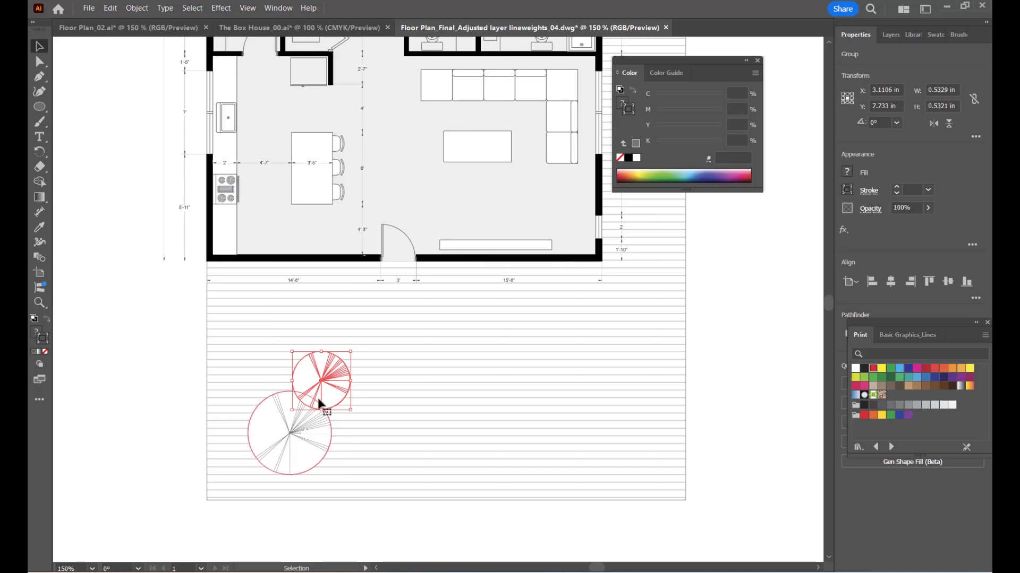
{"action": "left_click_drag", "start_coordinate": [357, 347], "coordinate": [306, 339]}
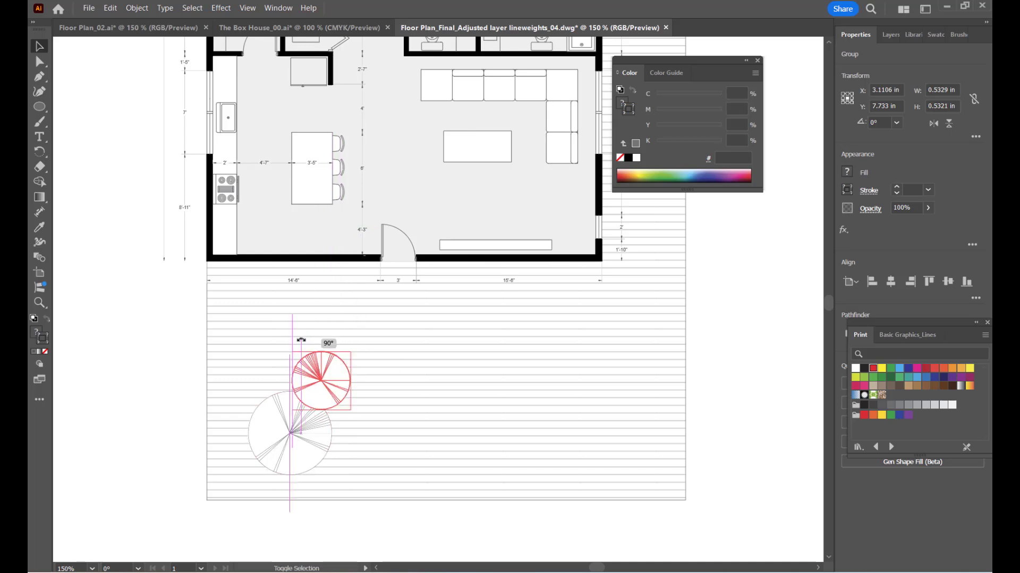
{"action": "left_click", "coordinate": [159, 336]}
Review the two deck trees on the whole sheet and compare them with the trees in Floor Plan_02.ai.
{"action": "key", "text": "ctrl+0"}
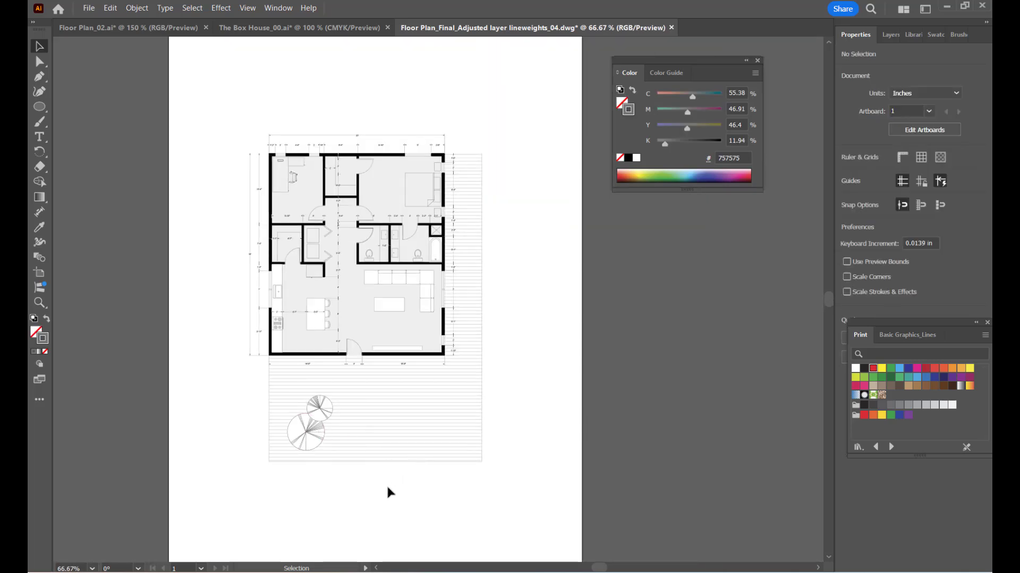
{"action": "scroll", "coordinate": [387, 484], "scroll_direction": "up", "scroll_amount": 1}
{"action": "scroll", "coordinate": [309, 465], "scroll_direction": "down", "scroll_amount": 1}
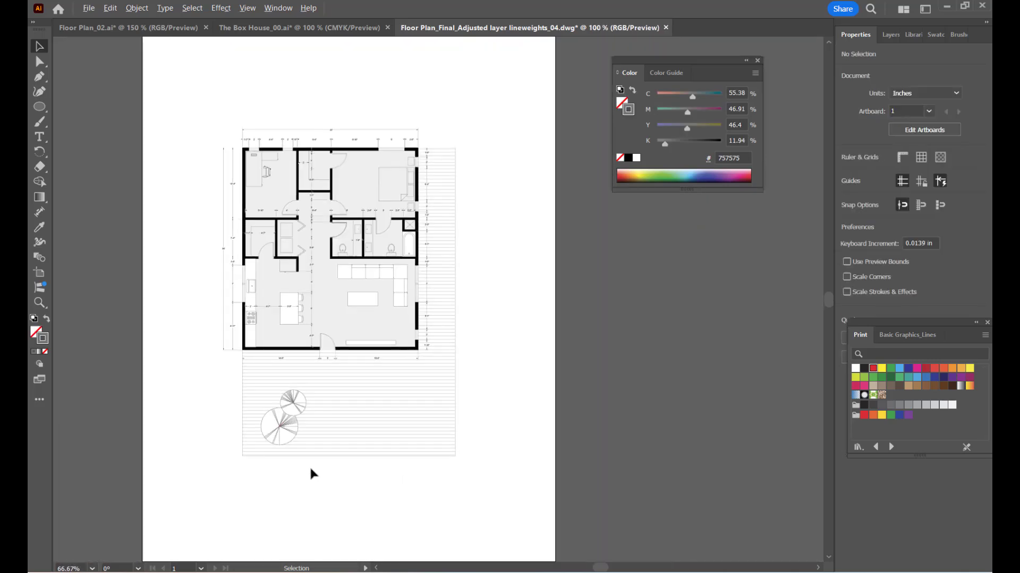
{"action": "scroll", "coordinate": [305, 462], "scroll_direction": "up", "scroll_amount": 2}
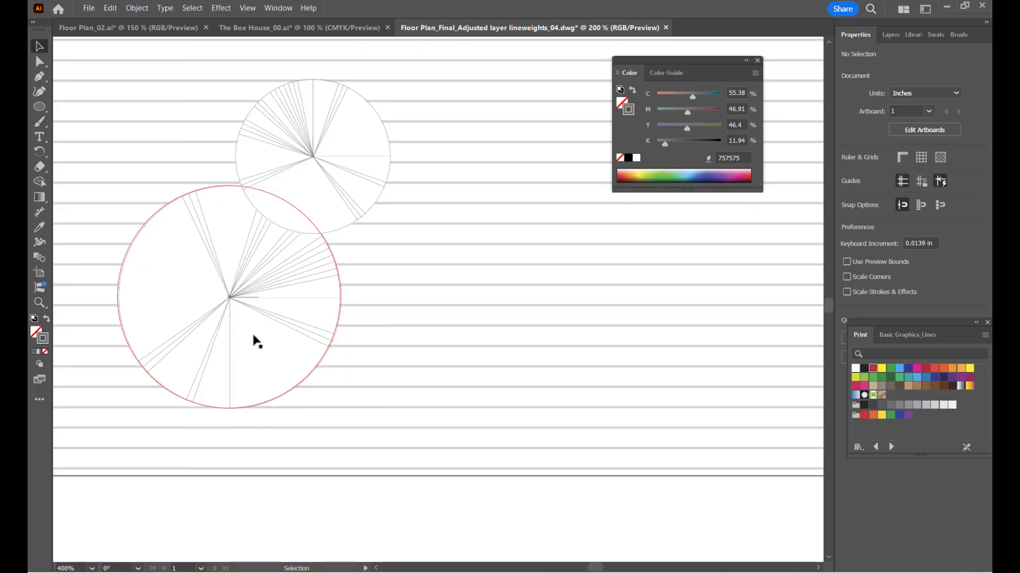
{"action": "scroll", "coordinate": [275, 419], "scroll_direction": "down", "scroll_amount": 3}
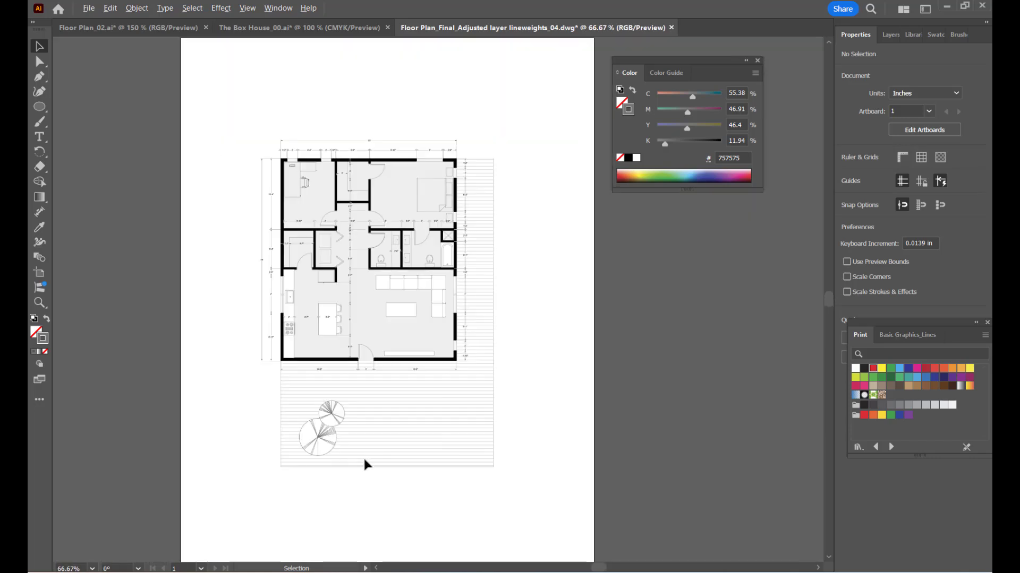
{"action": "scroll", "coordinate": [363, 459], "scroll_direction": "up", "scroll_amount": 1}
{"action": "left_click", "coordinate": [162, 33]}
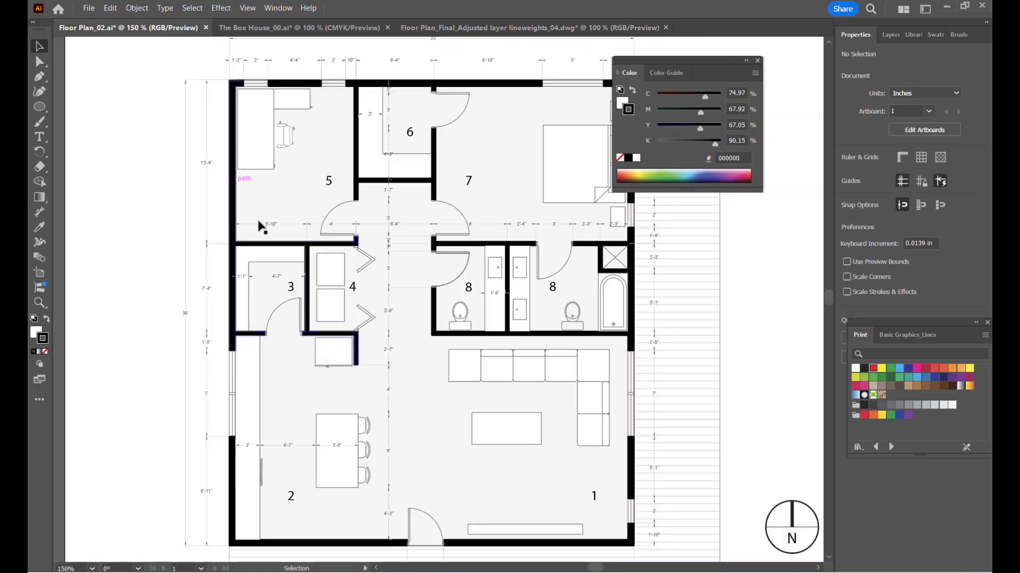
{"action": "scroll", "coordinate": [357, 288], "scroll_direction": "down", "scroll_amount": 3}
{"action": "scroll", "coordinate": [386, 452], "scroll_direction": "up", "scroll_amount": 2}
{"action": "scroll", "coordinate": [383, 448], "scroll_direction": "up", "scroll_amount": 1}
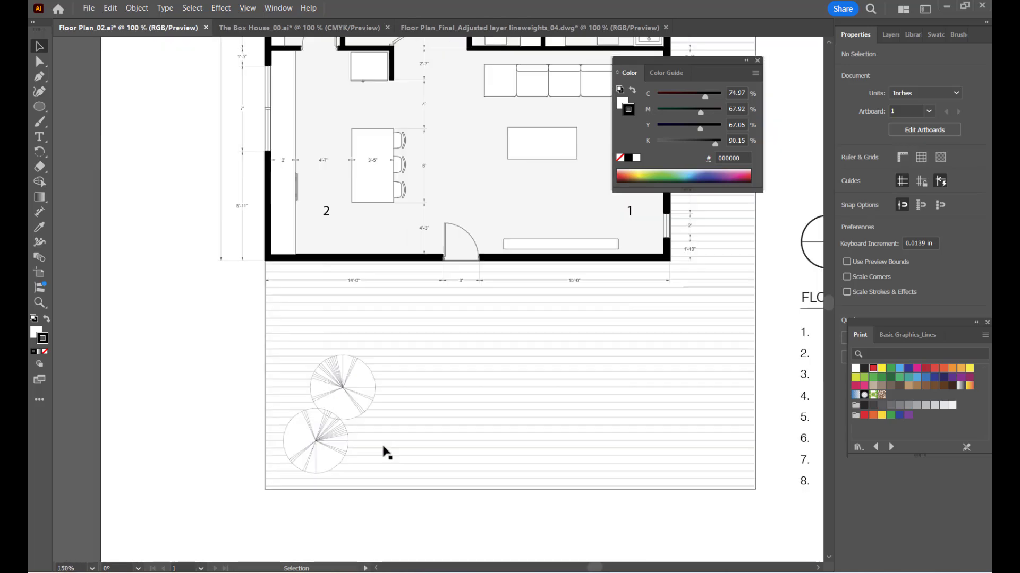
{"action": "scroll", "coordinate": [203, 394], "scroll_direction": "down", "scroll_amount": 2}
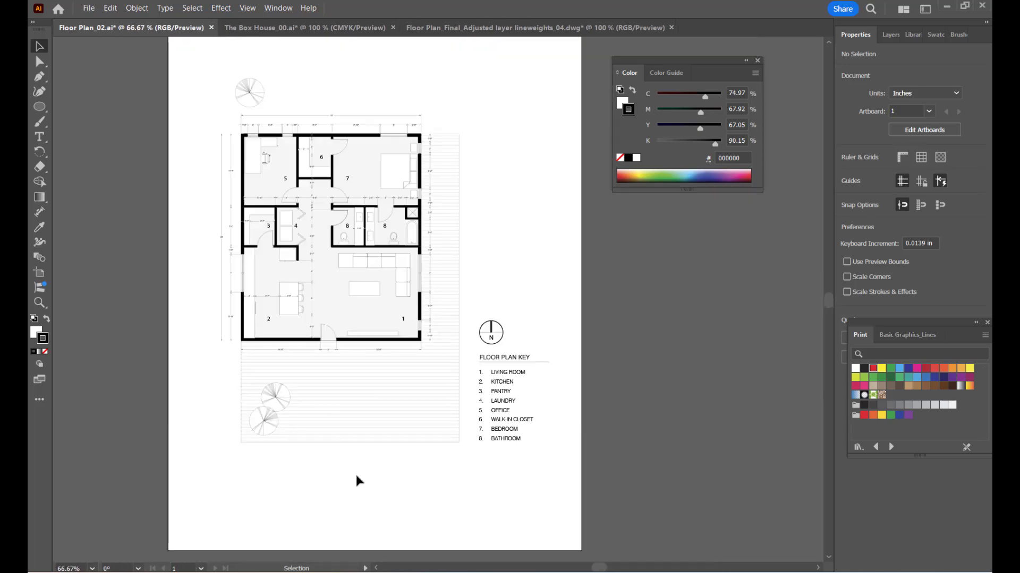
{"action": "scroll", "coordinate": [385, 462], "scroll_direction": "up", "scroll_amount": 1}
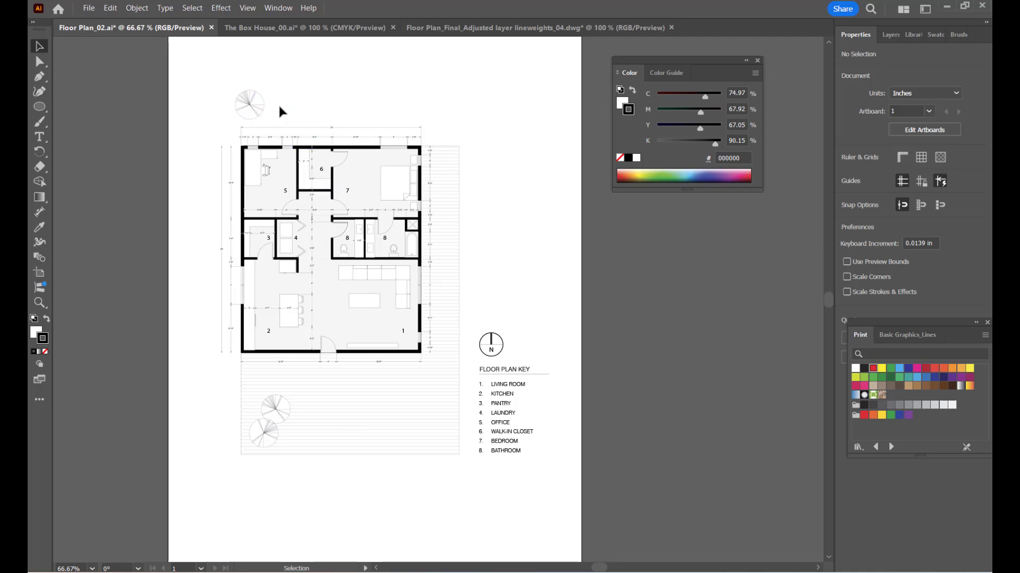
Examine the room numbers, north arrow and floor plan key on the Floor Plan_02.ai sheet.
{"action": "scroll", "coordinate": [505, 145], "scroll_direction": "left", "scroll_amount": 2}
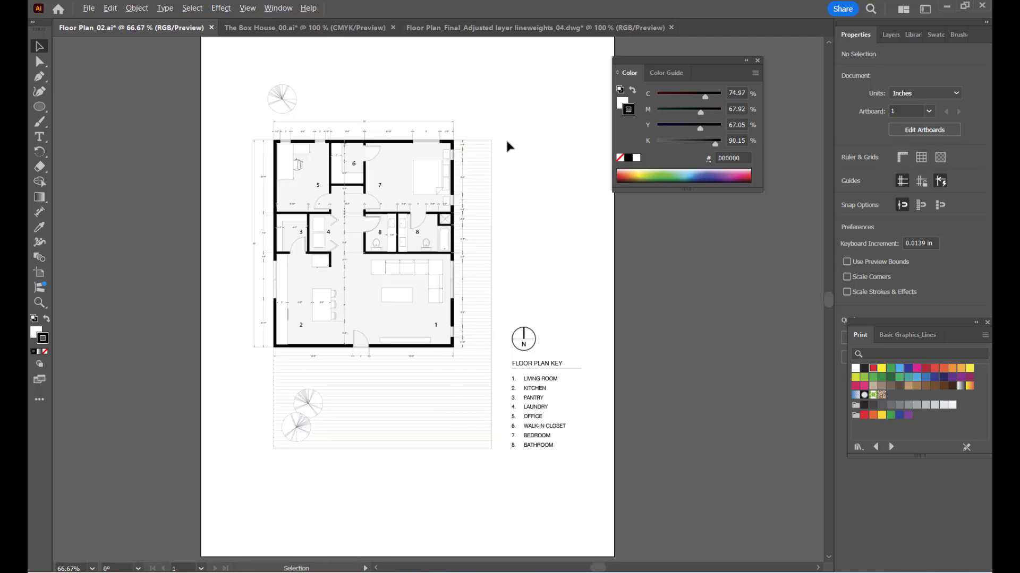
{"action": "scroll", "coordinate": [507, 268], "scroll_direction": "up", "scroll_amount": 1}
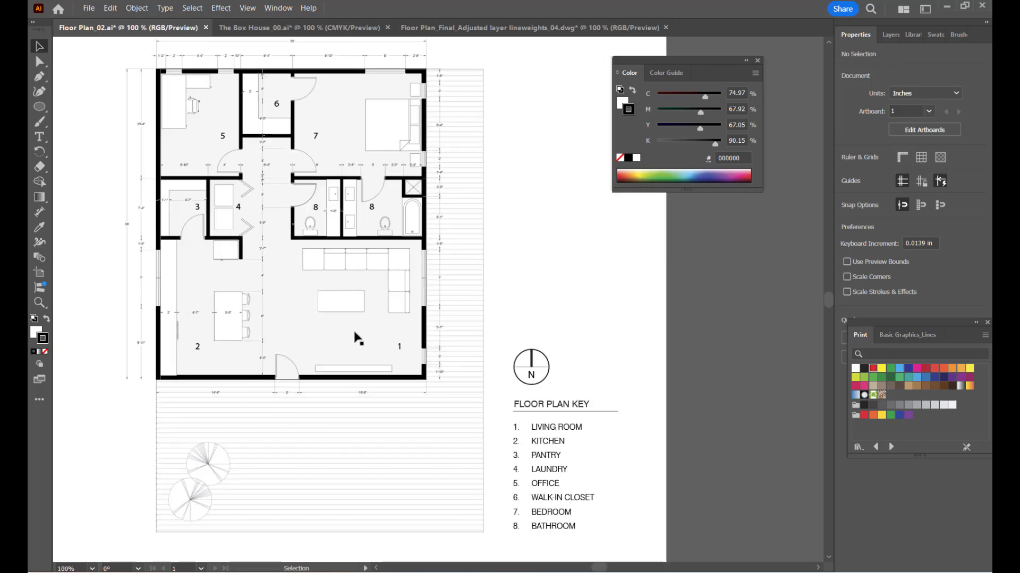
{"action": "scroll", "coordinate": [355, 333], "scroll_direction": "up", "scroll_amount": 1}
{"action": "scroll", "coordinate": [361, 338], "scroll_direction": "down", "scroll_amount": 2}
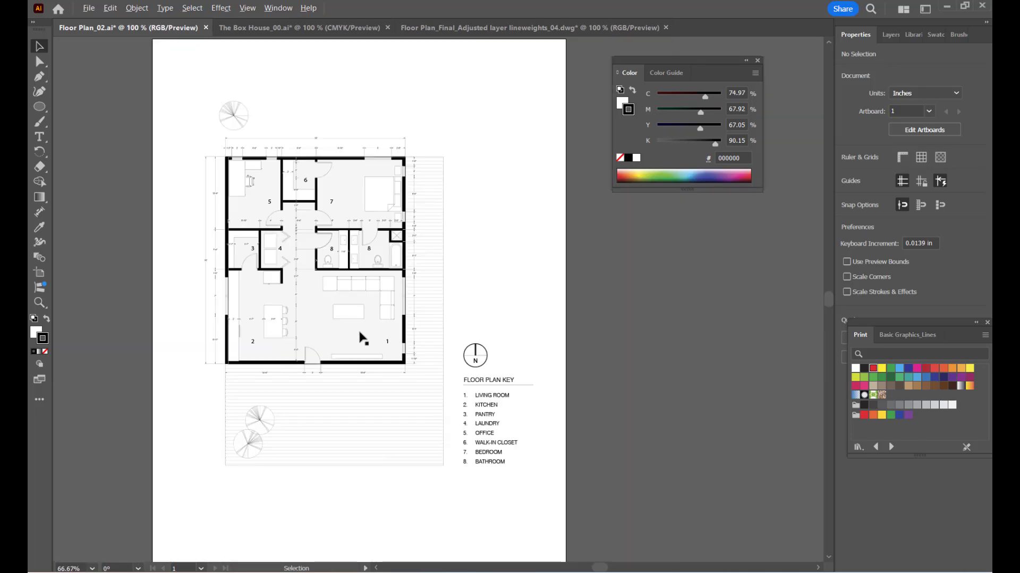
{"action": "scroll", "coordinate": [364, 339], "scroll_direction": "up", "scroll_amount": 1}
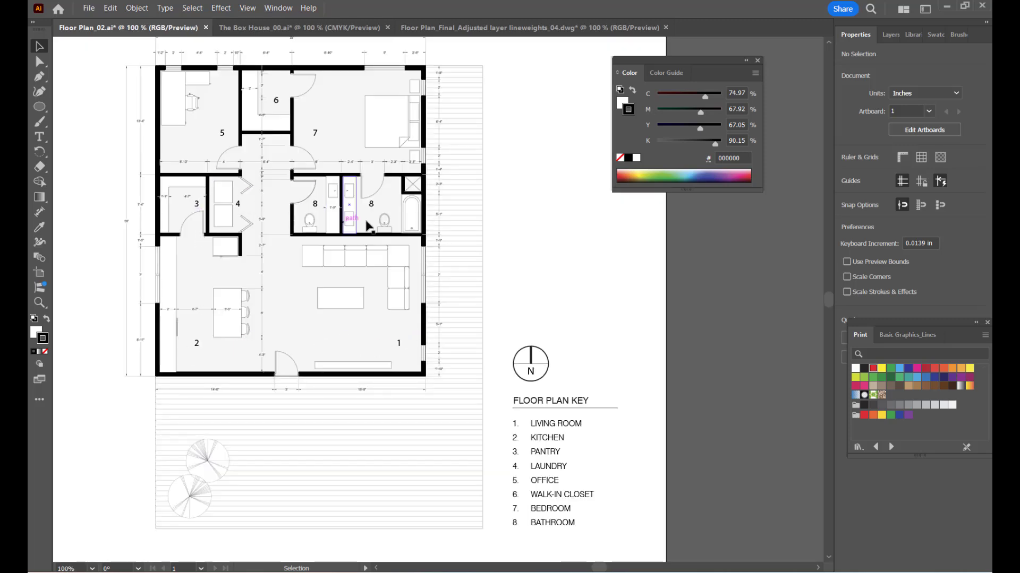
{"action": "scroll", "coordinate": [509, 292], "scroll_direction": "down", "scroll_amount": 1}
{"action": "scroll", "coordinate": [534, 432], "scroll_direction": "up", "scroll_amount": 1}
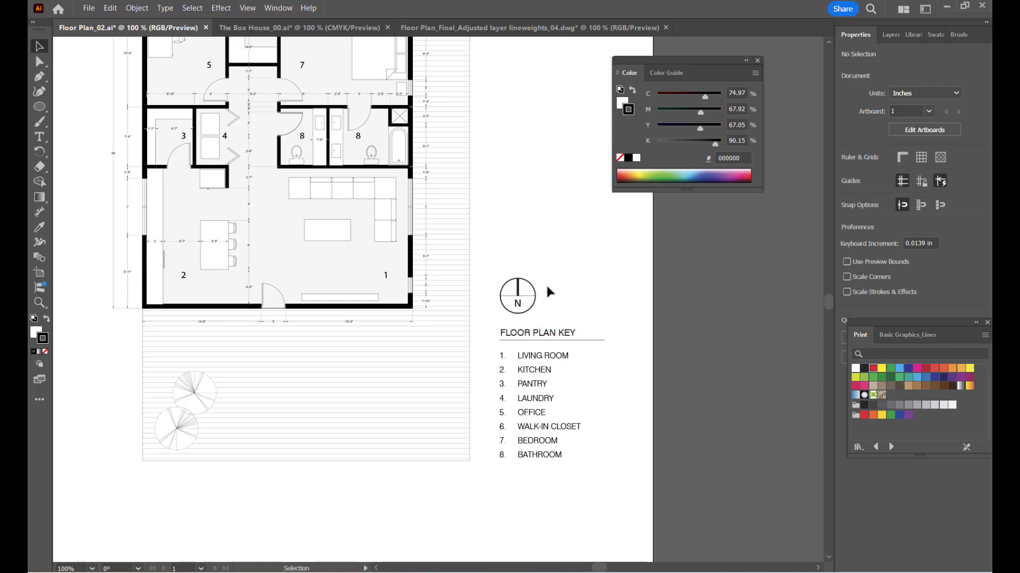
{"action": "scroll", "coordinate": [543, 282], "scroll_direction": "up", "scroll_amount": 3}
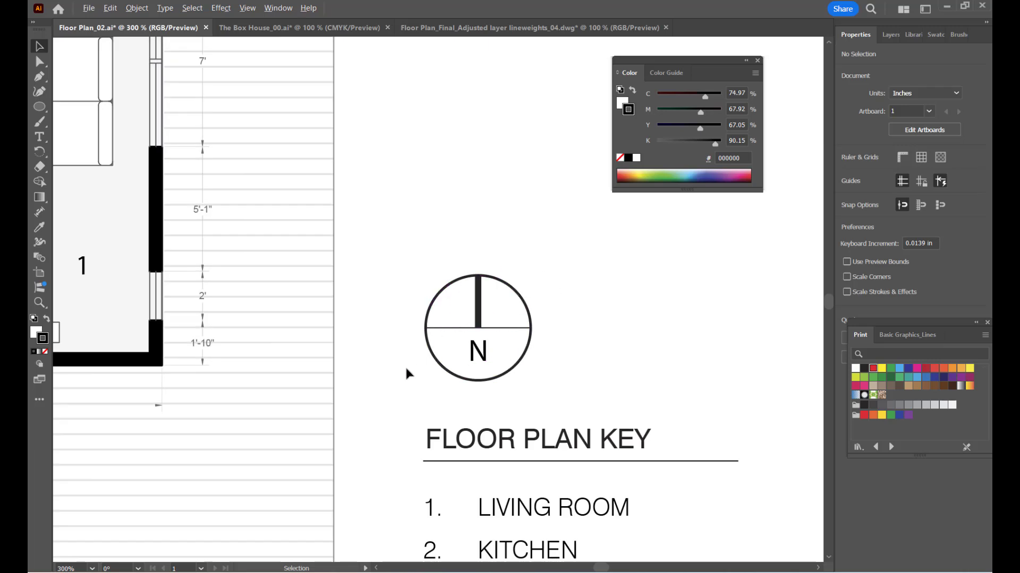
{"action": "scroll", "coordinate": [405, 365], "scroll_direction": "down", "scroll_amount": 4}
{"action": "scroll", "coordinate": [475, 332], "scroll_direction": "up", "scroll_amount": 3}
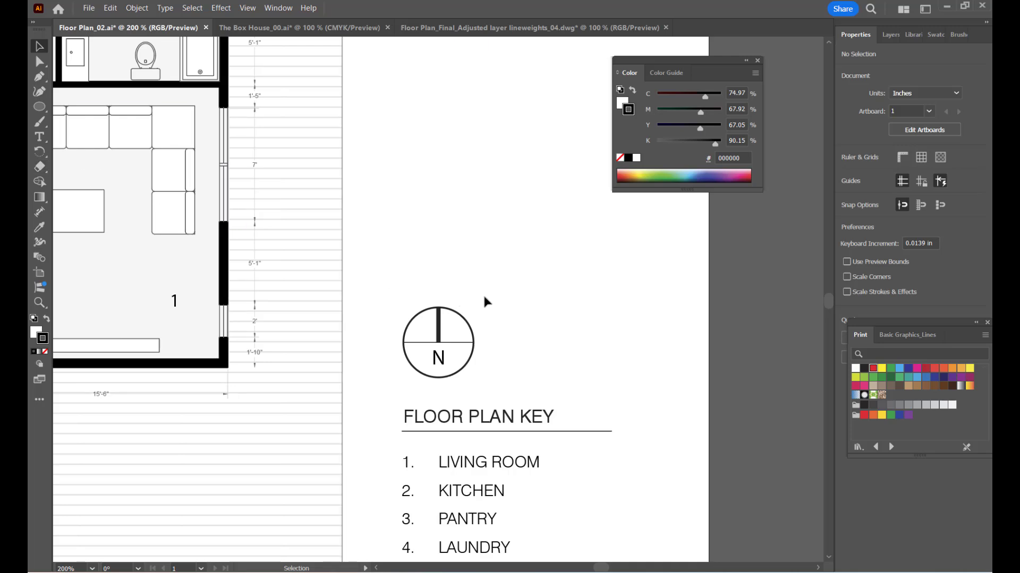
{"action": "scroll", "coordinate": [484, 300], "scroll_direction": "down", "scroll_amount": 3}
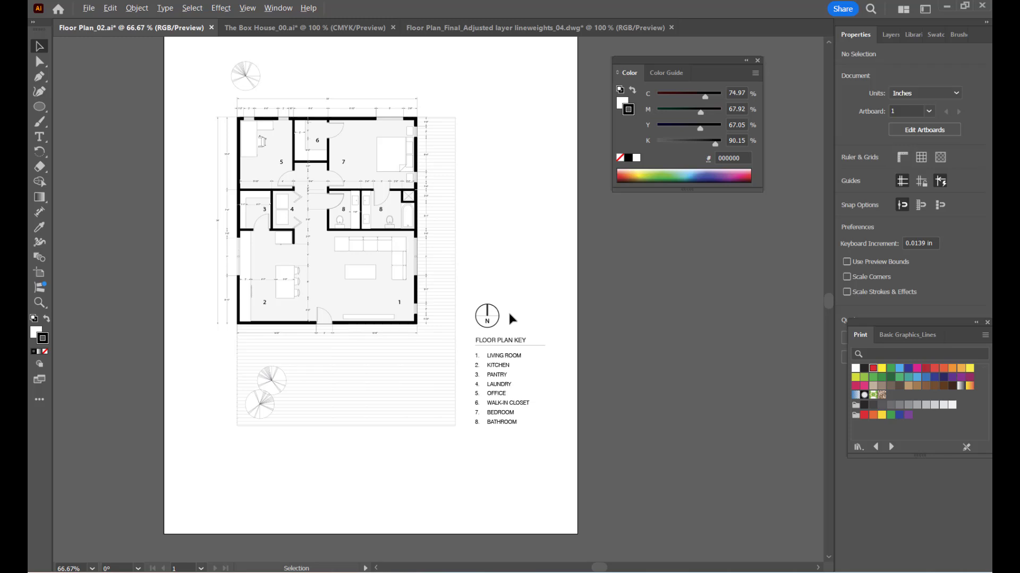
Draw a circle about 0.59 in across with the Ellipse tool in the blank area above and right of the north arrow.
{"action": "scroll", "coordinate": [508, 310], "scroll_direction": "up", "scroll_amount": 1}
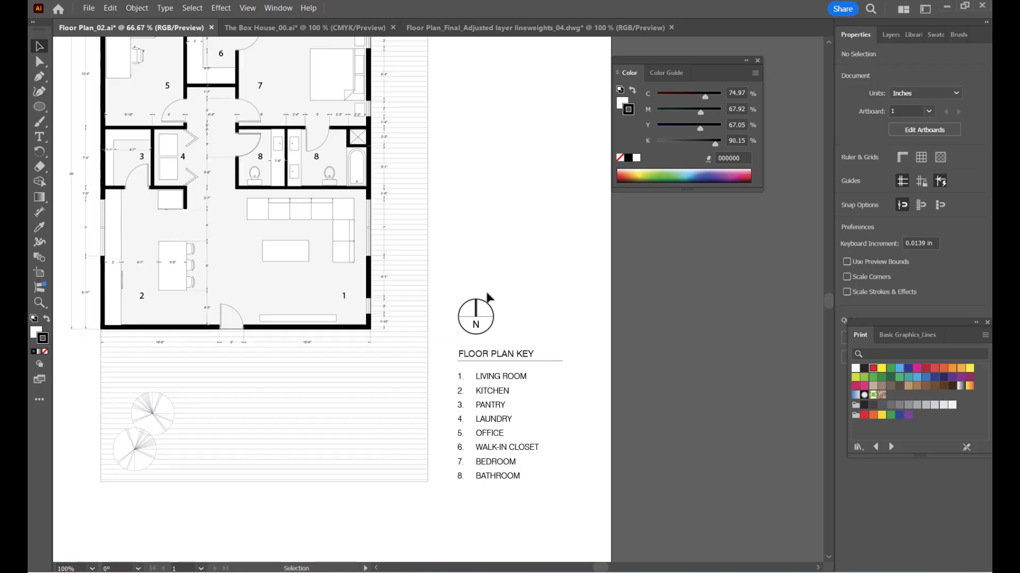
{"action": "left_click", "coordinate": [35, 107]}
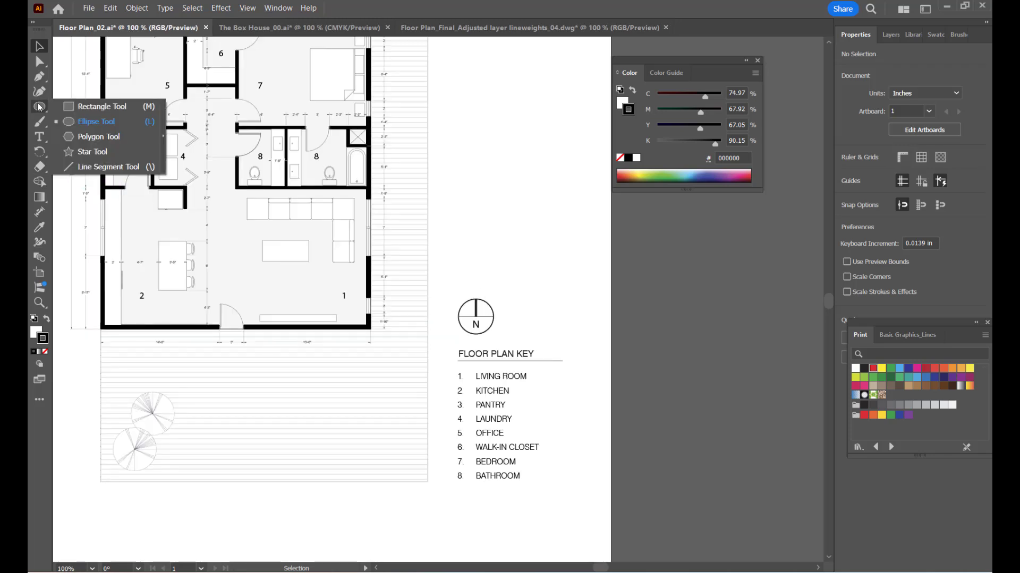
{"action": "left_click", "coordinate": [80, 122]}
{"action": "left_click_drag", "start_coordinate": [495, 211], "coordinate": [538, 246]}
{"action": "scroll", "coordinate": [559, 258], "scroll_direction": "up", "scroll_amount": 3}
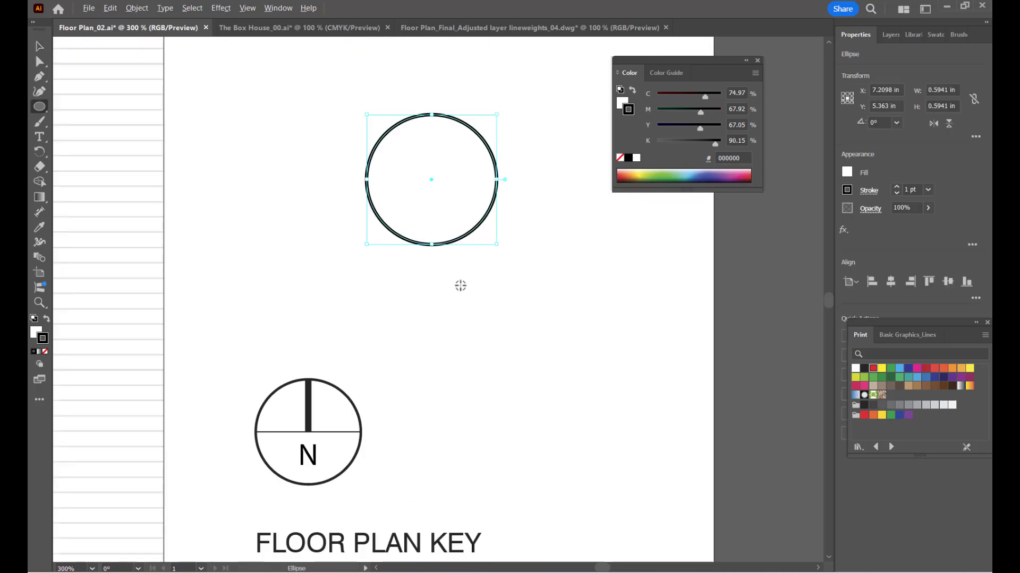
{"action": "scroll", "coordinate": [460, 286], "scroll_direction": "down", "scroll_amount": 1}
{"action": "key", "text": "p"}
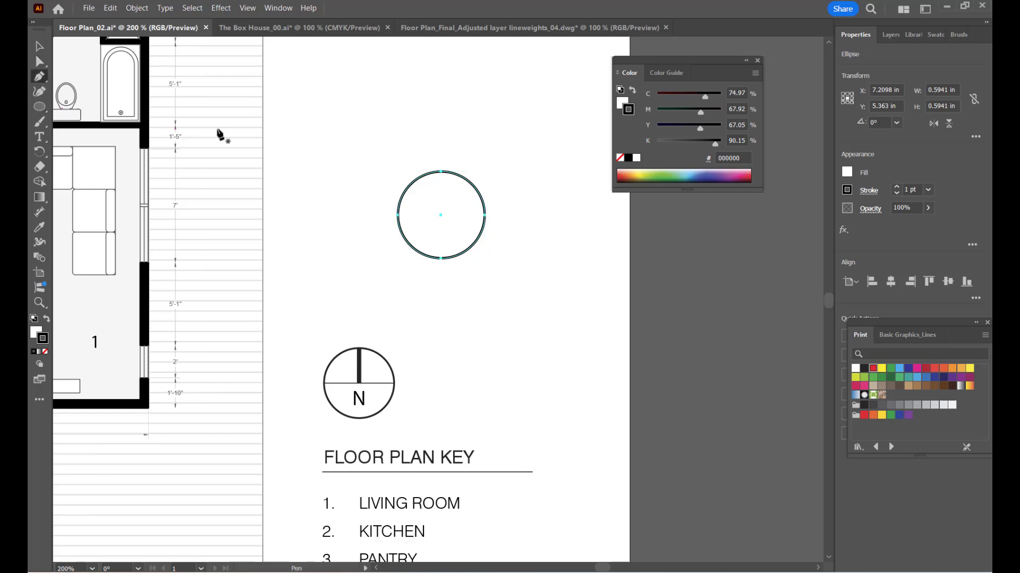
{"action": "left_click", "coordinate": [398, 215]}
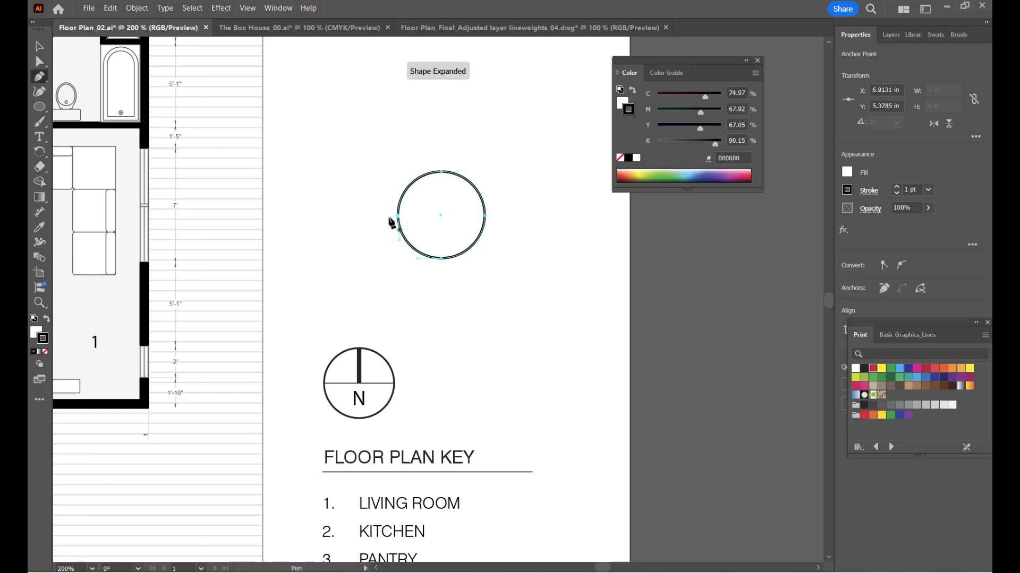
{"action": "key", "text": "ctrl+z"}
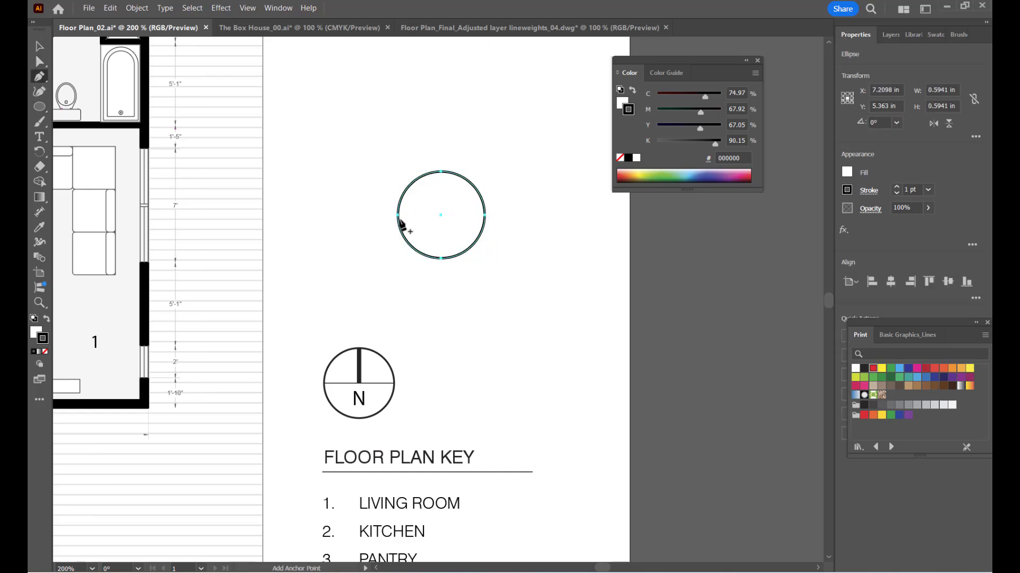
{"action": "left_click", "coordinate": [399, 215]}
{"action": "key", "text": "ctrl+z"}
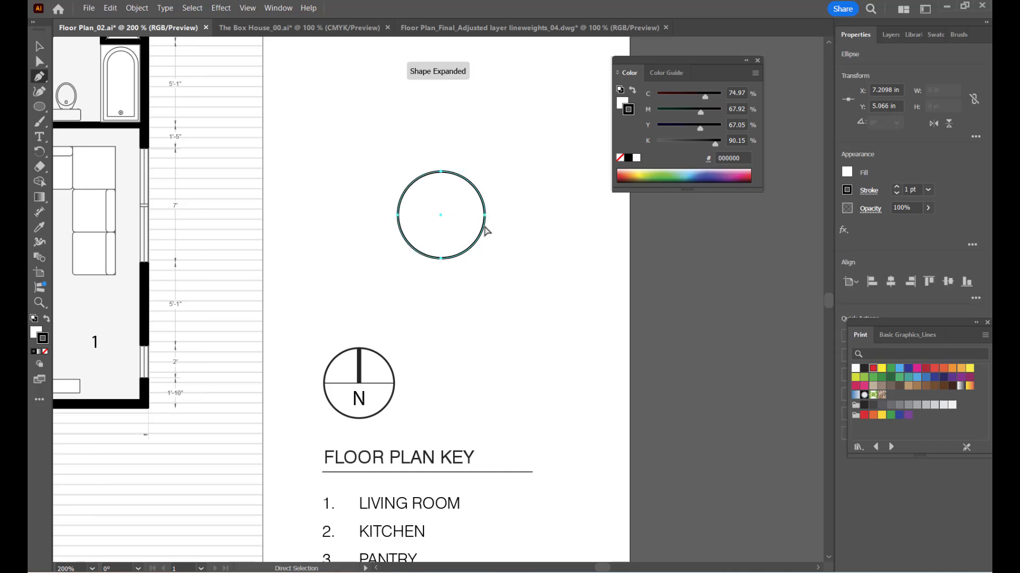
Draw a horizontal line about 0.59 in long across the middle of the practice circle with the Pen tool.
{"action": "key", "text": "v"}
{"action": "left_click", "coordinate": [473, 164]}
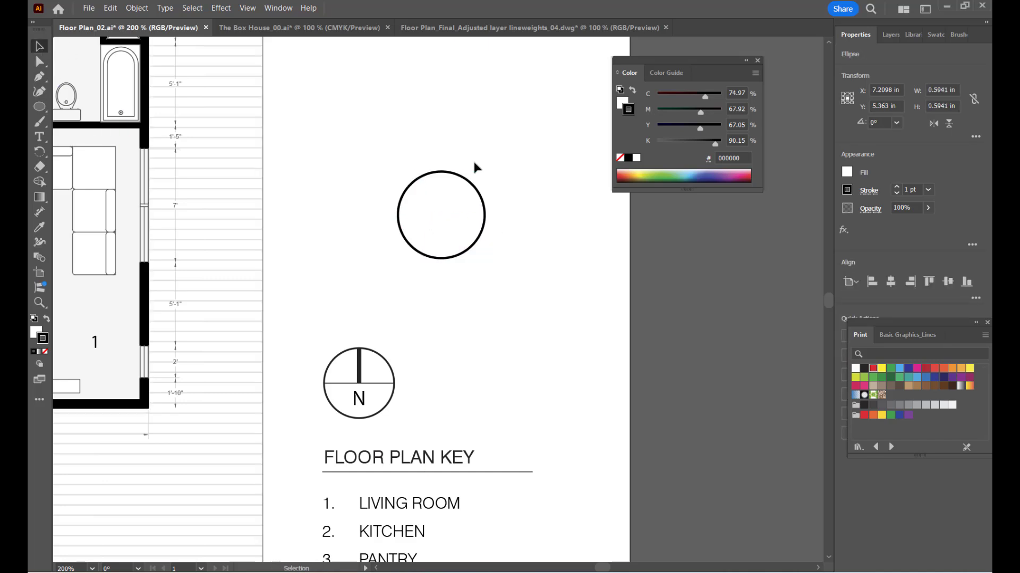
{"action": "left_click", "coordinate": [445, 207]}
{"action": "left_click", "coordinate": [462, 137]}
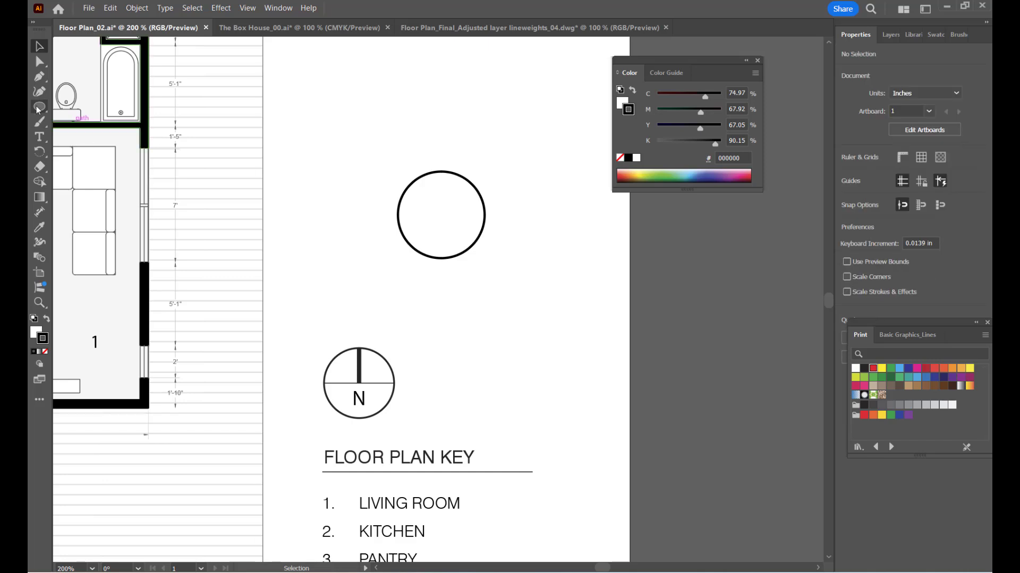
{"action": "key", "text": "p"}
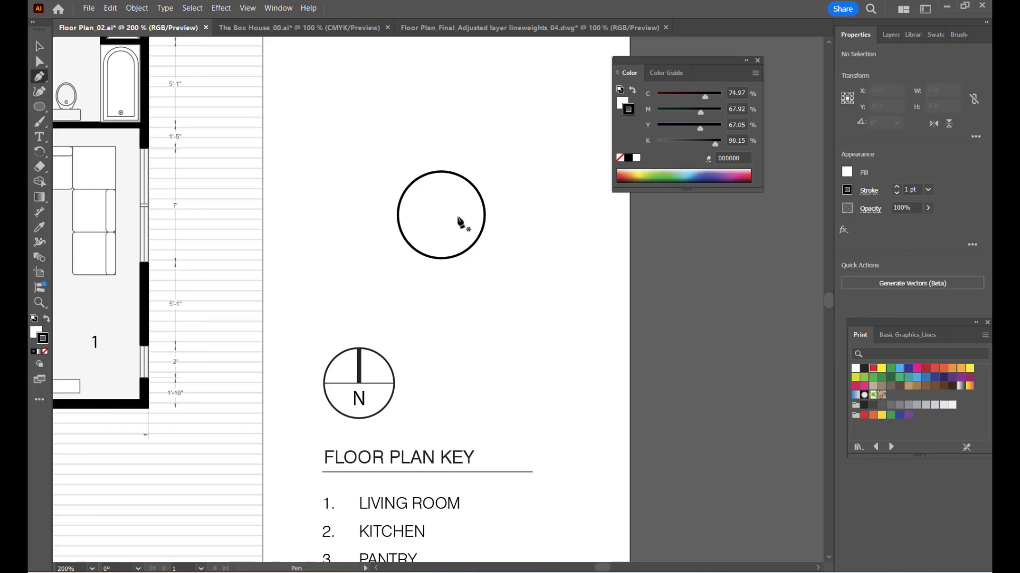
{"action": "left_click_drag", "start_coordinate": [484, 218], "coordinate": [444, 245]}
{"action": "left_click", "coordinate": [484, 215]}
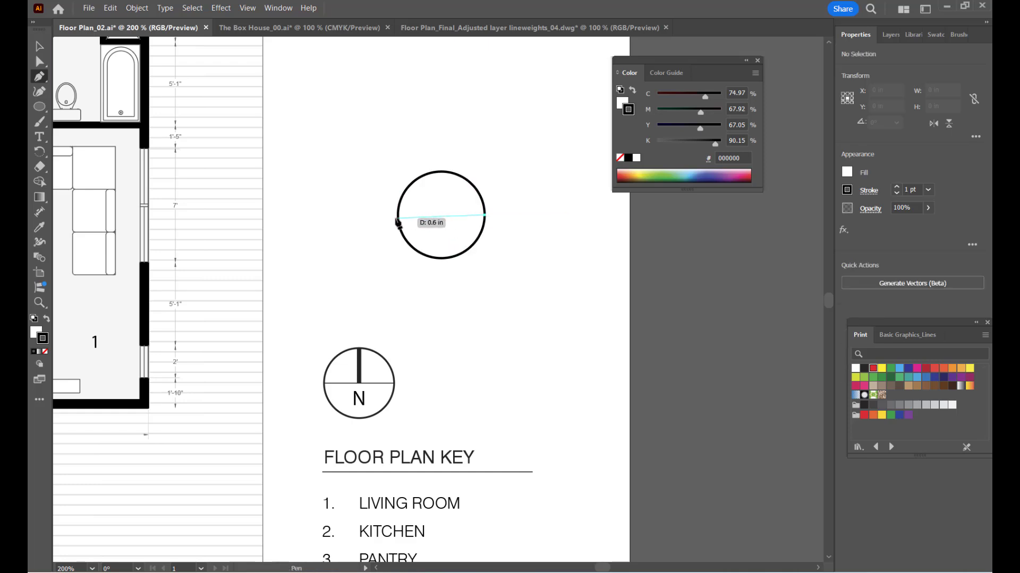
{"action": "left_click", "coordinate": [399, 216]}
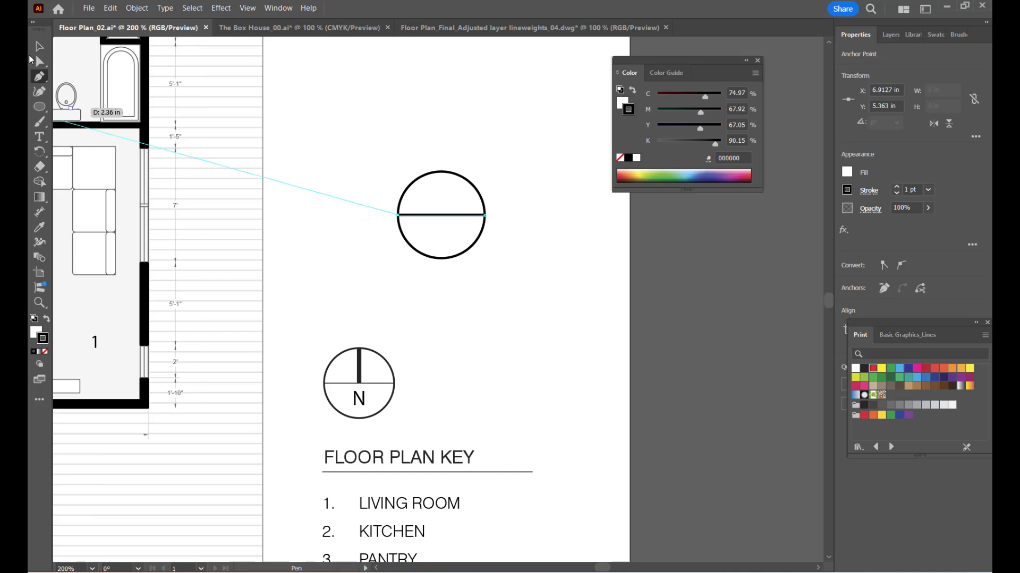
Set the stroke weight of the horizontal line across the circle to 0.25 pt.
{"action": "left_click", "coordinate": [39, 46]}
{"action": "left_click", "coordinate": [460, 216]}
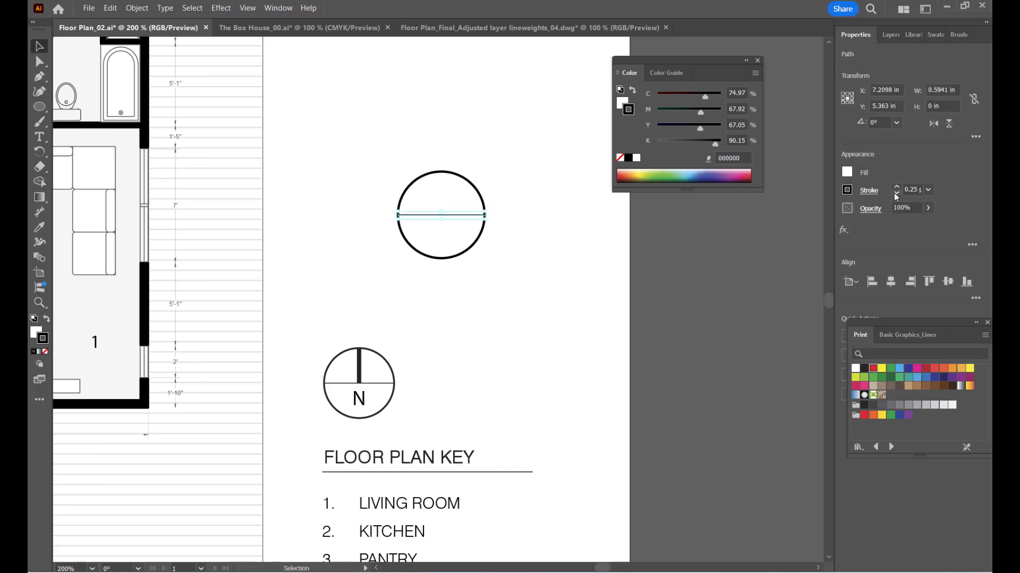
{"action": "left_click", "coordinate": [549, 247]}
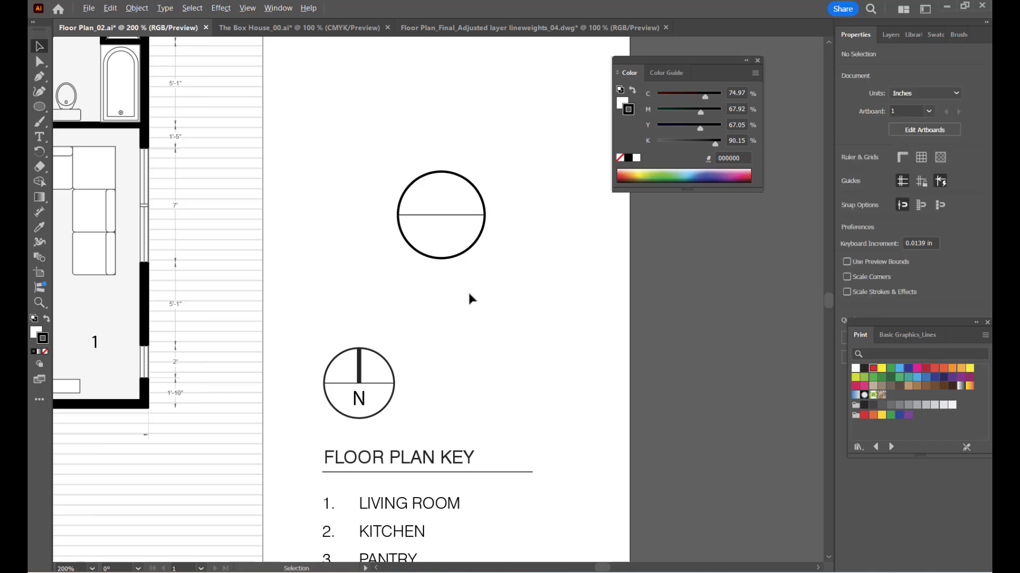
Delete the practice circle and its horizontal line from the blank area above the north arrow.
{"action": "scroll", "coordinate": [470, 296], "scroll_direction": "down", "scroll_amount": 2}
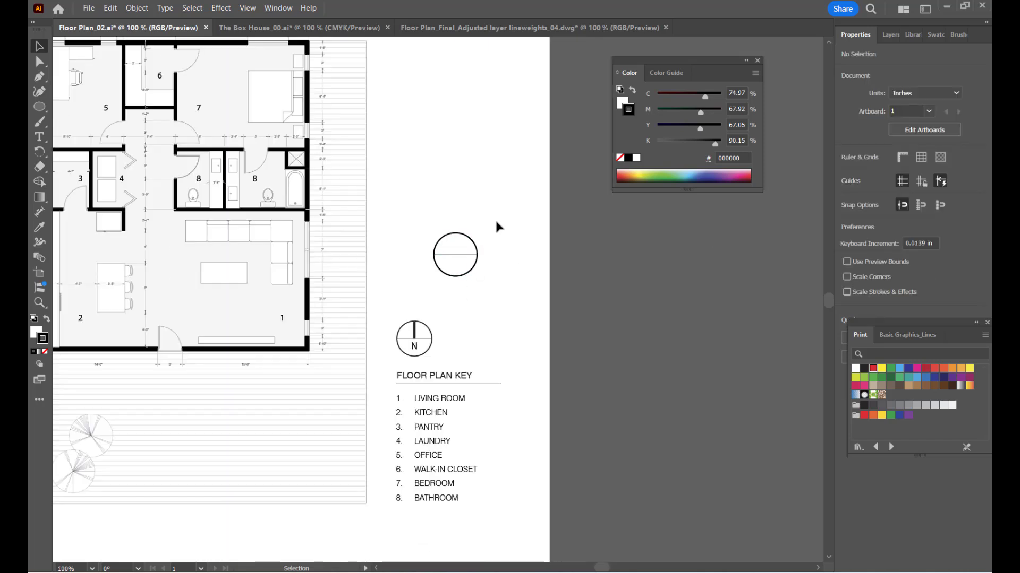
{"action": "left_click", "coordinate": [454, 278]}
{"action": "key", "text": "Delete"}
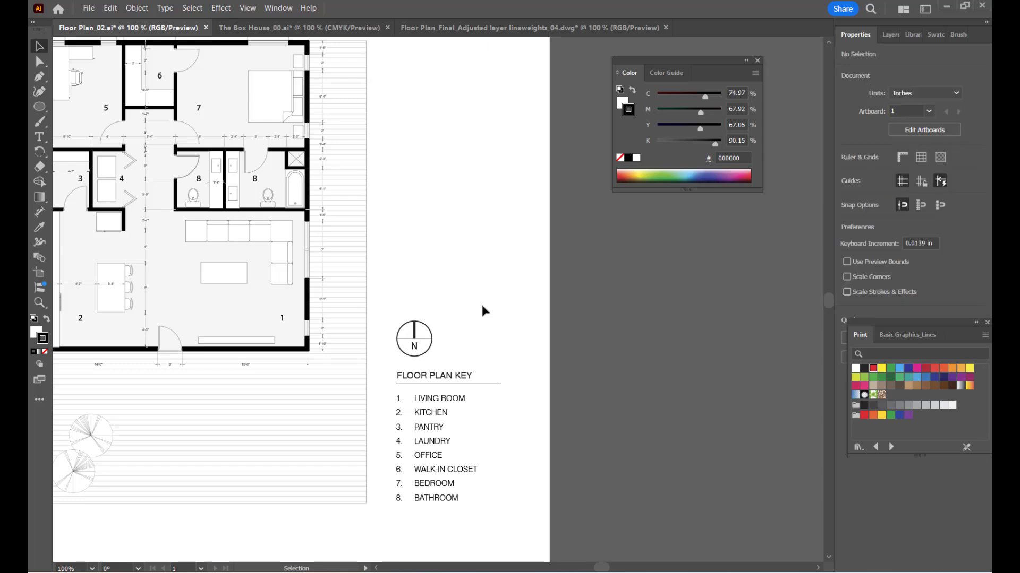
Try to move the finished north arrow group above the floor plan key, undo the move and deselect the group.
{"action": "scroll", "coordinate": [430, 382], "scroll_direction": "up", "scroll_amount": 3}
{"action": "left_click", "coordinate": [446, 270]}
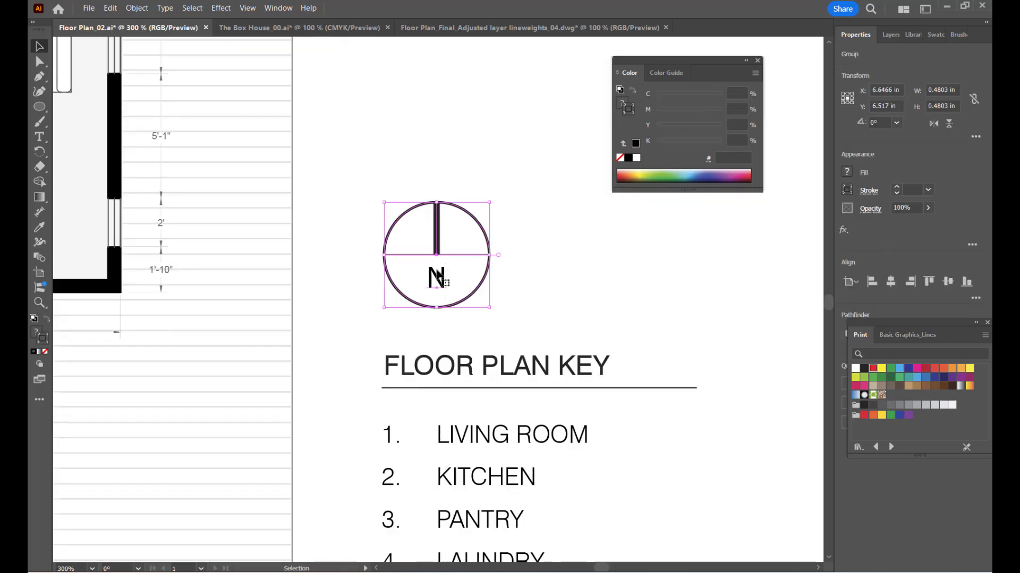
{"action": "scroll", "coordinate": [418, 308], "scroll_direction": "down", "scroll_amount": 2}
{"action": "left_click_drag", "start_coordinate": [421, 290], "coordinate": [432, 261]}
{"action": "key", "text": "ctrl+z"}
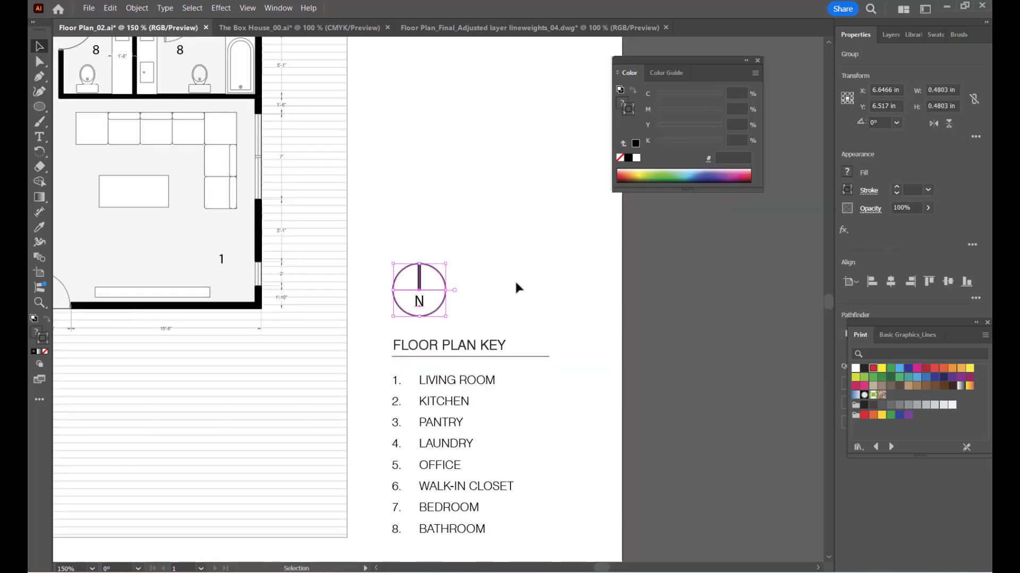
{"action": "left_click", "coordinate": [515, 283]}
Compare the room numbers on the floor plan with the numbered entries in the floor plan key.
{"action": "scroll", "coordinate": [461, 240], "scroll_direction": "down", "scroll_amount": 2}
{"action": "scroll", "coordinate": [467, 266], "scroll_direction": "down", "scroll_amount": 1}
{"action": "scroll", "coordinate": [449, 286], "scroll_direction": "up", "scroll_amount": 2}
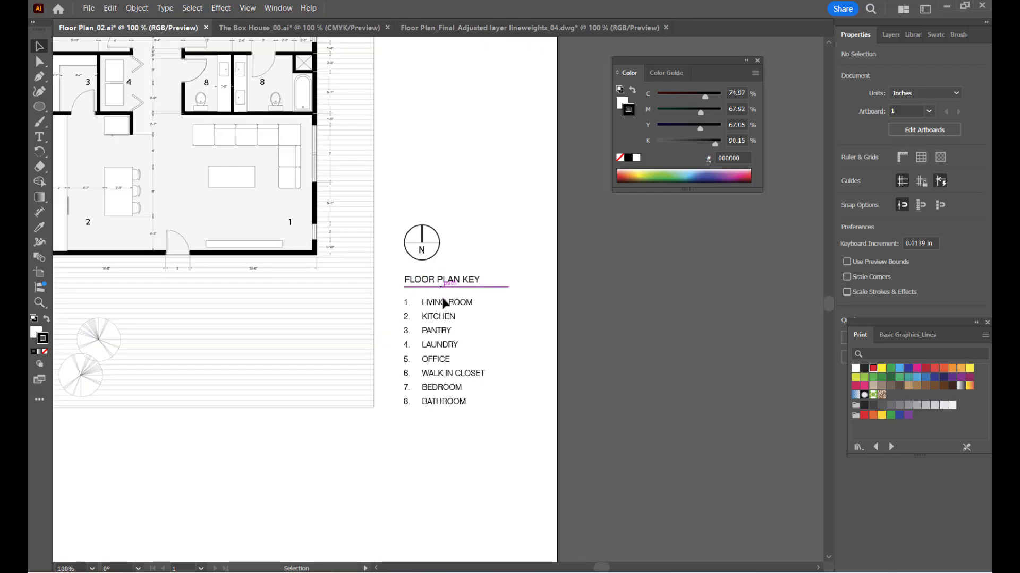
{"action": "scroll", "coordinate": [478, 369], "scroll_direction": "down", "scroll_amount": 1}
{"action": "scroll", "coordinate": [261, 237], "scroll_direction": "up", "scroll_amount": 2}
{"action": "scroll", "coordinate": [483, 341], "scroll_direction": "down", "scroll_amount": 1}
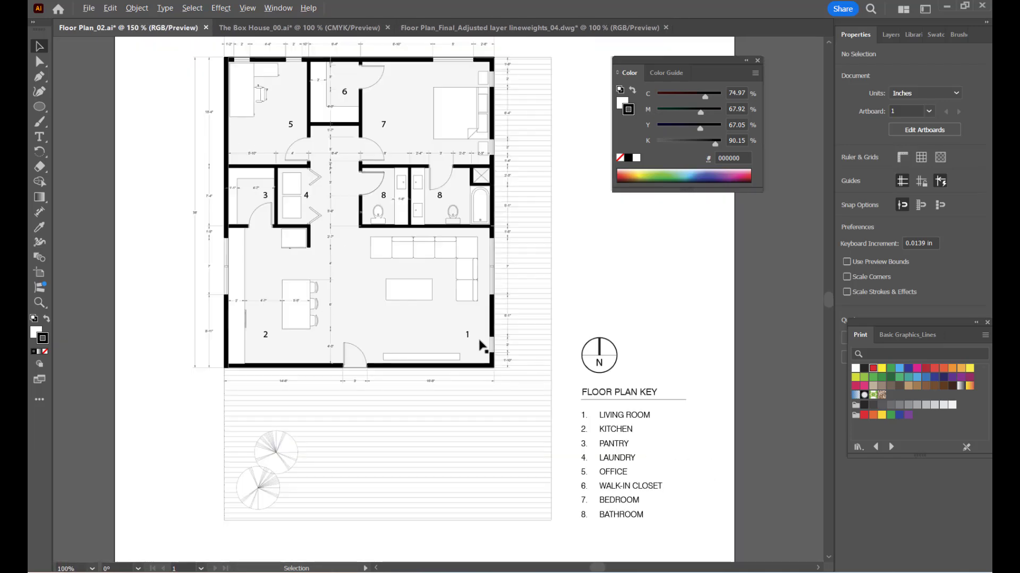
{"action": "scroll", "coordinate": [470, 336], "scroll_direction": "up", "scroll_amount": 1}
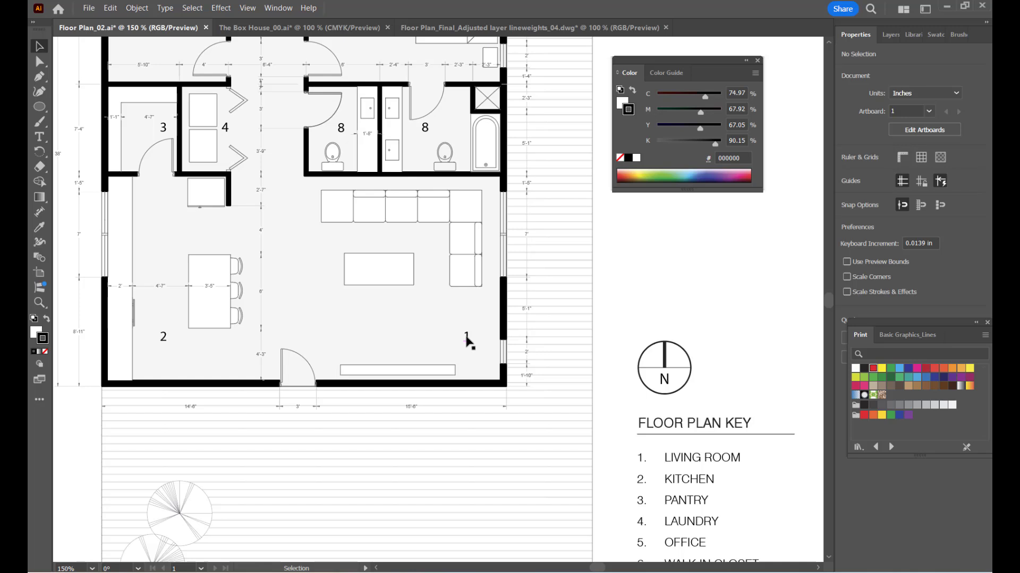
{"action": "scroll", "coordinate": [466, 341], "scroll_direction": "down", "scroll_amount": 1}
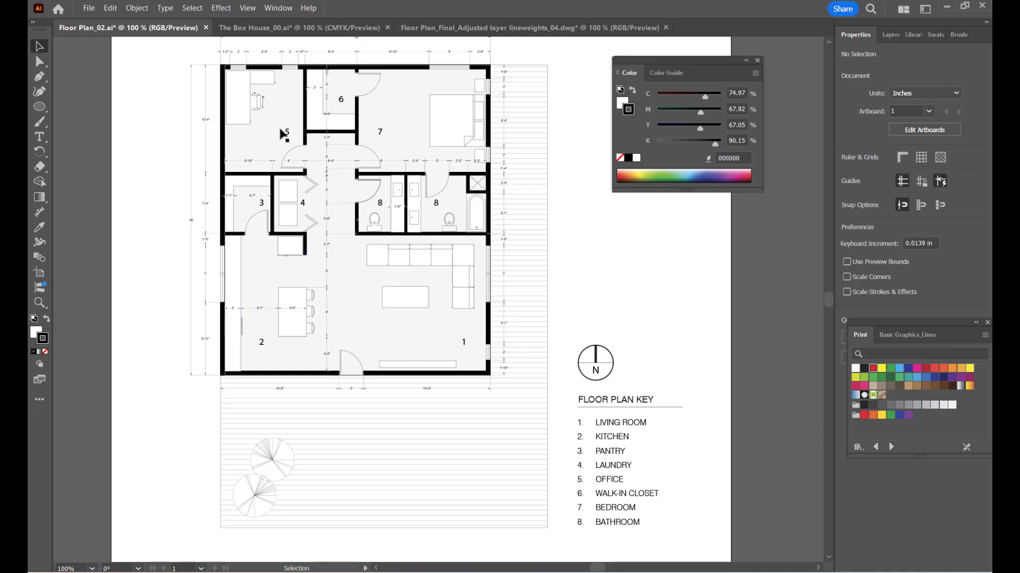
{"action": "scroll", "coordinate": [292, 316], "scroll_direction": "down", "scroll_amount": 1}
{"action": "scroll", "coordinate": [396, 353], "scroll_direction": "up", "scroll_amount": 1}
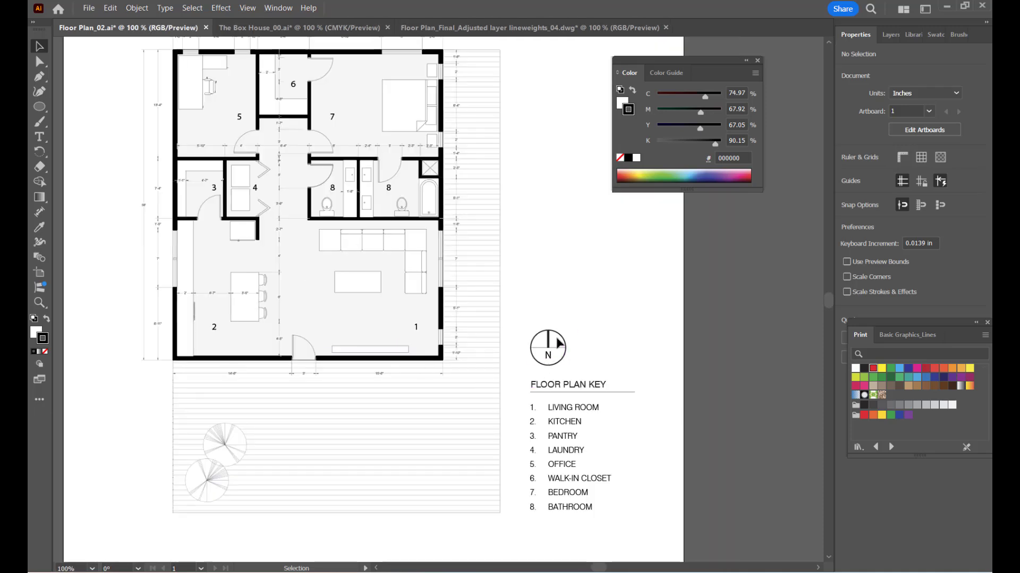
{"action": "scroll", "coordinate": [560, 336], "scroll_direction": "down", "scroll_amount": 1}
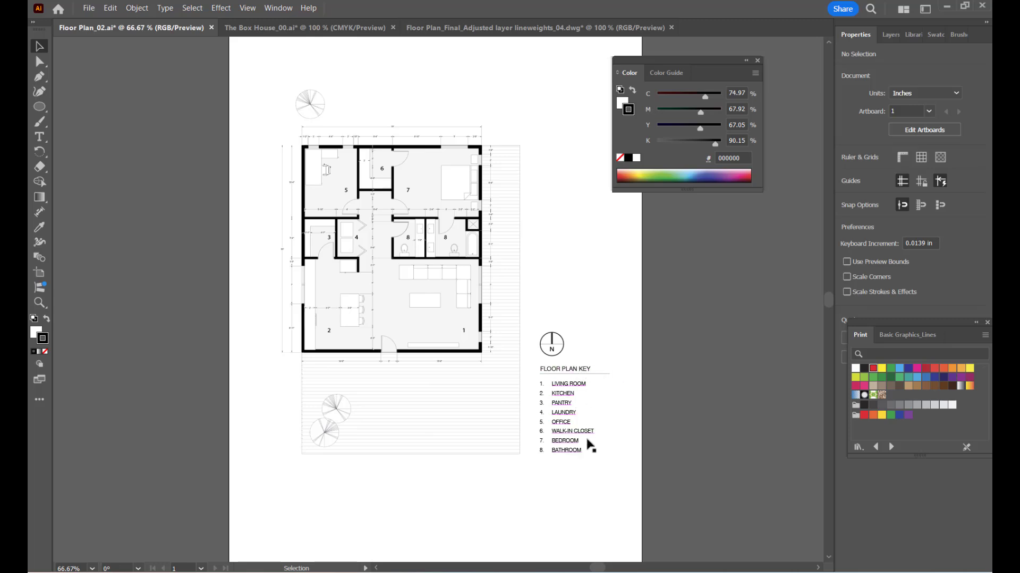
{"action": "scroll", "coordinate": [584, 459], "scroll_direction": "up", "scroll_amount": 1}
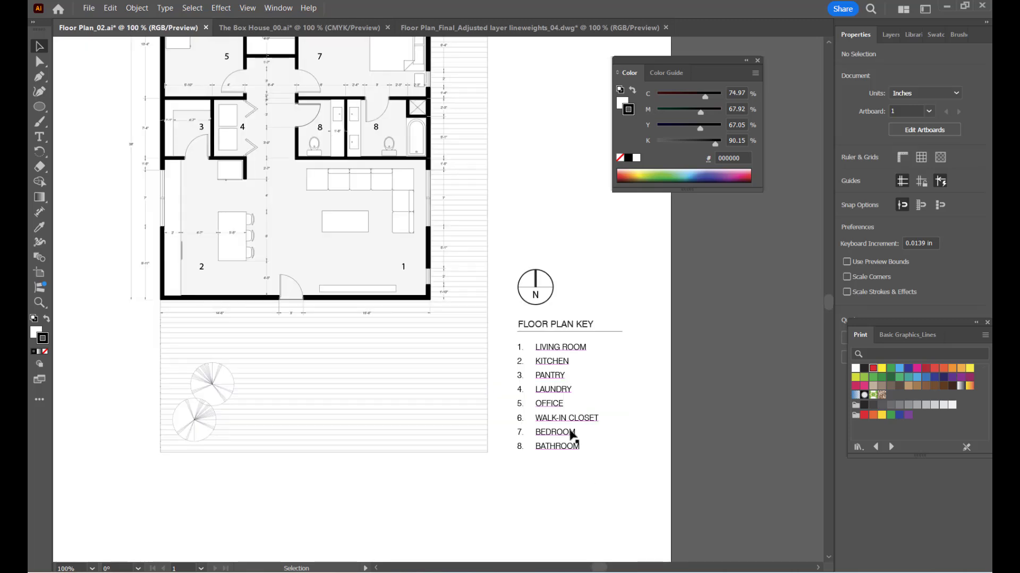
{"action": "scroll", "coordinate": [486, 492], "scroll_direction": "down", "scroll_amount": 1}
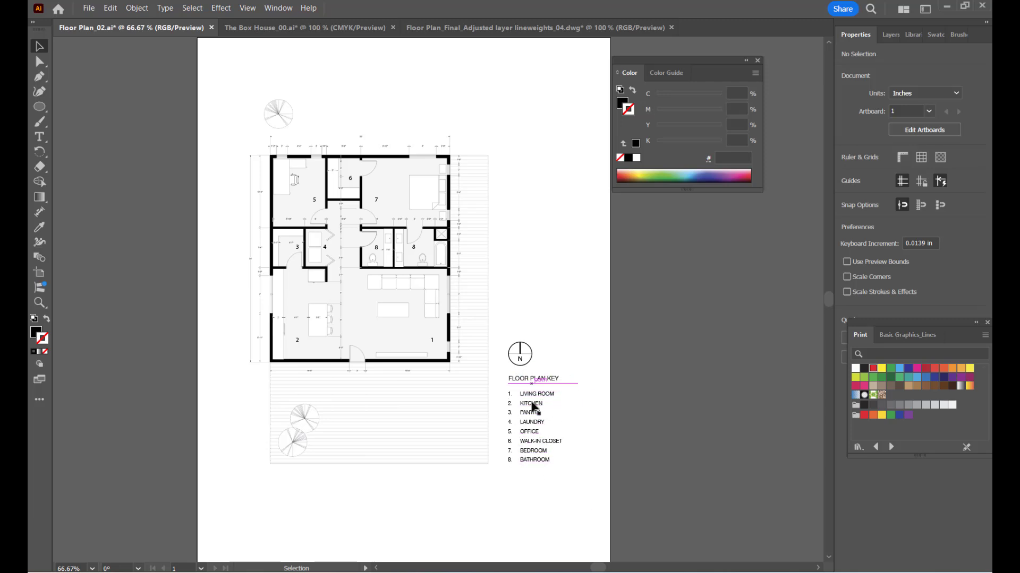
Switch to The Box House_00.ai and examine the text and graphics across its two artboards.
{"action": "left_click", "coordinate": [266, 29]}
{"action": "scroll", "coordinate": [287, 88], "scroll_direction": "down", "scroll_amount": 5}
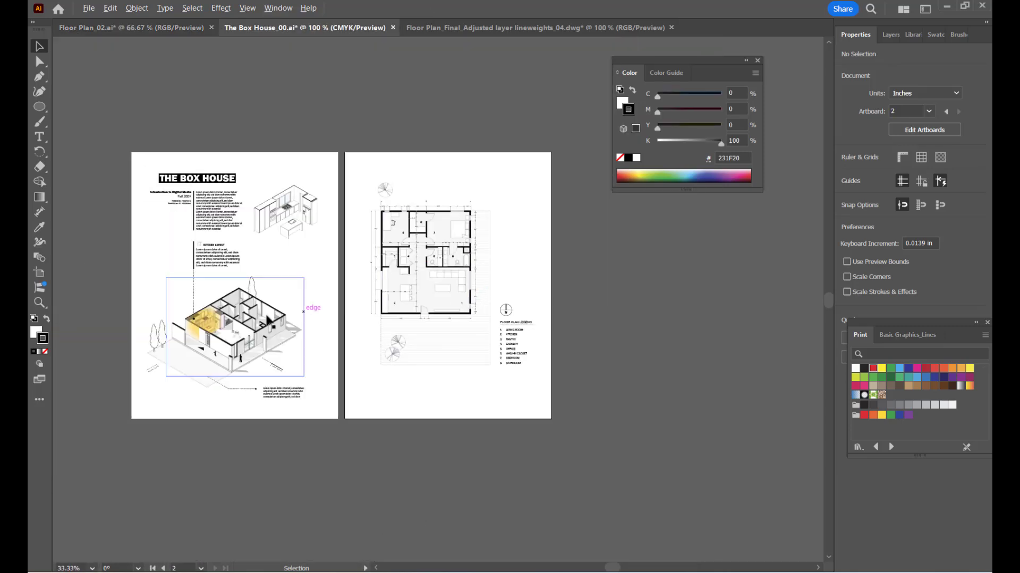
{"action": "scroll", "coordinate": [273, 279], "scroll_direction": "up", "scroll_amount": 2}
{"action": "scroll", "coordinate": [212, 178], "scroll_direction": "up", "scroll_amount": 1}
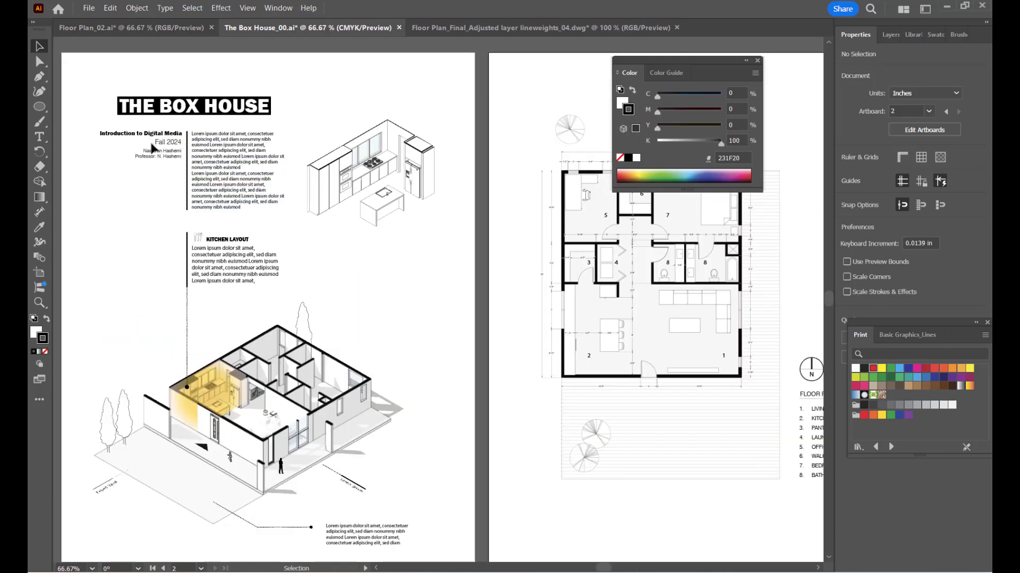
{"action": "scroll", "coordinate": [154, 170], "scroll_direction": "up", "scroll_amount": 2}
{"action": "scroll", "coordinate": [151, 169], "scroll_direction": "down", "scroll_amount": 3}
{"action": "scroll", "coordinate": [348, 266], "scroll_direction": "up", "scroll_amount": 3}
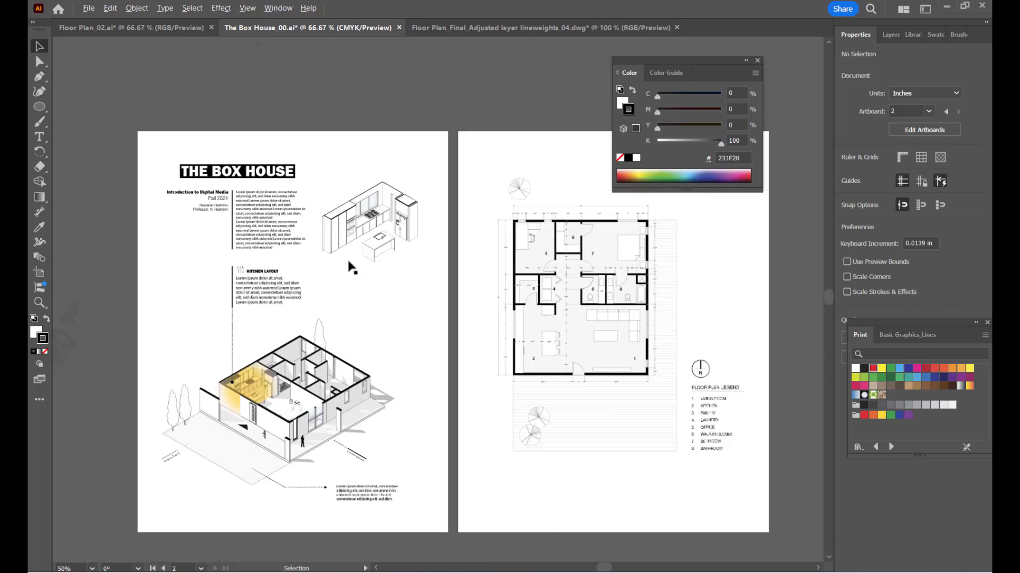
Select the numbered room list under the FLOOR PLAN LEGEND heading and inspect its font and style settings.
{"action": "left_click", "coordinate": [784, 407]}
{"action": "double_click", "coordinate": [776, 394]}
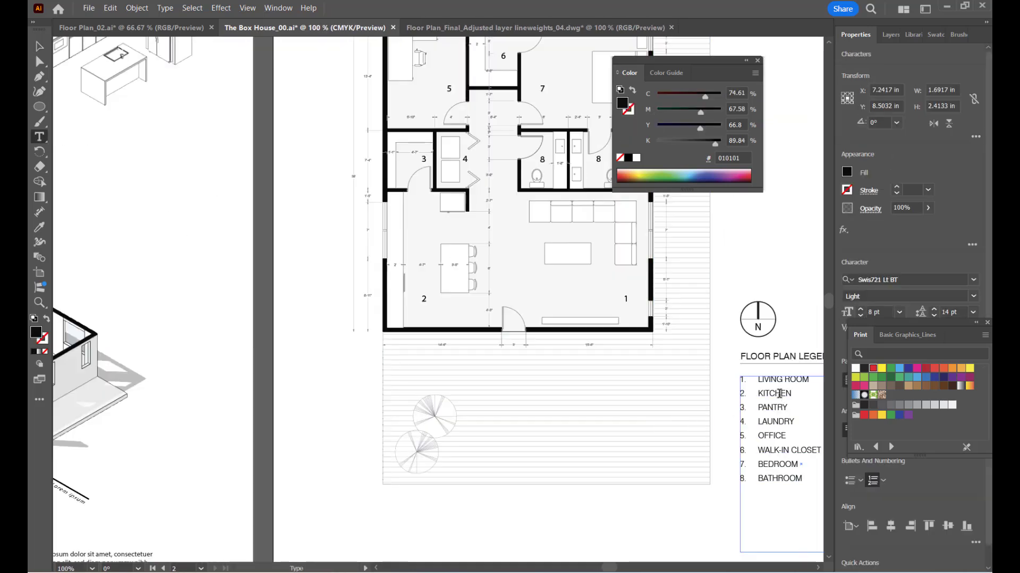
{"action": "double_click", "coordinate": [777, 393]}
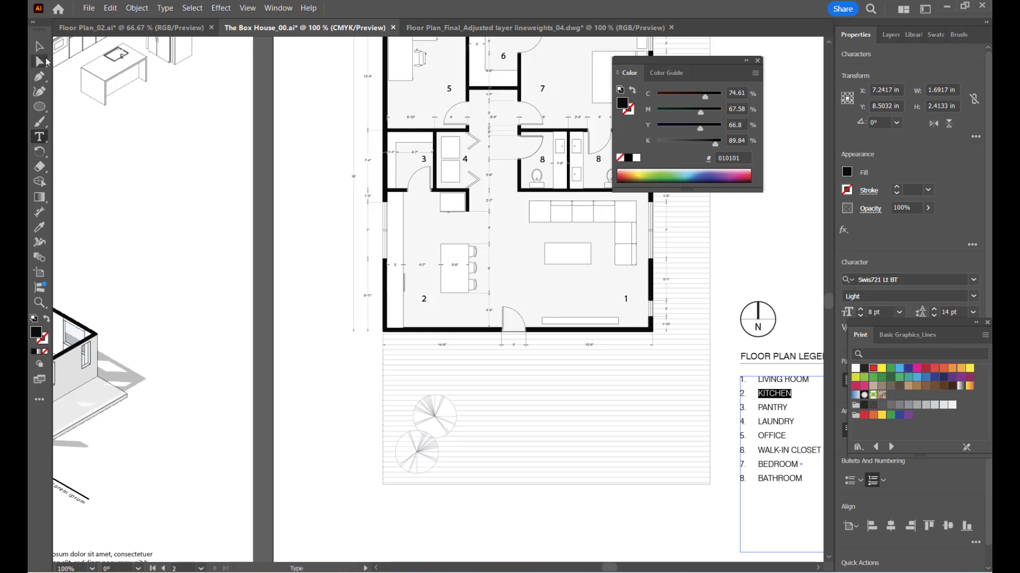
{"action": "left_click", "coordinate": [772, 408]}
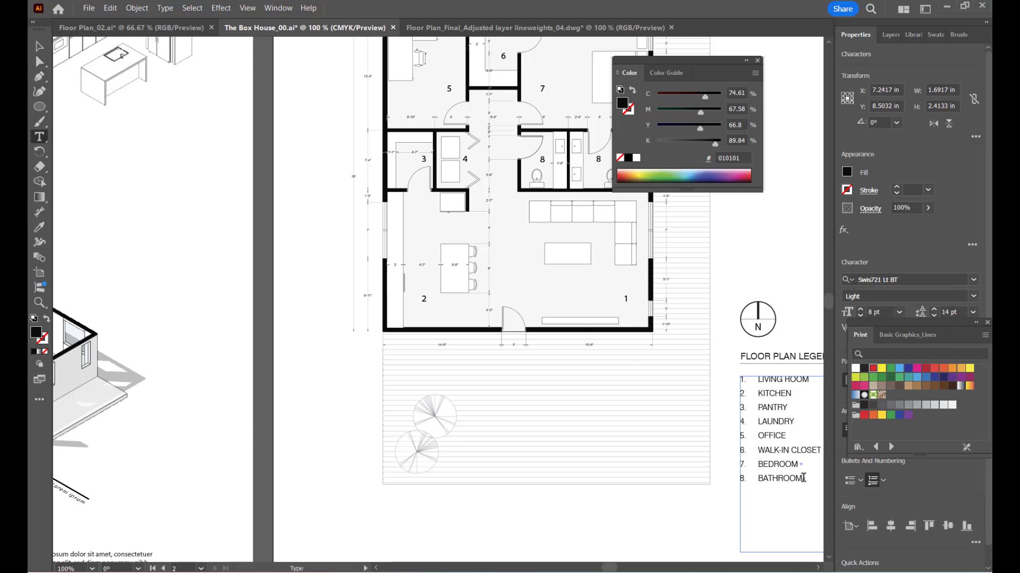
{"action": "left_click_drag", "start_coordinate": [802, 479], "coordinate": [723, 380]}
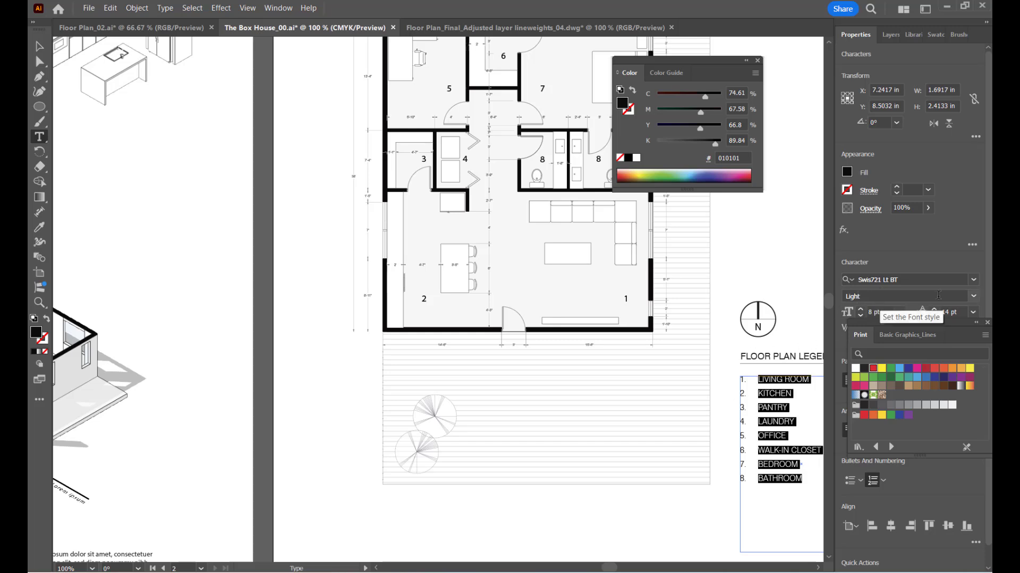
{"action": "left_click", "coordinate": [974, 296]}
{"action": "left_click", "coordinate": [975, 296]}
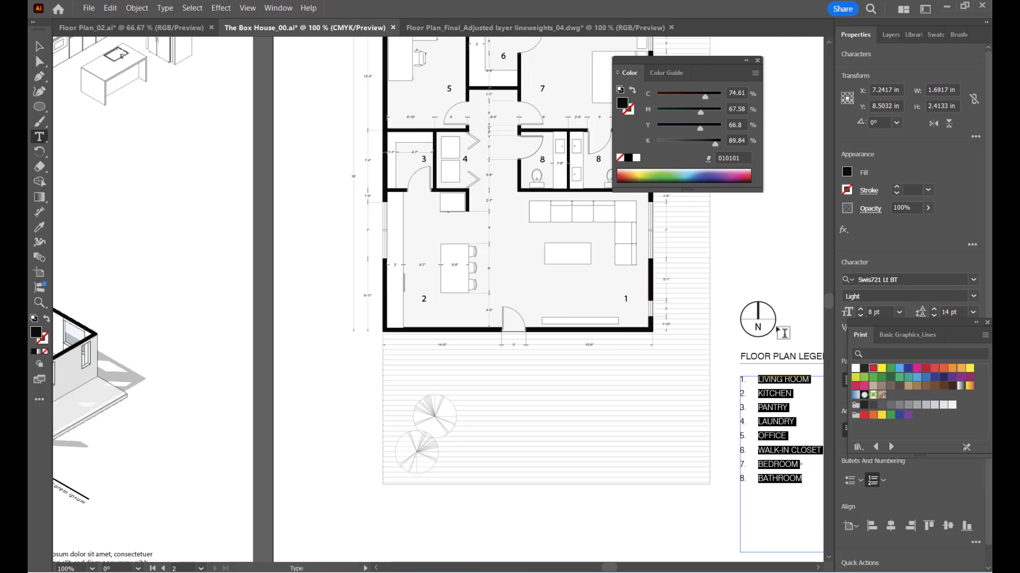
{"action": "left_click", "coordinate": [39, 47]}
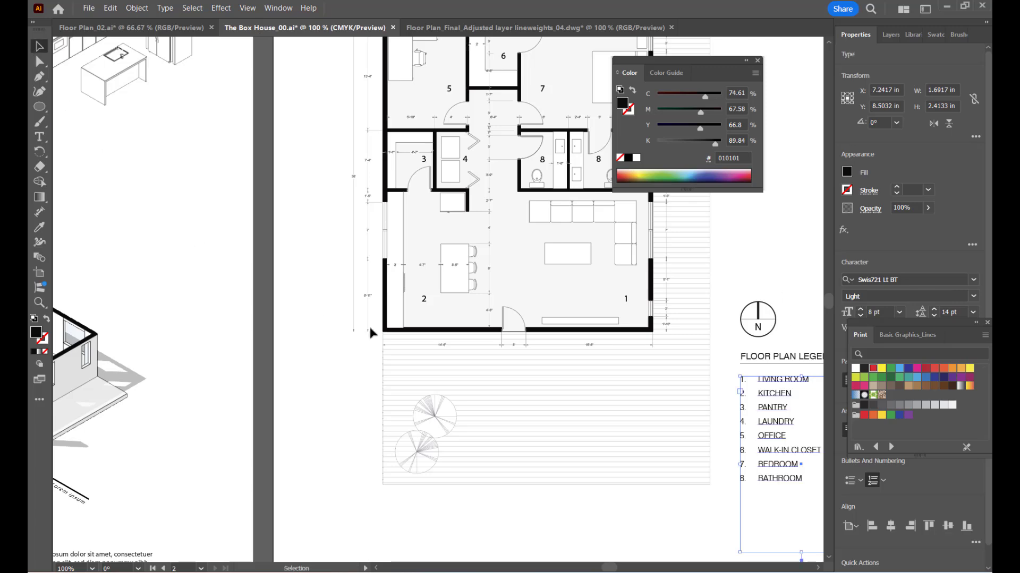
{"action": "left_click", "coordinate": [620, 492]}
Select the FLOOR PLAN LEGEND heading, check its font and style, and deselect it.
{"action": "scroll", "coordinate": [361, 413], "scroll_direction": "down", "scroll_amount": 2}
{"action": "scroll", "coordinate": [456, 430], "scroll_direction": "up", "scroll_amount": 1}
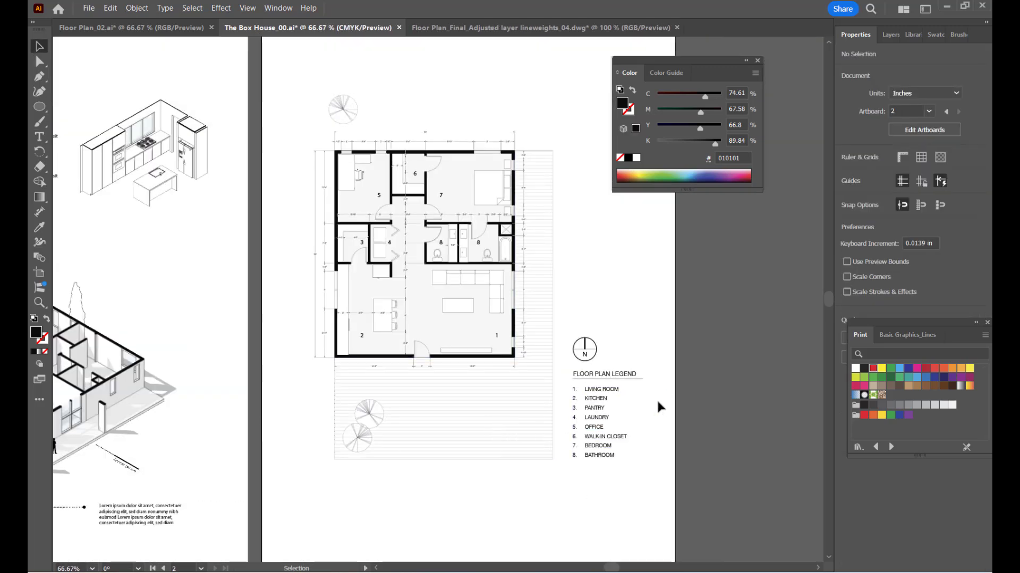
{"action": "scroll", "coordinate": [598, 415], "scroll_direction": "up", "scroll_amount": 1}
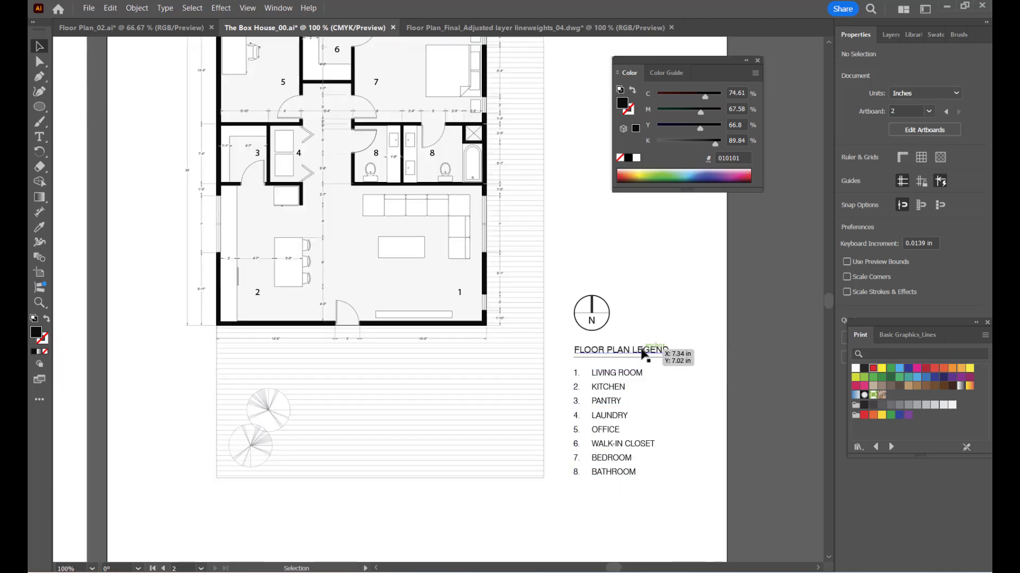
{"action": "left_click", "coordinate": [647, 352]}
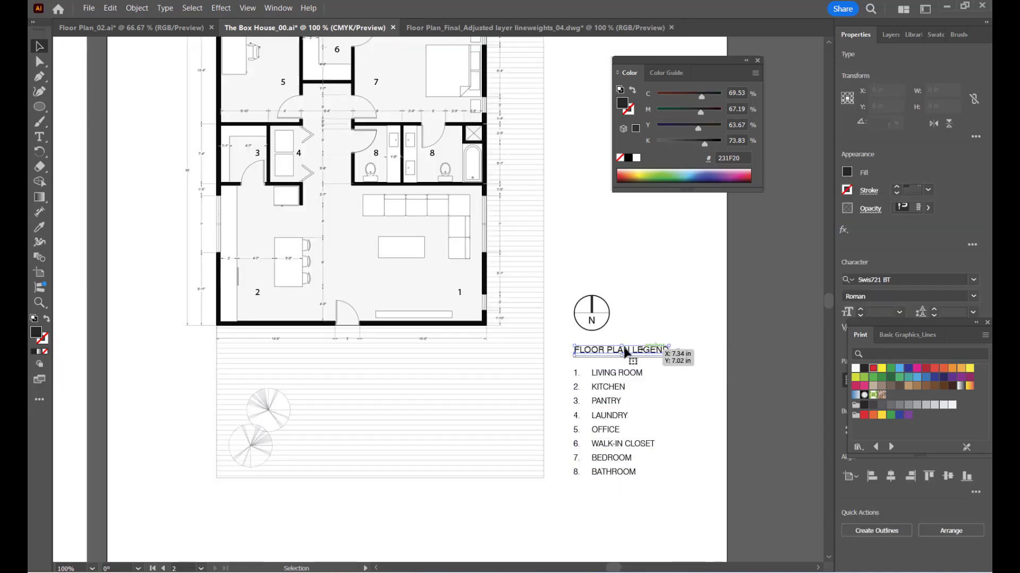
{"action": "left_click", "coordinate": [683, 330]}
Inspect the font, style and size of the author's name line below Fall 2024, and review both artboards together.
{"action": "scroll", "coordinate": [710, 413], "scroll_direction": "down", "scroll_amount": 2}
{"action": "scroll", "coordinate": [152, 209], "scroll_direction": "up", "scroll_amount": 4}
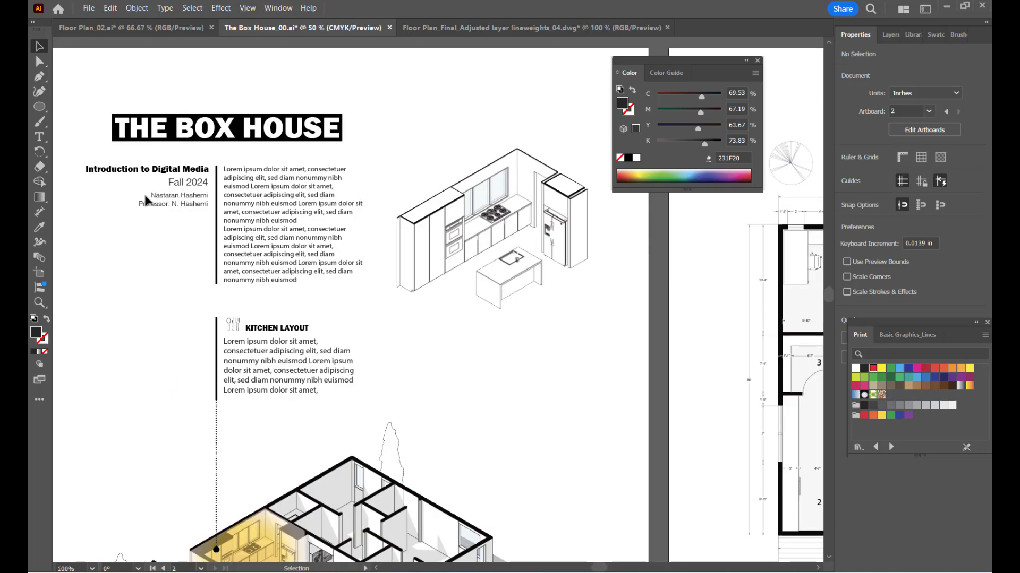
{"action": "left_click", "coordinate": [165, 204]}
{"action": "double_click", "coordinate": [165, 202]}
{"action": "triple_click", "coordinate": [166, 198]}
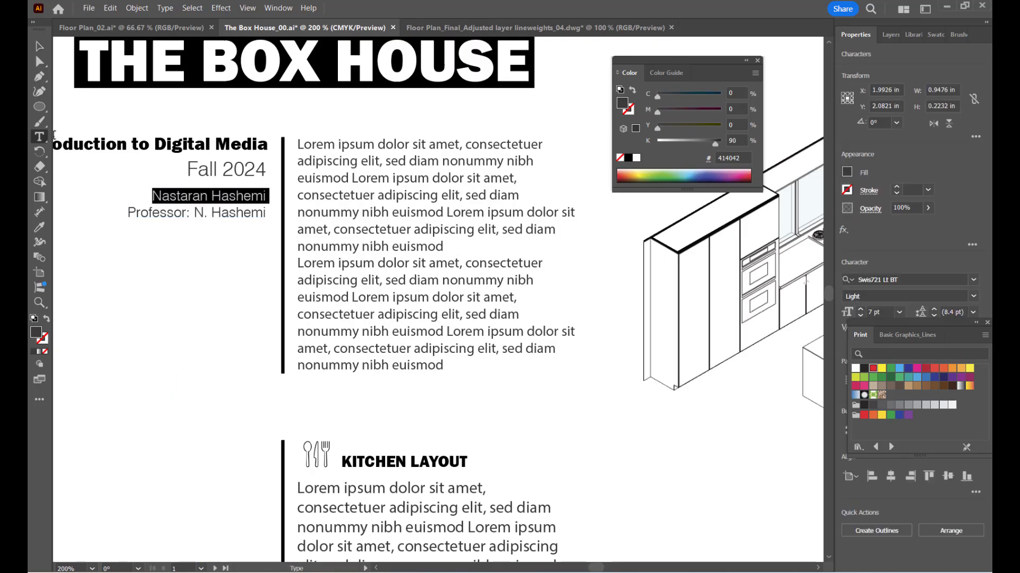
{"action": "left_click", "coordinate": [39, 46]}
{"action": "left_click", "coordinate": [136, 316]}
{"action": "scroll", "coordinate": [136, 316], "scroll_direction": "down", "scroll_amount": 2}
{"action": "scroll", "coordinate": [148, 321], "scroll_direction": "down", "scroll_amount": 2}
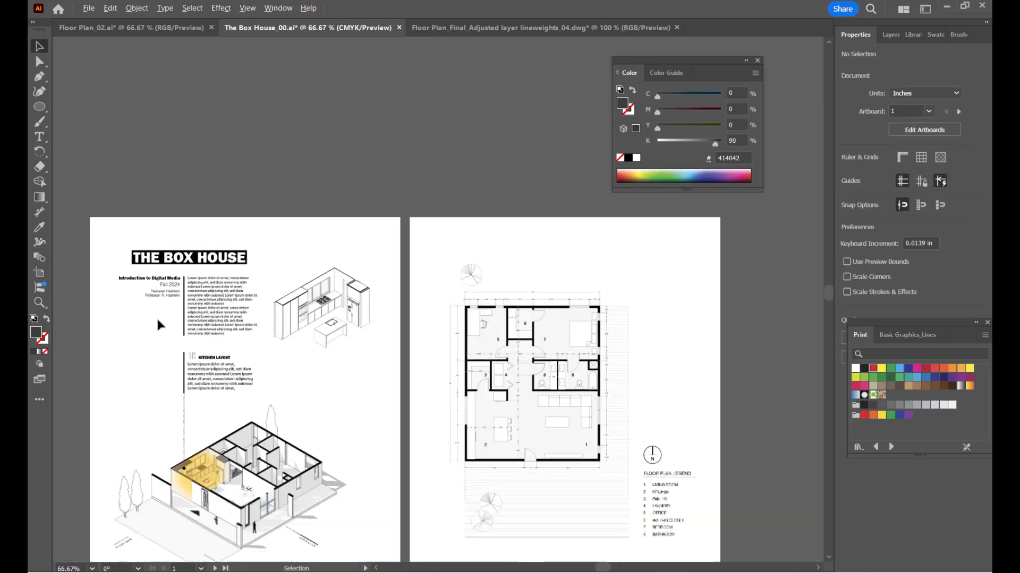
{"action": "scroll", "coordinate": [648, 365], "scroll_direction": "down", "scroll_amount": 1}
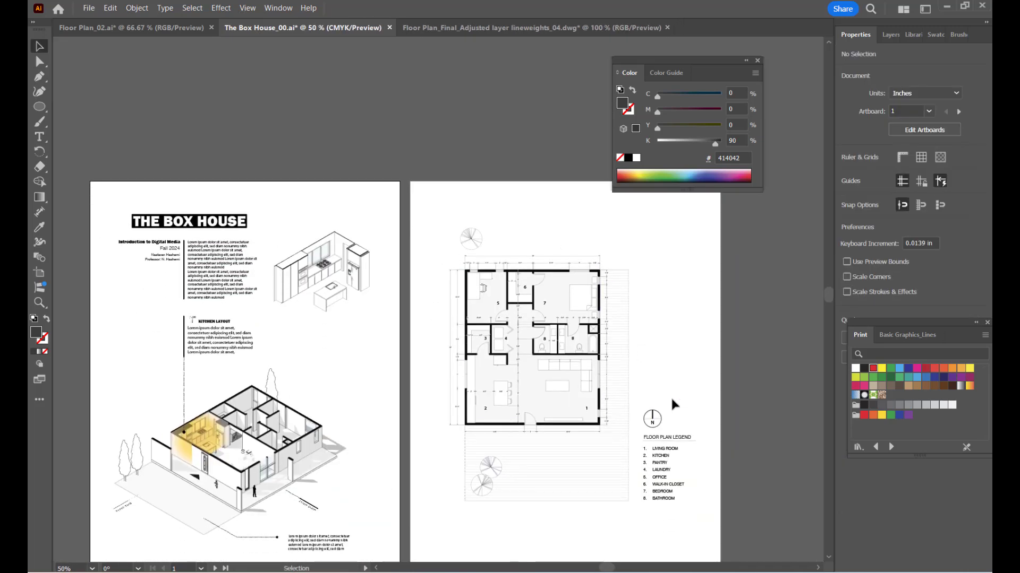
Compare the floor plan on the second artboard with the plans in Floor Plan_Final_Adjusted layer lineweights_04.dwg and Floor Plan_02.ai.
{"action": "scroll", "coordinate": [670, 396], "scroll_direction": "down", "scroll_amount": 1}
{"action": "left_click", "coordinate": [594, 510]}
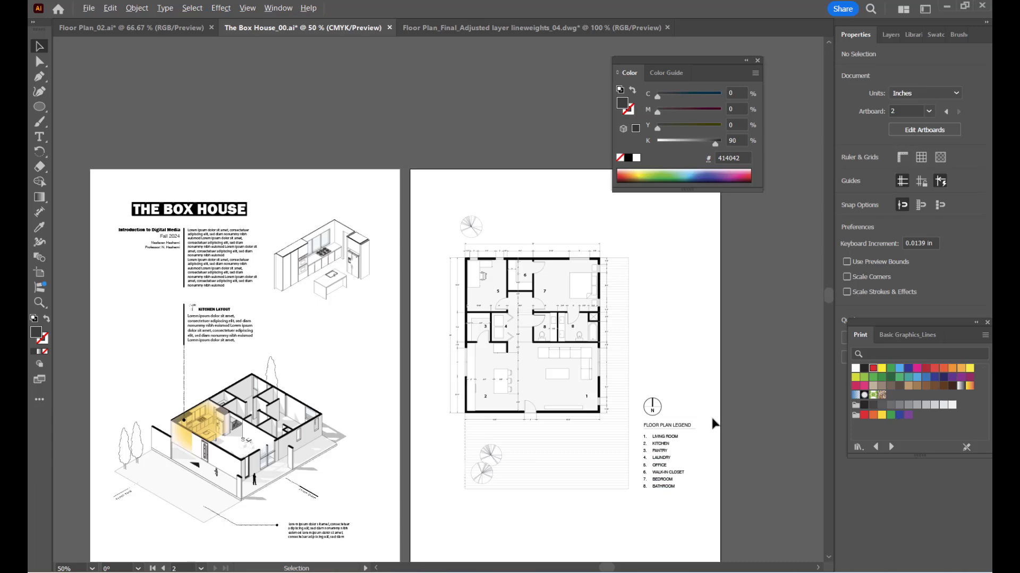
{"action": "scroll", "coordinate": [711, 344], "scroll_direction": "down", "scroll_amount": 1}
{"action": "scroll", "coordinate": [632, 471], "scroll_direction": "up", "scroll_amount": 1}
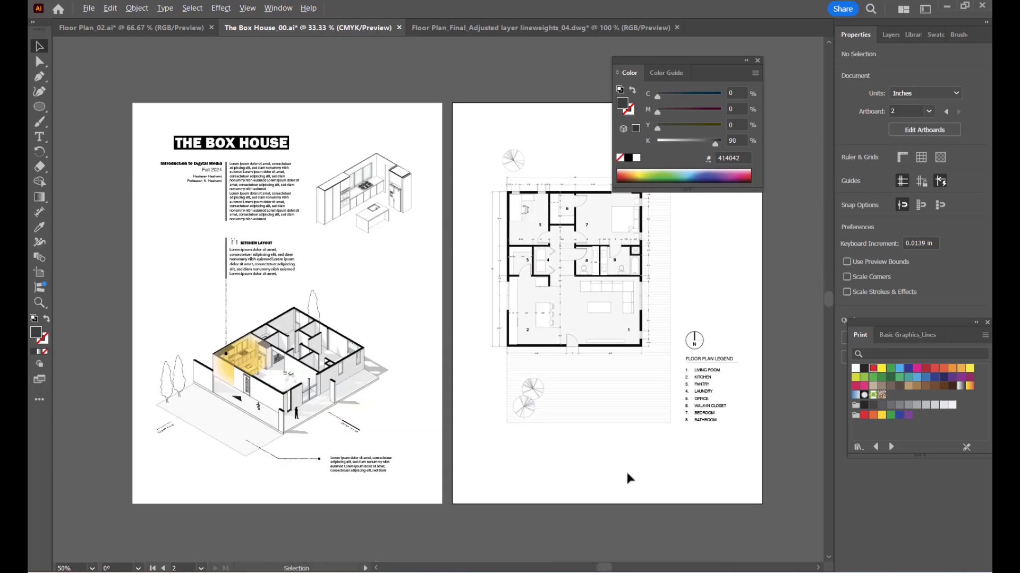
{"action": "scroll", "coordinate": [749, 311], "scroll_direction": "up", "scroll_amount": 1}
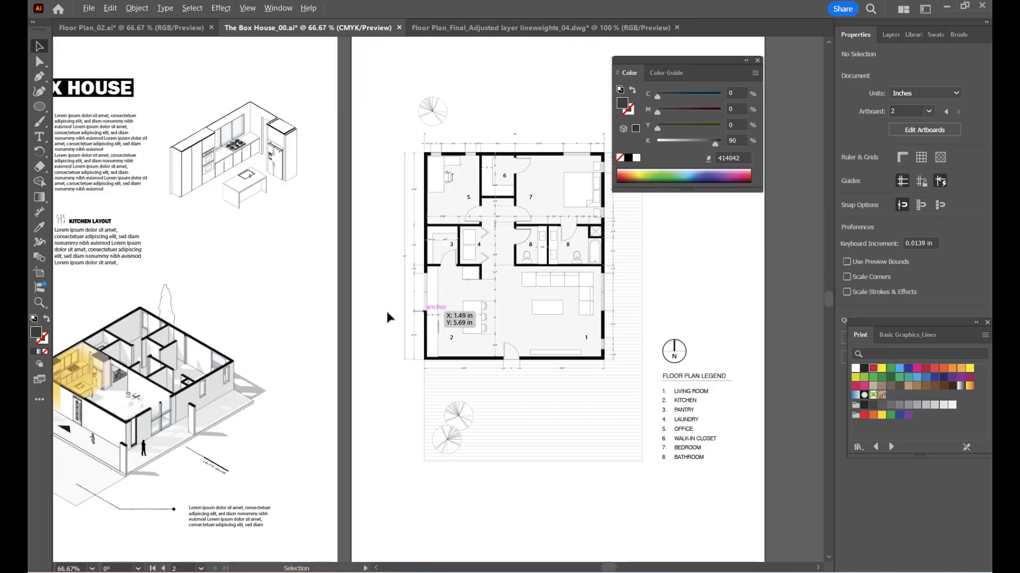
{"action": "left_click", "coordinate": [473, 28]}
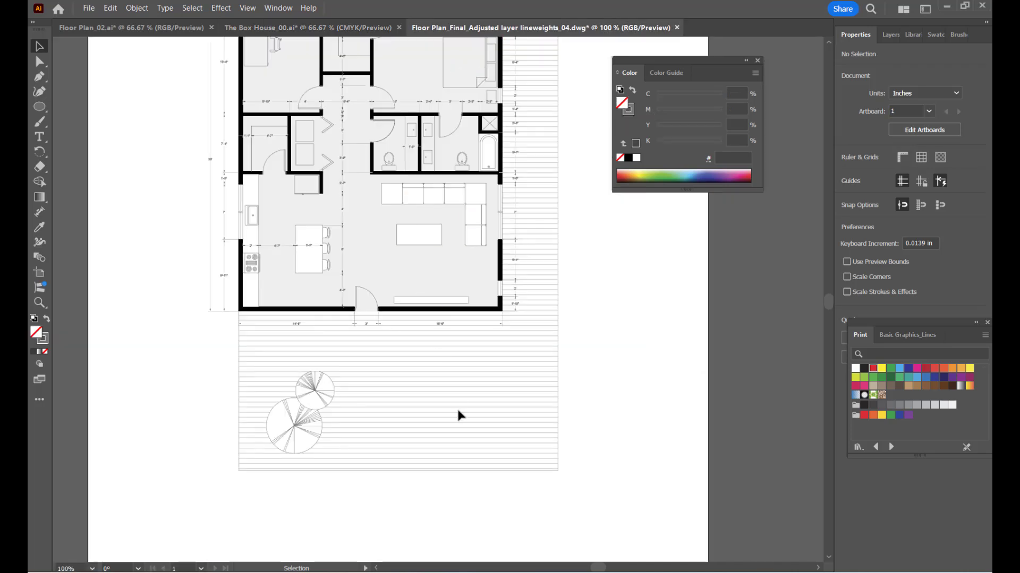
{"action": "scroll", "coordinate": [401, 460], "scroll_direction": "down", "scroll_amount": 1}
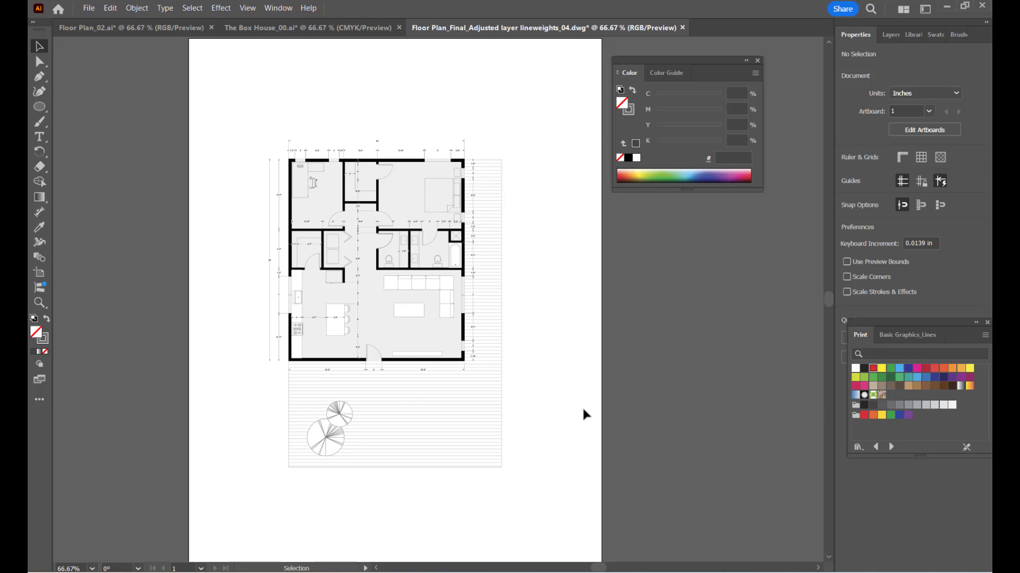
{"action": "left_click", "coordinate": [132, 28]}
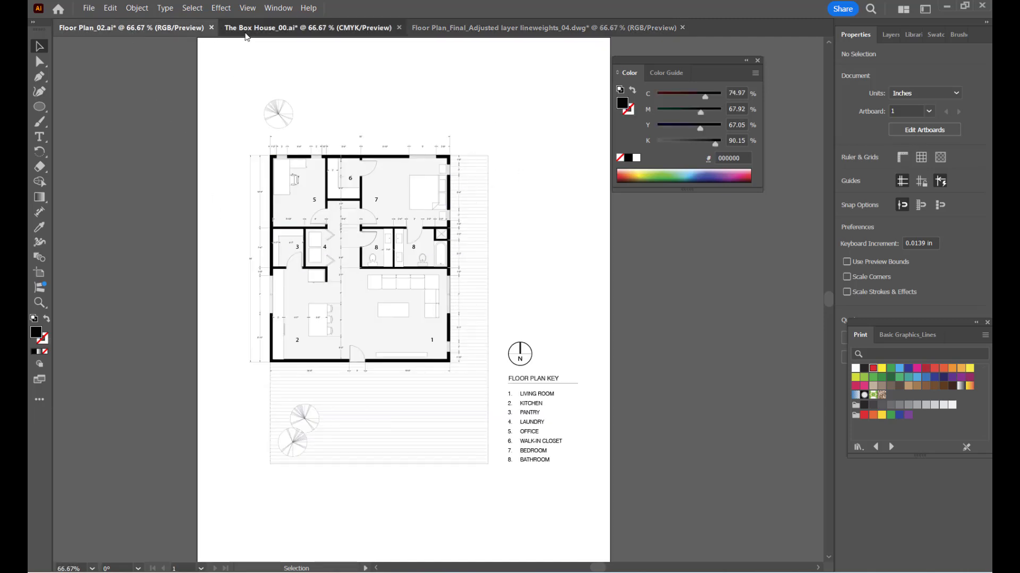
Copy the light grey ground shape from The Box House_00.ai into Floor Plan_Final_Adjusted layer lineweights_04.dwg and place it above the plan's upper-right corner.
{"action": "left_click", "coordinate": [308, 27]}
{"action": "scroll", "coordinate": [446, 379], "scroll_direction": "down", "scroll_amount": 1}
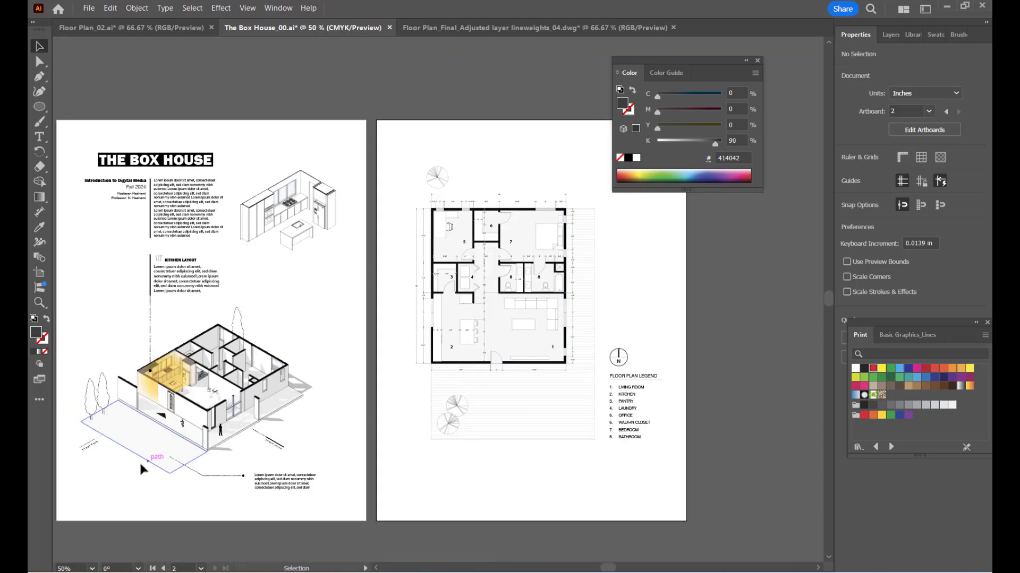
{"action": "scroll", "coordinate": [139, 461], "scroll_direction": "up", "scroll_amount": 1}
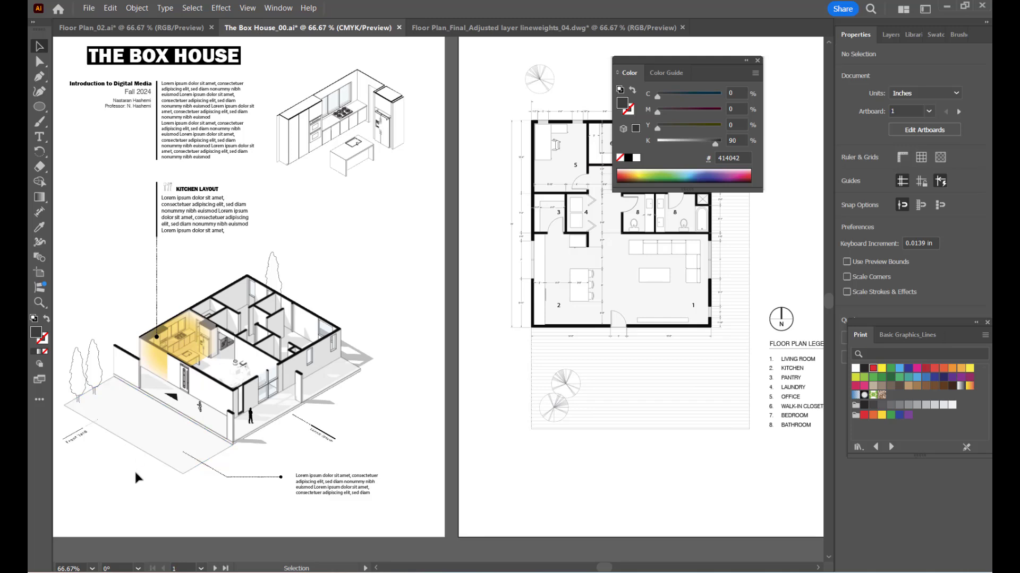
{"action": "left_click", "coordinate": [152, 428]}
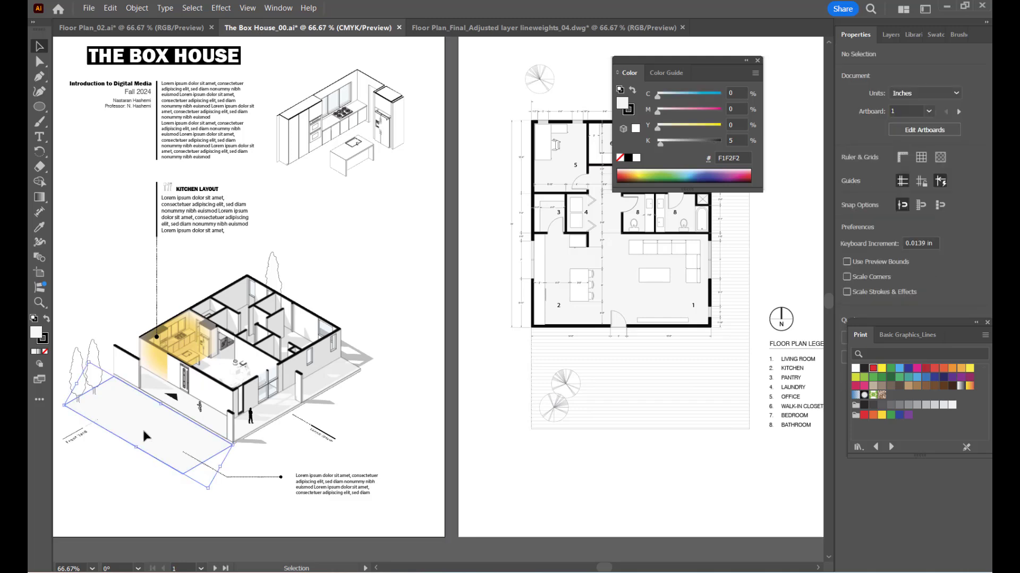
{"action": "left_click", "coordinate": [492, 28]}
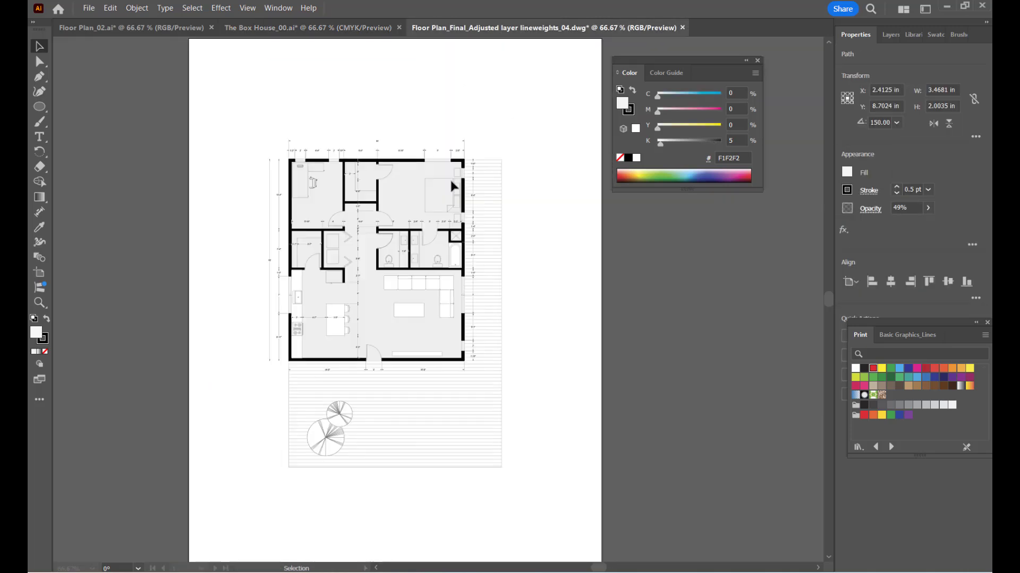
{"action": "key", "text": "ctrl+v"}
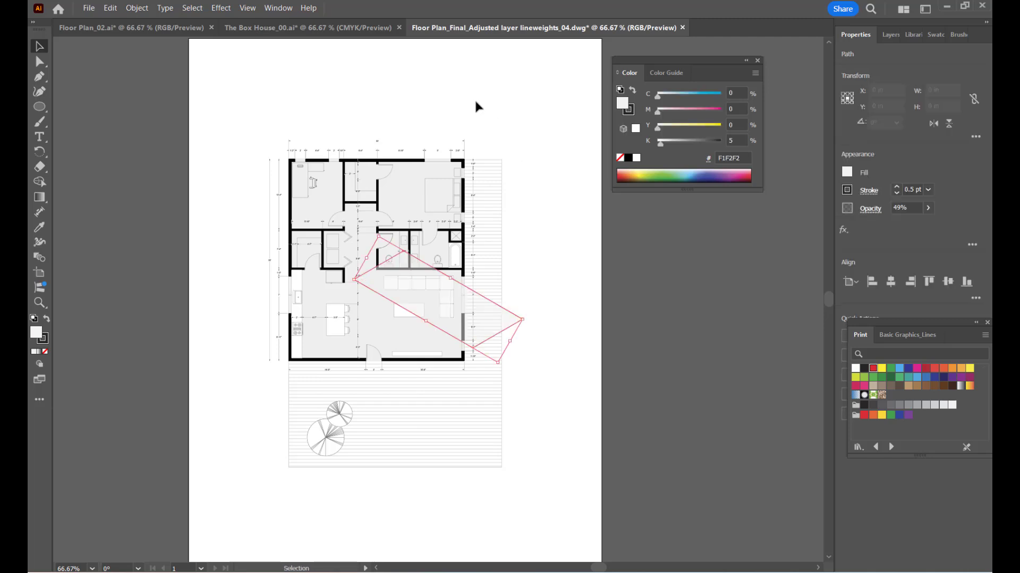
{"action": "left_click_drag", "start_coordinate": [497, 308], "coordinate": [568, 170]}
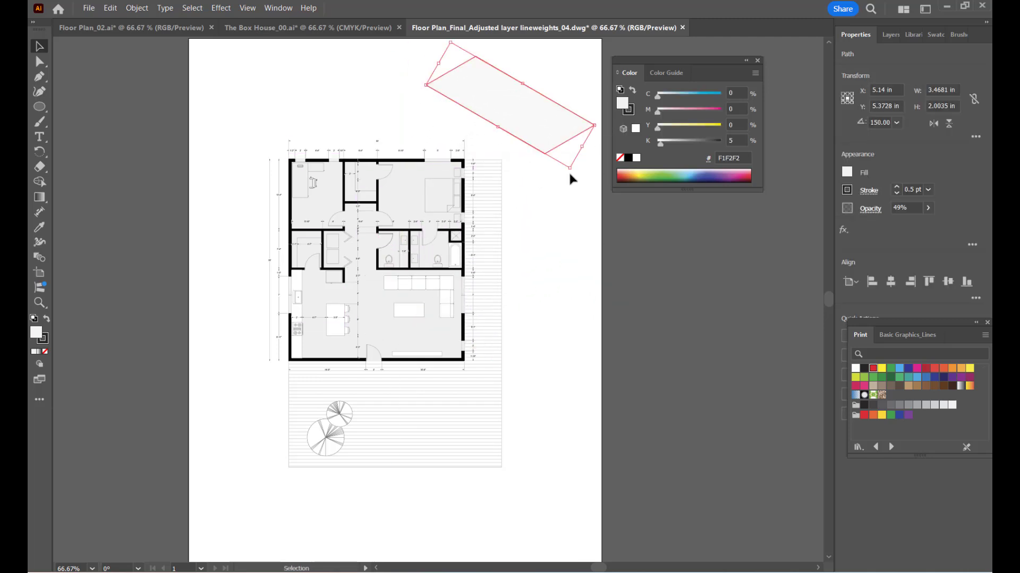
{"action": "left_click", "coordinate": [582, 259]}
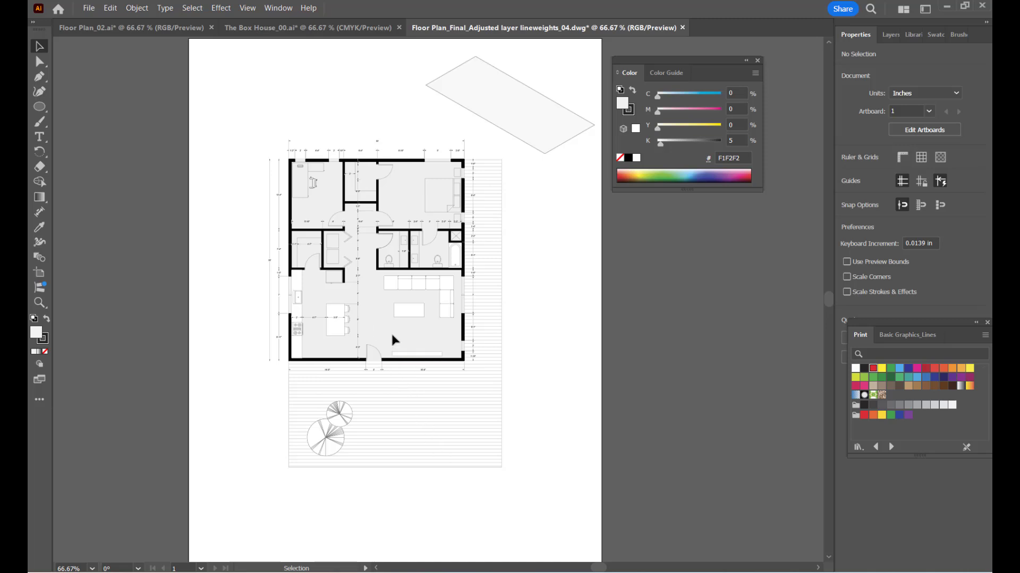
Unlock the Dimension, Walls and Floor layers.
{"action": "left_click", "coordinate": [890, 35]}
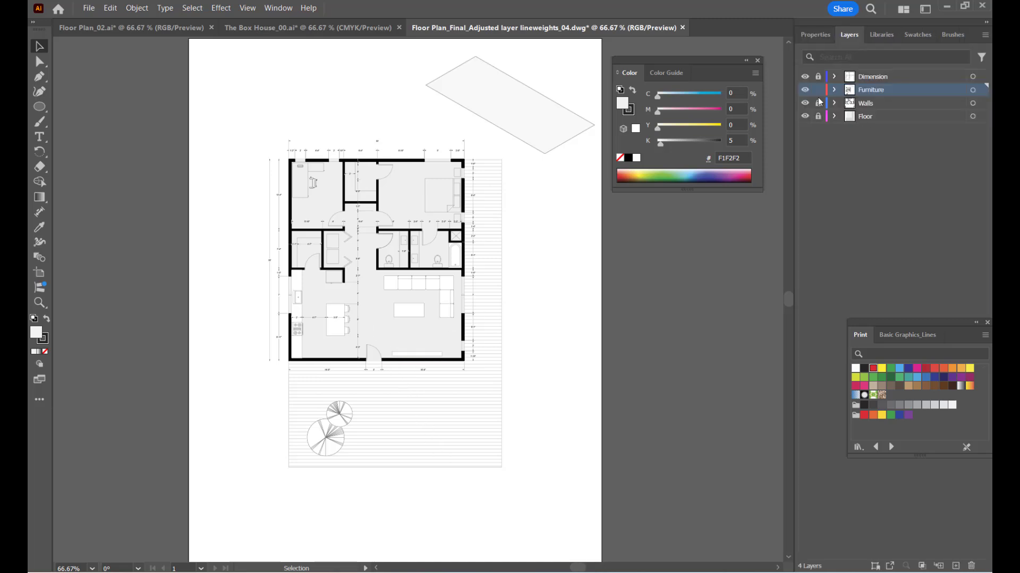
{"action": "left_click", "coordinate": [818, 78]}
Apply the pasted grey shape's appearance to the house's floor rectangle with the Eyedropper, and delete the pasted shape.
{"action": "left_click", "coordinate": [387, 322]}
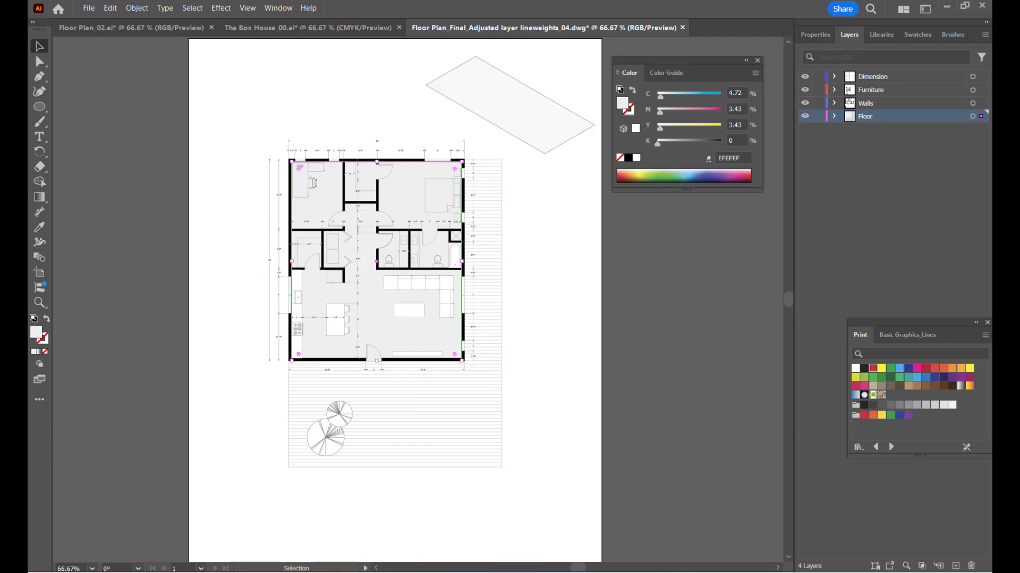
{"action": "left_click", "coordinate": [40, 227]}
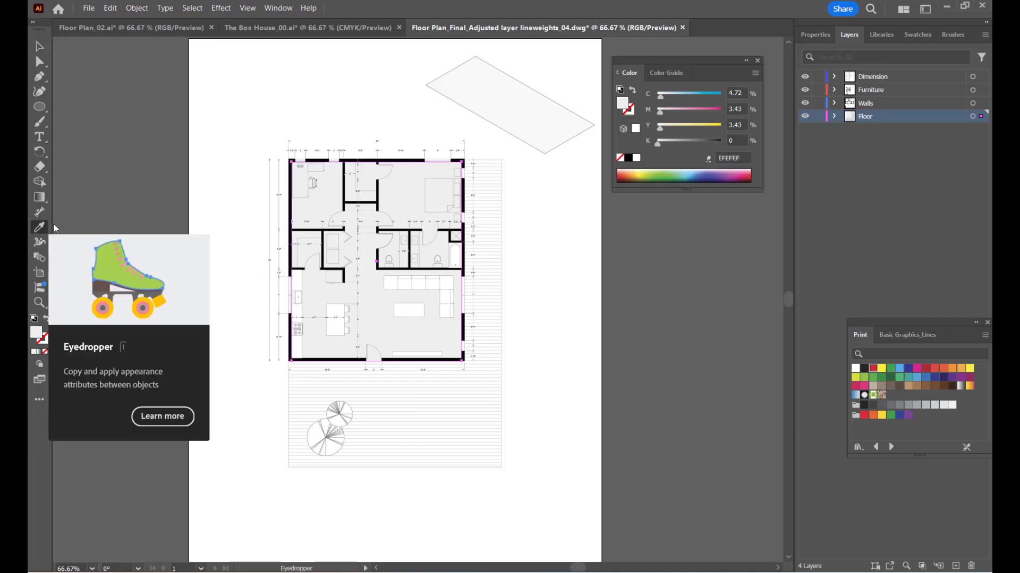
{"action": "left_click", "coordinate": [480, 98]}
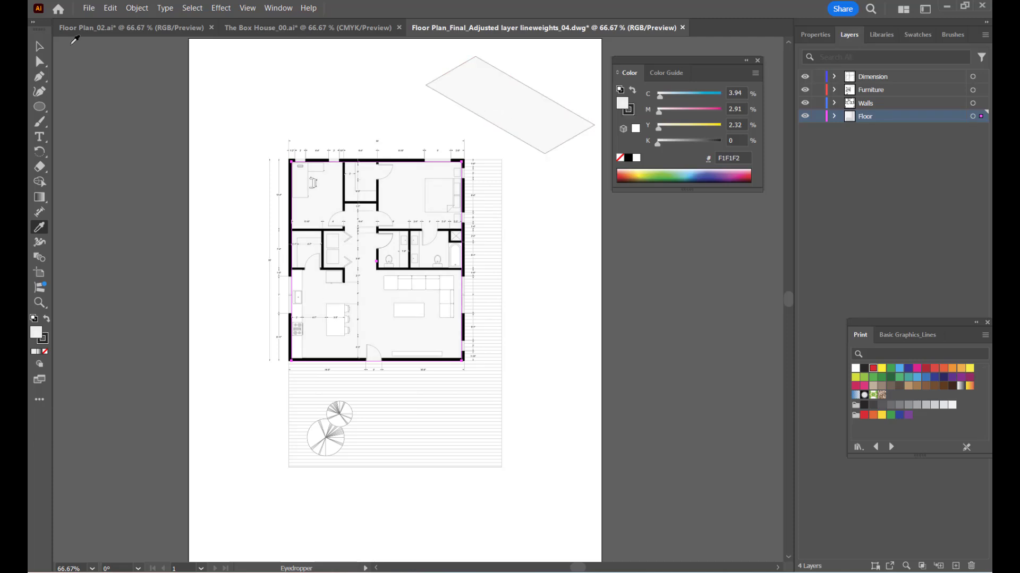
{"action": "left_click", "coordinate": [40, 47]}
{"action": "left_click", "coordinate": [176, 377]}
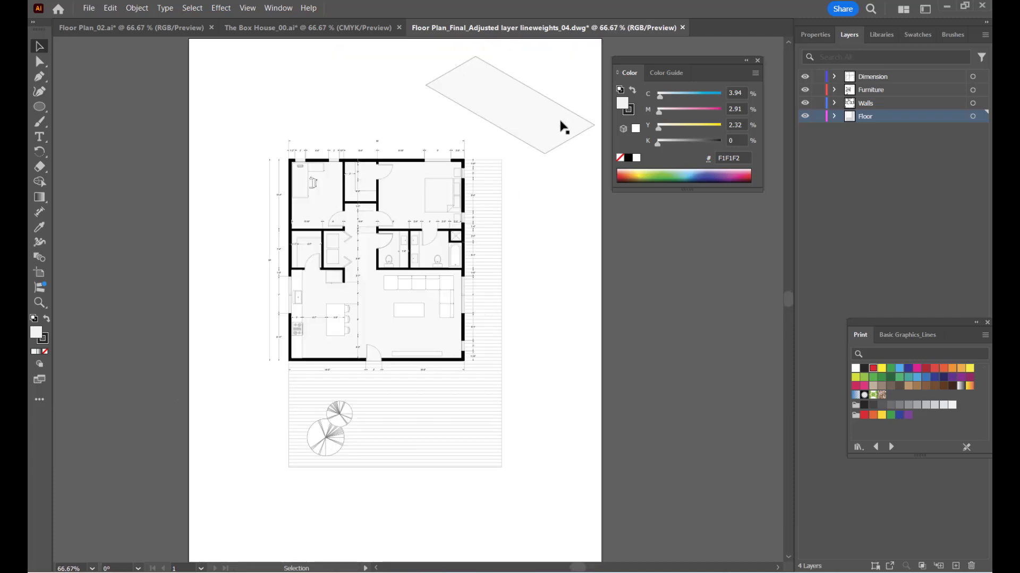
{"action": "left_click", "coordinate": [547, 131]}
{"action": "key", "text": "Delete"}
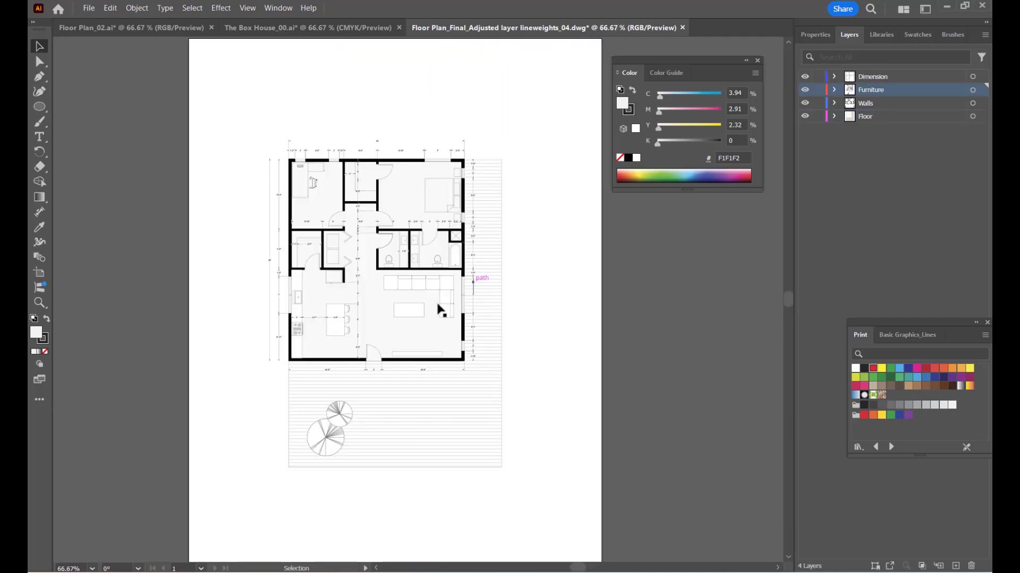
Set the opacity of the house's floor rectangle to about 59%.
{"action": "left_click", "coordinate": [378, 324]}
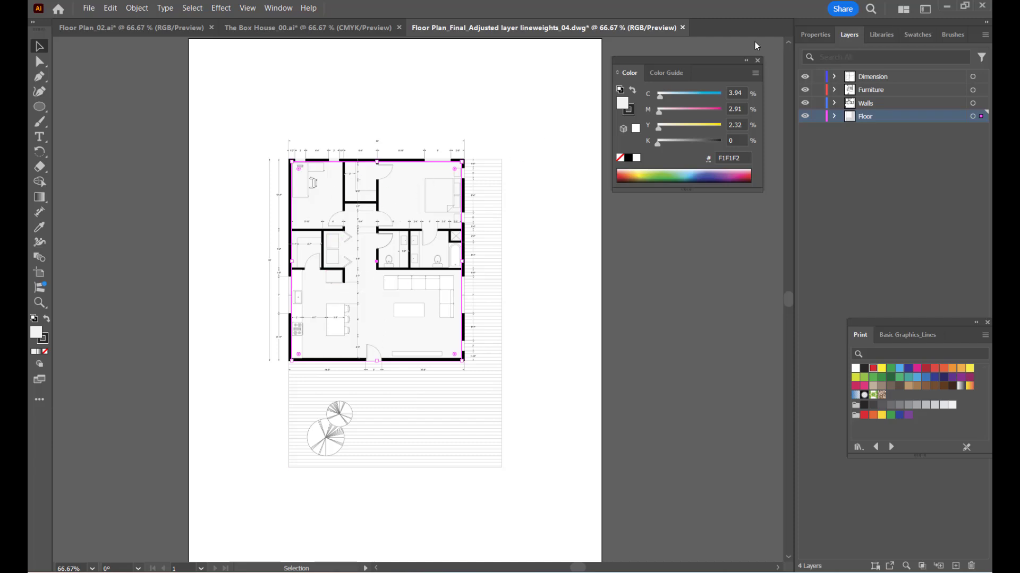
{"action": "left_click", "coordinate": [812, 36]}
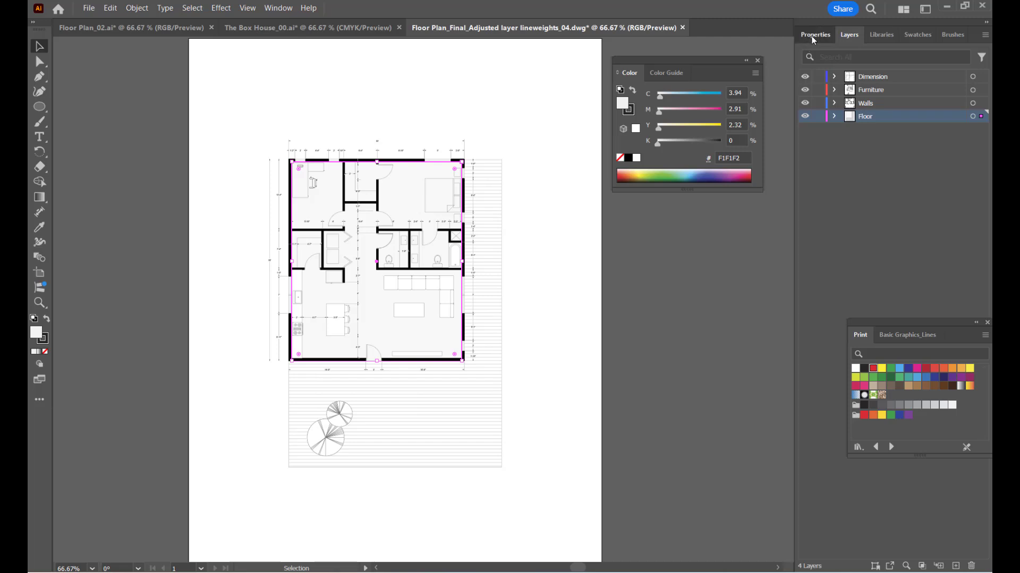
{"action": "left_click", "coordinate": [927, 211]}
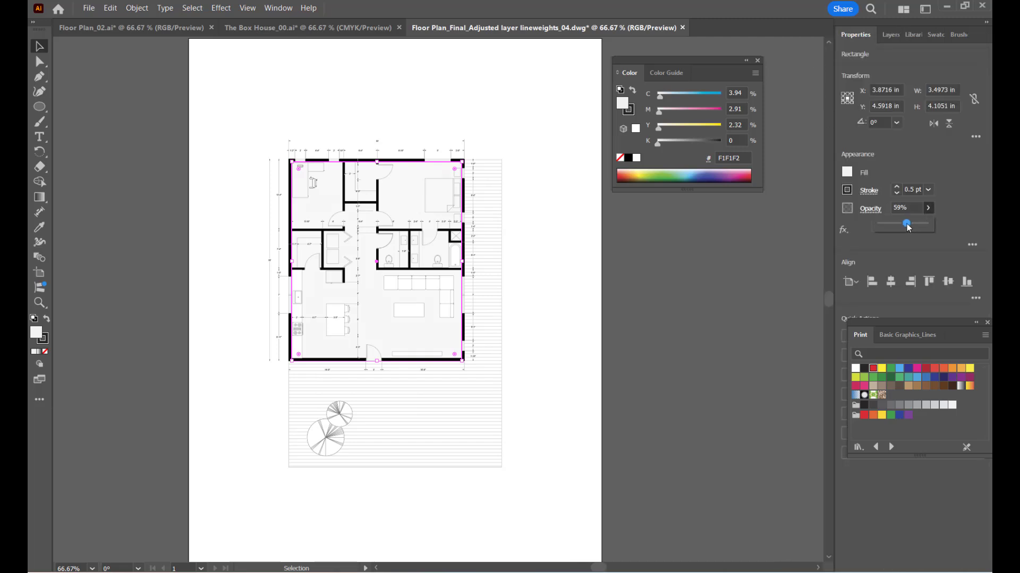
{"action": "left_click", "coordinate": [556, 295]}
{"action": "key", "text": "ctrl+minus"}
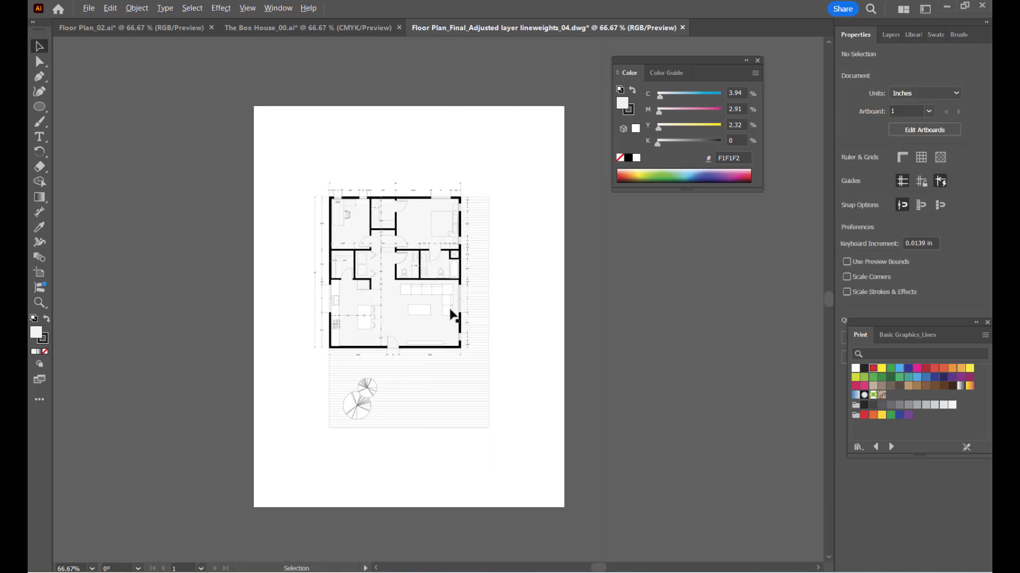
{"action": "scroll", "coordinate": [512, 335], "scroll_direction": "up", "scroll_amount": 1}
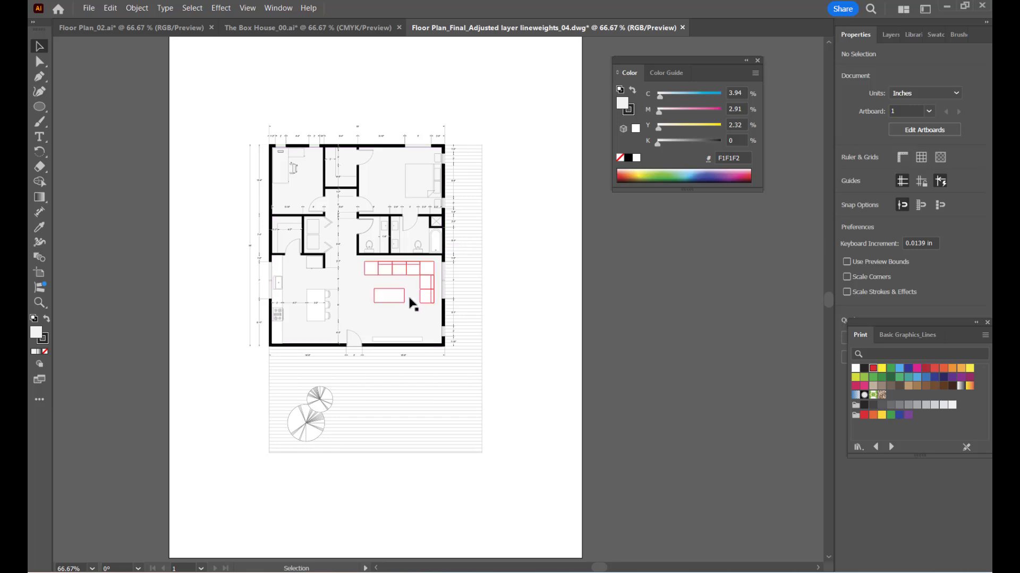
Set the opacity of the larger tree below the house to 71%.
{"action": "scroll", "coordinate": [323, 422], "scroll_direction": "up", "scroll_amount": 4}
{"action": "left_click", "coordinate": [319, 413]}
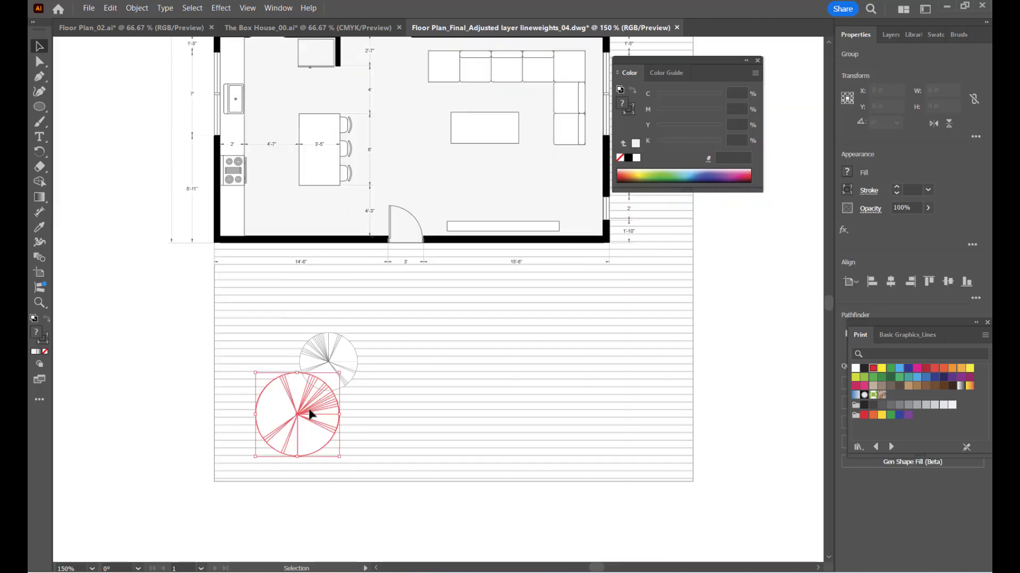
{"action": "left_click_drag", "start_coordinate": [927, 212], "coordinate": [905, 226]}
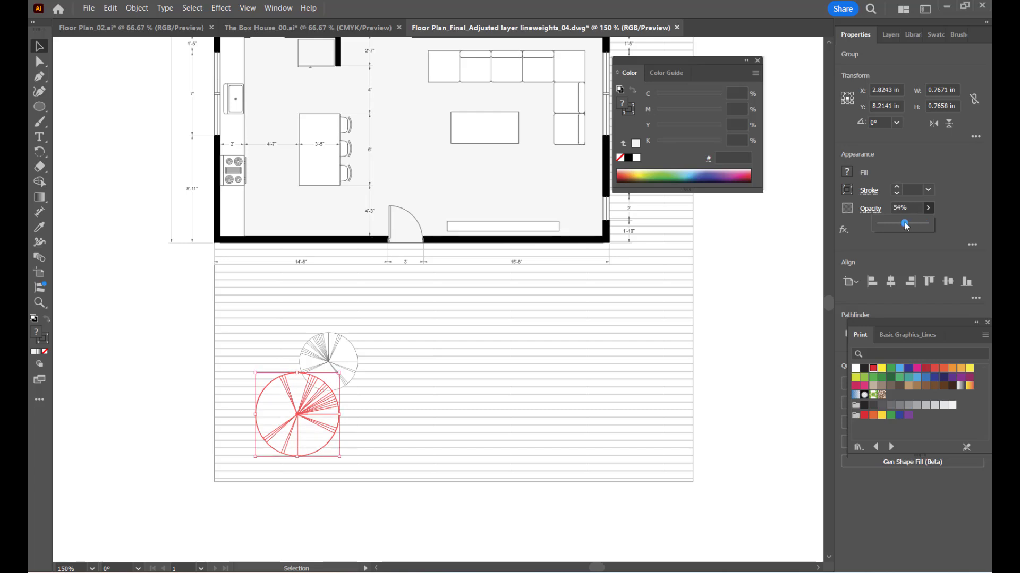
{"action": "left_click", "coordinate": [718, 296]}
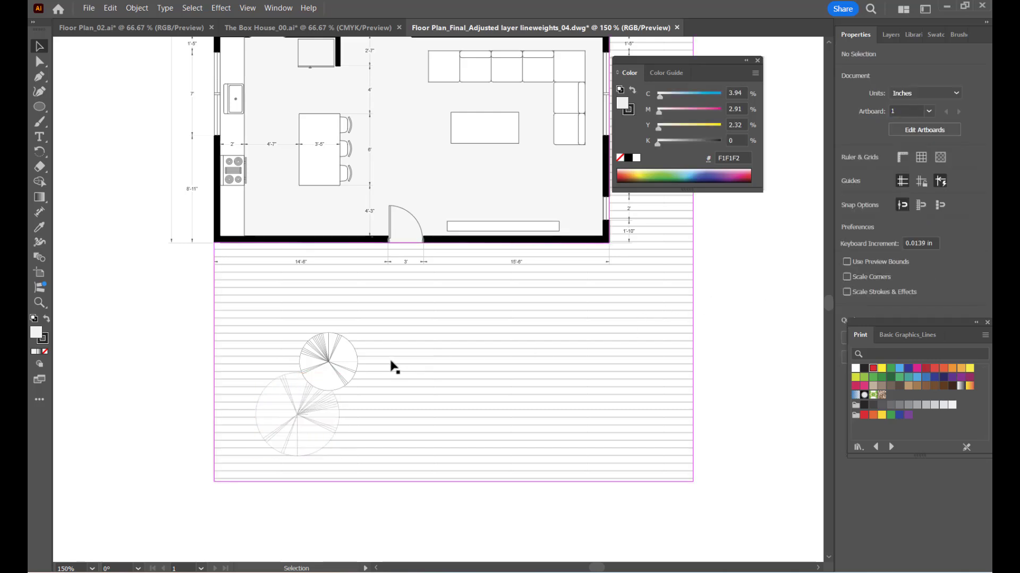
Ungroup the larger tree and its nested group into separate paths.
{"action": "left_click", "coordinate": [340, 407]}
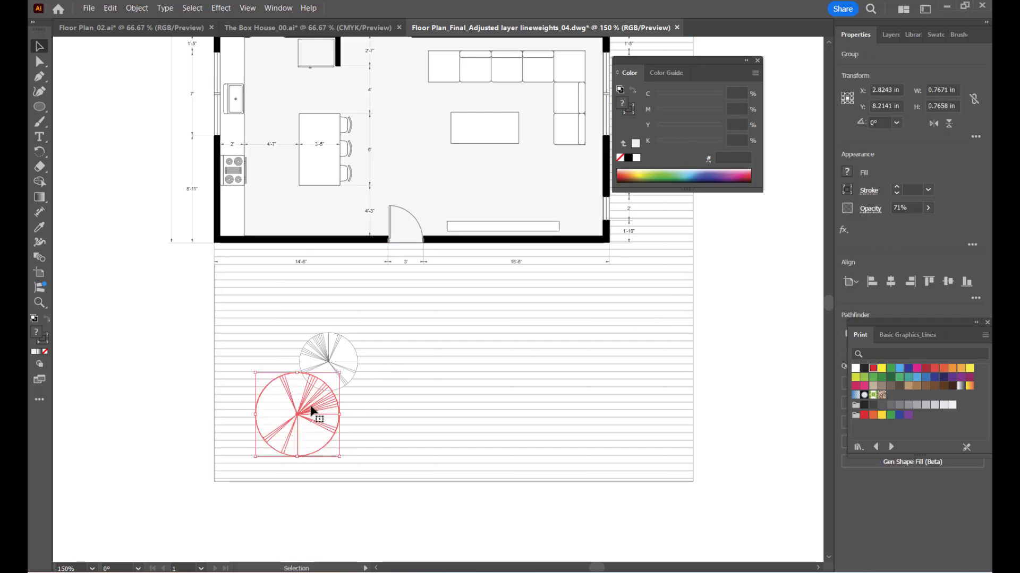
{"action": "key", "text": "ctrl+shift+g"}
{"action": "left_click", "coordinate": [245, 398]}
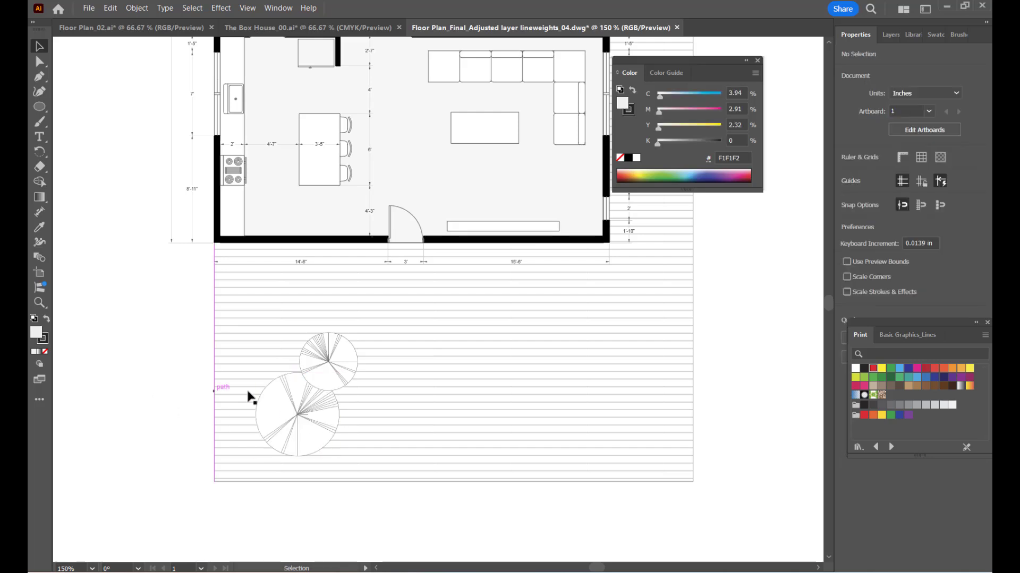
{"action": "left_click", "coordinate": [303, 416]}
{"action": "right_click", "coordinate": [311, 411]}
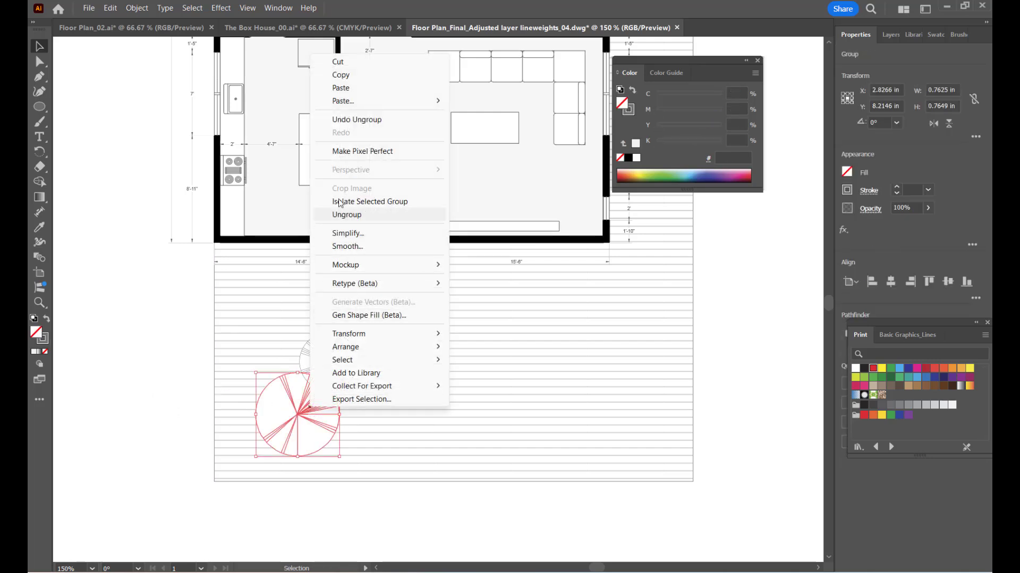
{"action": "left_click", "coordinate": [345, 215]}
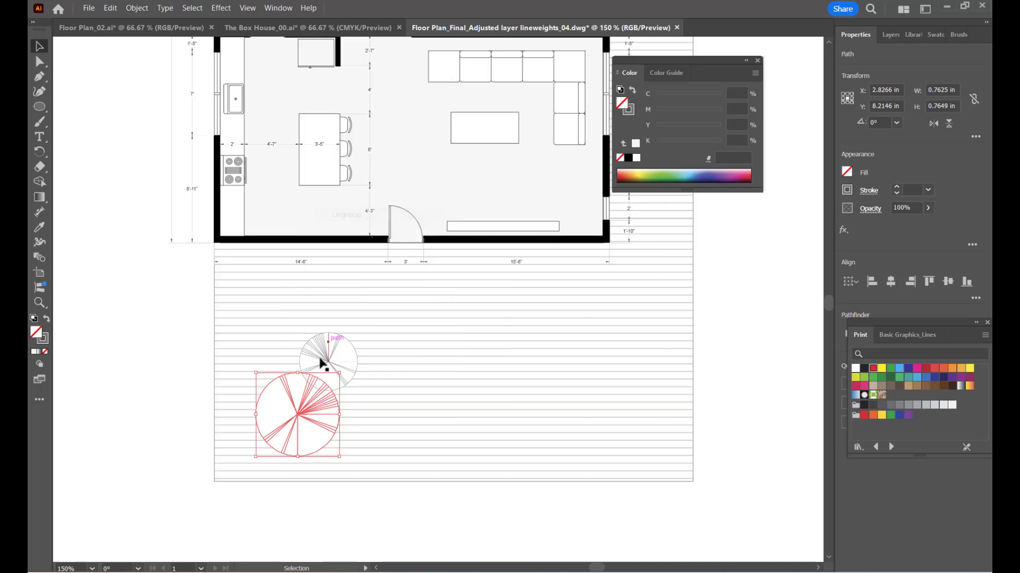
Check the ungrouped larger tree by selecting one of its branch paths, try to select both trees together, and deselect everything.
{"action": "left_click", "coordinate": [174, 375]}
{"action": "left_click", "coordinate": [321, 405]}
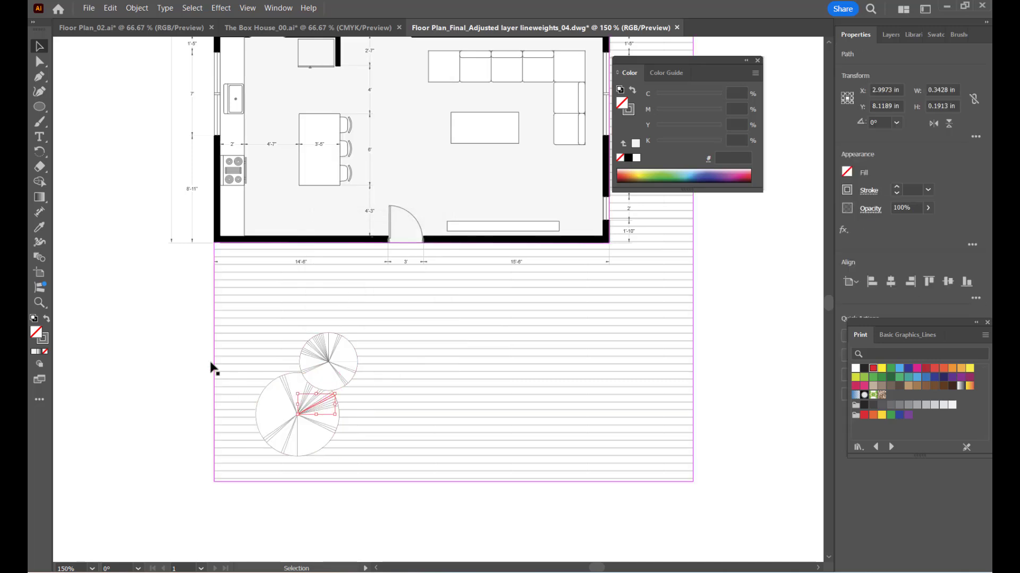
{"action": "left_click", "coordinate": [83, 137]}
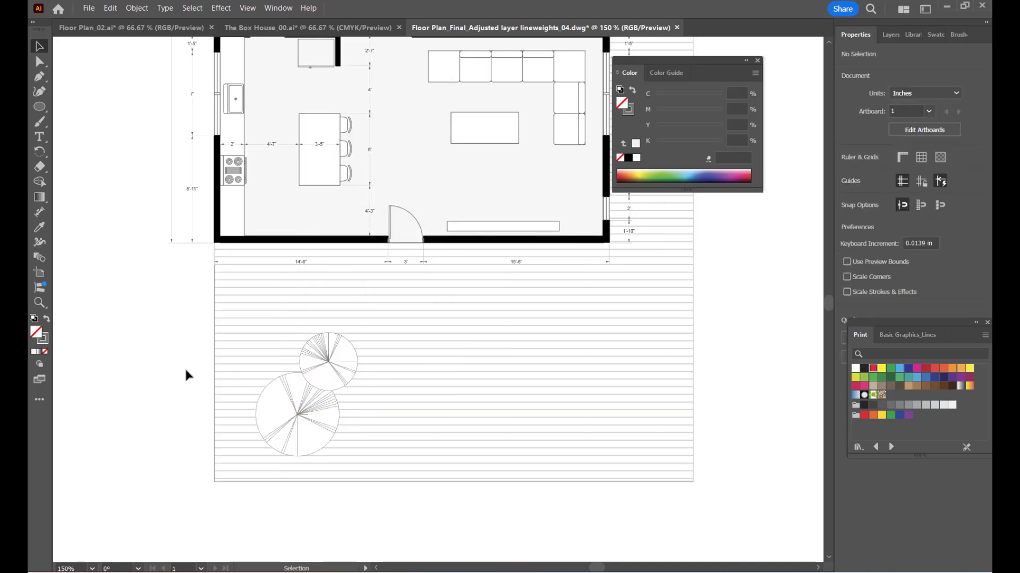
{"action": "left_click_drag", "start_coordinate": [210, 365], "coordinate": [355, 459]}
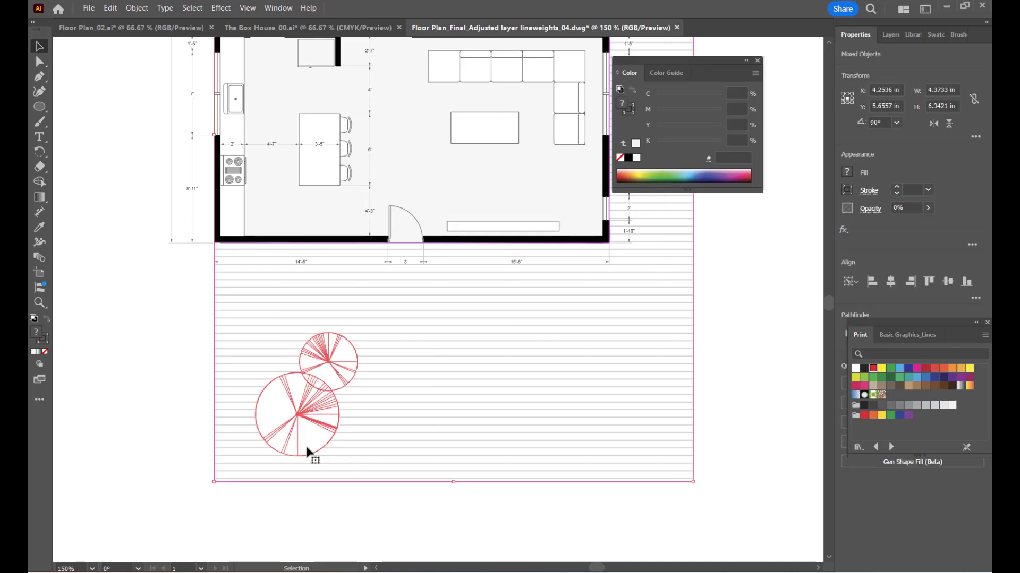
{"action": "left_click", "coordinate": [171, 398]}
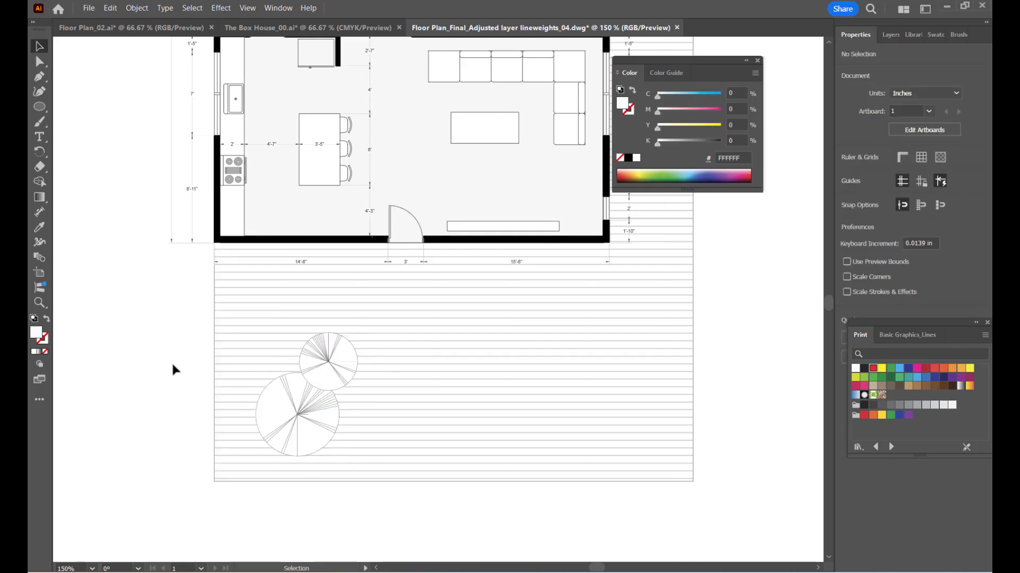
Switch to AutoCAD, copy the round tree block with radiating branches from the tree library drawing, and return to Illustrator.
{"action": "left_click", "coordinate": [246, 387]}
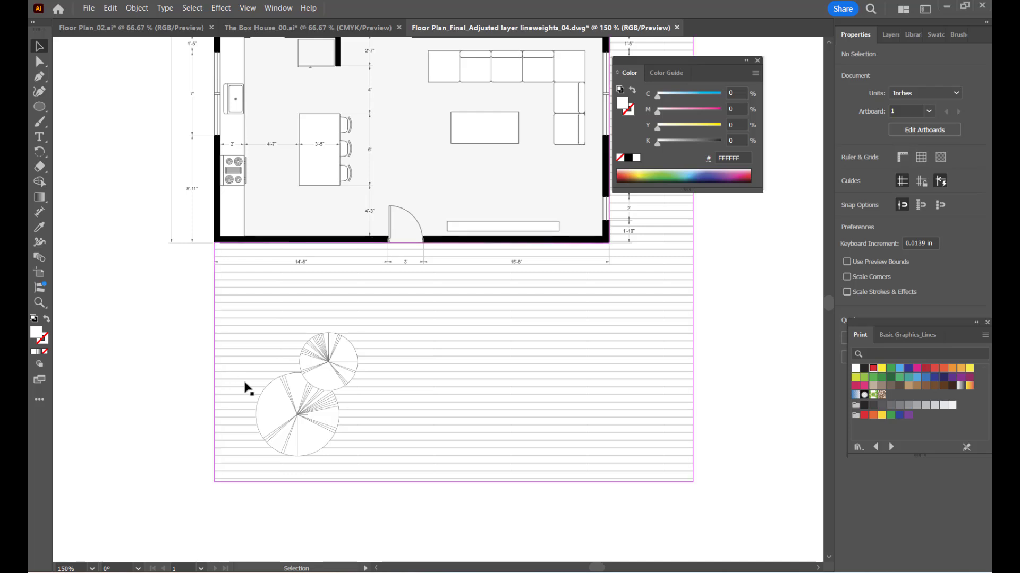
{"action": "left_click", "coordinate": [314, 407]}
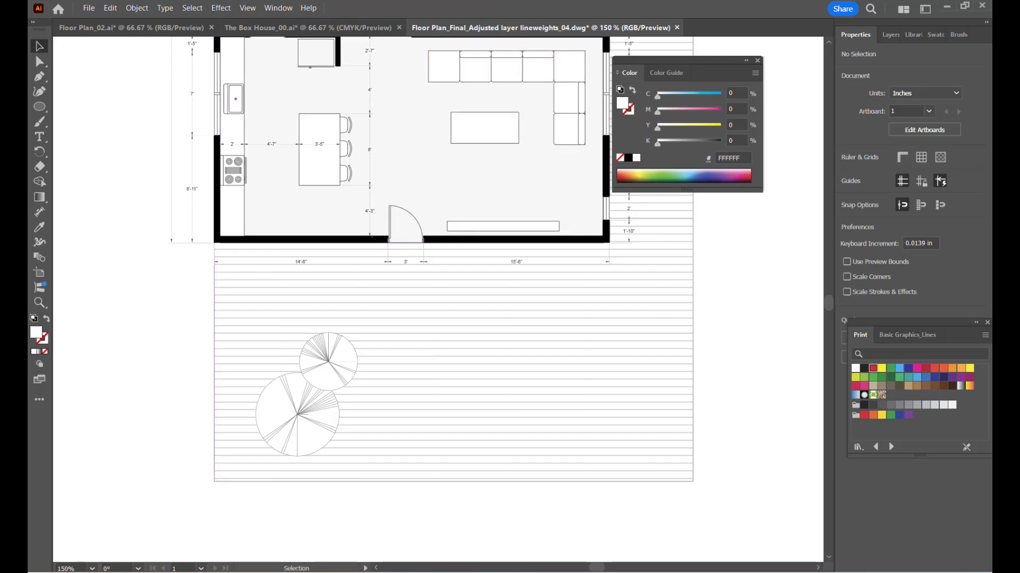
{"action": "left_click", "coordinate": [628, 518]}
{"action": "left_click", "coordinate": [595, 425]}
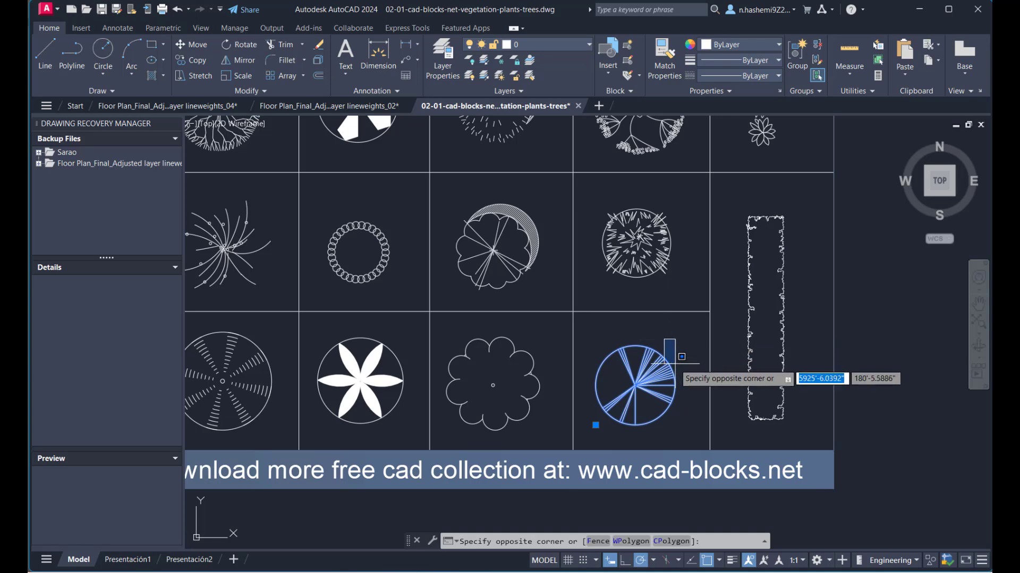
{"action": "left_click", "coordinate": [681, 356]}
{"action": "key", "text": "ctrl+c"}
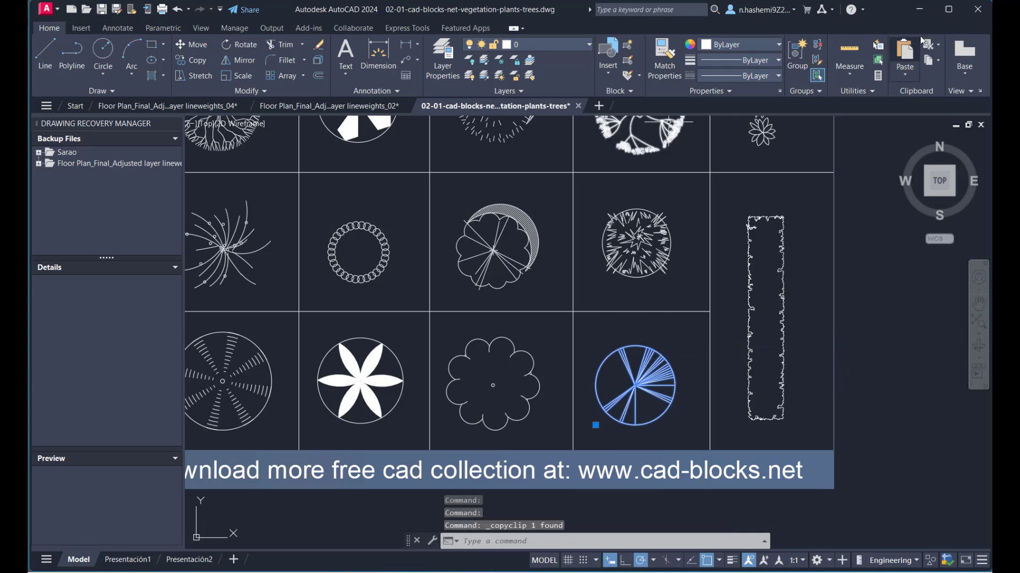
{"action": "left_click", "coordinate": [928, 15]}
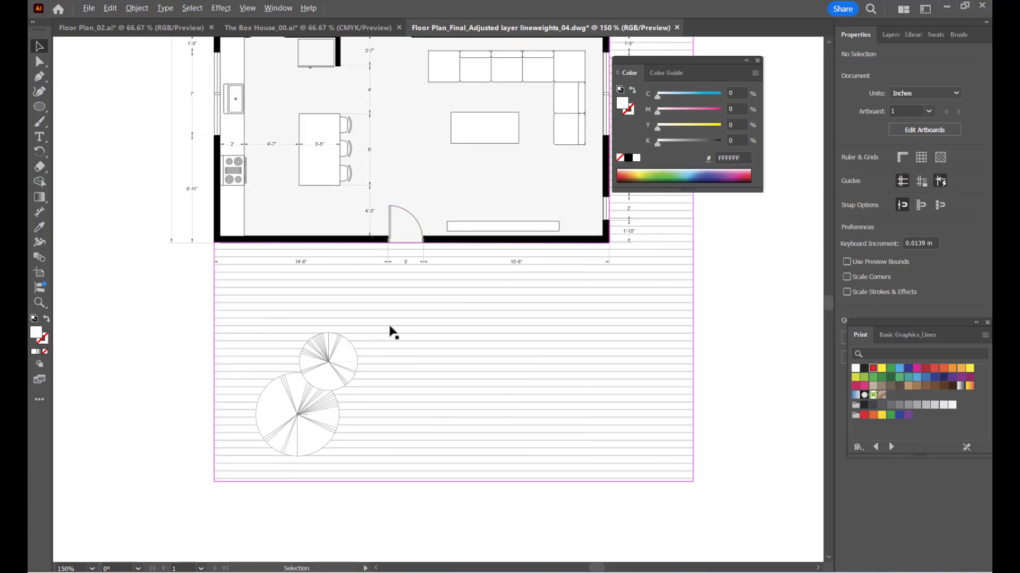
Paste the copied tree beside the floor plan and check how its grouped linework selects.
{"action": "scroll", "coordinate": [391, 332], "scroll_direction": "down", "scroll_amount": 2}
{"action": "scroll", "coordinate": [454, 415], "scroll_direction": "down", "scroll_amount": 2}
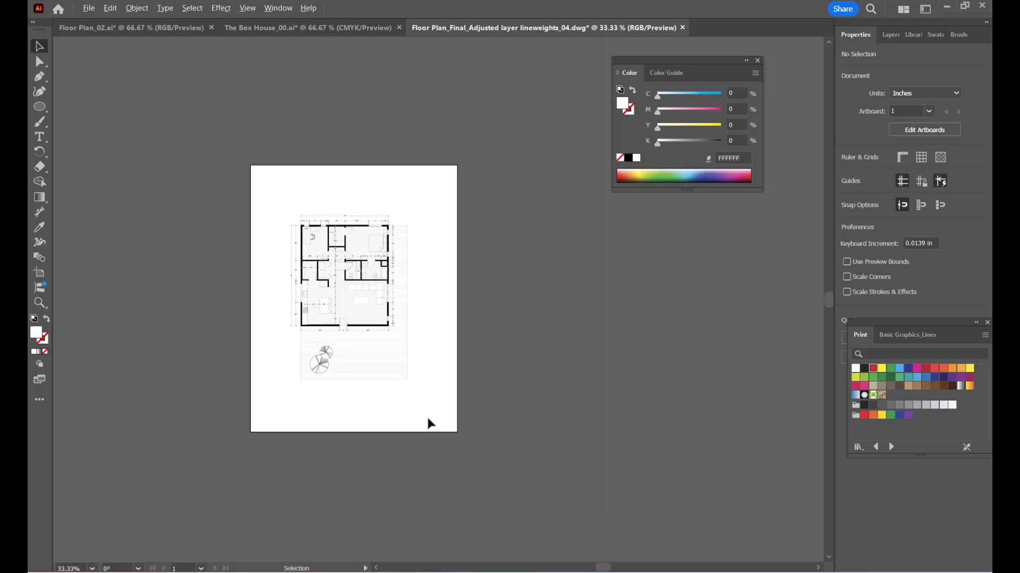
{"action": "scroll", "coordinate": [431, 424], "scroll_direction": "up", "scroll_amount": 1}
{"action": "key", "text": "ctrl+v"}
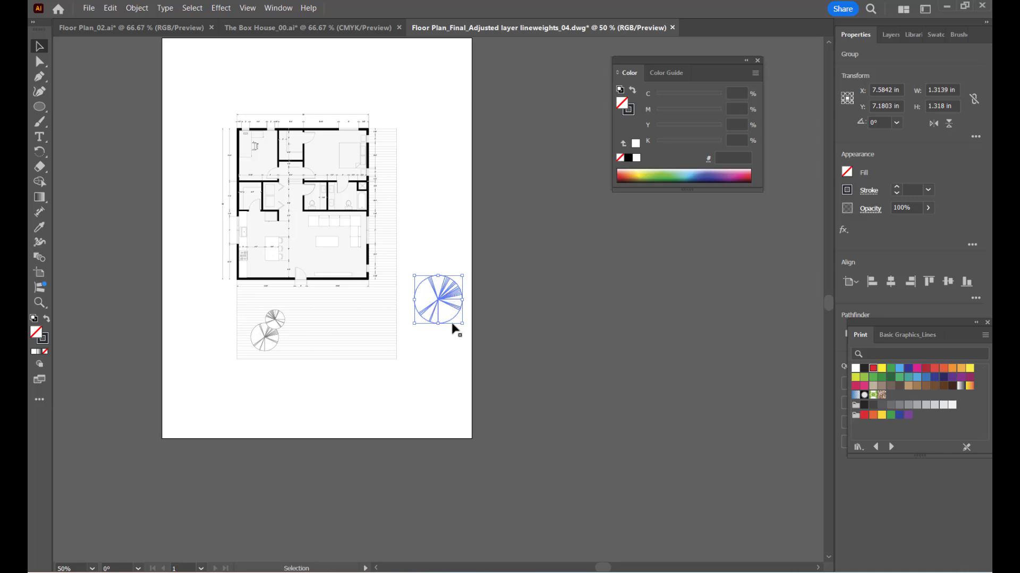
{"action": "left_click", "coordinate": [451, 341]}
{"action": "left_click", "coordinate": [448, 292]}
{"action": "left_click", "coordinate": [447, 360]}
{"action": "scroll", "coordinate": [464, 300], "scroll_direction": "up", "scroll_amount": 3}
{"action": "left_click", "coordinate": [425, 292]}
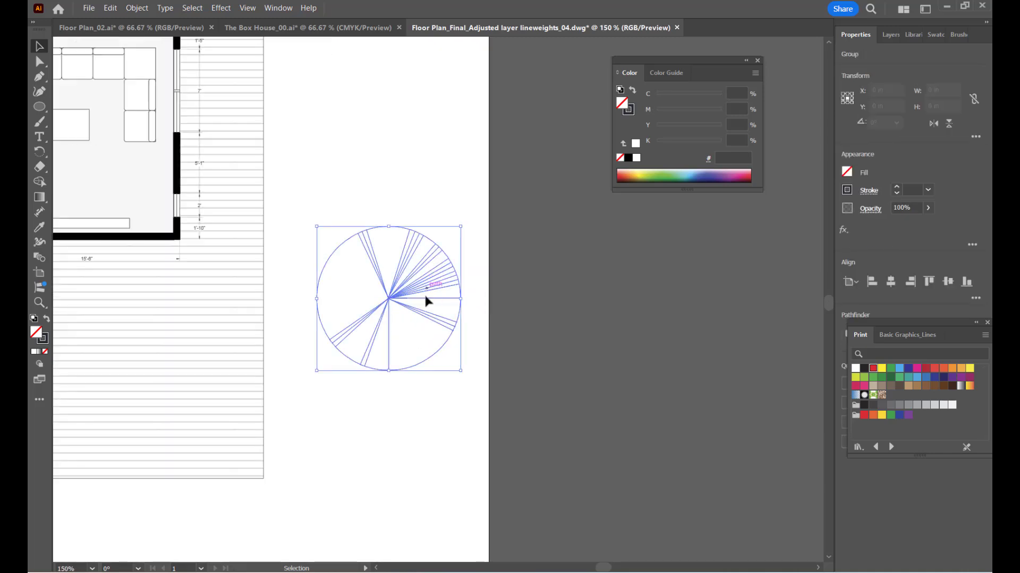
{"action": "left_click", "coordinate": [416, 446]}
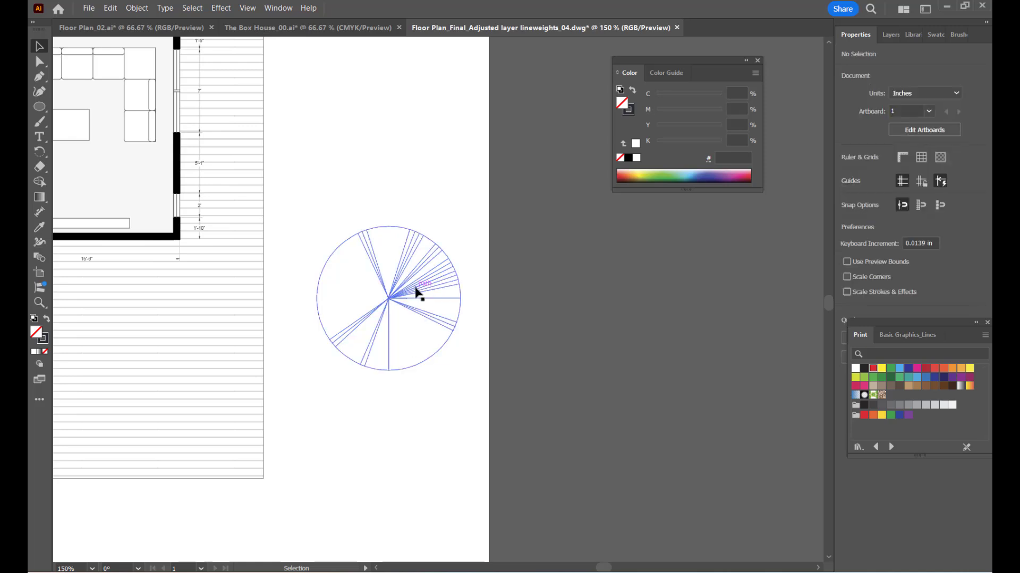
{"action": "left_click", "coordinate": [417, 292]}
{"action": "scroll", "coordinate": [486, 351], "scroll_direction": "down", "scroll_amount": 2}
{"action": "left_click", "coordinate": [487, 351]}
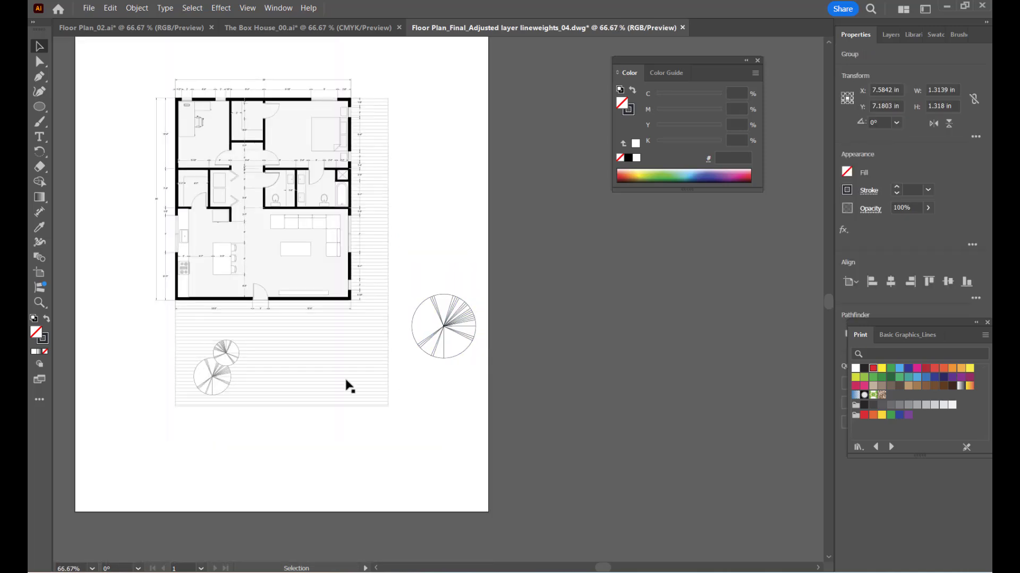
Compare the pasted tree with the larger tree below the house, and delete the pasted tree.
{"action": "left_click", "coordinate": [221, 371]}
{"action": "scroll", "coordinate": [228, 395], "scroll_direction": "up", "scroll_amount": 2}
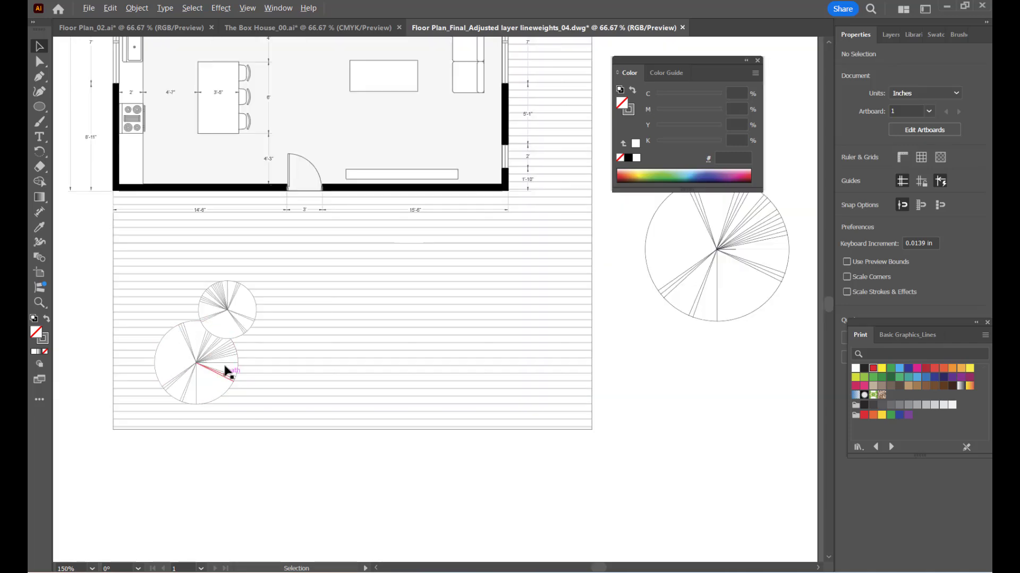
{"action": "left_click", "coordinate": [227, 356]}
{"action": "left_click", "coordinate": [255, 456]}
{"action": "scroll", "coordinate": [255, 456], "scroll_direction": "down", "scroll_amount": 3}
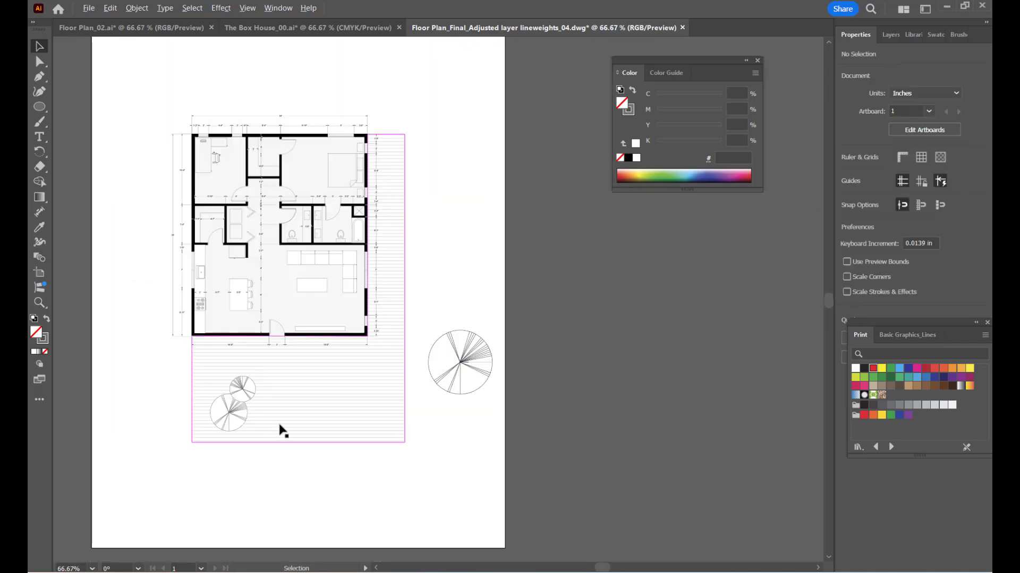
{"action": "left_click", "coordinate": [478, 360]}
{"action": "left_click", "coordinate": [432, 326]}
Ungroup the smaller tree below the house and deselect everything.
{"action": "scroll", "coordinate": [227, 417], "scroll_direction": "up", "scroll_amount": 5}
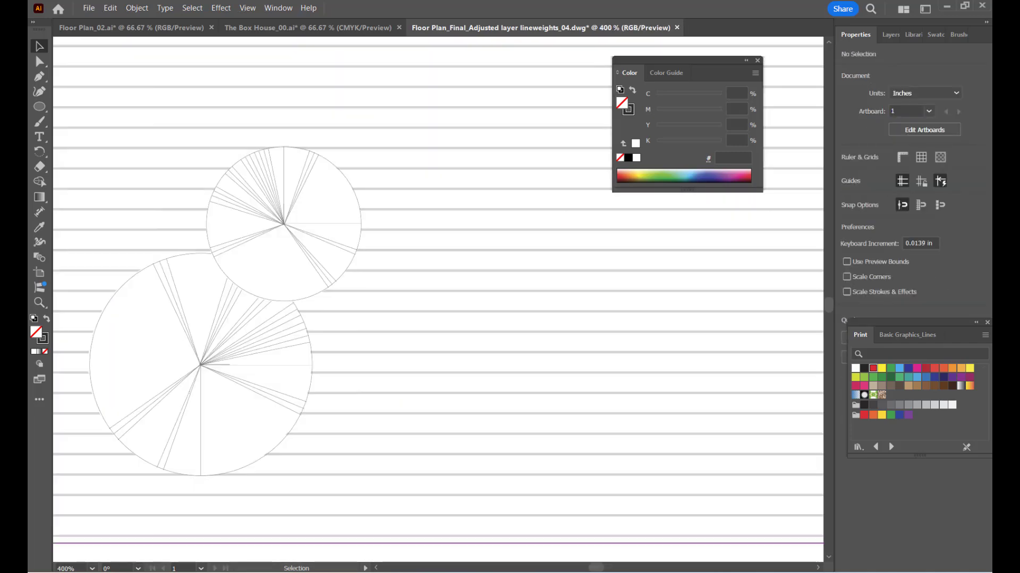
{"action": "scroll", "coordinate": [494, 538], "scroll_direction": "down", "scroll_amount": 2}
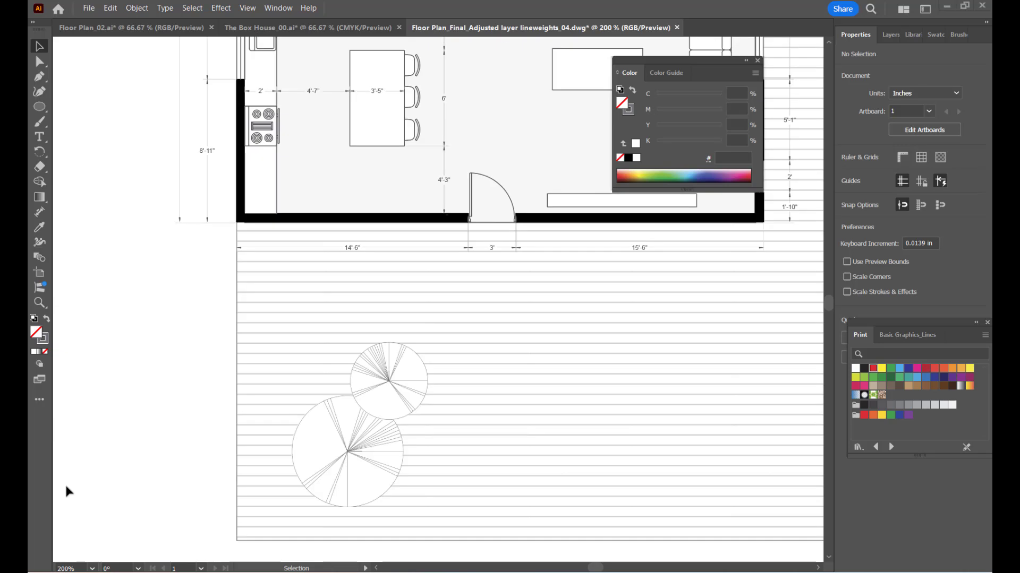
{"action": "left_click", "coordinate": [340, 419]}
{"action": "left_click", "coordinate": [379, 447]}
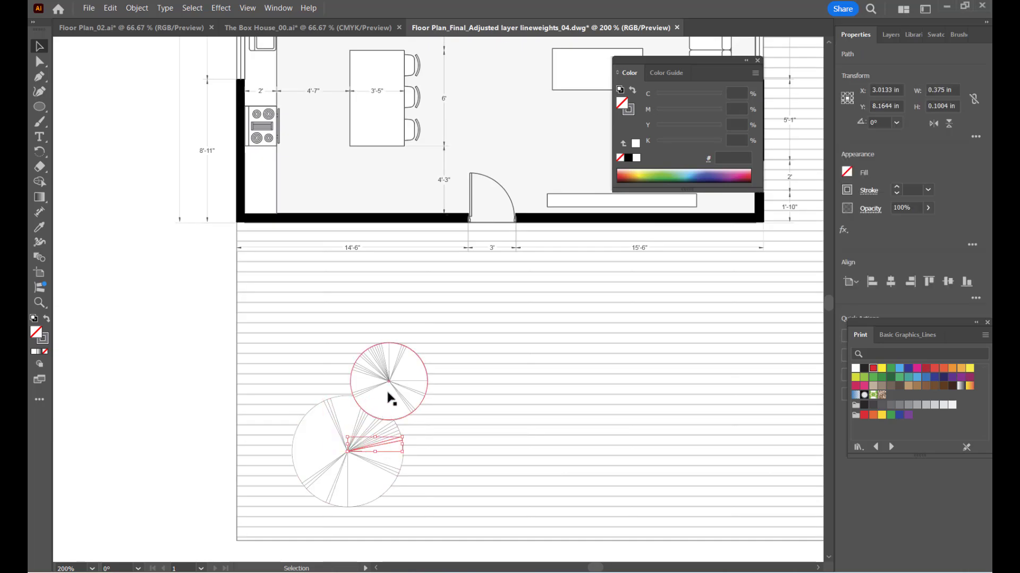
{"action": "left_click", "coordinate": [399, 380]}
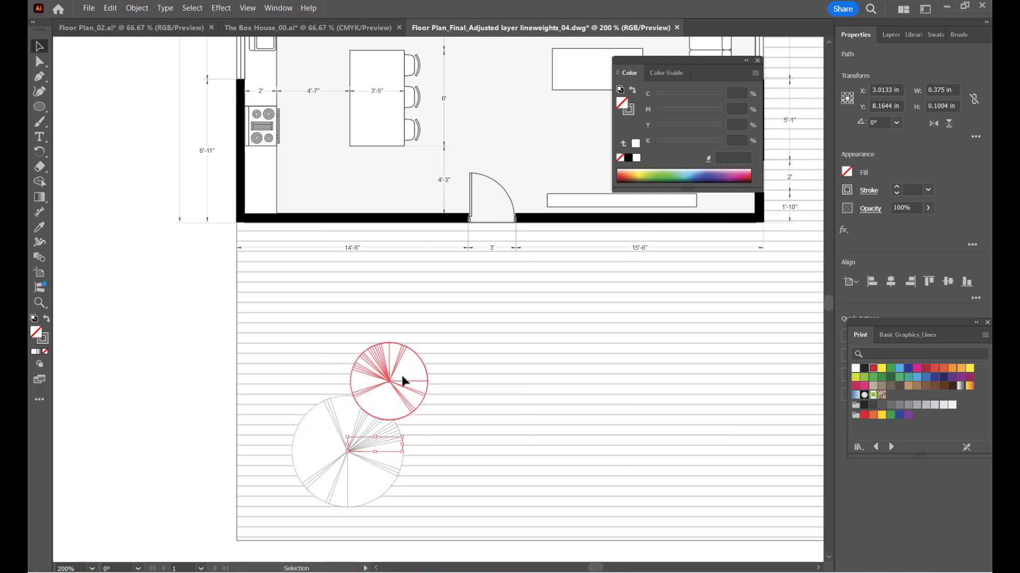
{"action": "right_click", "coordinate": [378, 373]}
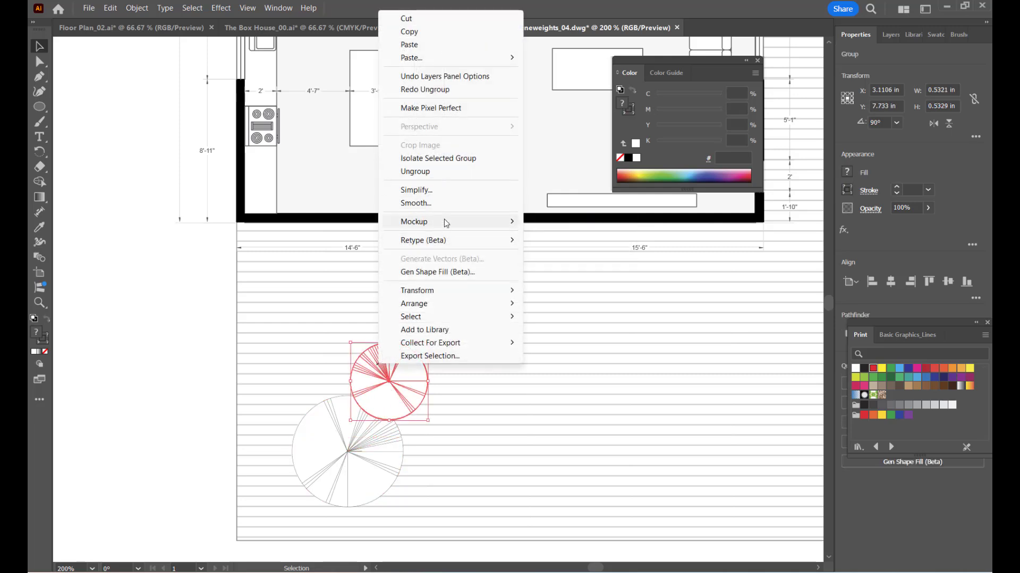
{"action": "left_click", "coordinate": [445, 171]}
{"action": "left_click", "coordinate": [119, 339]}
Move the smaller tree's linework group to one side to check its parts, and undo the move.
{"action": "left_click", "coordinate": [374, 372]}
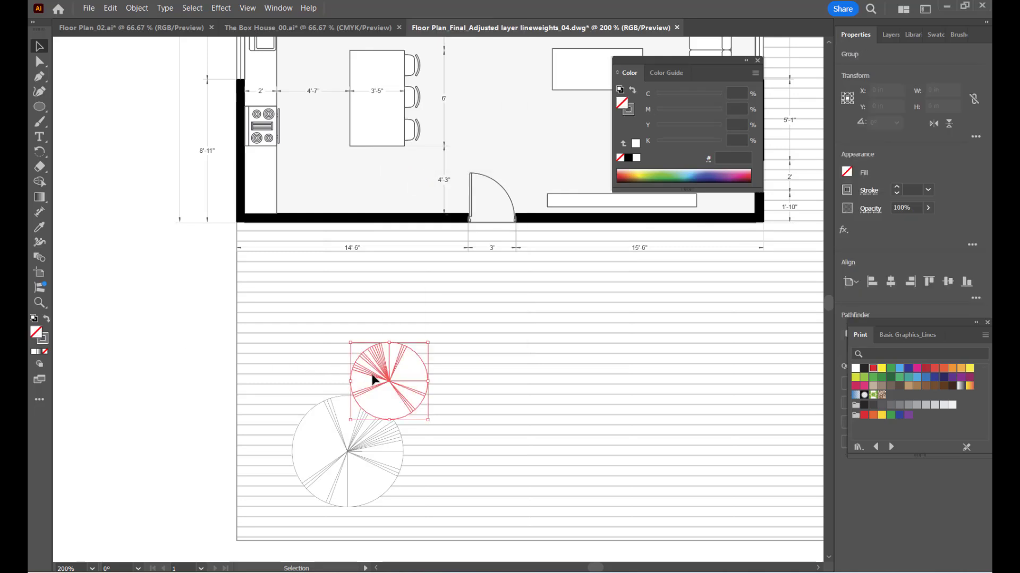
{"action": "left_click_drag", "start_coordinate": [368, 365], "coordinate": [470, 360]}
{"action": "key", "text": "ctrl+z"}
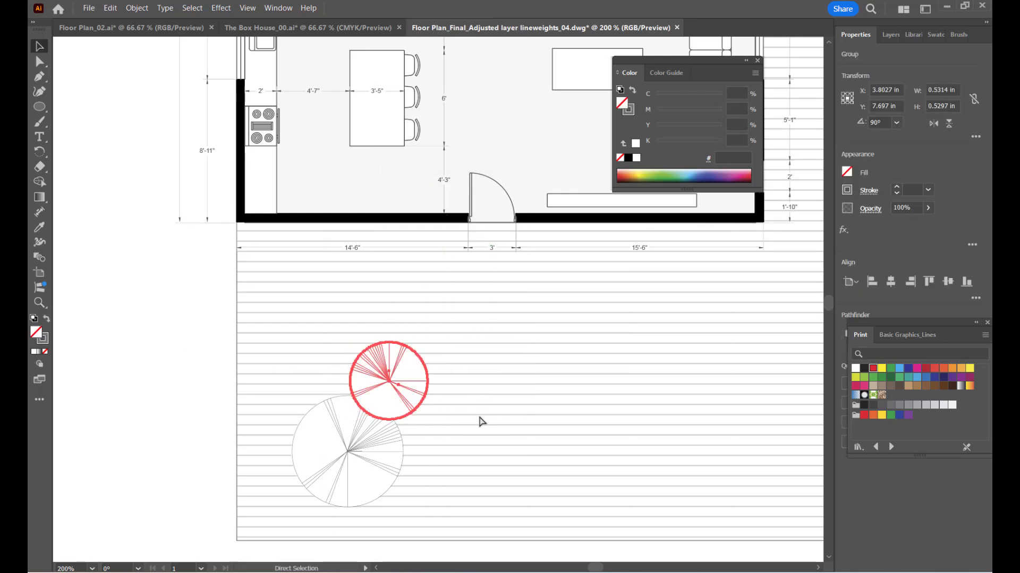
Reduce the opacity of the smaller tree's linework, trying 48% first and settling on a somewhat higher value.
{"action": "left_click", "coordinate": [928, 208]}
{"action": "left_click_drag", "start_coordinate": [906, 228], "coordinate": [903, 228]}
{"action": "left_click", "coordinate": [189, 345]}
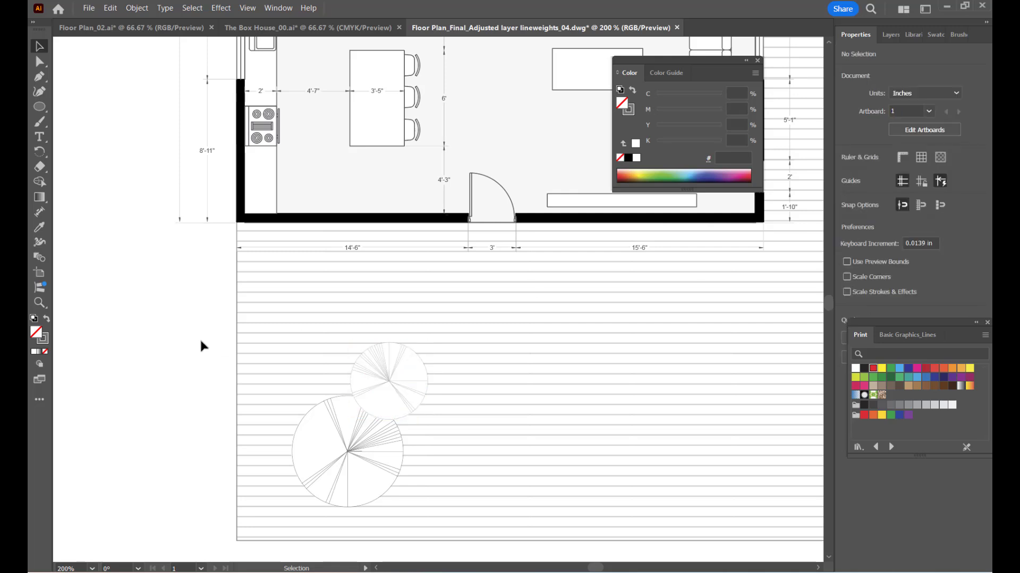
{"action": "left_click", "coordinate": [395, 366]}
{"action": "left_click", "coordinate": [928, 208]}
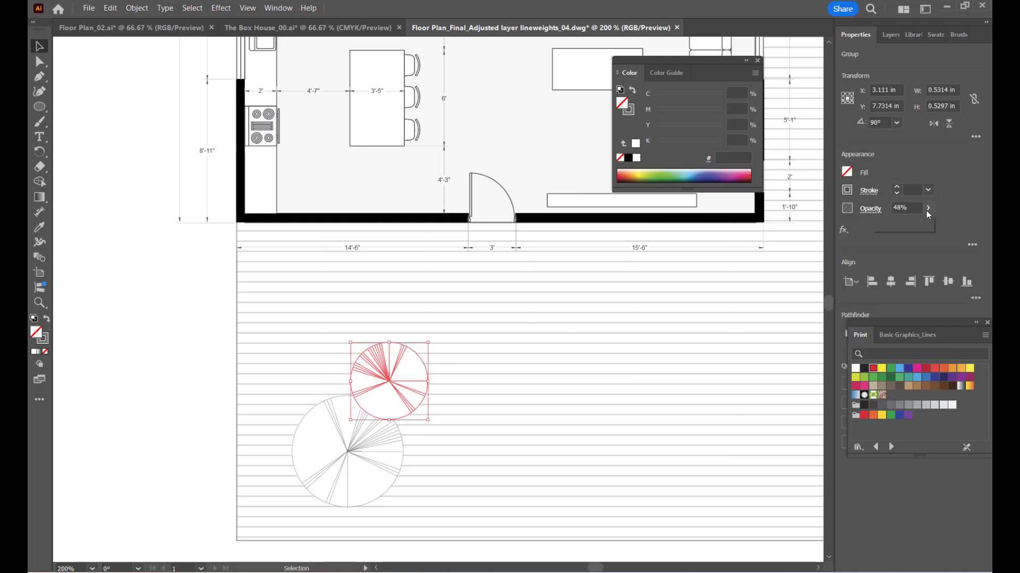
{"action": "left_click", "coordinate": [914, 227]}
{"action": "left_click", "coordinate": [181, 340]}
Examine the whole floor plan and its trees on the artboard, and close the floating Color panel.
{"action": "scroll", "coordinate": [207, 317], "scroll_direction": "down", "scroll_amount": 2}
{"action": "scroll", "coordinate": [207, 317], "scroll_direction": "down", "scroll_amount": 1}
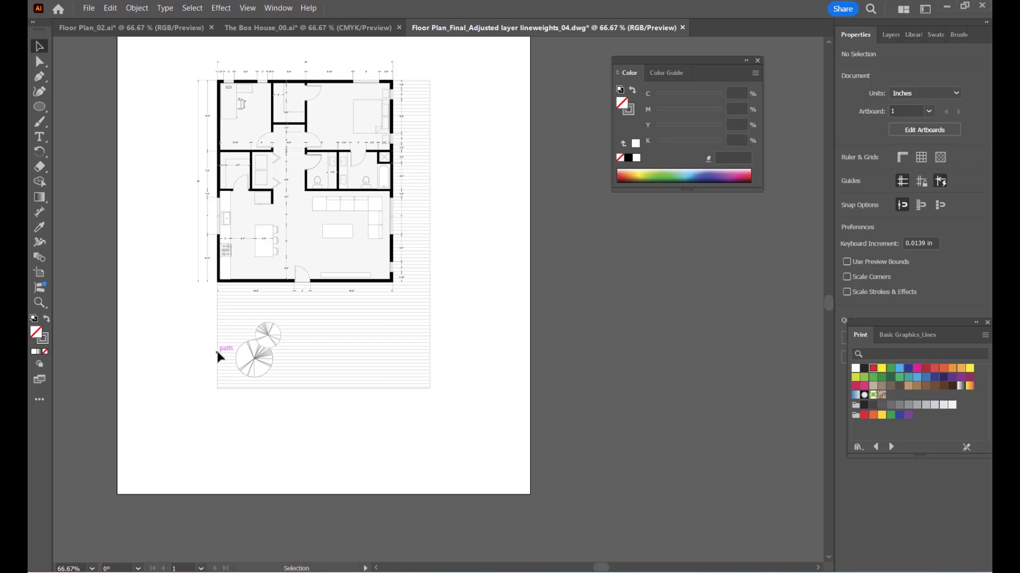
{"action": "scroll", "coordinate": [318, 420], "scroll_direction": "up", "scroll_amount": 1}
{"action": "scroll", "coordinate": [393, 372], "scroll_direction": "down", "scroll_amount": 2}
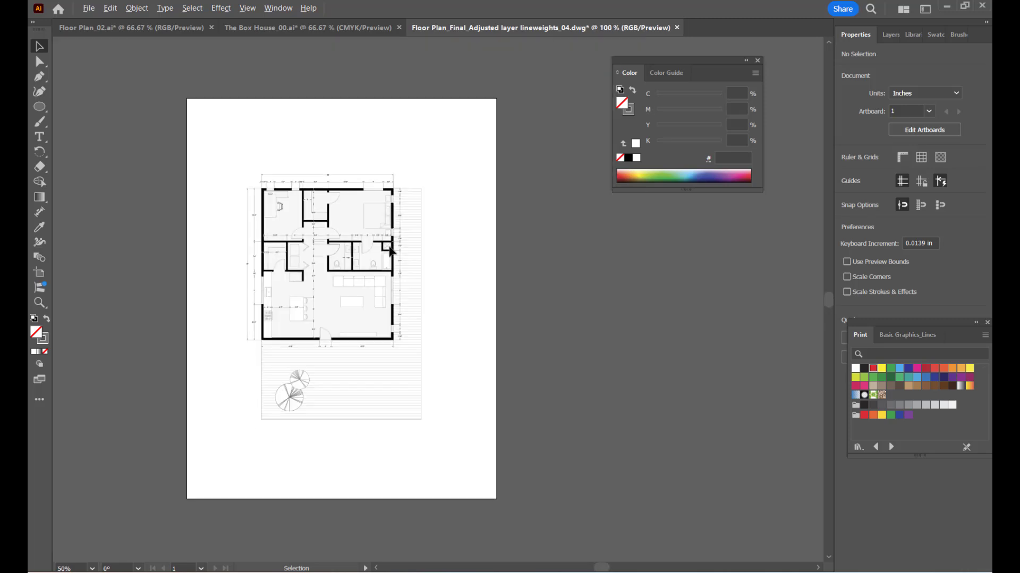
{"action": "scroll", "coordinate": [464, 310], "scroll_direction": "up", "scroll_amount": 1}
{"action": "scroll", "coordinate": [471, 334], "scroll_direction": "down", "scroll_amount": 1}
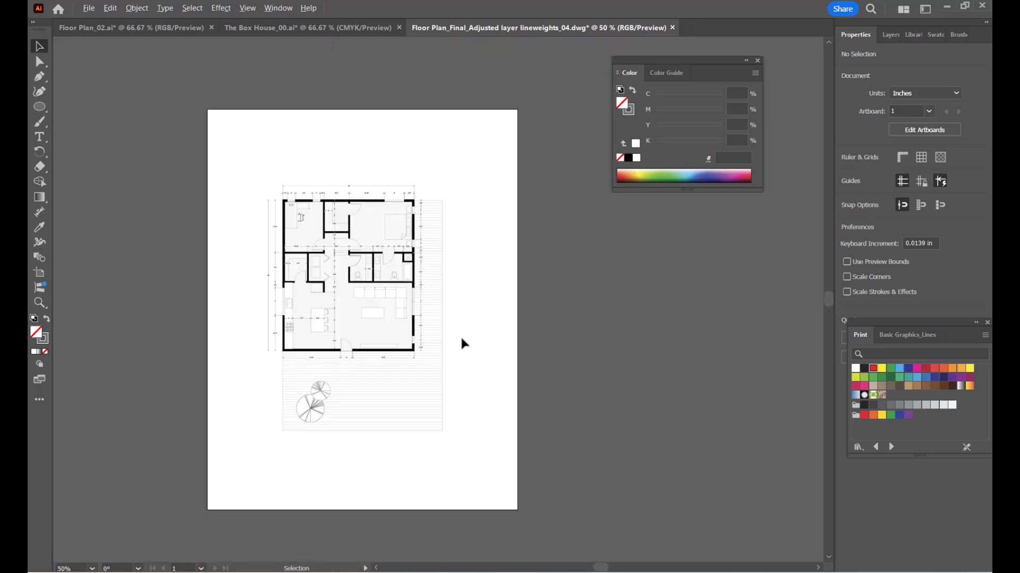
{"action": "scroll", "coordinate": [462, 343], "scroll_direction": "up", "scroll_amount": 1}
{"action": "left_click", "coordinate": [757, 61]}
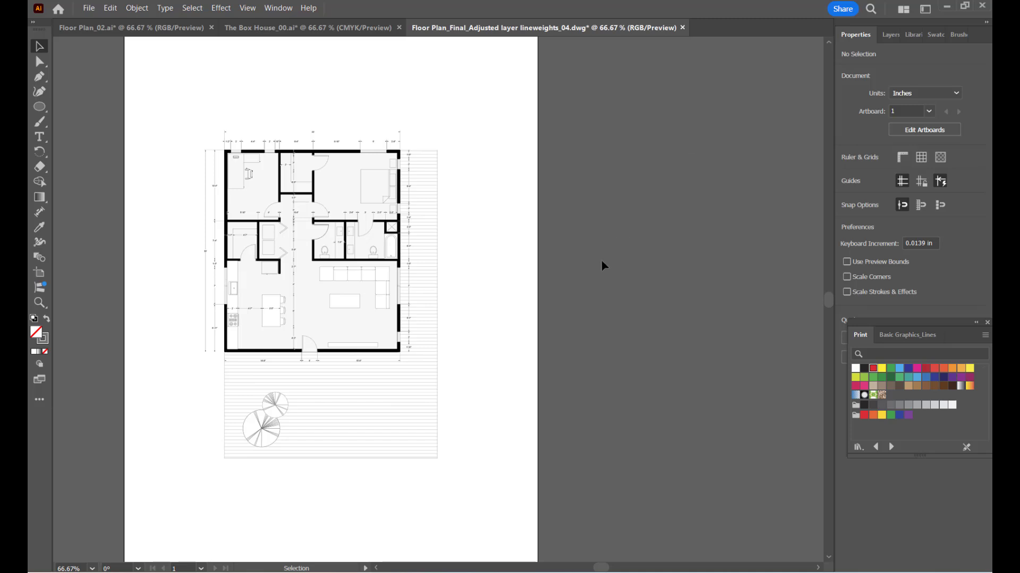
{"action": "scroll", "coordinate": [602, 266], "scroll_direction": "down", "scroll_amount": 1}
{"action": "scroll", "coordinate": [548, 287], "scroll_direction": "up", "scroll_amount": 1}
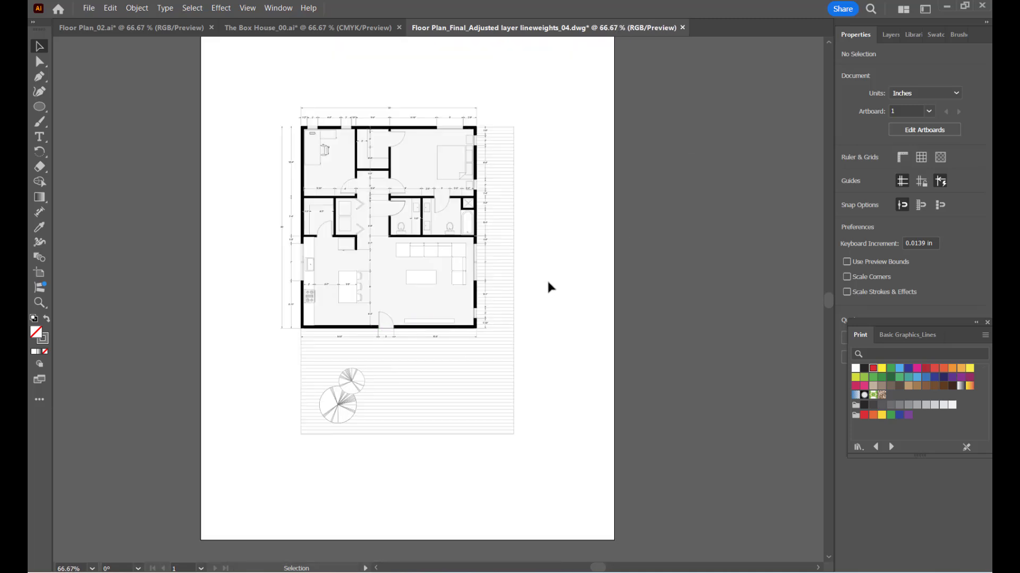